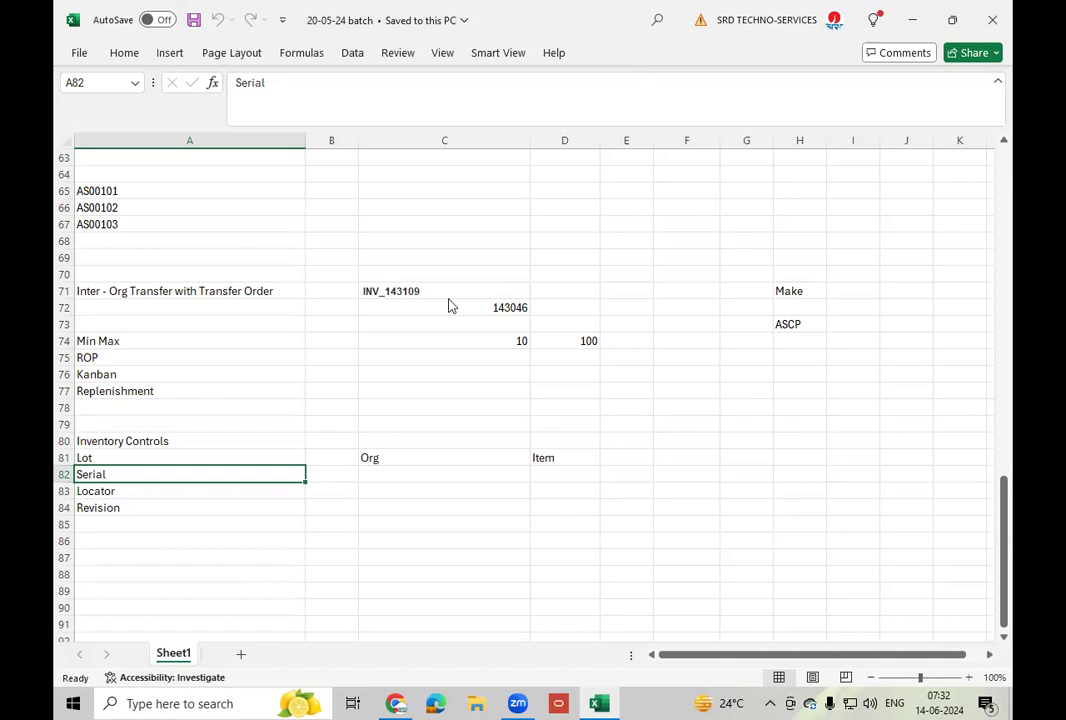
- Fill the Serial row with Org in C82 and Item in D82, and start 'At Receeipt' in E82
{"action": "left_click", "coordinate": [409, 473]}
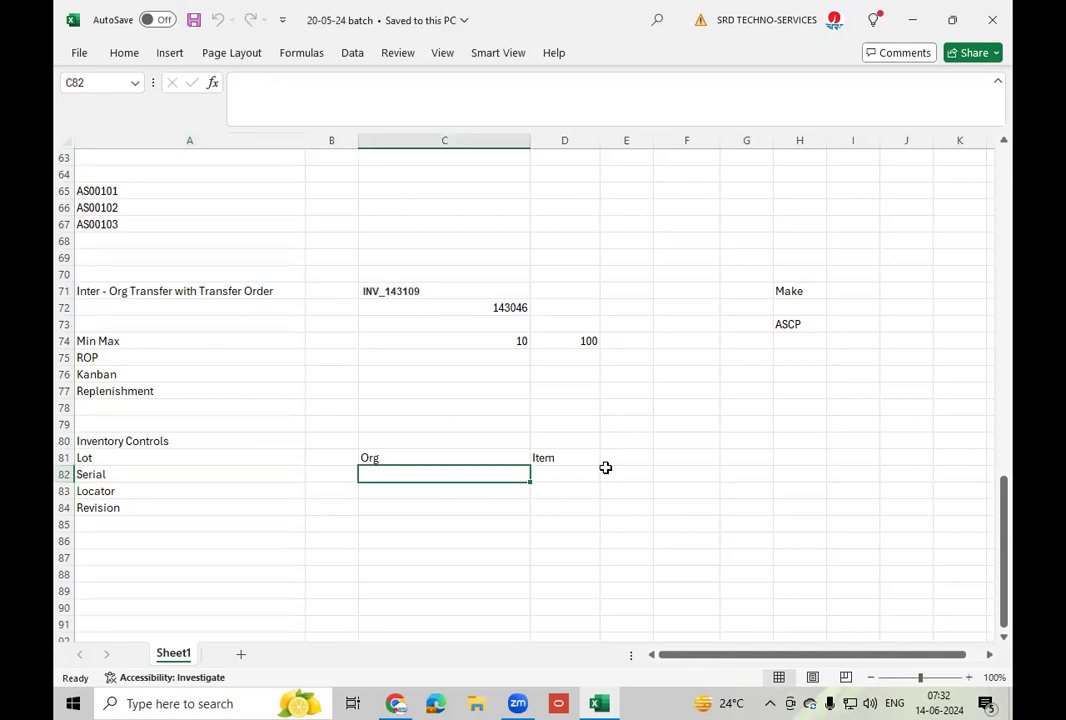
{"action": "type", "text": "Org"}
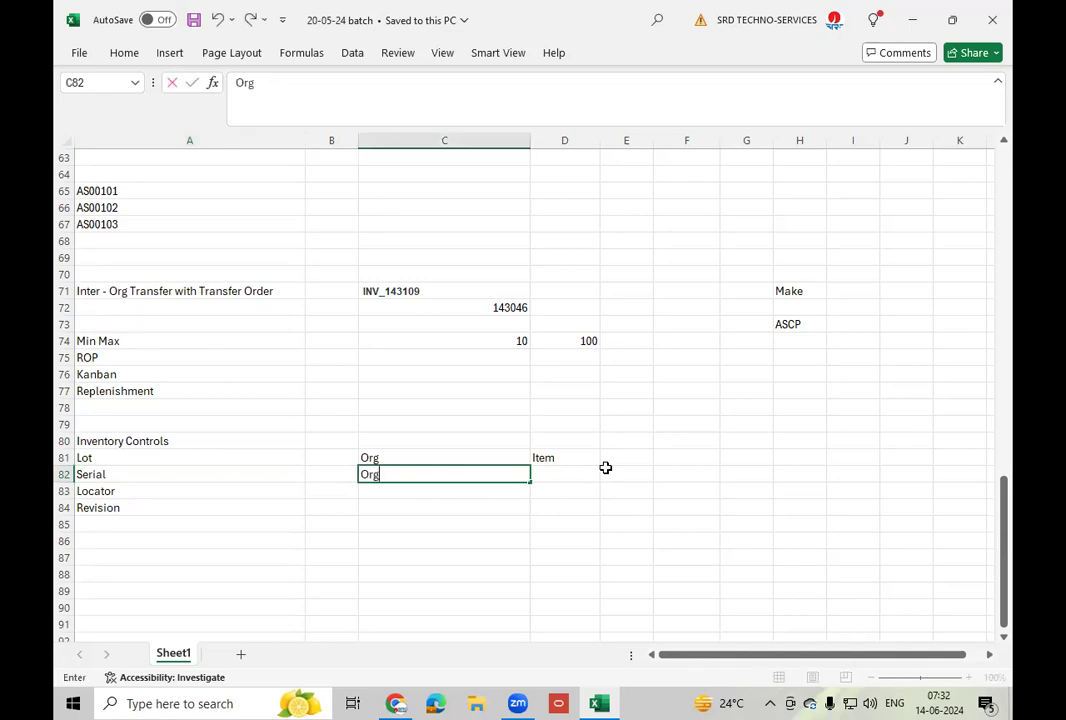
{"action": "key", "text": "Tab"}
{"action": "type", "text": "Item"}
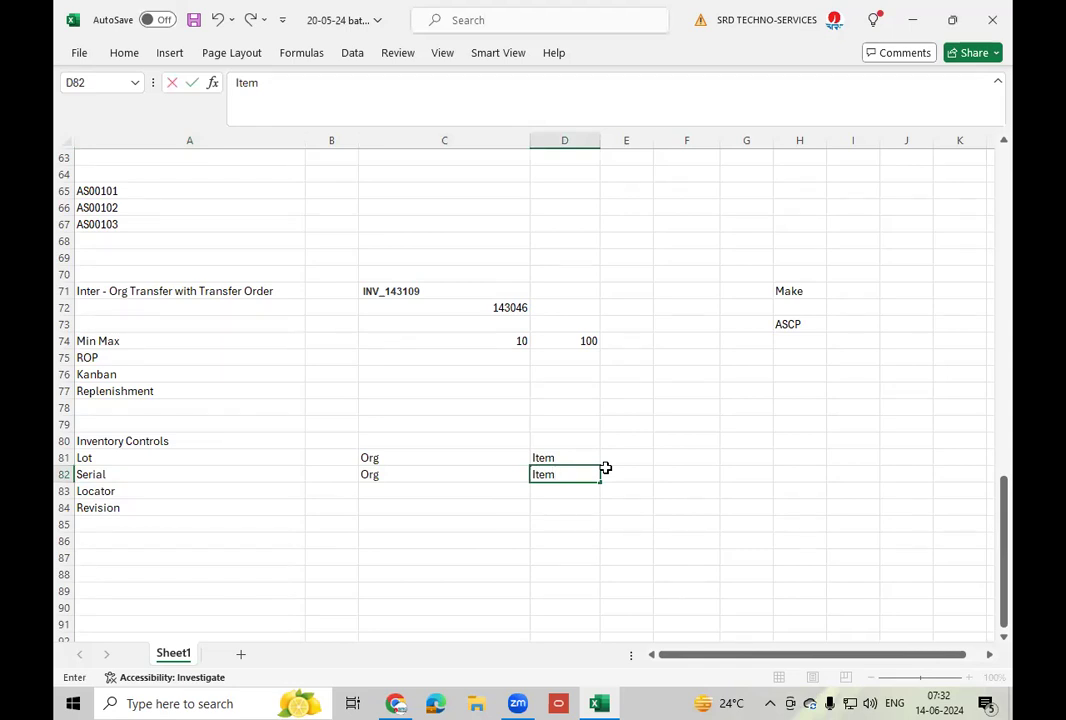
{"action": "left_click", "coordinate": [422, 476]}
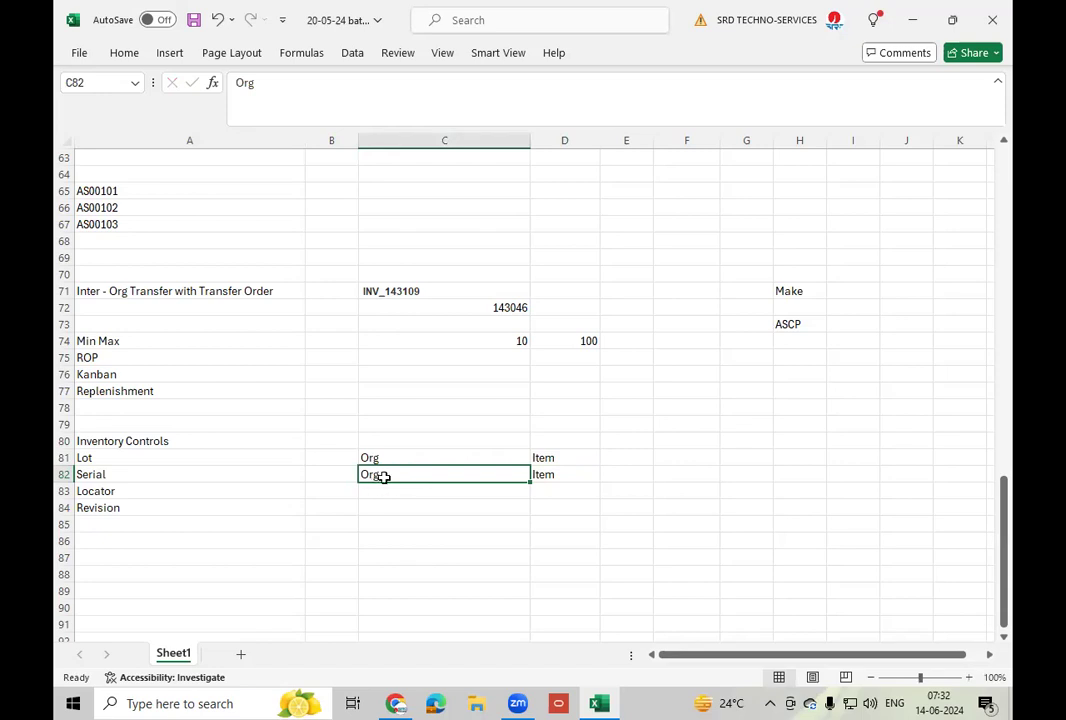
{"action": "left_click", "coordinate": [582, 474]}
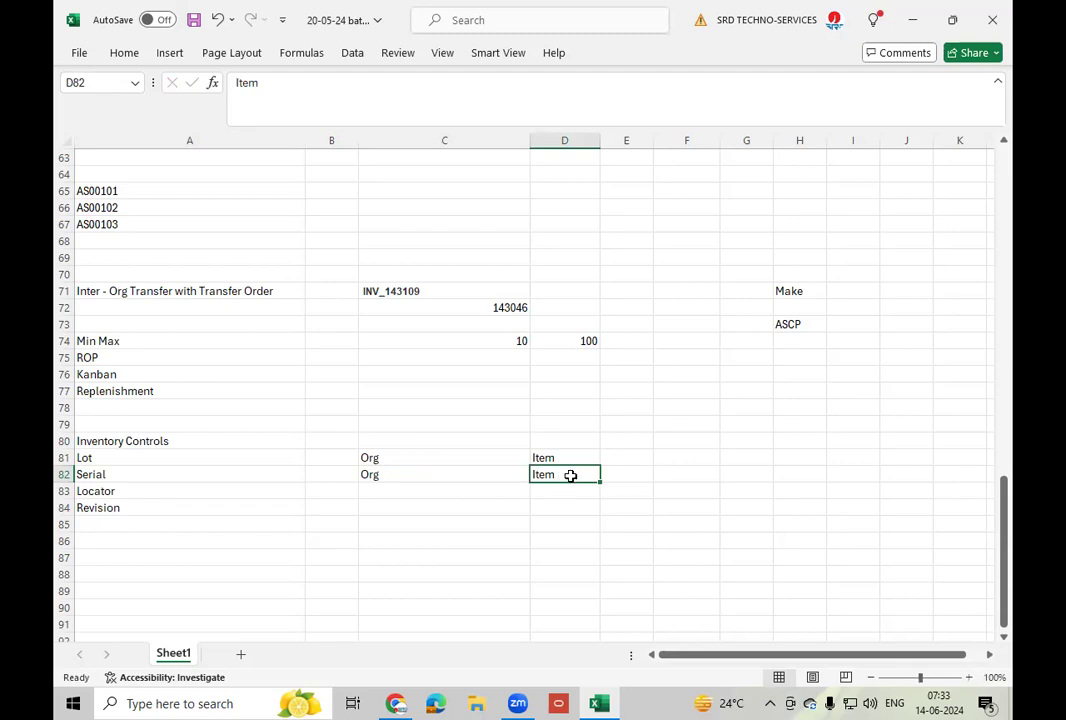
{"action": "left_click", "coordinate": [636, 476]}
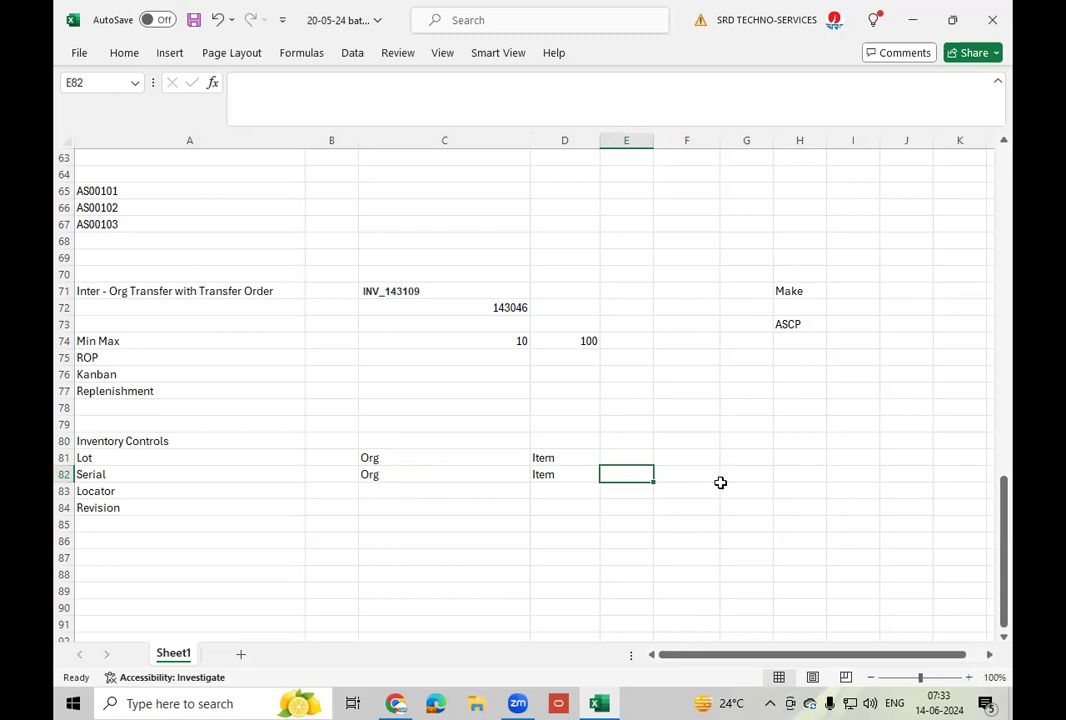
{"action": "type", "text": "At Receeipt"}
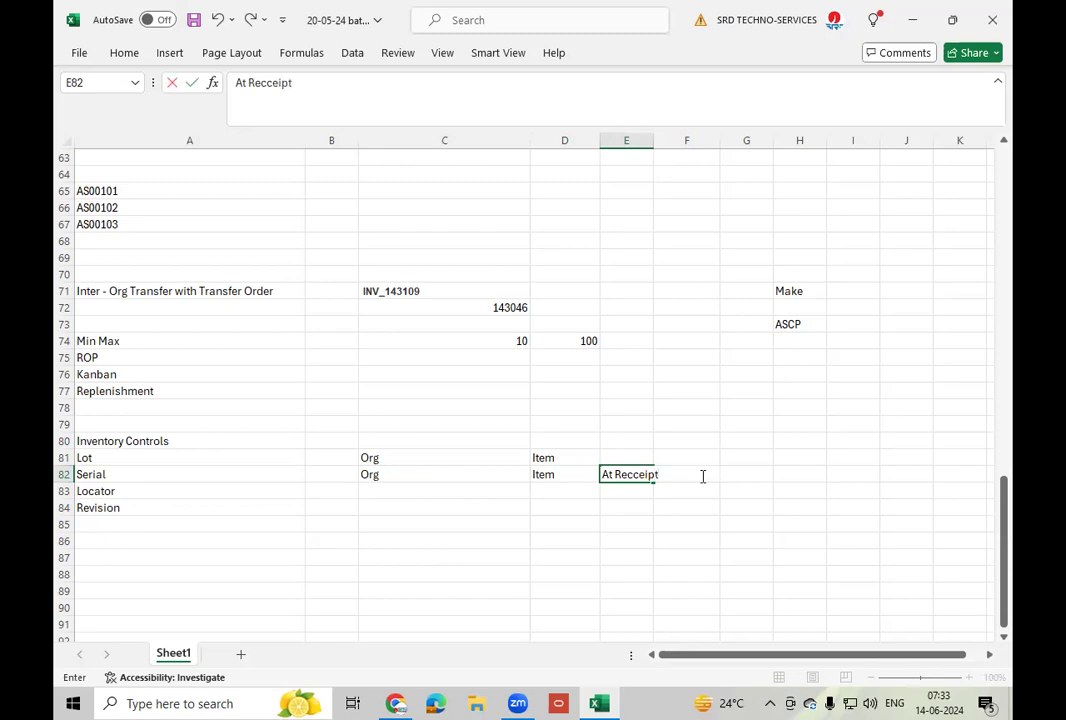
- Enter At Receeipt, At SO Issue and Predefined in E82–G82, then bring Chrome's access notes forward
{"action": "key", "text": "F2"}
{"action": "left_click", "coordinate": [695, 476]}
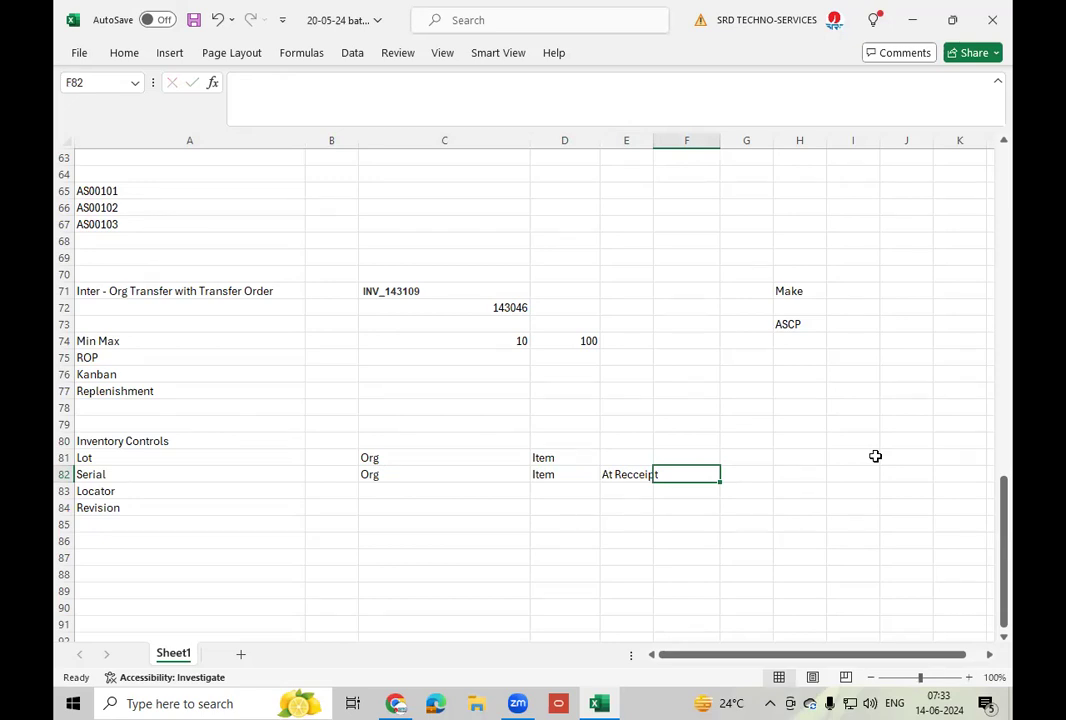
{"action": "type", "text": "At"}
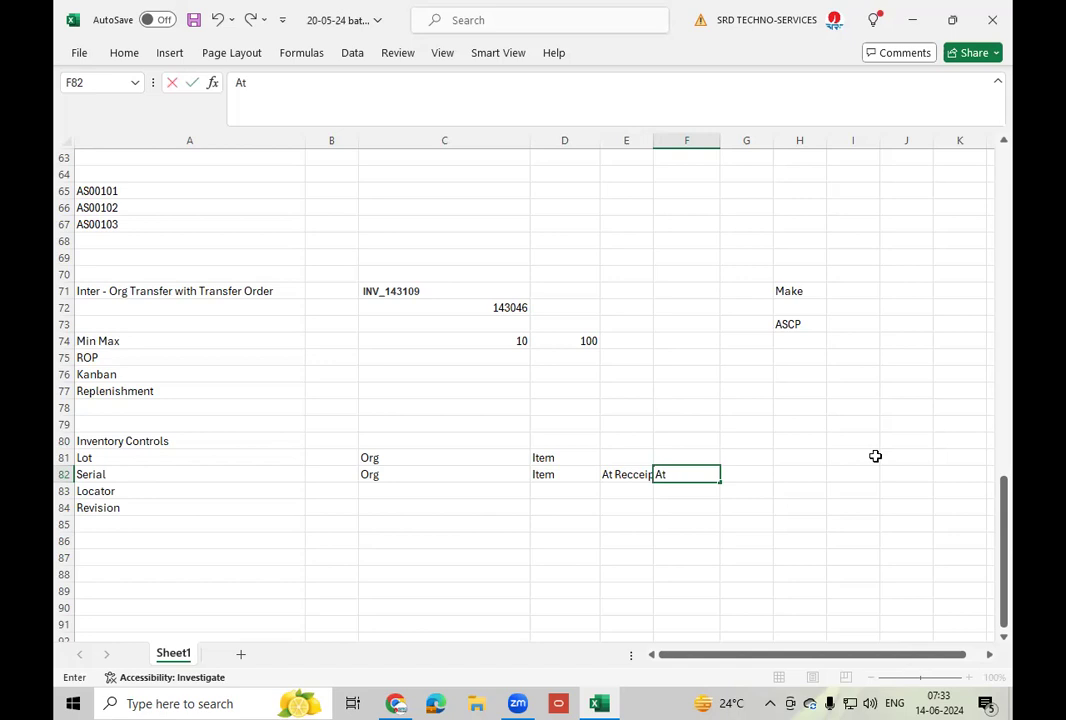
{"action": "type", "text": "SO Issue"}
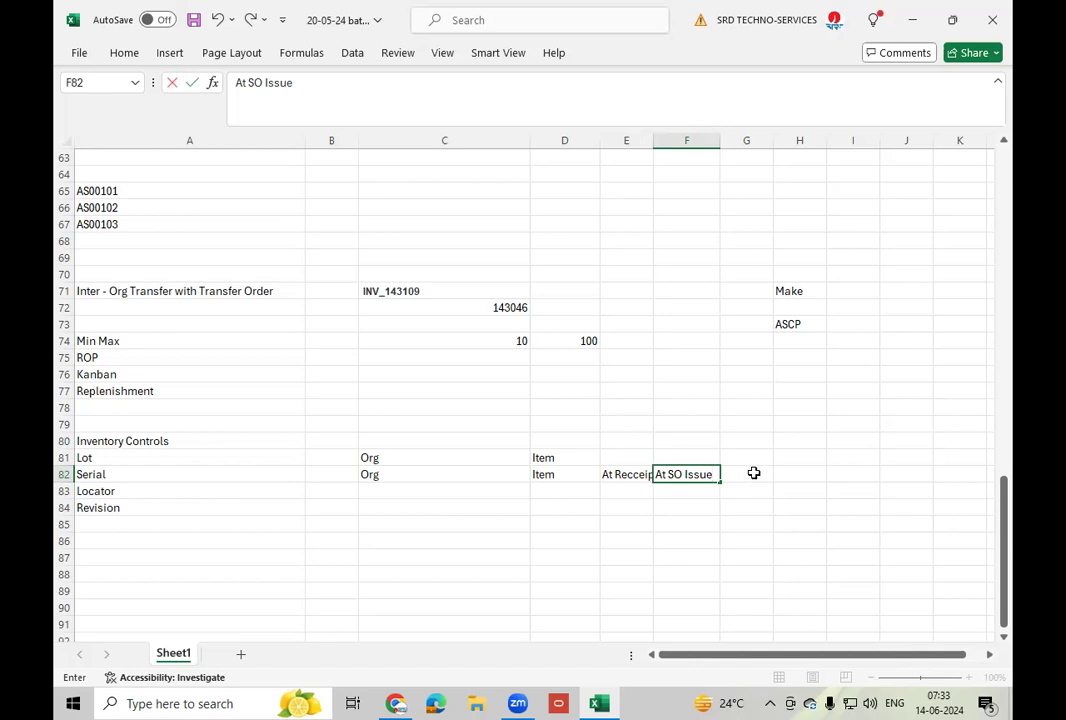
{"action": "key", "text": "Tab"}
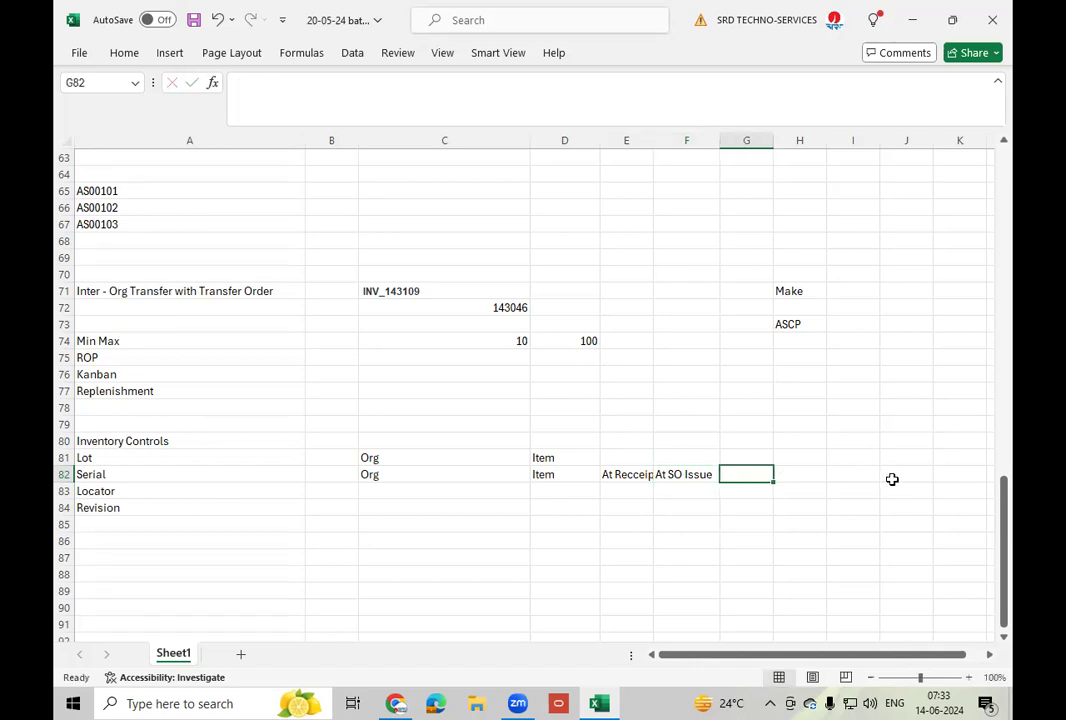
{"action": "type", "text": "Pre"}
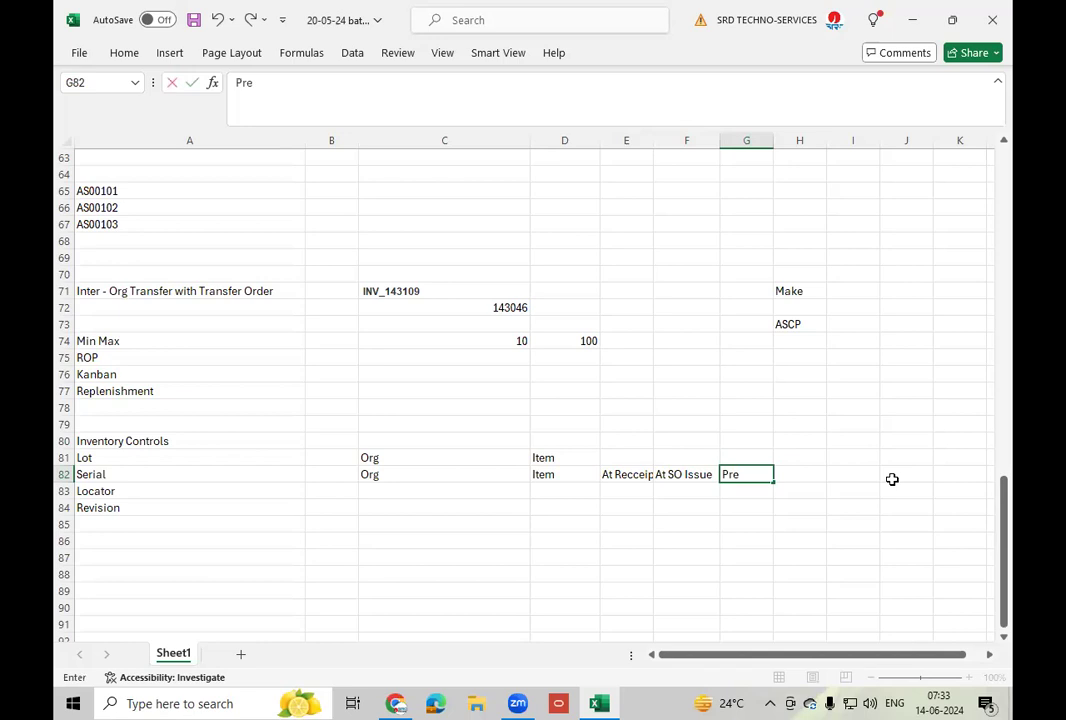
{"action": "type", "text": "defined"}
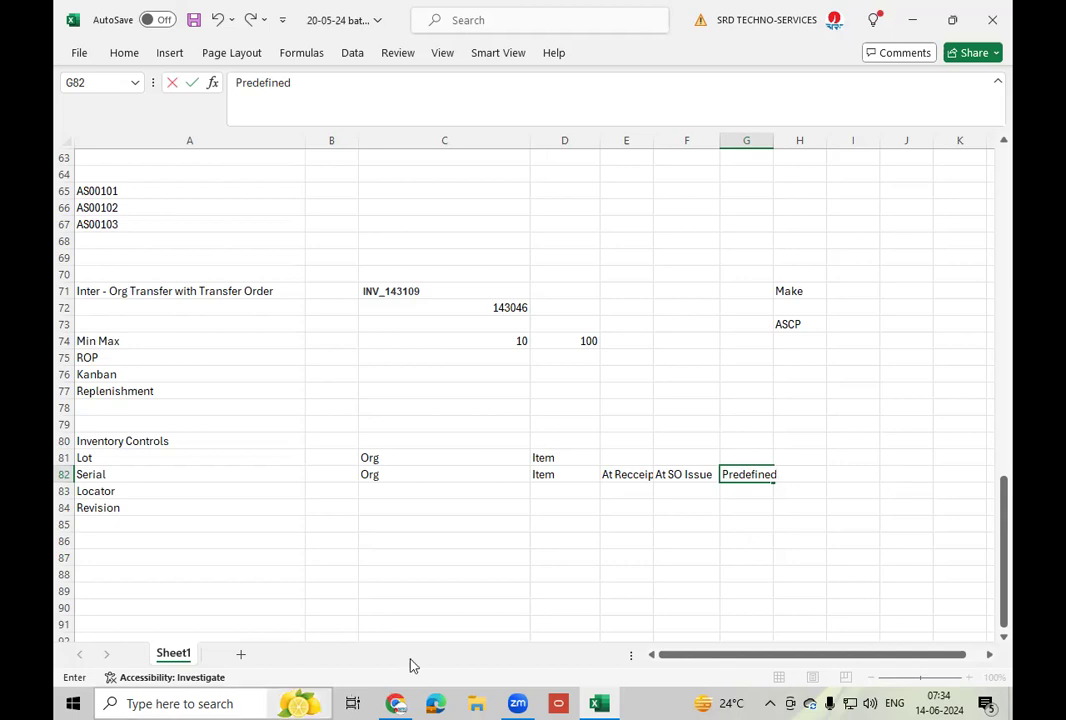
{"action": "left_click", "coordinate": [397, 703]}
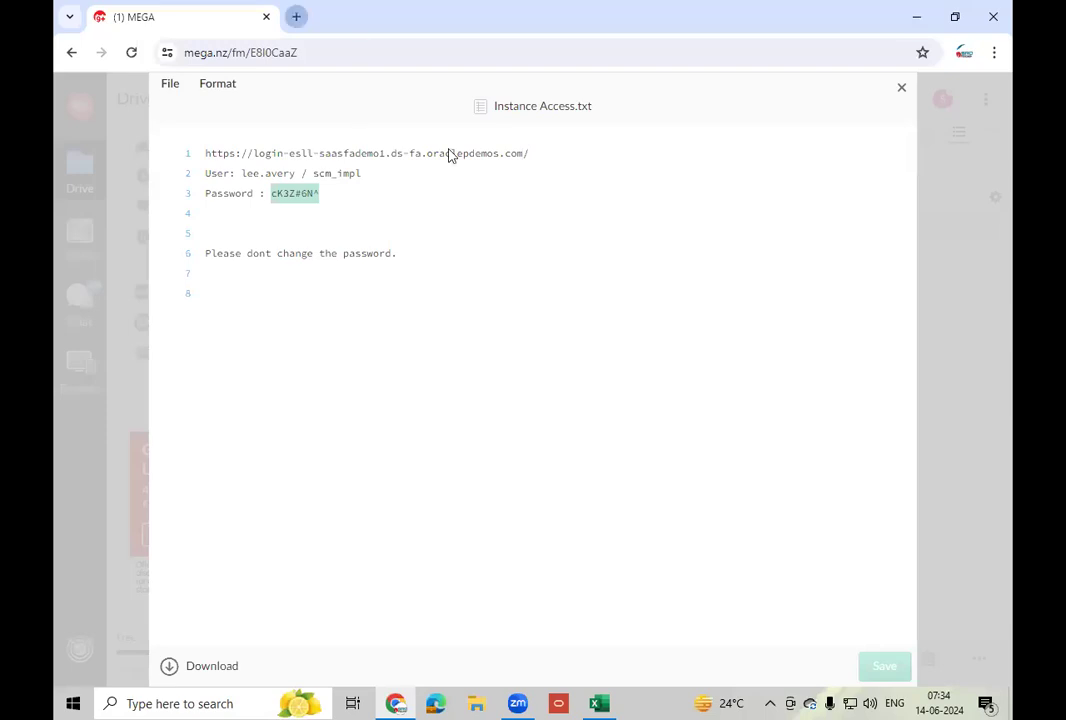
- Sign in to the Oracle demo instance in a new tab with the user ID and pasted password
{"action": "key", "text": "ctrl+t"}
{"action": "type", "text": "es"}
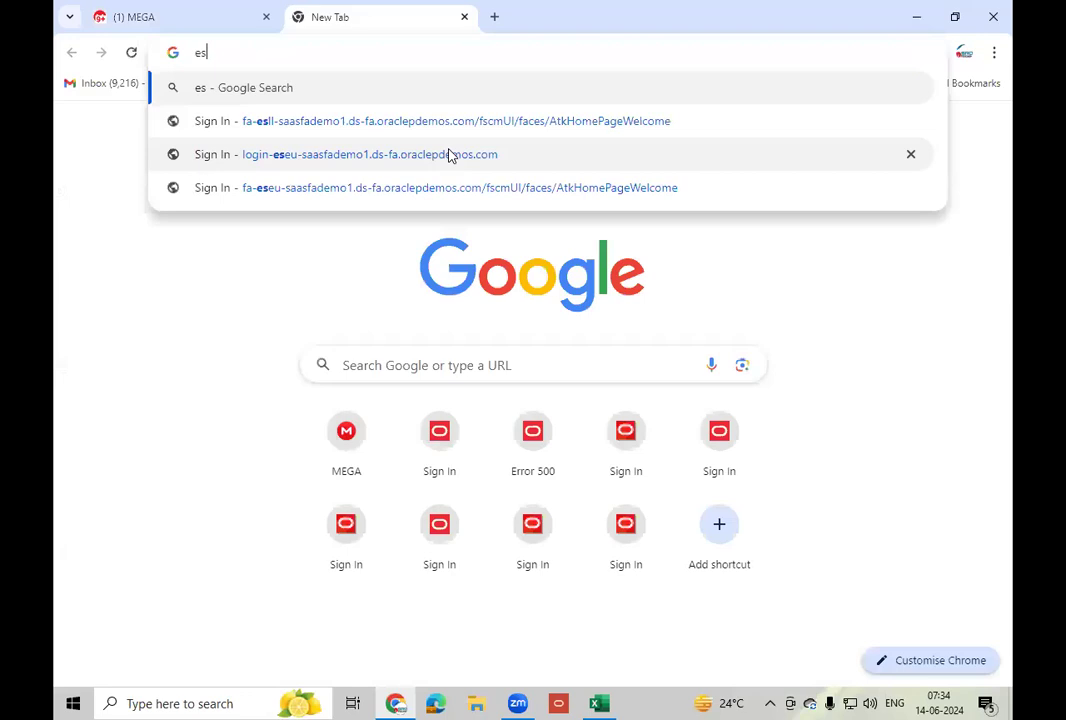
{"action": "type", "text": "ll"}
{"action": "left_click", "coordinate": [383, 96]}
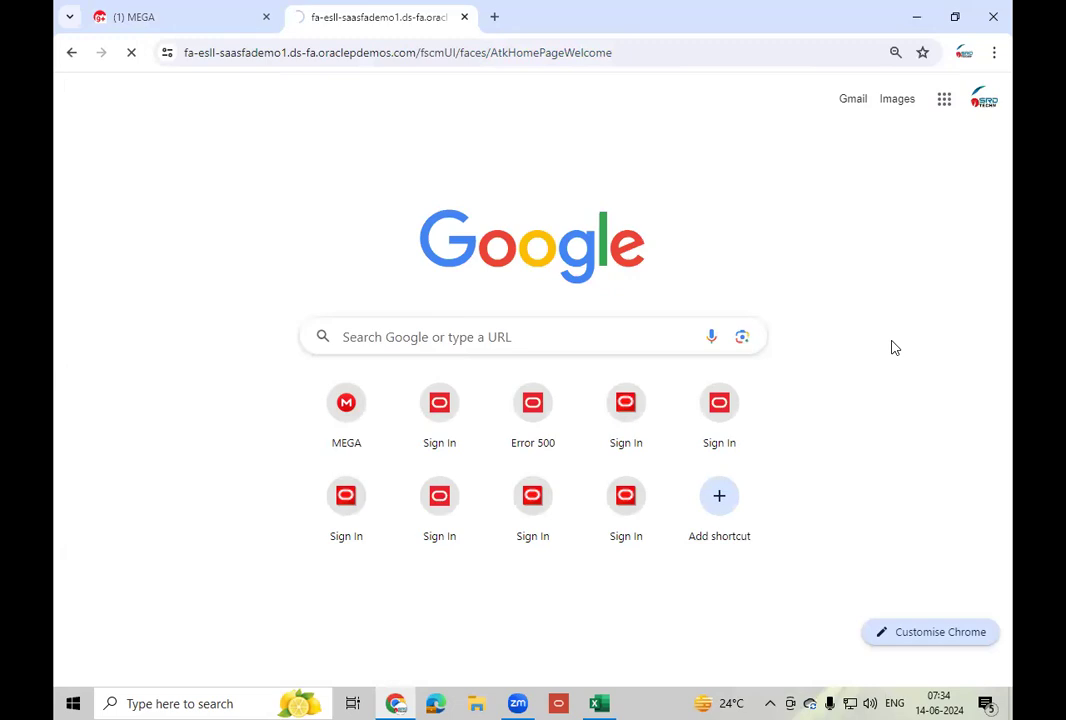
{"action": "type", "text": "scm_impl"}
{"action": "key", "text": "Tab"}
{"action": "key", "text": "ctrl+v"}
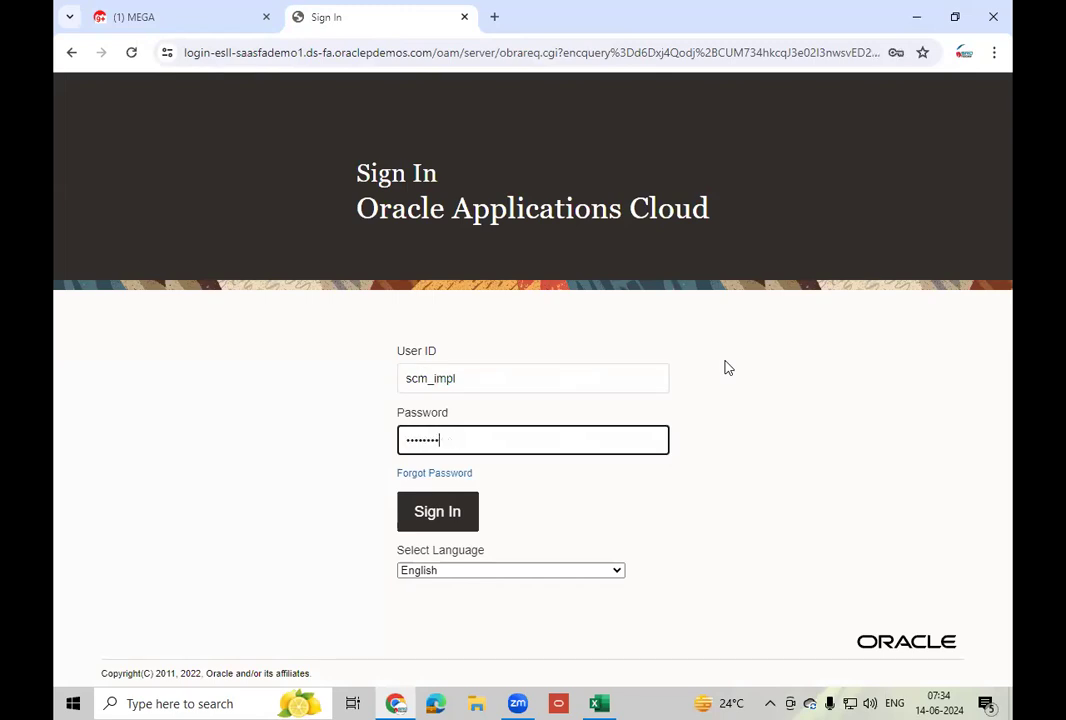
{"action": "left_click", "coordinate": [455, 519]}
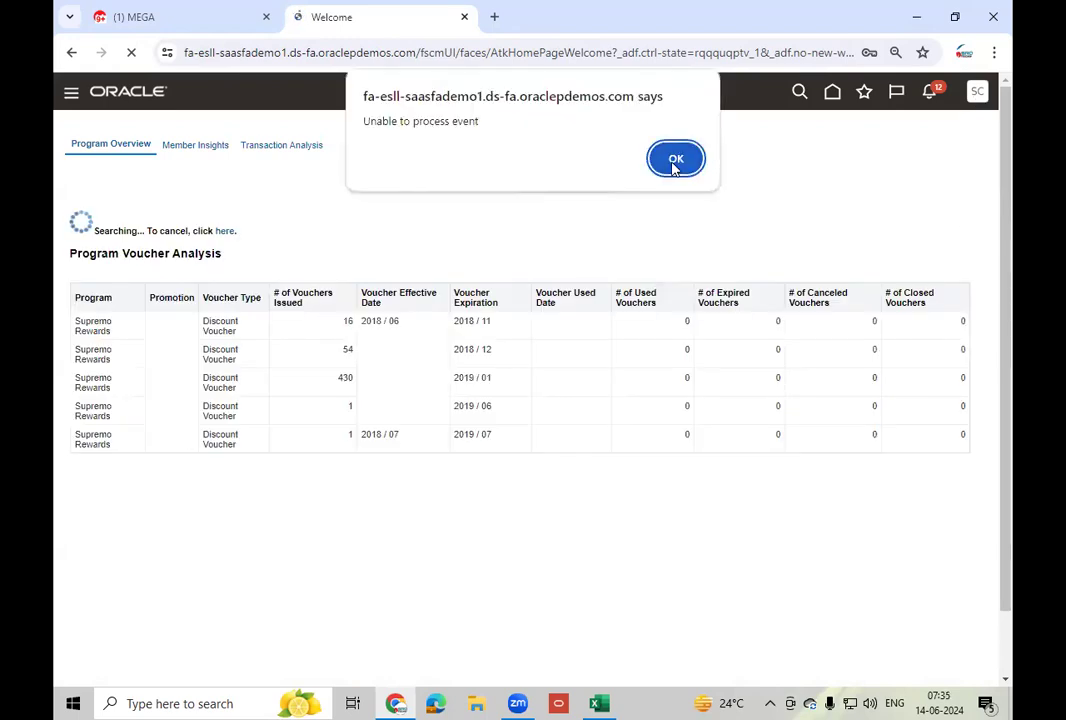
- Dismiss the alert and open Setup and Maintenance with the Product Management offering
{"action": "left_click", "coordinate": [675, 163]}
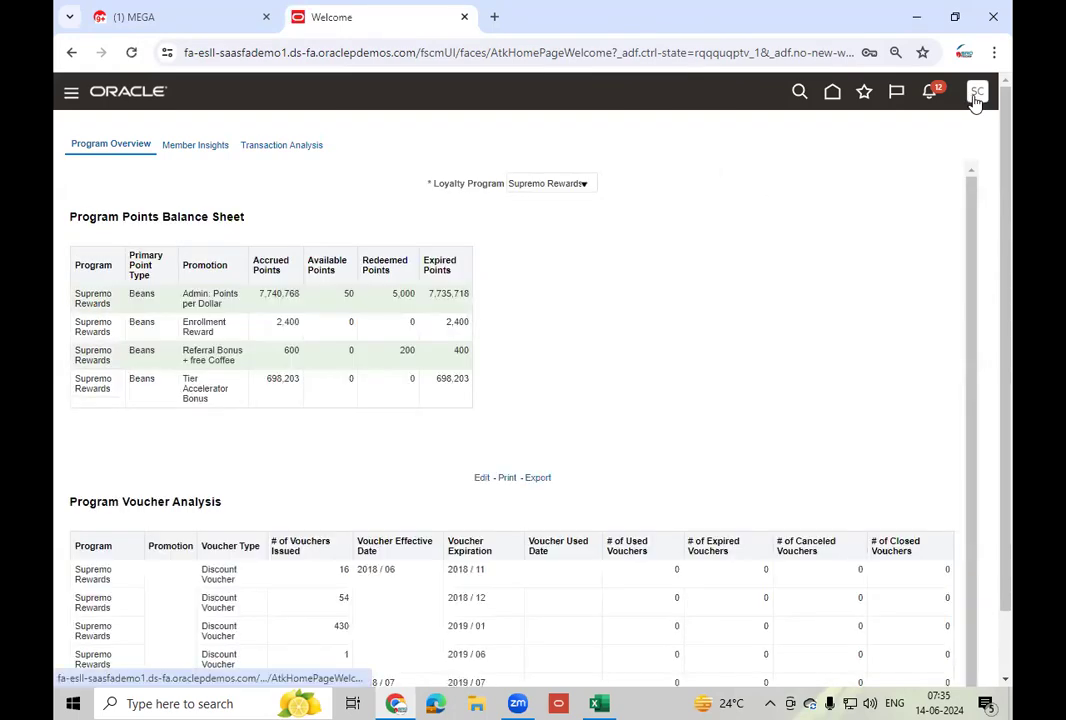
{"action": "left_click", "coordinate": [975, 95]}
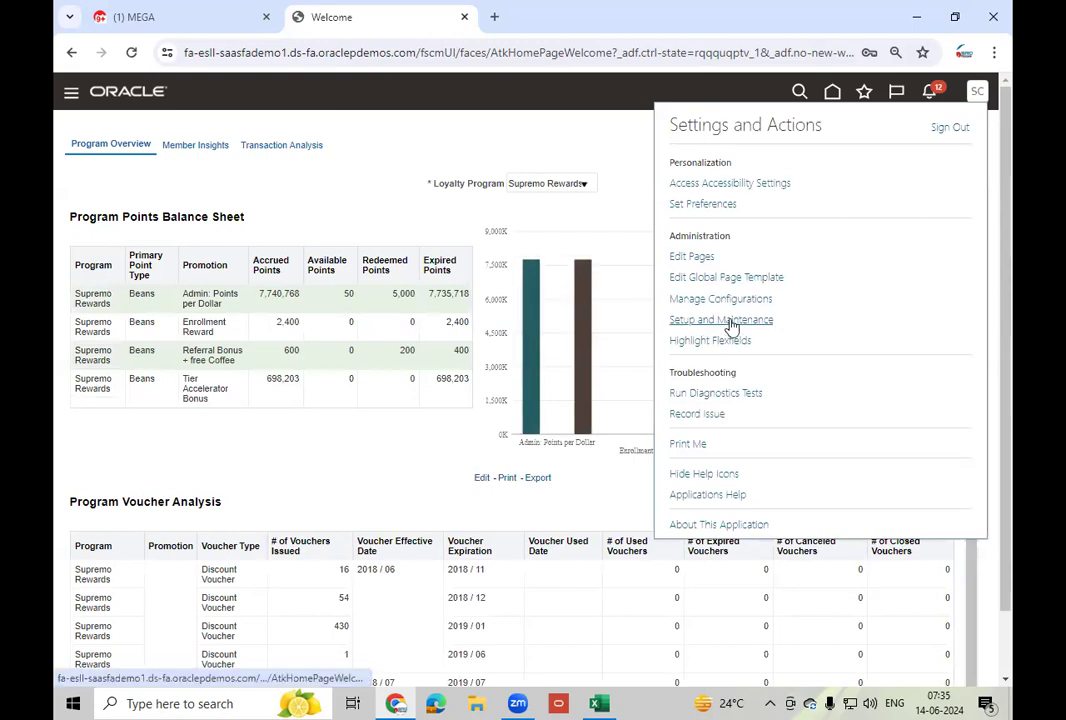
{"action": "left_click", "coordinate": [731, 320]}
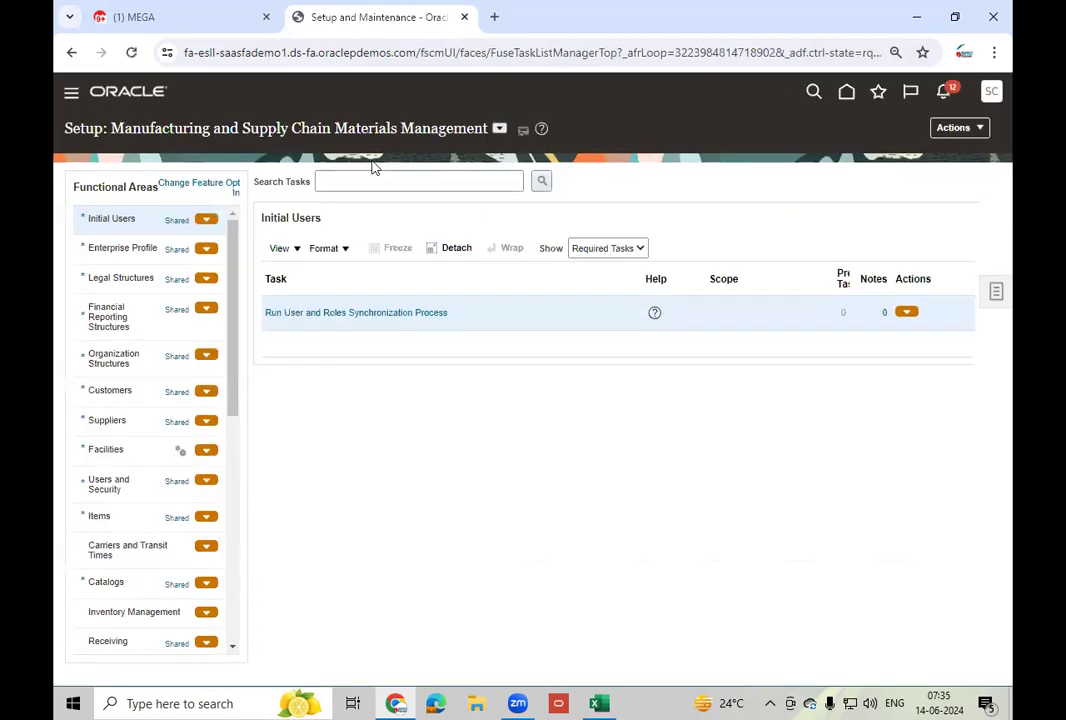
{"action": "left_click", "coordinate": [499, 133]}
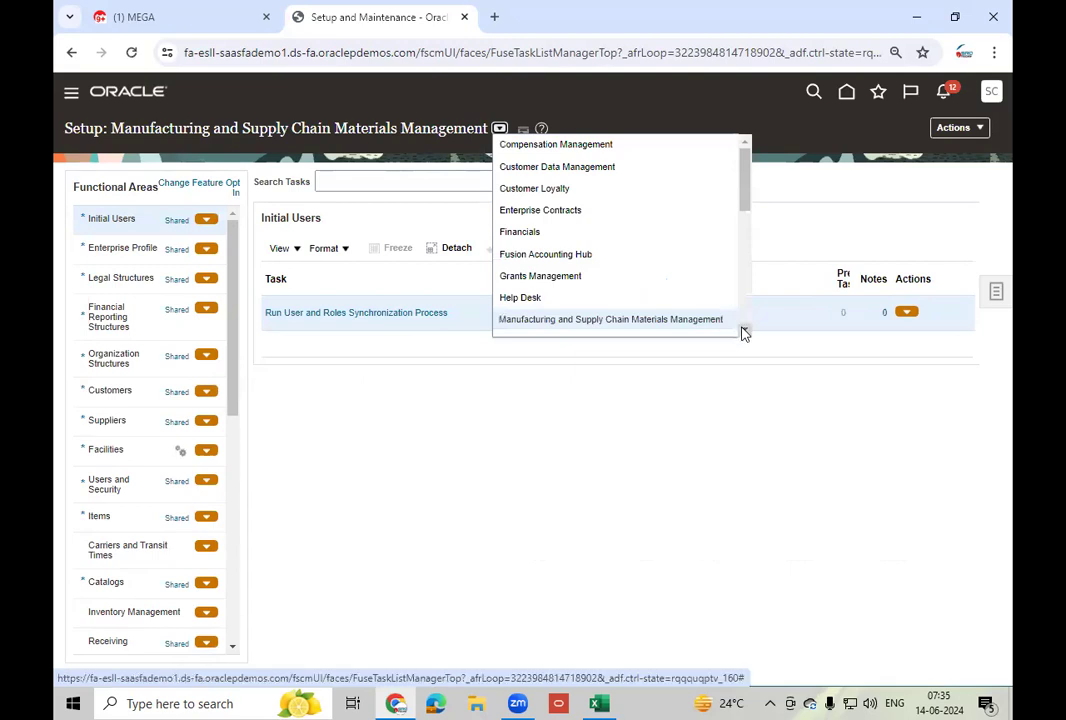
{"action": "scroll", "coordinate": [744, 333], "scroll_direction": "down", "scroll_amount": 1}
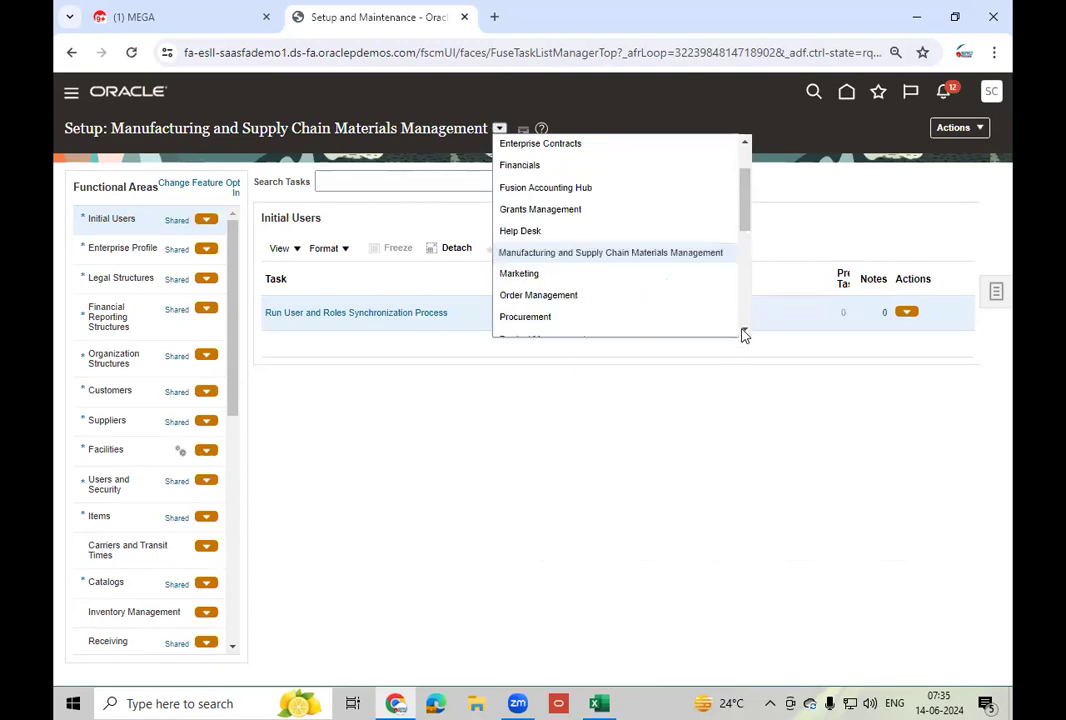
{"action": "left_click", "coordinate": [744, 334]}
{"action": "left_click", "coordinate": [595, 310]}
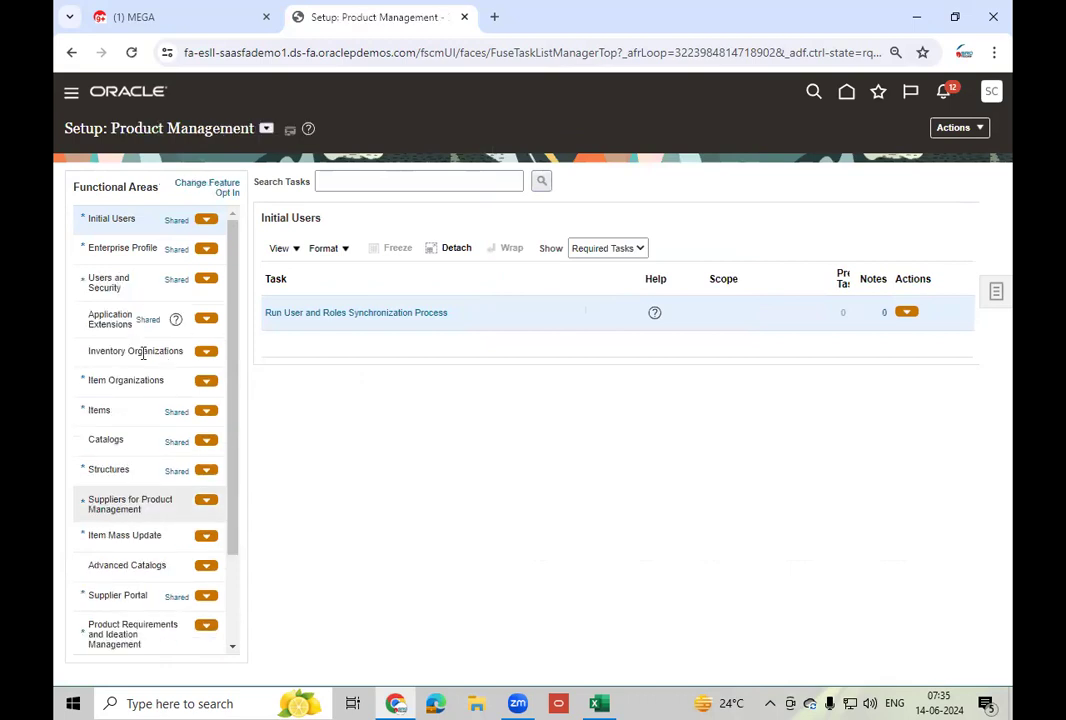
- Show the Inventory Organizations tasks and launch Manage Inventory Organizations
{"action": "left_click", "coordinate": [141, 352]}
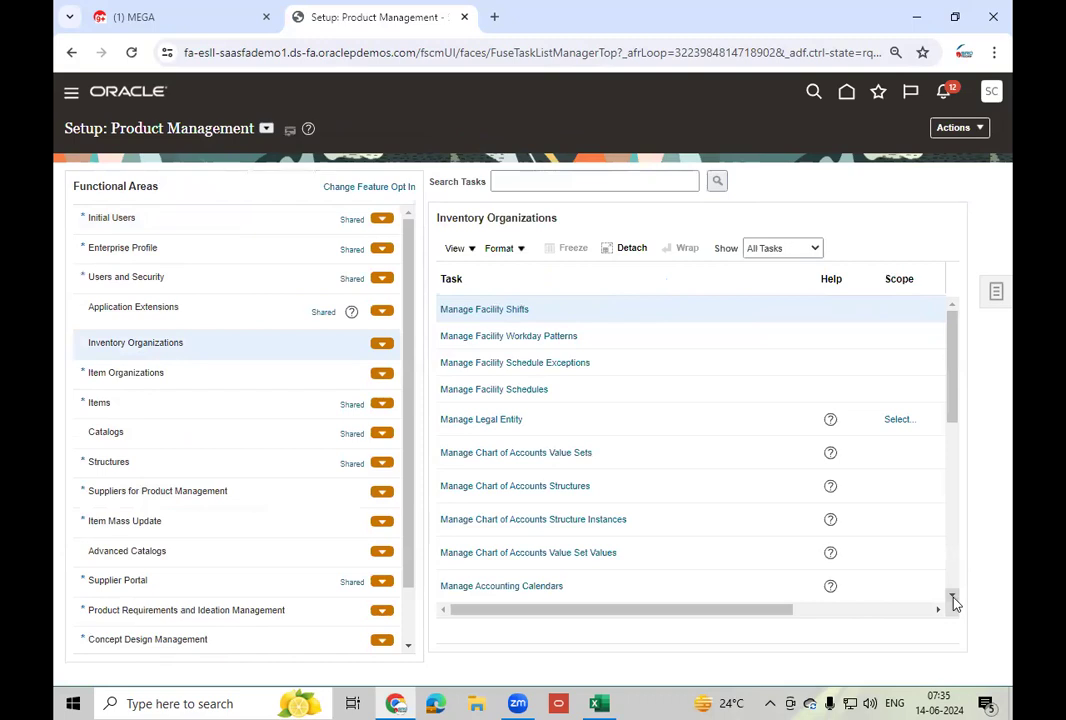
{"action": "left_click", "coordinate": [953, 598]}
{"action": "left_click", "coordinate": [953, 601]}
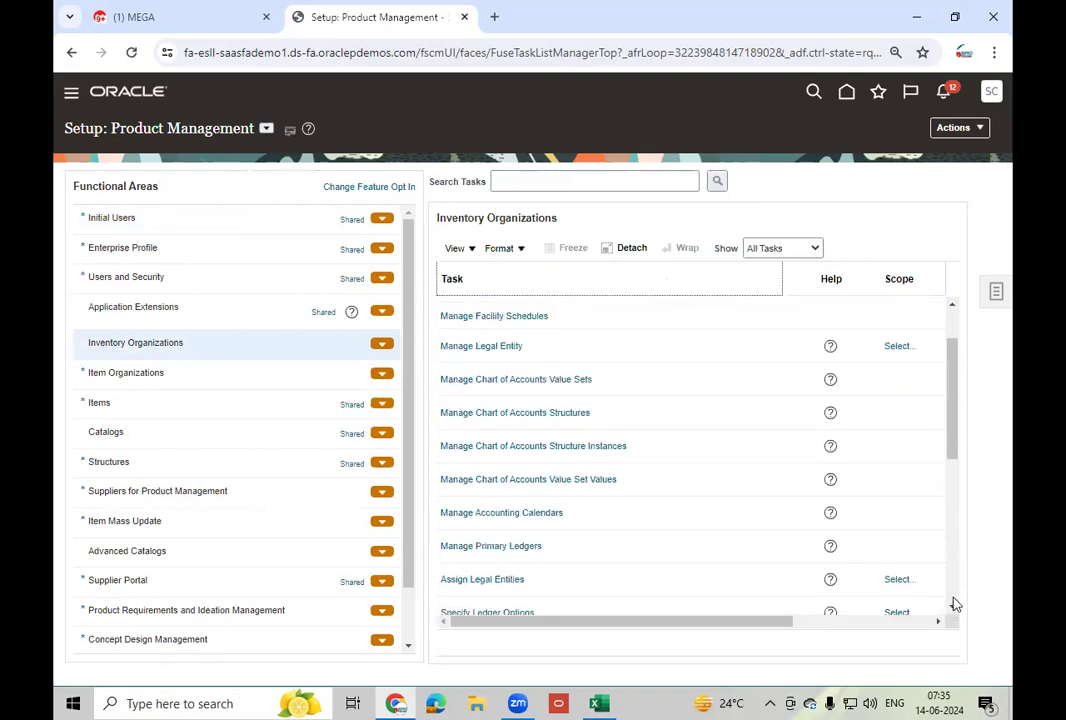
{"action": "scroll", "coordinate": [954, 602], "scroll_direction": "down", "scroll_amount": 5}
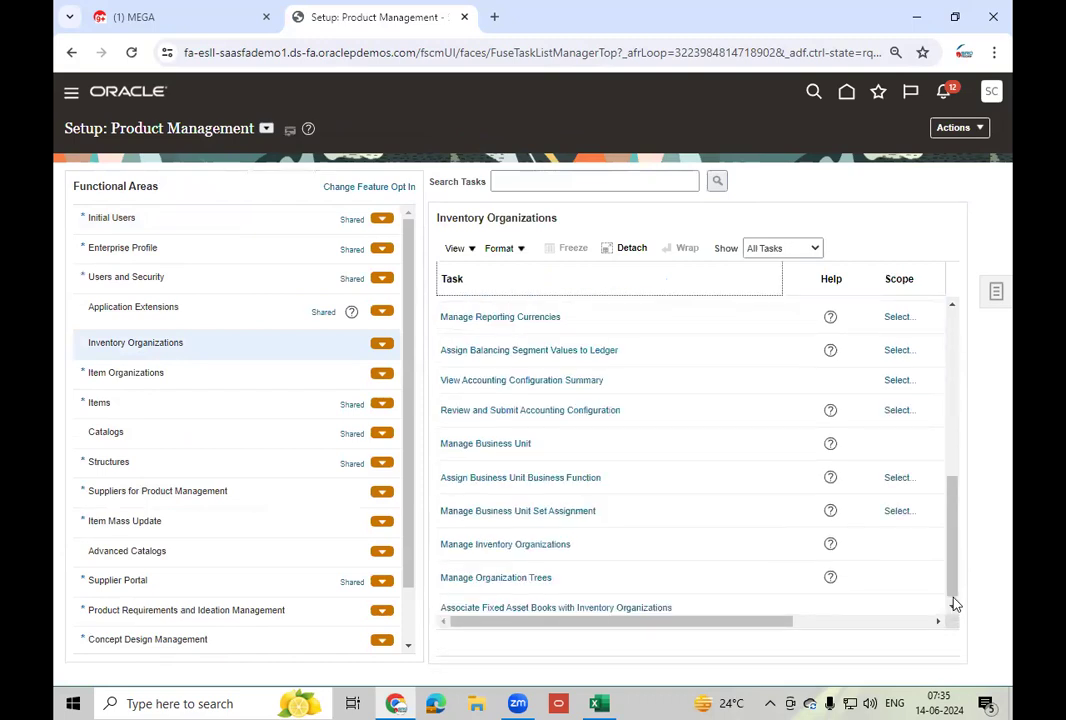
{"action": "left_click", "coordinate": [535, 547]}
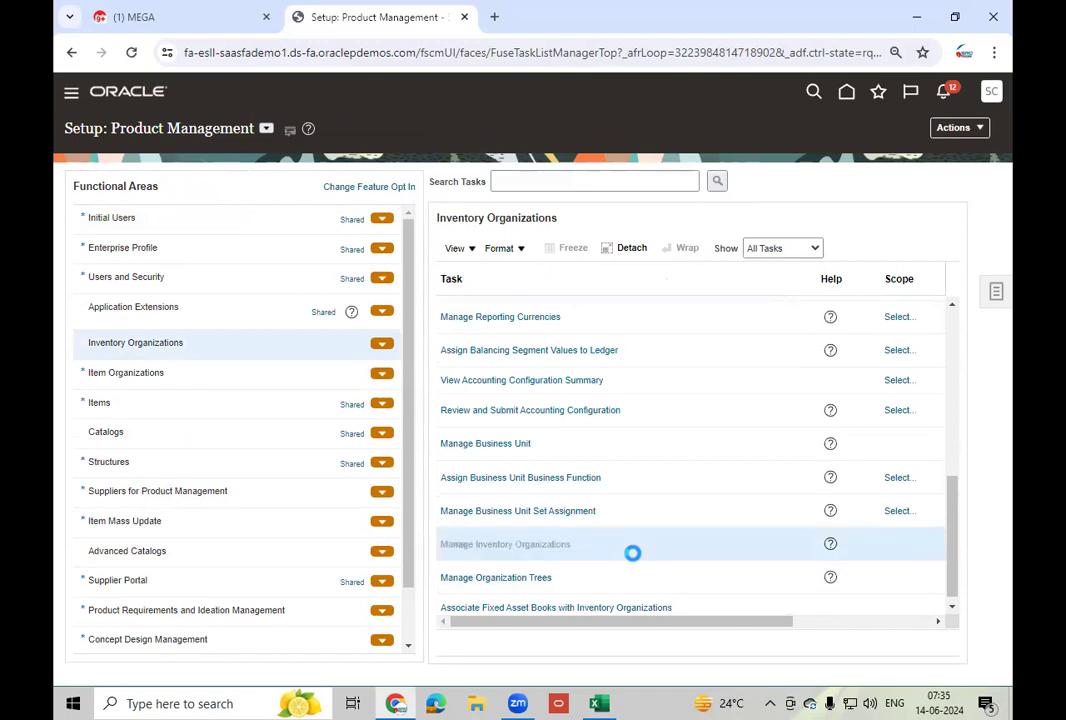
- Search for organization 002 and open the Atlanta organization's parameters
{"action": "left_click", "coordinate": [256, 212]}
{"action": "type", "text": "002"}
{"action": "left_click_drag", "start_coordinate": [910, 344], "coordinate": [810, 464]}
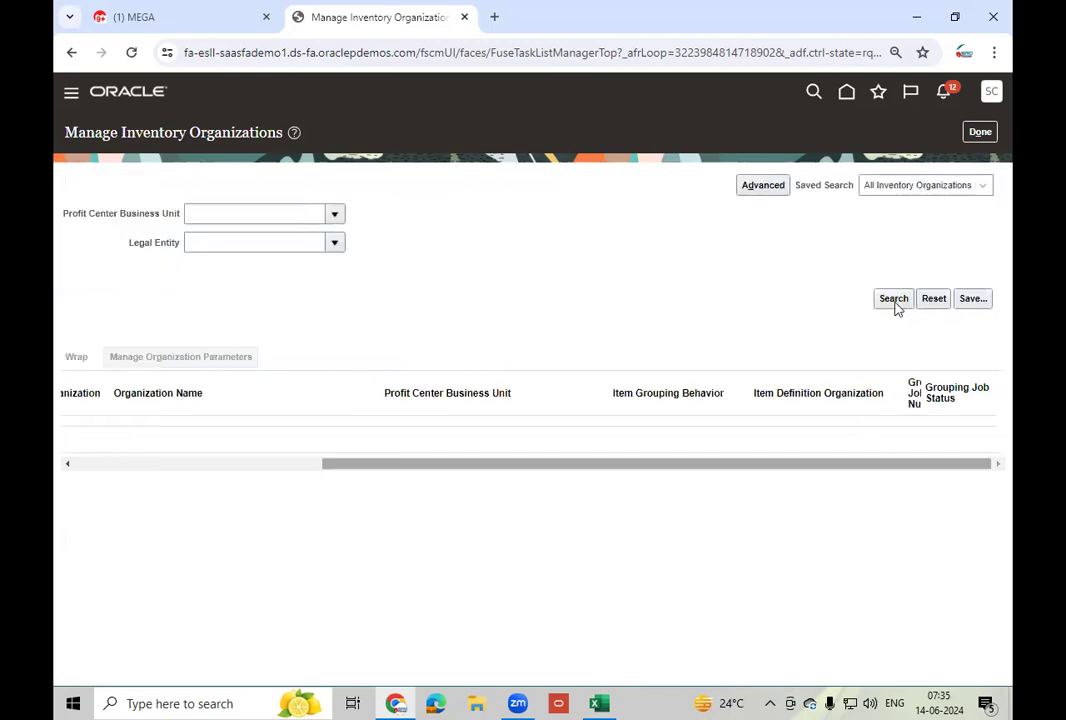
{"action": "left_click", "coordinate": [895, 302]}
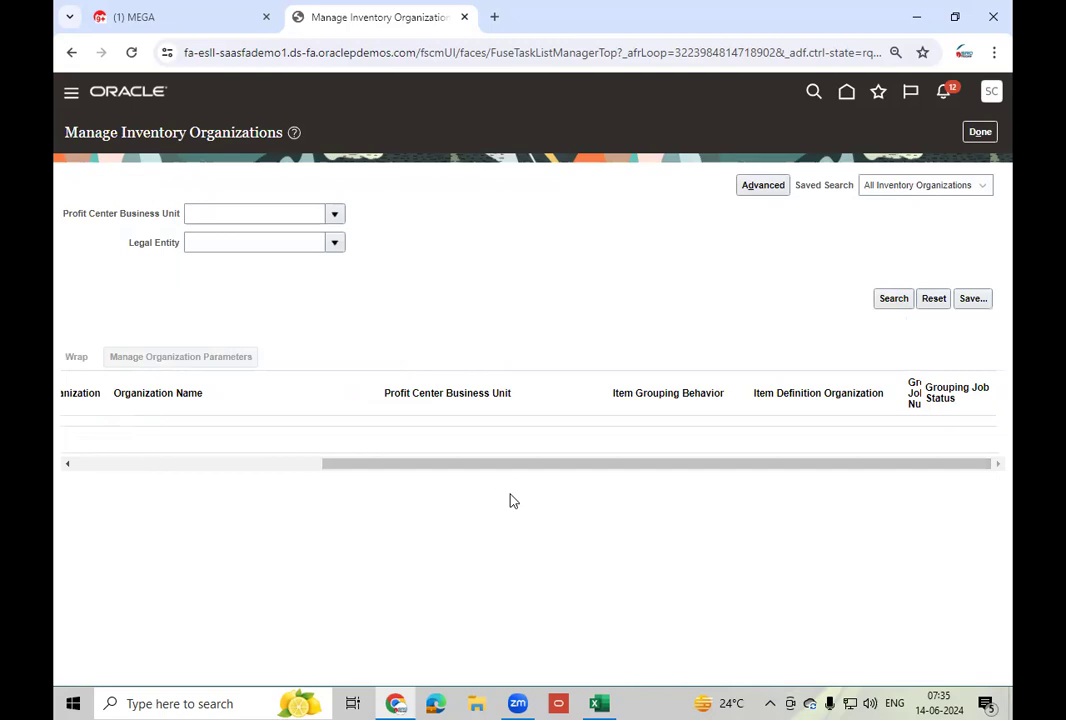
{"action": "left_click", "coordinate": [370, 316]}
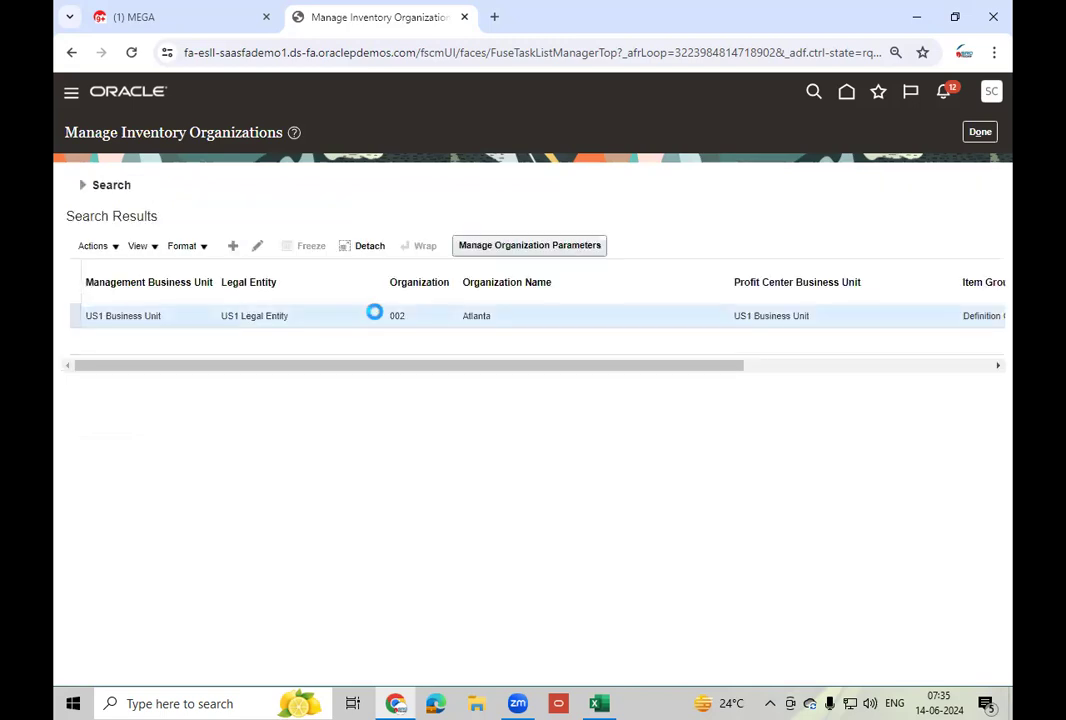
{"action": "left_click", "coordinate": [550, 248]}
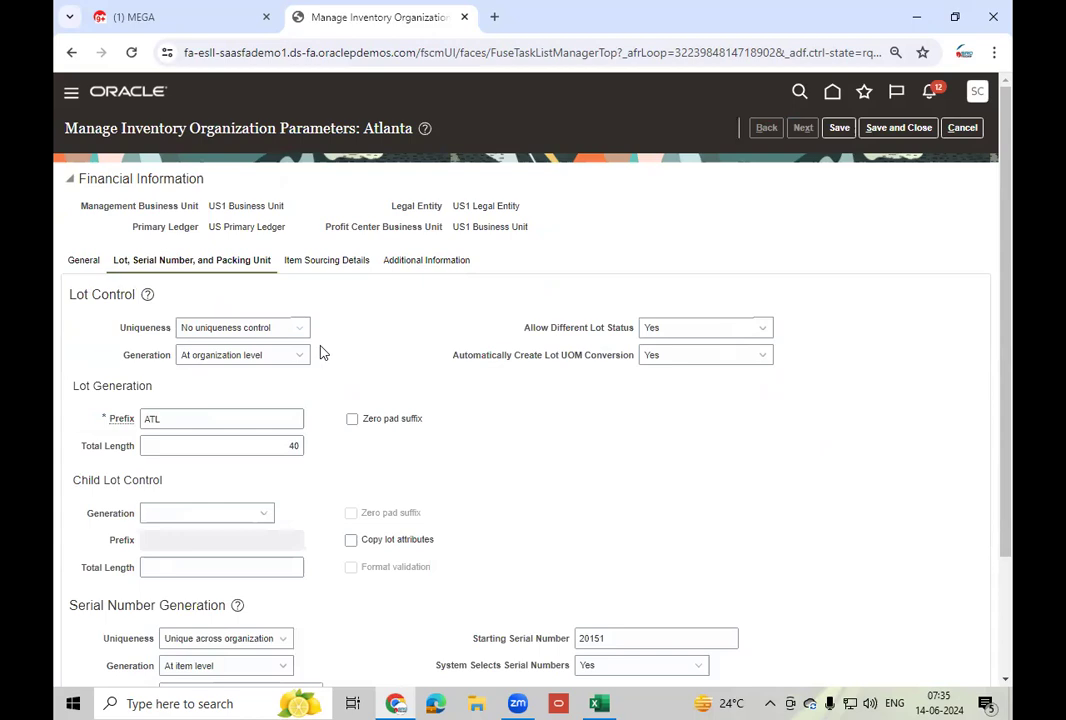
- Keep Atlanta's serial number generation at item level, leaving lot generation unchanged
{"action": "scroll", "coordinate": [455, 443], "scroll_direction": "down", "scroll_amount": 2}
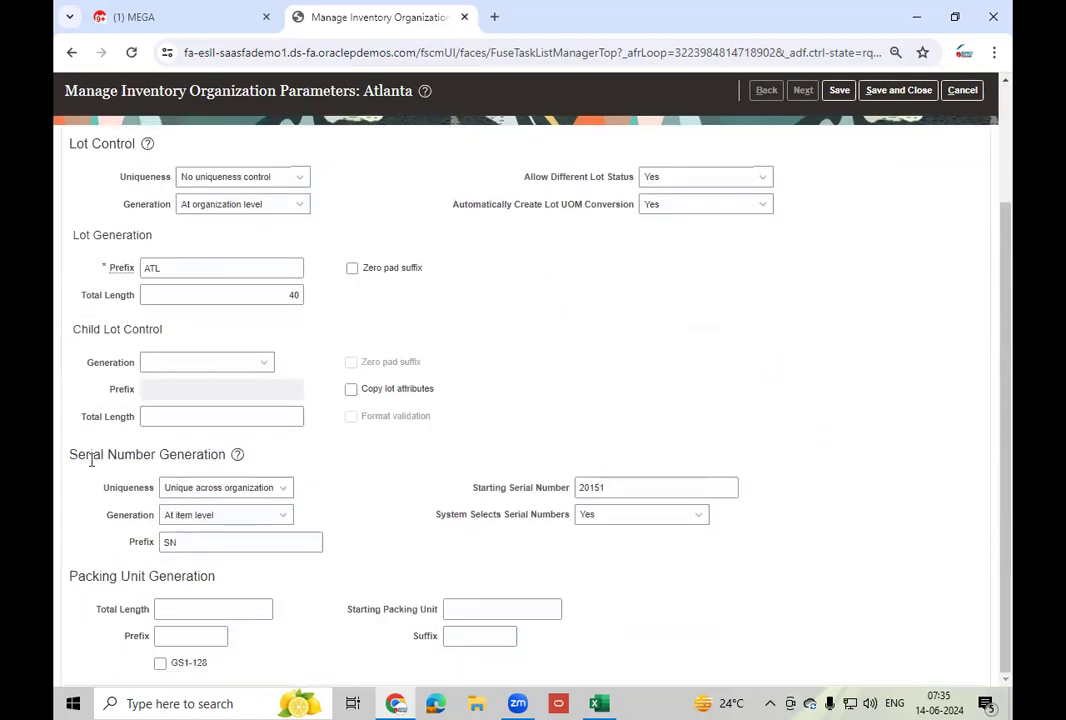
{"action": "left_click_drag", "start_coordinate": [67, 457], "coordinate": [228, 462]}
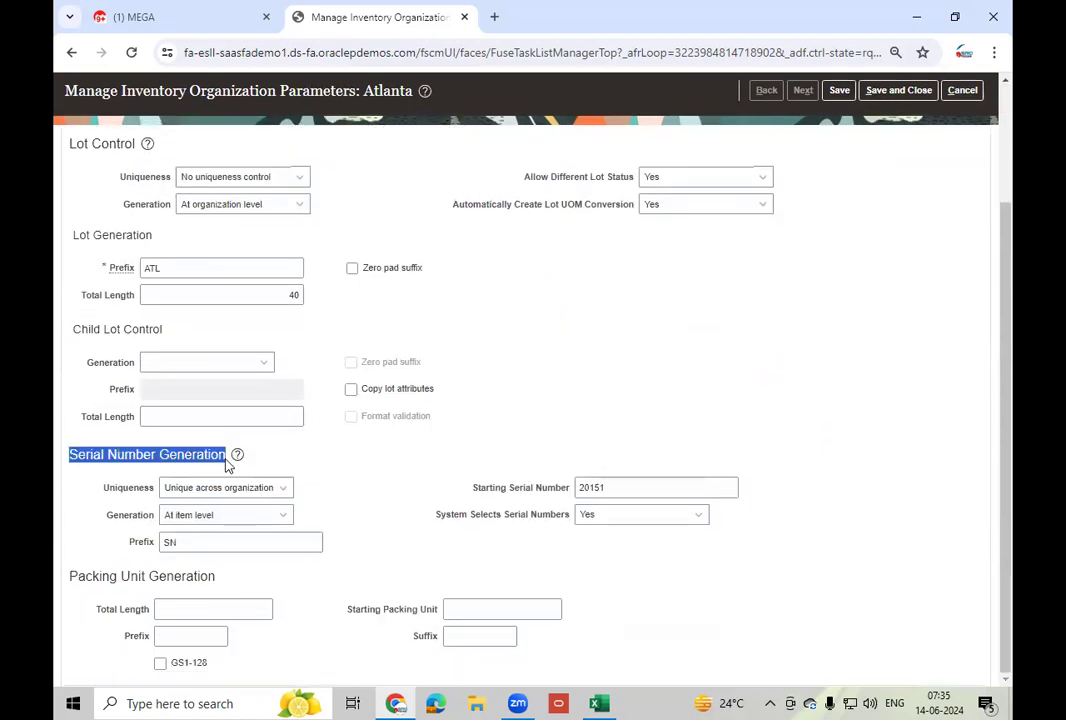
{"action": "left_click", "coordinate": [411, 487]}
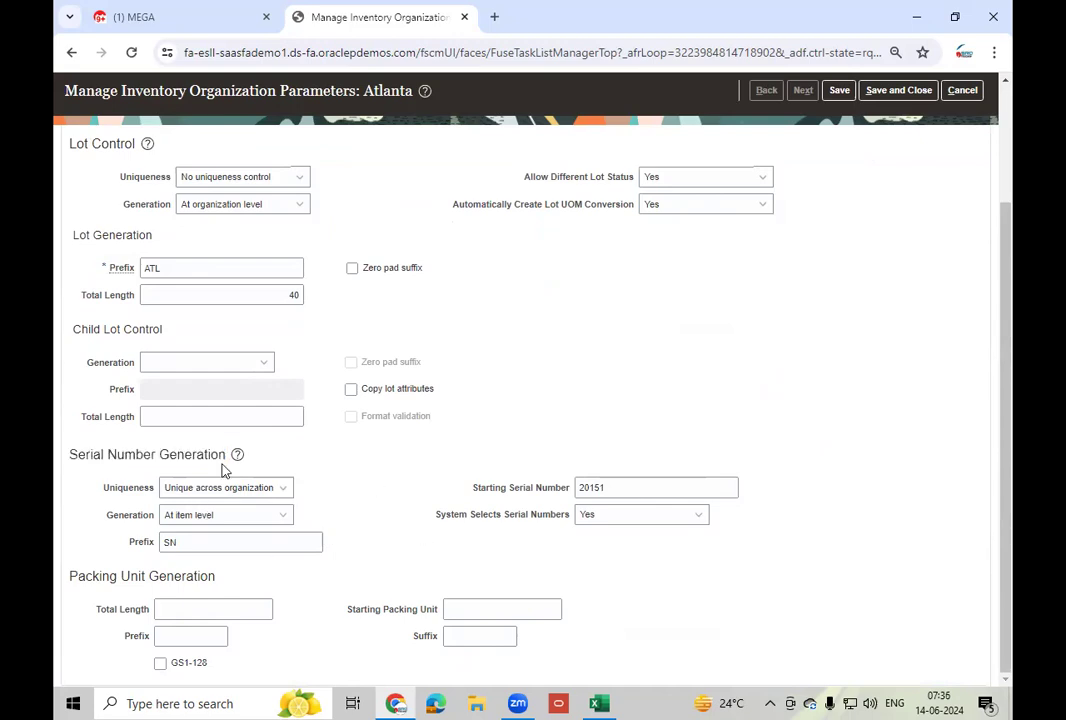
{"action": "left_click", "coordinate": [282, 517]}
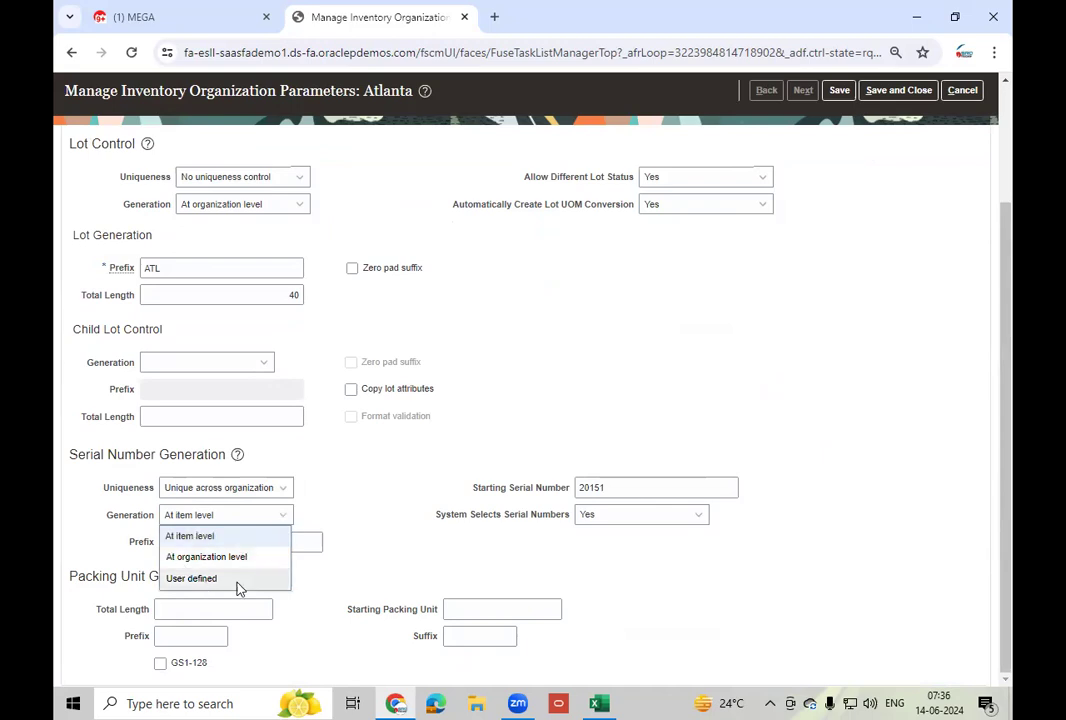
{"action": "left_click", "coordinate": [227, 205]}
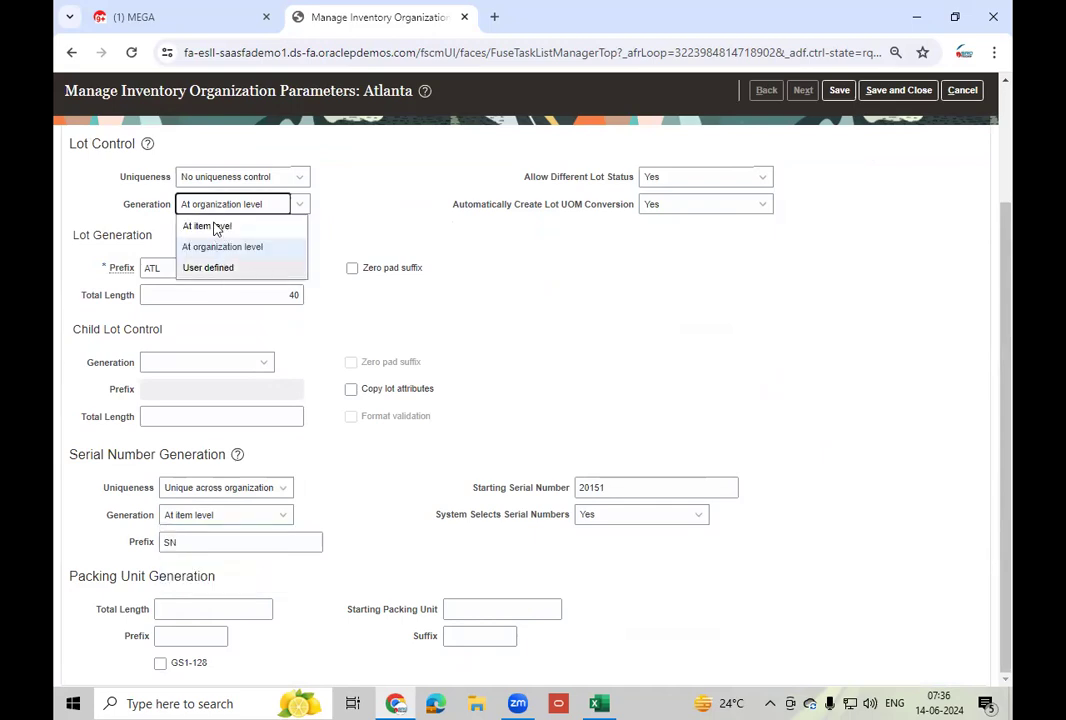
{"action": "left_click", "coordinate": [291, 527]}
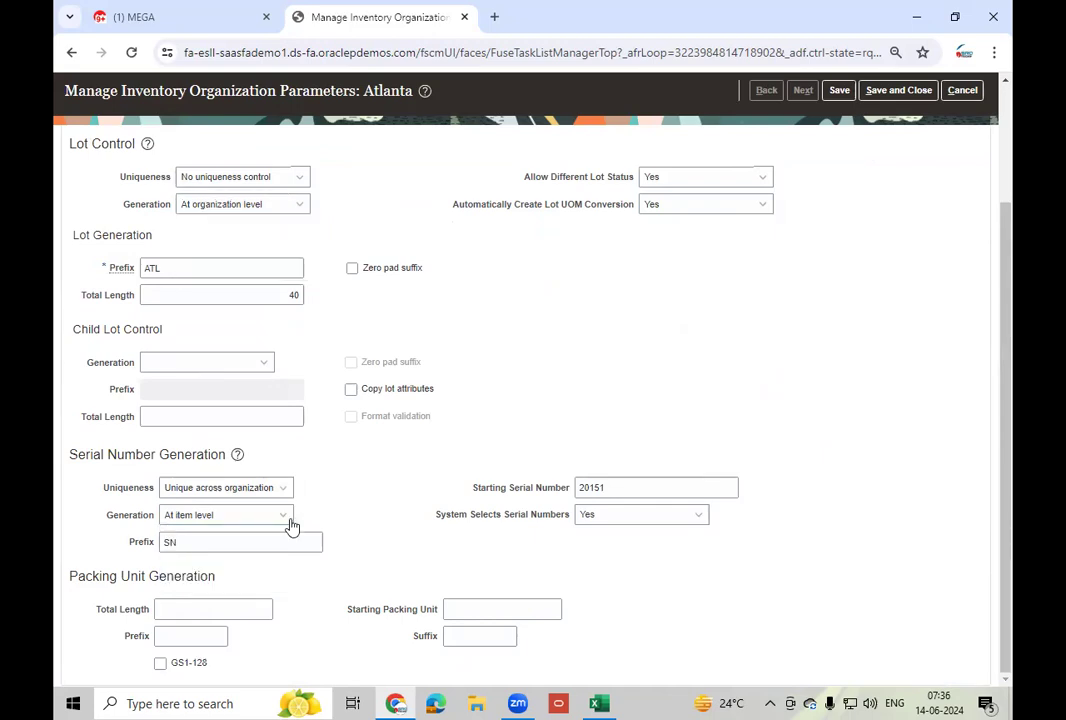
{"action": "left_click", "coordinate": [282, 524]}
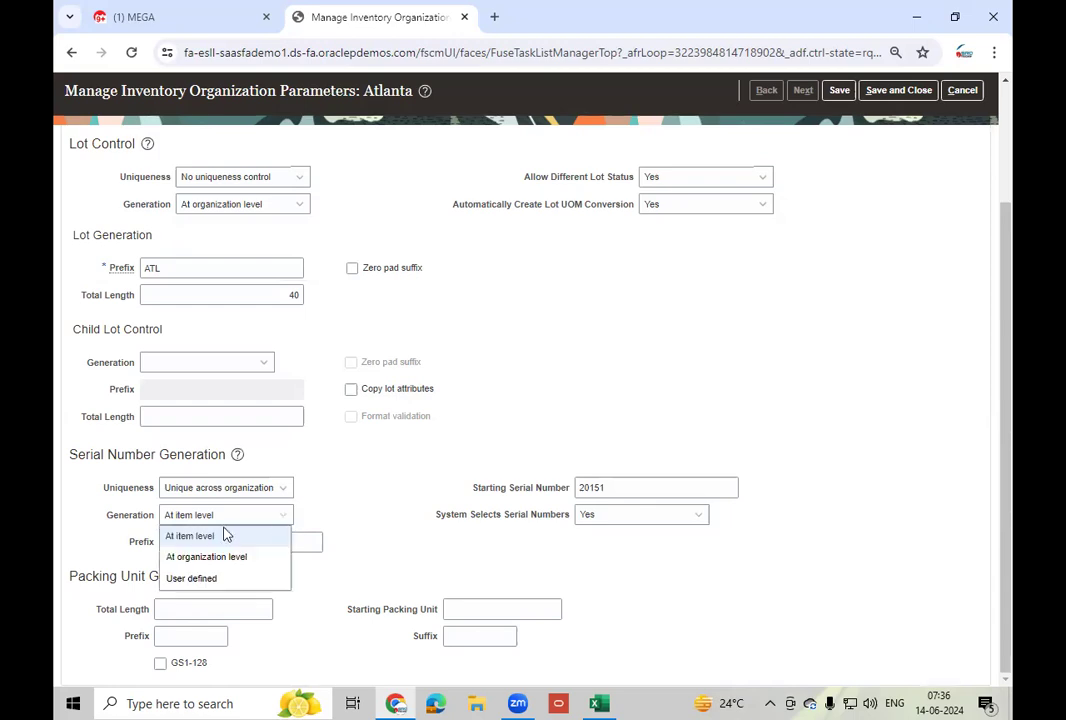
{"action": "left_click", "coordinate": [237, 537]}
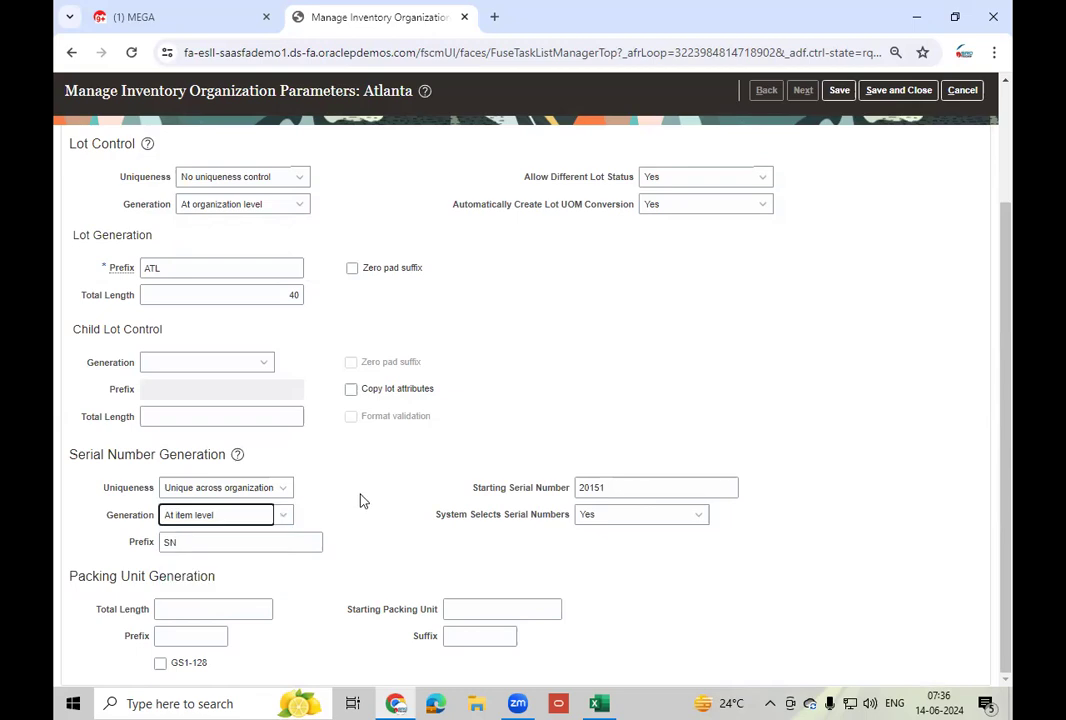
{"action": "left_click", "coordinate": [363, 501]}
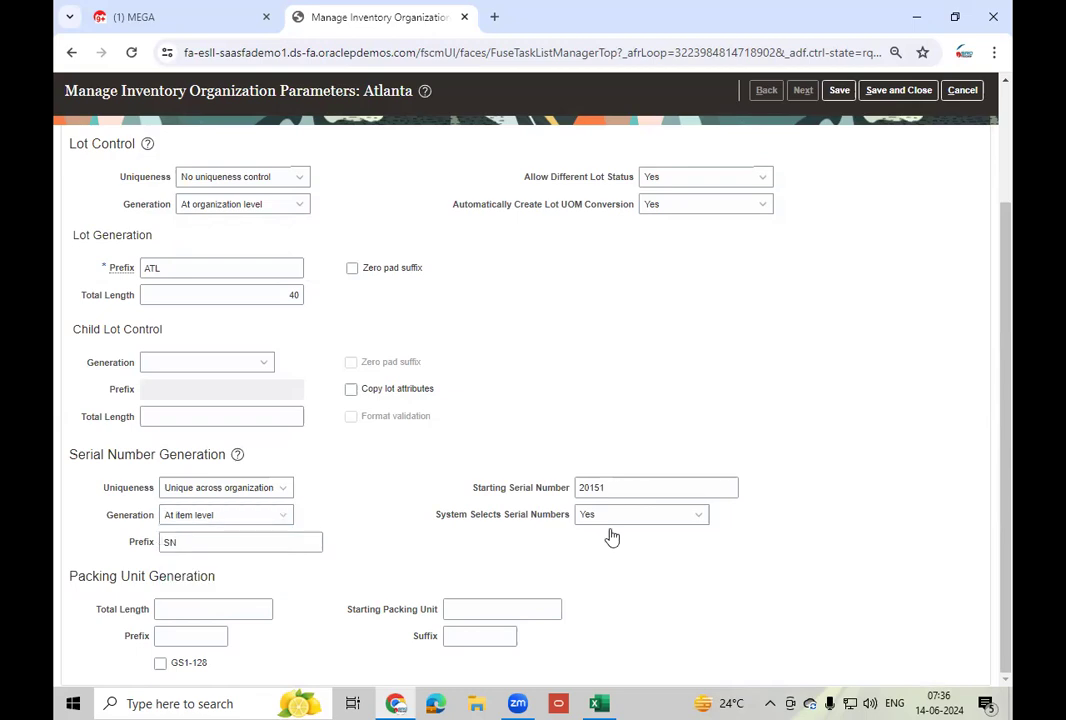
- Clear the SN prefix and starting serial number, keep uniqueness across organization, and save
{"action": "double_click", "coordinate": [208, 542]}
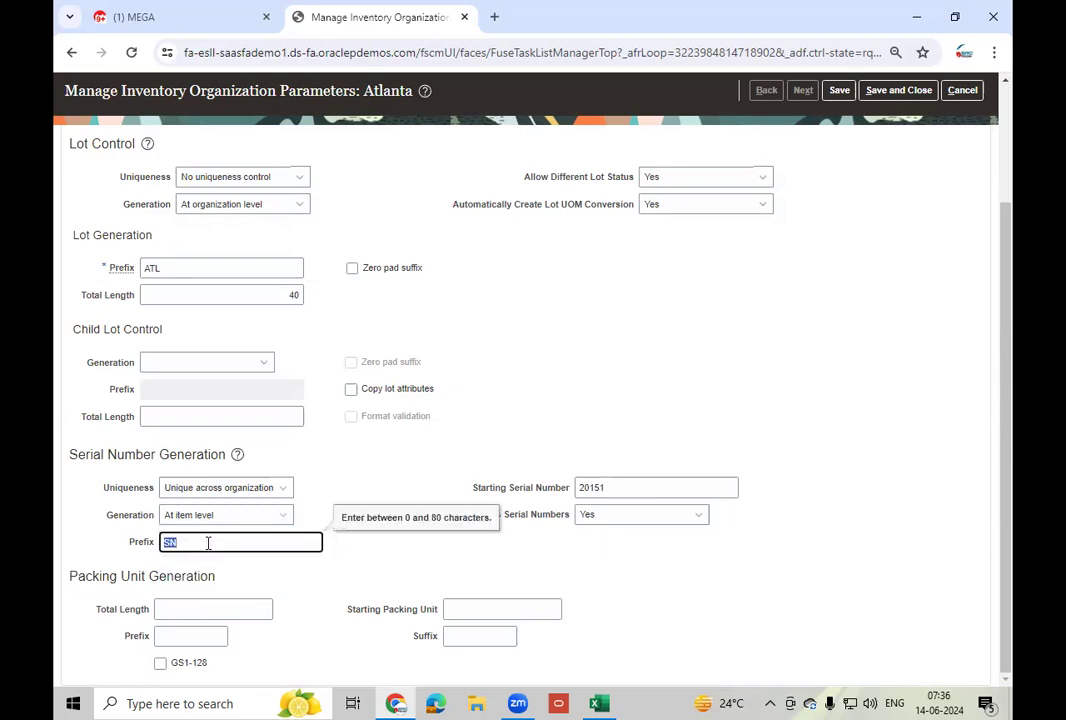
{"action": "key", "text": "BackSpace"}
{"action": "key", "text": "Tab"}
{"action": "key", "text": "BackSpace"}
{"action": "key", "text": "Tab"}
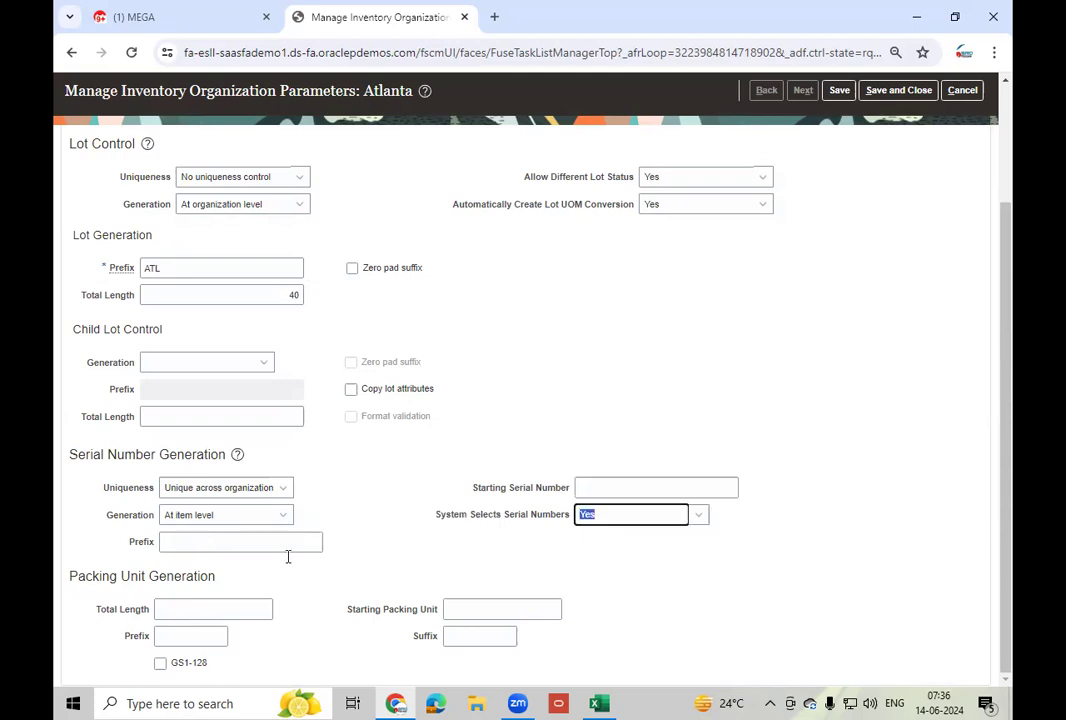
{"action": "left_click", "coordinate": [283, 489]}
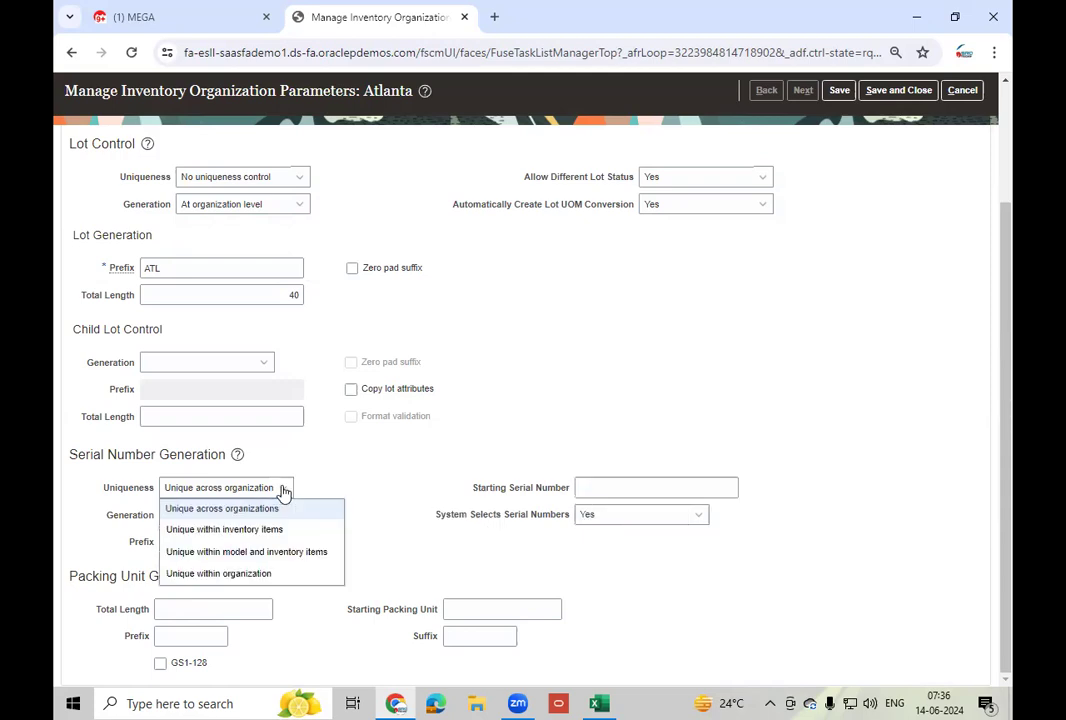
{"action": "left_click", "coordinate": [366, 462]}
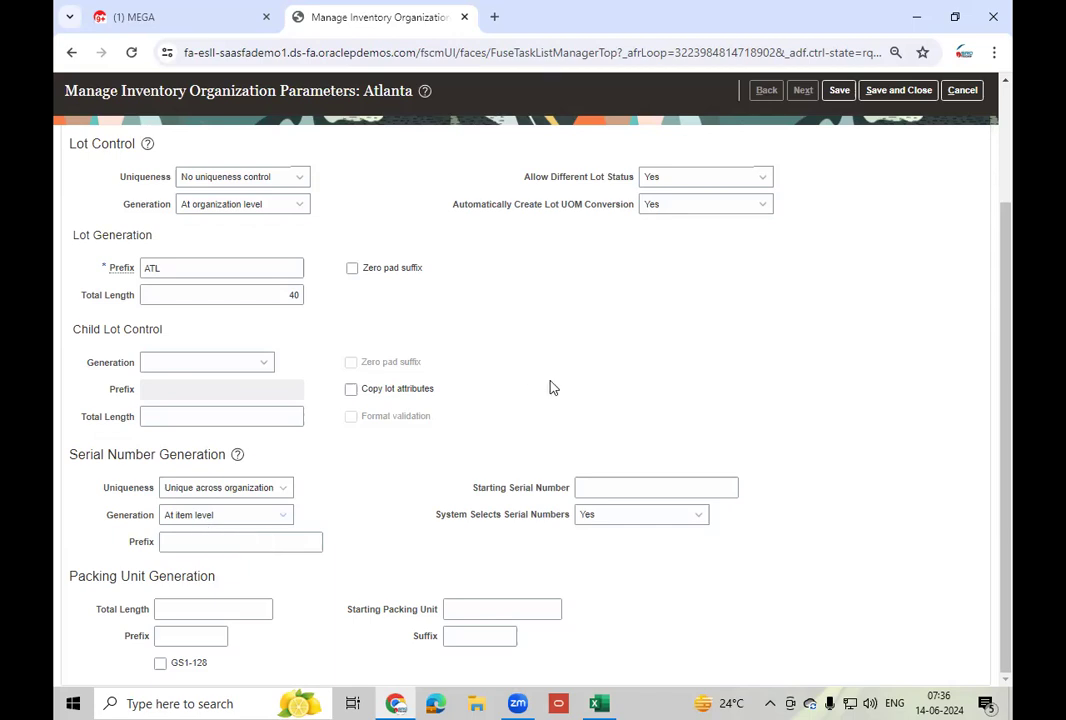
{"action": "left_click", "coordinate": [840, 91]}
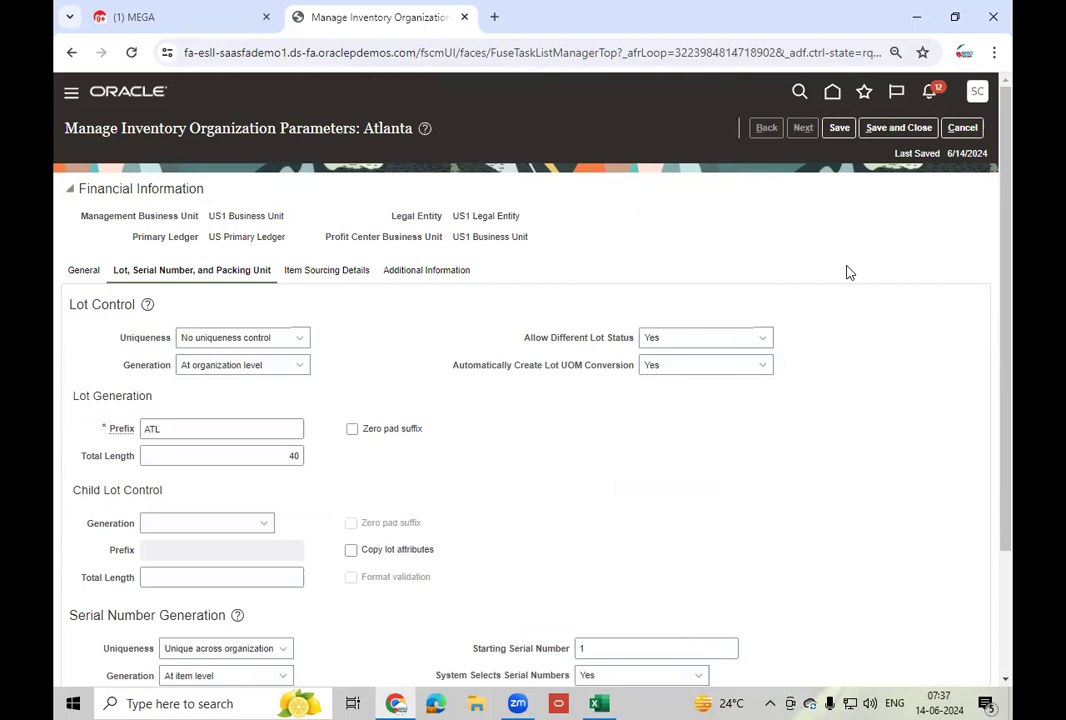
- Save and close Atlanta's parameters and finish Manage Inventory Organizations to return home
{"action": "left_click", "coordinate": [895, 128]}
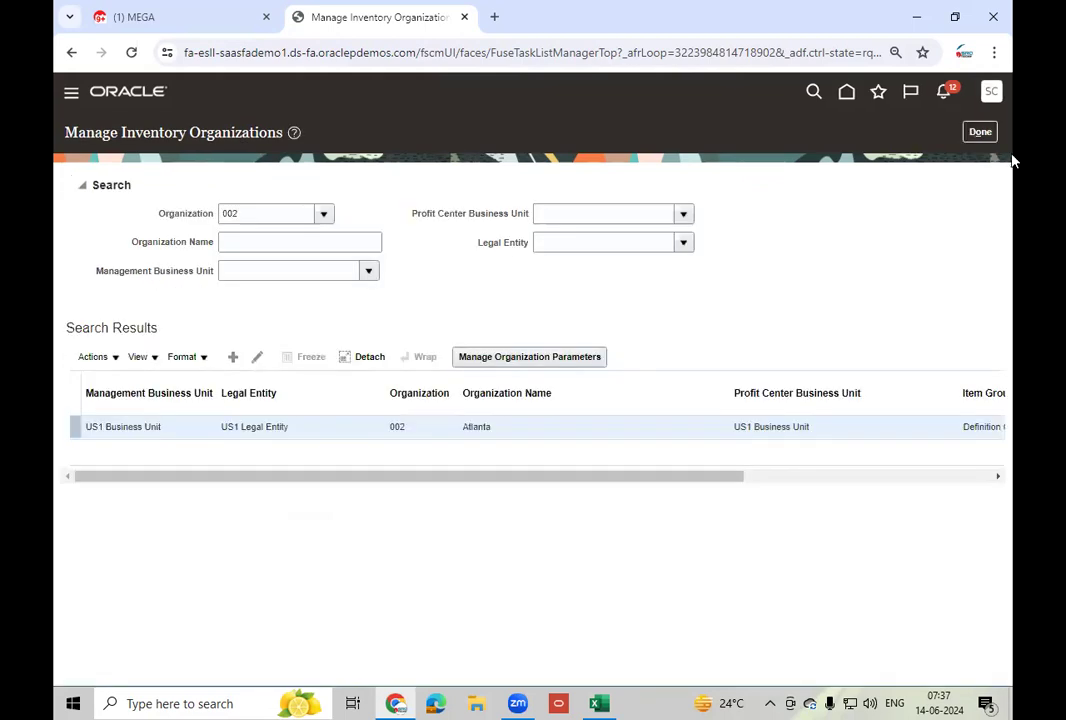
{"action": "left_click", "coordinate": [975, 133]}
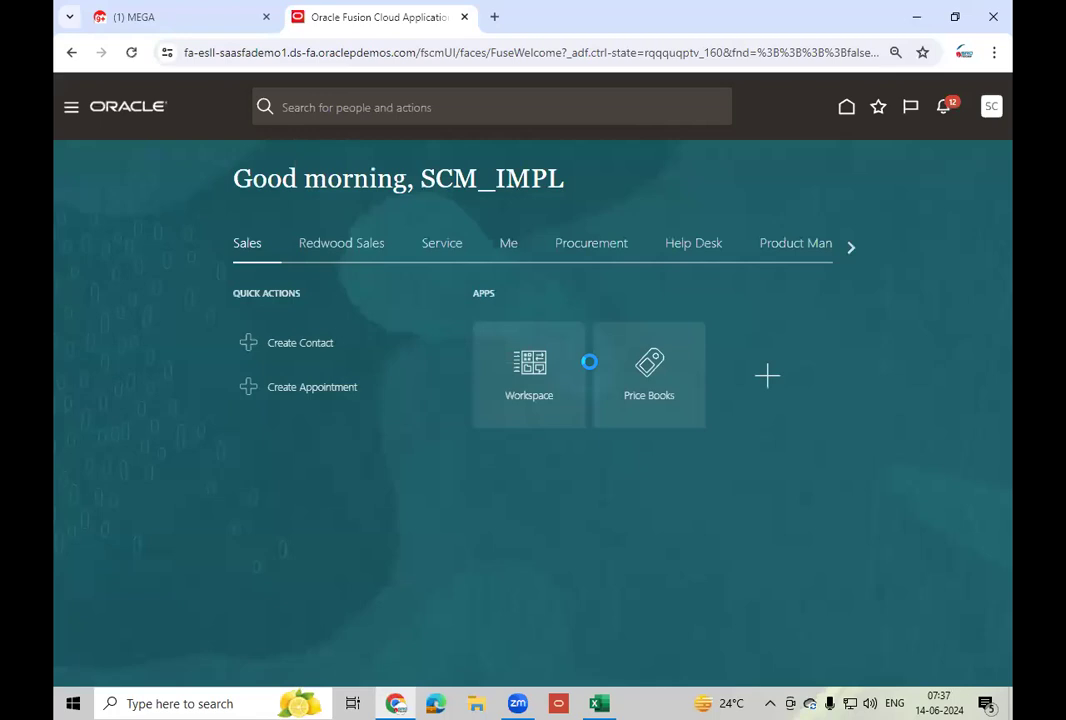
- Open Product Information Management from the Product Management group and start Create Item
{"action": "left_click", "coordinate": [840, 248]}
{"action": "left_click", "coordinate": [840, 248]}
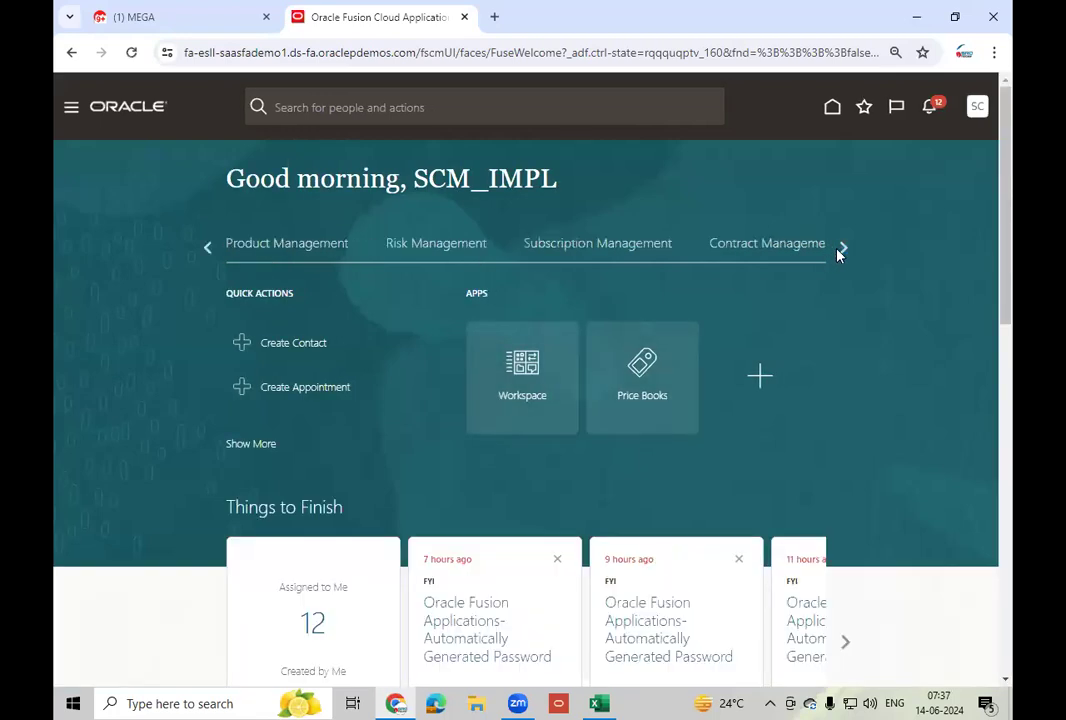
{"action": "left_click", "coordinate": [285, 245]}
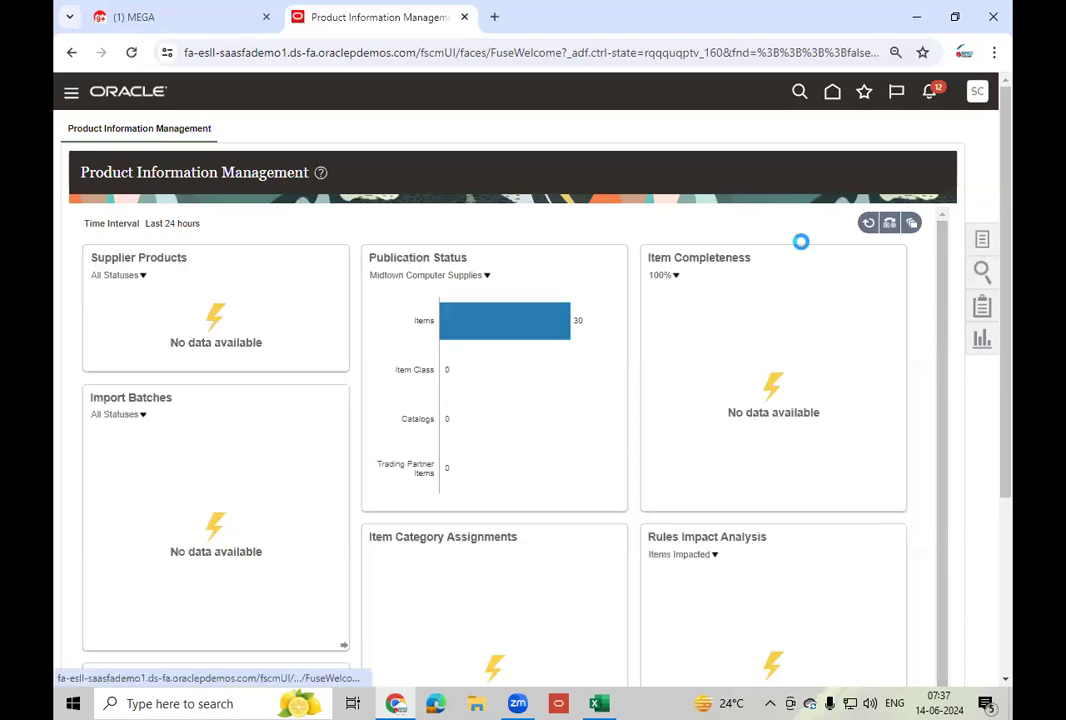
{"action": "left_click", "coordinate": [910, 143]}
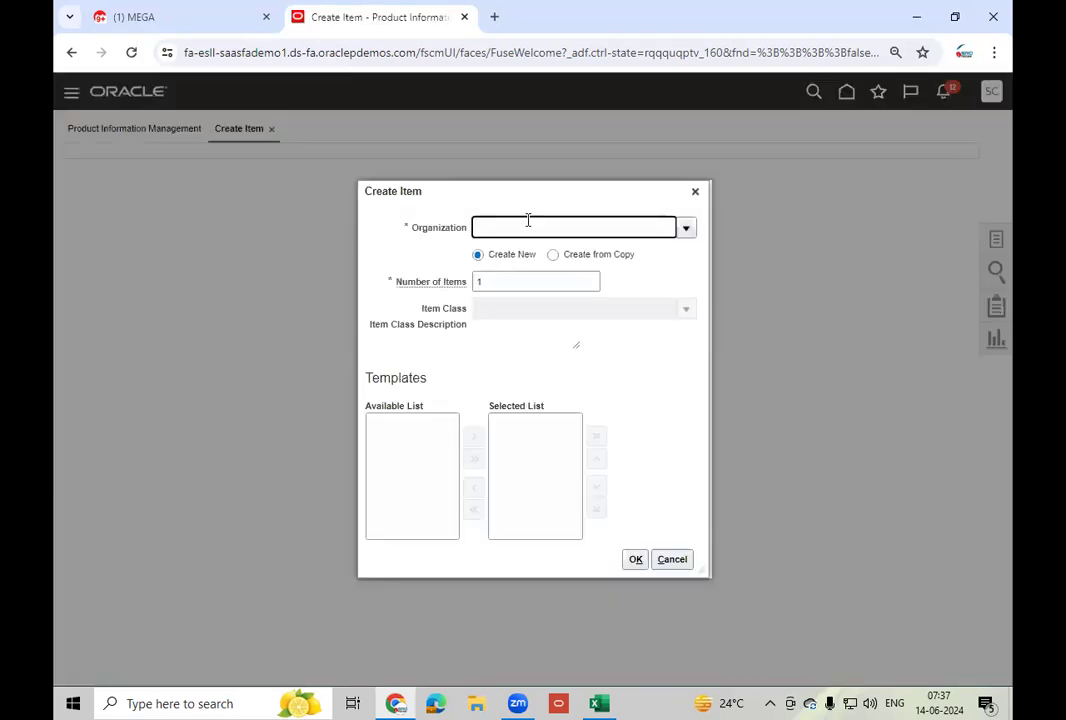
- Set the new item's organization to 000 and item class to Root Item Class
{"action": "type", "text": "000"}
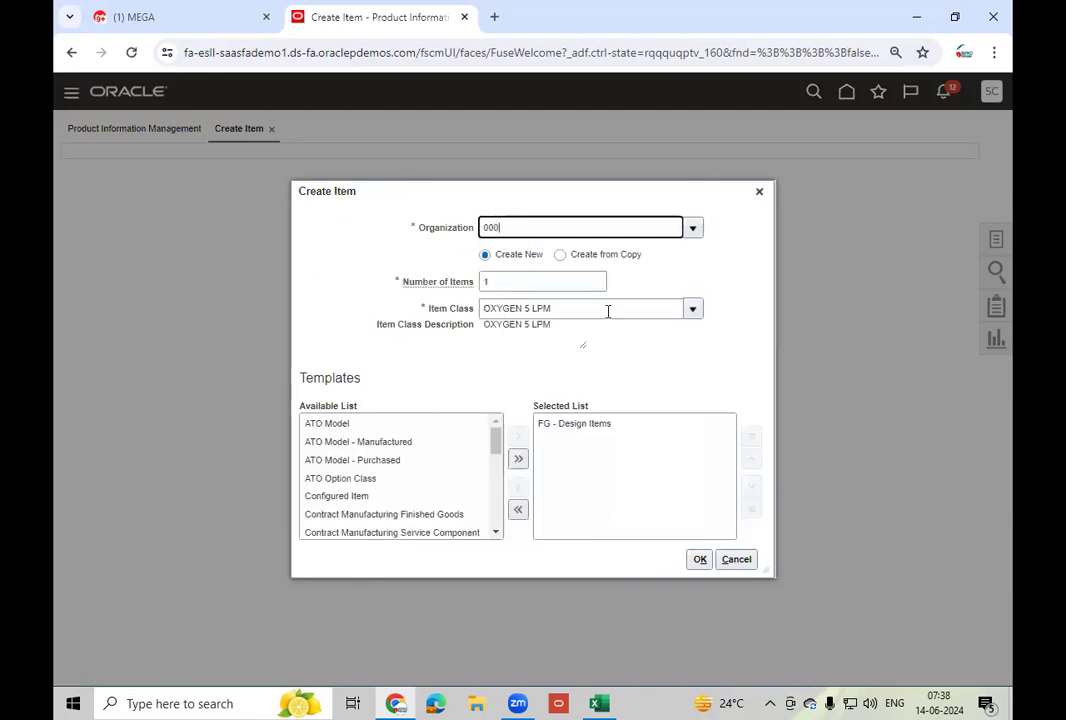
{"action": "left_click", "coordinate": [607, 311]}
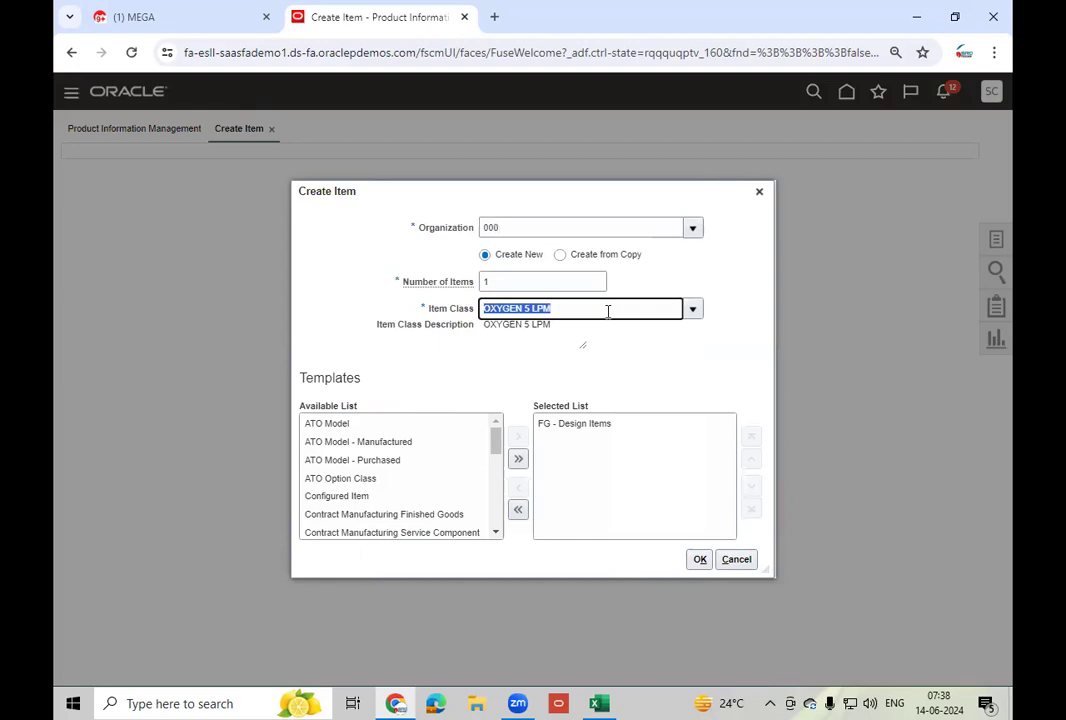
{"action": "type", "text": "Root"}
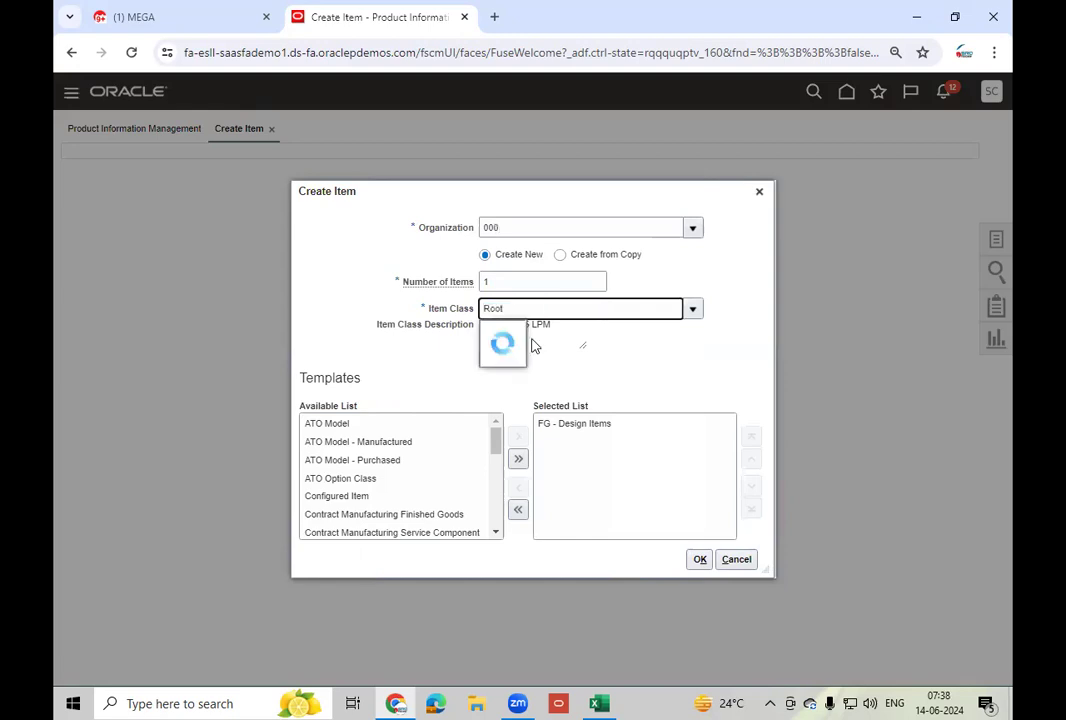
{"action": "key", "text": "Return"}
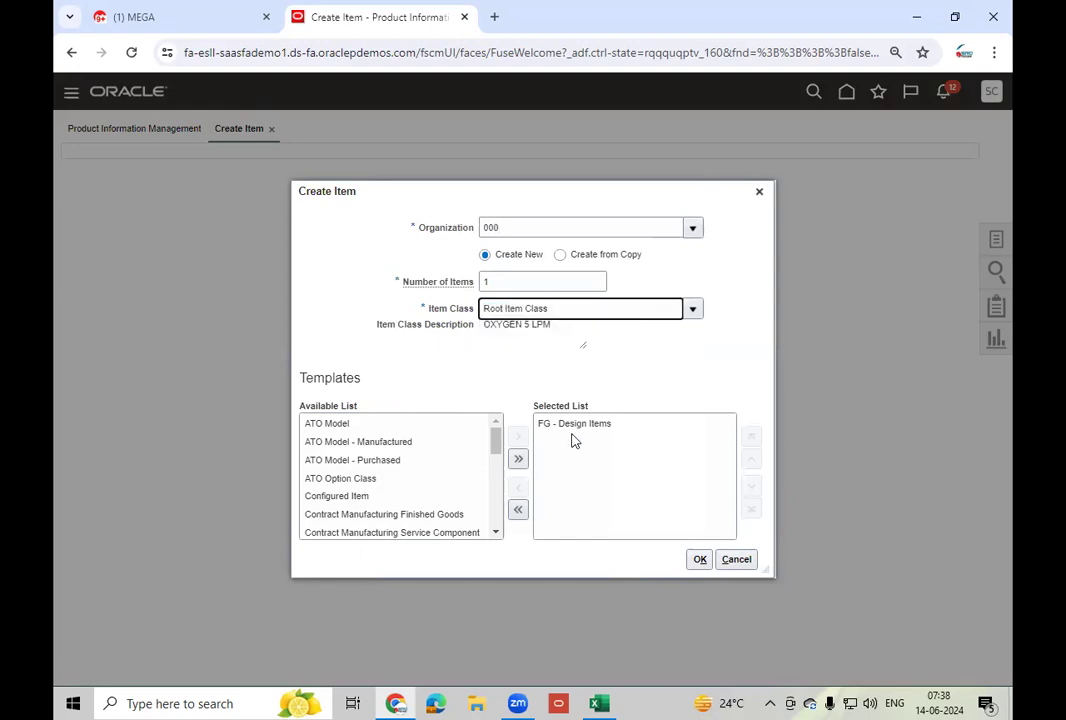
- Replace the FG - Design Items template with Purchased Item and confirm, accepting the warning
{"action": "left_click", "coordinate": [518, 509]}
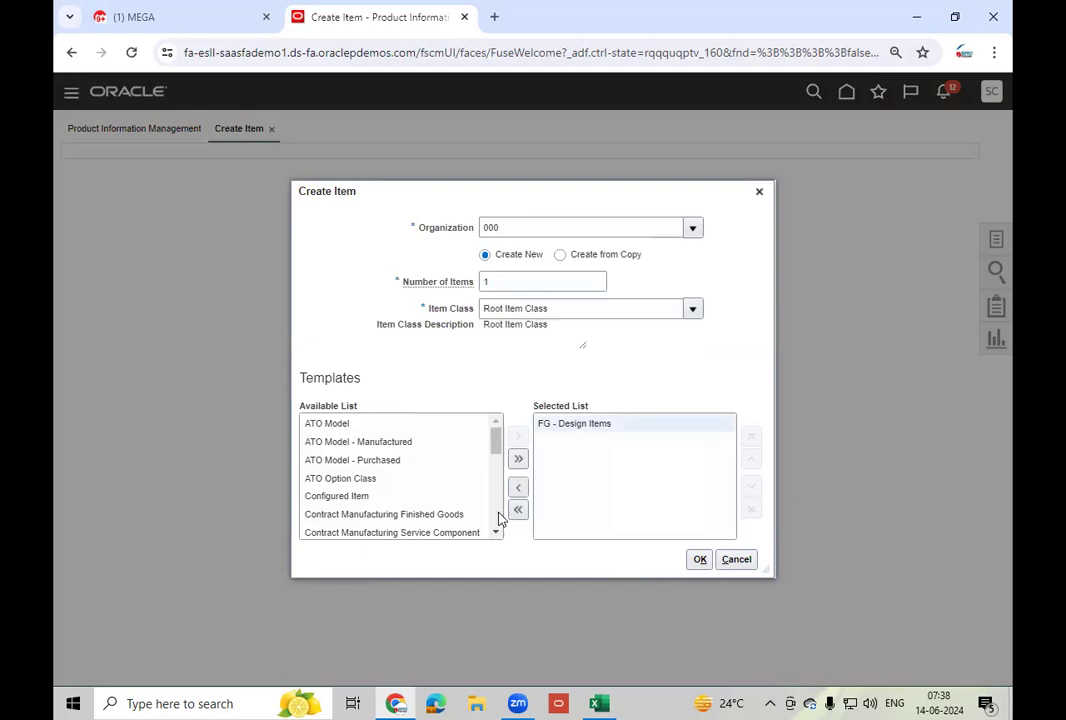
{"action": "left_click", "coordinate": [496, 420]}
{"action": "left_click", "coordinate": [496, 421]}
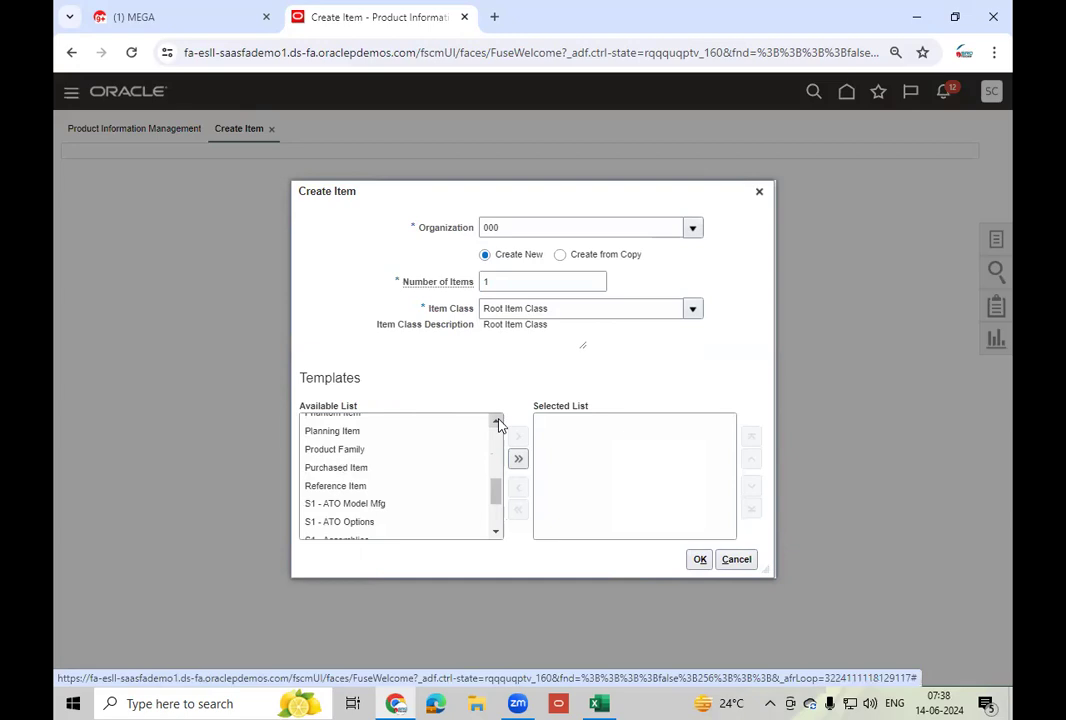
{"action": "left_click", "coordinate": [388, 468]}
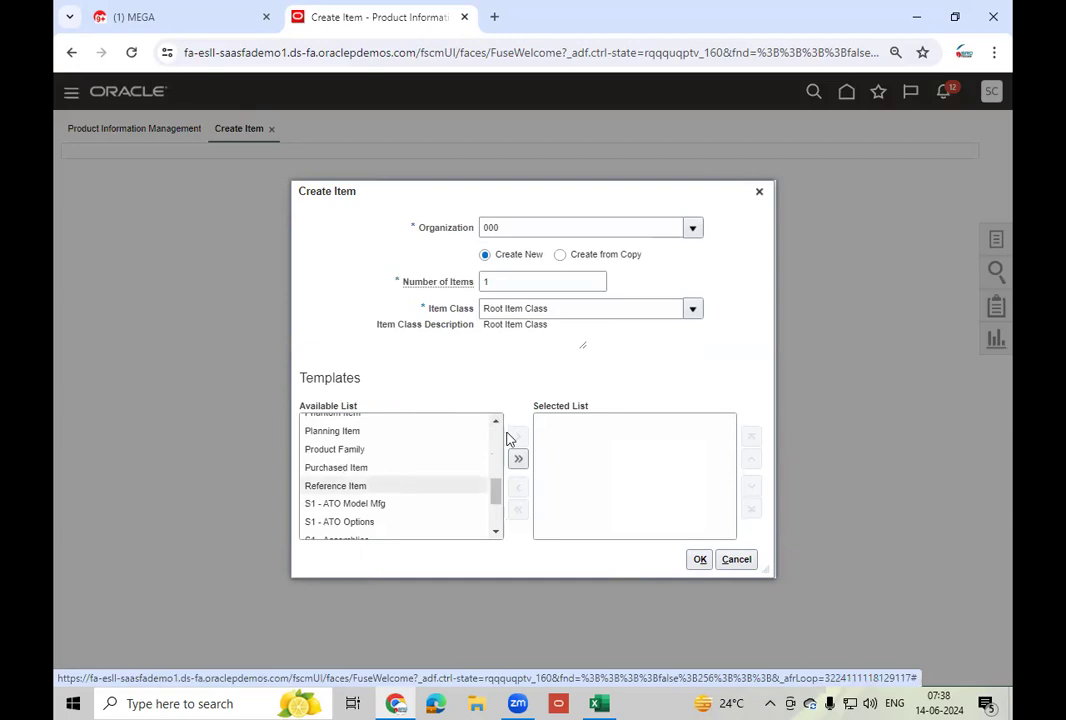
{"action": "left_click", "coordinate": [518, 437]}
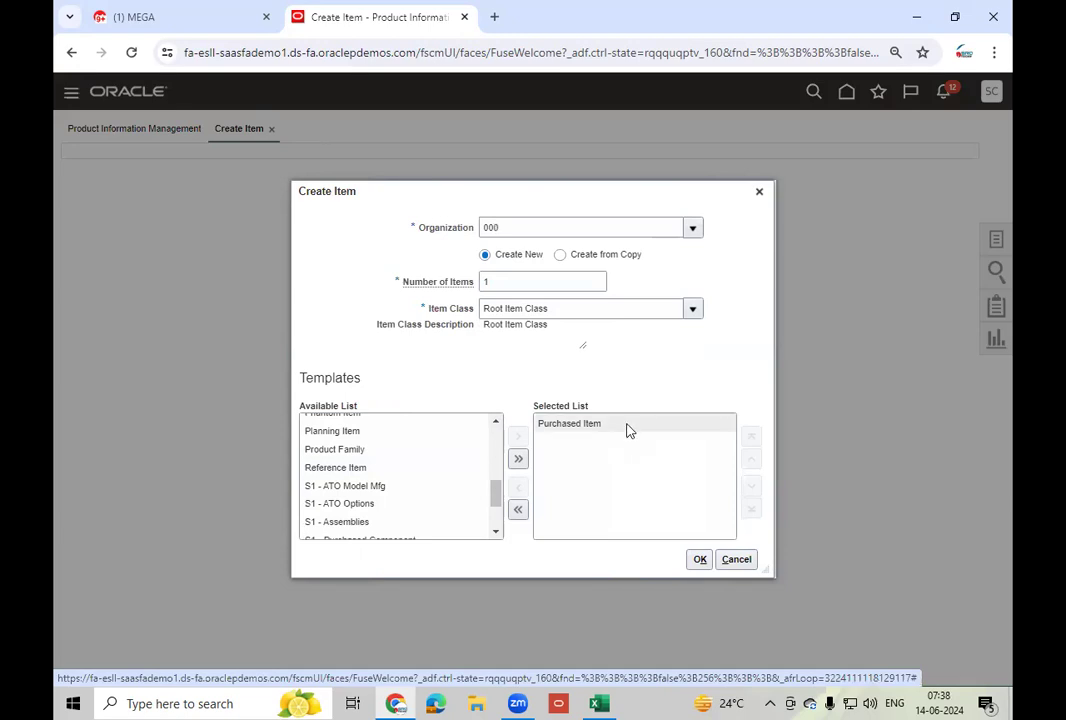
{"action": "left_click", "coordinate": [629, 428]}
{"action": "left_click", "coordinate": [700, 559]}
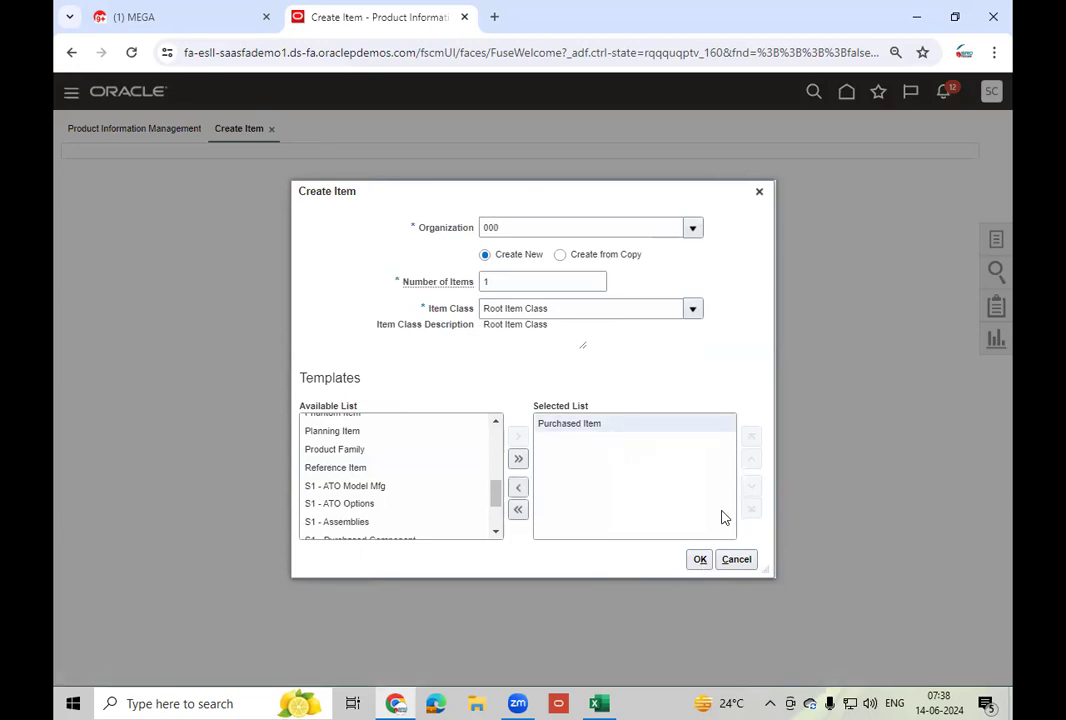
{"action": "left_click", "coordinate": [757, 413]}
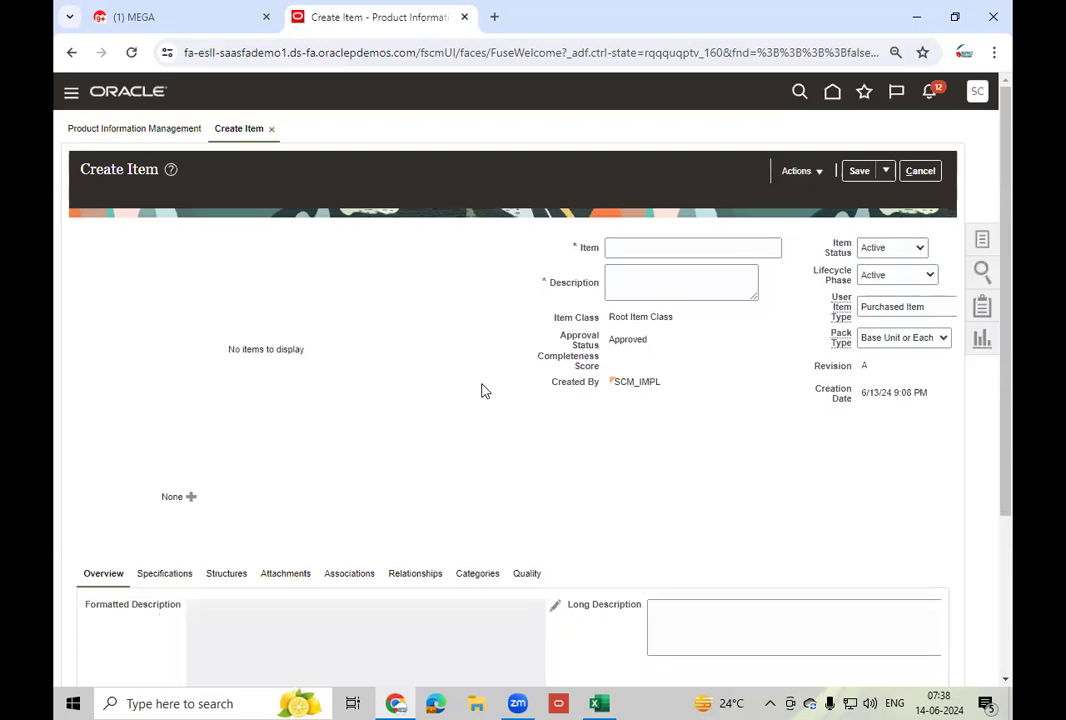
- Name the item LT_Mobile - 100, copy it into Description, and show its organization associations
{"action": "left_click", "coordinate": [648, 245]}
{"action": "type", "text": "LT_Serial"}
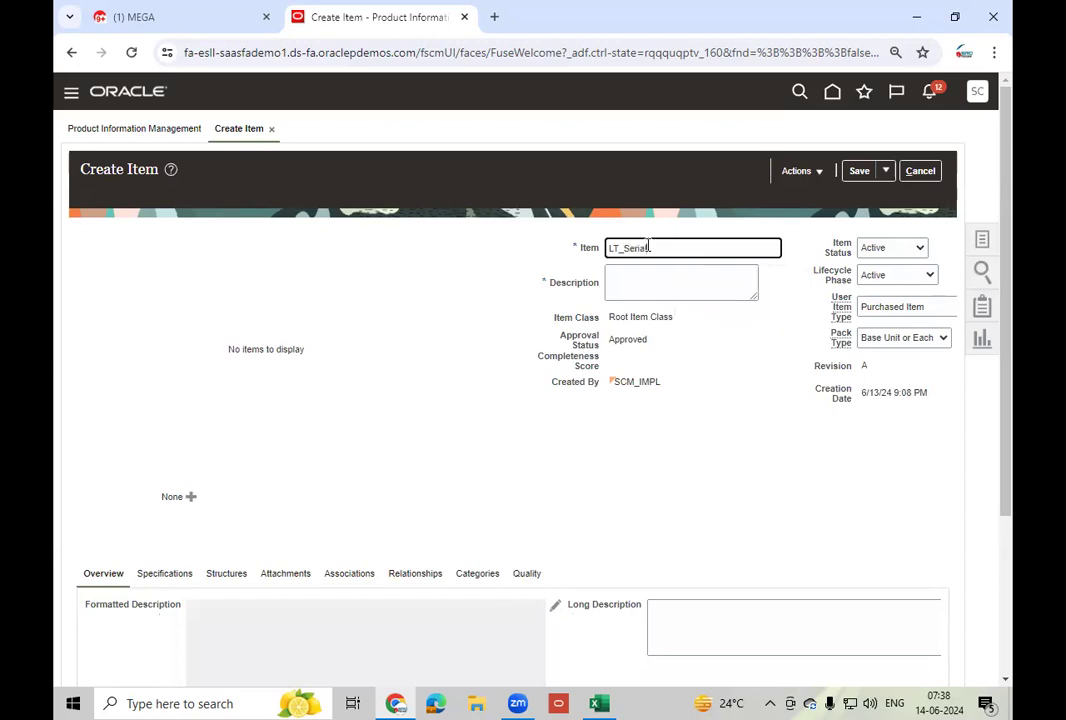
{"action": "type", "text": " Item"}
{"action": "key", "text": "BackSpace"}
{"action": "key", "text": "BackSpace"}
{"action": "key", "text": "BackSpace"}
{"action": "key", "text": "BackSpace"}
{"action": "key", "text": "BackSpace"}
{"action": "key", "text": "BackSpace"}
{"action": "key", "text": "BackSpace"}
{"action": "key", "text": "BackSpace"}
{"action": "key", "text": "BackSpace"}
{"action": "key", "text": "BackSpace"}
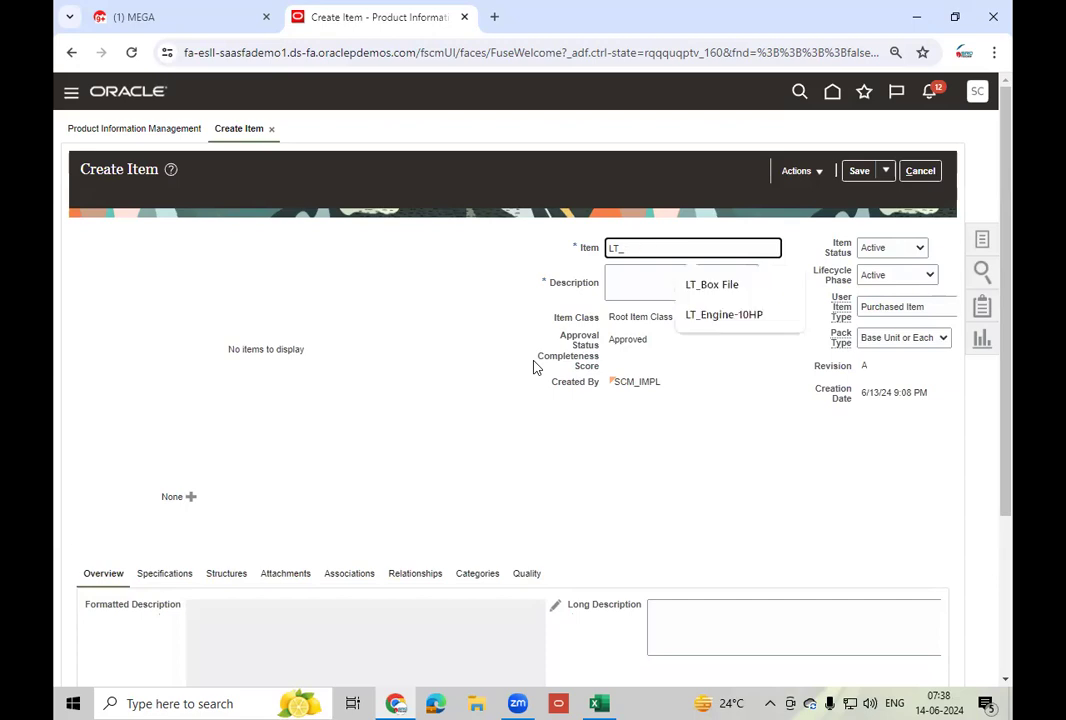
{"action": "type", "text": "Mobile - 100"}
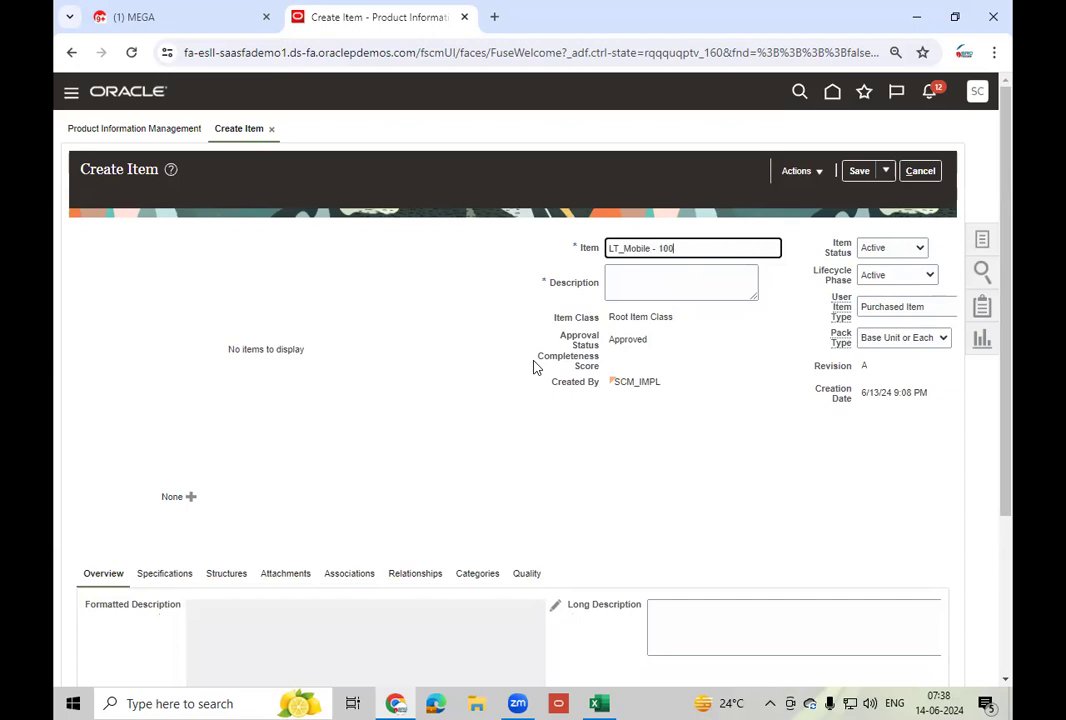
{"action": "key", "text": "ctrl+a"}
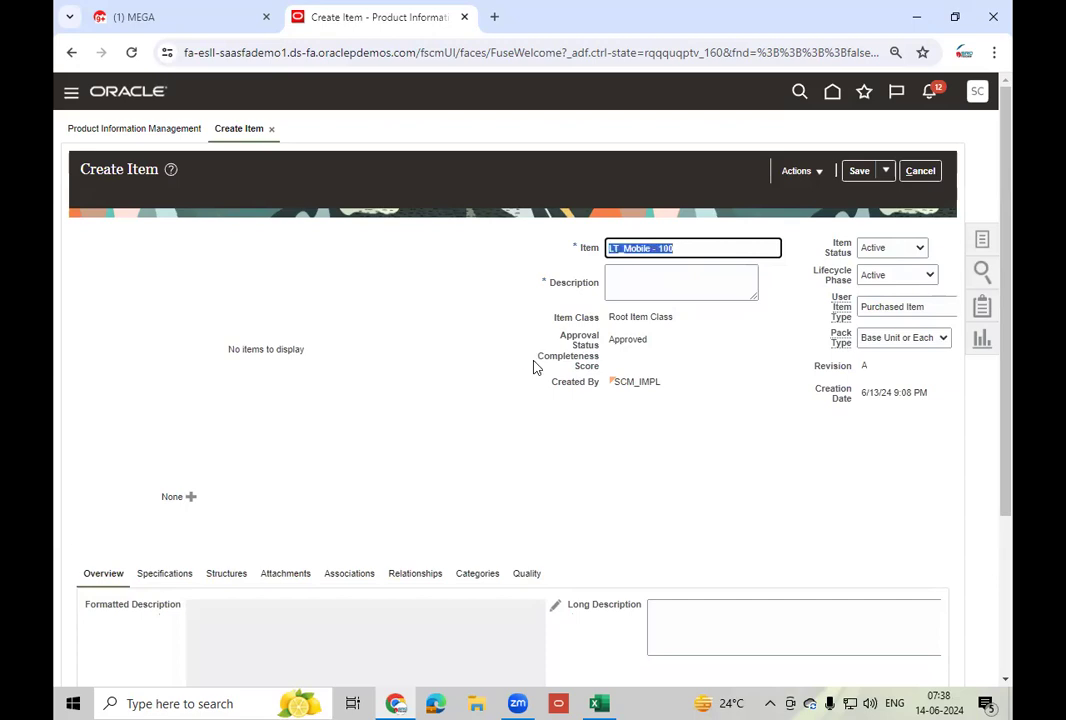
{"action": "key", "text": "Tab"}
{"action": "type", "text": "LT_Mobile - 100"}
{"action": "left_click", "coordinate": [747, 505]}
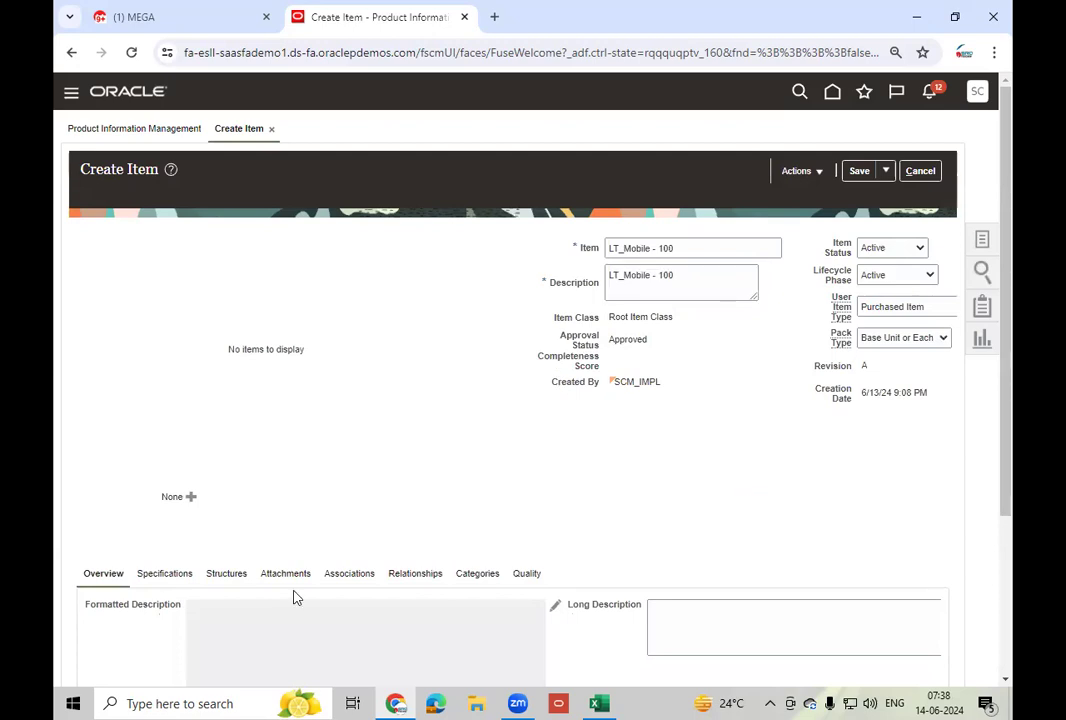
{"action": "left_click", "coordinate": [352, 580]}
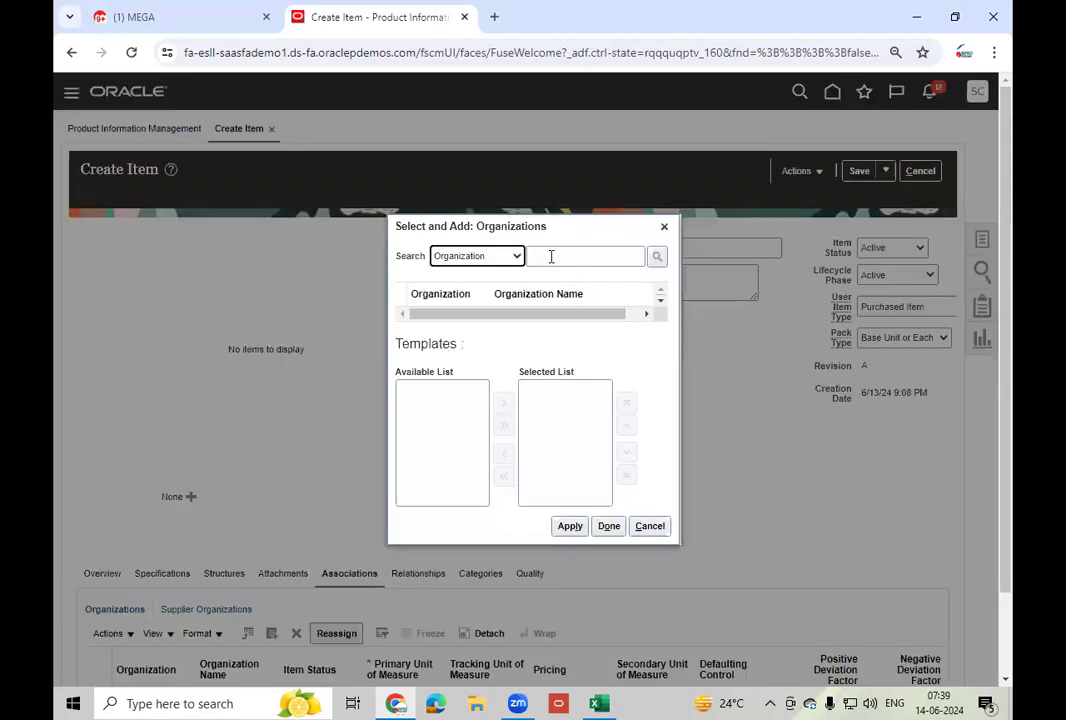
- Assign organization 002 Atlanta to LT_Mobile - 100 and save the item
{"action": "left_click", "coordinate": [551, 256]}
{"action": "type", "text": "002"}
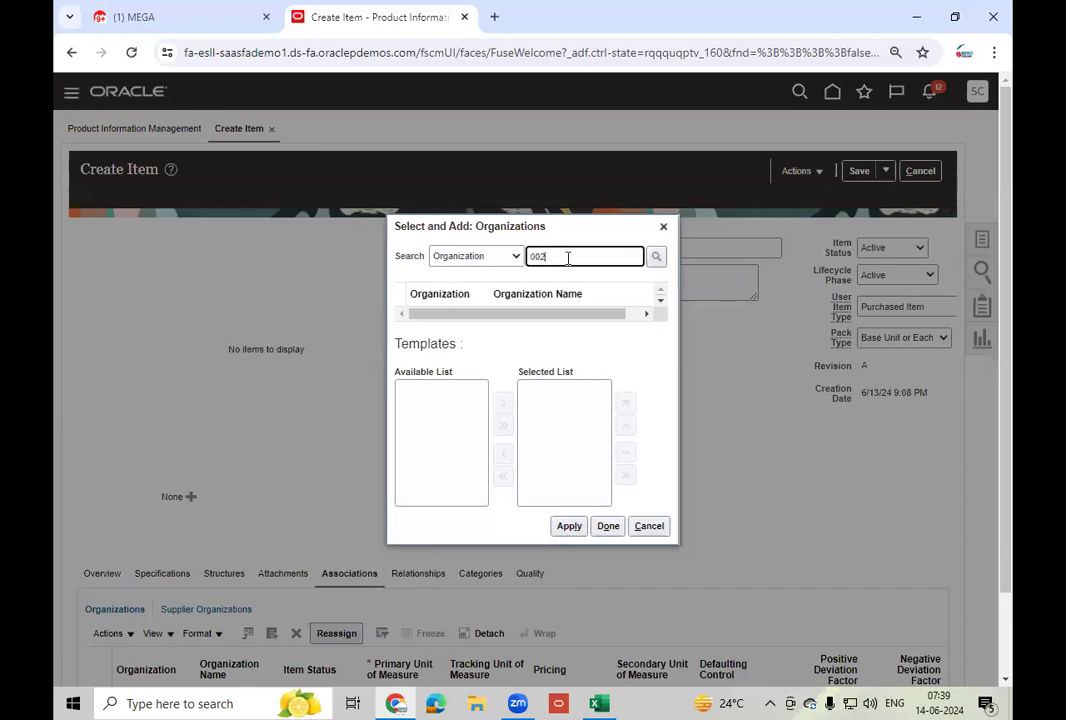
{"action": "left_click", "coordinate": [533, 313]}
{"action": "left_click", "coordinate": [533, 306]}
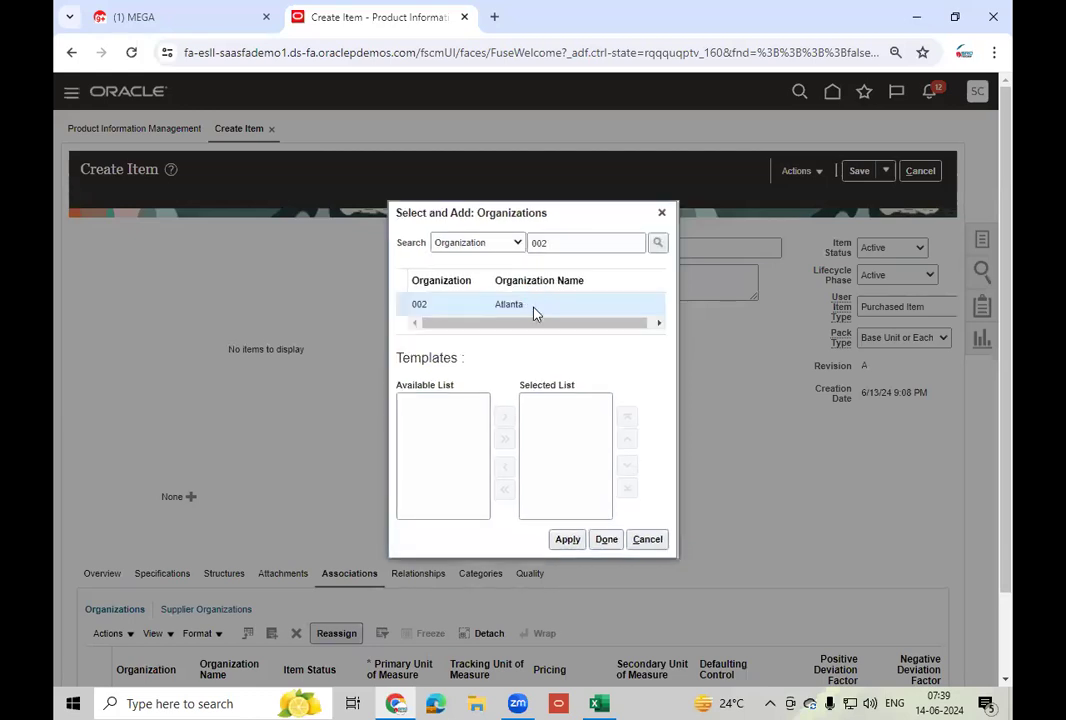
{"action": "left_click", "coordinate": [686, 544]}
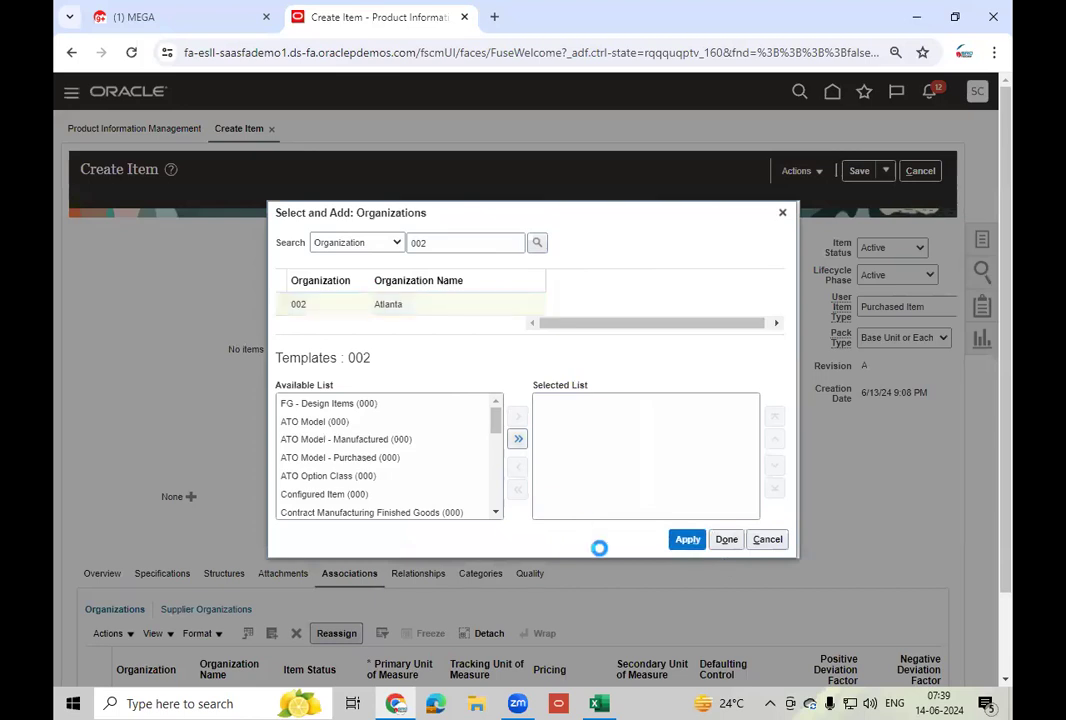
{"action": "left_click", "coordinate": [726, 540]}
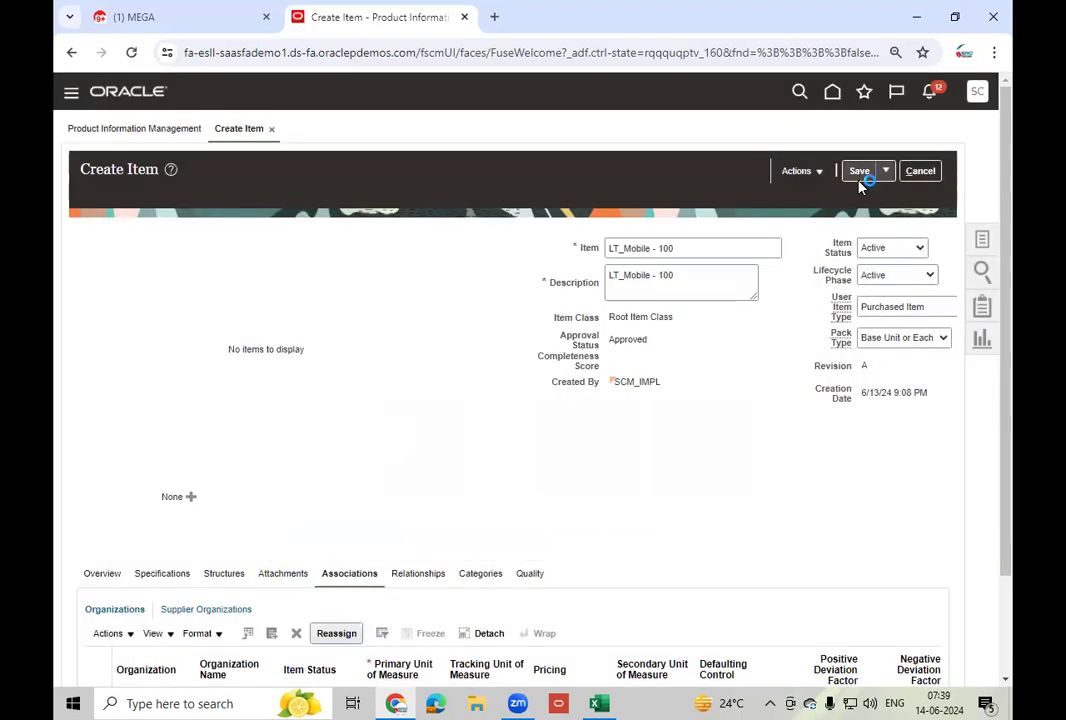
{"action": "left_click", "coordinate": [860, 174]}
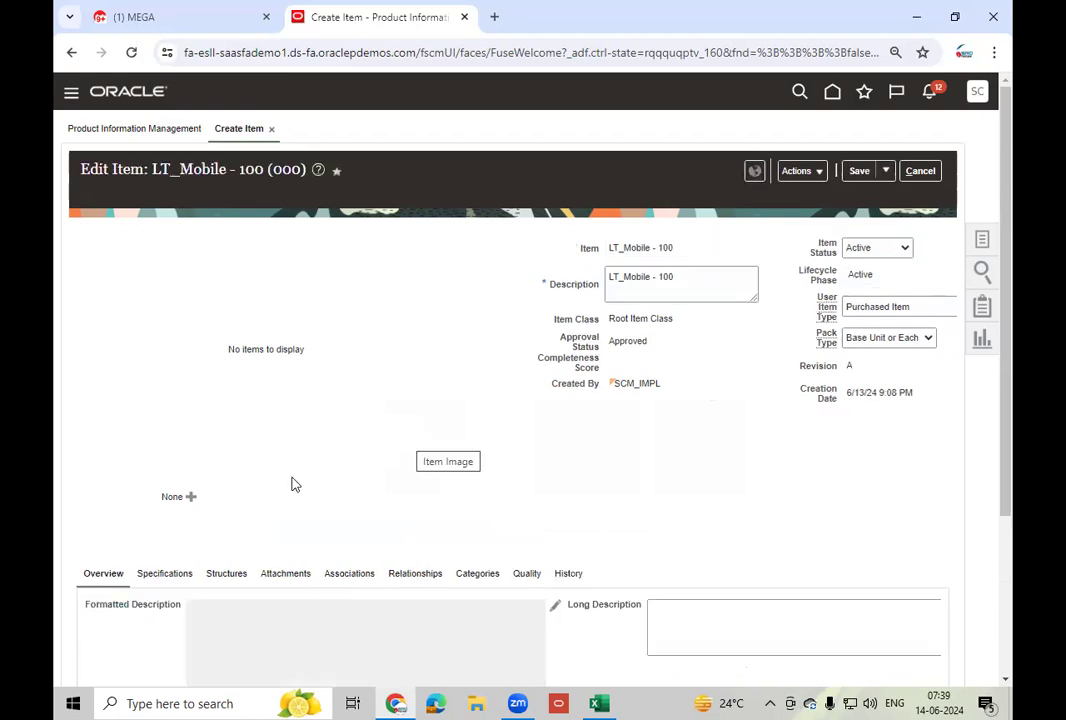
{"action": "scroll", "coordinate": [360, 418], "scroll_direction": "down", "scroll_amount": 3}
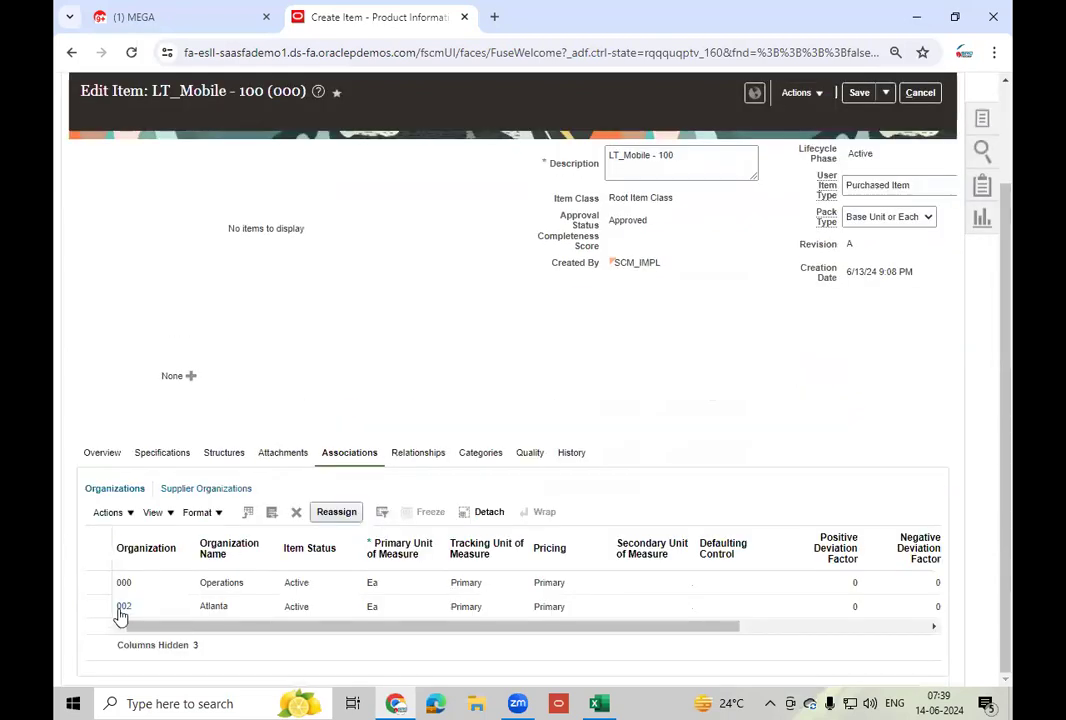
- Open LT_Mobile - 100's 002 Atlanta record and list its Inventory serial generation choices
{"action": "left_click", "coordinate": [117, 612]}
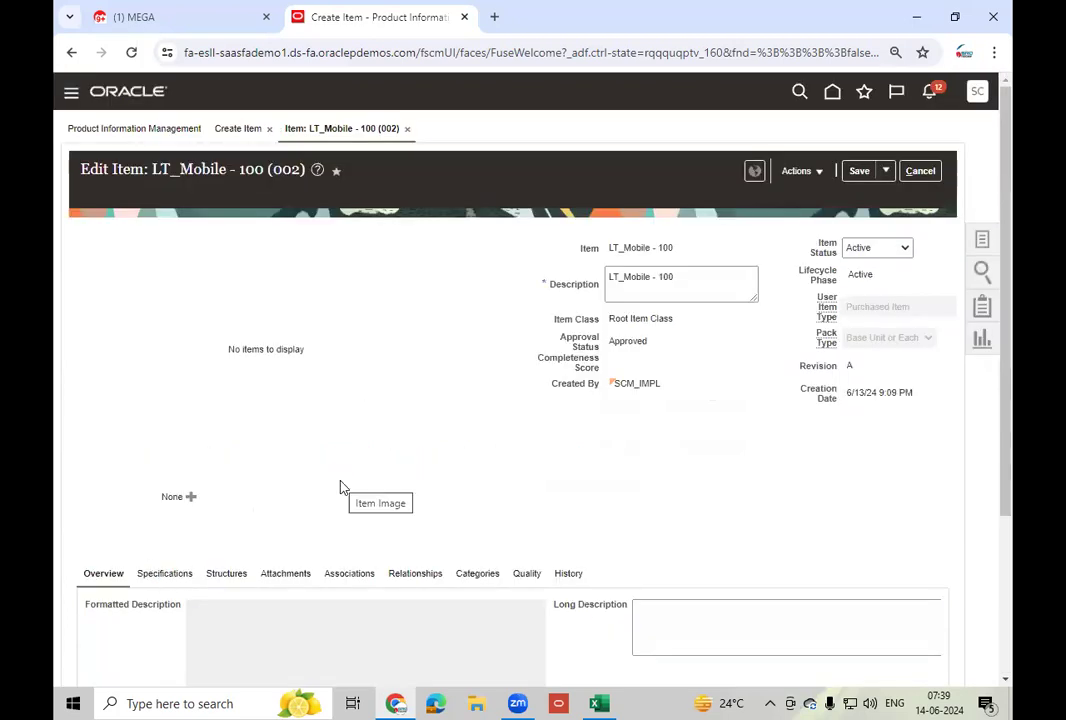
{"action": "scroll", "coordinate": [340, 487], "scroll_direction": "down", "scroll_amount": 3}
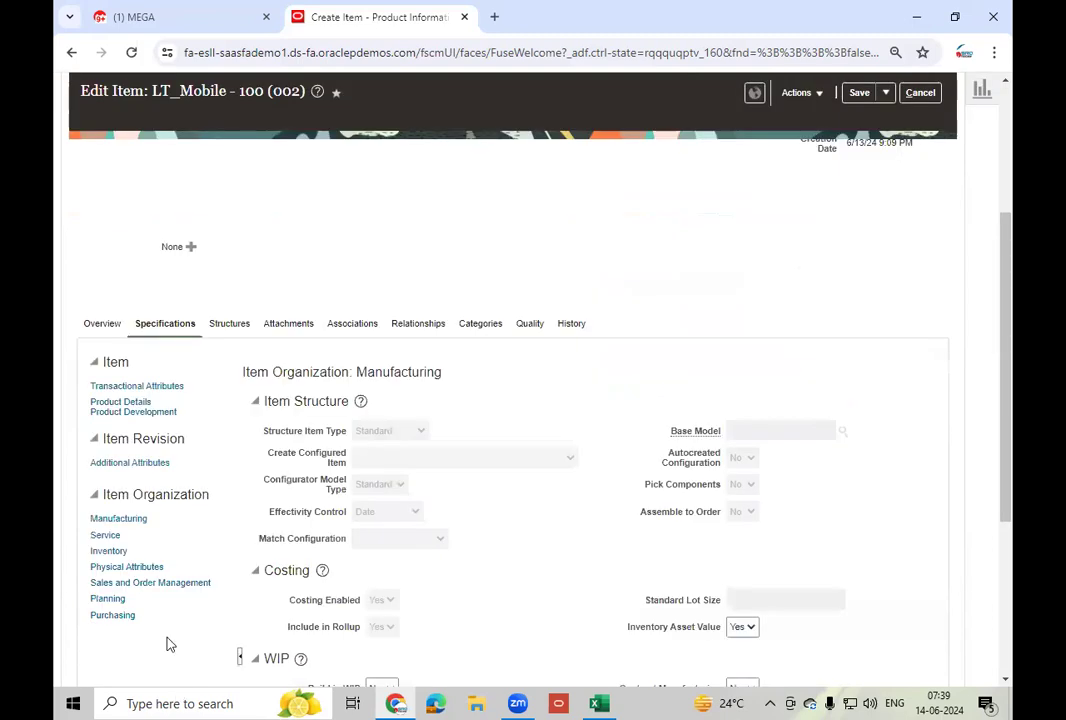
{"action": "left_click", "coordinate": [113, 555]}
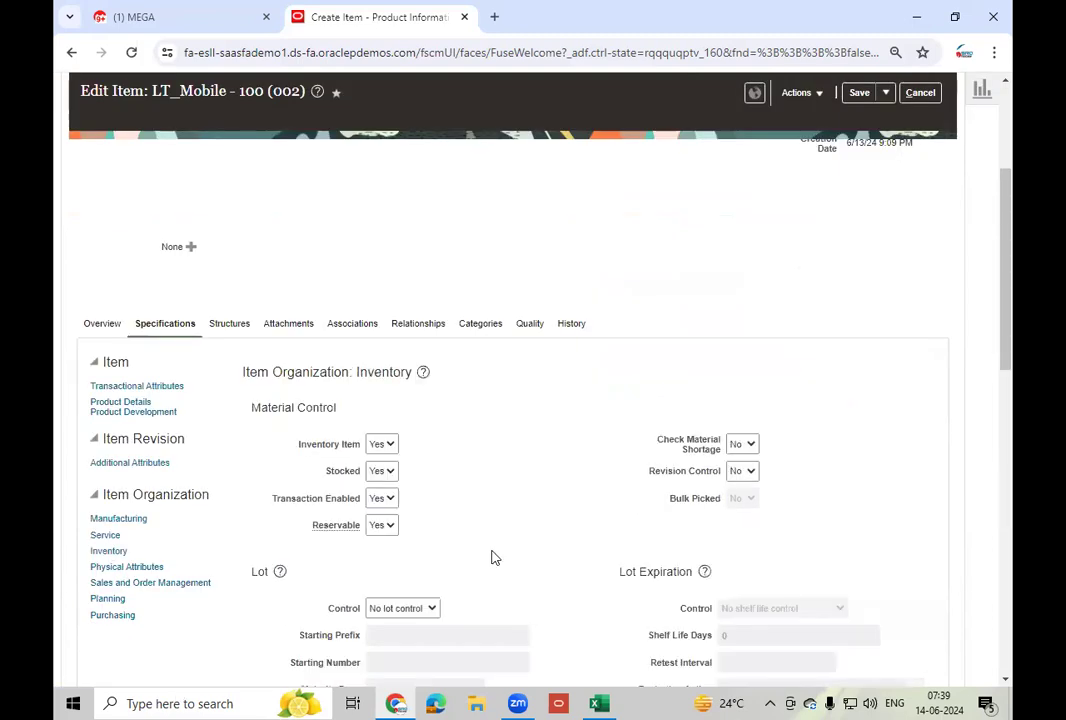
{"action": "scroll", "coordinate": [493, 557], "scroll_direction": "down", "scroll_amount": 5}
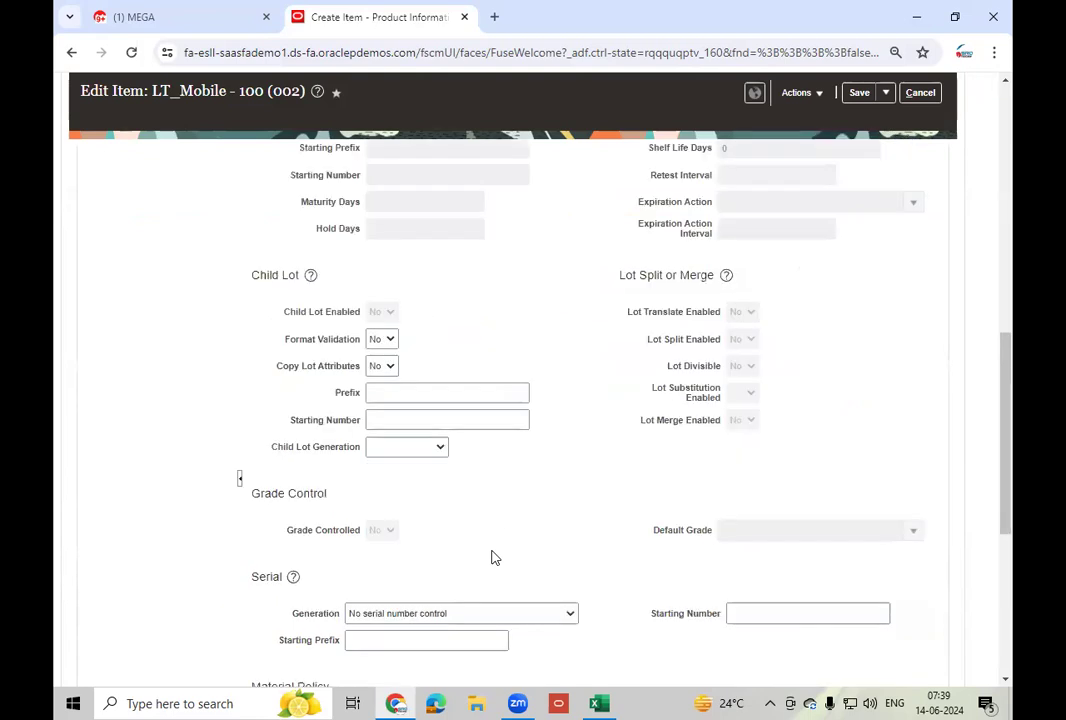
{"action": "scroll", "coordinate": [491, 557], "scroll_direction": "down", "scroll_amount": 2}
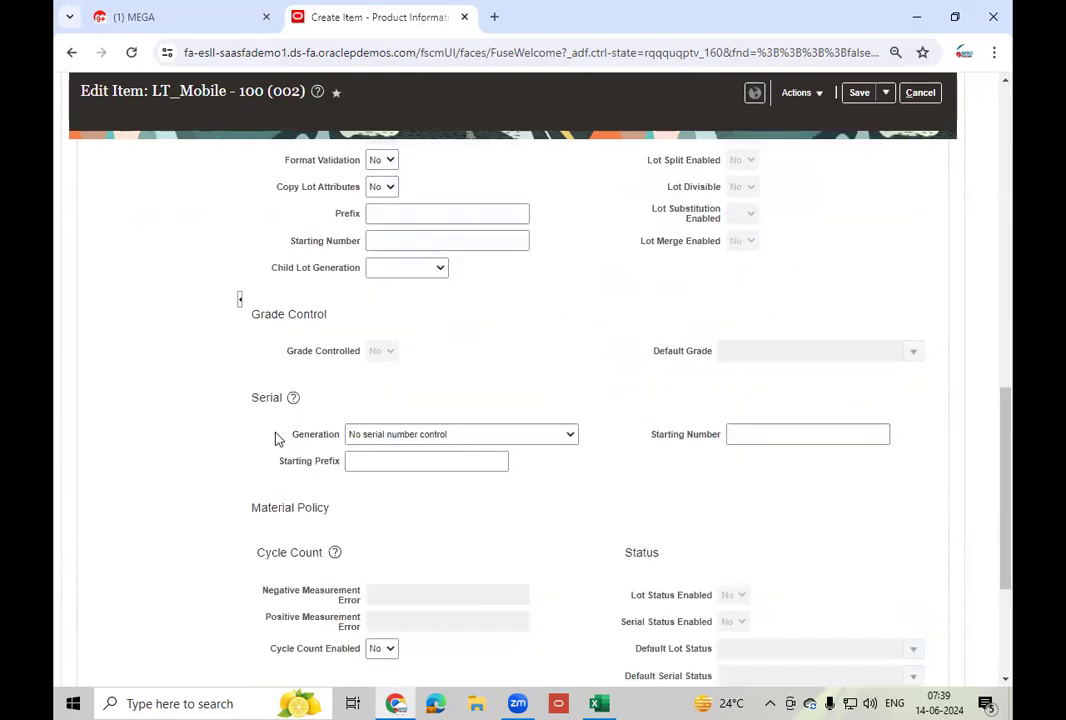
{"action": "left_click", "coordinate": [492, 441]}
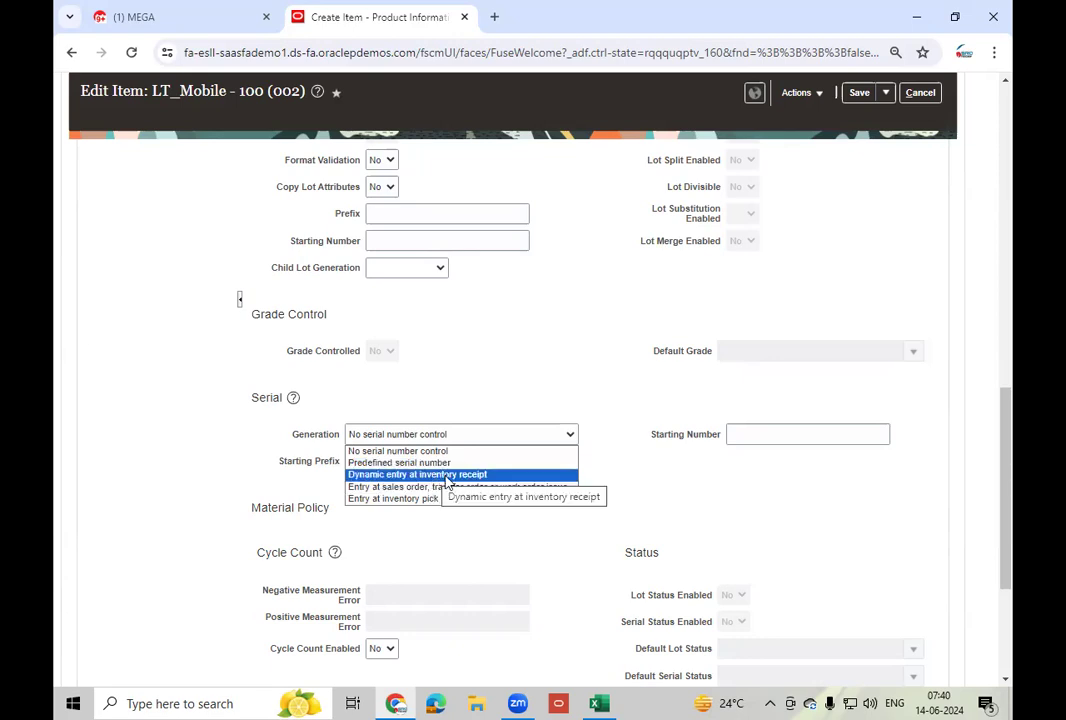
- Set Atlanta serials to dynamic entry at inventory receipt, prefix LTM100-, start 240001, and save
{"action": "left_click", "coordinate": [446, 476]}
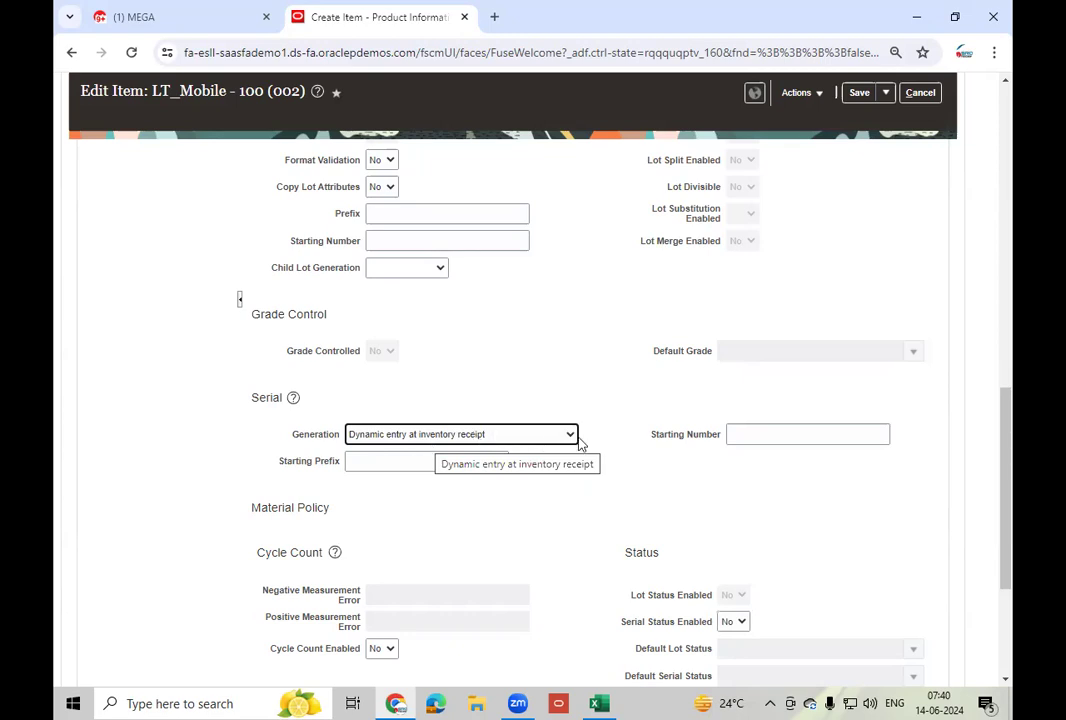
{"action": "left_click", "coordinate": [557, 499]}
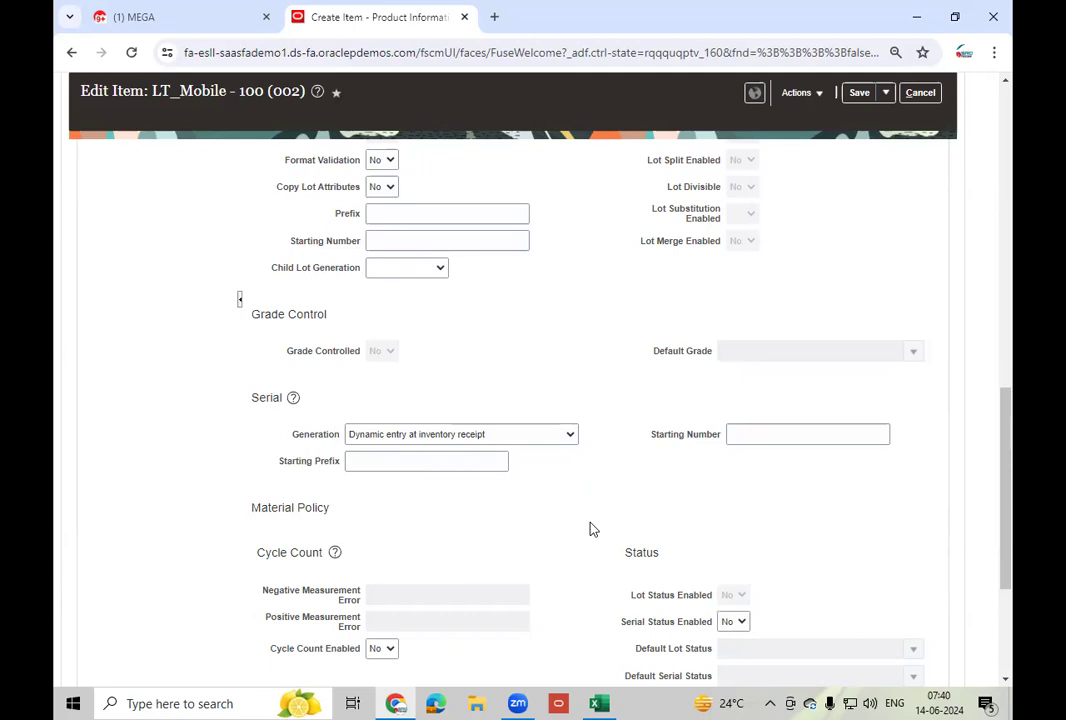
{"action": "left_click", "coordinate": [410, 461]}
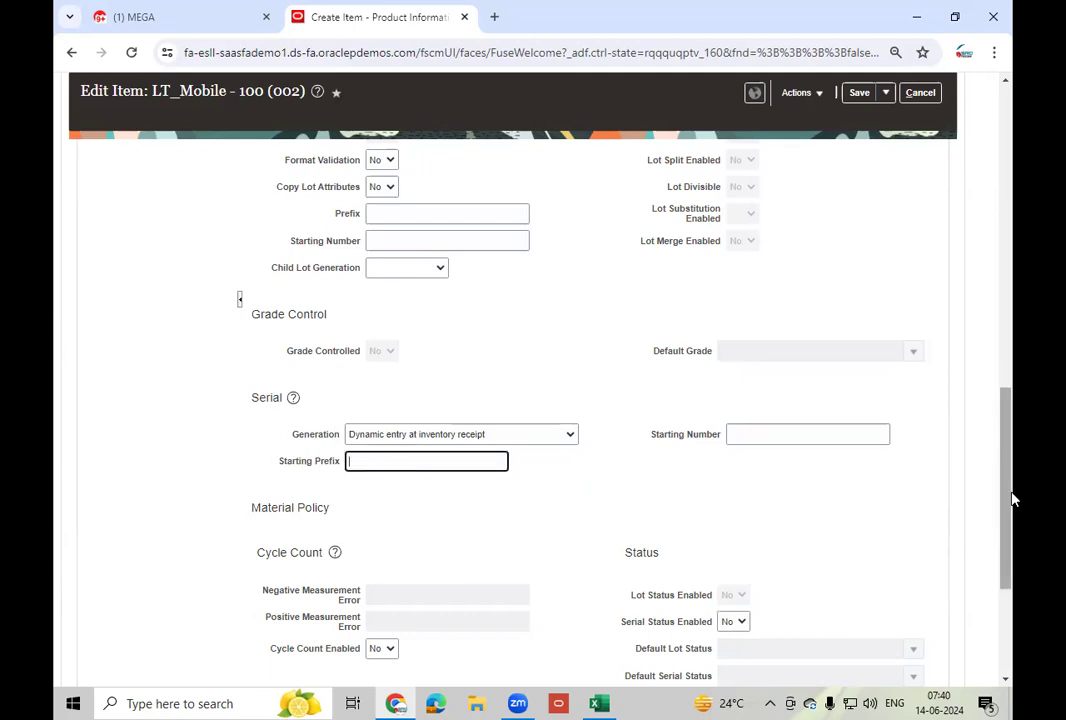
{"action": "type", "text": "LT"}
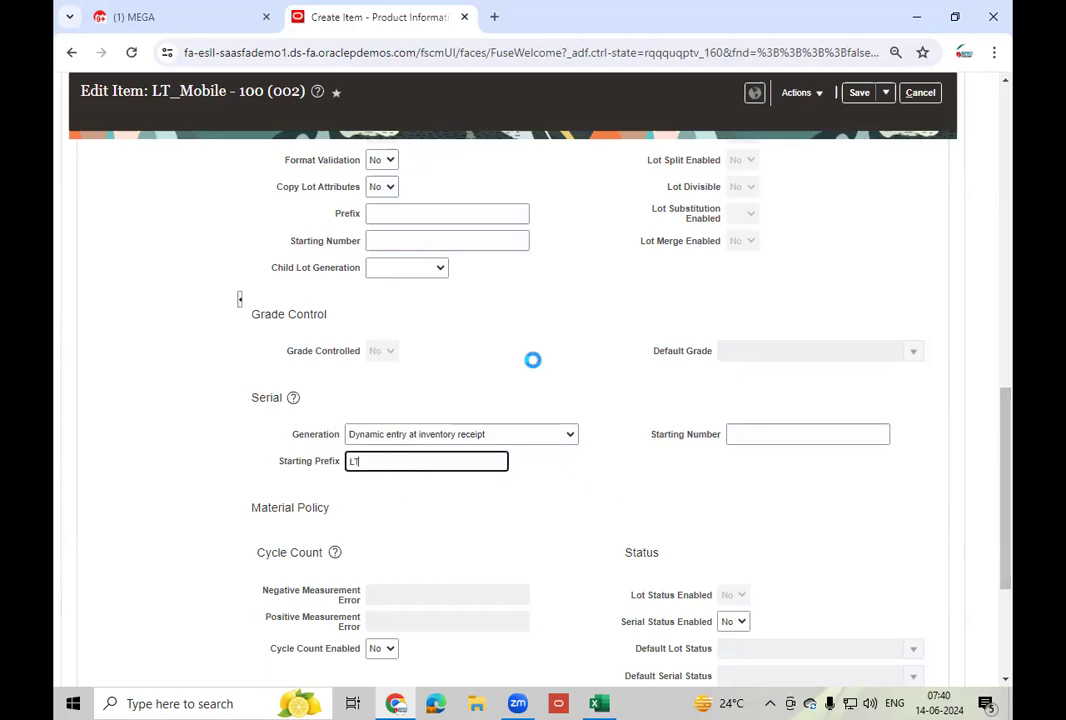
{"action": "type", "text": "M100-"}
{"action": "left_click", "coordinate": [764, 431]}
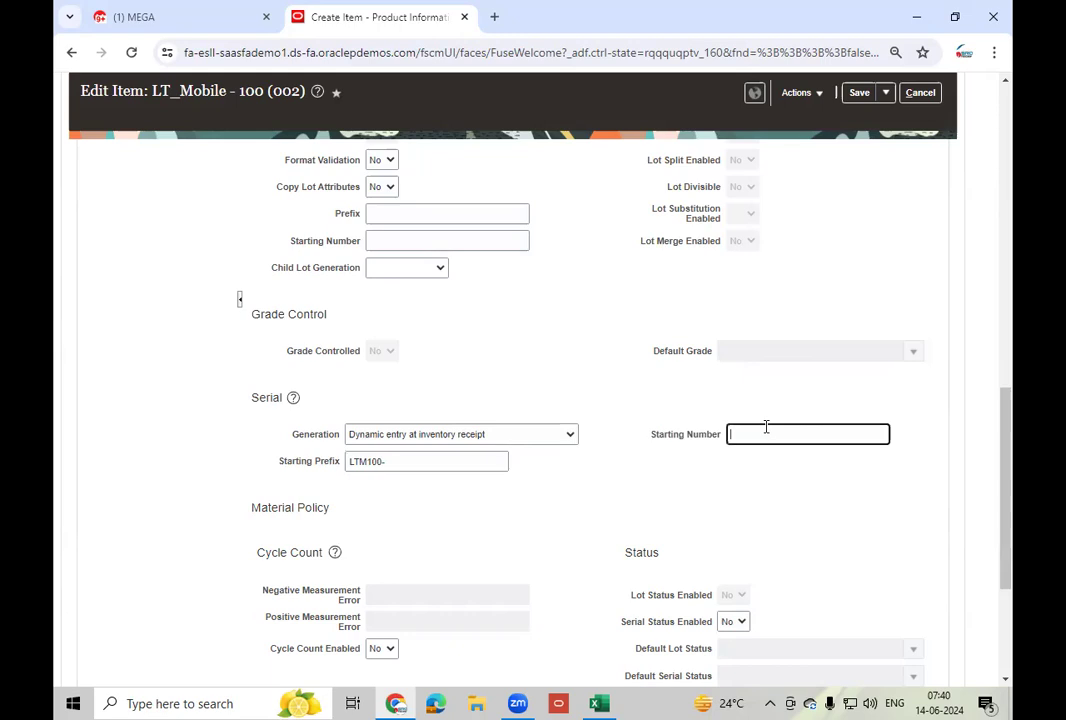
{"action": "type", "text": "240001"}
{"action": "key", "text": "Tab"}
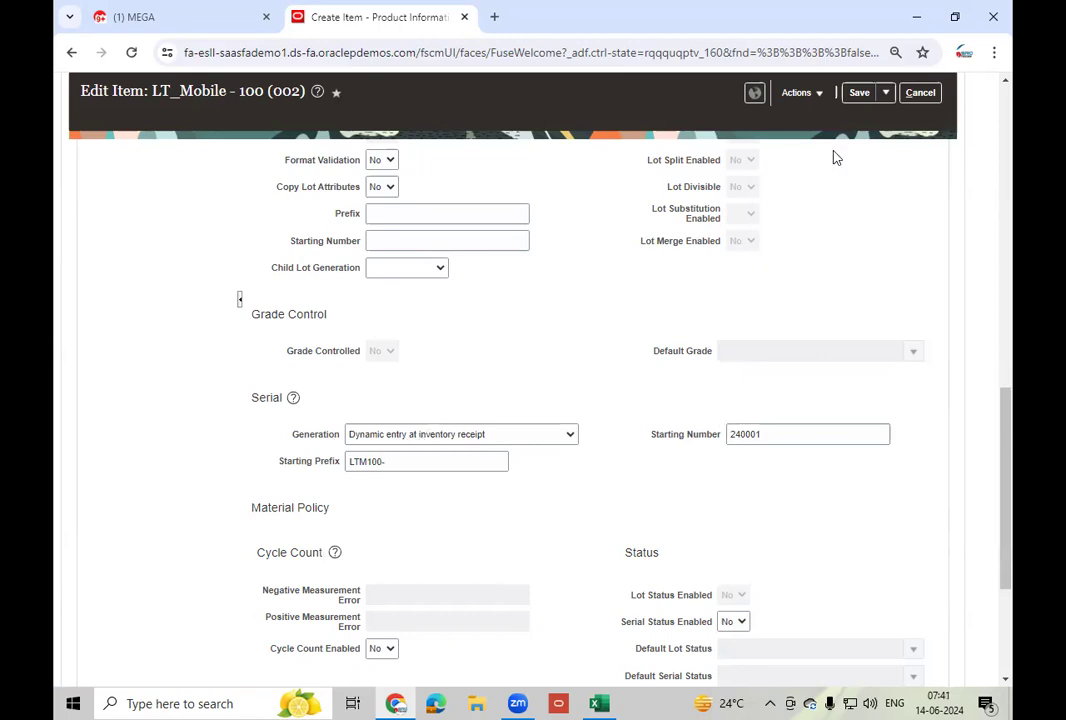
{"action": "left_click", "coordinate": [858, 93]}
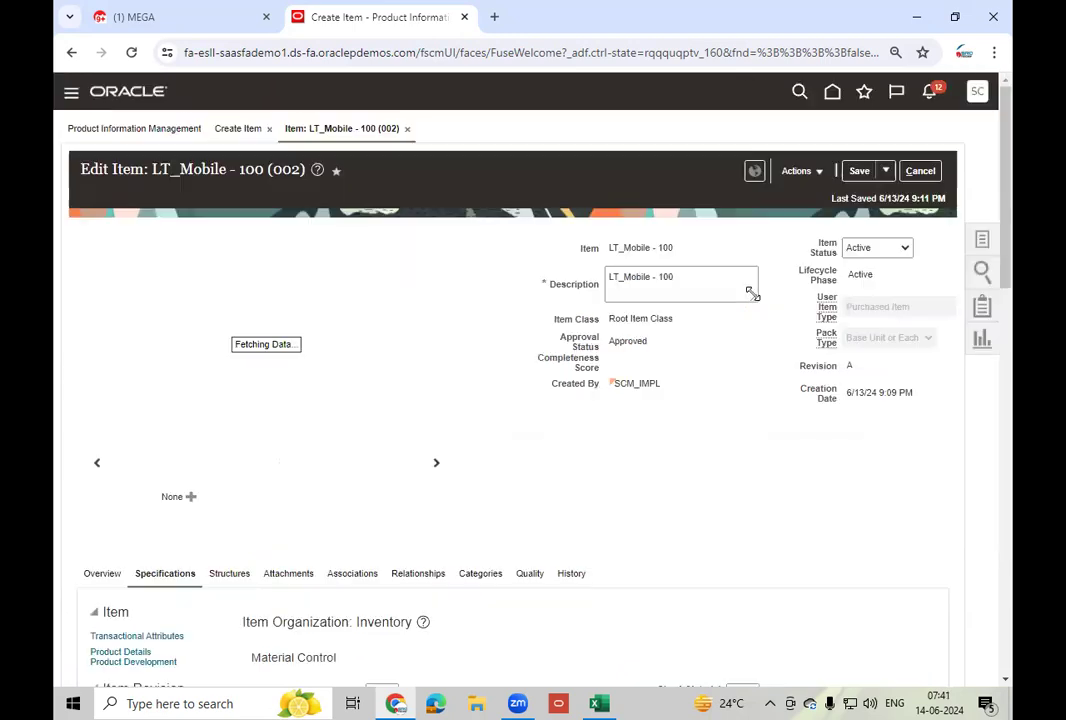
- Save and close both LT_Mobile - 100 item pages, returning to Product Information Management
{"action": "left_click", "coordinate": [885, 170]}
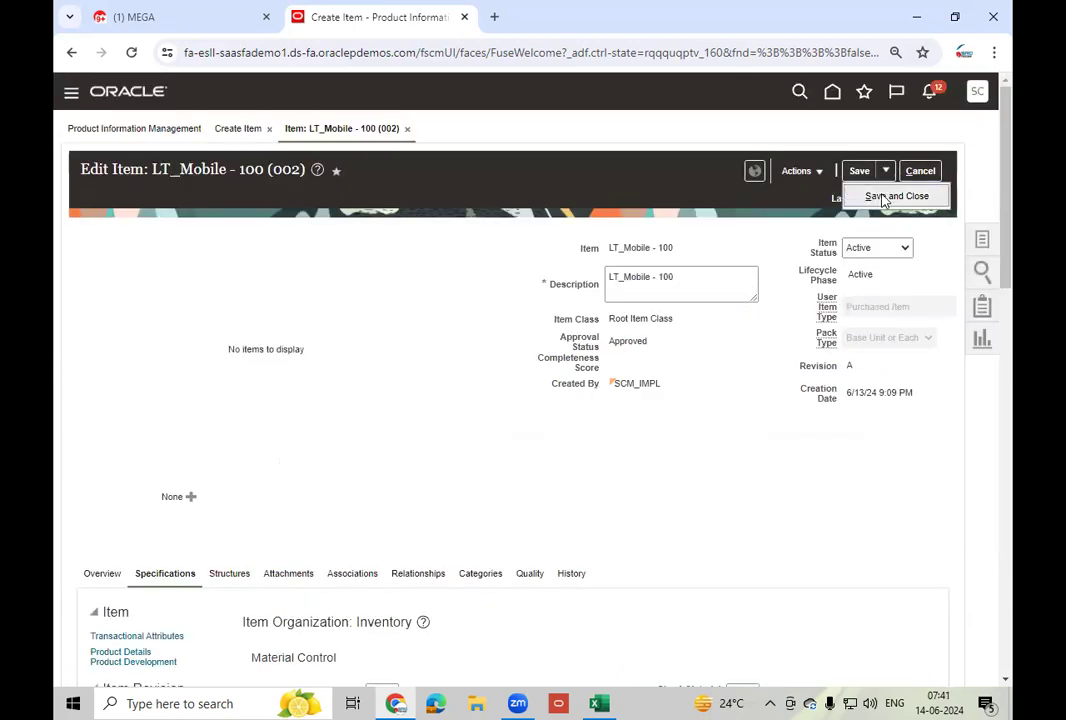
{"action": "left_click", "coordinate": [884, 197]}
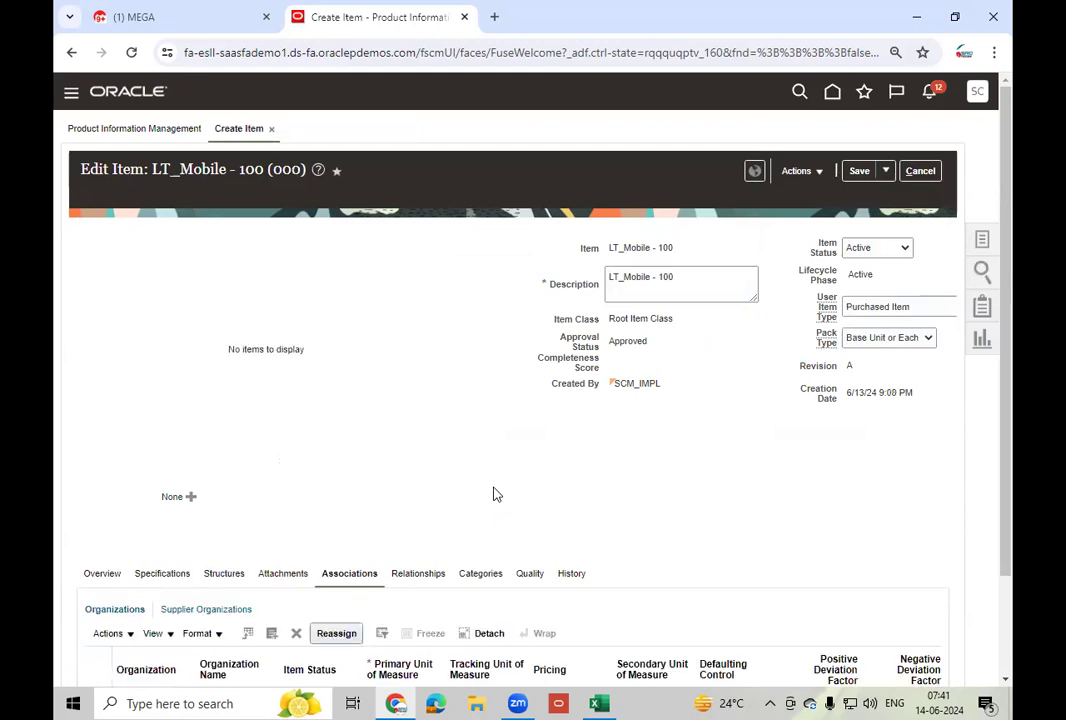
{"action": "left_click", "coordinate": [885, 171]}
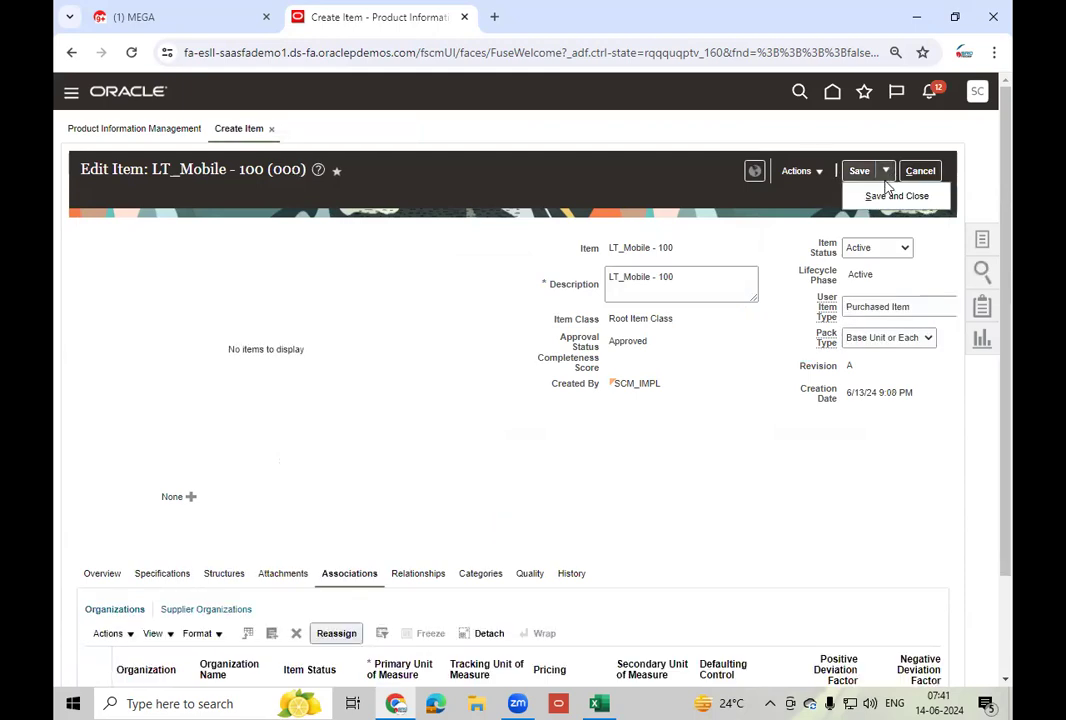
{"action": "left_click", "coordinate": [884, 196]}
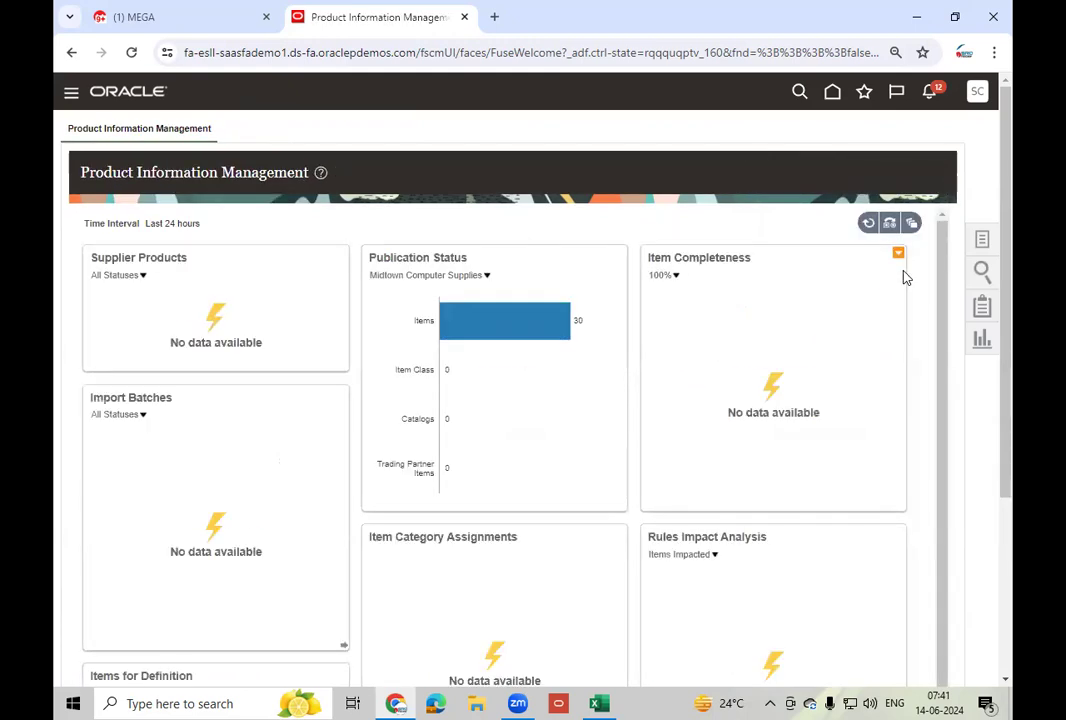
{"action": "left_click", "coordinate": [982, 239]}
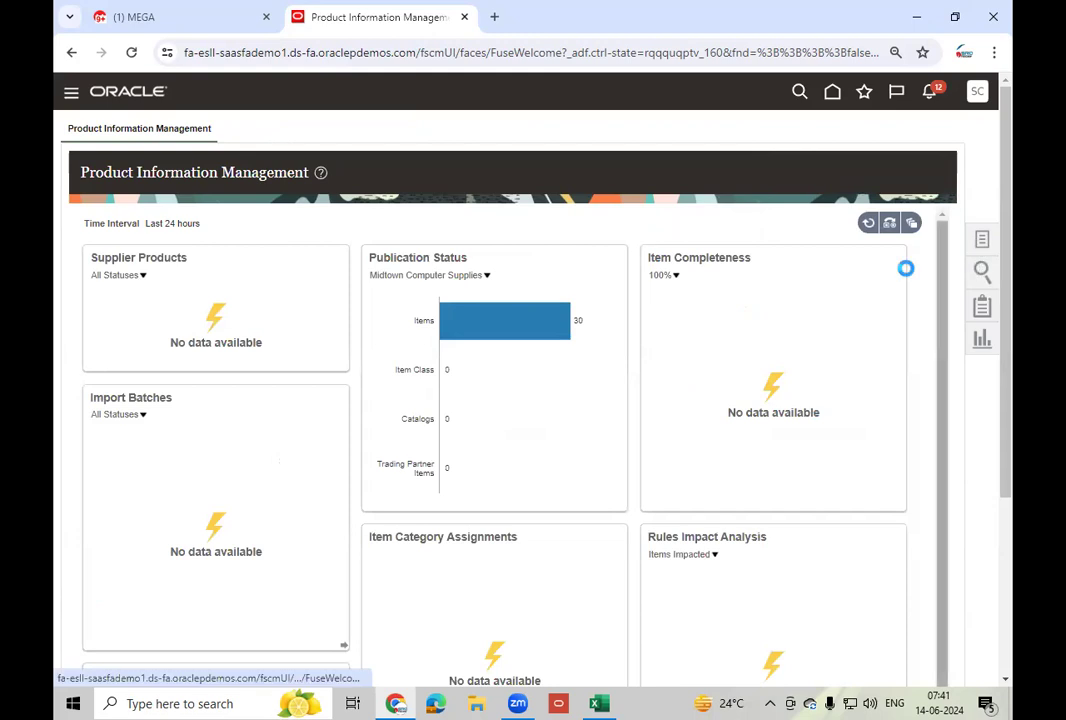
- Start a new item in organization 000 with Root Item Class as its item class
{"action": "left_click", "coordinate": [913, 144]}
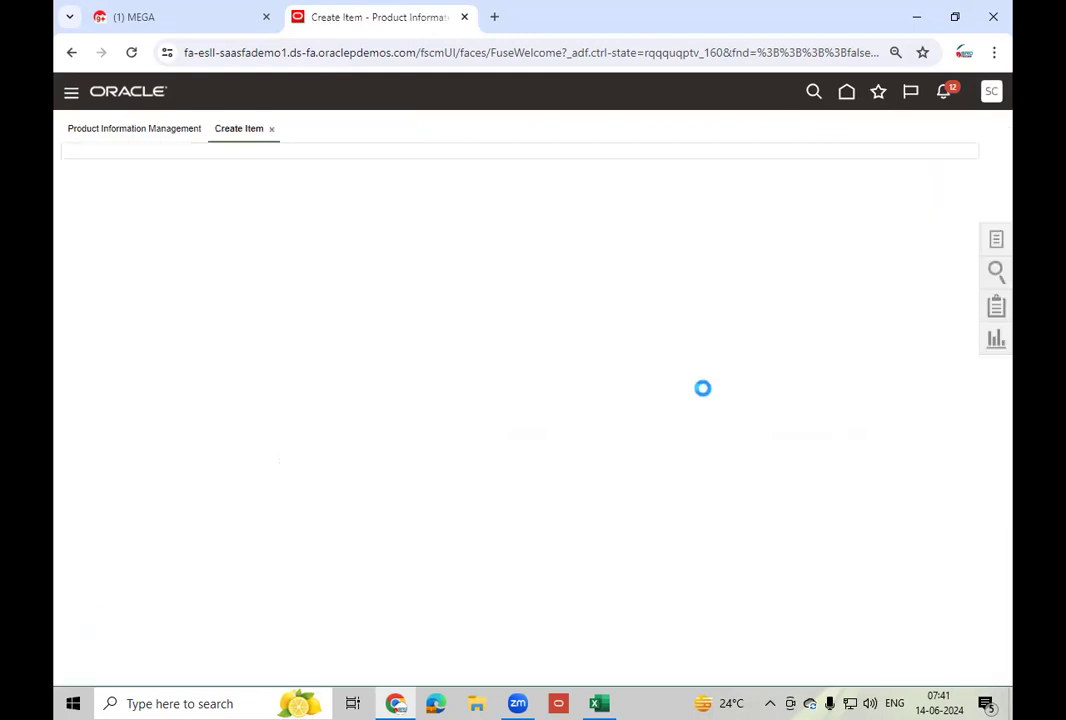
{"action": "type", "text": "000"}
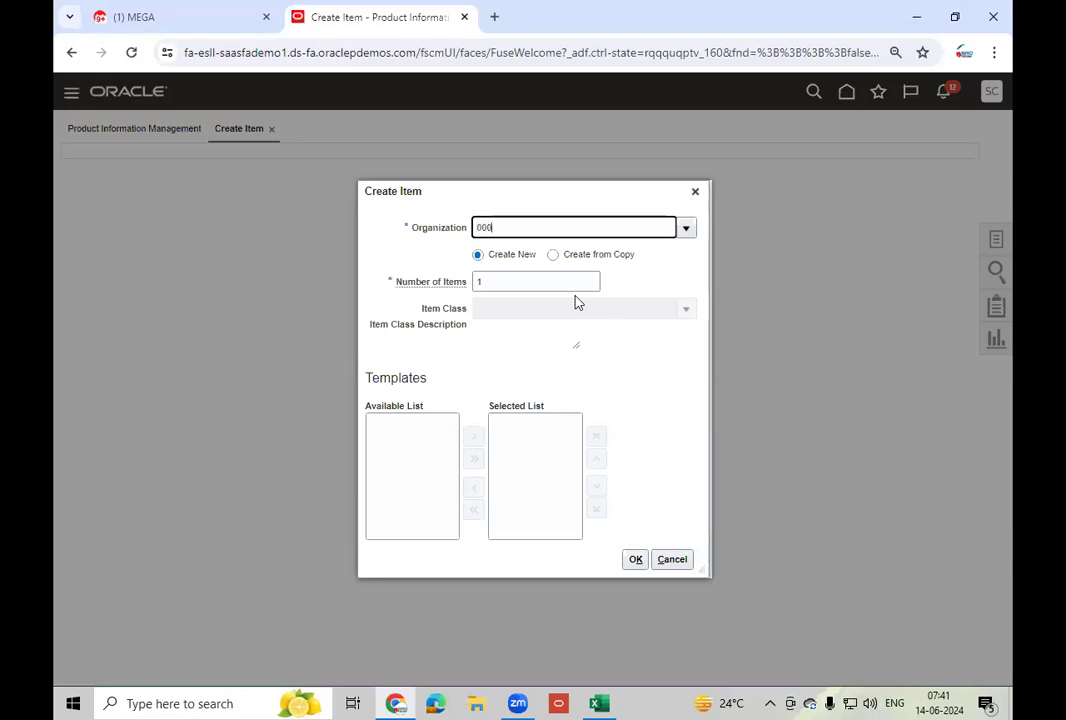
{"action": "left_click", "coordinate": [521, 250]}
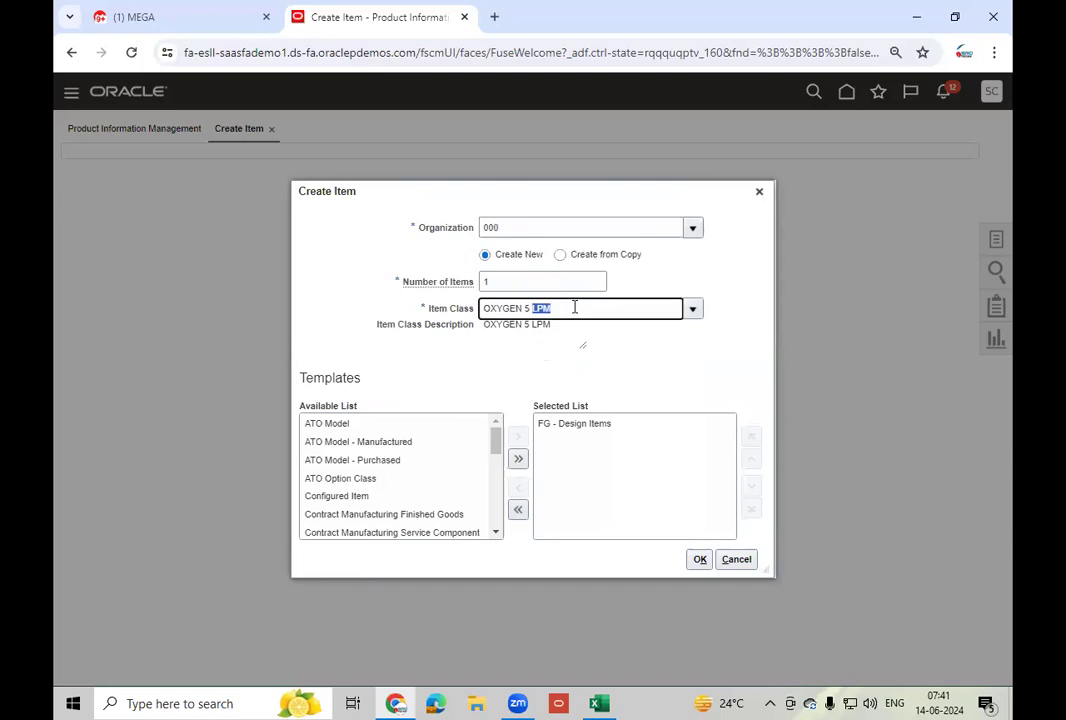
{"action": "triple_click", "coordinate": [574, 308]}
{"action": "type", "text": "Root"}
{"action": "left_click", "coordinate": [526, 337]}
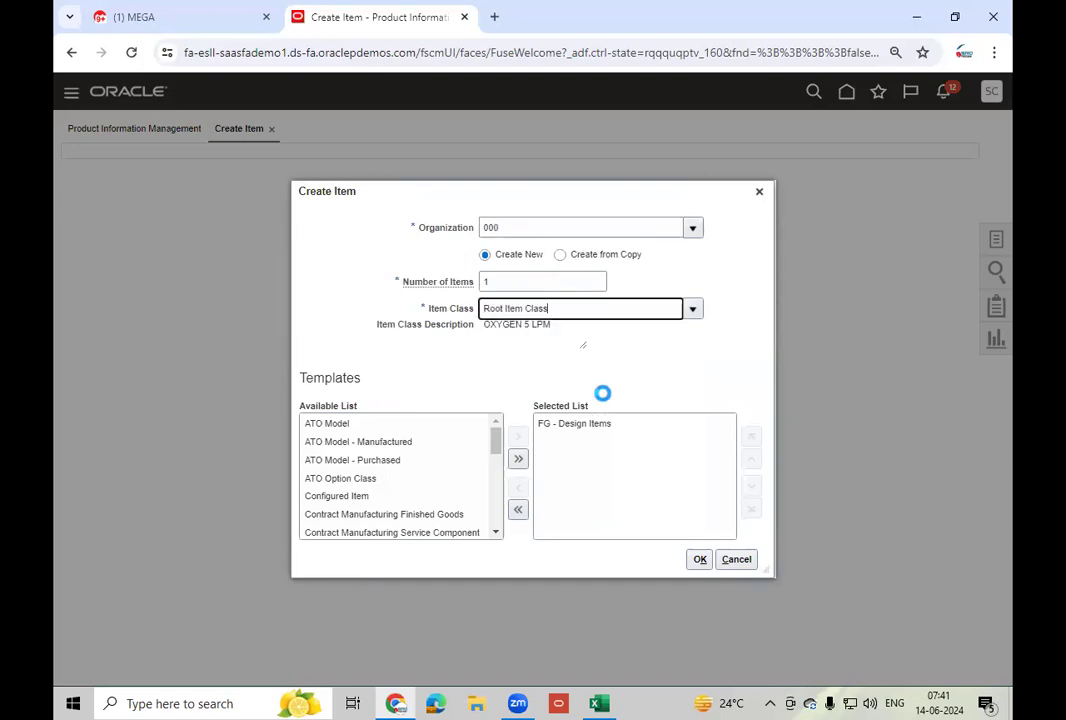
- Replace the FG - Design Items template with Purchased Item and confirm the new item
{"action": "left_click", "coordinate": [585, 424]}
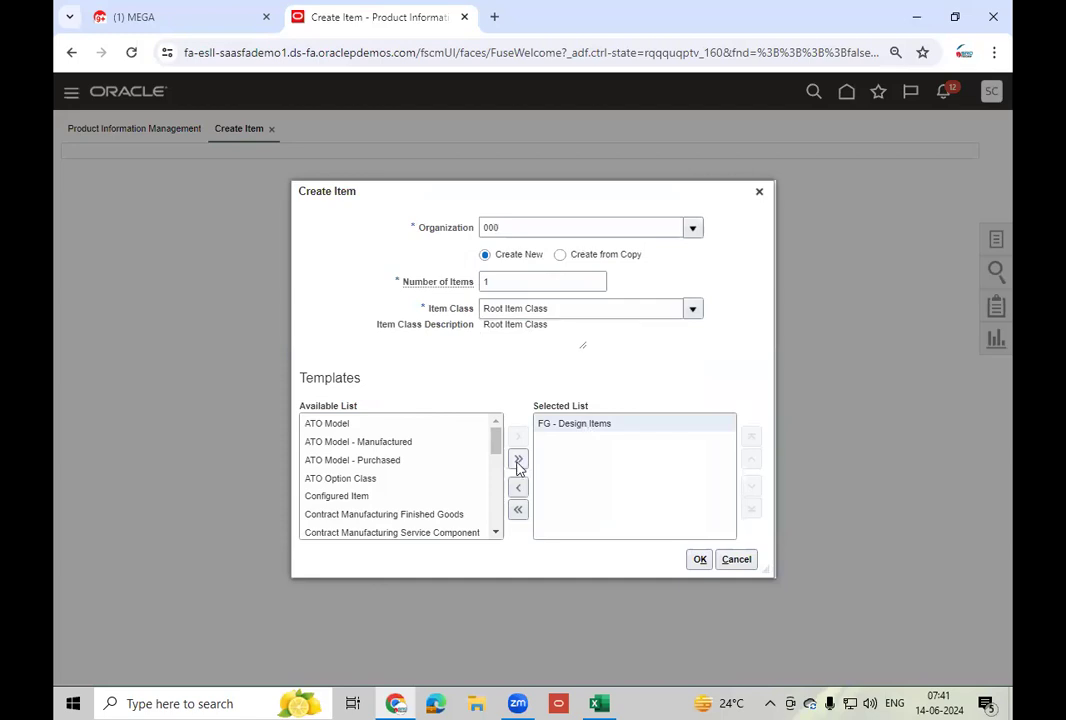
{"action": "left_click", "coordinate": [518, 487]}
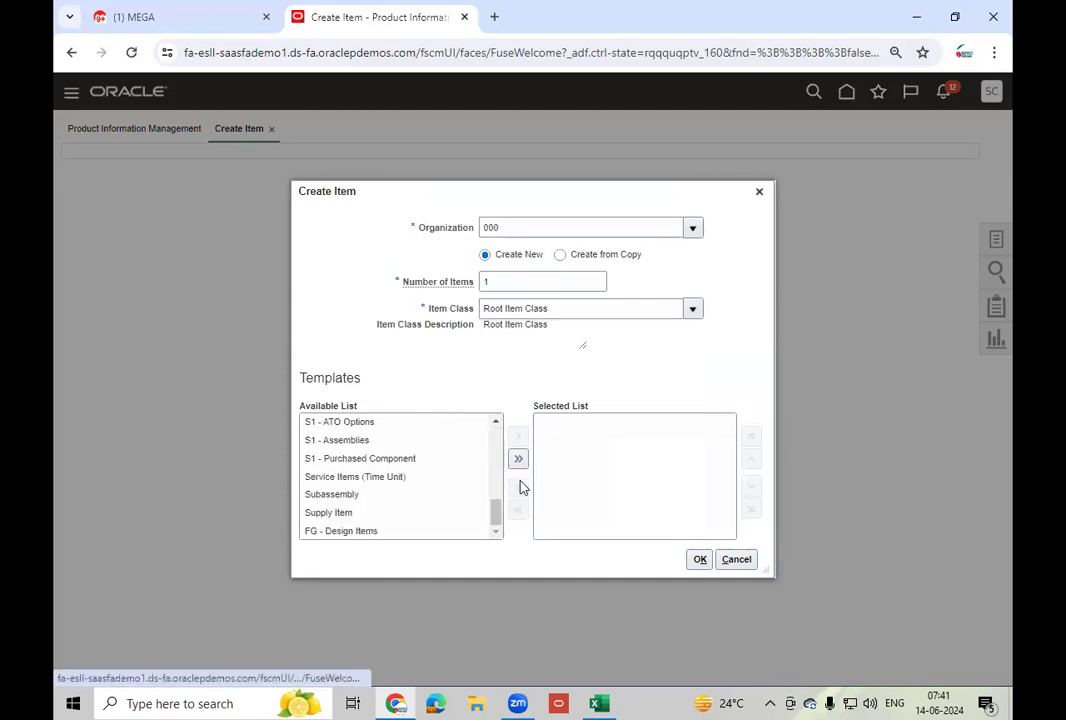
{"action": "left_click", "coordinate": [496, 421]}
{"action": "left_click", "coordinate": [496, 421]}
{"action": "left_click", "coordinate": [395, 436]}
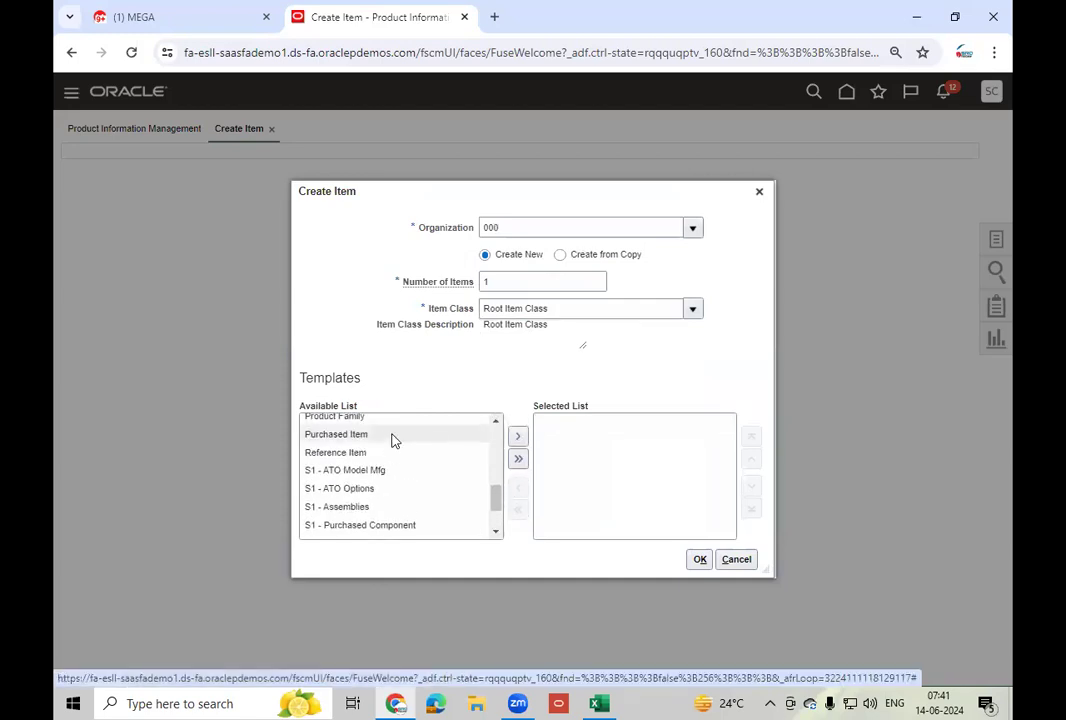
{"action": "left_click", "coordinate": [518, 436]}
{"action": "left_click", "coordinate": [699, 560]}
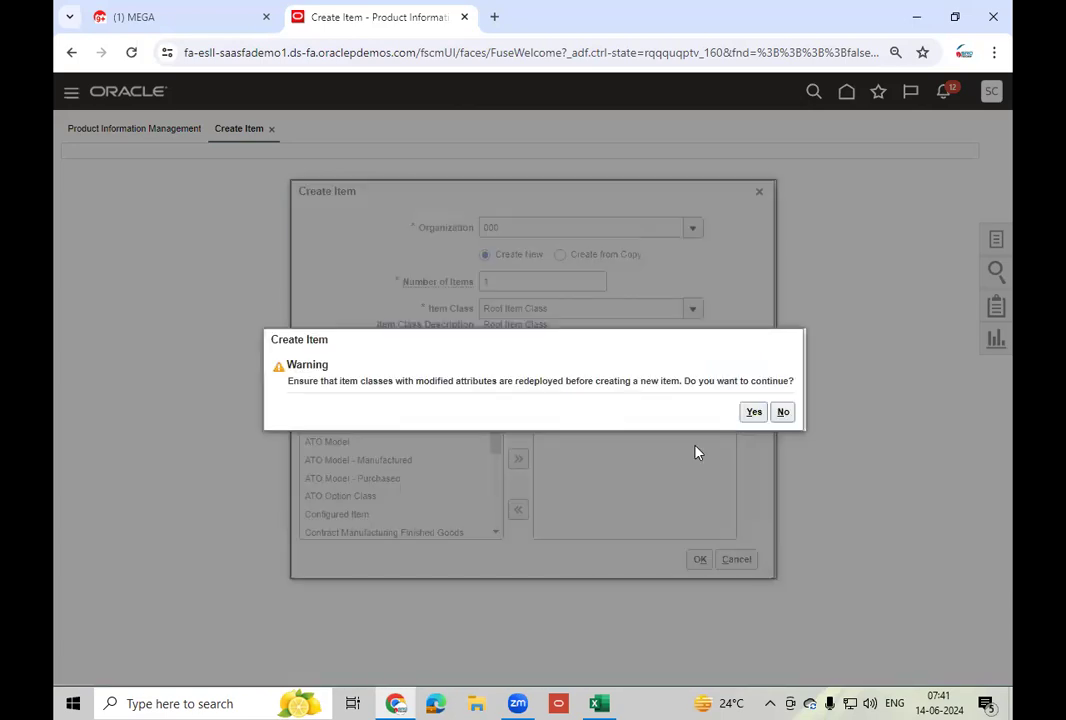
{"action": "left_click", "coordinate": [753, 413]}
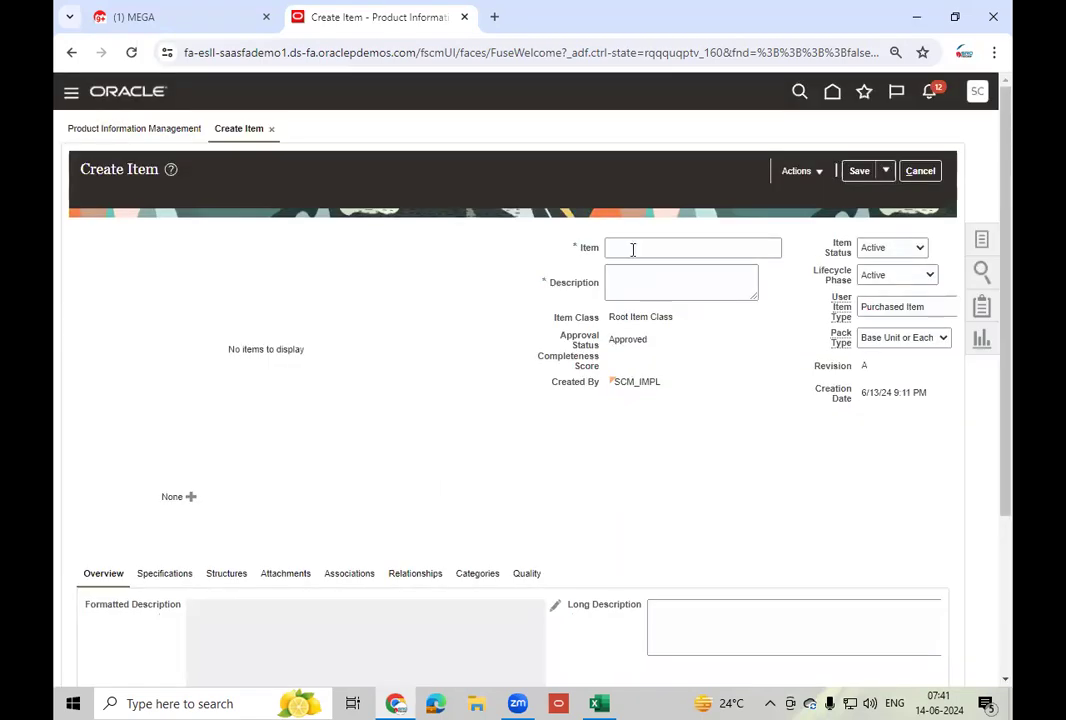
- Name the item LT_Mobile - 200, reuse the name as its description, and begin adding organizations
{"action": "left_click", "coordinate": [632, 249]}
{"action": "type", "text": "LT_Mobile - 100"}
{"action": "left_click", "coordinate": [665, 249]}
{"action": "type", "text": "2"}
{"action": "key", "text": "Tab"}
{"action": "key", "text": "shift+Tab"}
{"action": "key", "text": "ctrl+c"}
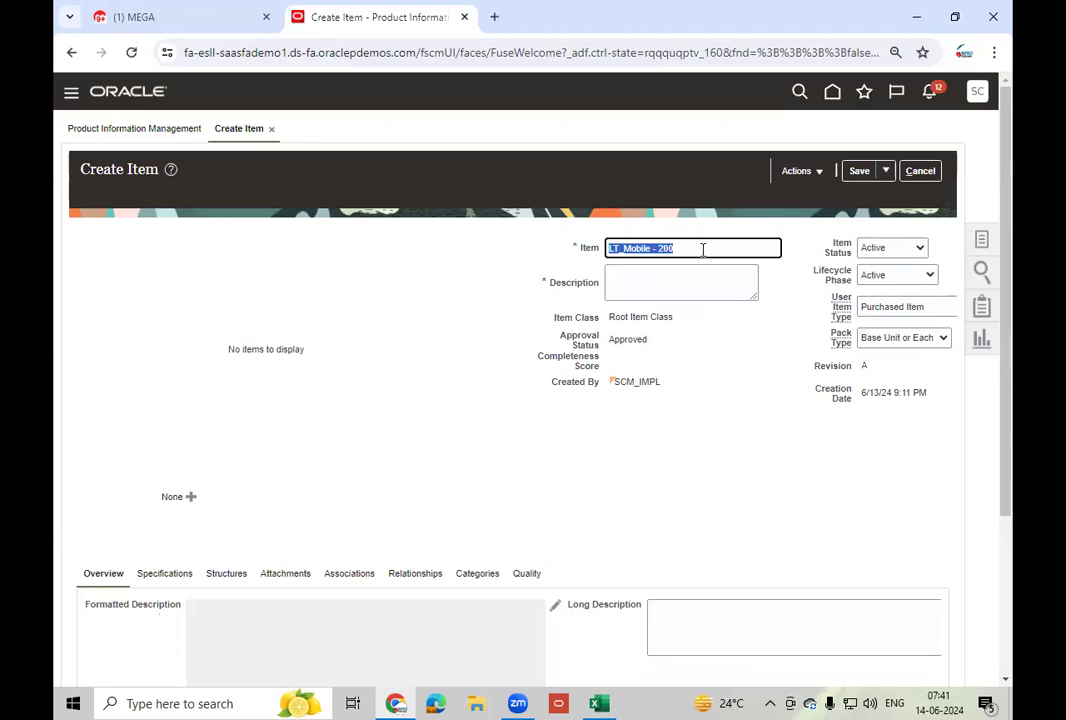
{"action": "key", "text": "Tab"}
{"action": "key", "text": "ctrl+v"}
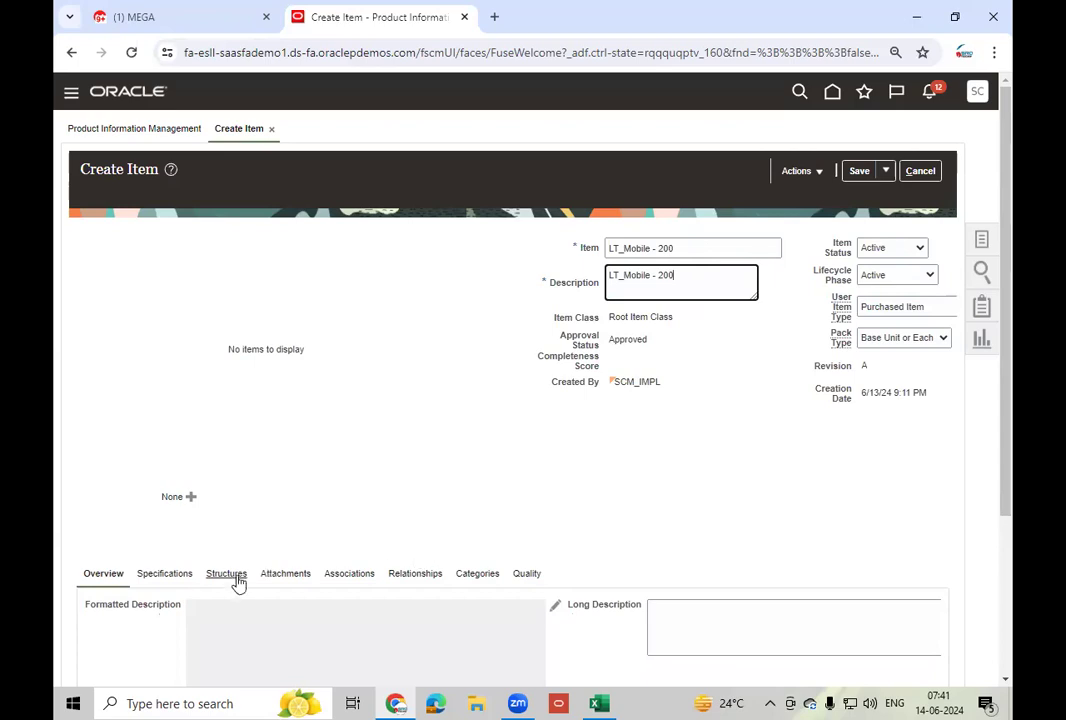
{"action": "left_click", "coordinate": [348, 574]}
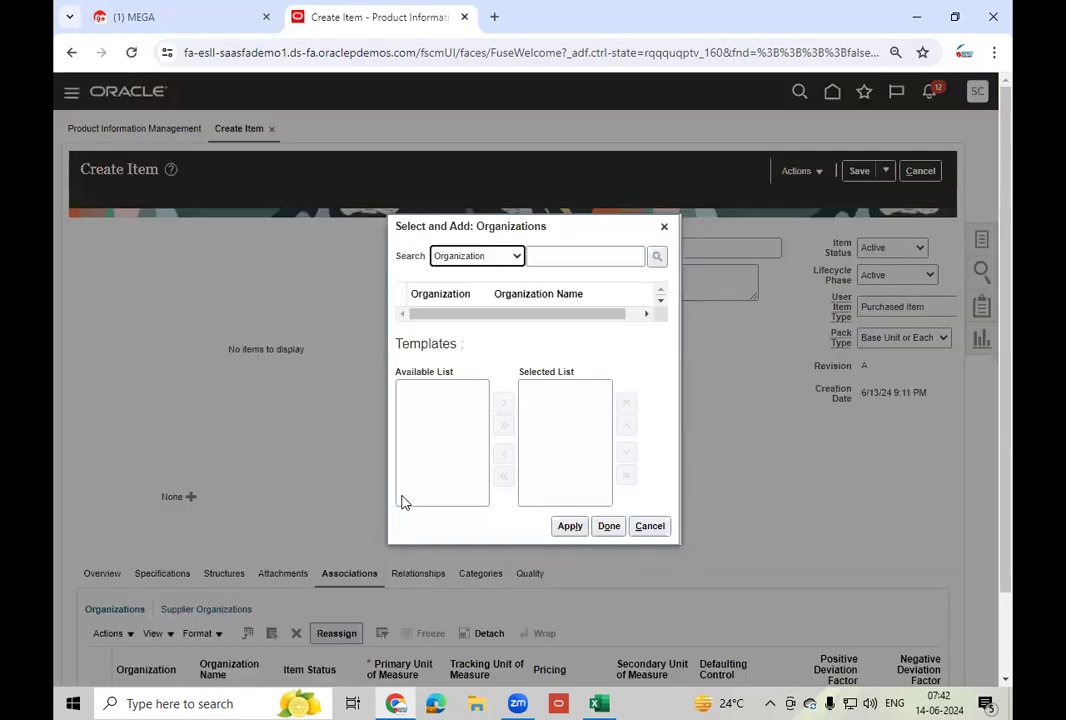
{"action": "left_click", "coordinate": [555, 262]}
- Assign organization 002 Atlanta to LT_Mobile - 200 and save the item
{"action": "type", "text": "002"}
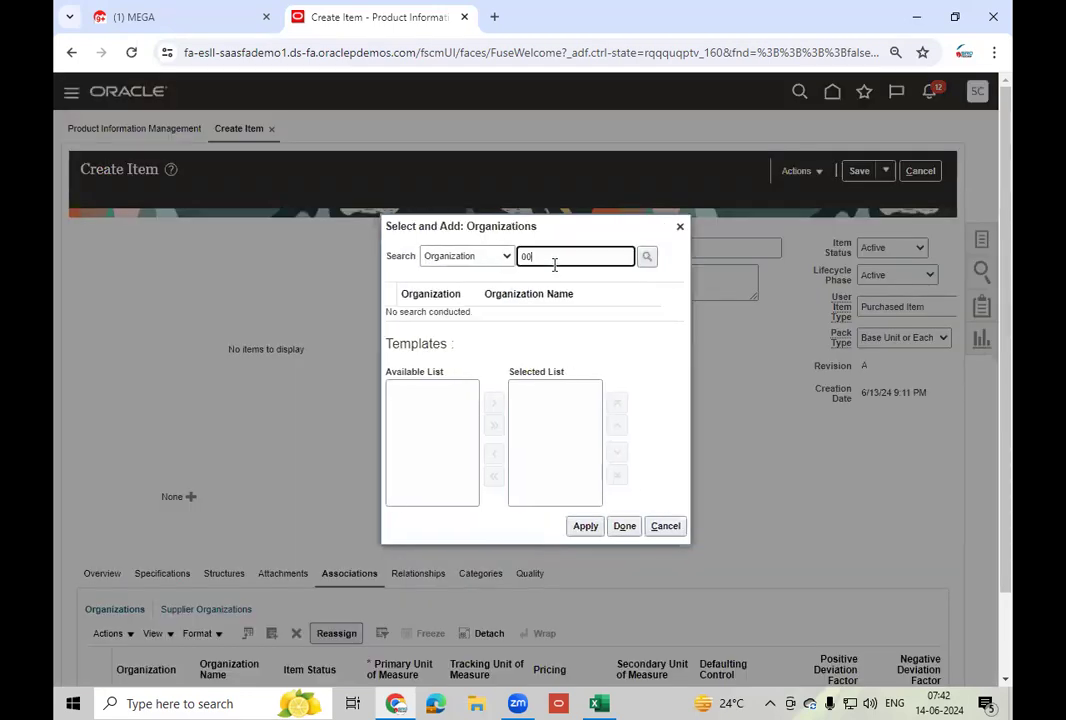
{"action": "left_click", "coordinate": [656, 256]}
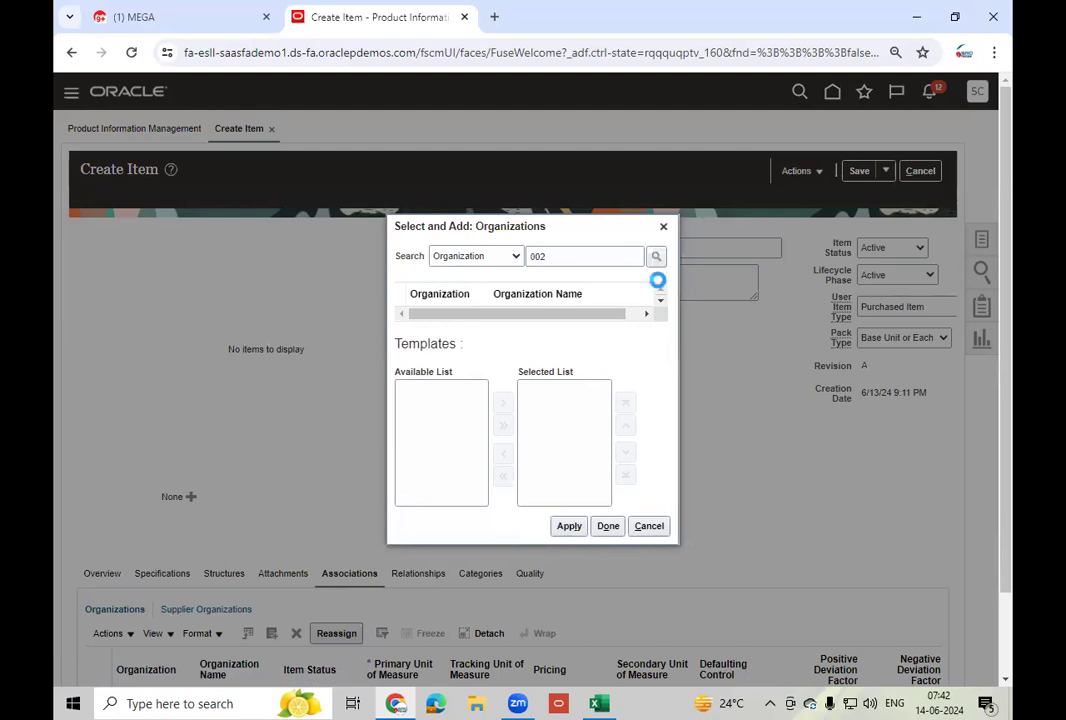
{"action": "left_click", "coordinate": [567, 539]}
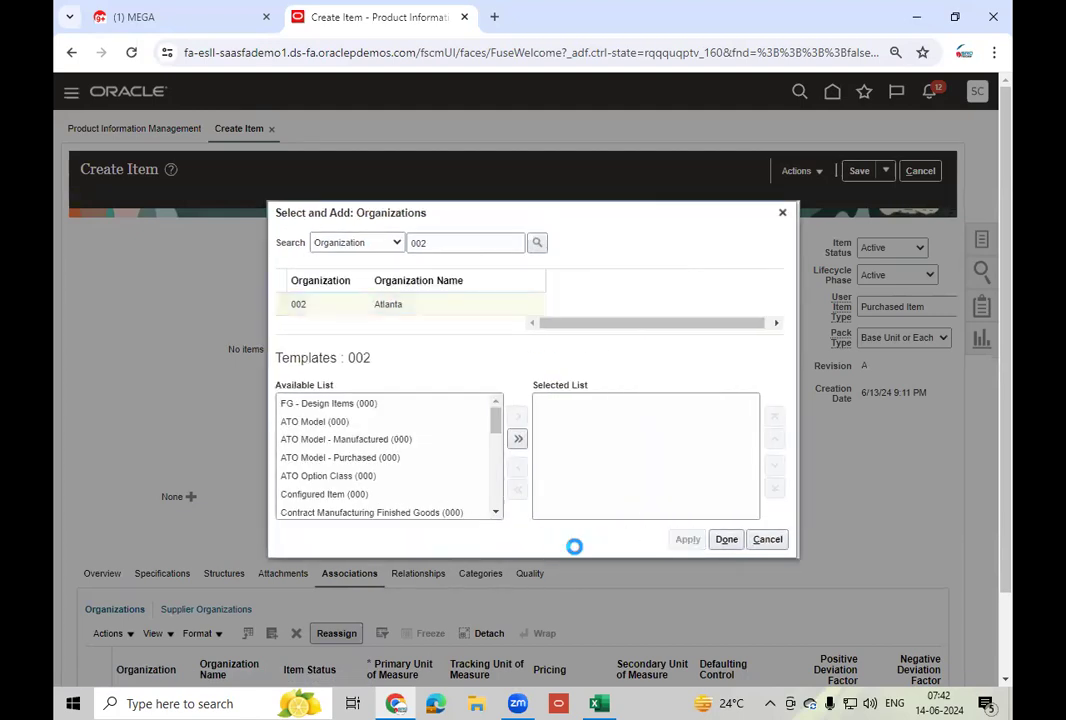
{"action": "left_click", "coordinate": [726, 539]}
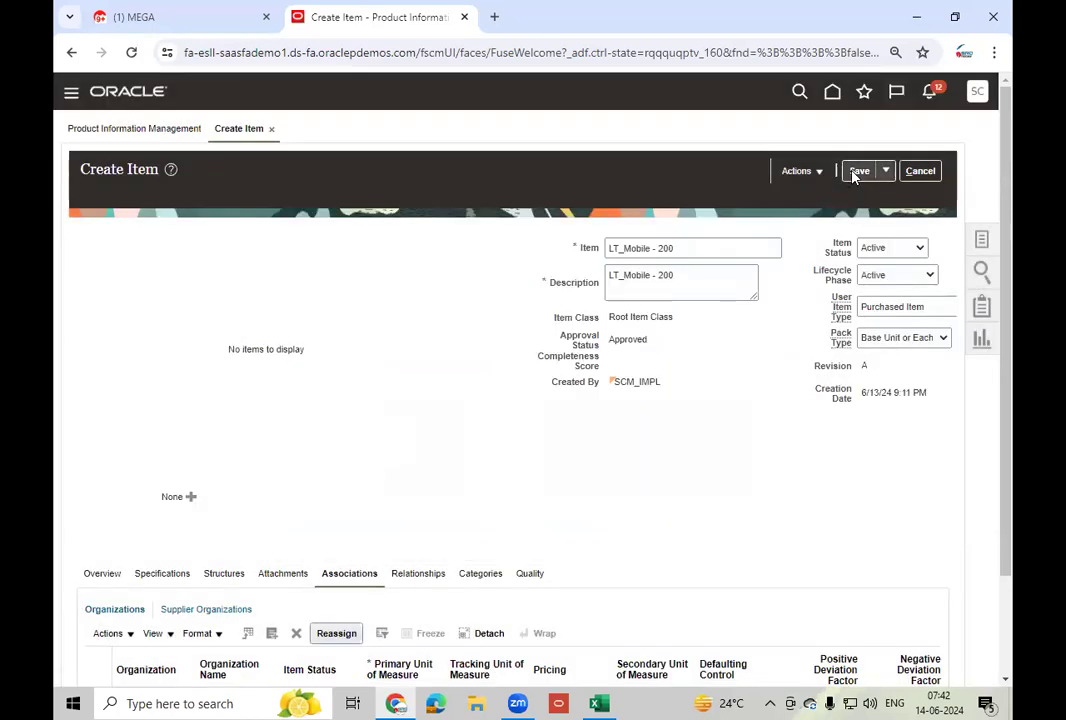
{"action": "left_click", "coordinate": [857, 172]}
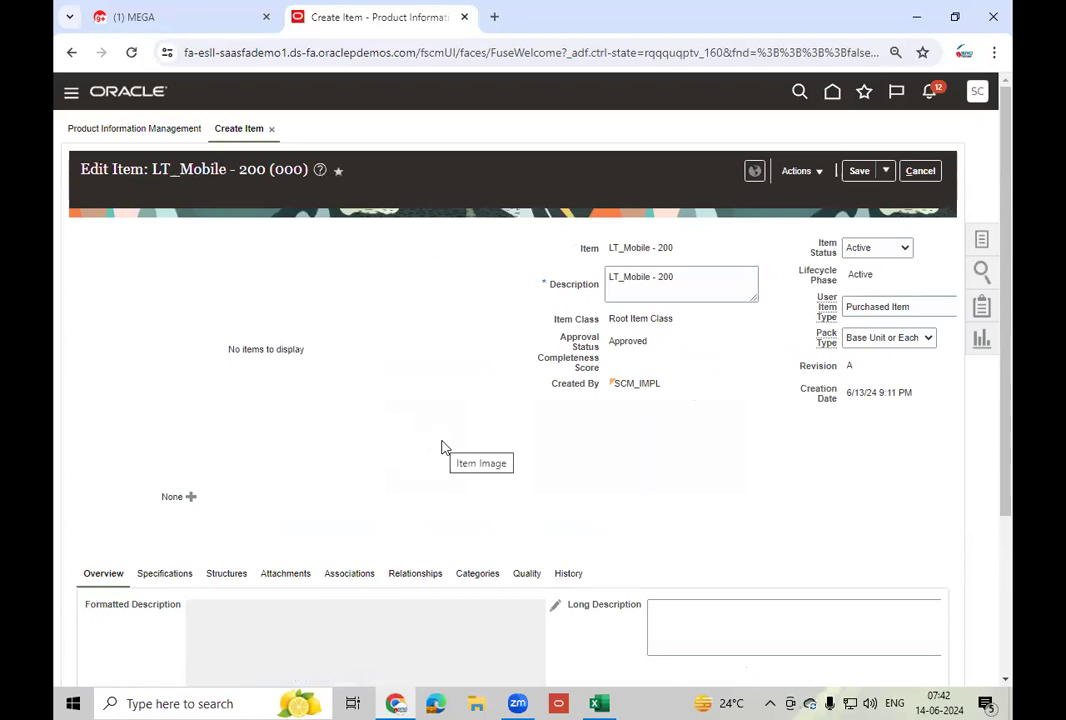
- Open LT_Mobile - 200's 002 Atlanta record and list its Inventory serial generation options
{"action": "scroll", "coordinate": [442, 445], "scroll_direction": "down", "scroll_amount": 2}
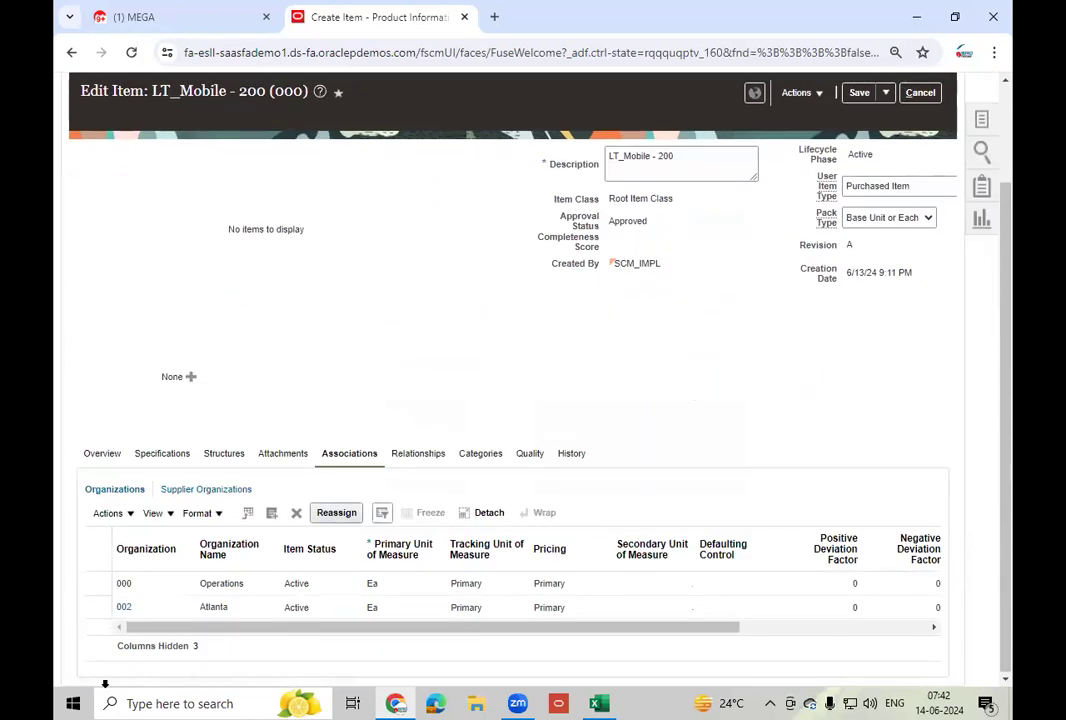
{"action": "left_click", "coordinate": [125, 605]}
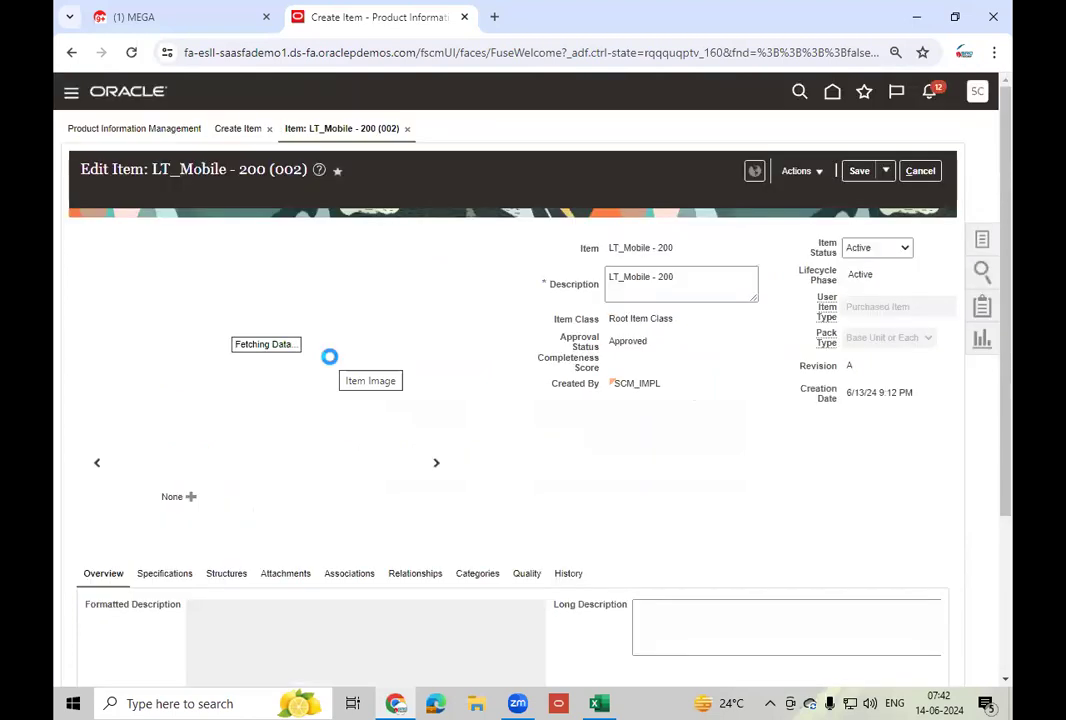
{"action": "left_click", "coordinate": [160, 576]}
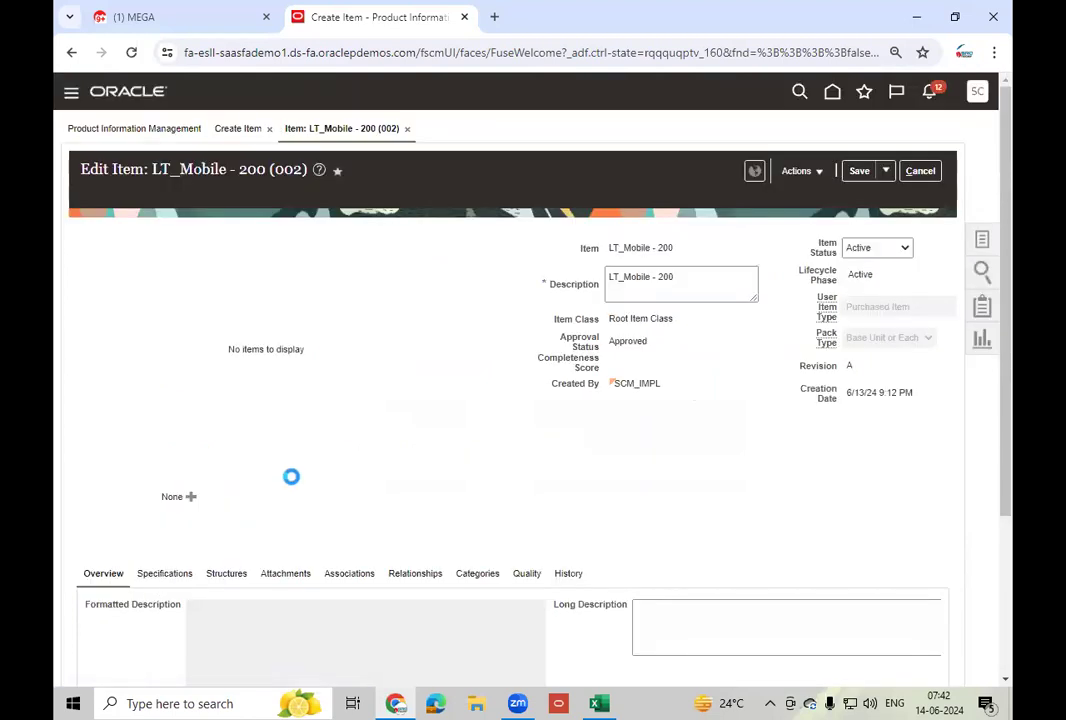
{"action": "scroll", "coordinate": [294, 484], "scroll_direction": "down", "scroll_amount": 3}
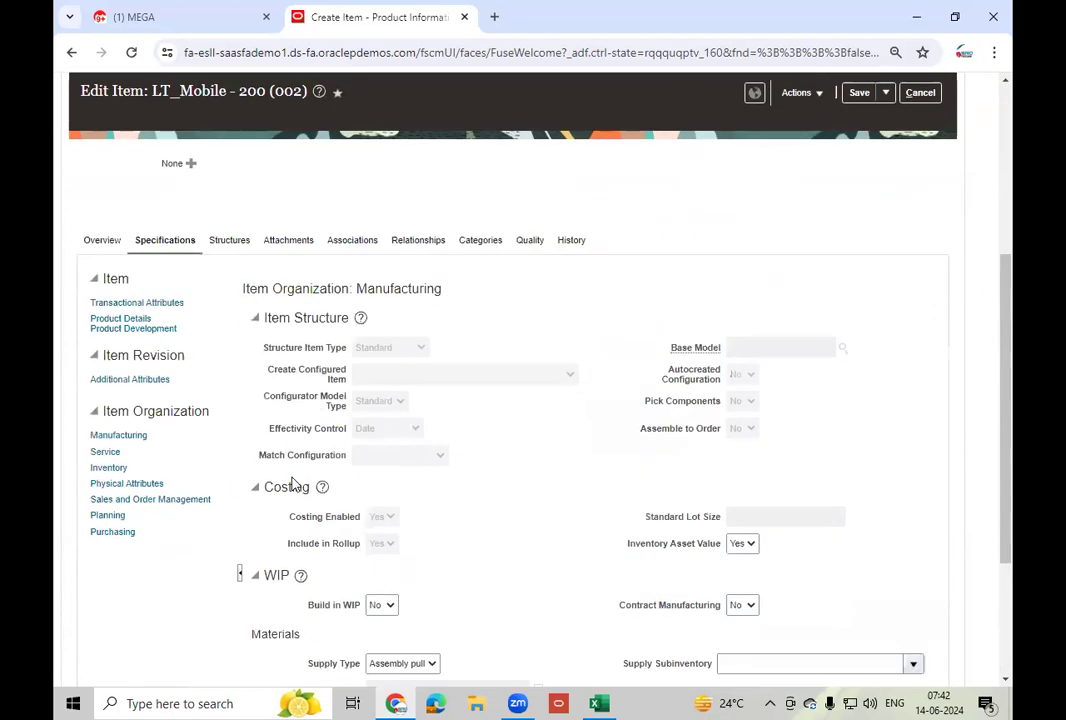
{"action": "left_click", "coordinate": [106, 467]}
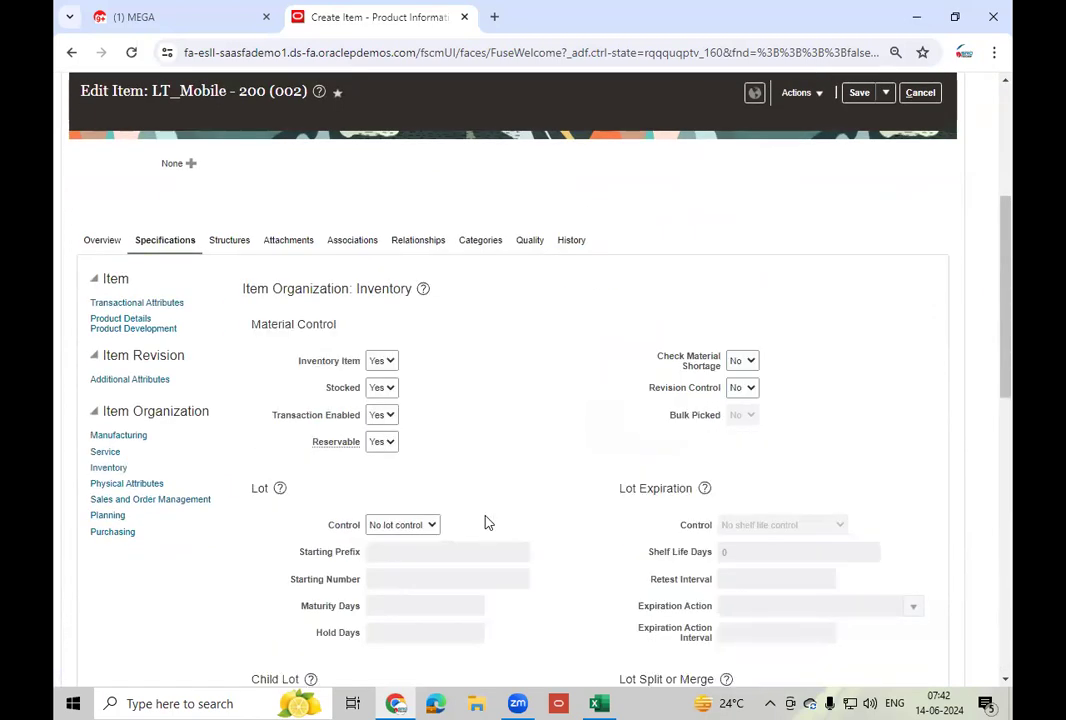
{"action": "scroll", "coordinate": [485, 521], "scroll_direction": "down", "scroll_amount": 3}
{"action": "scroll", "coordinate": [485, 521], "scroll_direction": "down", "scroll_amount": 3}
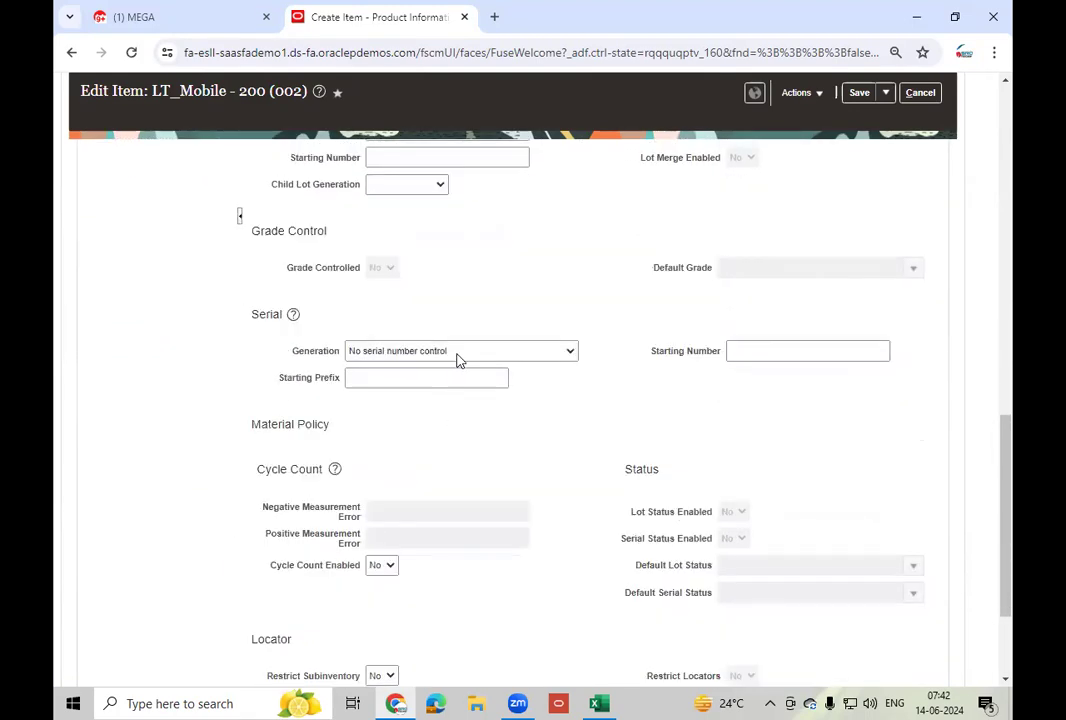
{"action": "left_click", "coordinate": [457, 356]}
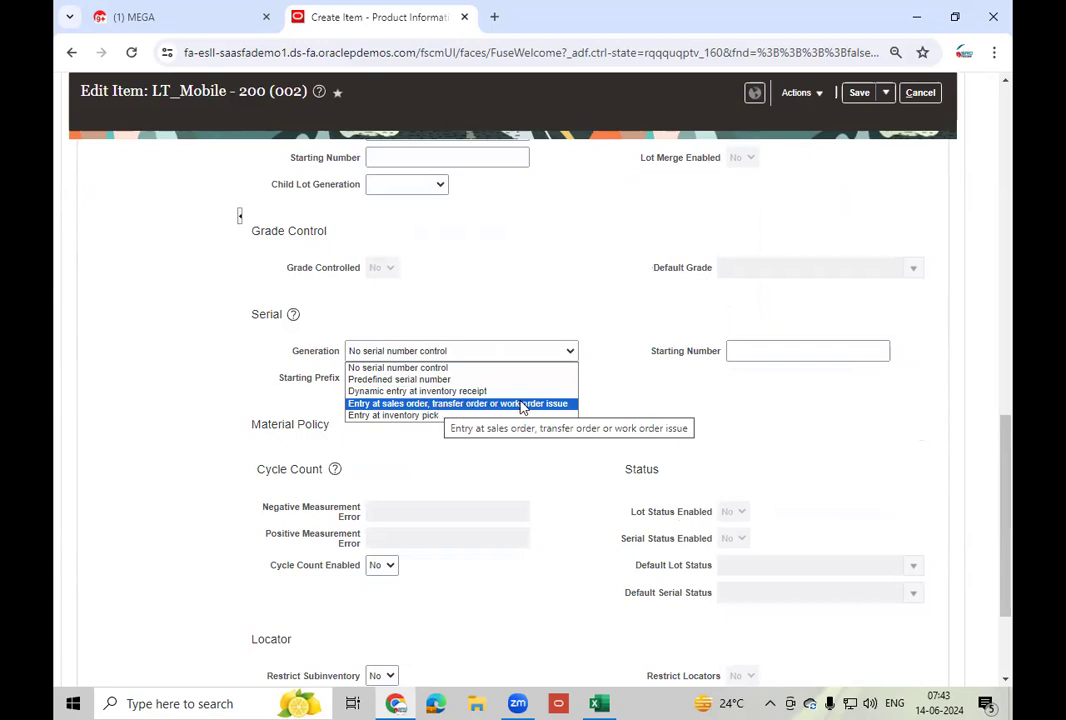
- Set Atlanta serials to Predefined serial number, prefix LTM200-, starting number 240001, and save
{"action": "left_click", "coordinate": [438, 391]}
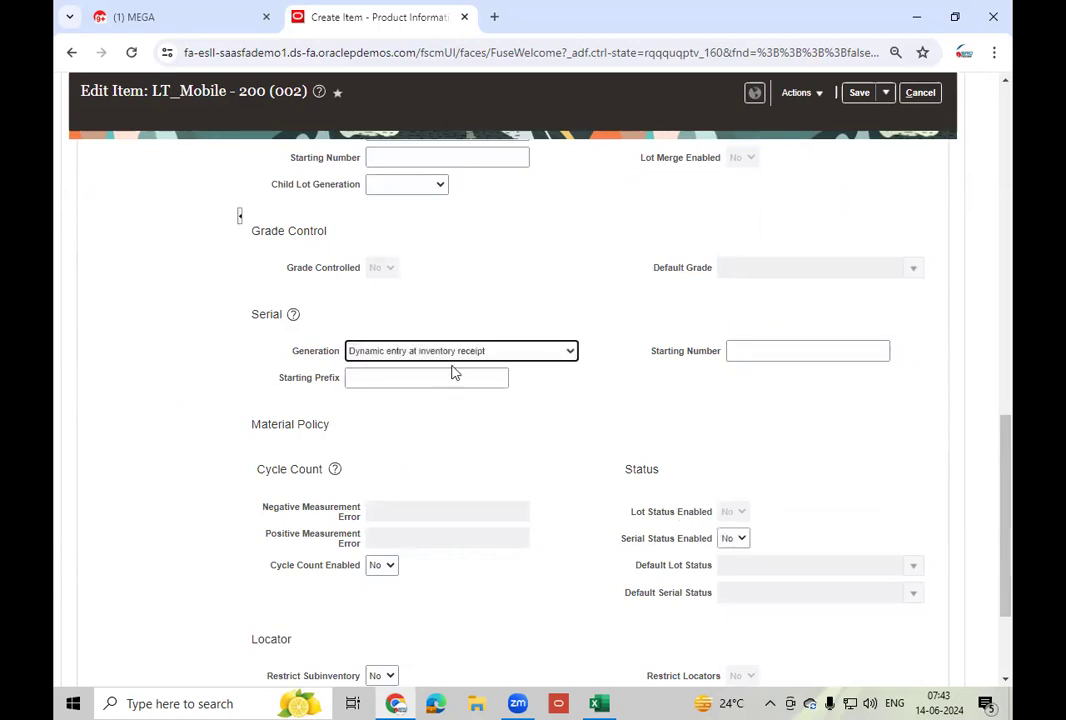
{"action": "left_click", "coordinate": [455, 352]}
{"action": "left_click", "coordinate": [440, 376]}
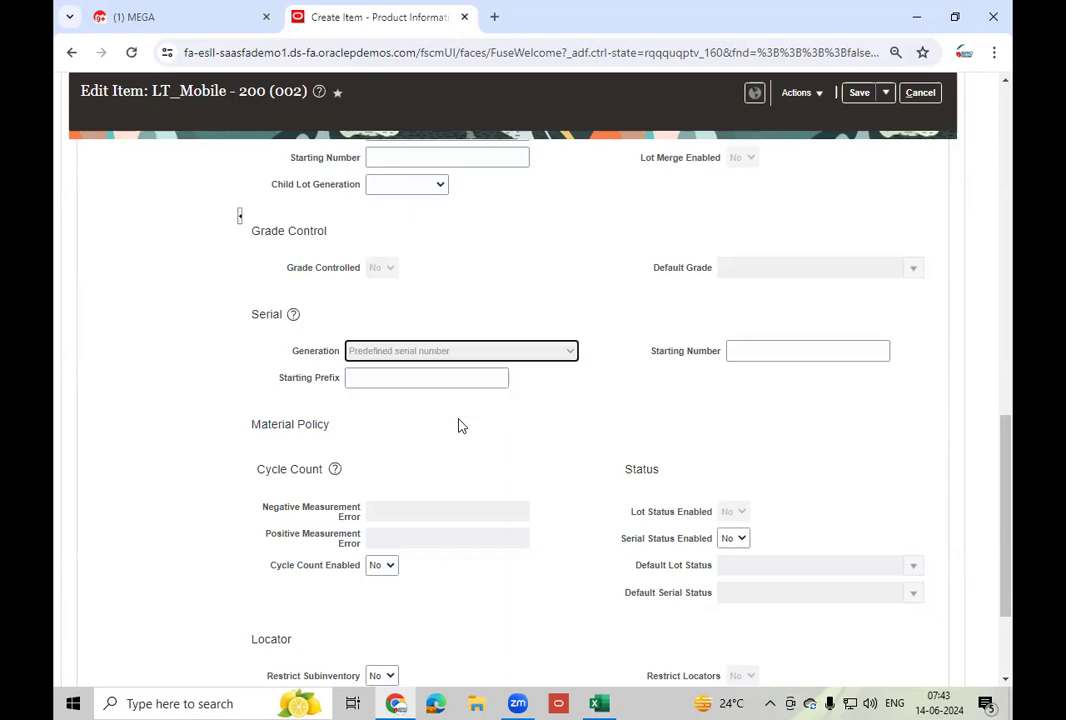
{"action": "left_click", "coordinate": [369, 380]}
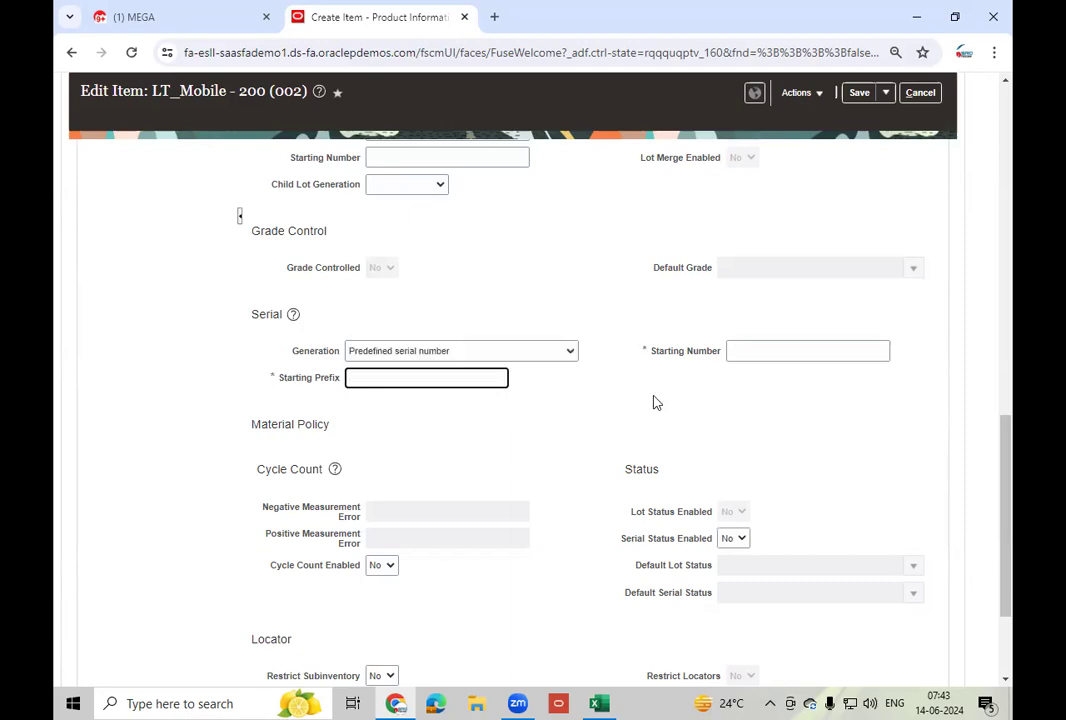
{"action": "type", "text": "LT"}
{"action": "type", "text": "MO"}
{"action": "type", "text": "00-"}
{"action": "left_click", "coordinate": [789, 349]}
{"action": "type", "text": "240001"}
{"action": "key", "text": "Tab"}
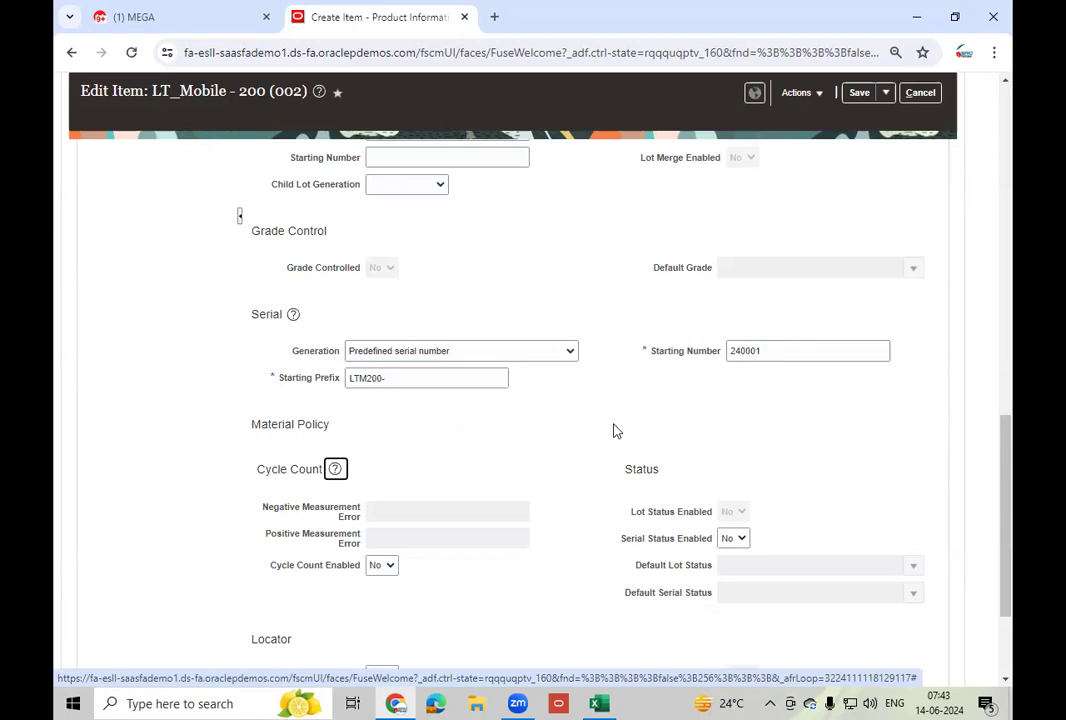
{"action": "left_click", "coordinate": [859, 92]}
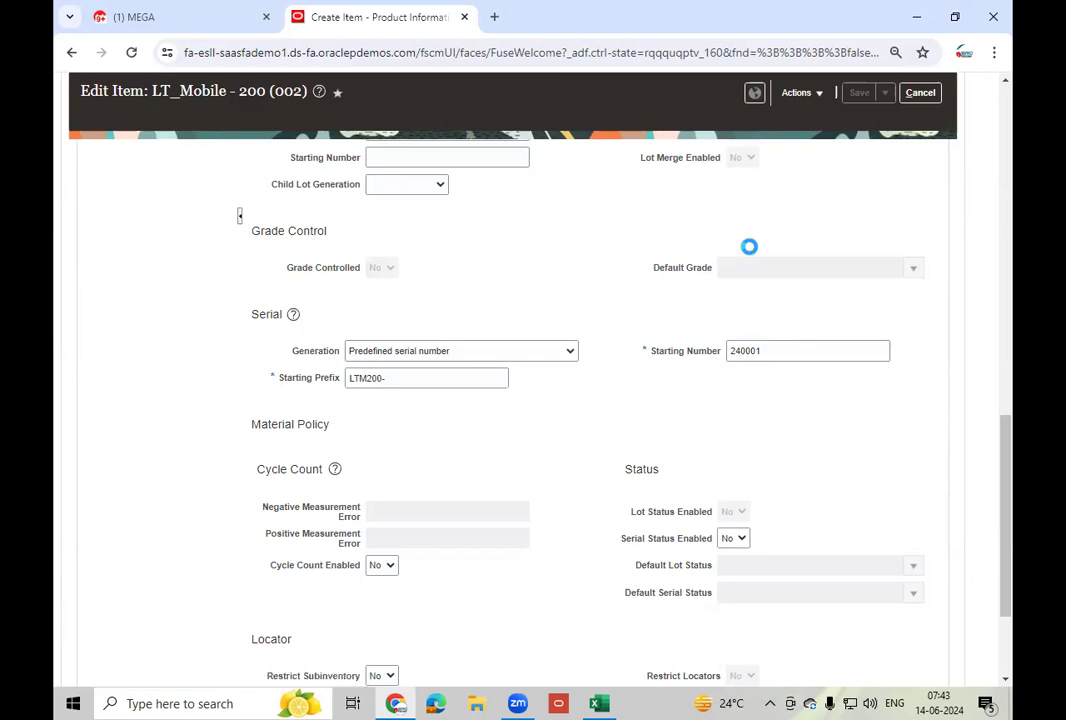
{"action": "left_click", "coordinate": [885, 171]}
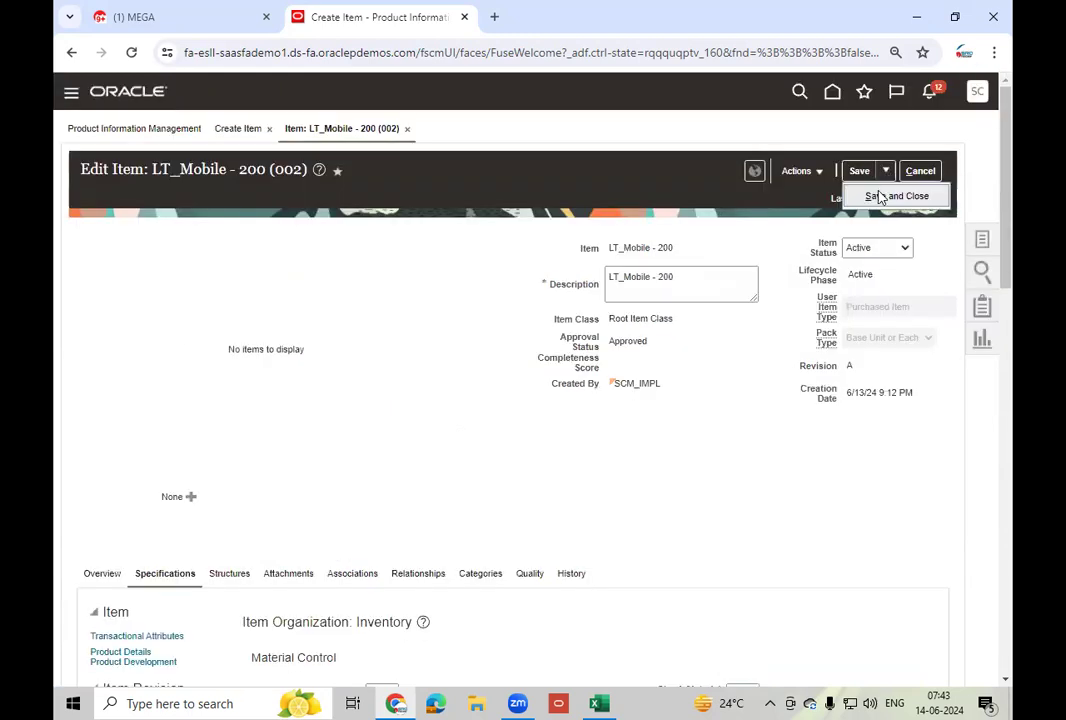
- Save and close the LT_Mobile - 200 organization item and base item pages
{"action": "left_click", "coordinate": [905, 198]}
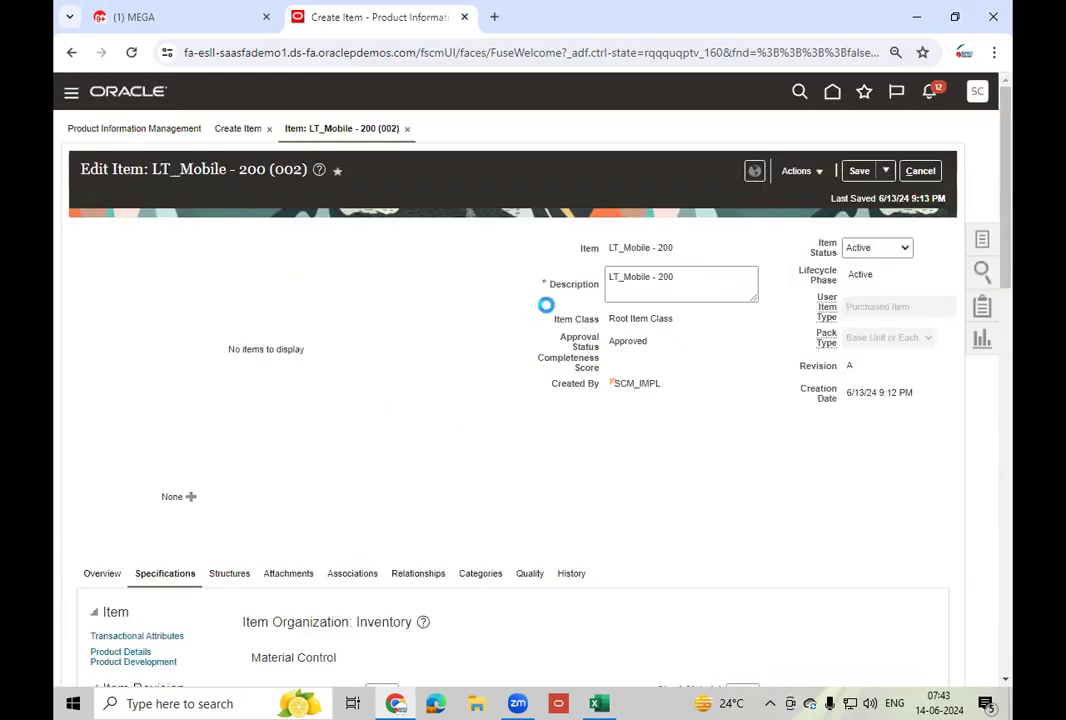
{"action": "left_click", "coordinate": [885, 171]}
{"action": "left_click", "coordinate": [900, 196]}
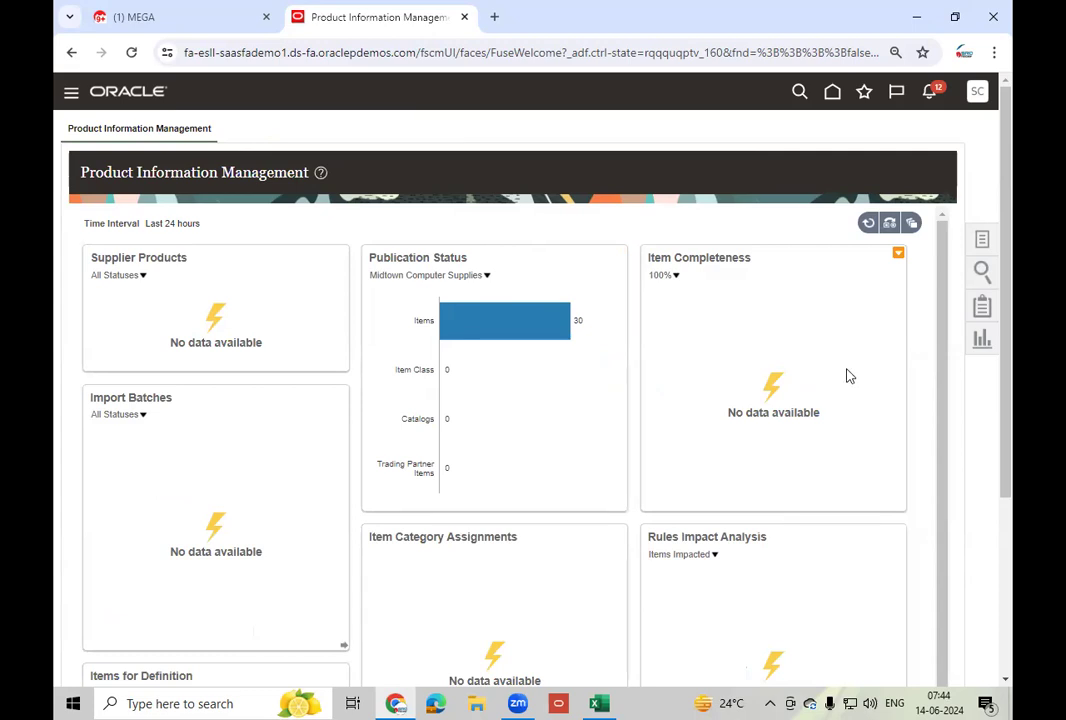
- Return to the home page, bring up the Tools app group, and launch Scheduled Processes
{"action": "left_click", "coordinate": [833, 93]}
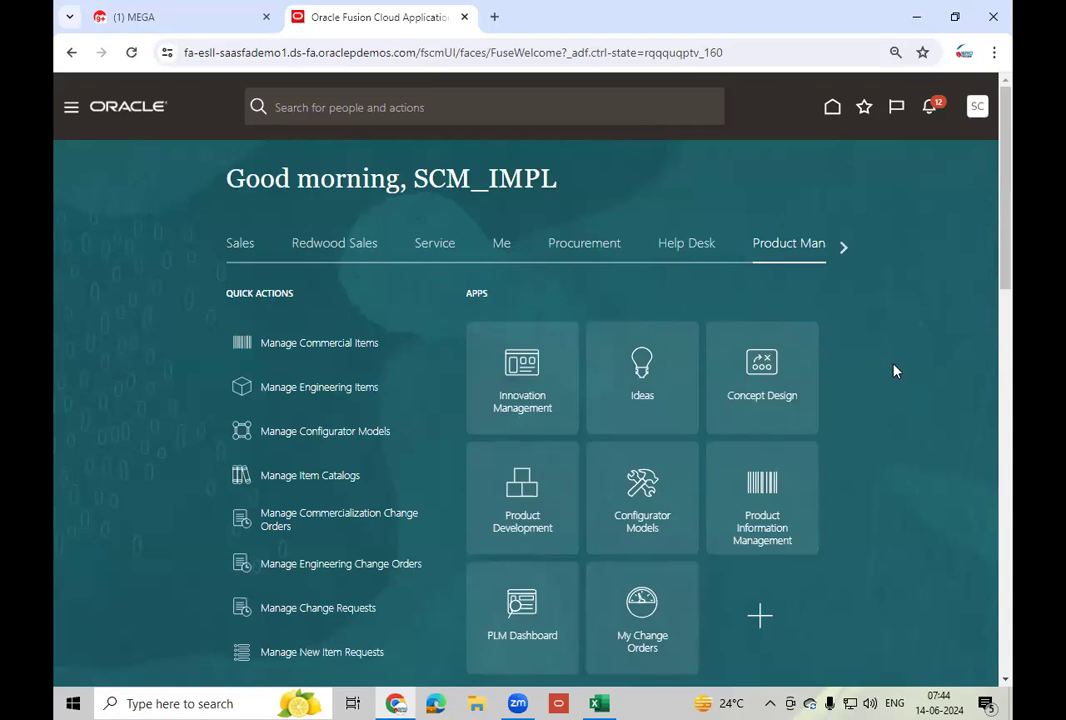
{"action": "left_click", "coordinate": [843, 247]}
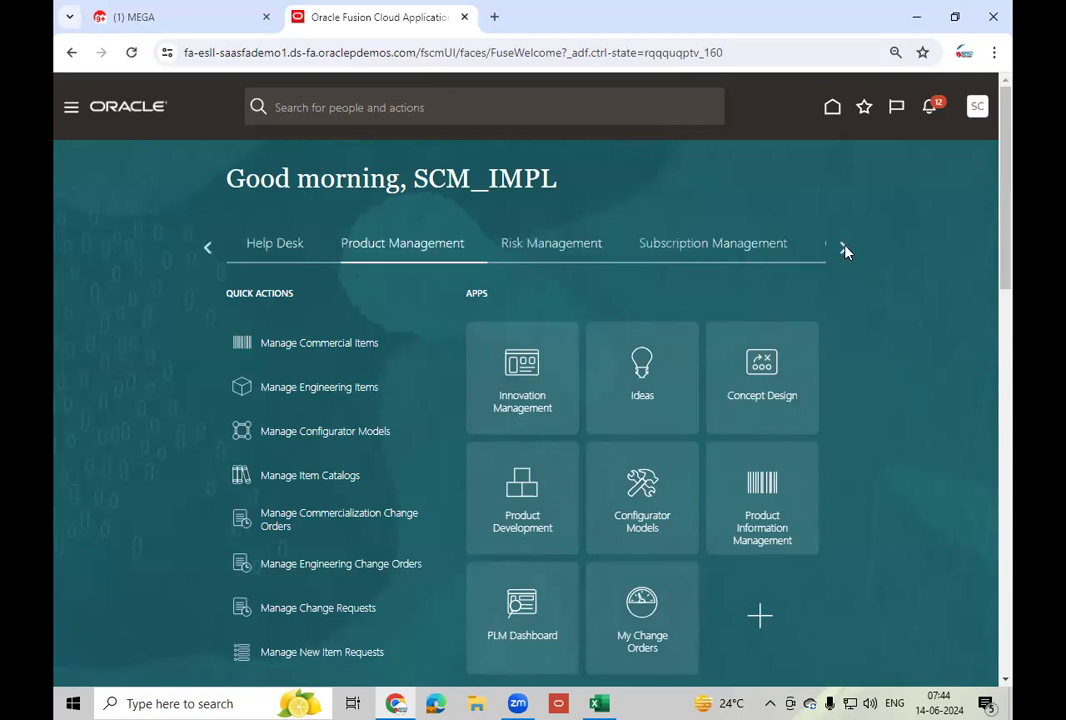
{"action": "left_click", "coordinate": [843, 247]}
{"action": "left_click", "coordinate": [843, 247]}
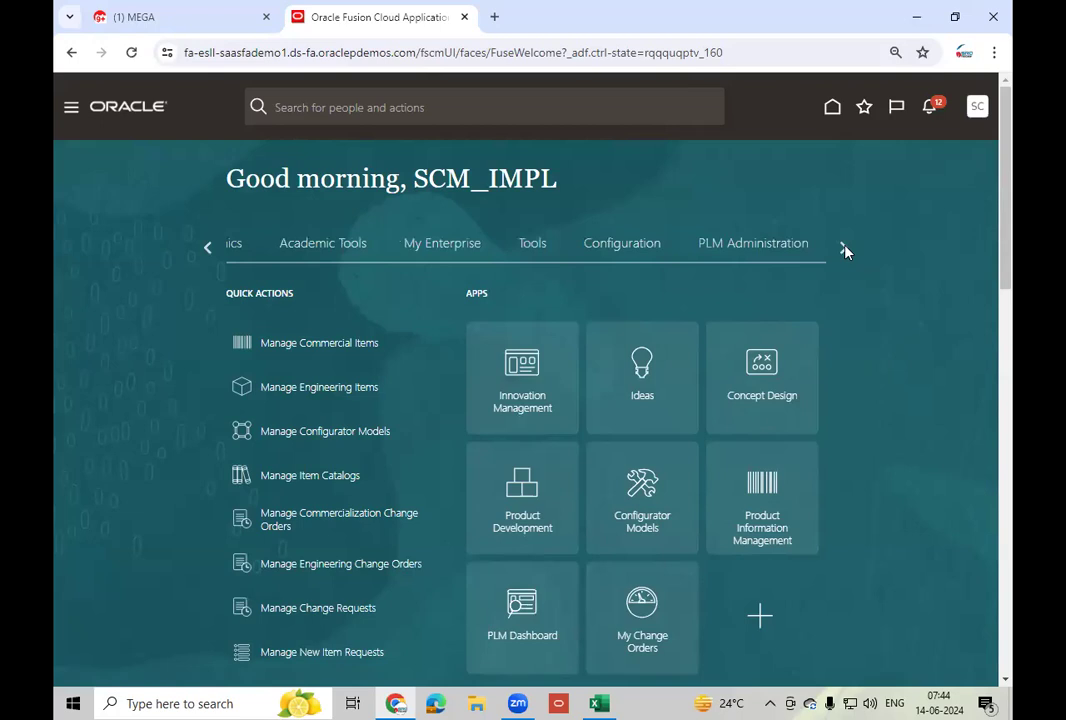
{"action": "left_click", "coordinate": [843, 247]}
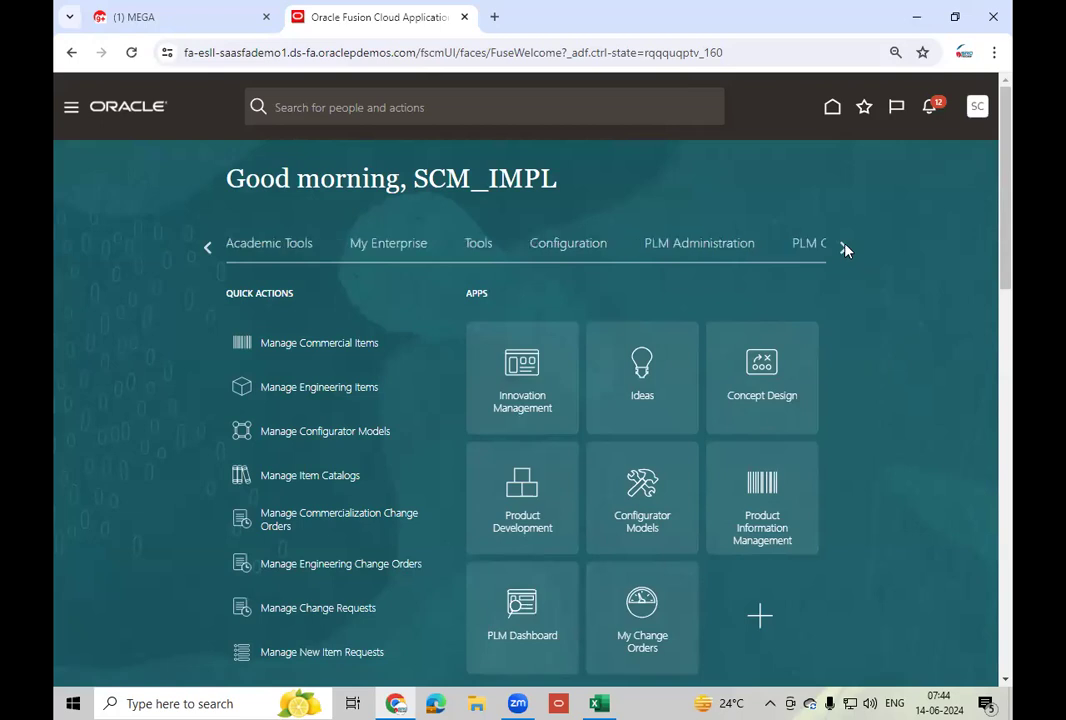
{"action": "left_click", "coordinate": [843, 247]}
{"action": "left_click", "coordinate": [208, 249]}
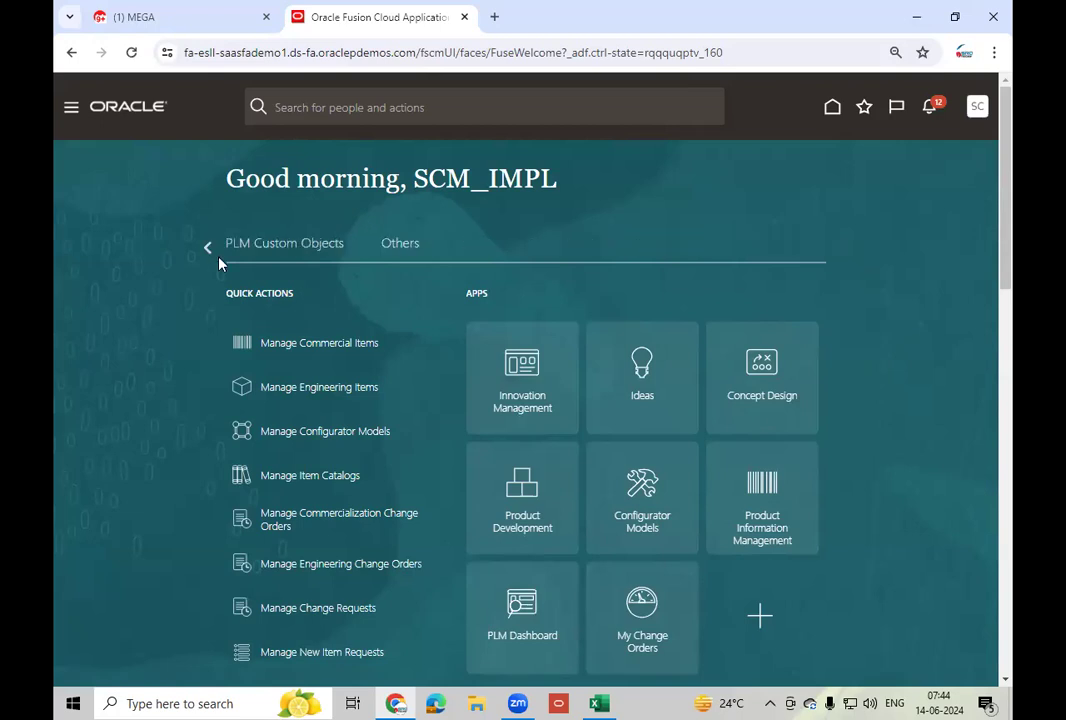
{"action": "left_click", "coordinate": [477, 247]}
{"action": "left_click", "coordinate": [758, 405]}
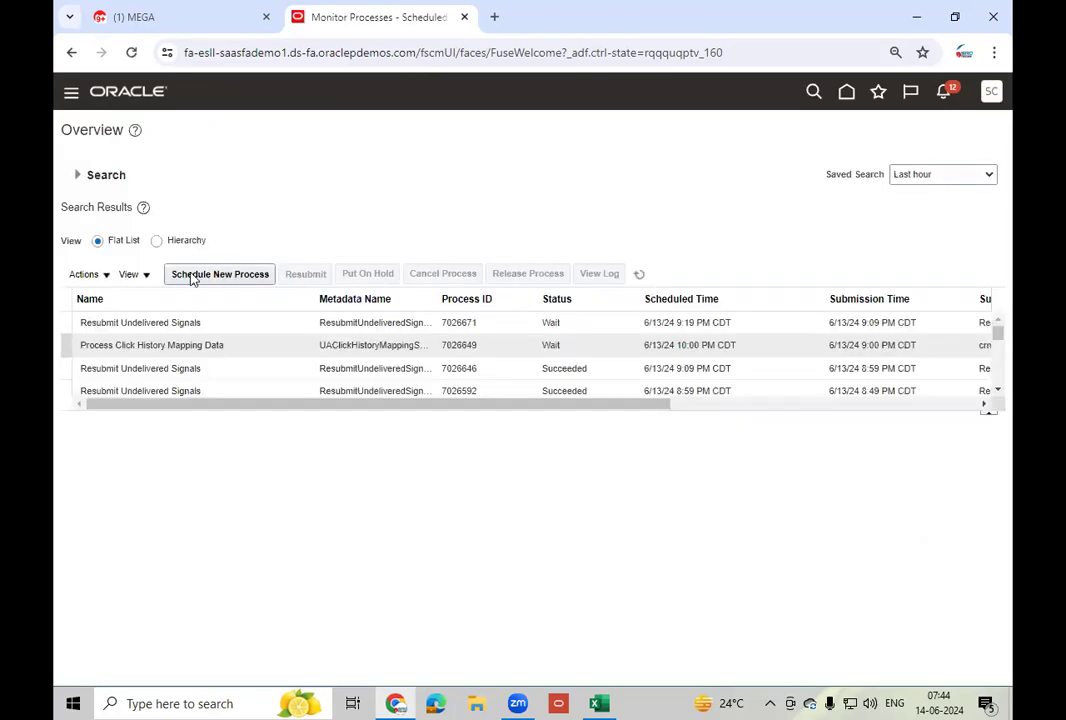
- Schedule a new process, searching the job name to choose Generate Serial Numbers
{"action": "left_click", "coordinate": [191, 277]}
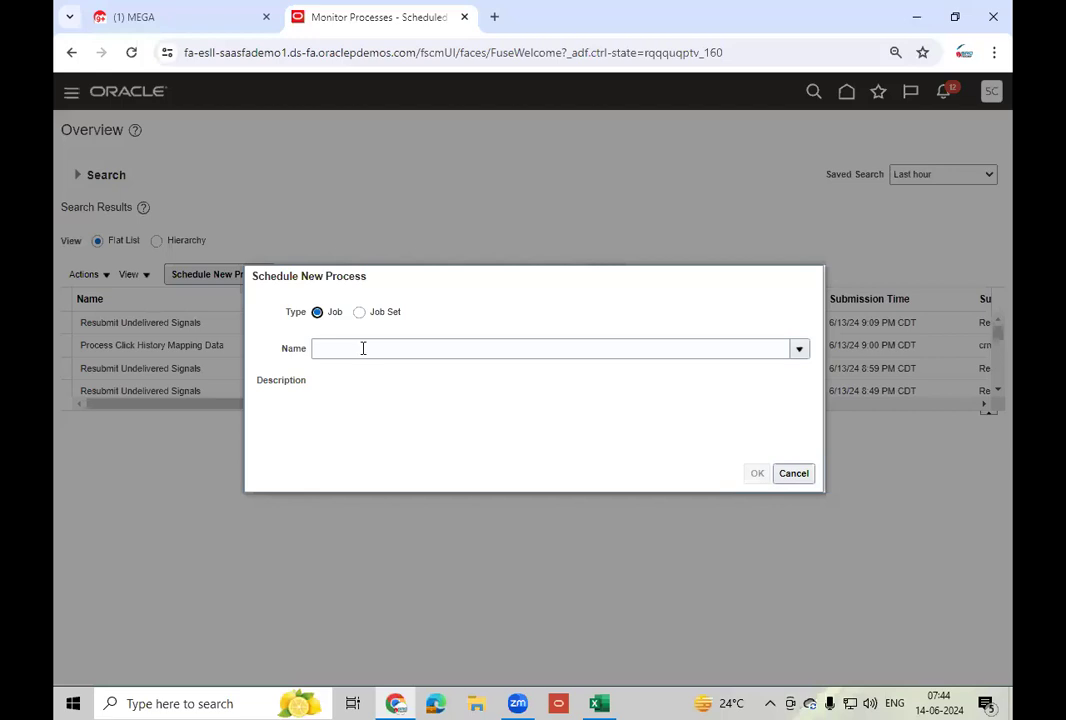
{"action": "left_click", "coordinate": [363, 348]}
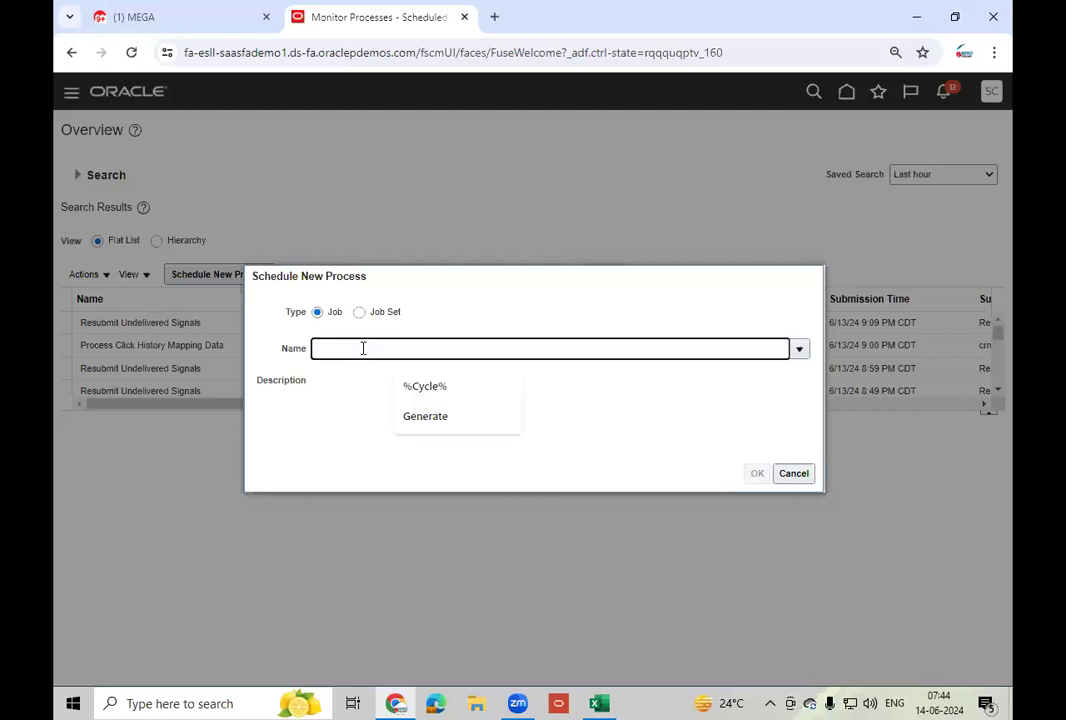
{"action": "type", "text": "%Ge"}
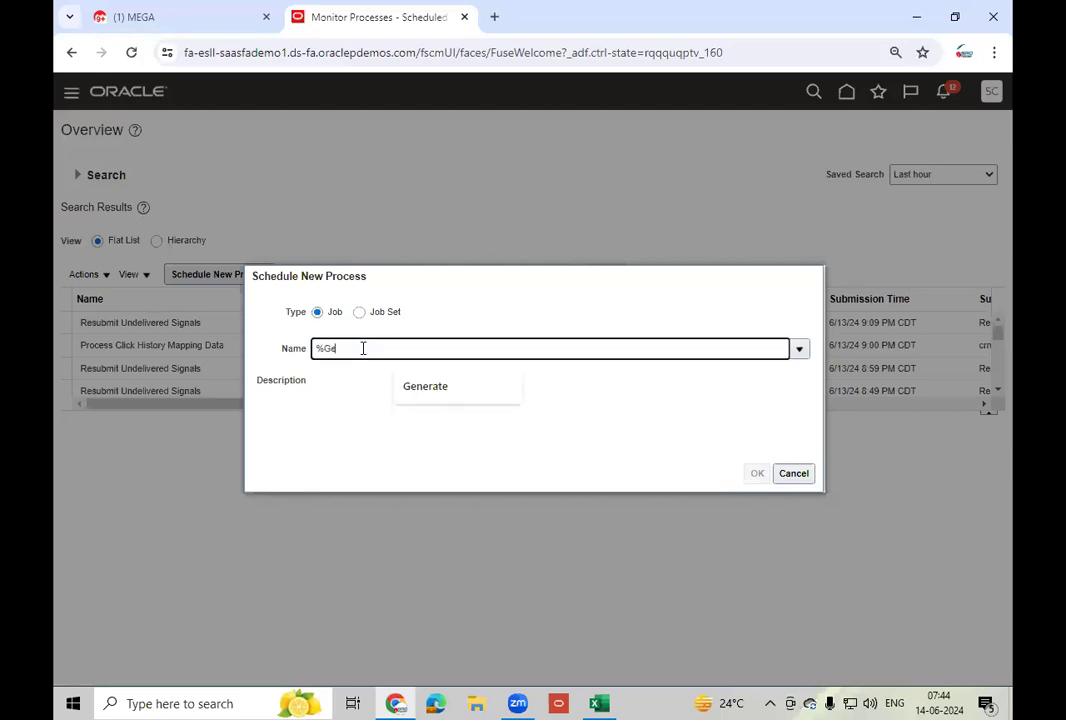
{"action": "type", "text": "ner%S"}
{"action": "type", "text": "ch"}
{"action": "type", "text": "a%"}
{"action": "key", "text": "Tab"}
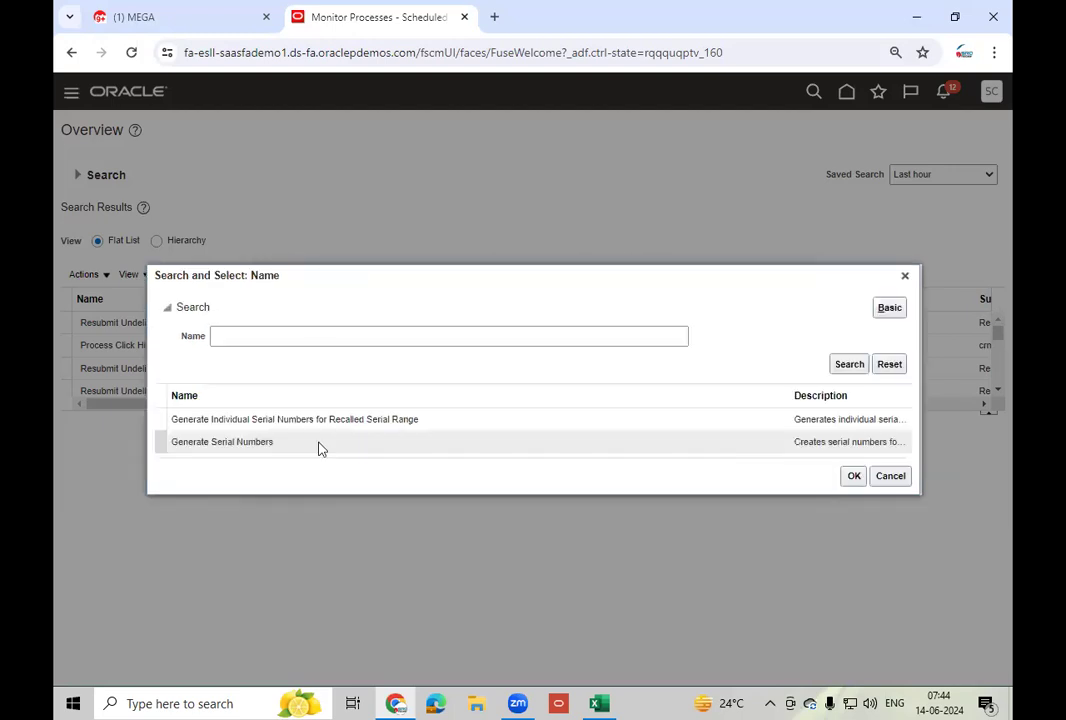
{"action": "left_click", "coordinate": [320, 449]}
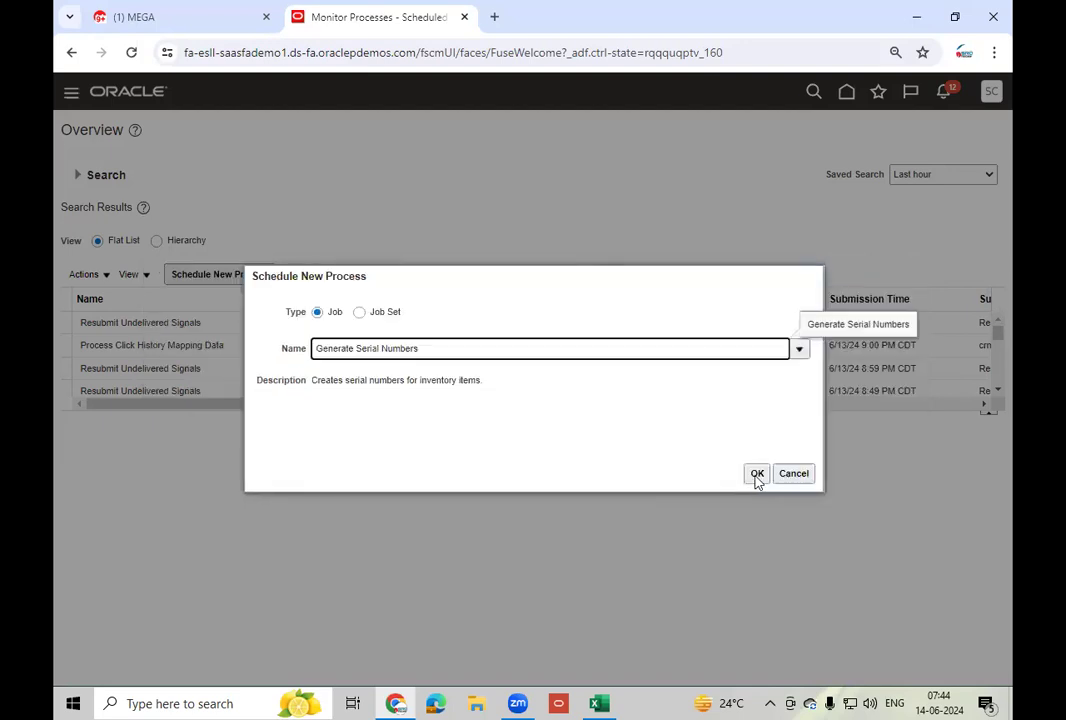
{"action": "key", "text": "Return"}
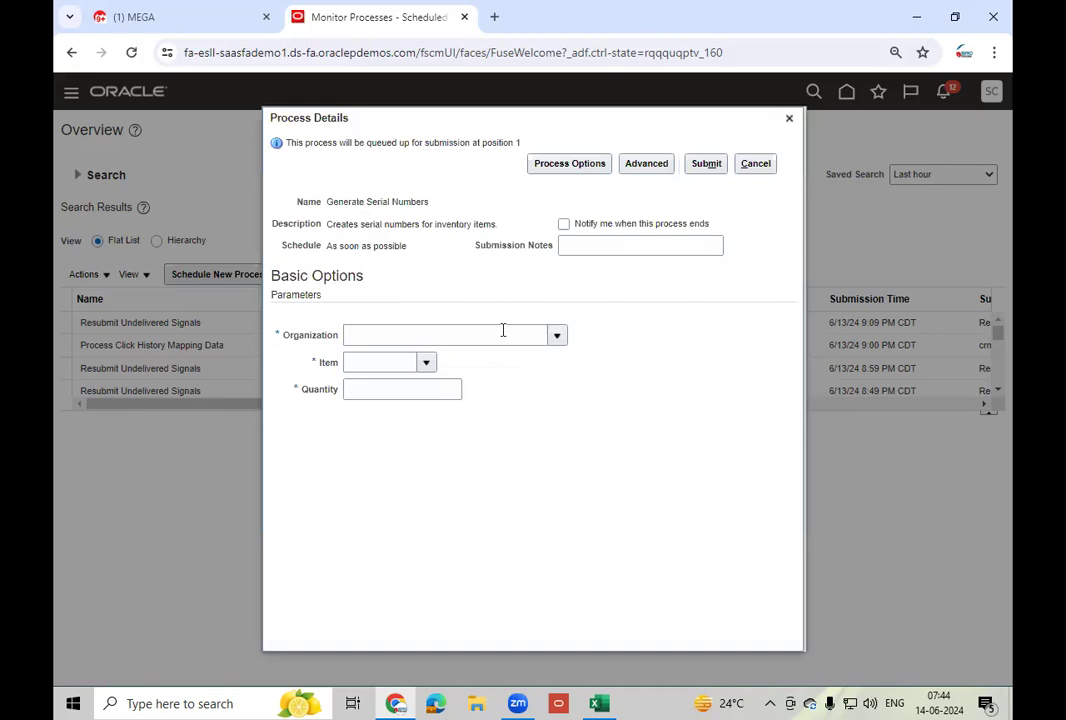
- Submit Generate Serial Numbers for organization 002, item LT_Mobile - 200, quantity 500
{"action": "left_click", "coordinate": [503, 330]}
{"action": "type", "text": "002"}
{"action": "key", "text": "Tab"}
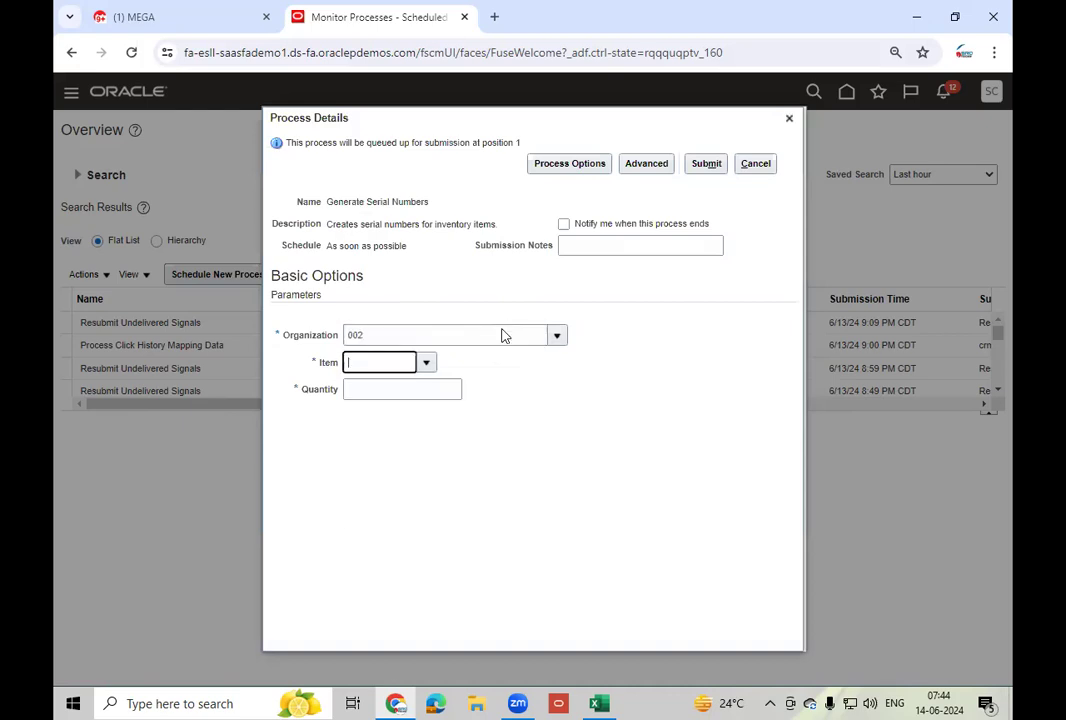
{"action": "type", "text": "LT_Mo"}
{"action": "key", "text": "Tab"}
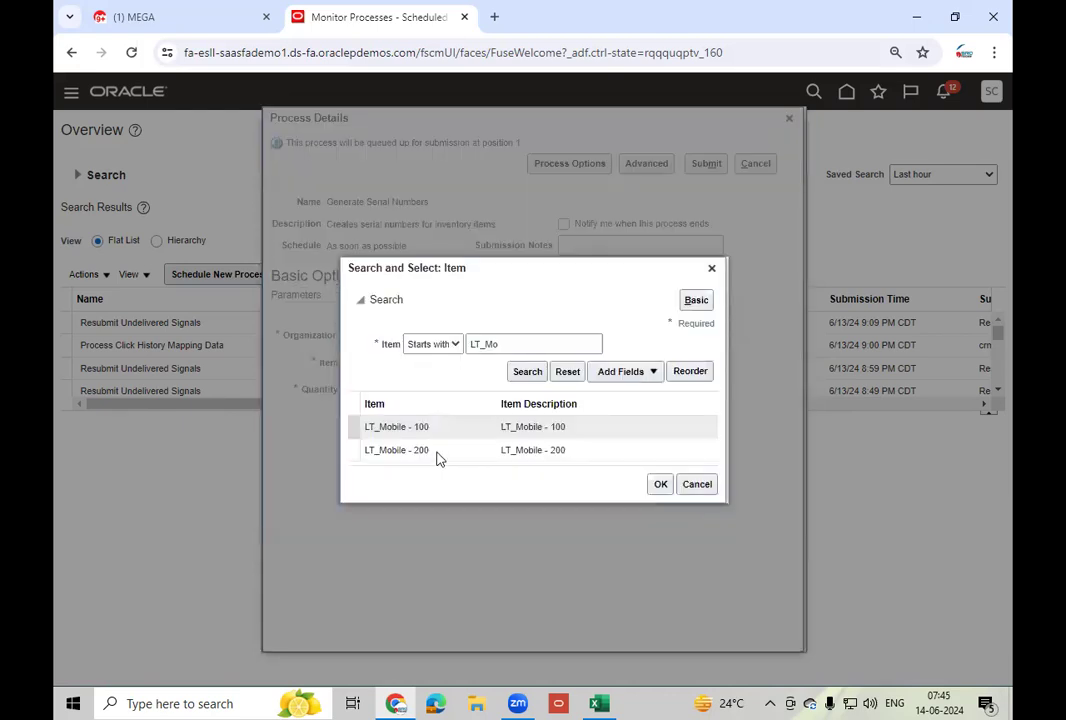
{"action": "left_click", "coordinate": [450, 450]}
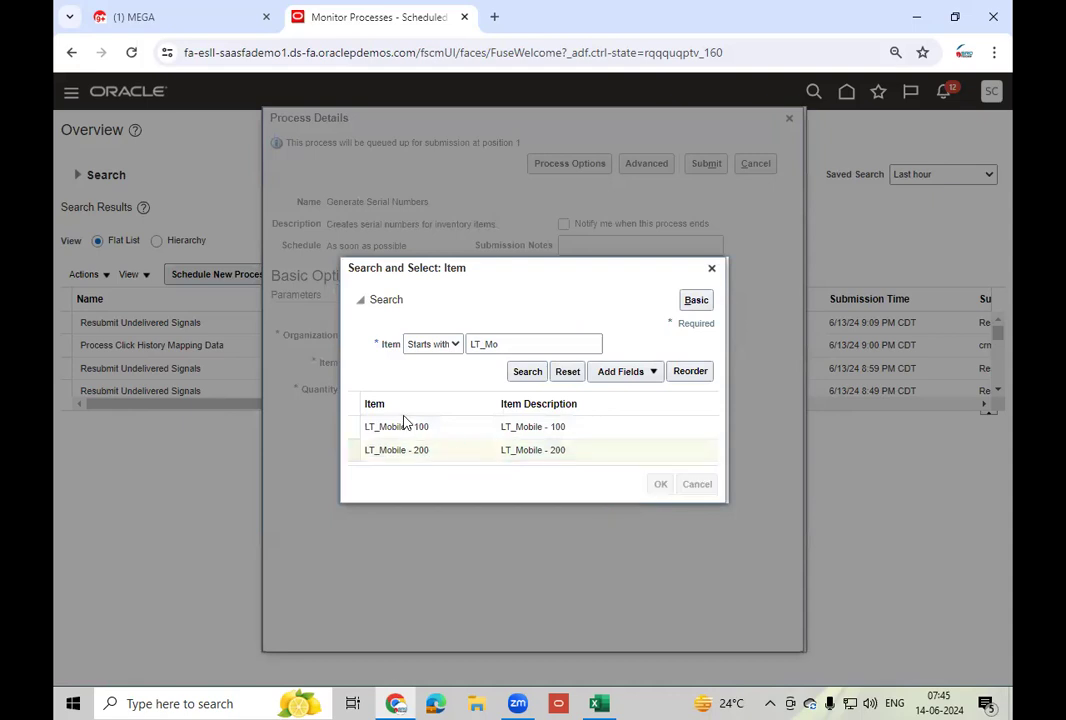
{"action": "type", "text": "500"}
{"action": "key", "text": "Tab"}
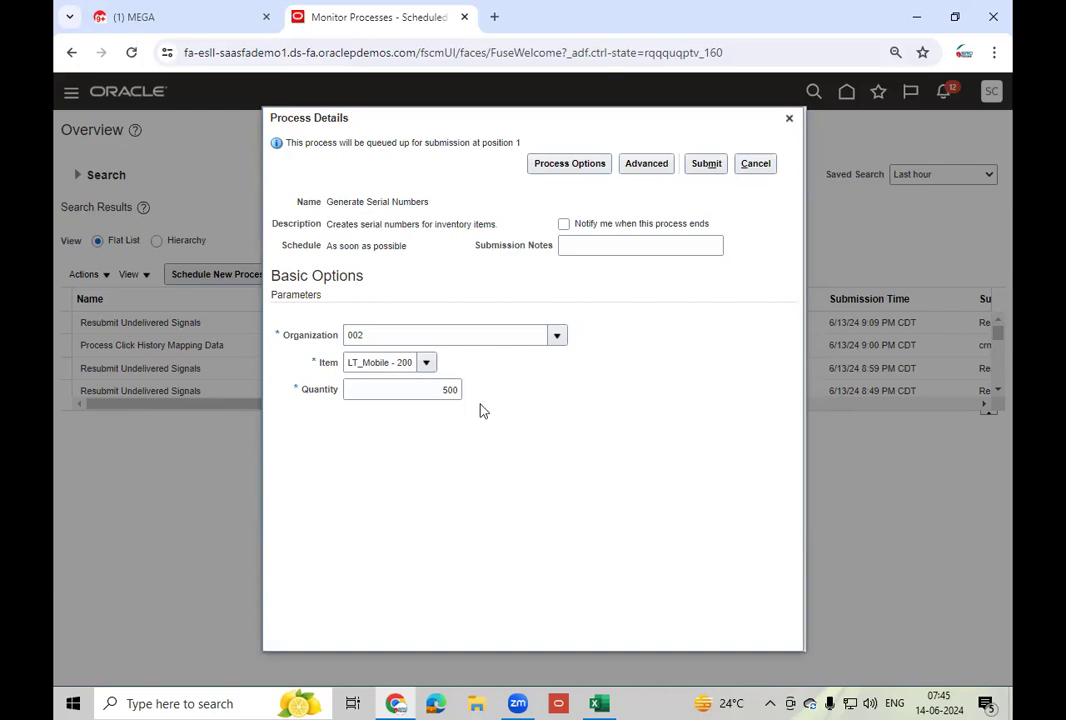
{"action": "left_click", "coordinate": [707, 168]}
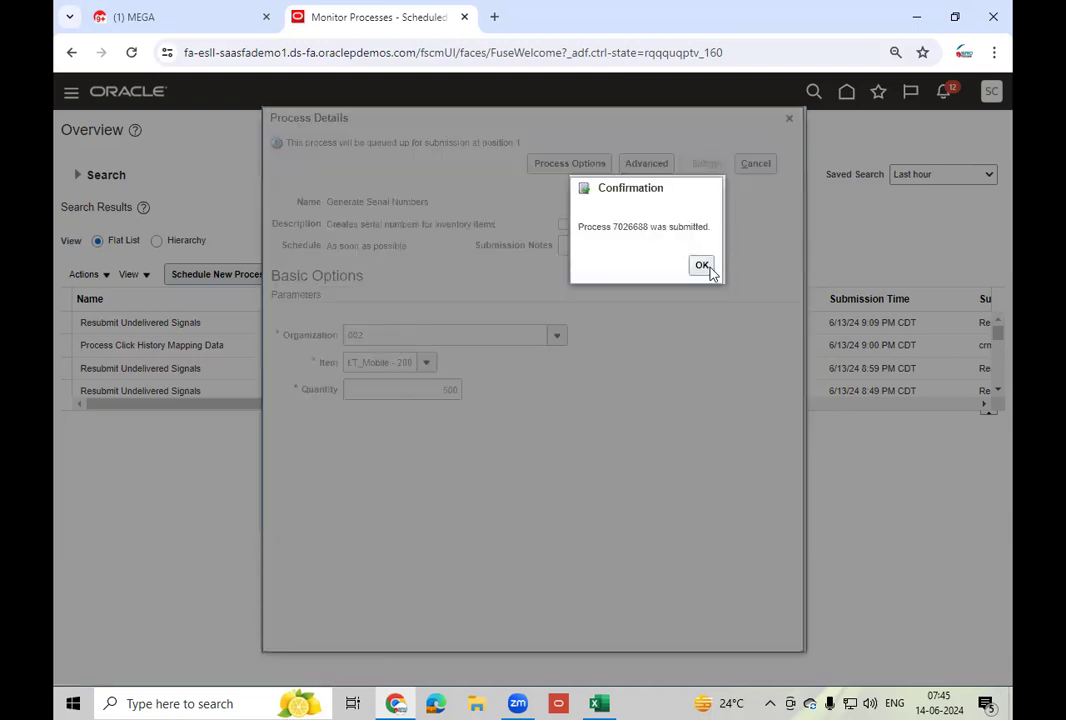
{"action": "left_click", "coordinate": [705, 268]}
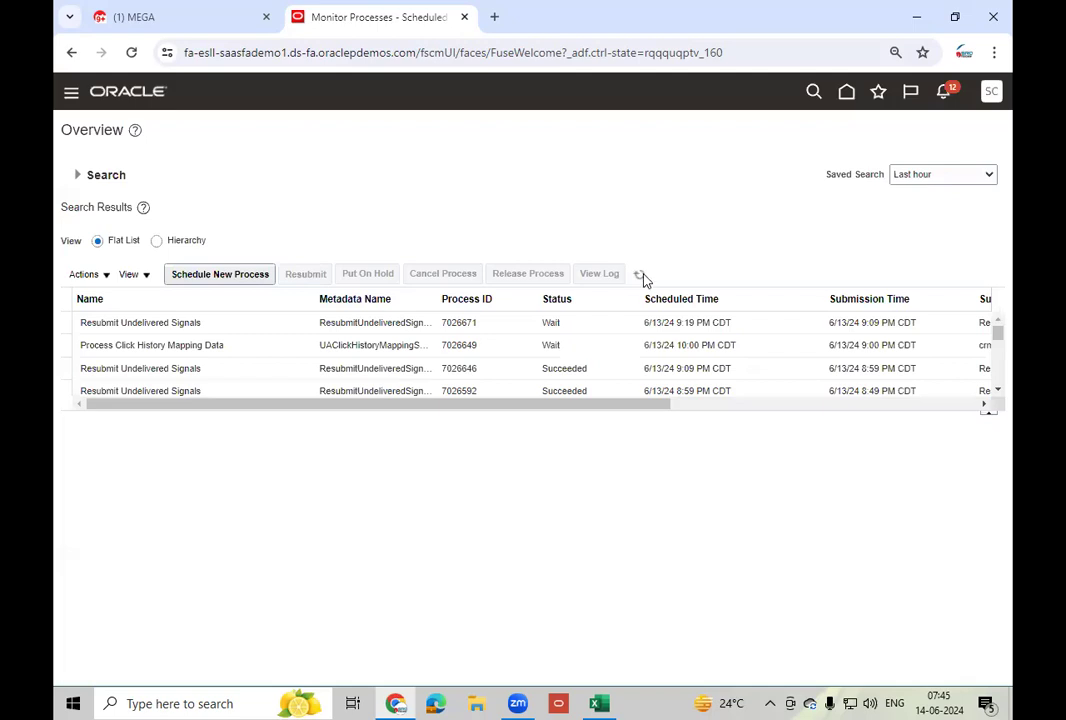
- Refresh the process list until process 7026688, Generate Serial Numbers, shows Succeeded
{"action": "left_click", "coordinate": [641, 275]}
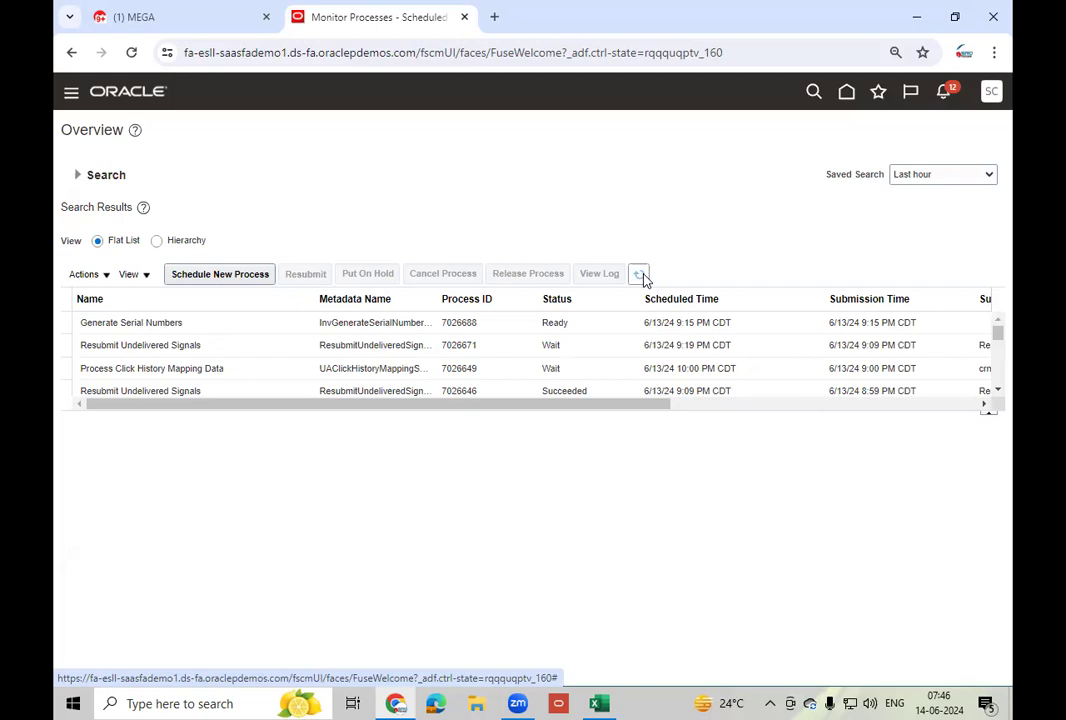
{"action": "left_click", "coordinate": [639, 274]}
{"action": "left_click", "coordinate": [600, 324]}
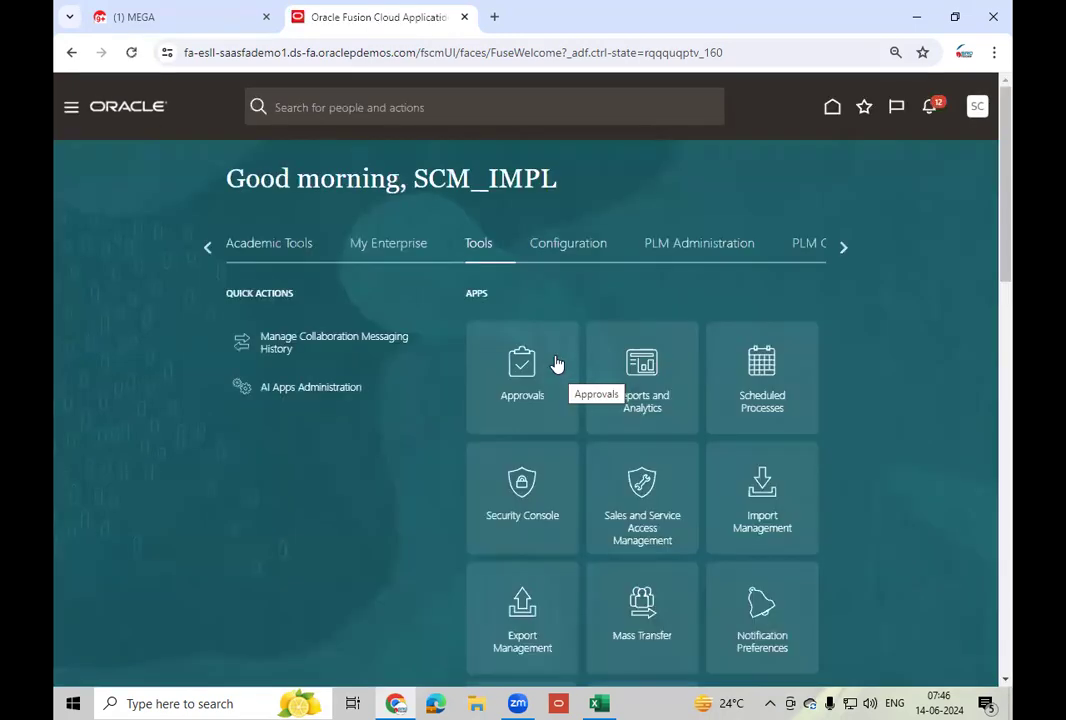
- Go to Inventory Management in the Supply Chain Execution app group
{"action": "left_click", "coordinate": [208, 249]}
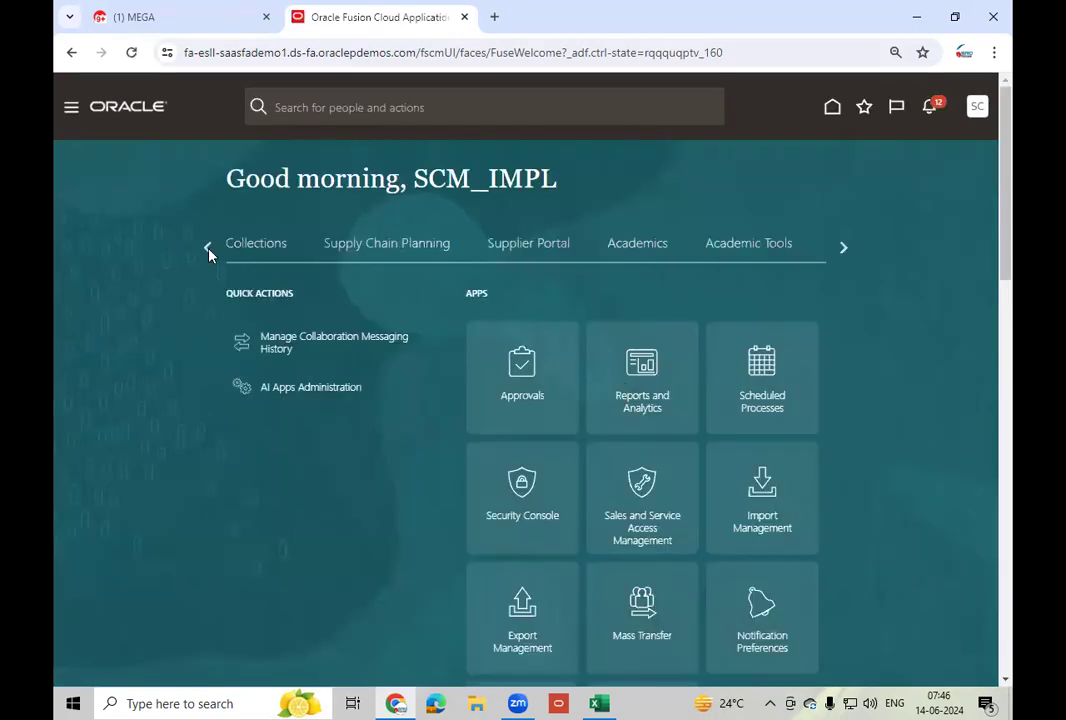
{"action": "left_click", "coordinate": [208, 249]}
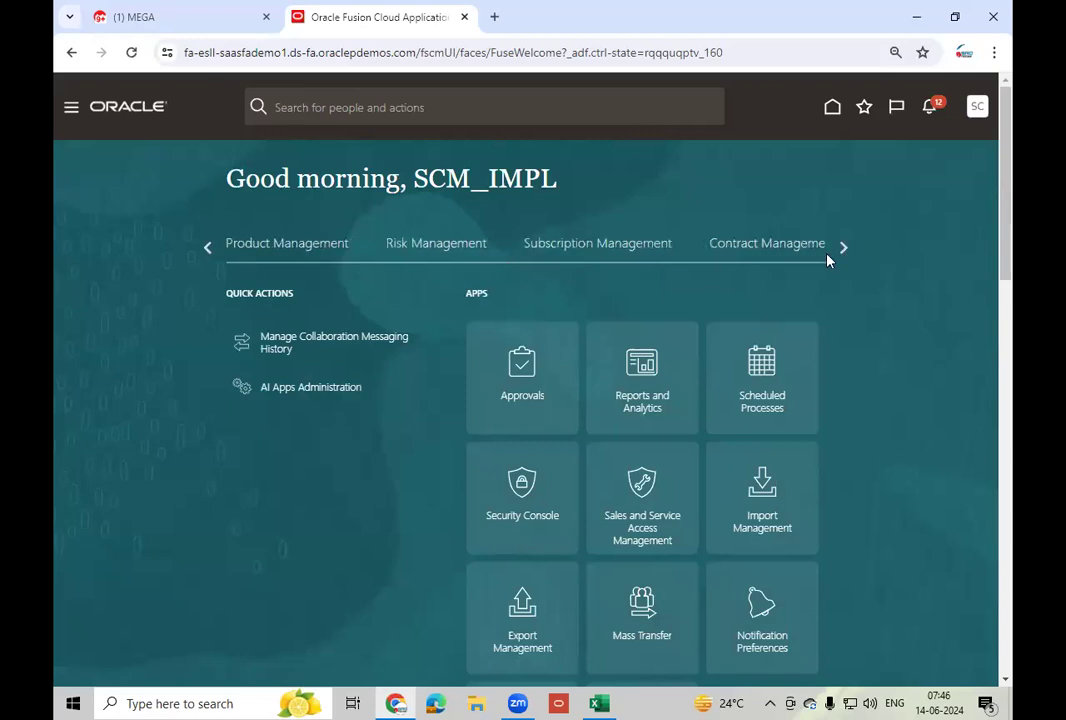
{"action": "left_click", "coordinate": [606, 248]}
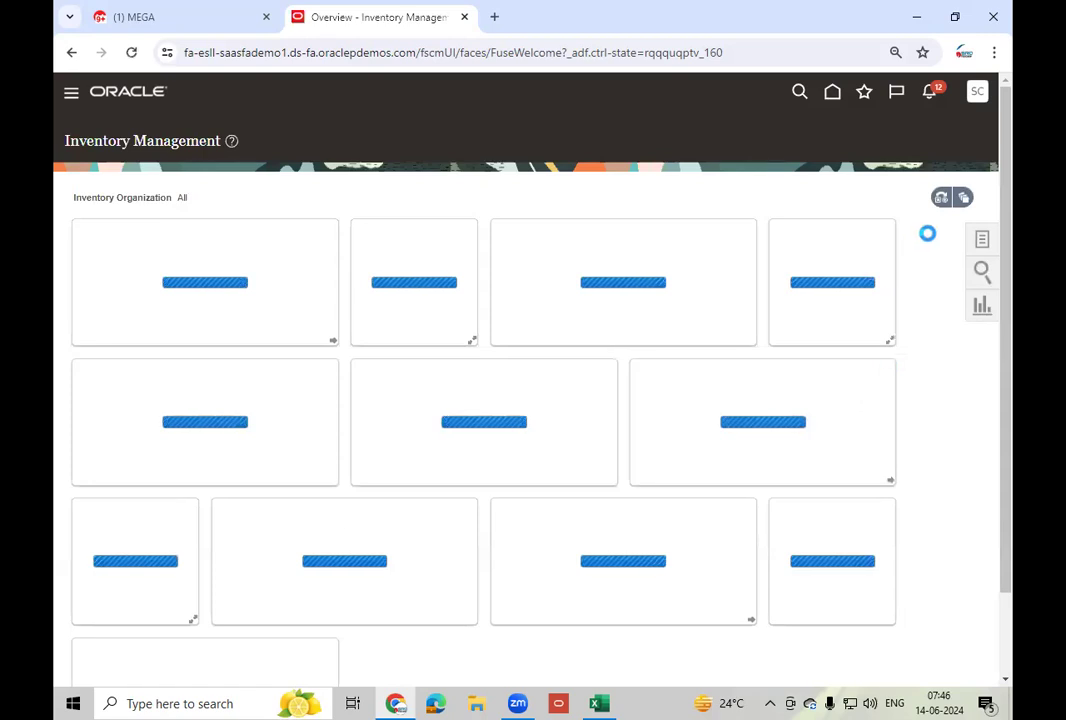
- Set the overview to organization 002 and open Manage Serial Numbers from the task list
{"action": "left_click", "coordinate": [940, 200]}
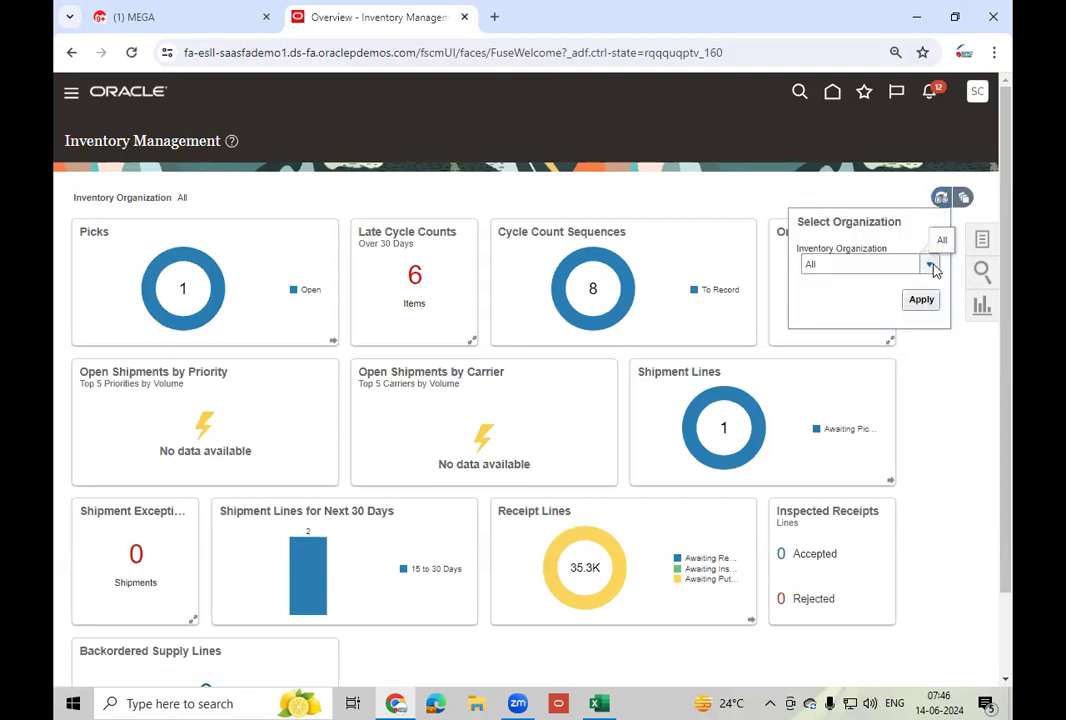
{"action": "left_click", "coordinate": [930, 266]}
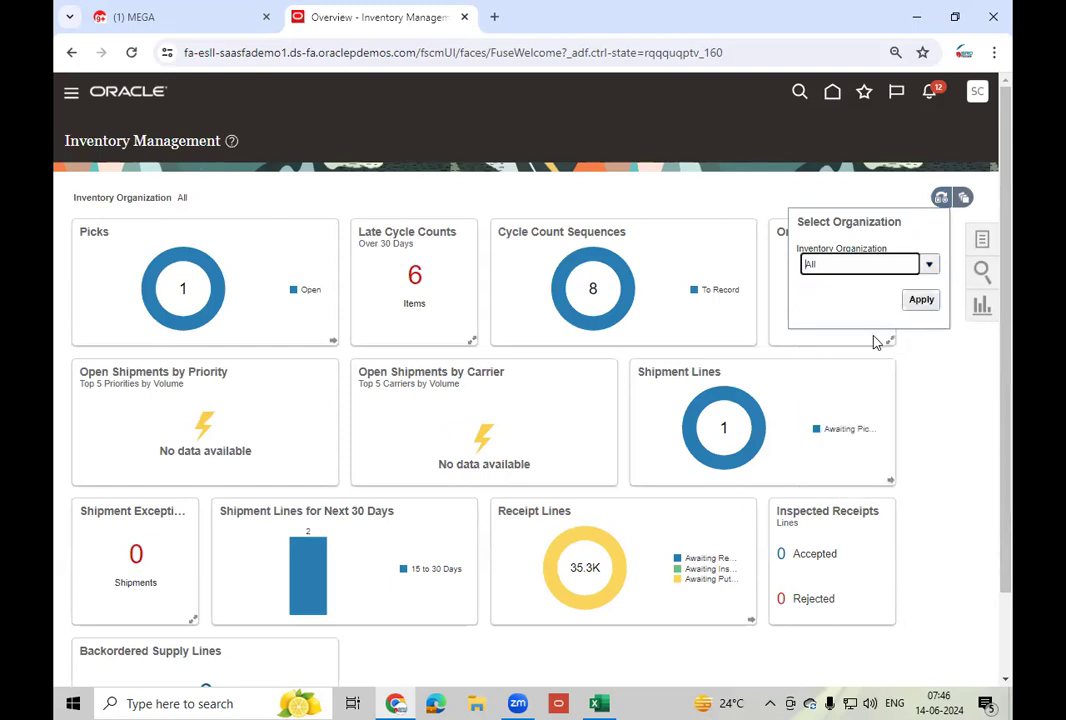
{"action": "type", "text": "002"}
{"action": "left_click", "coordinate": [921, 300]}
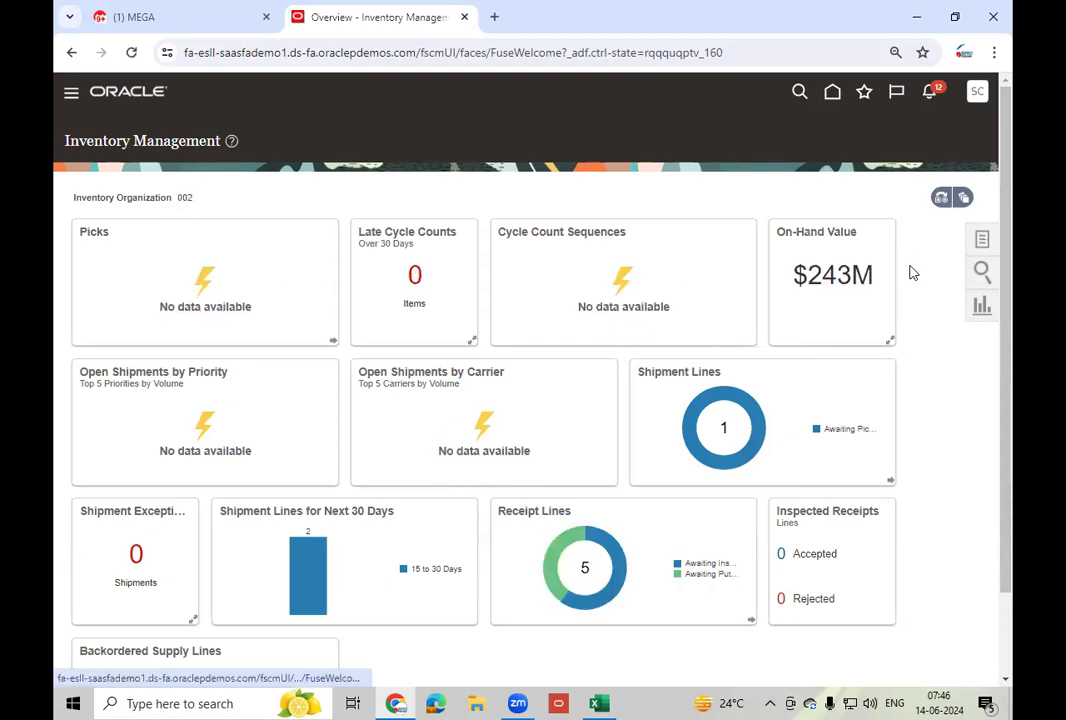
{"action": "left_click", "coordinate": [982, 238]}
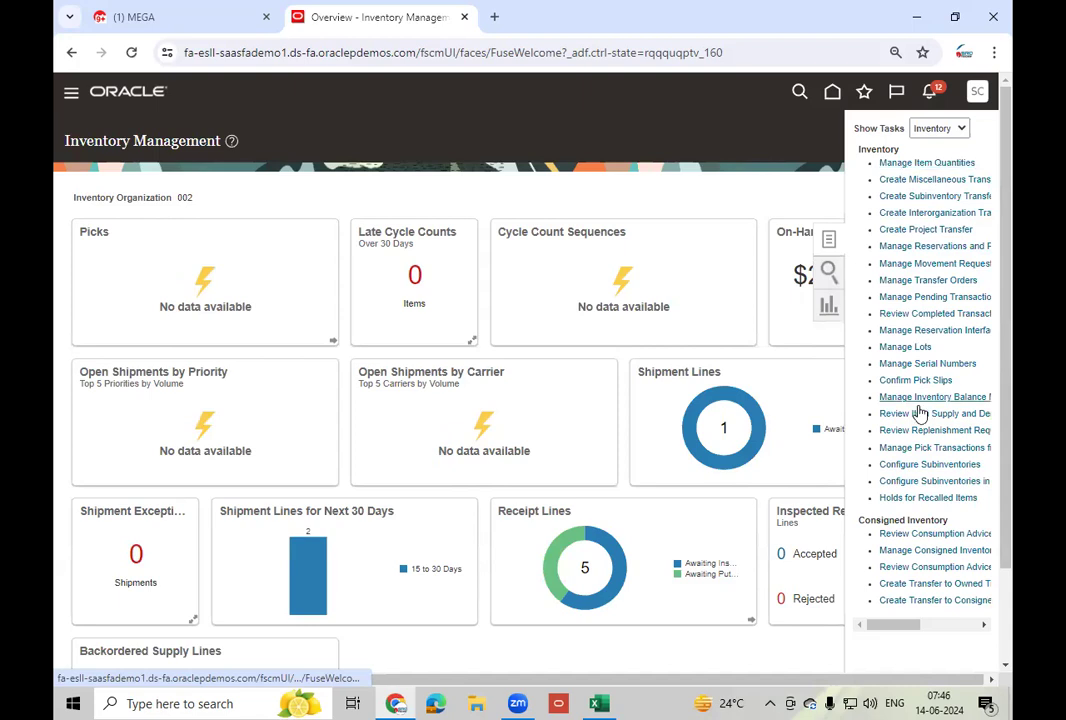
{"action": "left_click", "coordinate": [933, 364]}
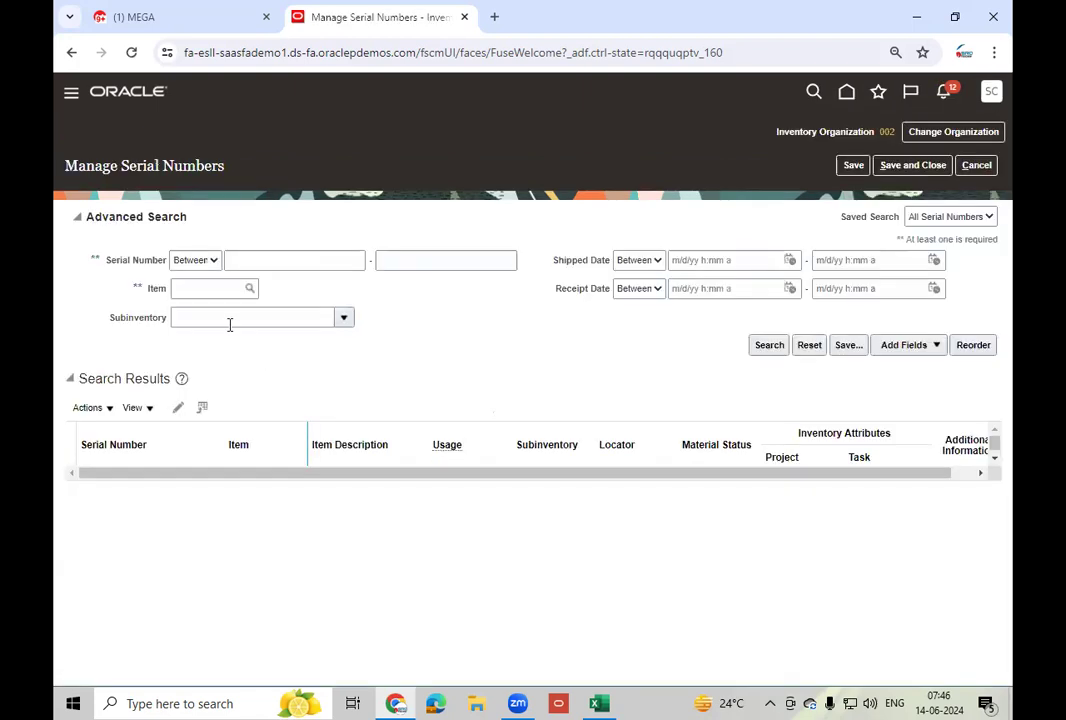
- Search serial numbers for item LT_Mobile - 200, listing LTM200-240109 onward as Active
{"action": "left_click", "coordinate": [201, 289]}
{"action": "type", "text": "LT_Mo"}
{"action": "left_click", "coordinate": [379, 401]}
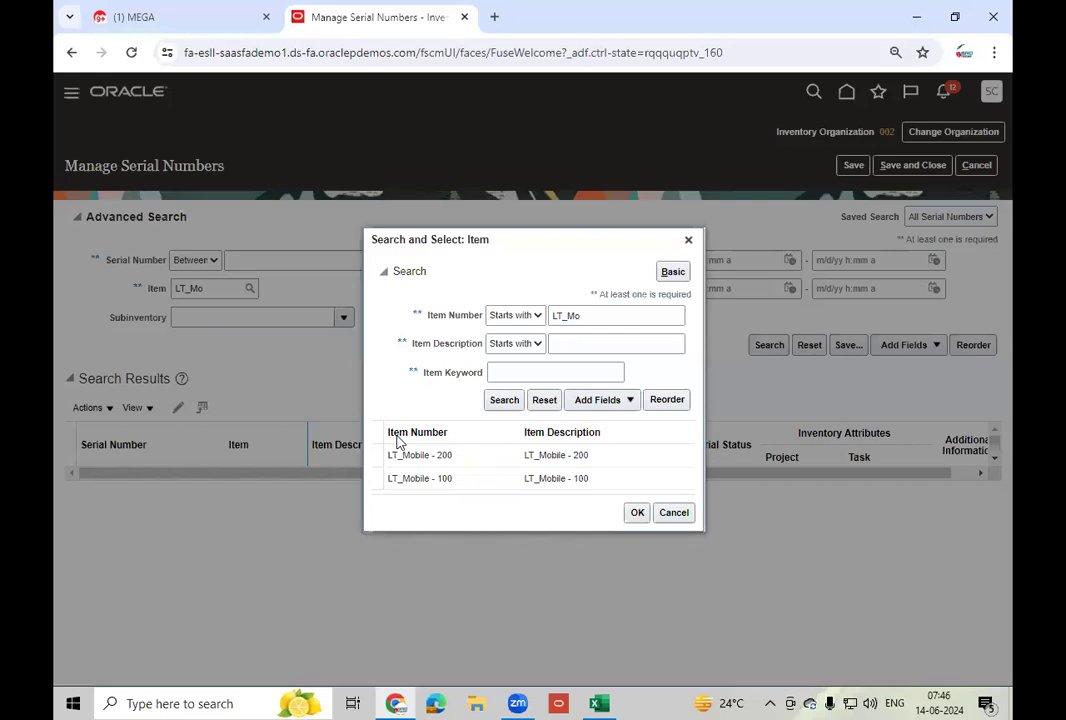
{"action": "left_click", "coordinate": [474, 459]}
{"action": "left_click", "coordinate": [637, 514]}
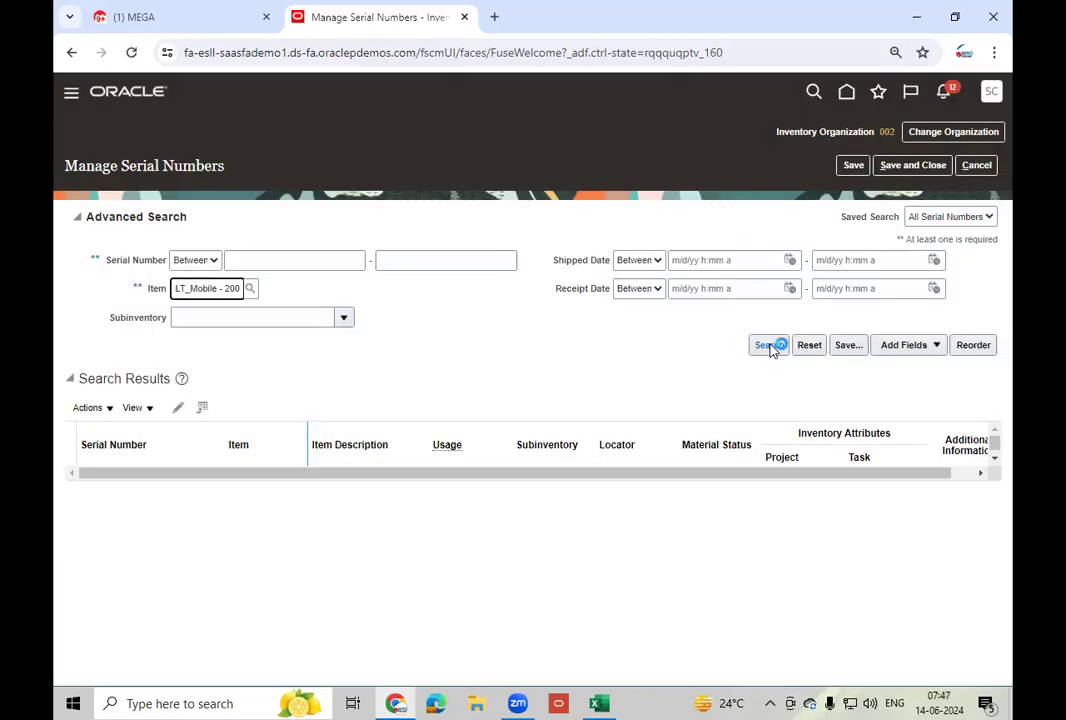
{"action": "left_click", "coordinate": [769, 345]}
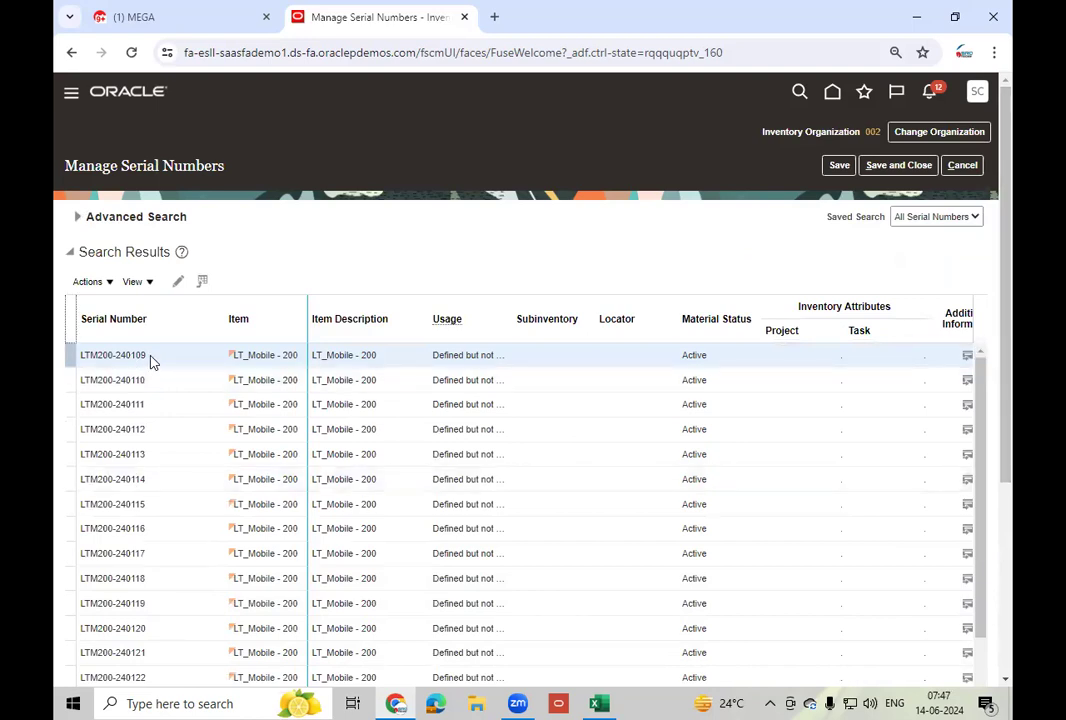
- Review the LT_Mobile - 200 serial numbers, then cancel back to the Inventory Management overview
{"action": "scroll", "coordinate": [157, 575], "scroll_direction": "down", "scroll_amount": 3}
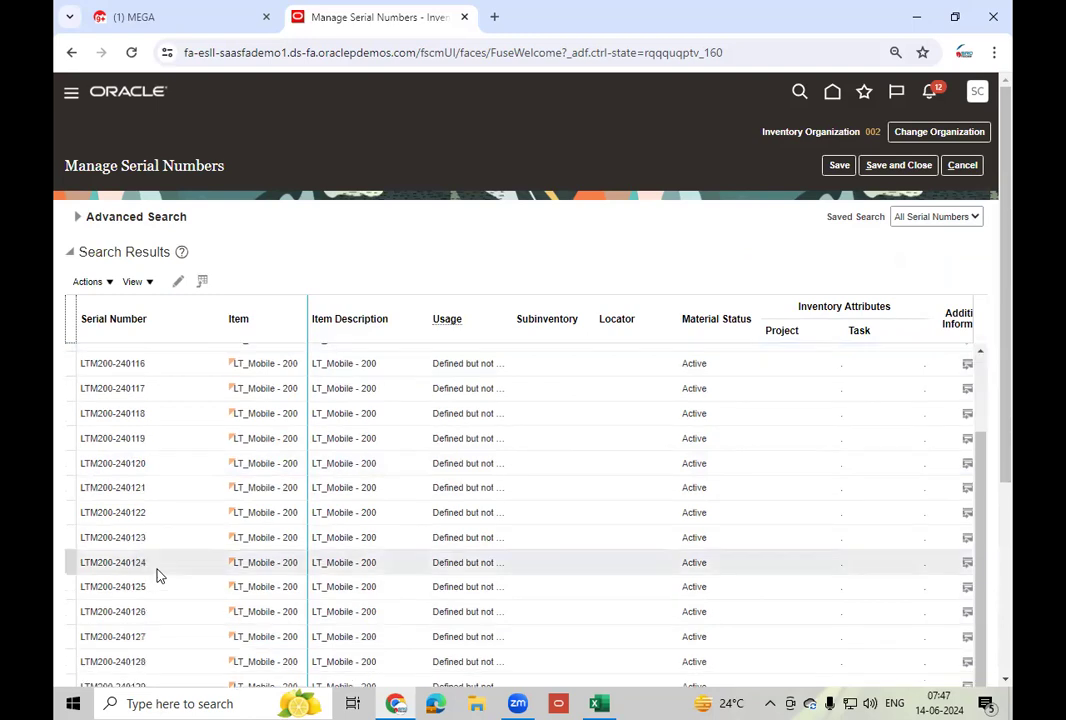
{"action": "scroll", "coordinate": [157, 575], "scroll_direction": "down", "scroll_amount": 5}
{"action": "scroll", "coordinate": [156, 570], "scroll_direction": "down", "scroll_amount": 10}
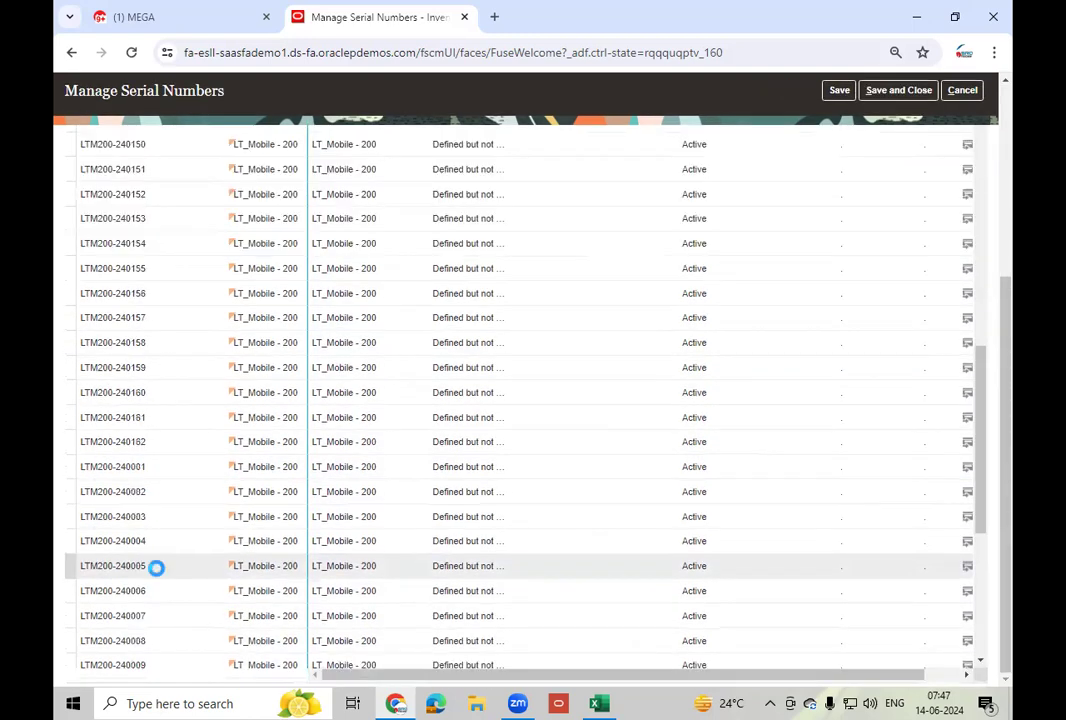
{"action": "scroll", "coordinate": [157, 575], "scroll_direction": "down", "scroll_amount": 4}
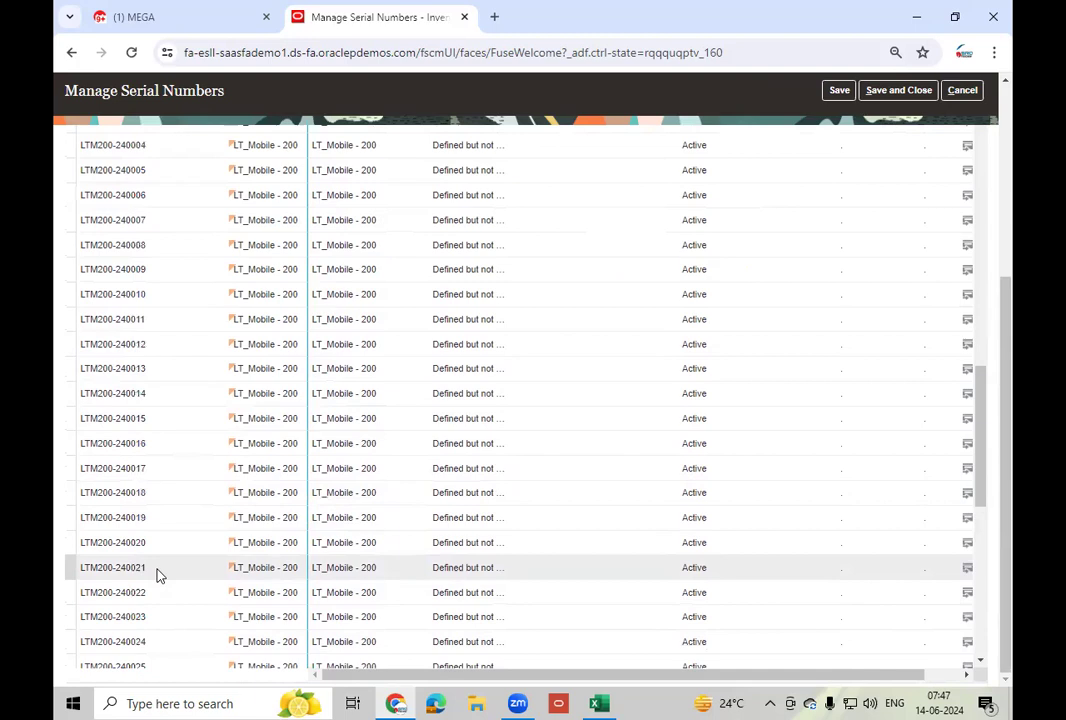
{"action": "scroll", "coordinate": [157, 575], "scroll_direction": "down", "scroll_amount": 7}
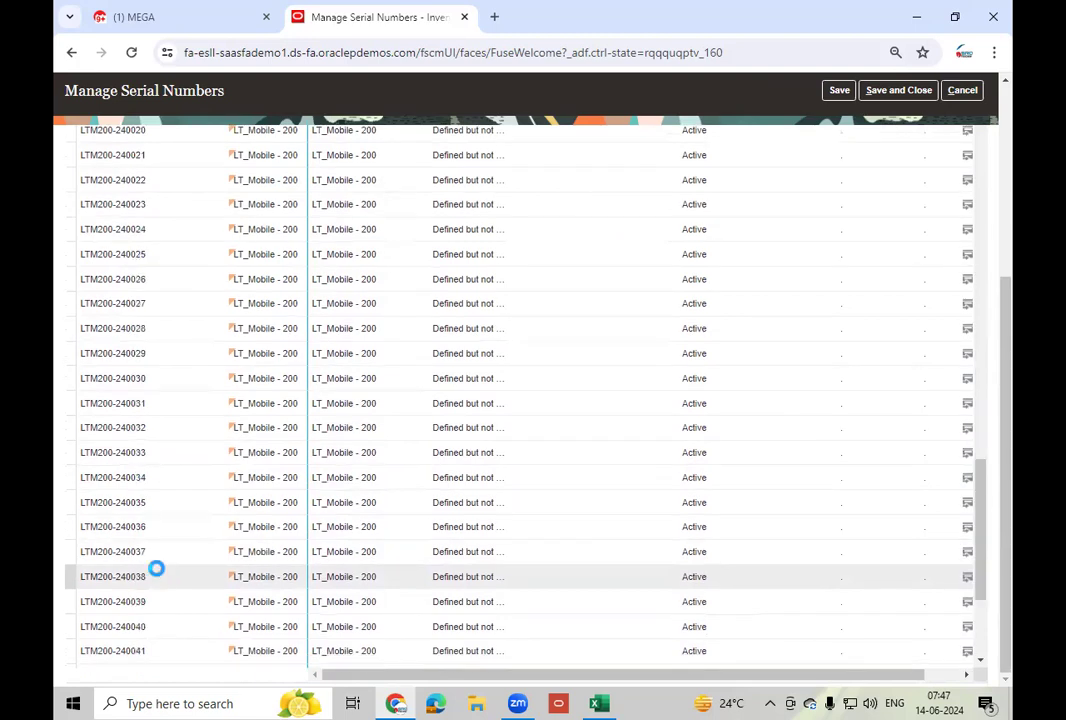
{"action": "scroll", "coordinate": [157, 572], "scroll_direction": "down", "scroll_amount": 12}
{"action": "scroll", "coordinate": [157, 572], "scroll_direction": "down", "scroll_amount": 4}
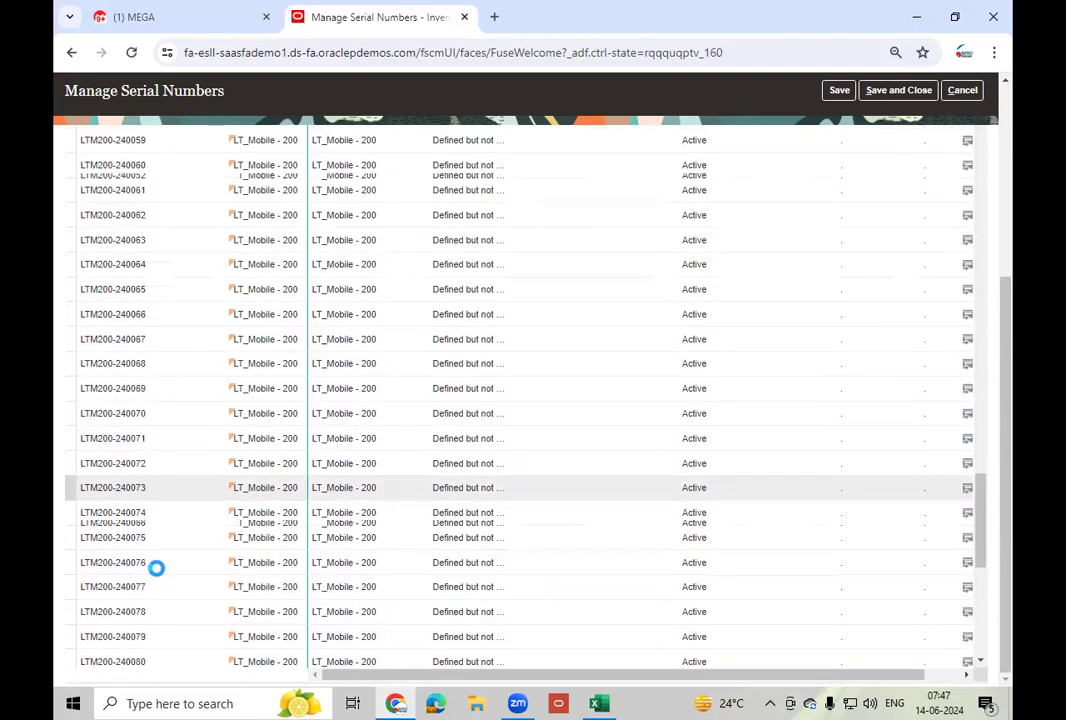
{"action": "scroll", "coordinate": [157, 568], "scroll_direction": "down", "scroll_amount": 8}
{"action": "scroll", "coordinate": [157, 568], "scroll_direction": "down", "scroll_amount": 2}
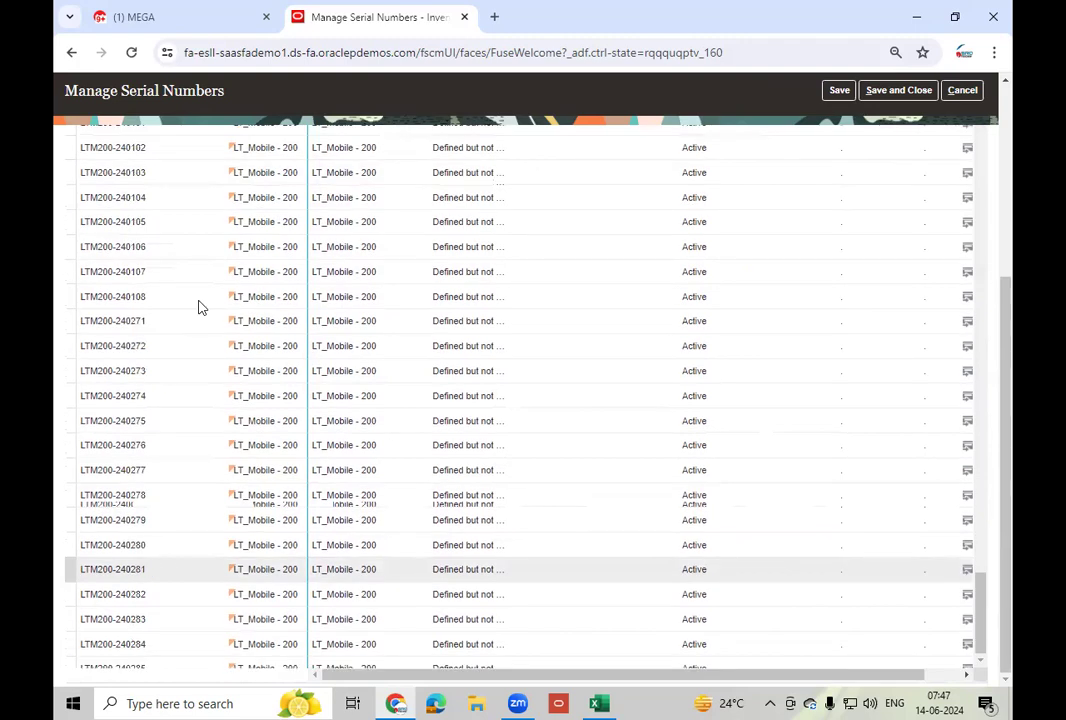
{"action": "scroll", "coordinate": [224, 540], "scroll_direction": "down", "scroll_amount": 3}
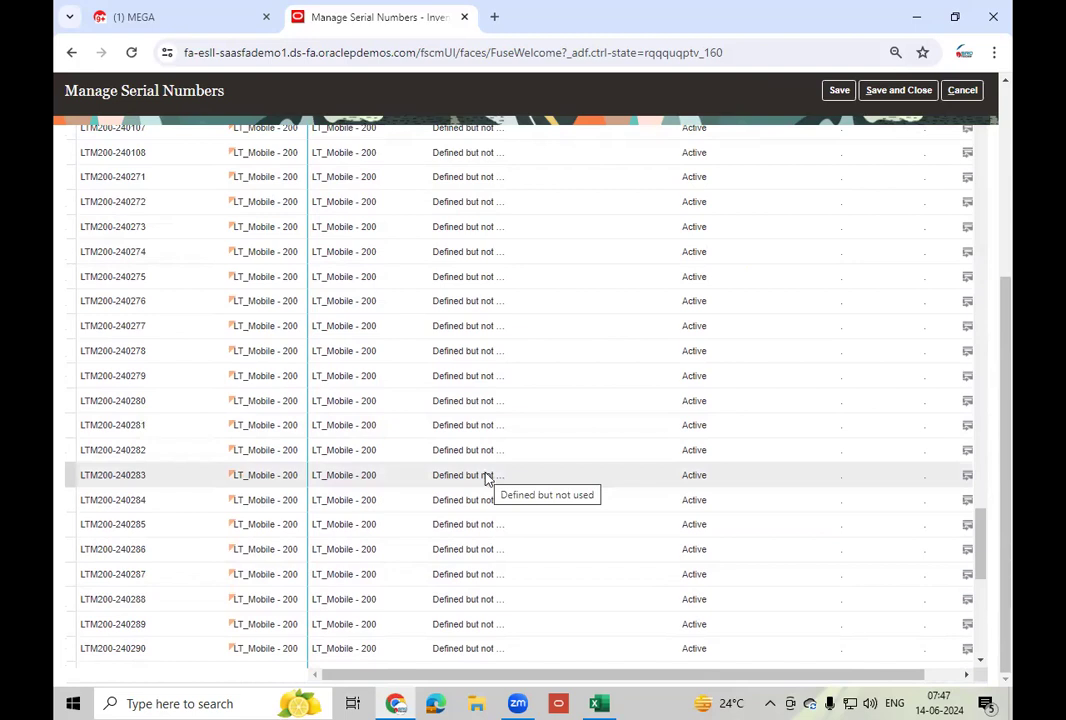
{"action": "scroll", "coordinate": [487, 472], "scroll_direction": "up", "scroll_amount": 10}
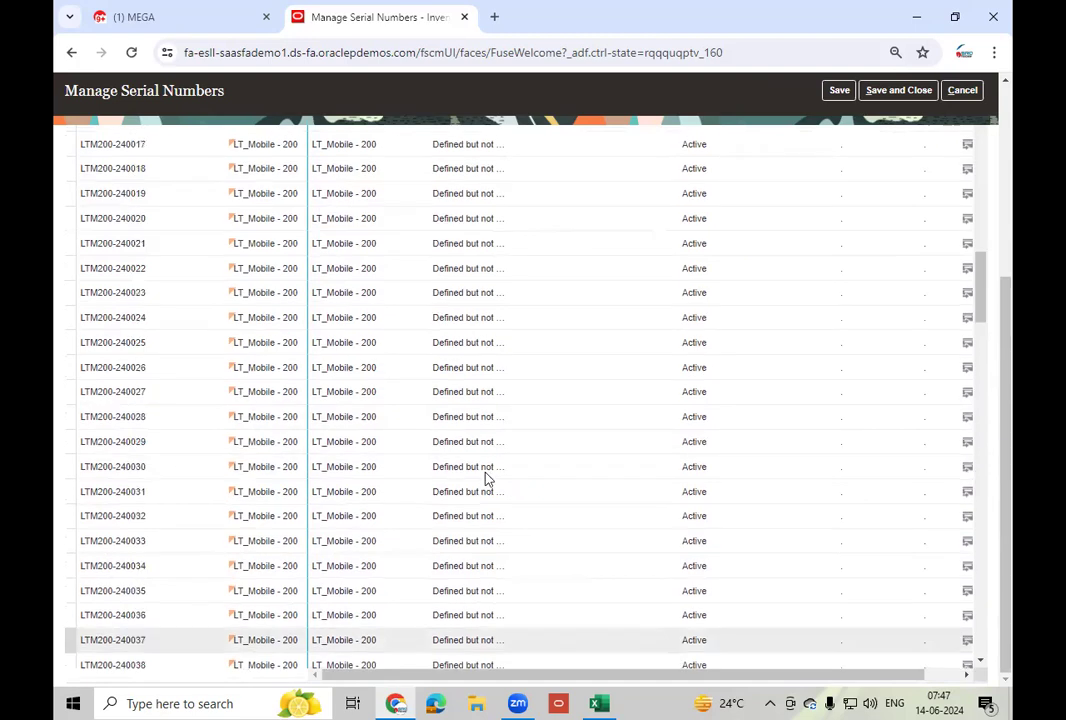
{"action": "scroll", "coordinate": [487, 472], "scroll_direction": "up", "scroll_amount": 10}
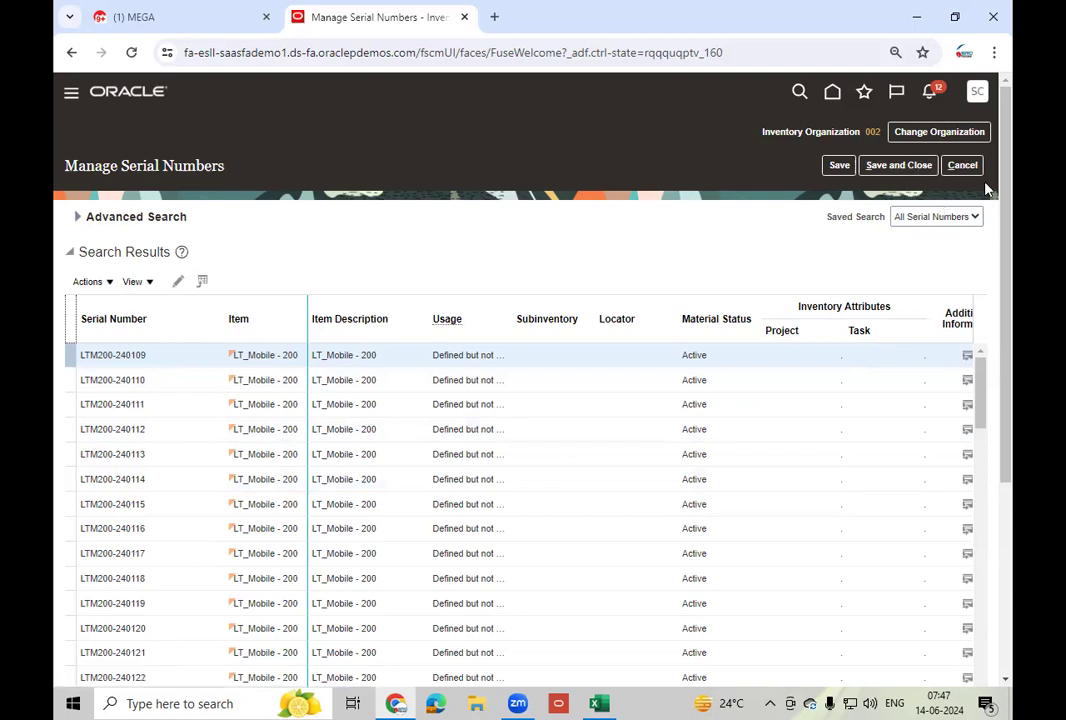
{"action": "left_click", "coordinate": [962, 165]}
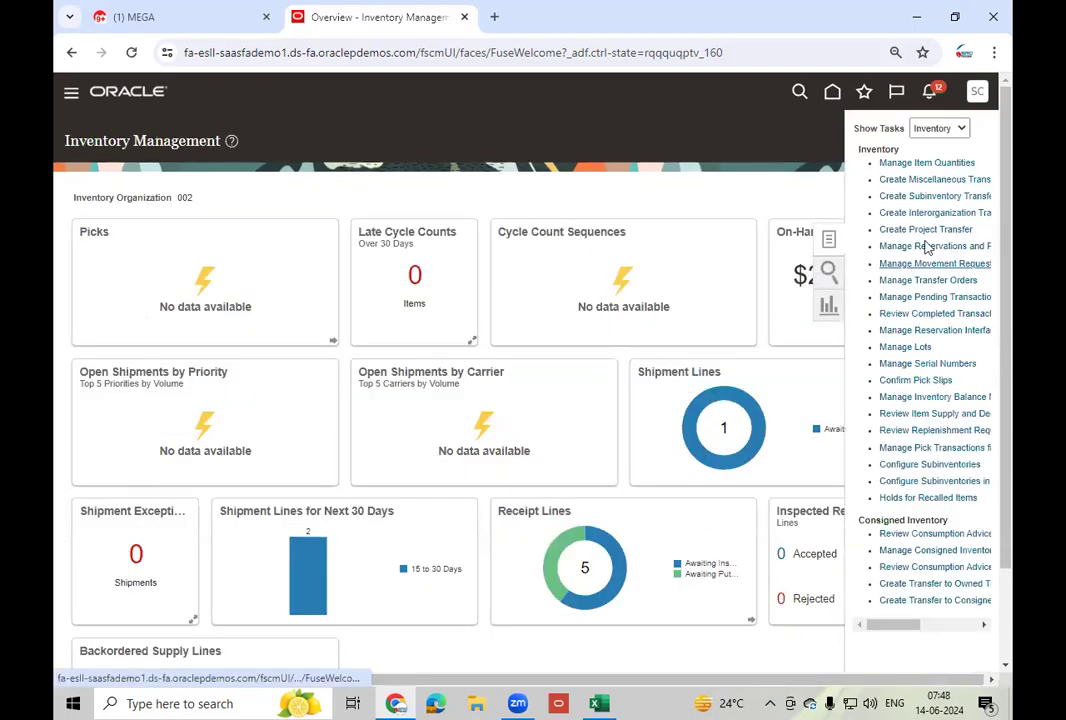
- Start a Miscellaneous Receipt transaction with Use Current Item Cost set to Yes
{"action": "left_click", "coordinate": [934, 179]}
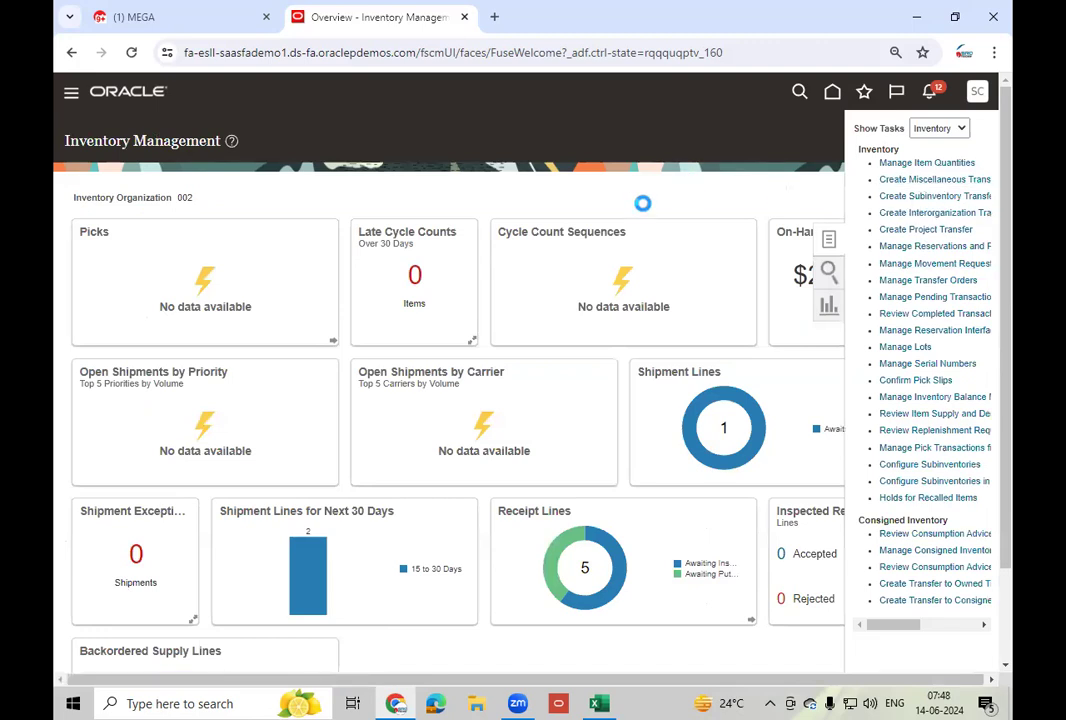
{"action": "left_click", "coordinate": [478, 279]}
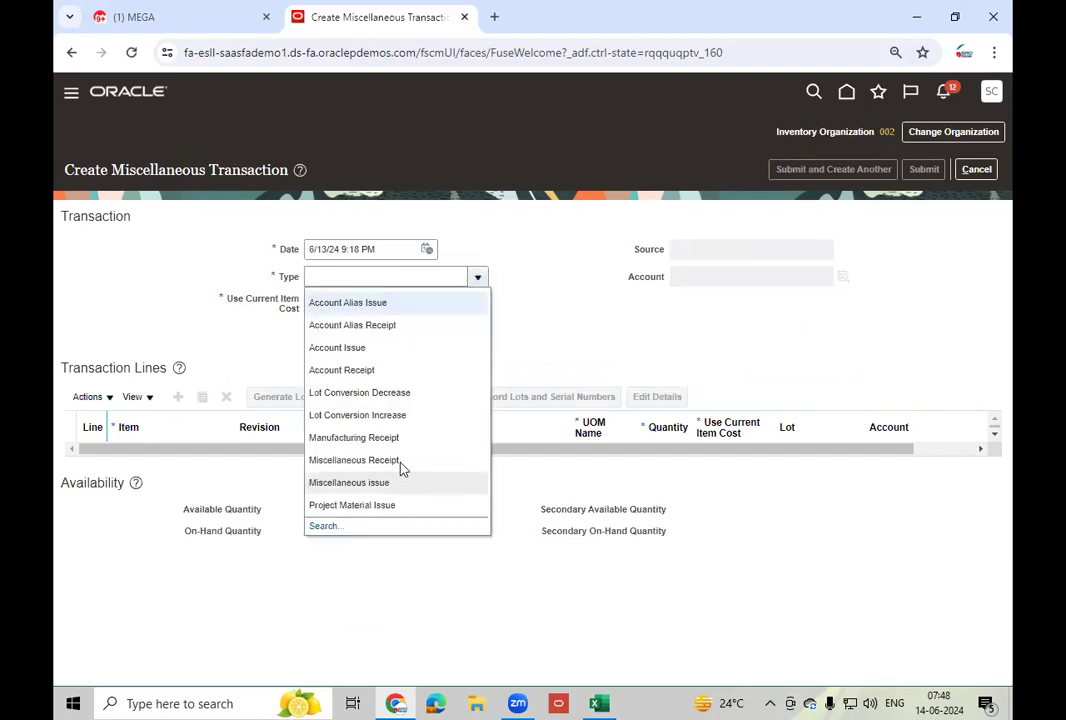
{"action": "left_click", "coordinate": [396, 482]}
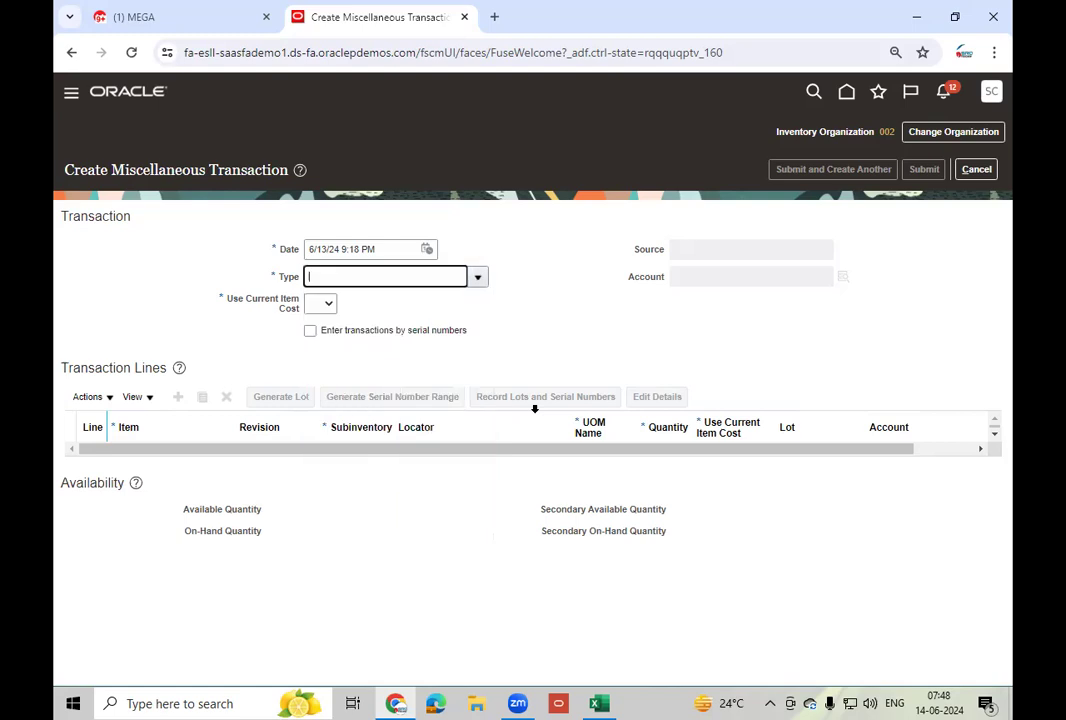
{"action": "left_click", "coordinate": [328, 304]}
{"action": "left_click", "coordinate": [318, 344]}
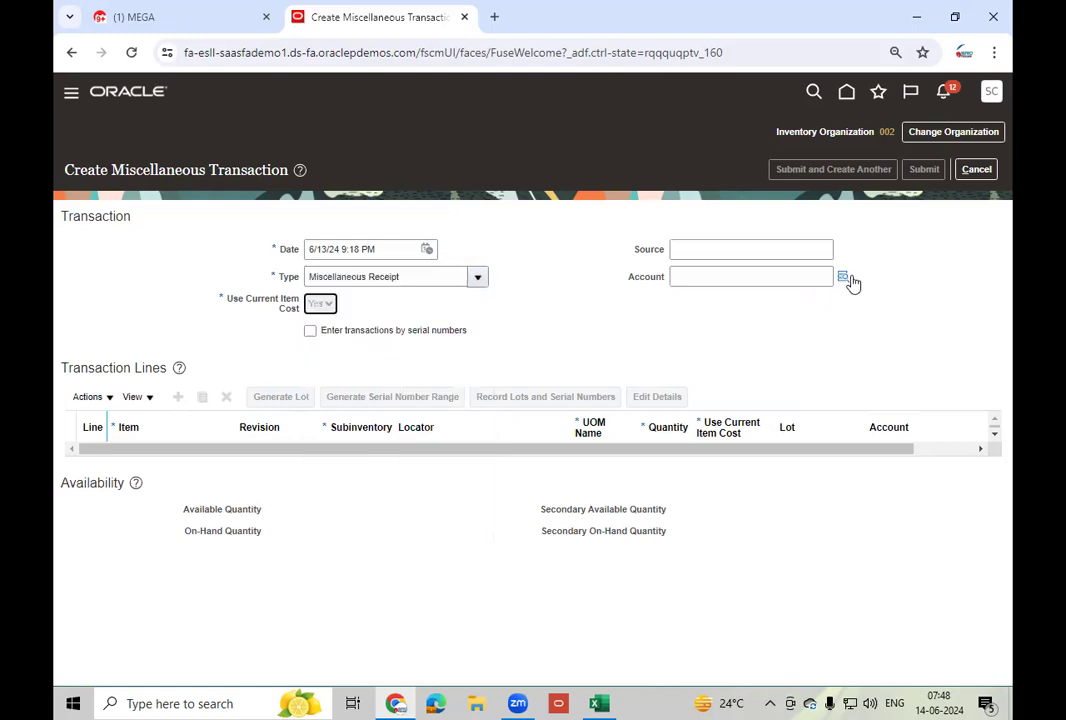
- Set the account to 101.10.11104.000.000.000 using natural account 11104 HDFC Account
{"action": "left_click", "coordinate": [846, 275]}
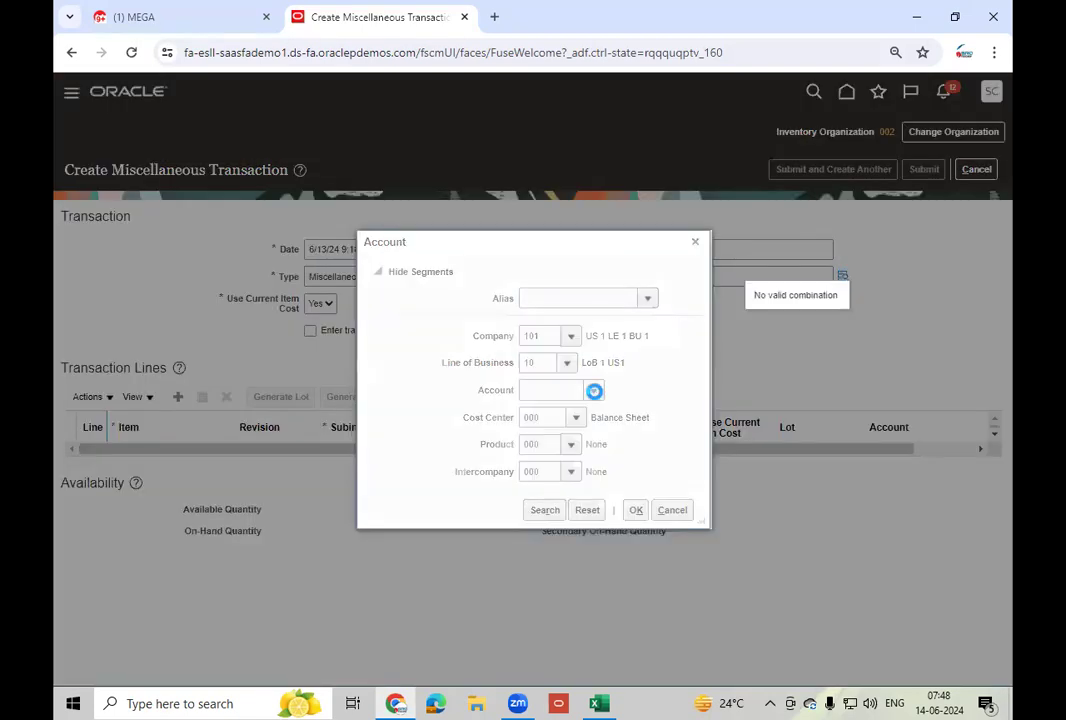
{"action": "left_click", "coordinate": [594, 390]}
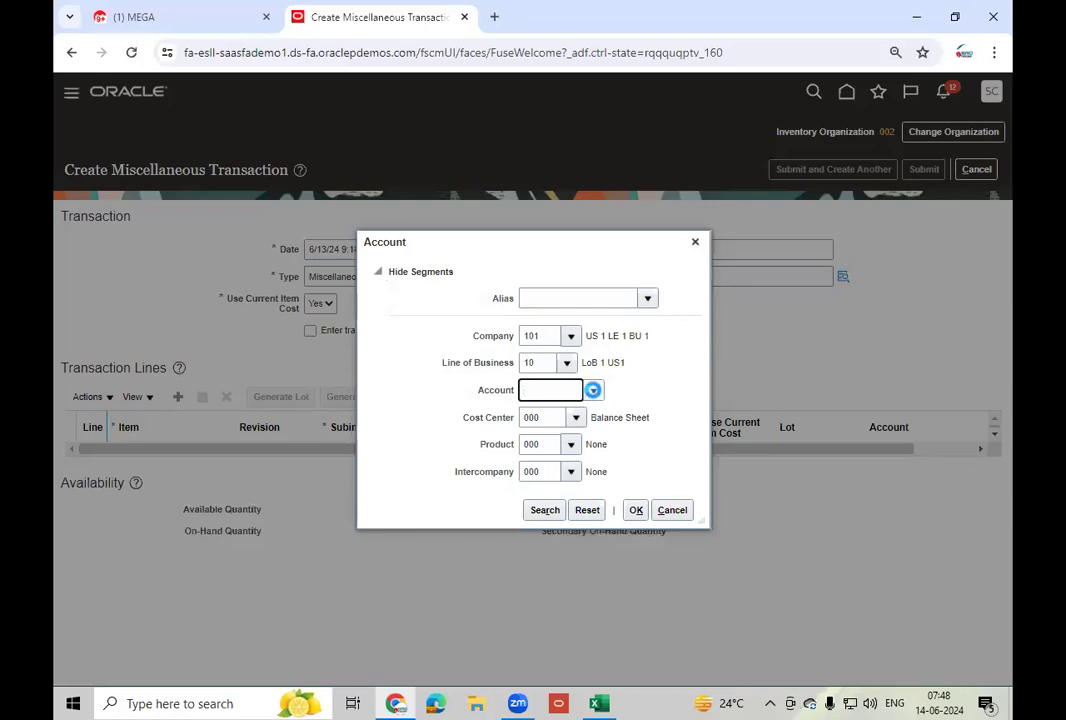
{"action": "left_click", "coordinate": [594, 391]}
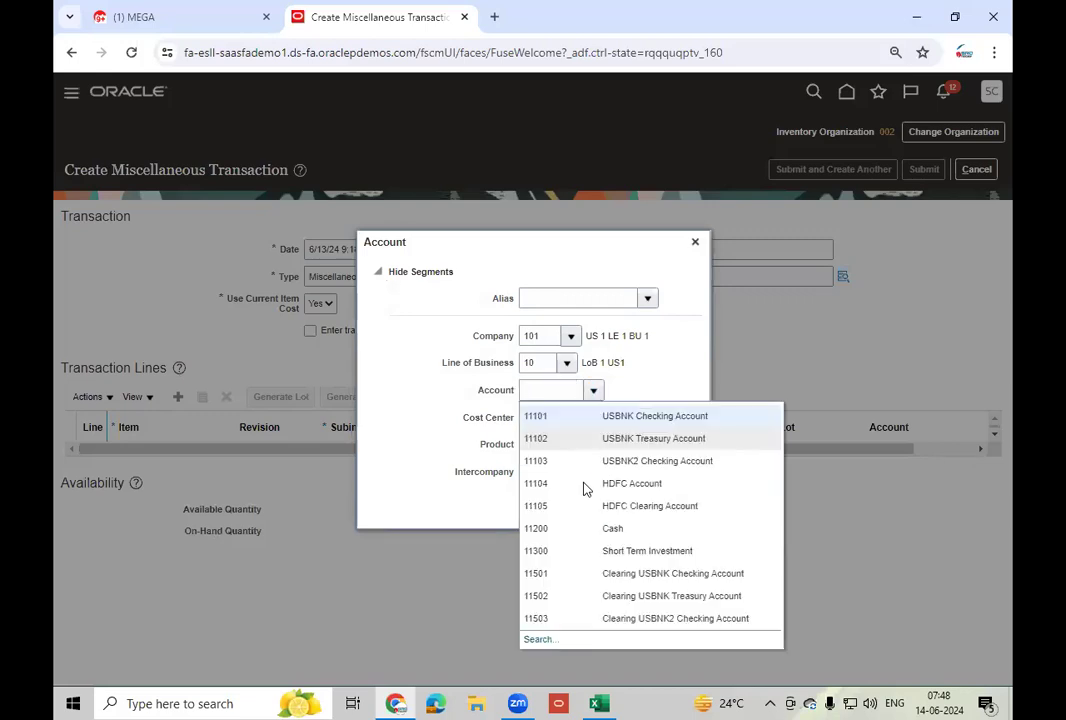
{"action": "left_click", "coordinate": [585, 485]}
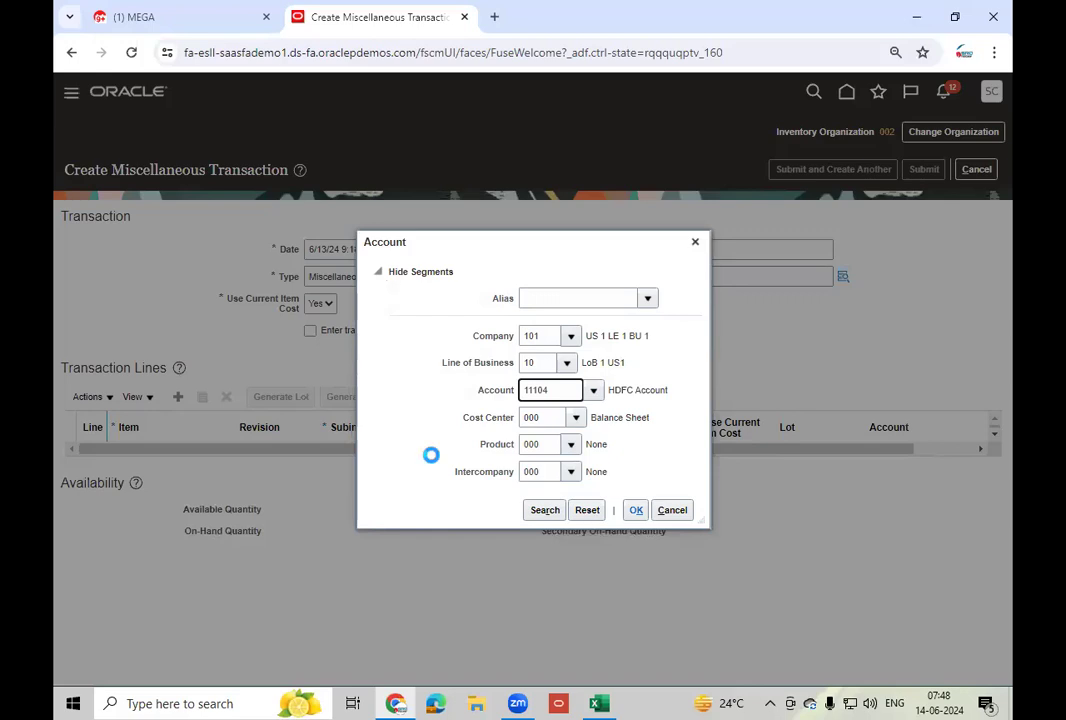
{"action": "left_click", "coordinate": [178, 398]}
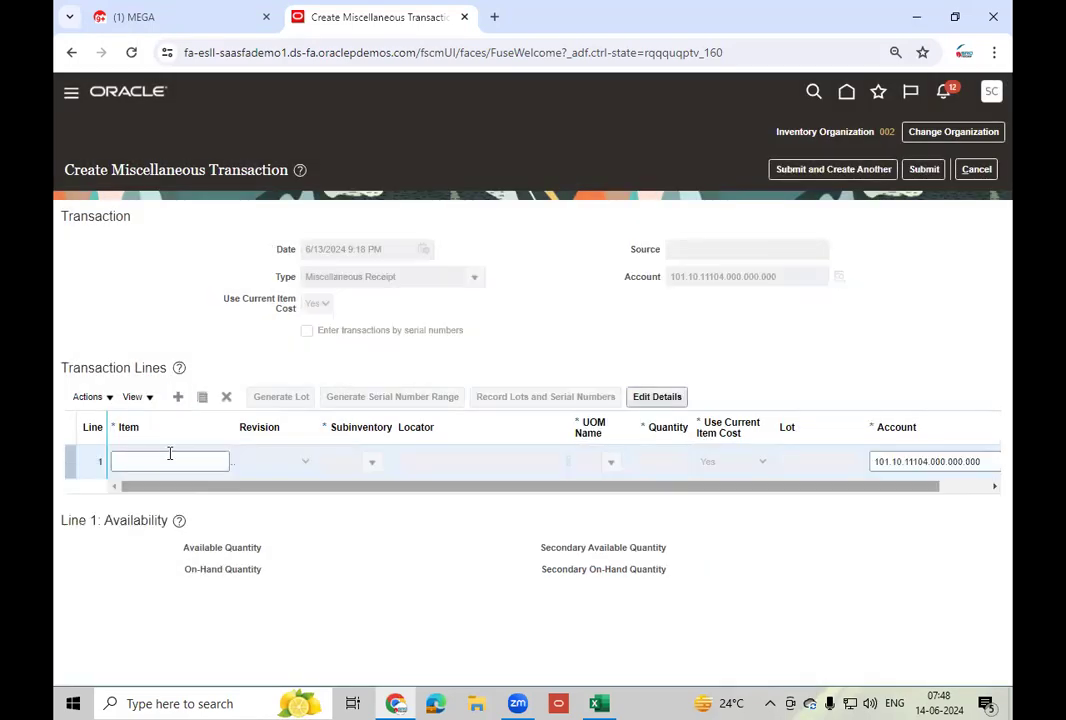
- Fill line 1 with item LT_Mobile - 100, subinventory Stores and quantity 25
{"action": "left_click", "coordinate": [170, 460]}
{"action": "type", "text": "LT_Mo"}
{"action": "left_click", "coordinate": [228, 482]}
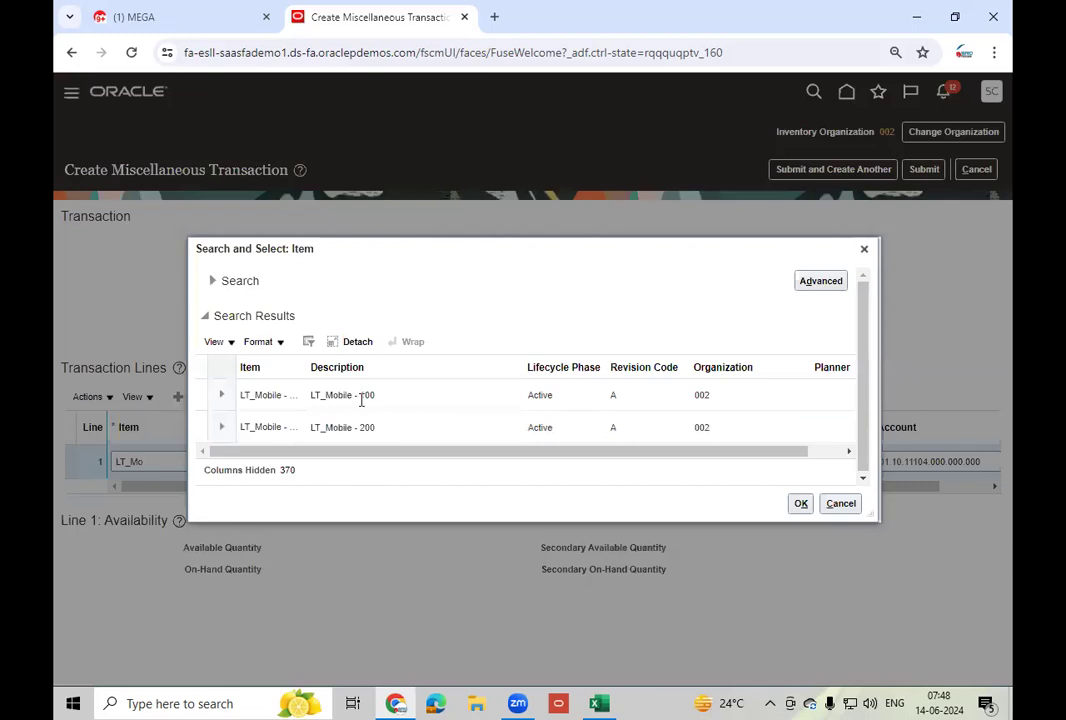
{"action": "left_click", "coordinate": [801, 504]}
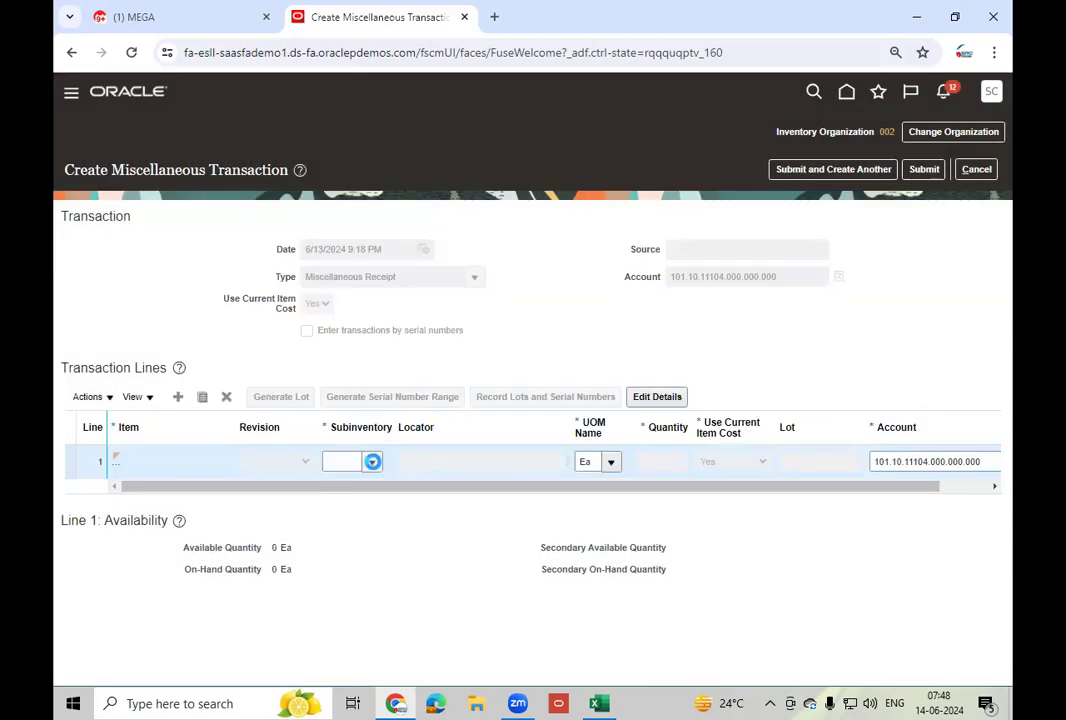
{"action": "left_click", "coordinate": [372, 461]}
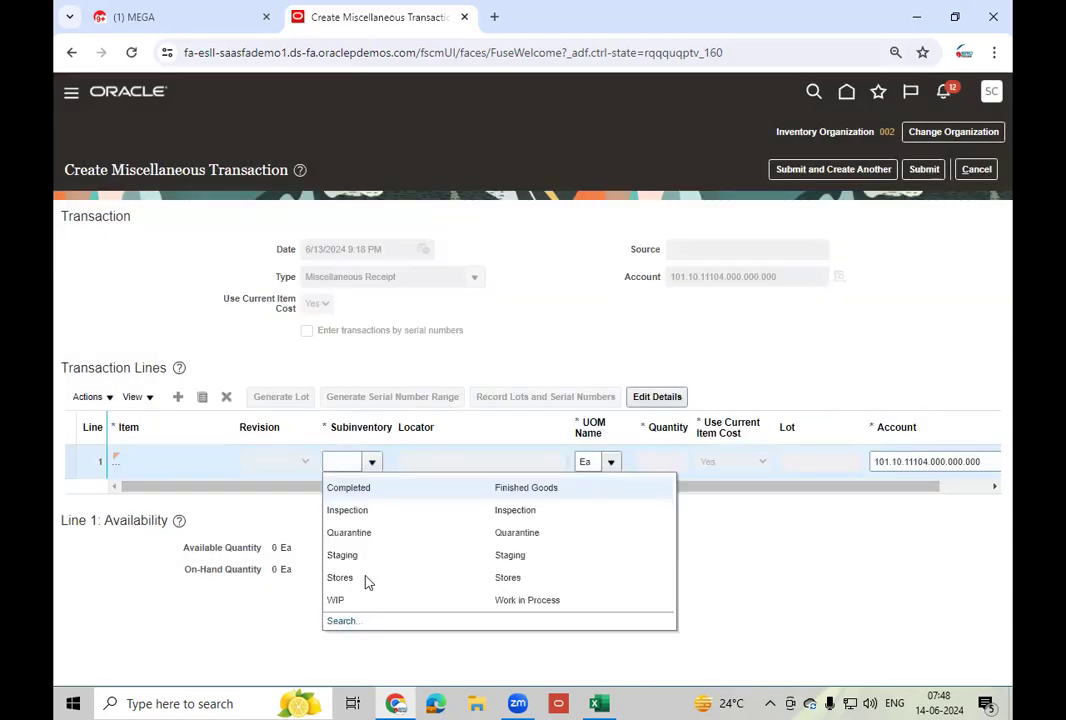
{"action": "left_click", "coordinate": [366, 579]}
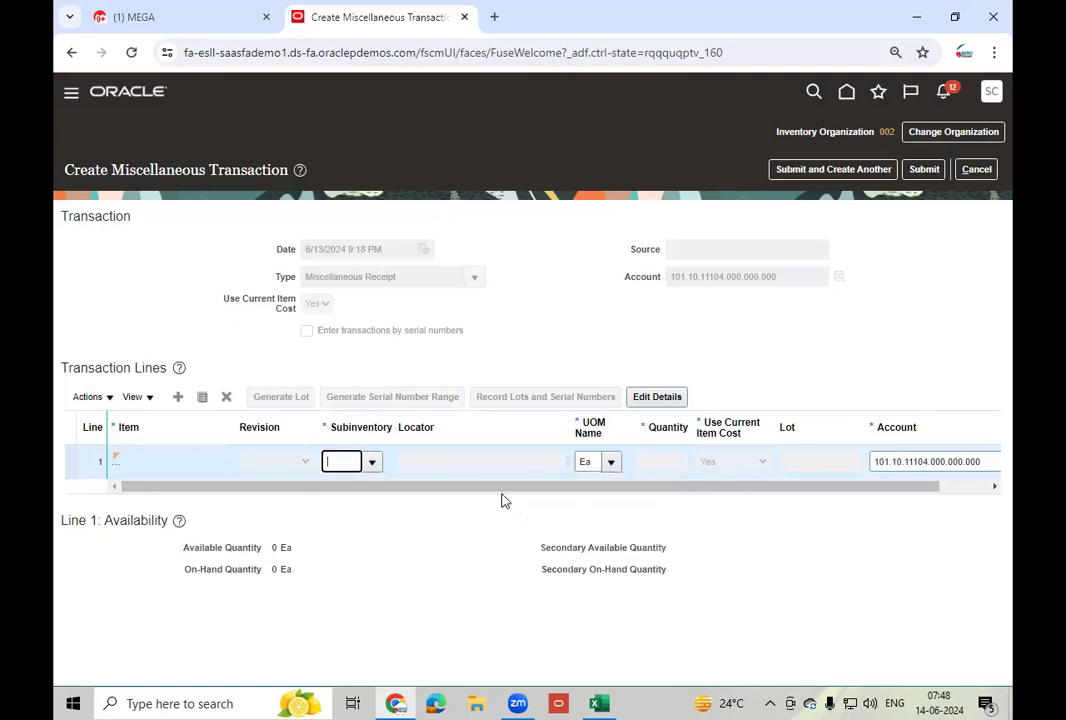
{"action": "left_click", "coordinate": [663, 461]}
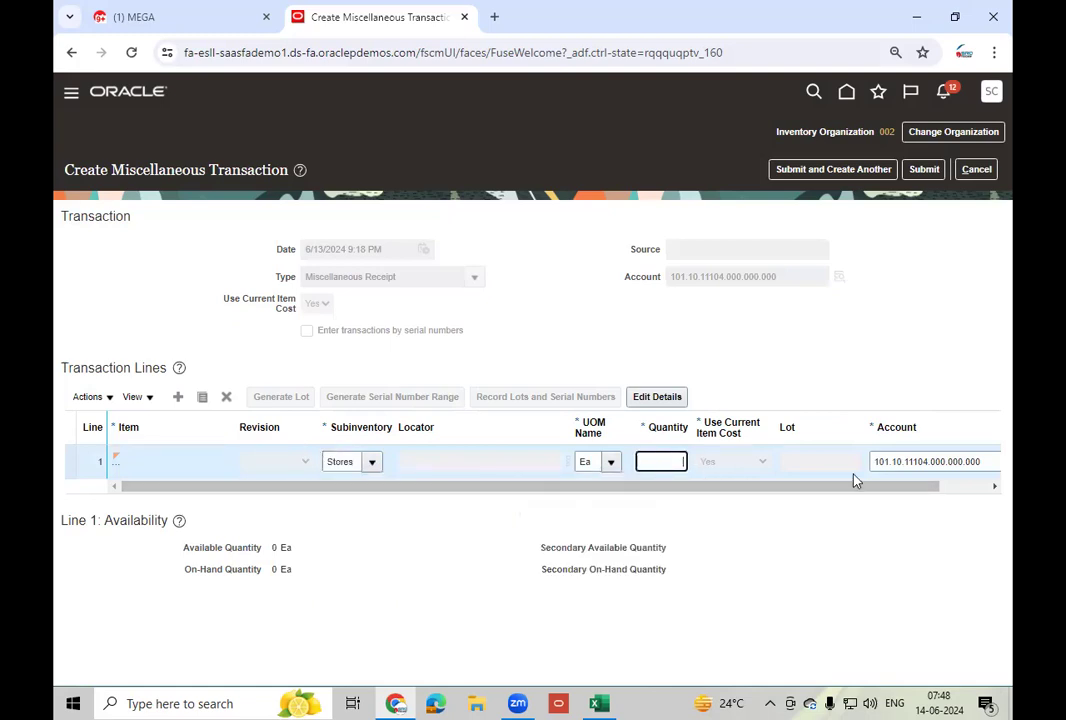
{"action": "type", "text": "25"}
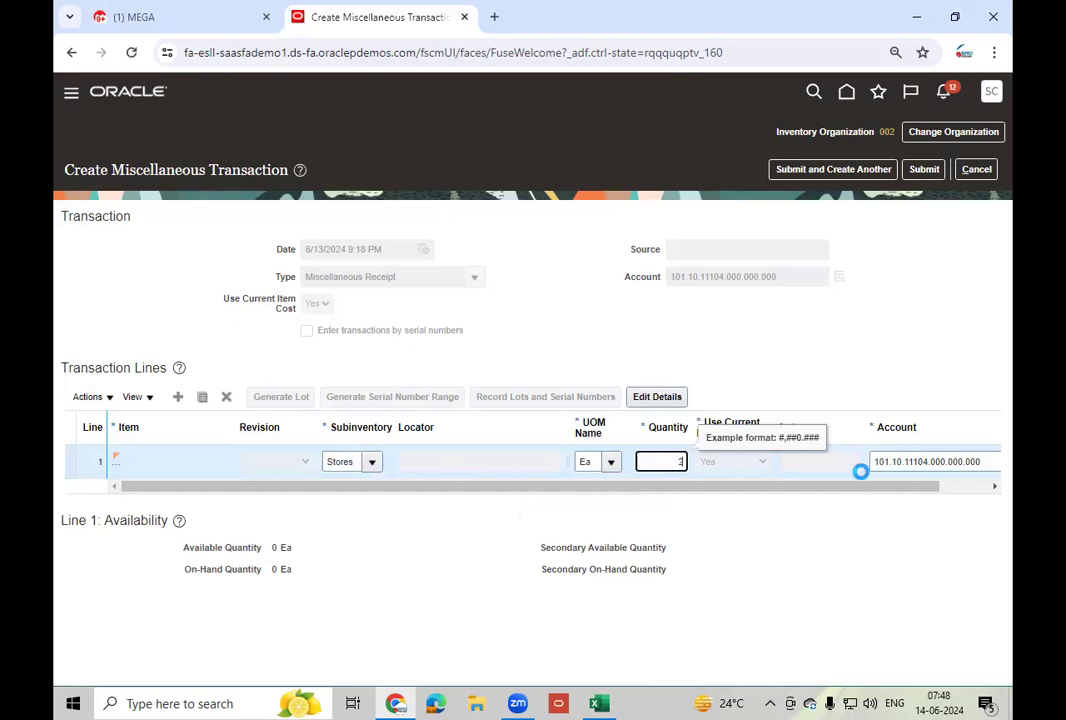
{"action": "key", "text": "Tab"}
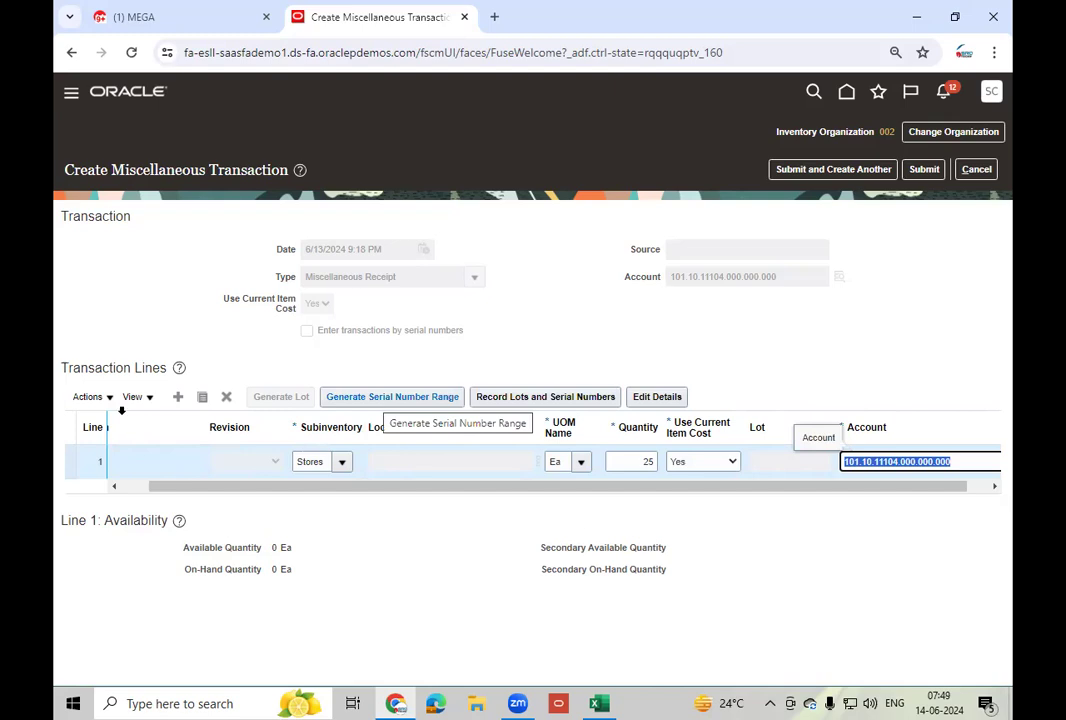
- Browse the Transaction Lines column list under View > Columns
{"action": "left_click", "coordinate": [150, 397]}
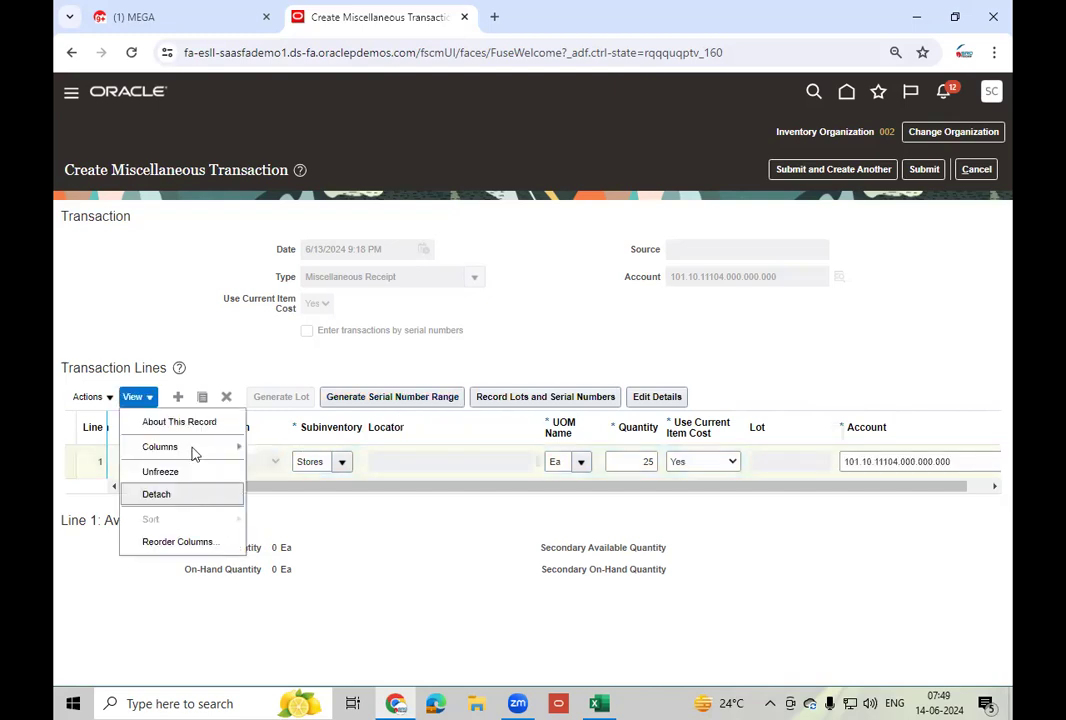
{"action": "left_click", "coordinate": [193, 449]}
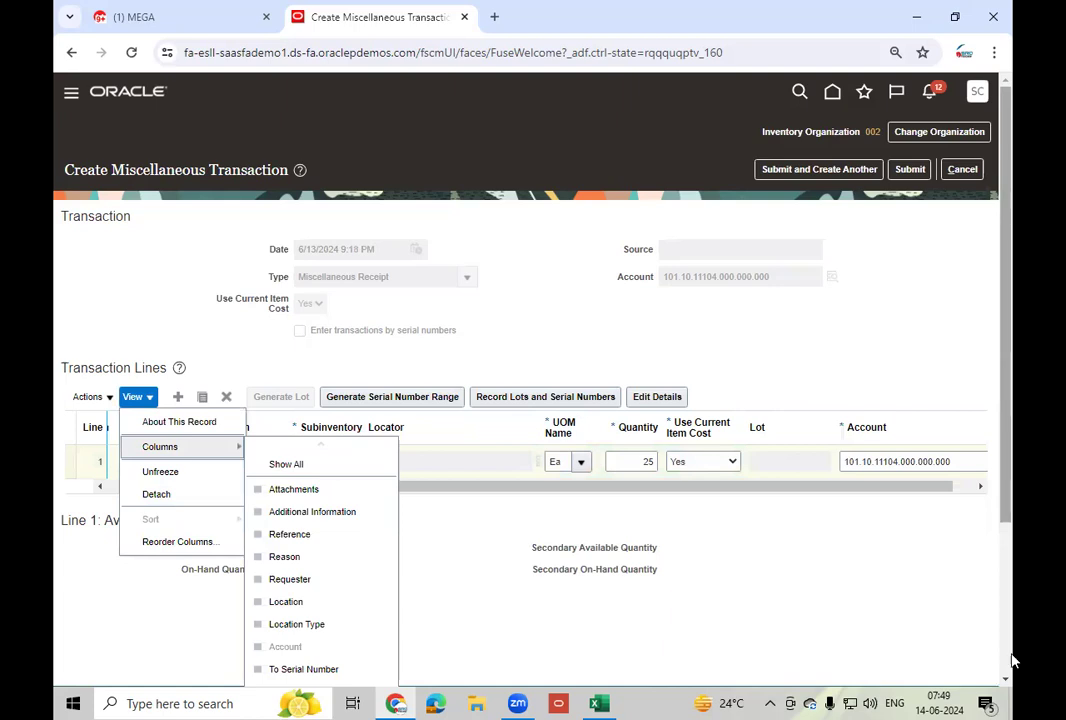
{"action": "scroll", "coordinate": [1010, 658], "scroll_direction": "down", "scroll_amount": 2}
{"action": "scroll", "coordinate": [308, 405], "scroll_direction": "down", "scroll_amount": 1}
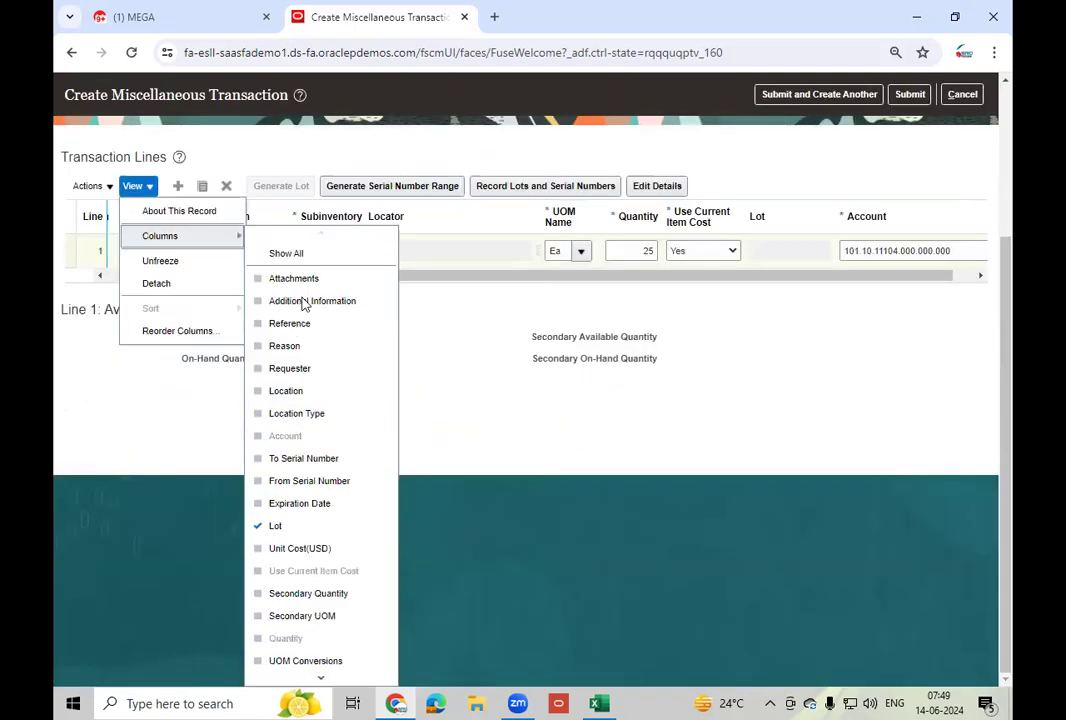
{"action": "left_click", "coordinate": [331, 682]}
{"action": "left_click", "coordinate": [331, 682]}
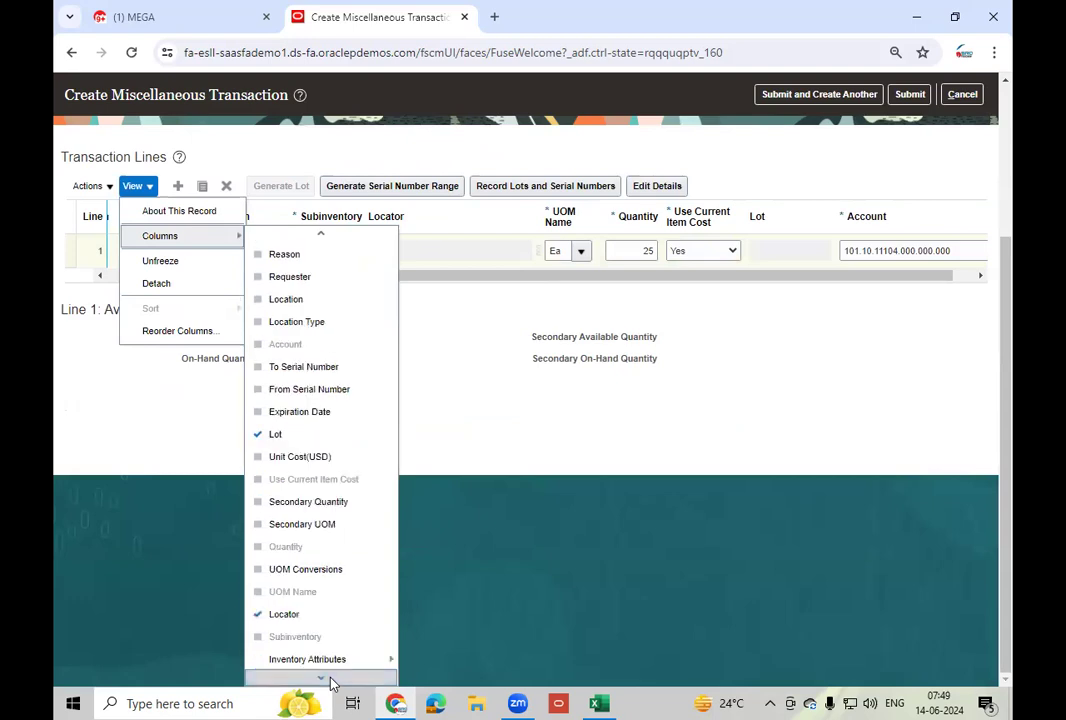
{"action": "left_click", "coordinate": [331, 682]}
{"action": "left_click", "coordinate": [331, 682]}
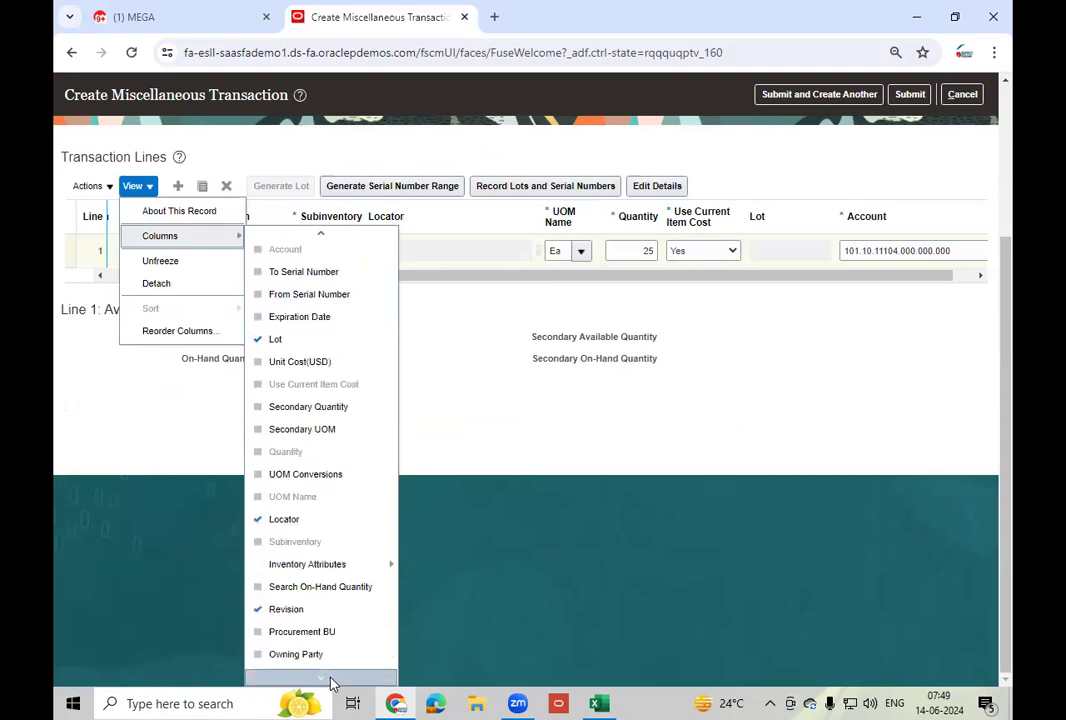
{"action": "left_click", "coordinate": [331, 682]}
{"action": "left_click", "coordinate": [331, 682]}
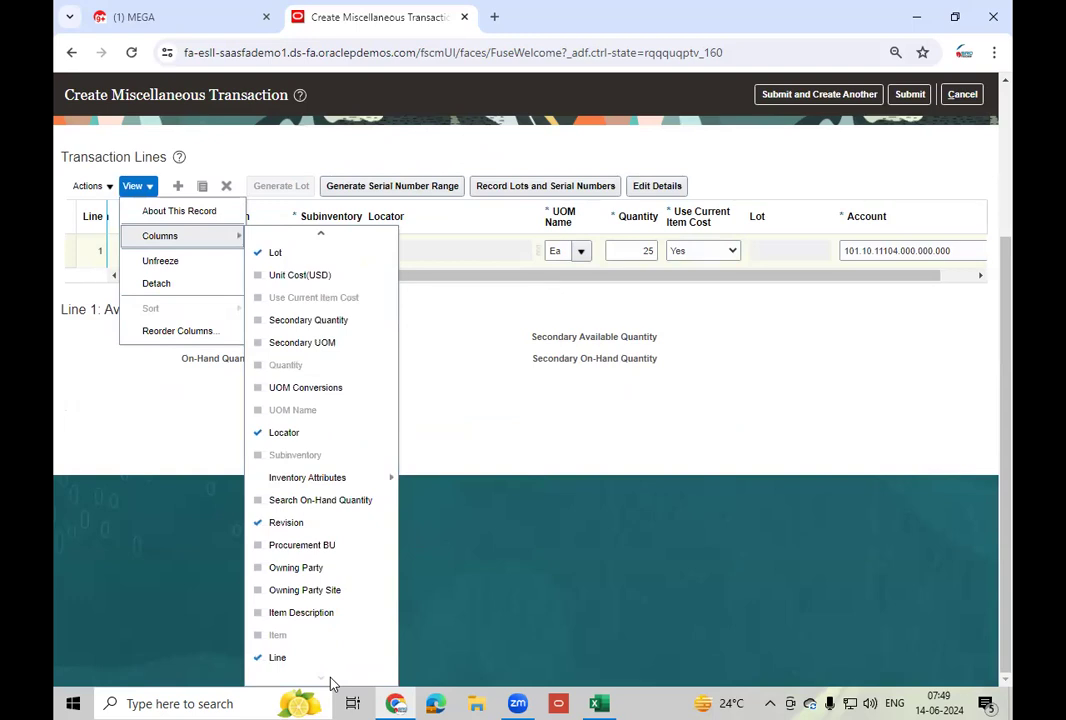
- Enable the From Serial Number column in the Transaction Lines table
{"action": "left_click", "coordinate": [365, 479]}
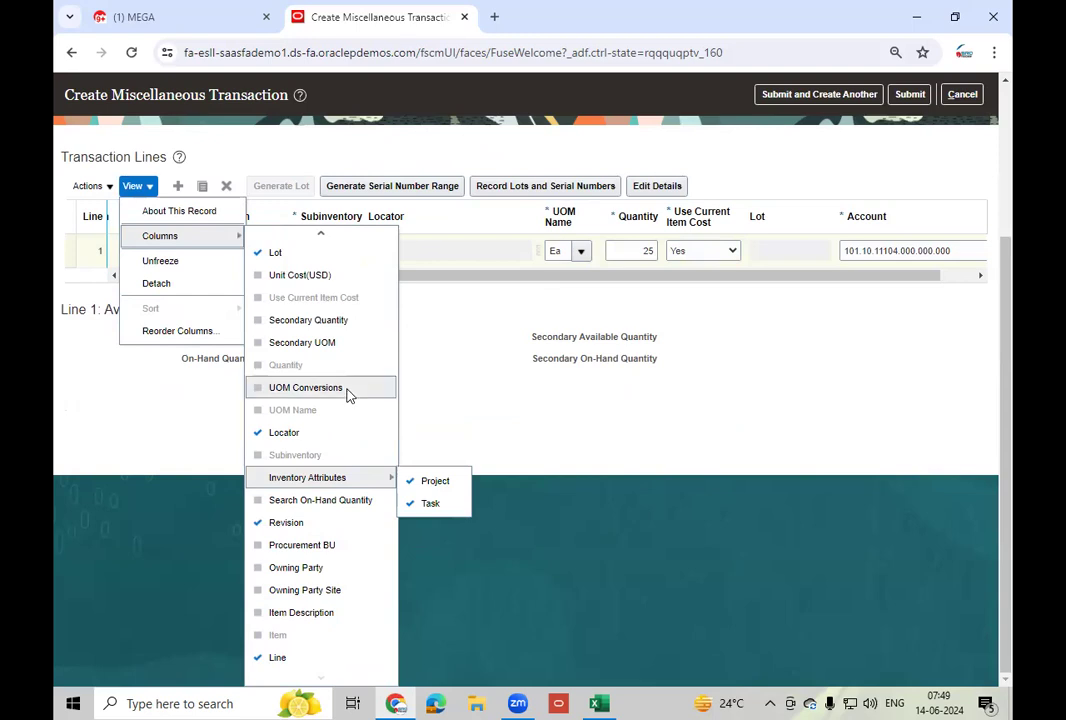
{"action": "scroll", "coordinate": [348, 395], "scroll_direction": "up", "scroll_amount": 3}
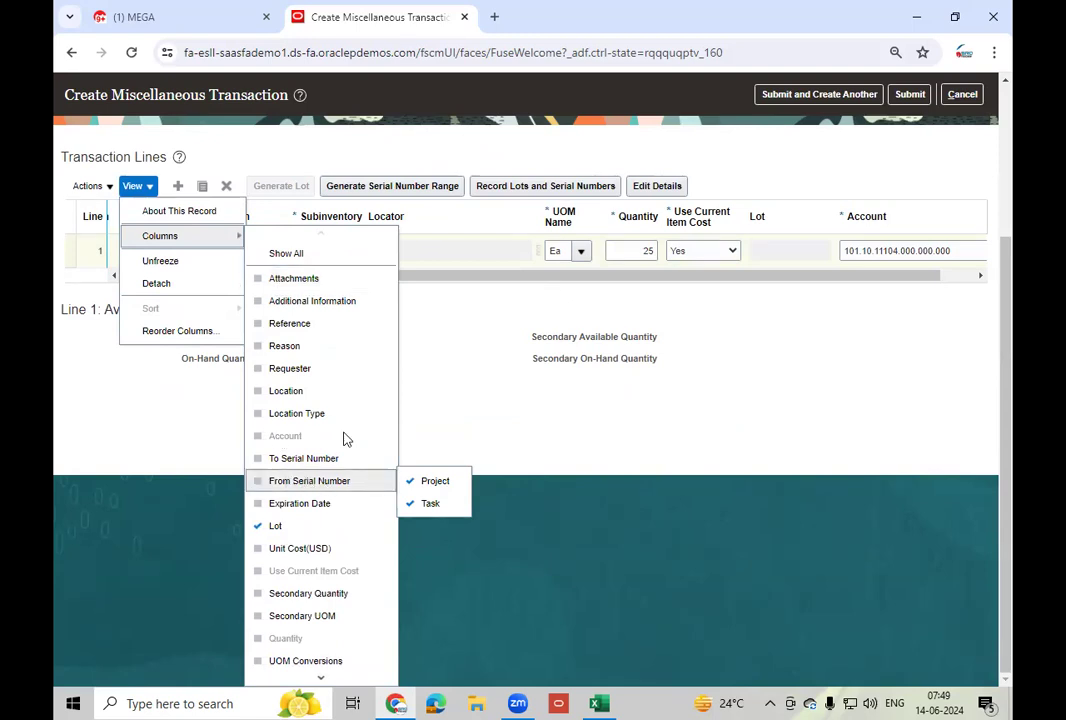
{"action": "scroll", "coordinate": [343, 438], "scroll_direction": "down", "scroll_amount": 3}
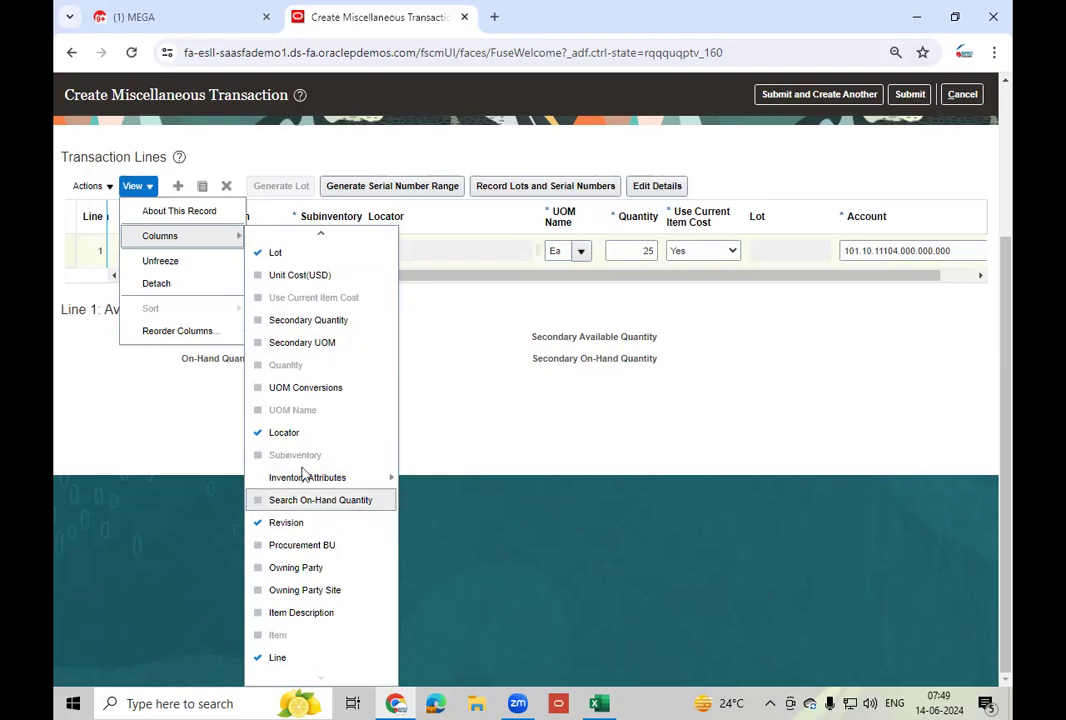
{"action": "scroll", "coordinate": [314, 390], "scroll_direction": "up", "scroll_amount": 3}
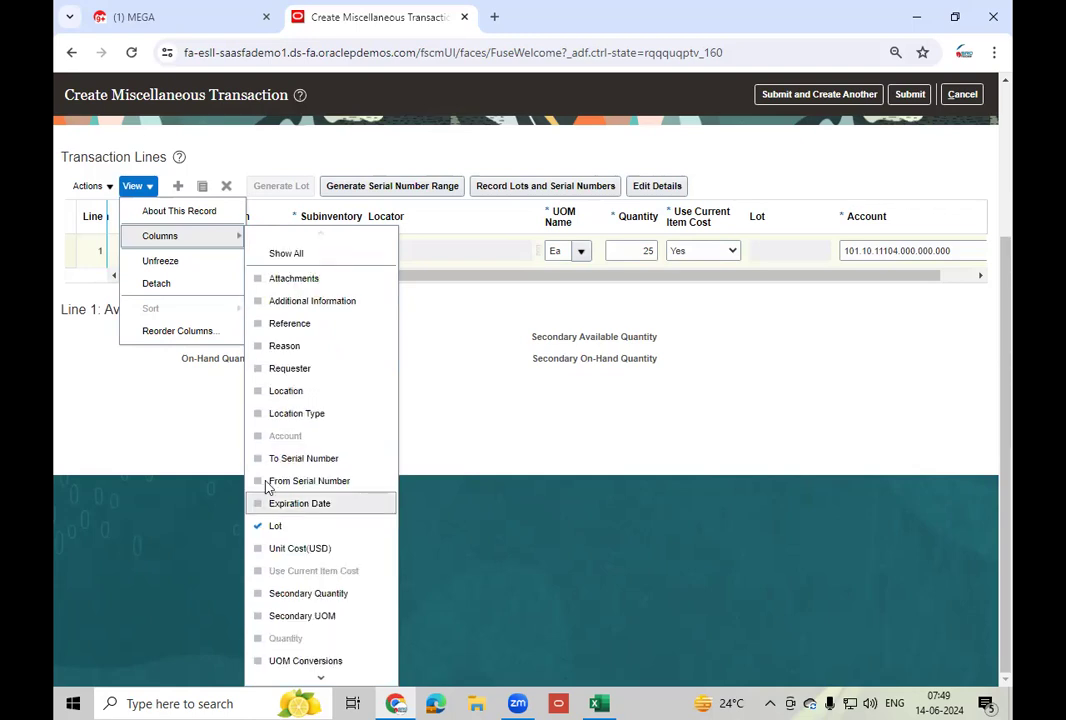
{"action": "left_click", "coordinate": [268, 487]}
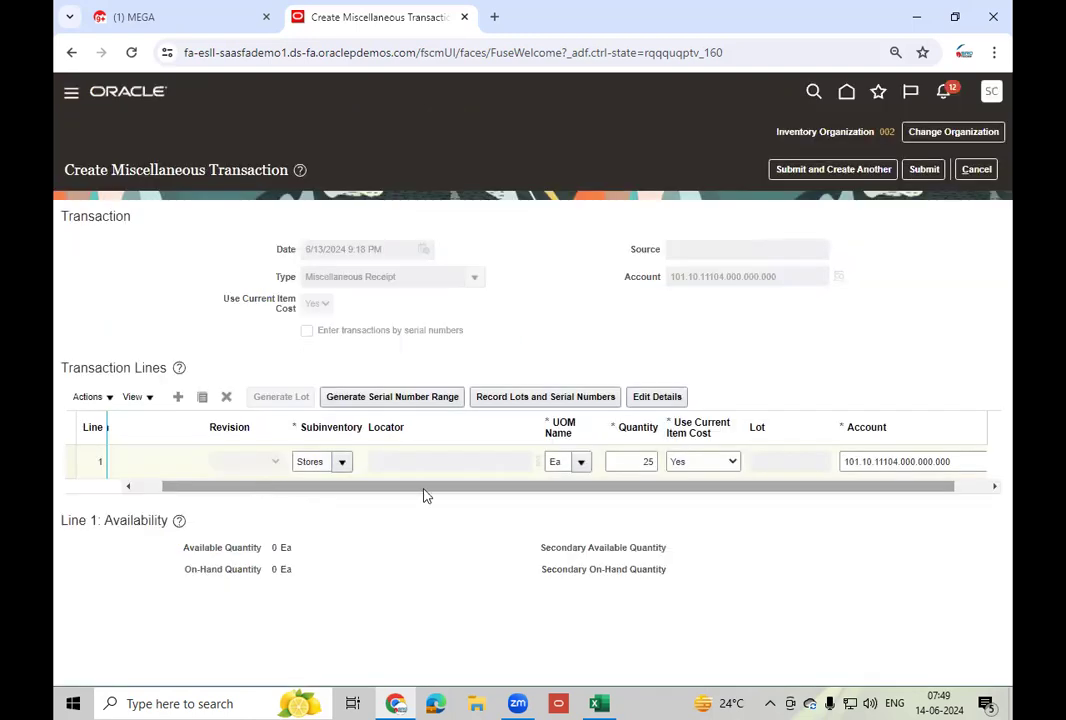
- Show the To Serial Number column in the Transaction Lines table
{"action": "left_click", "coordinate": [148, 401]}
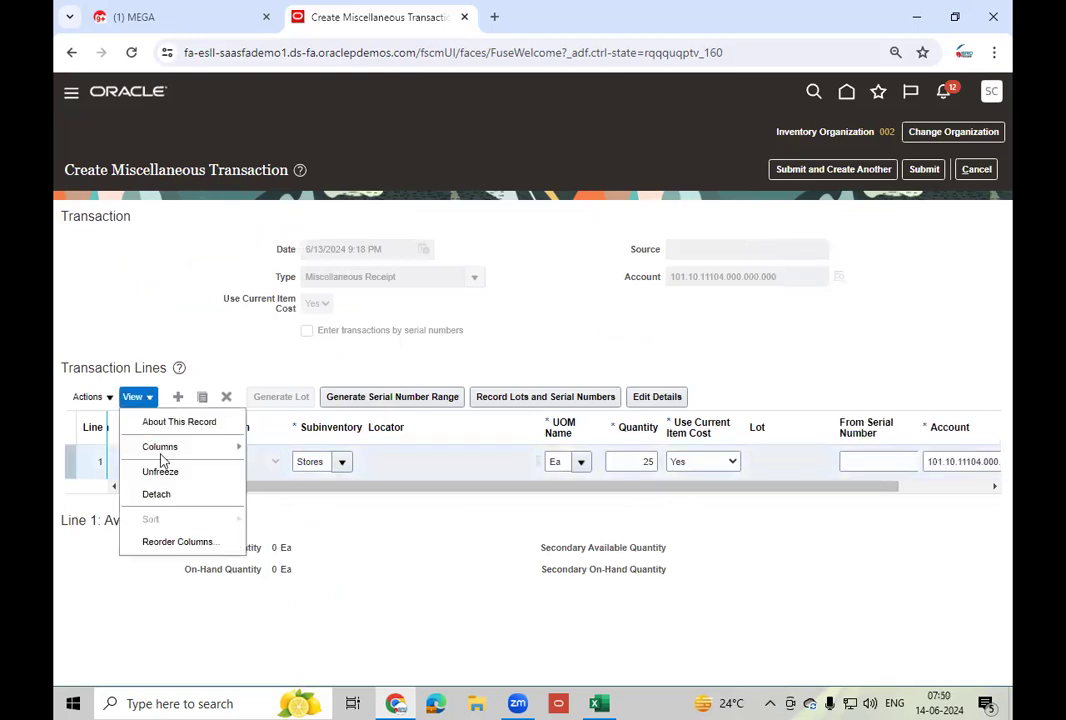
{"action": "mouse_move", "coordinate": [160, 449]}
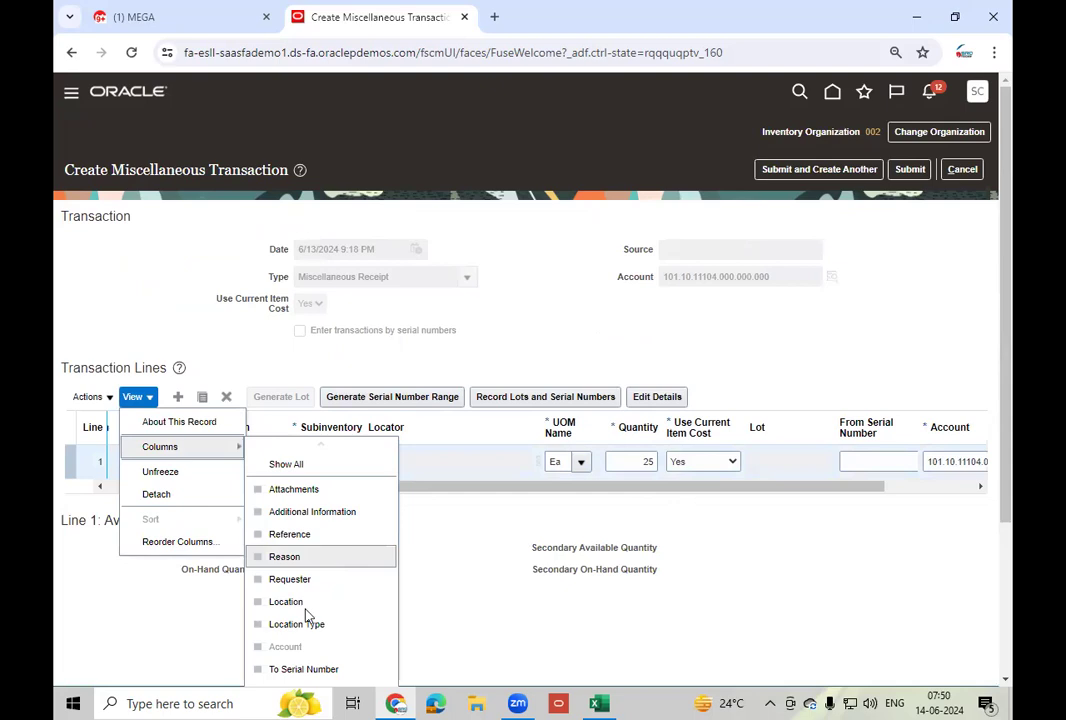
{"action": "scroll", "coordinate": [307, 610], "scroll_direction": "down", "scroll_amount": 3}
{"action": "left_click", "coordinate": [305, 503]}
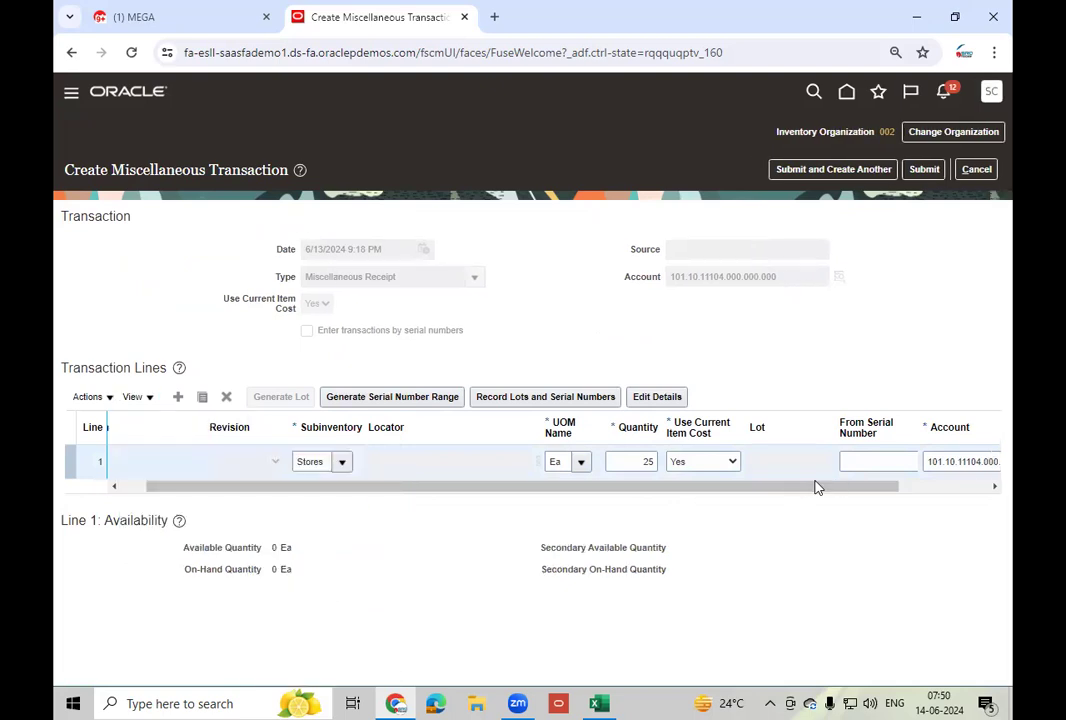
{"action": "left_click_drag", "start_coordinate": [816, 485], "coordinate": [904, 496]}
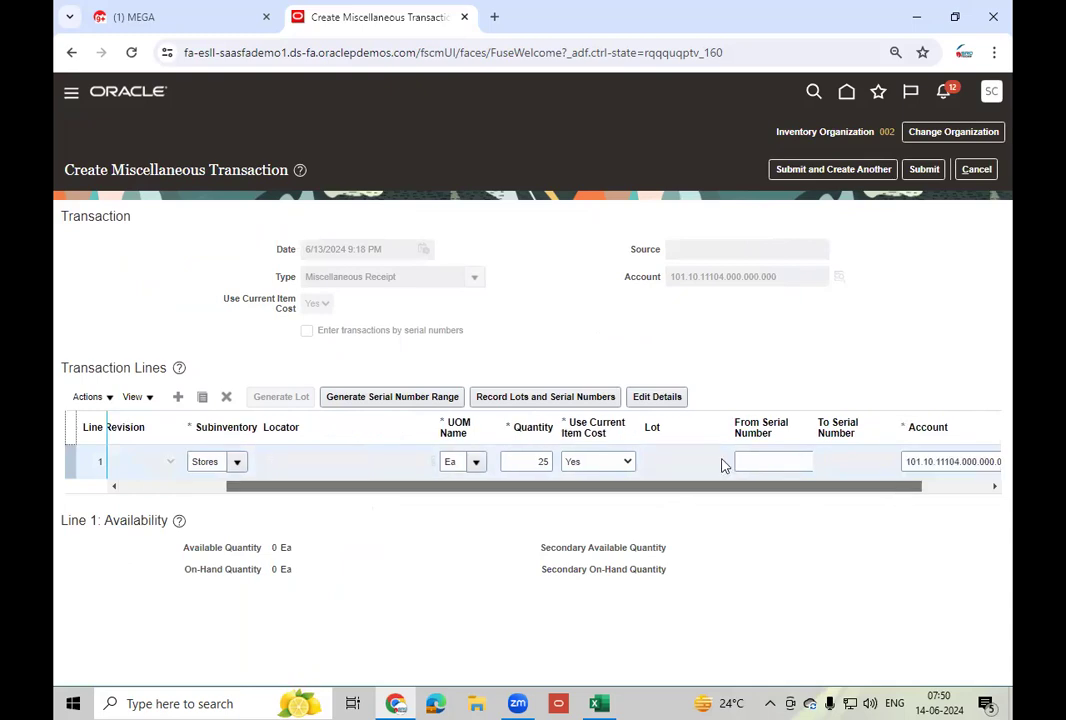
- Generate serial range LTM100-240001 through LTM100-240025 for line 1's 25 units
{"action": "left_click", "coordinate": [788, 462]}
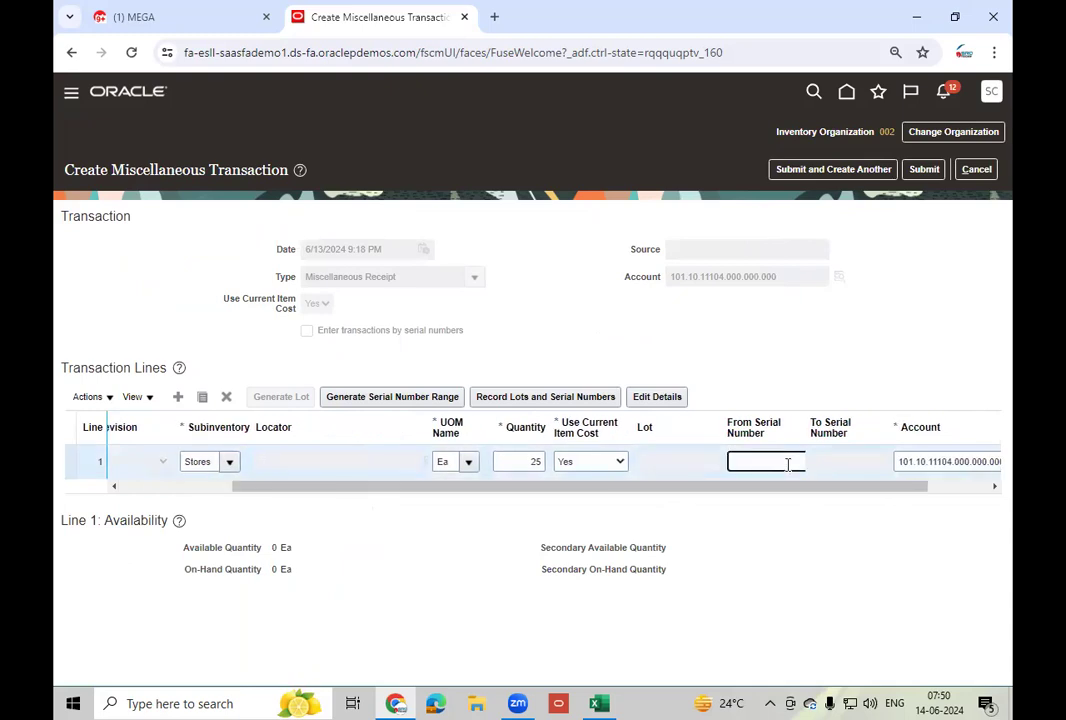
{"action": "left_click", "coordinate": [377, 403]}
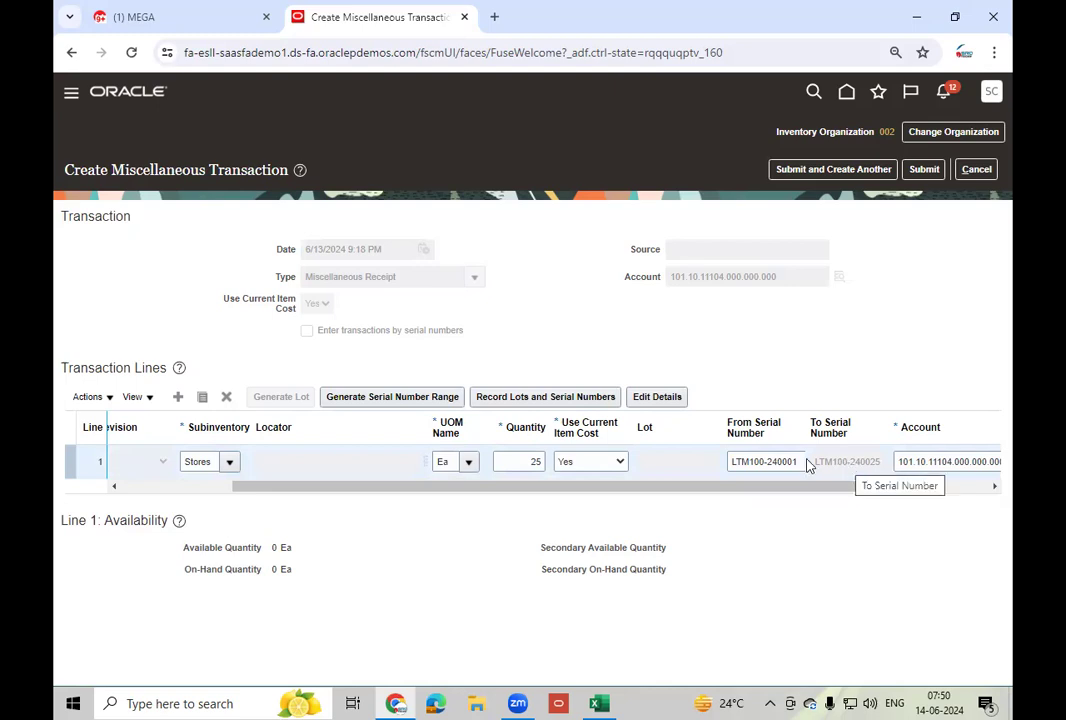
{"action": "double_click", "coordinate": [528, 461]}
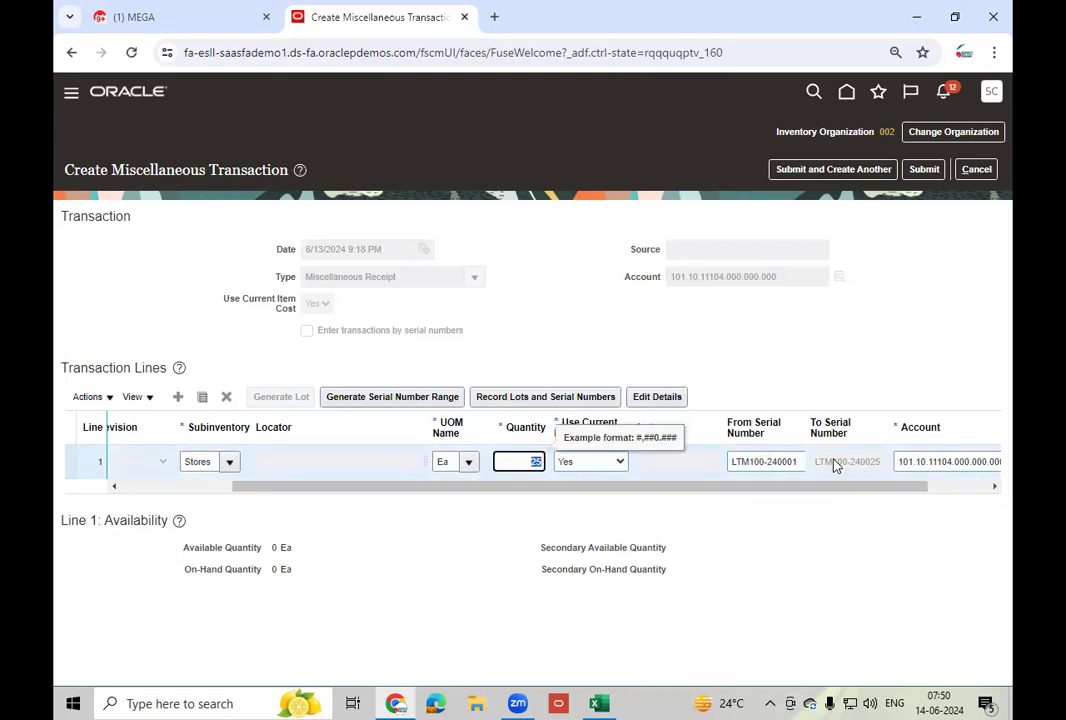
{"action": "left_click", "coordinate": [190, 488]}
{"action": "left_click", "coordinate": [178, 399]}
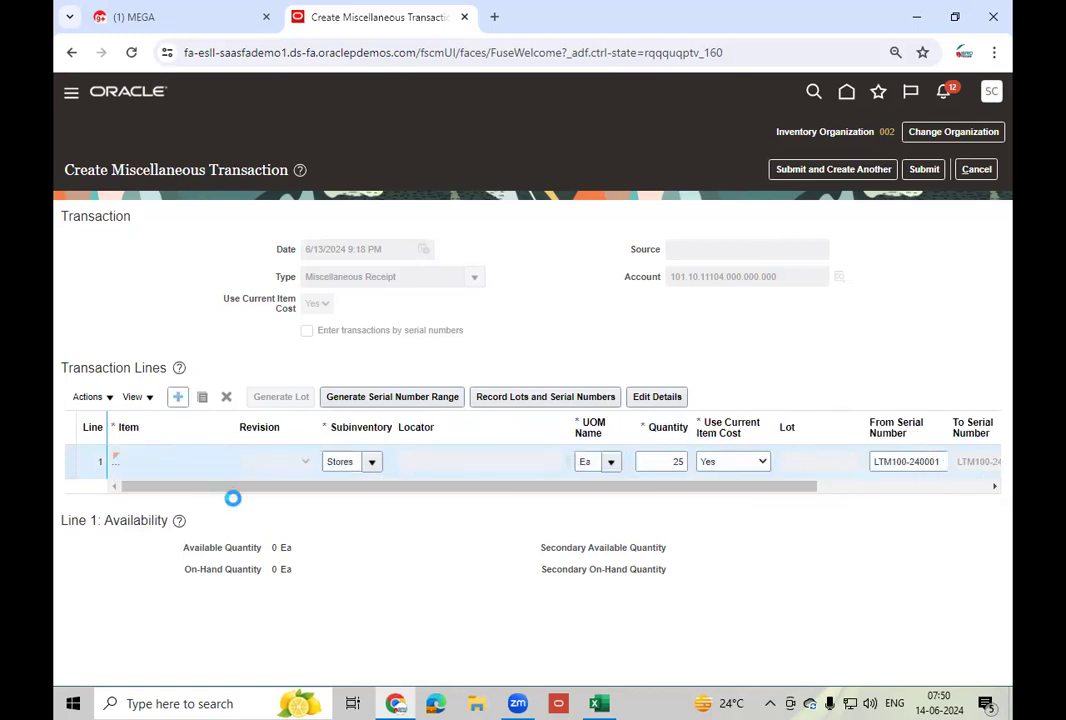
- Add a line for item LT_Mobile - 100 in the Completed subinventory
{"action": "left_click", "coordinate": [156, 464]}
{"action": "type", "text": "LT_Mo"}
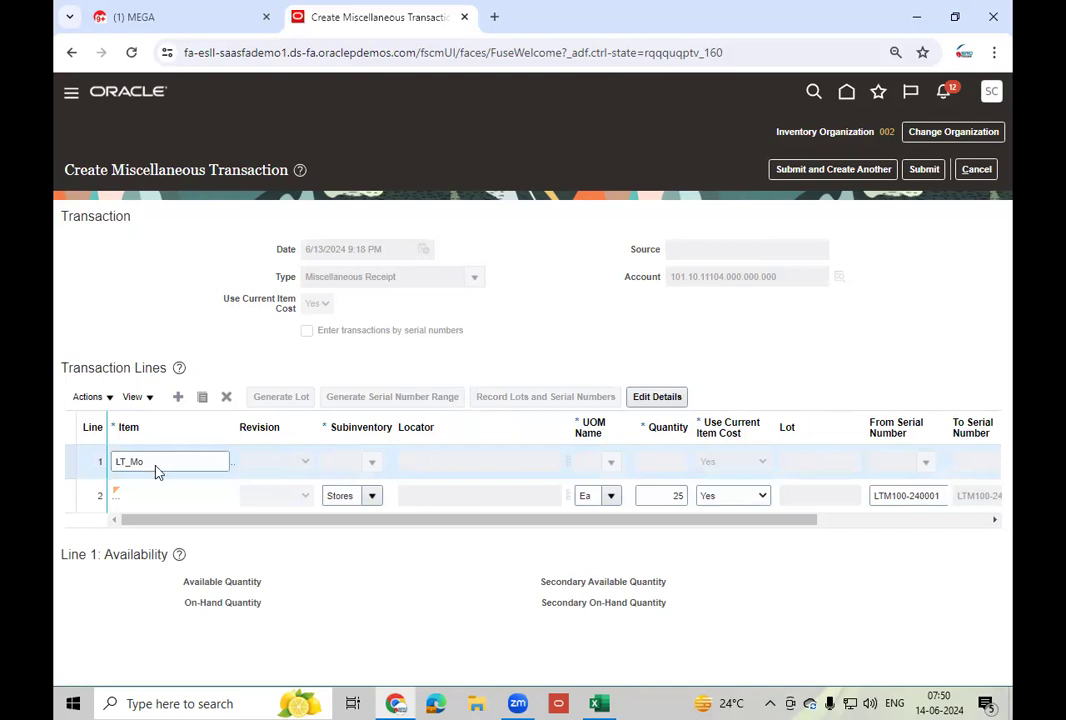
{"action": "key", "text": "Tab"}
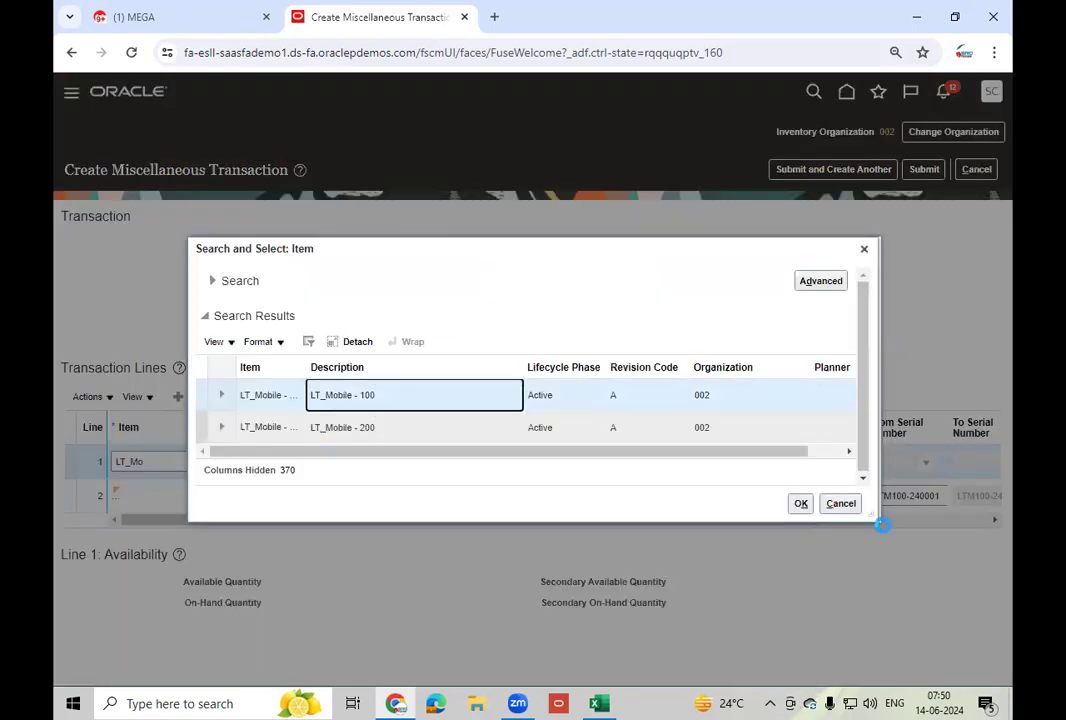
{"action": "left_click", "coordinate": [801, 503]}
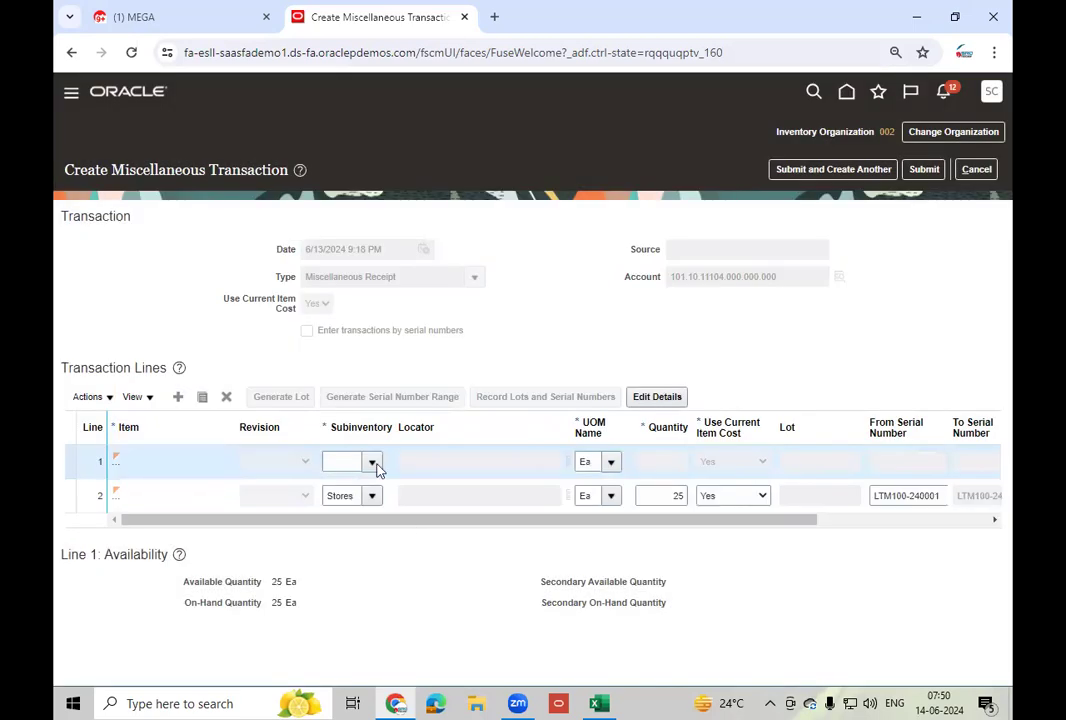
{"action": "left_click", "coordinate": [374, 462]}
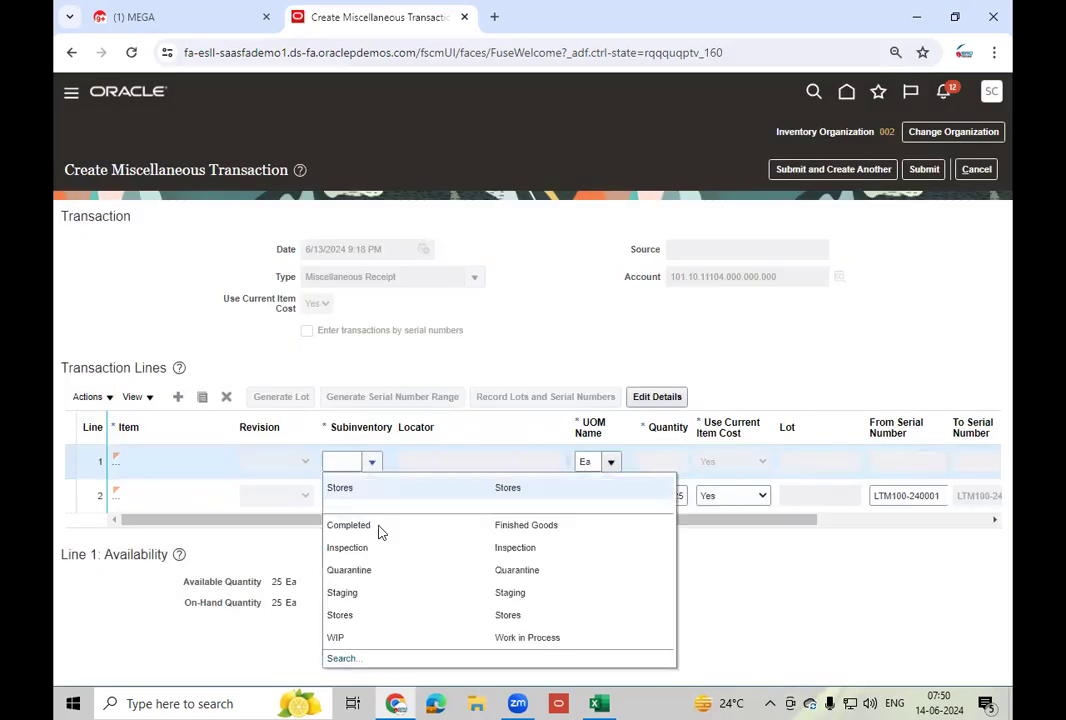
{"action": "left_click", "coordinate": [379, 527]}
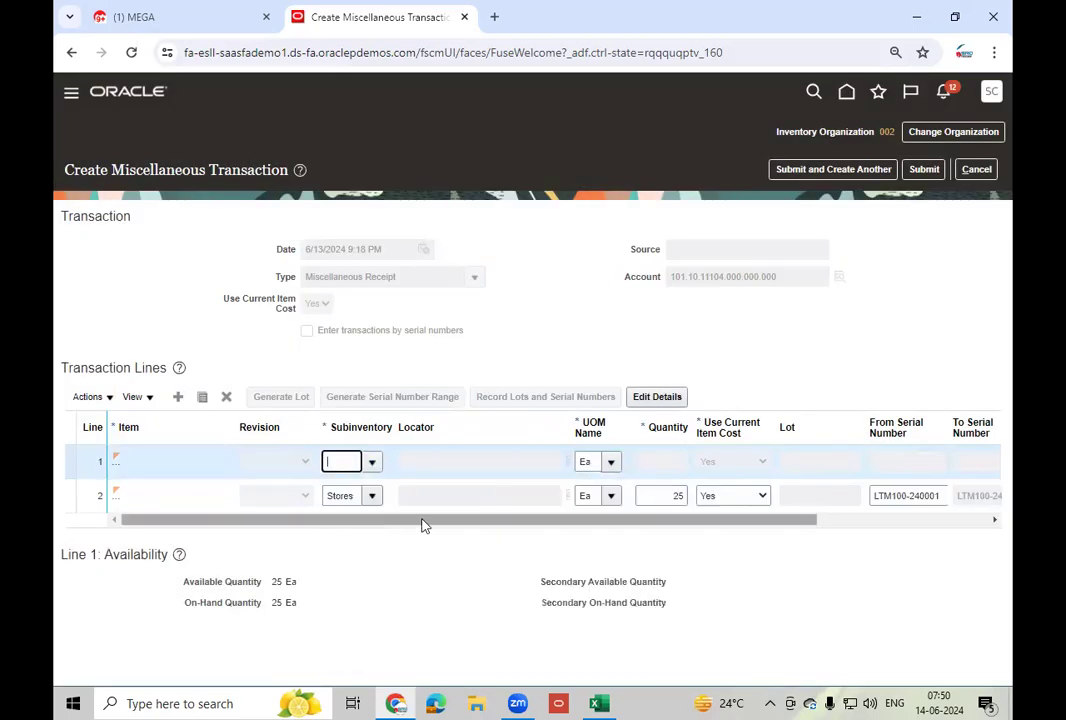
{"action": "left_click", "coordinate": [661, 463]}
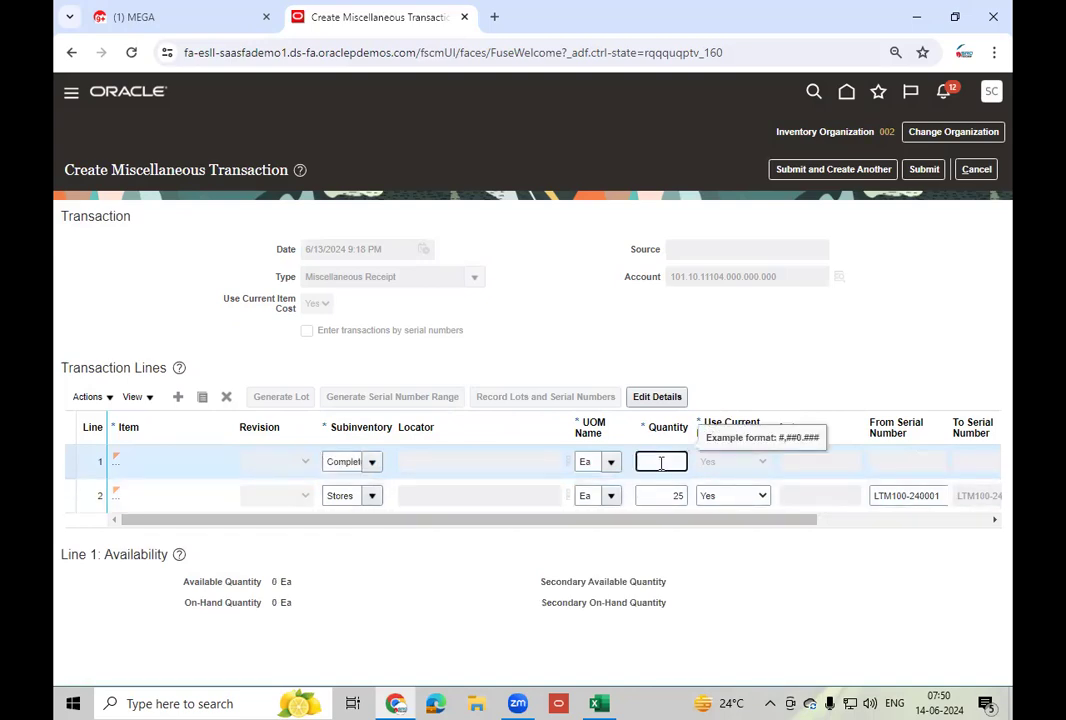
- Enter quantity 5 with serials LTM100-250001 to LTM100-250005, then add a blank line
{"action": "type", "text": "5"}
{"action": "key", "text": "Tab"}
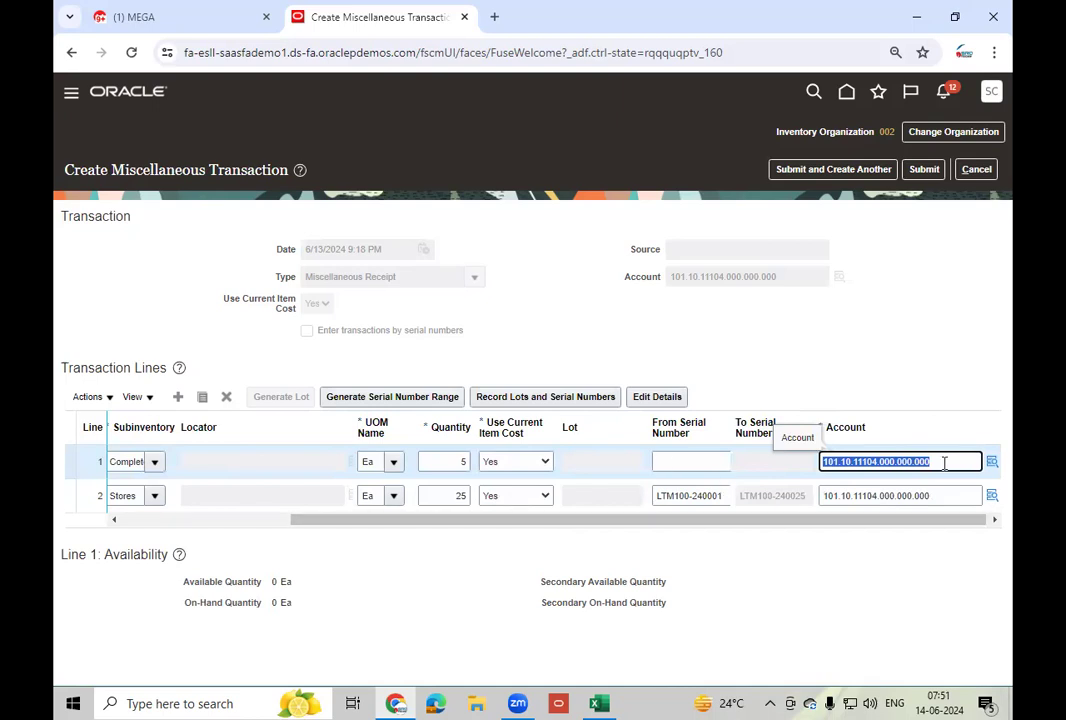
{"action": "key", "text": "shift+Tab"}
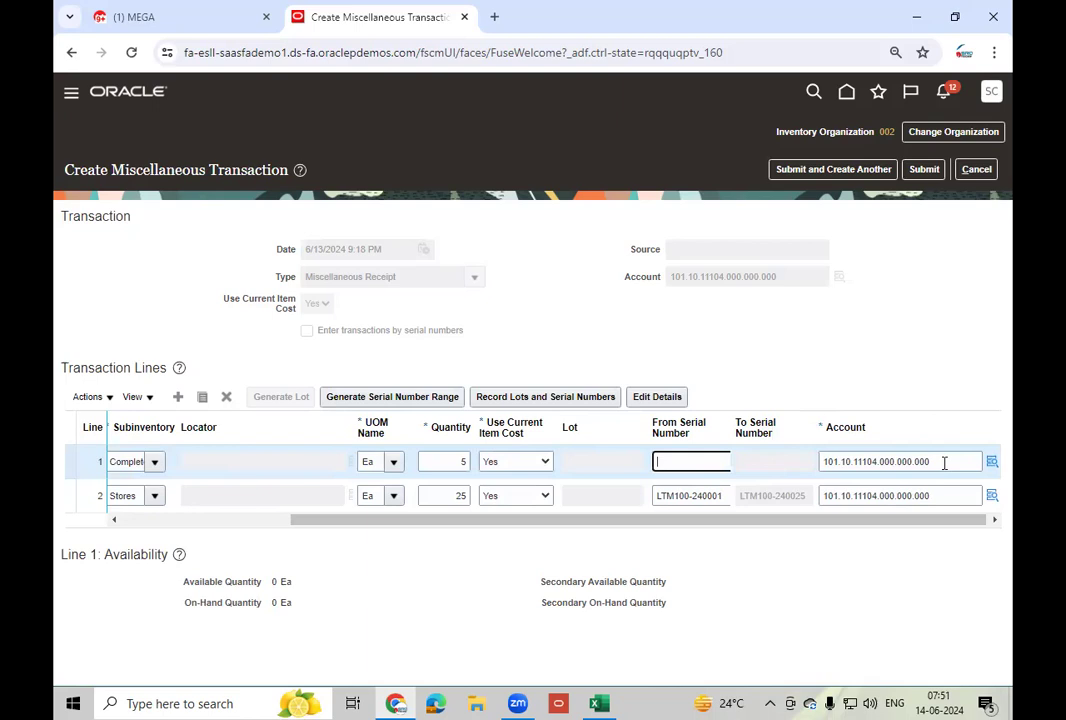
{"action": "type", "text": "M"}
{"action": "key", "text": "BackSpace"}
{"action": "type", "text": "LTM100-250001"}
{"action": "key", "text": "Tab"}
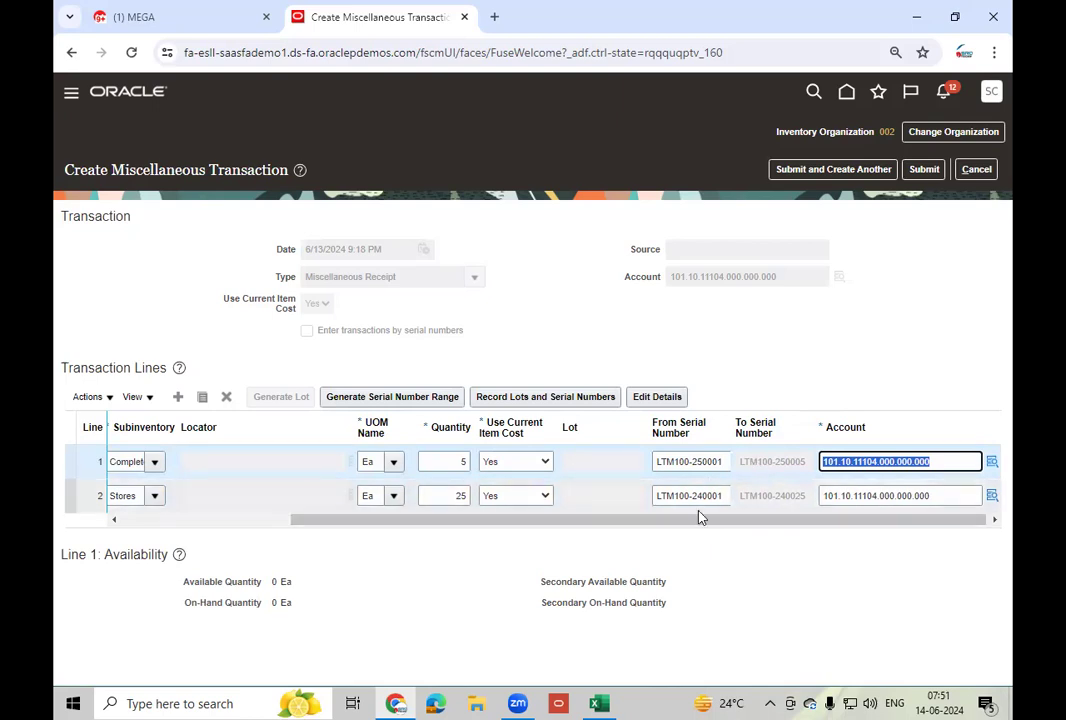
{"action": "left_click", "coordinate": [179, 398]}
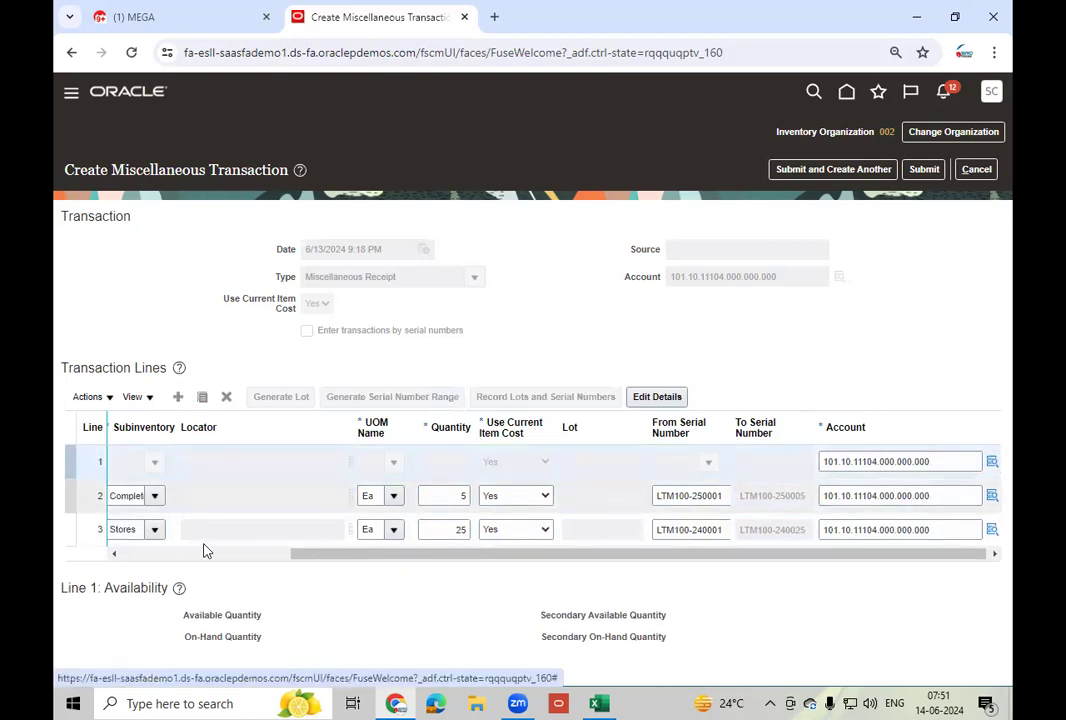
- Search for LT_Mob and select LT_Mobile - 100 as the new line's item
{"action": "left_click", "coordinate": [148, 463]}
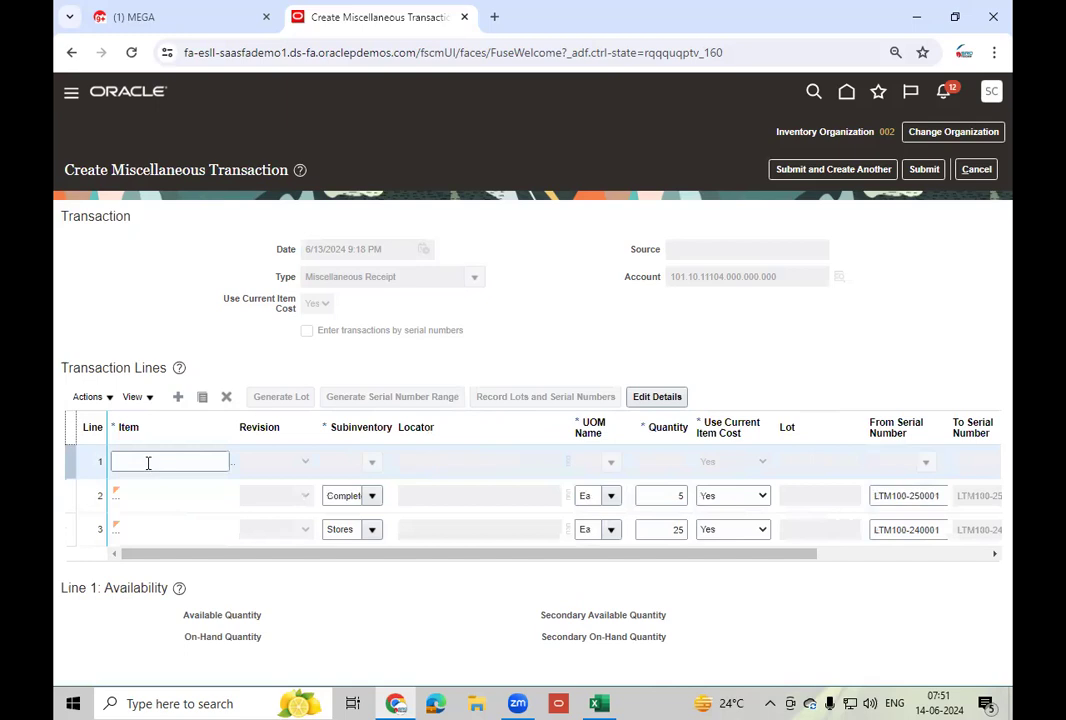
{"action": "type", "text": "LT_"}
{"action": "type", "text": "Md"}
{"action": "type", "text": "b"}
{"action": "left_click", "coordinate": [300, 447]}
{"action": "left_click", "coordinate": [371, 390]}
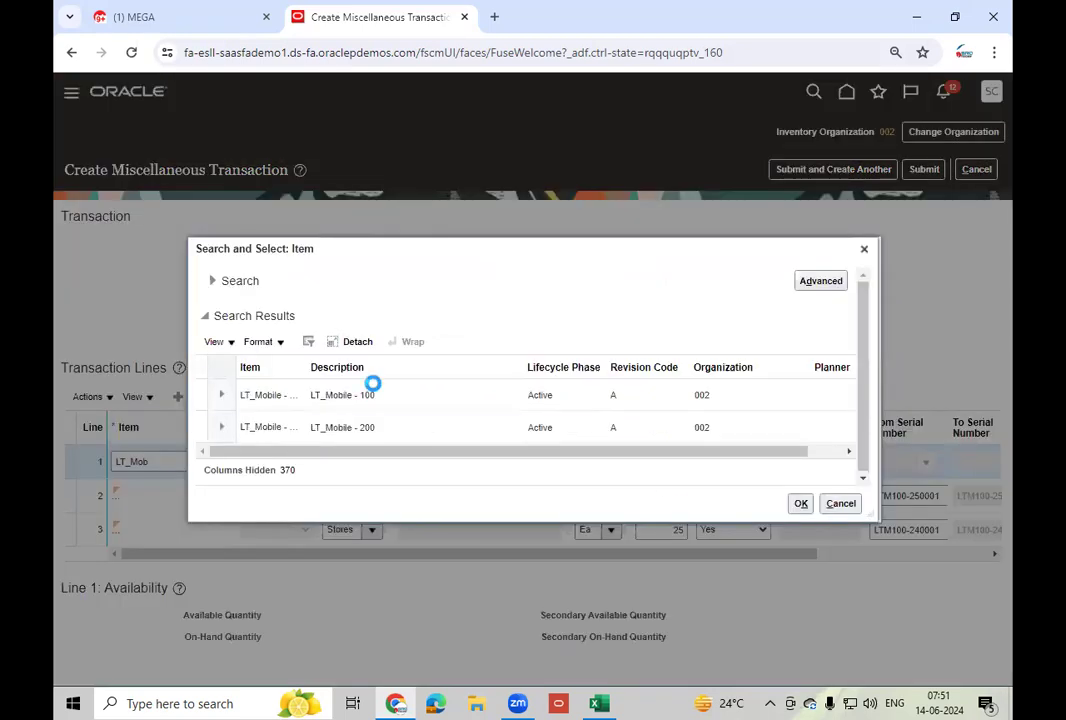
{"action": "left_click", "coordinate": [806, 507]}
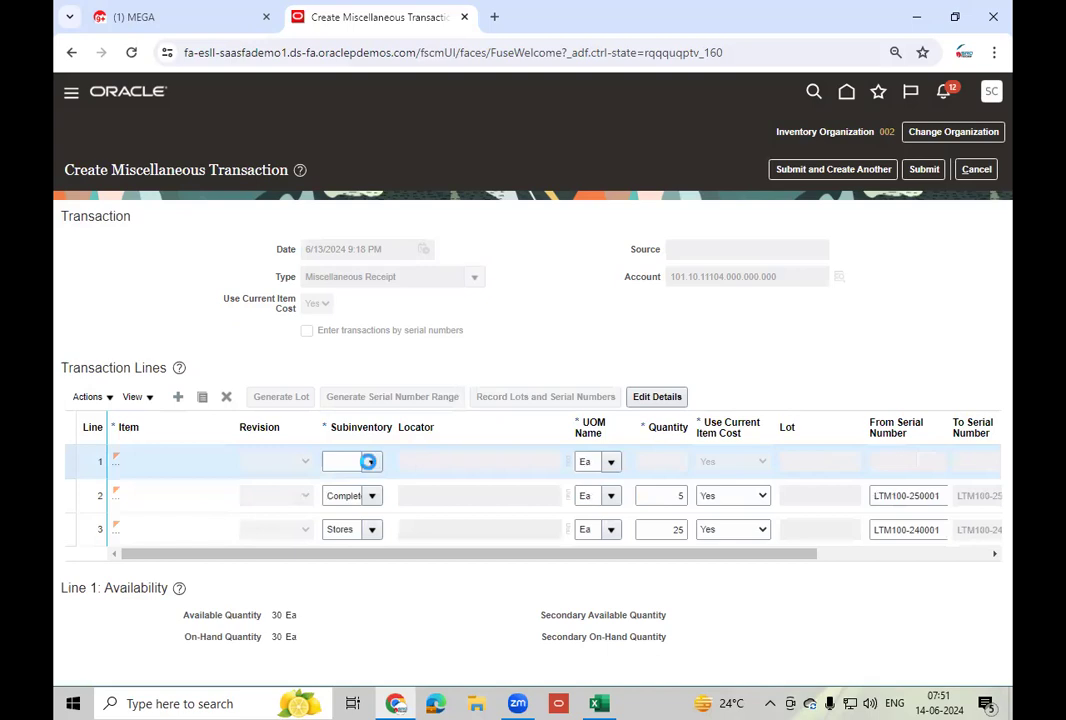
- Set the line to the Stores subinventory with quantity 10 and bring up its serial entry
{"action": "left_click", "coordinate": [371, 461]}
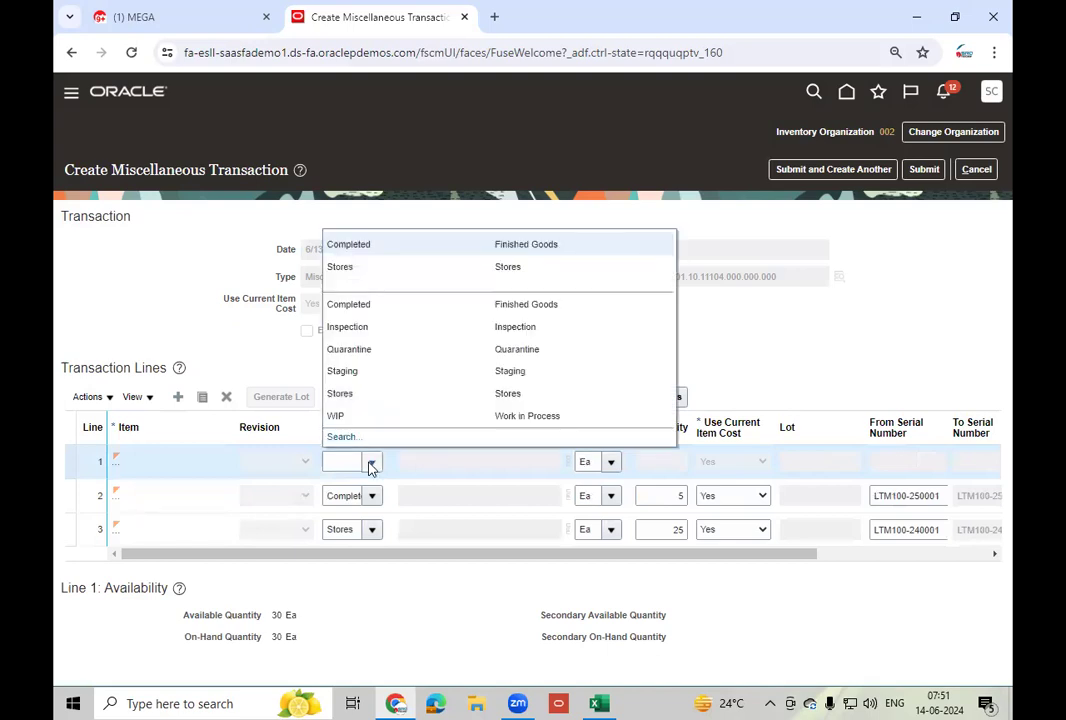
{"action": "left_click", "coordinate": [361, 394]}
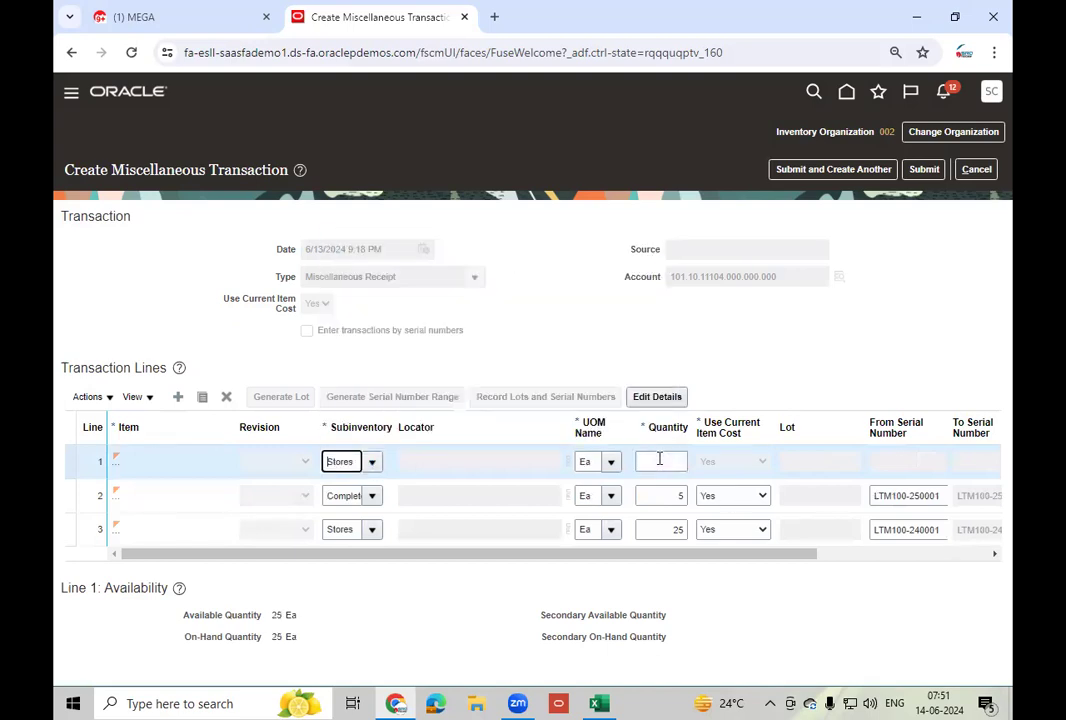
{"action": "left_click", "coordinate": [659, 458]}
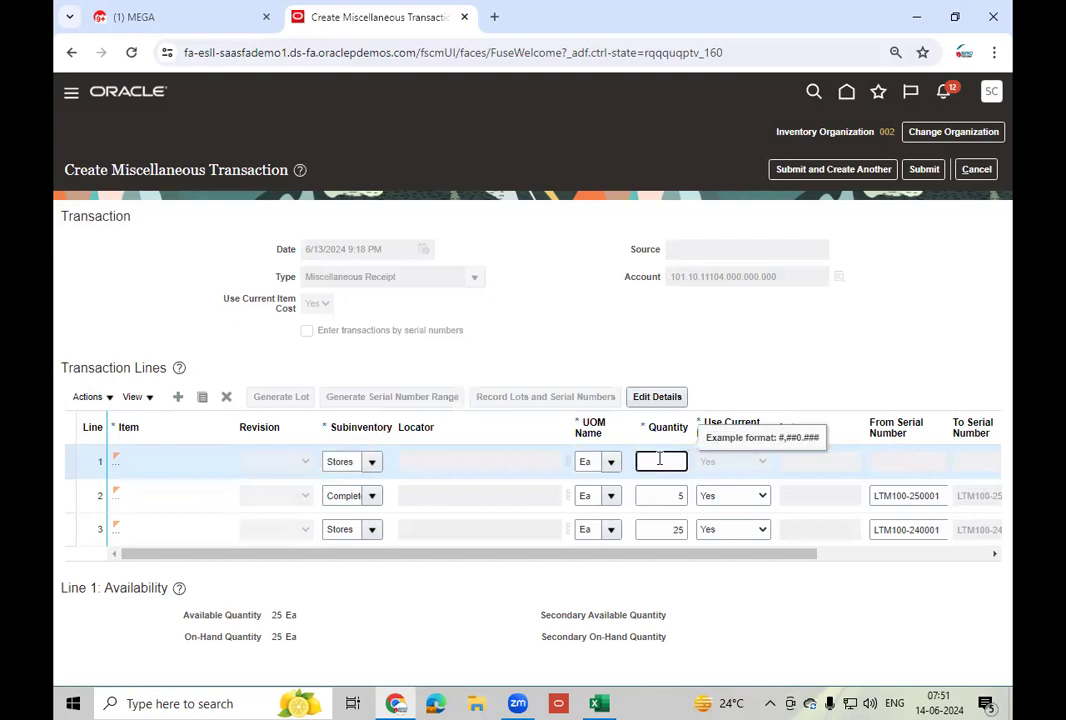
{"action": "type", "text": "10"}
{"action": "left_click", "coordinate": [788, 355]}
{"action": "left_click", "coordinate": [544, 400]}
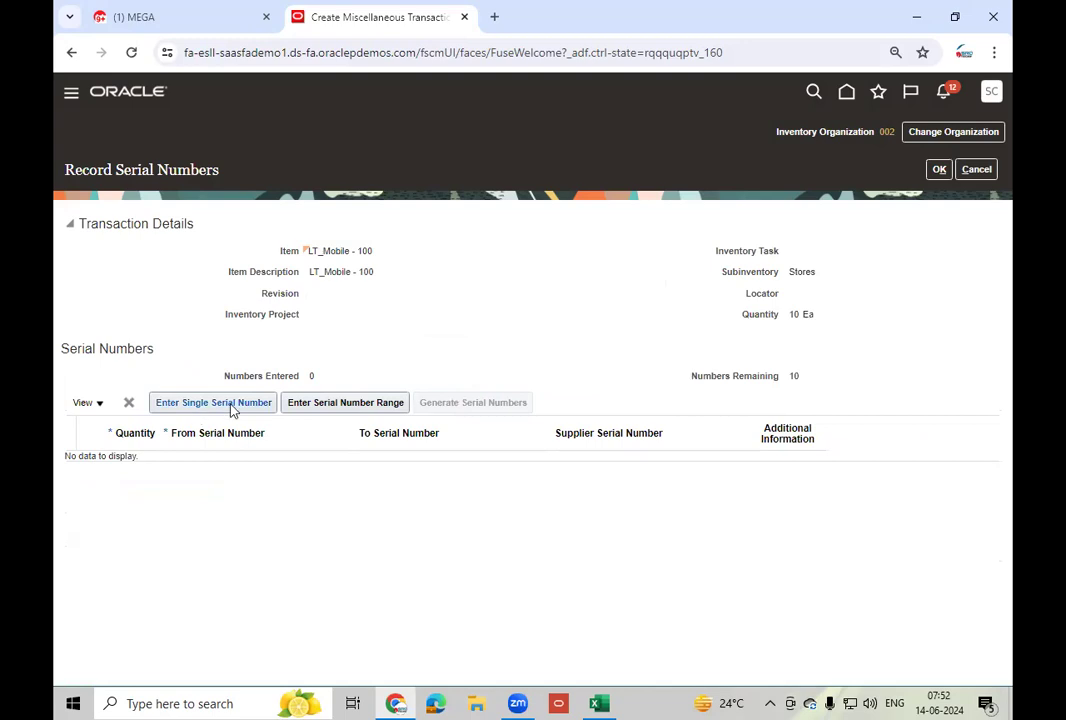
- Record single serial number 1 for the Stores line, triggering a uniqueness check error
{"action": "left_click", "coordinate": [350, 404]}
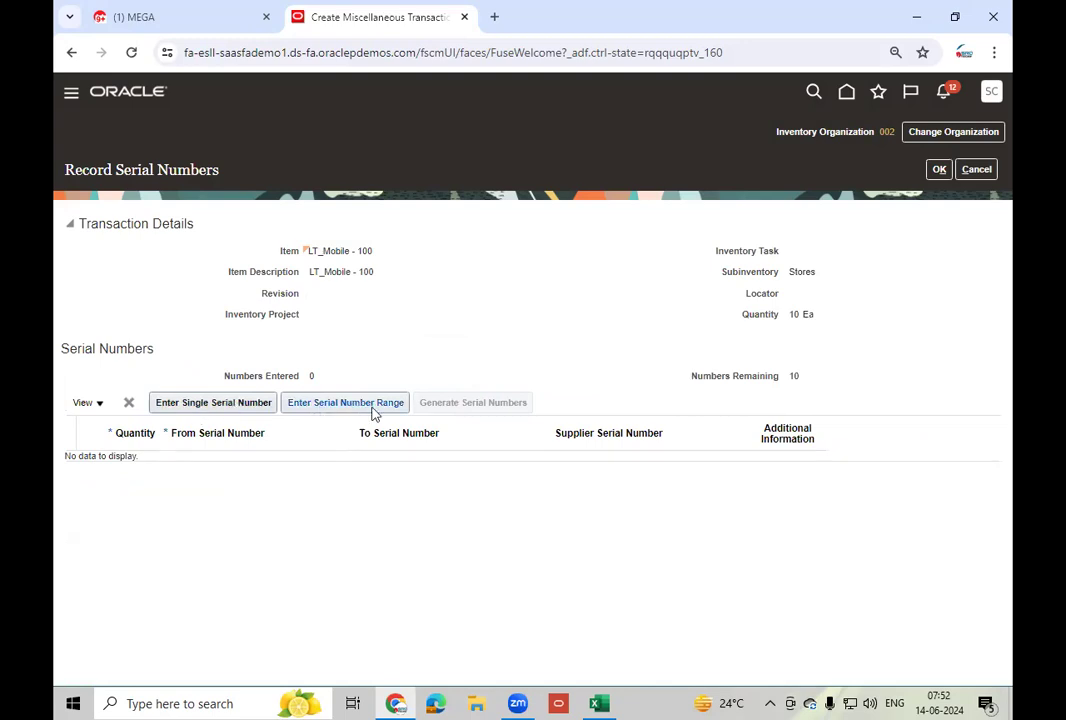
{"action": "left_click", "coordinate": [221, 404]}
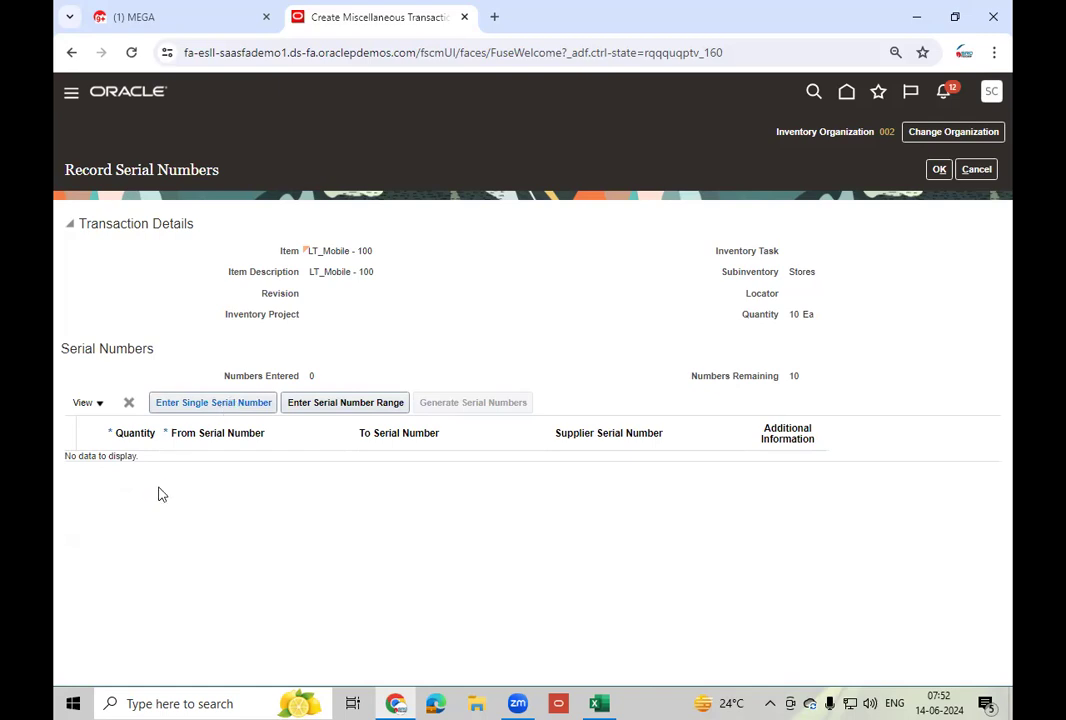
{"action": "left_click", "coordinate": [210, 468]}
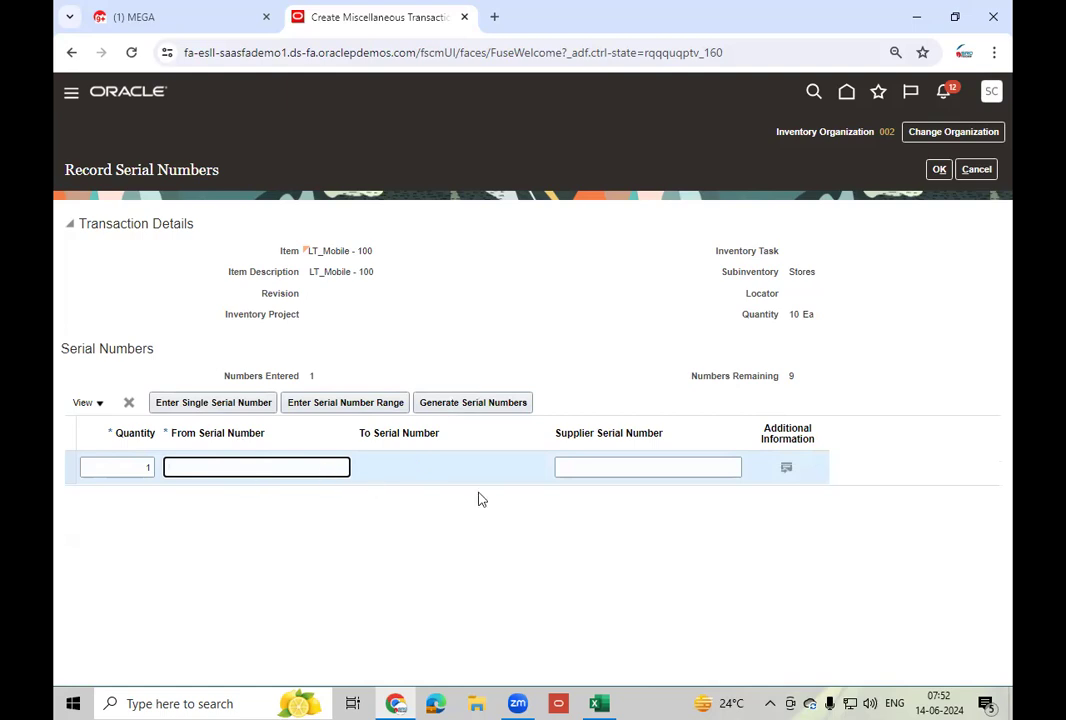
{"action": "type", "text": "1"}
{"action": "key", "text": "Tab"}
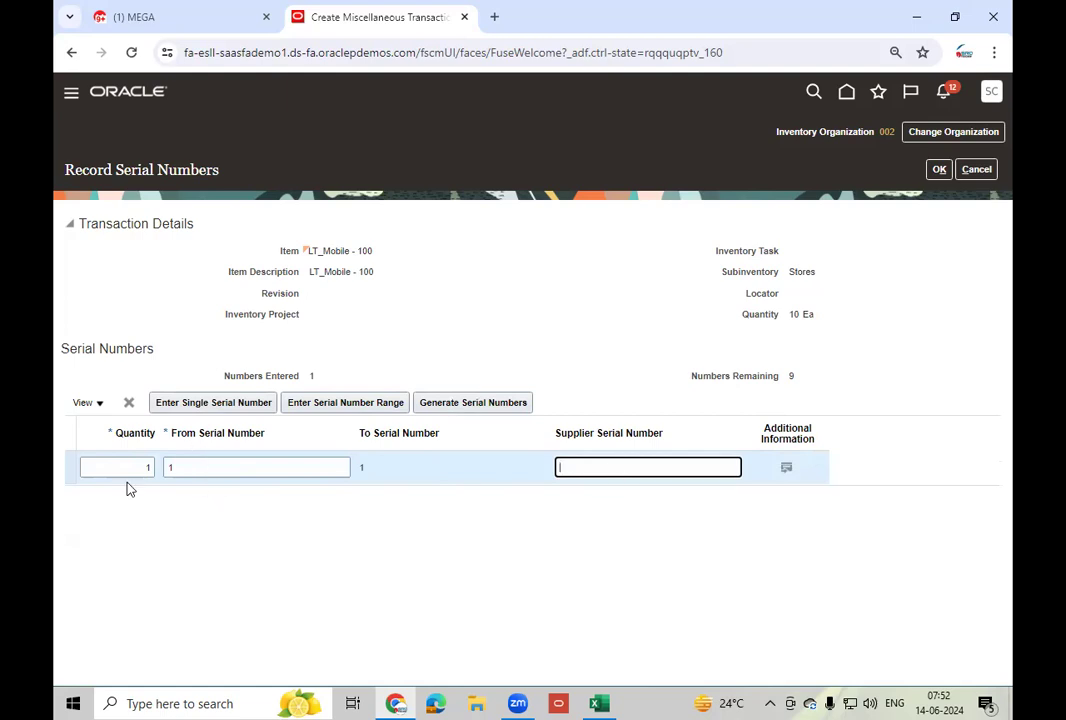
{"action": "left_click", "coordinate": [201, 410]}
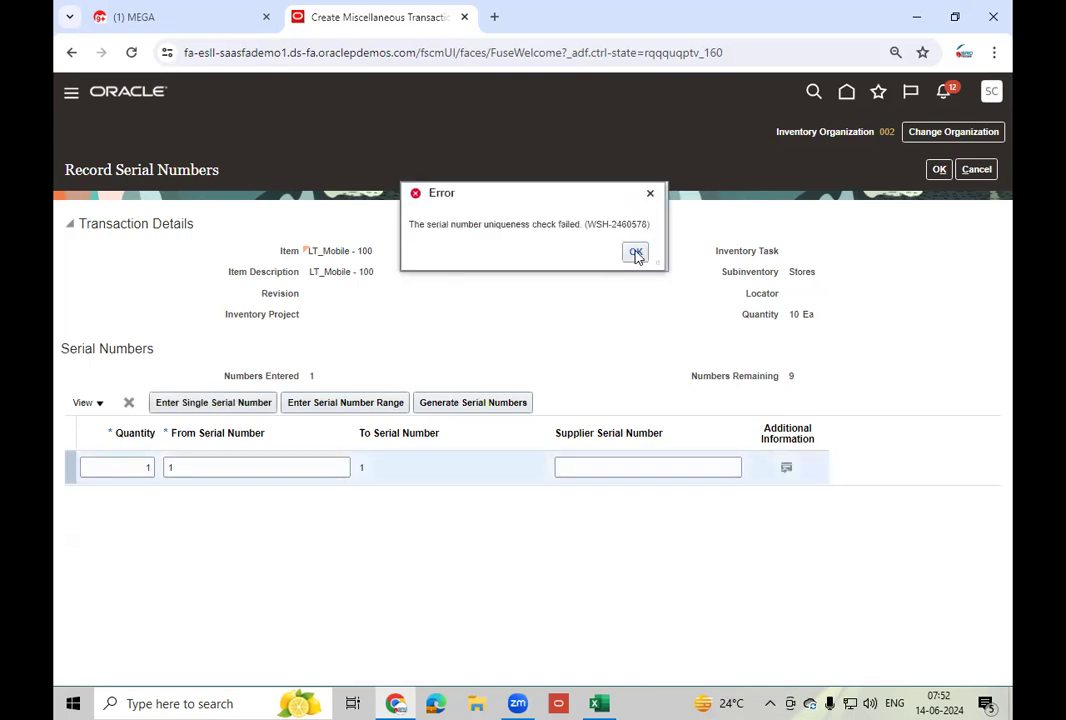
- Dismiss the uniqueness error and change the rejected serial to 01 with quantity 1
{"action": "left_click", "coordinate": [636, 253]}
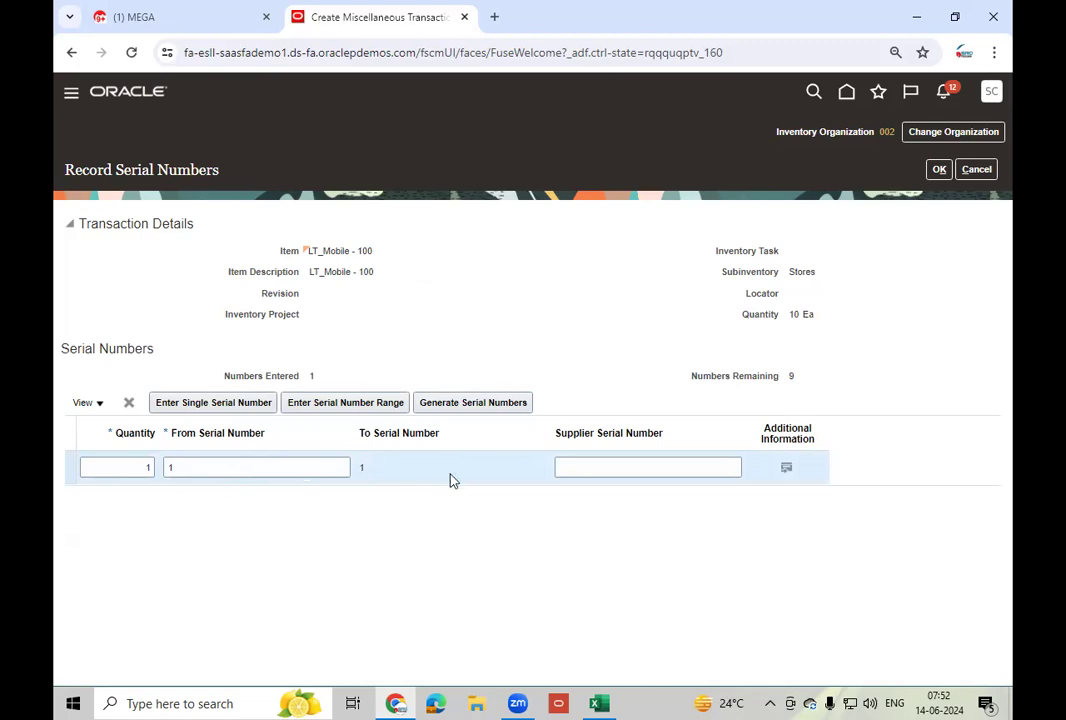
{"action": "left_click", "coordinate": [168, 469]}
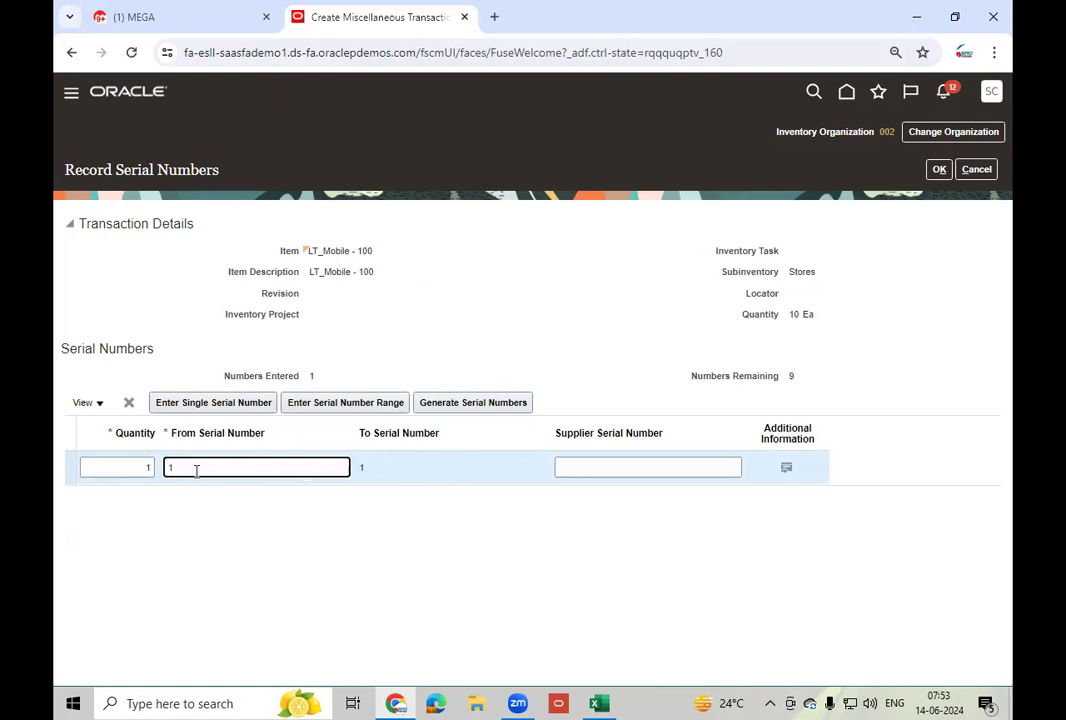
{"action": "type", "text": "0"}
{"action": "key", "text": "Tab"}
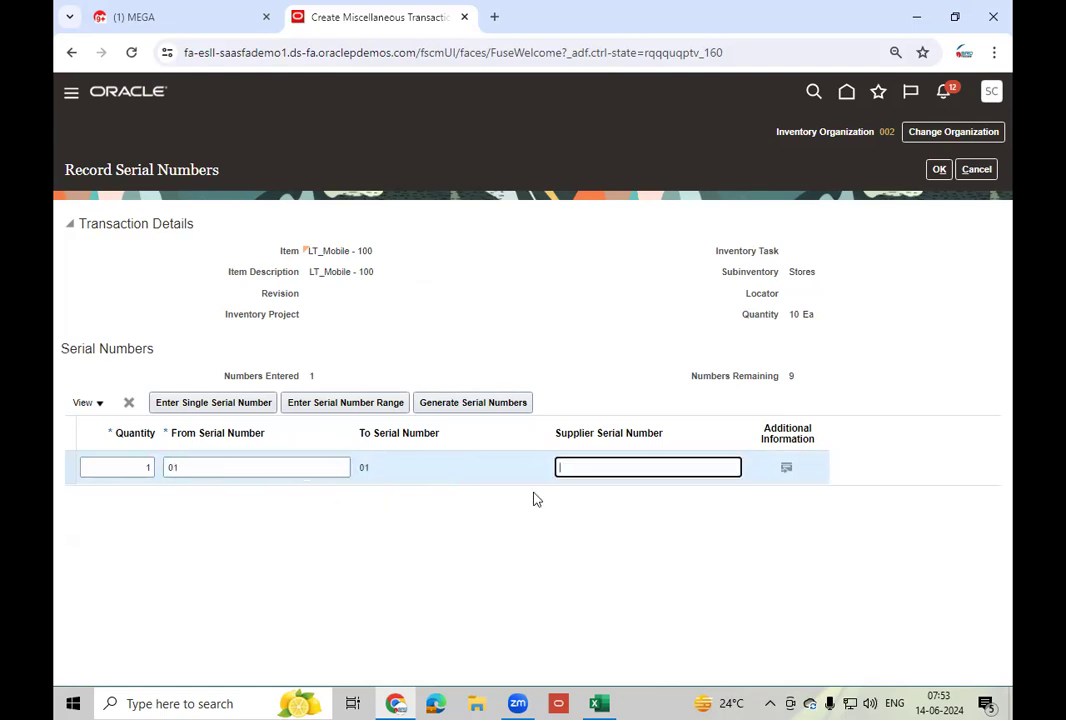
{"action": "left_click", "coordinate": [150, 468]}
{"action": "type", "text": "1"}
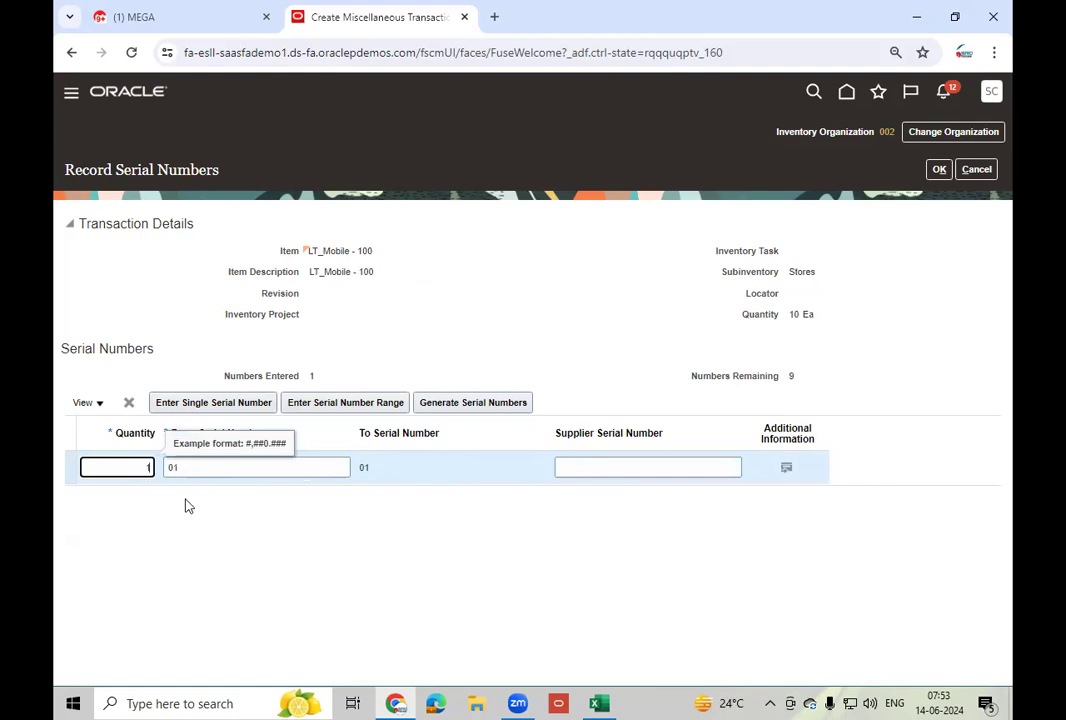
{"action": "left_click", "coordinate": [256, 547]}
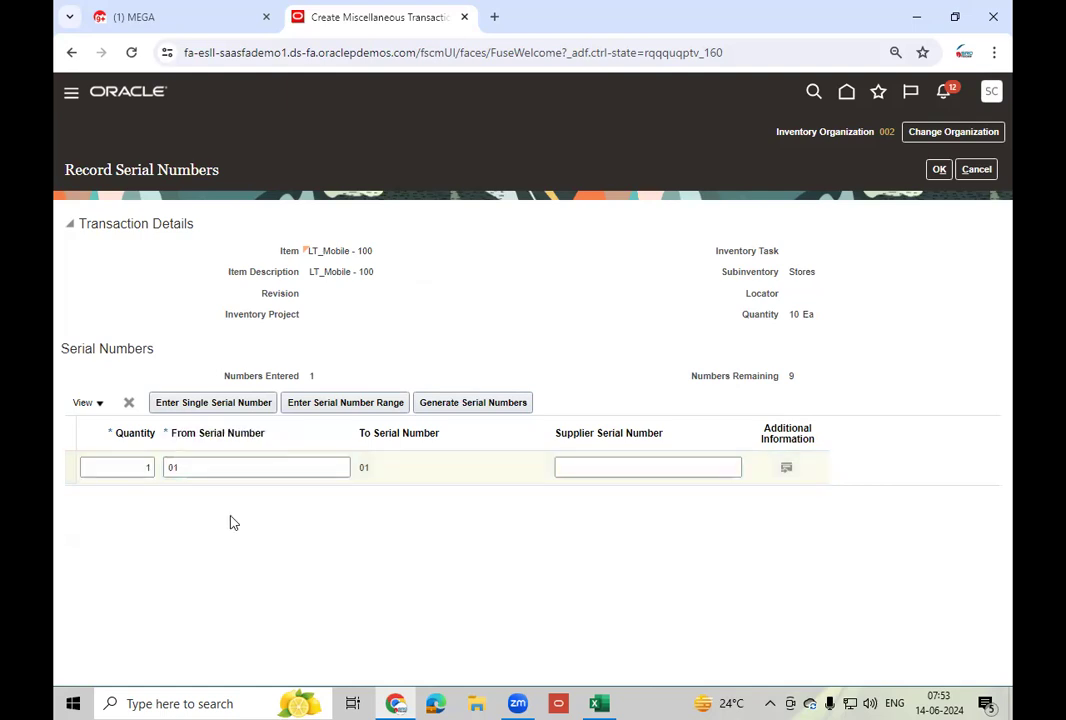
- Add single serial numbers 02 and 03, leaving 7 of 10 remaining
{"action": "left_click", "coordinate": [205, 404]}
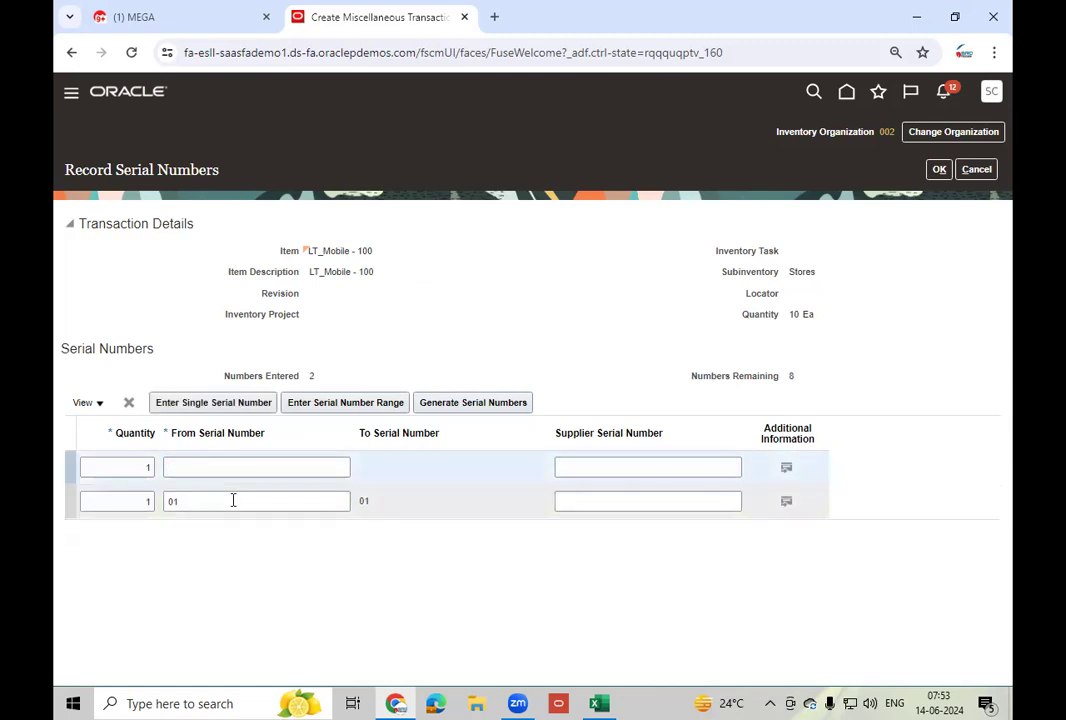
{"action": "left_click", "coordinate": [200, 467]}
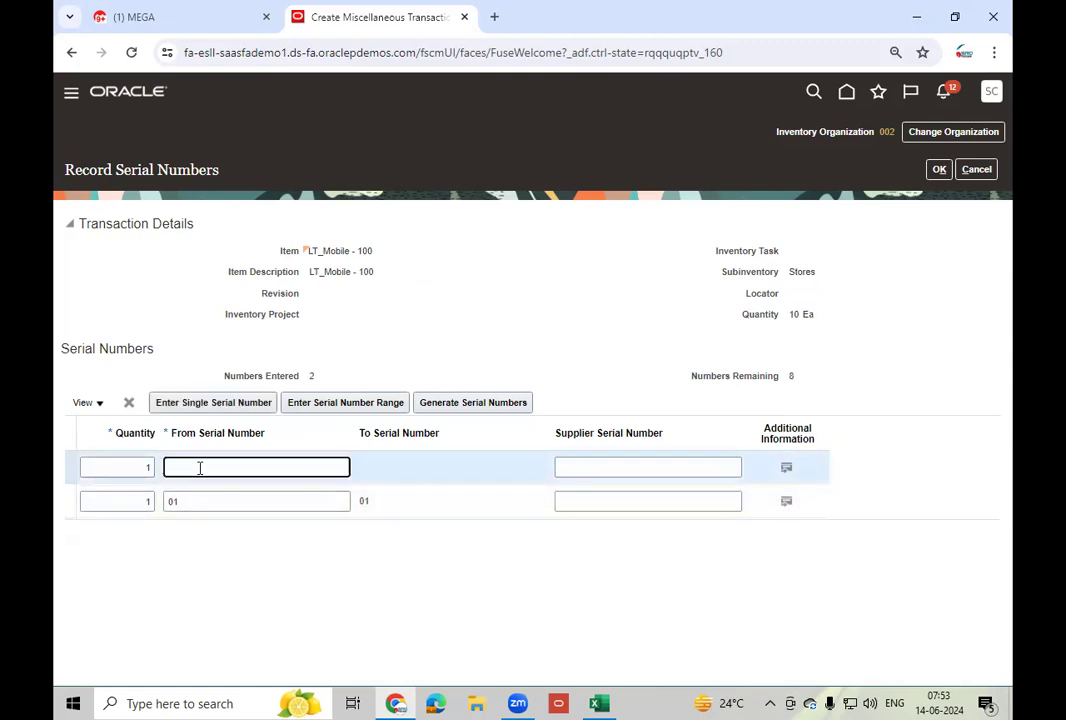
{"action": "type", "text": "02"}
{"action": "key", "text": "Tab"}
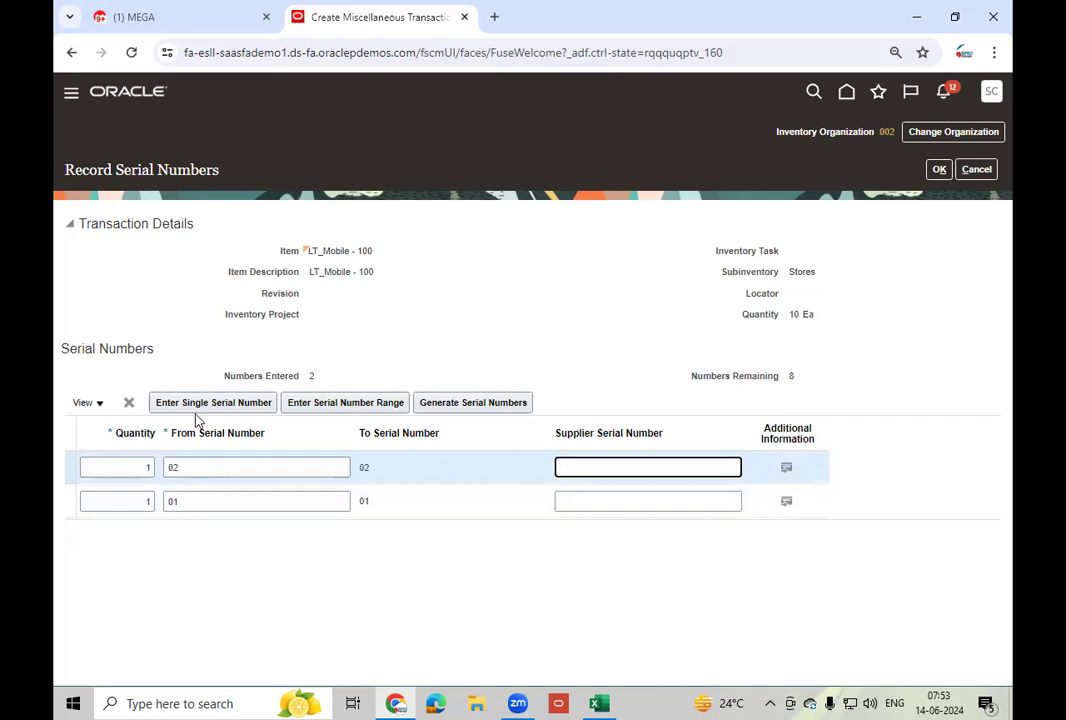
{"action": "left_click", "coordinate": [170, 494]}
{"action": "left_click", "coordinate": [189, 467]}
{"action": "type", "text": "03"}
{"action": "key", "text": "Tab"}
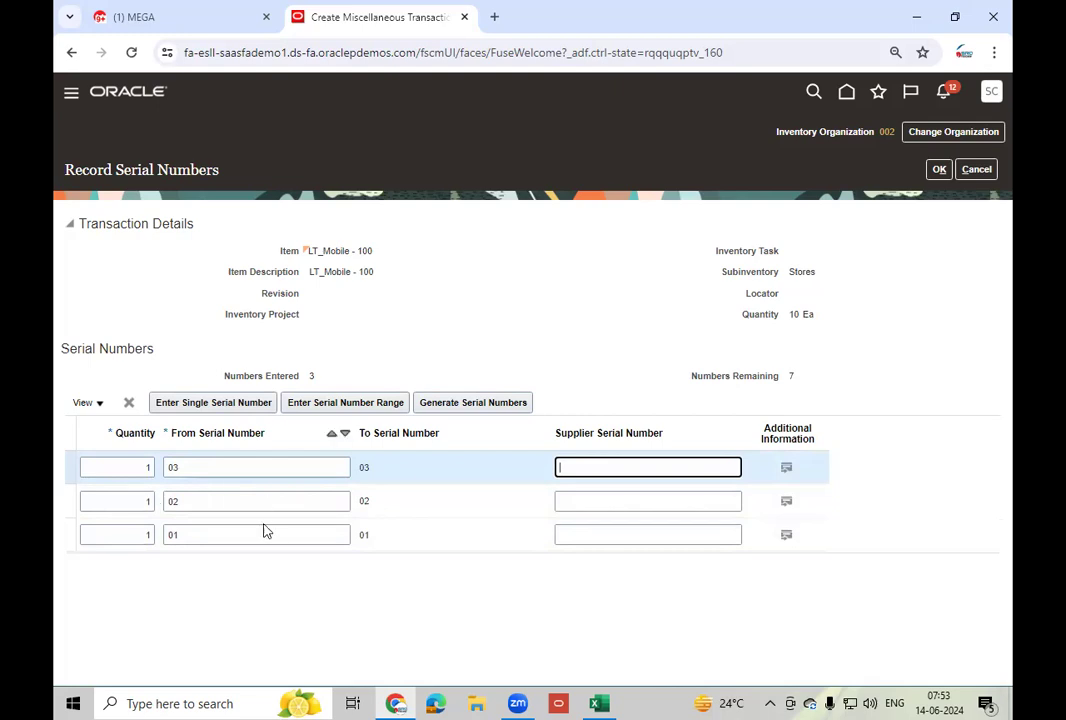
- Delete the single serial rows 03, 02 and 01
{"action": "left_click", "coordinate": [128, 403]}
{"action": "left_click", "coordinate": [128, 403]}
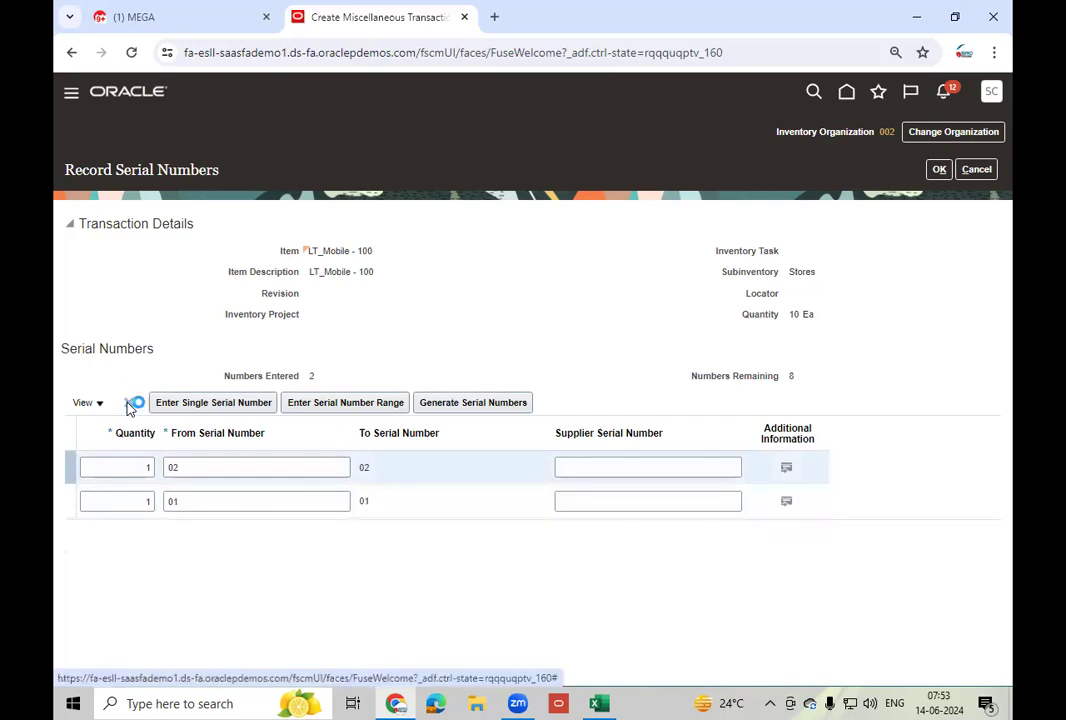
{"action": "left_click", "coordinate": [128, 403]}
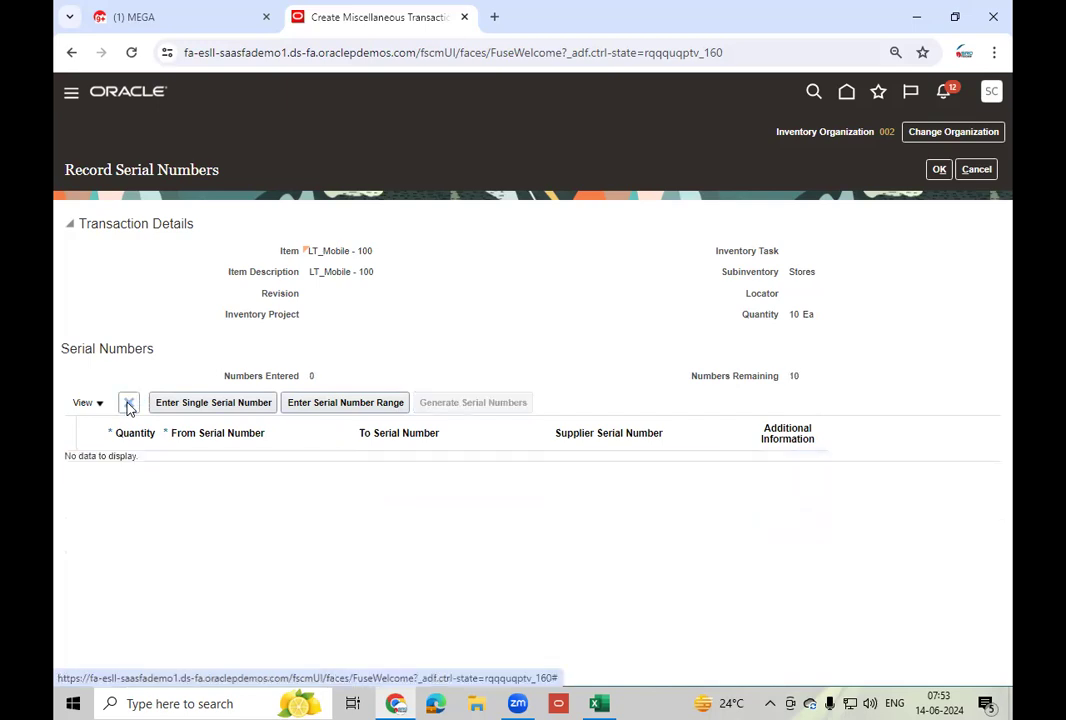
- Try a serial range starting at 01, then delete it and cancel serial entry
{"action": "left_click", "coordinate": [335, 407]}
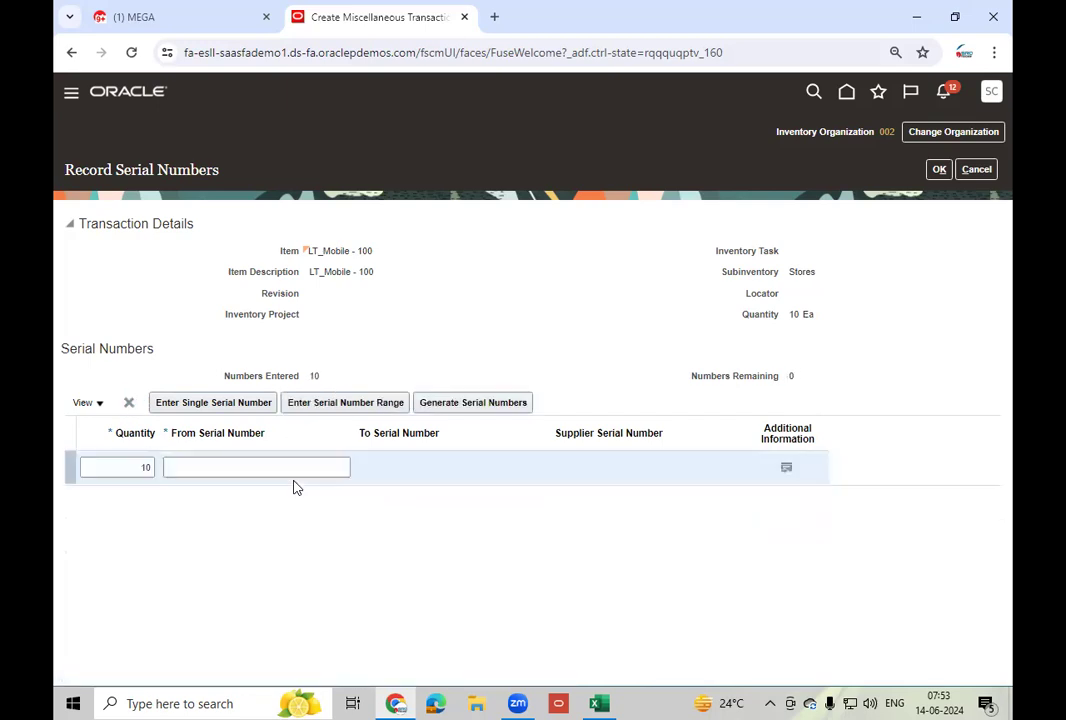
{"action": "left_click", "coordinate": [217, 472]}
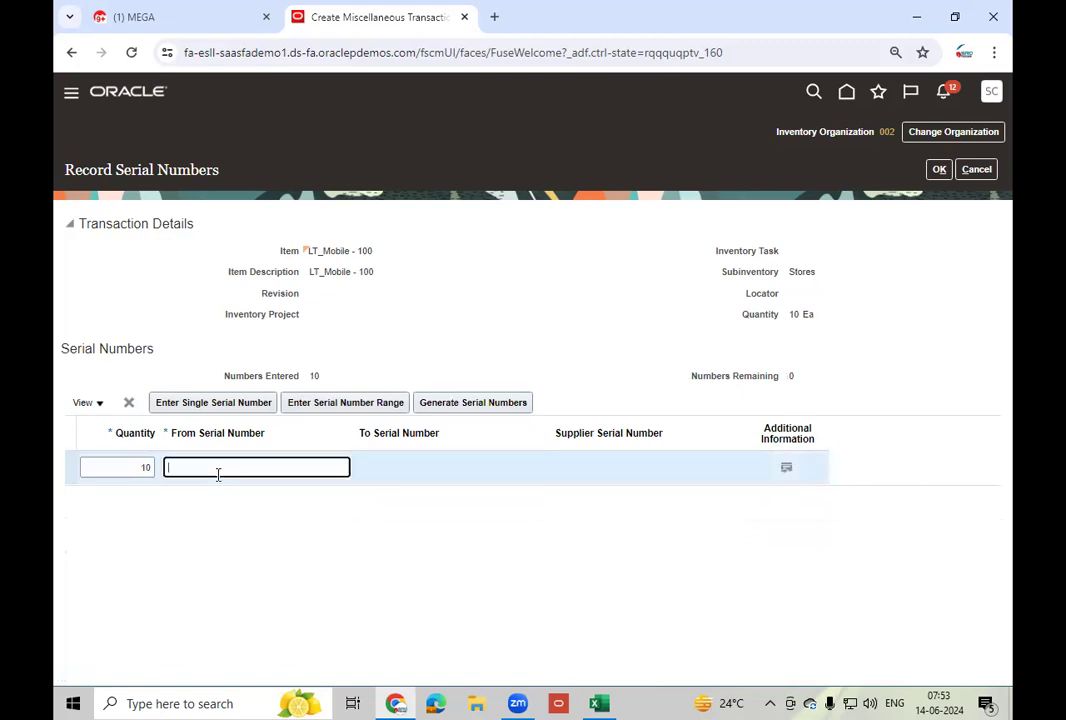
{"action": "type", "text": "01"}
{"action": "key", "text": "Tab"}
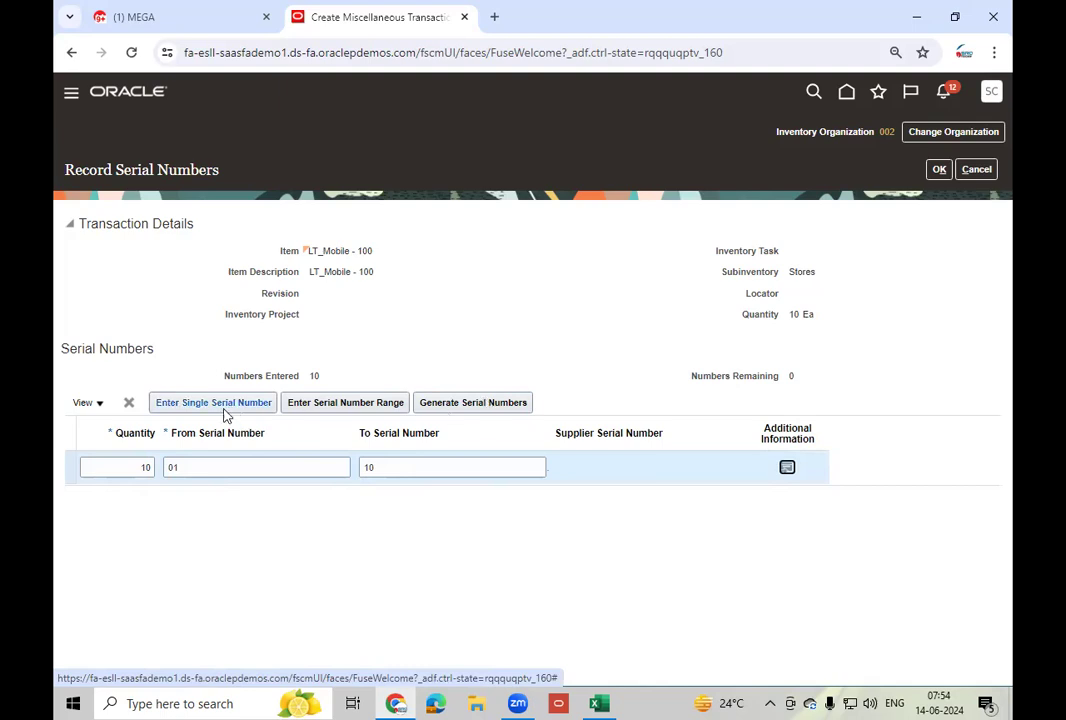
{"action": "left_click", "coordinate": [128, 403]}
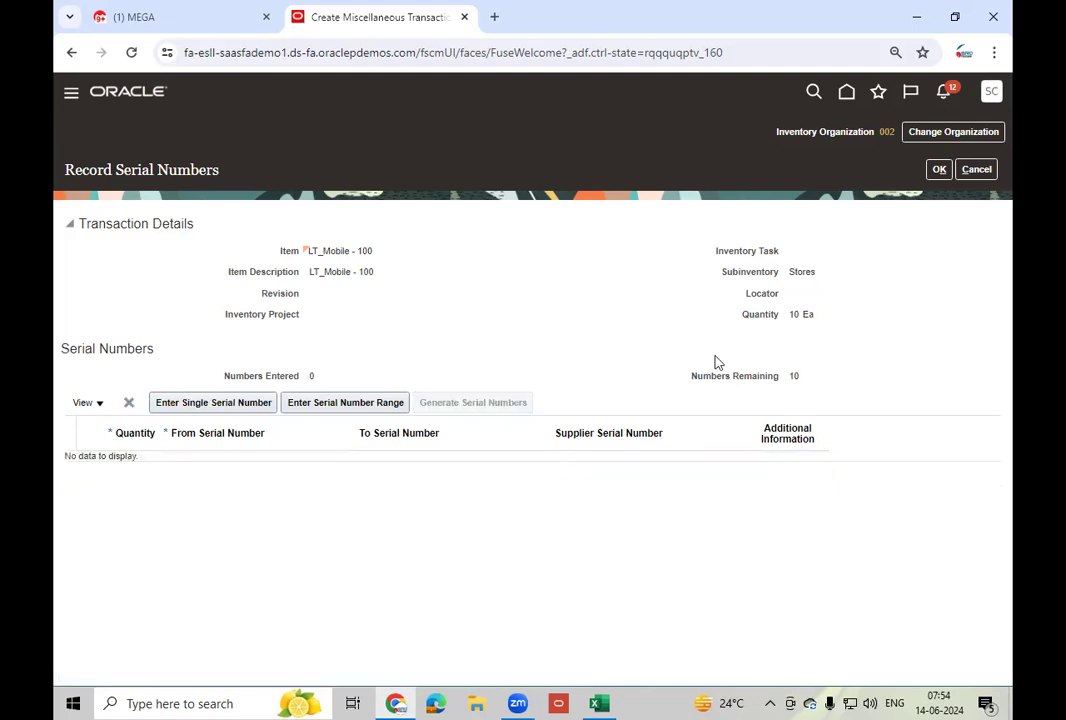
{"action": "left_click", "coordinate": [977, 169]}
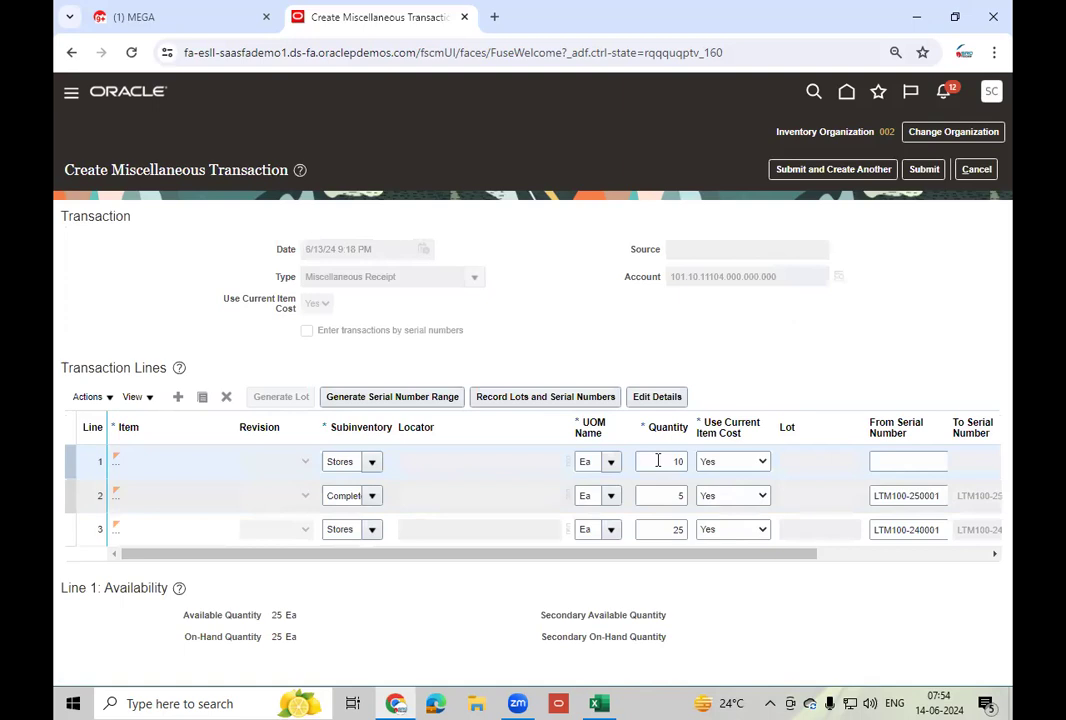
- Set line 1 quantity to 3 and record its first single serial number, 91
{"action": "left_click", "coordinate": [657, 461]}
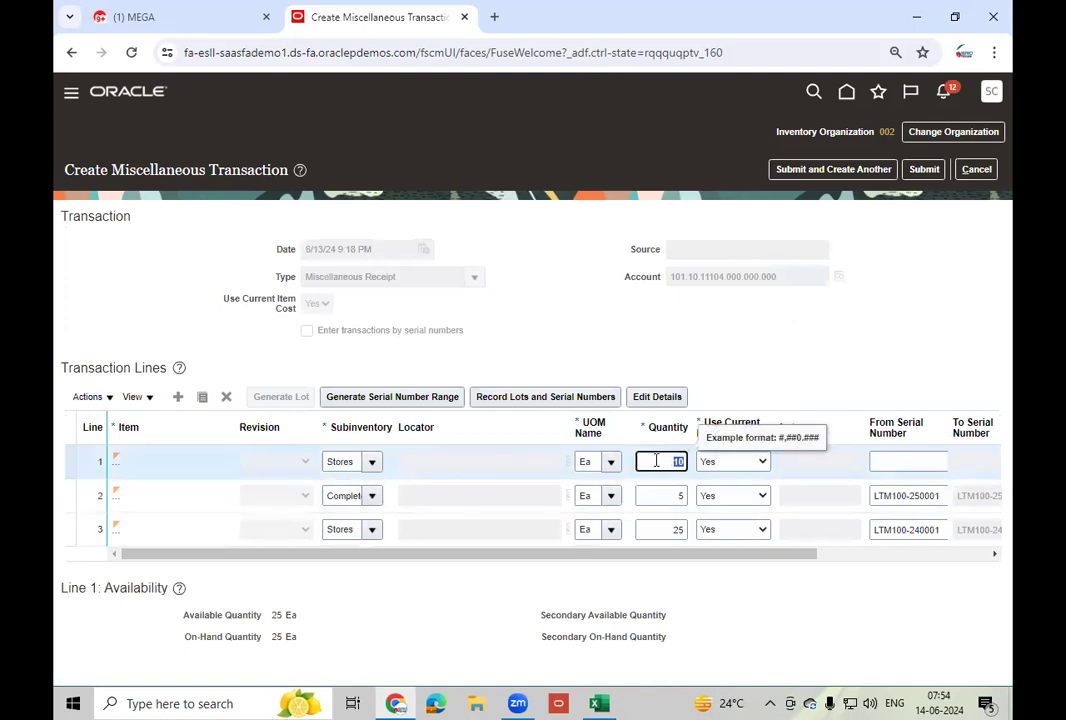
{"action": "type", "text": "3"}
{"action": "left_click", "coordinate": [597, 400]}
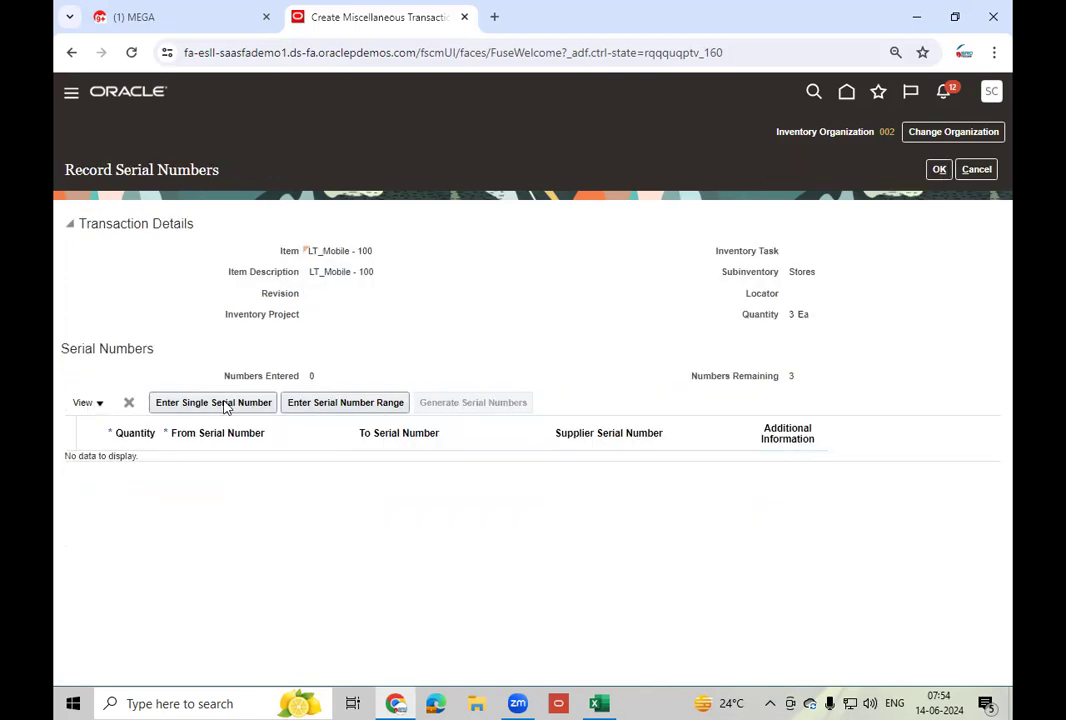
{"action": "left_click", "coordinate": [222, 404]}
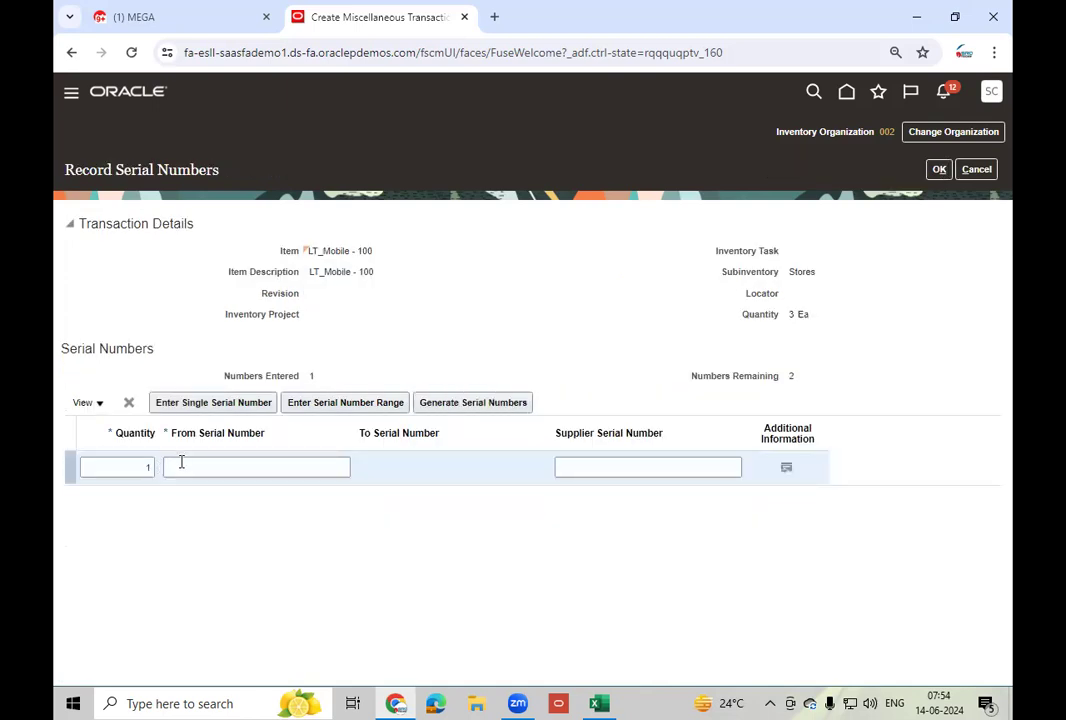
{"action": "left_click", "coordinate": [181, 464]}
{"action": "type", "text": "91"}
{"action": "key", "text": "Tab"}
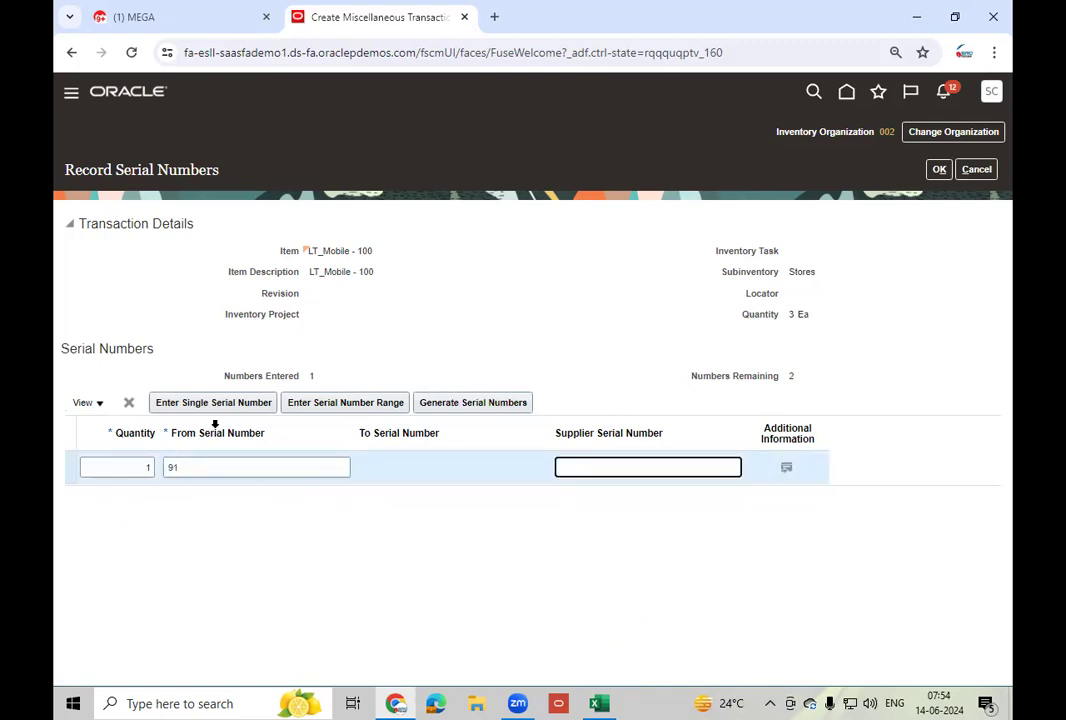
- Add single serials 92 and 93, then accept the three serial numbers
{"action": "left_click", "coordinate": [183, 404]}
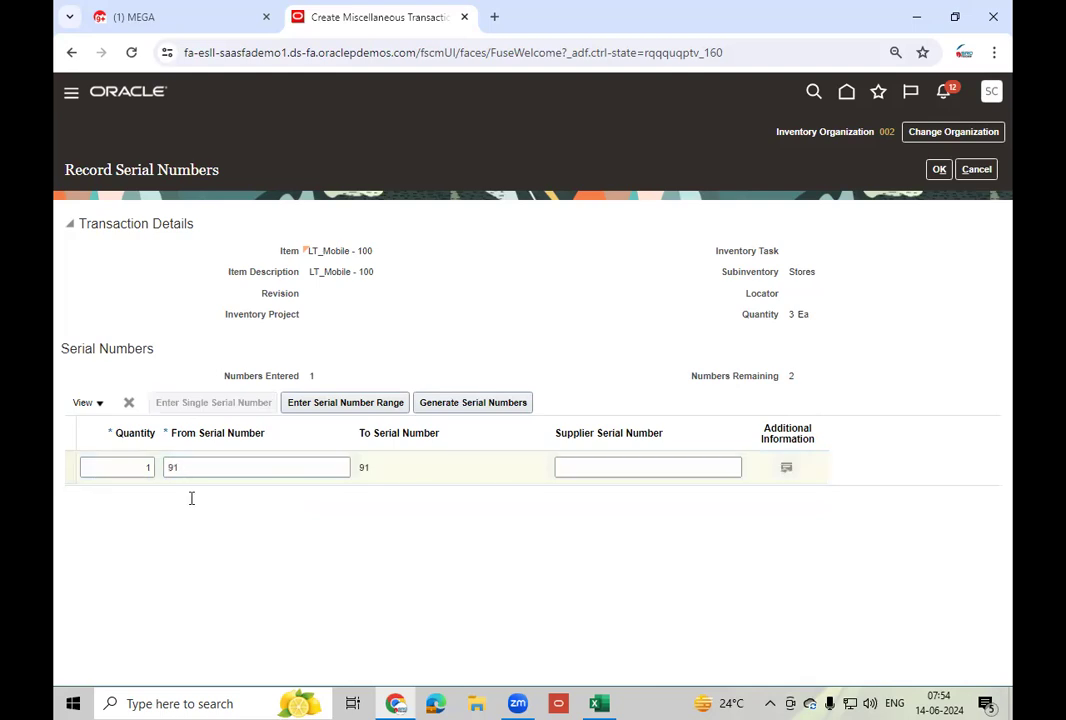
{"action": "left_click", "coordinate": [200, 465]}
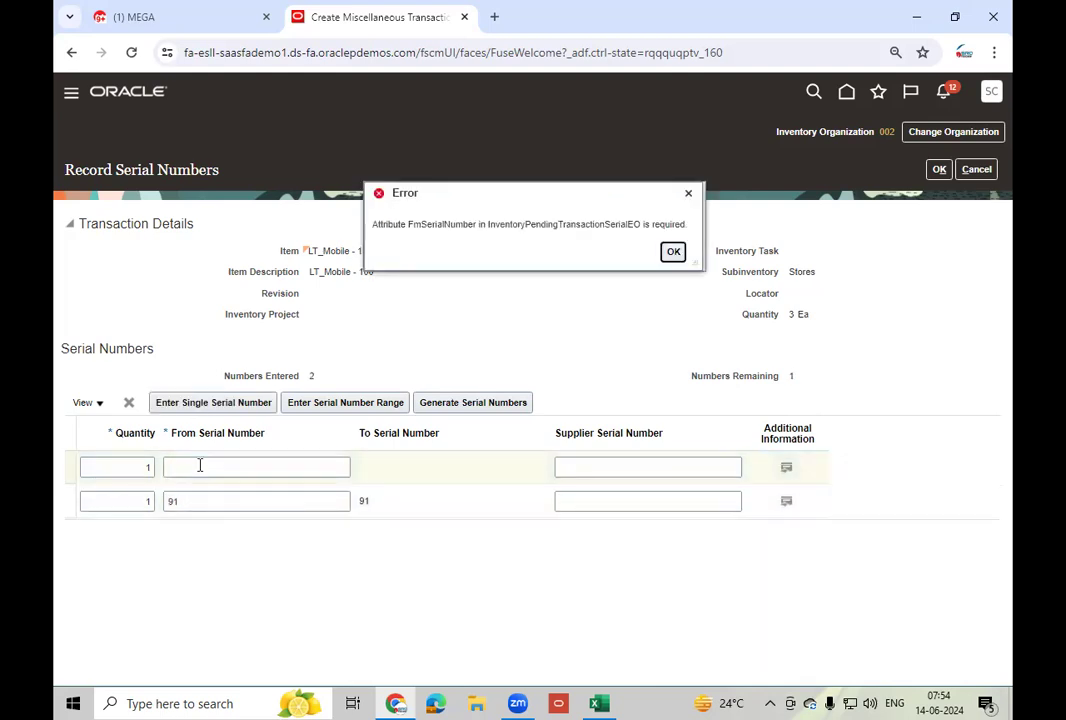
{"action": "left_click", "coordinate": [200, 465]}
{"action": "type", "text": "92"}
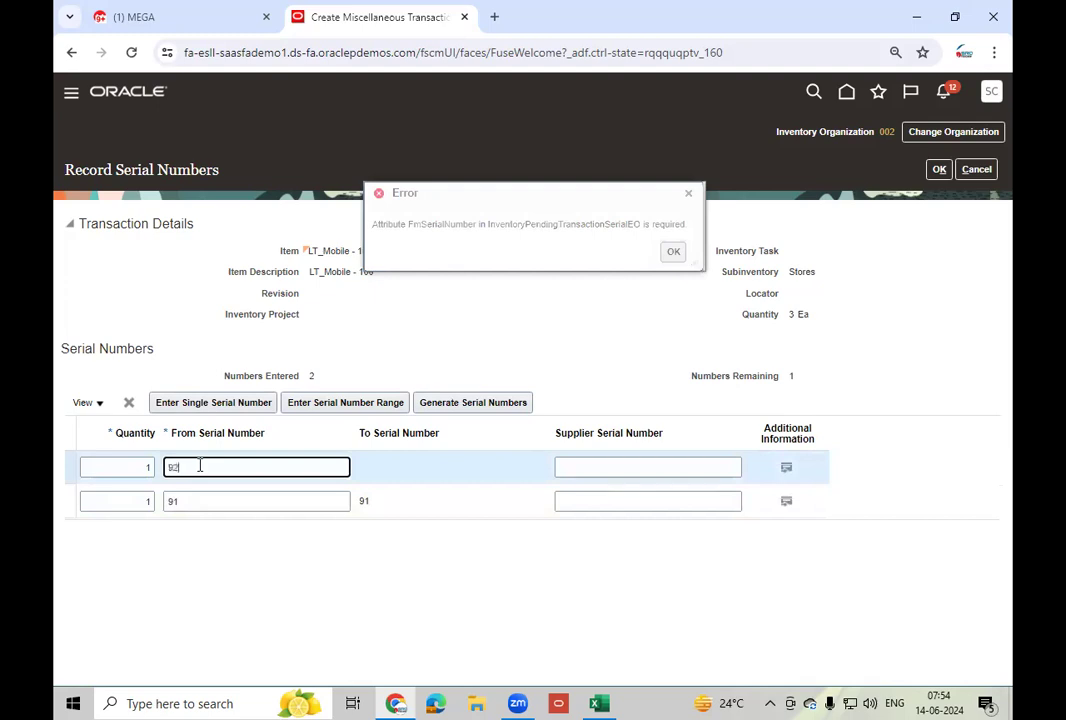
{"action": "key", "text": "Tab"}
{"action": "left_click", "coordinate": [203, 404]}
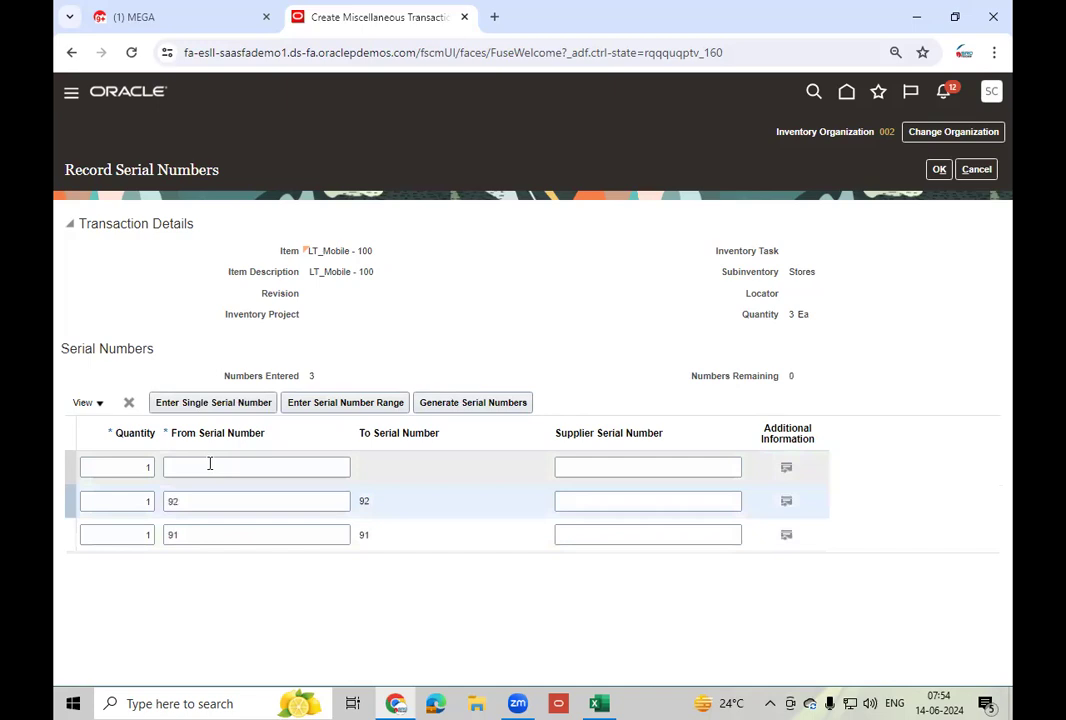
{"action": "left_click", "coordinate": [209, 464]}
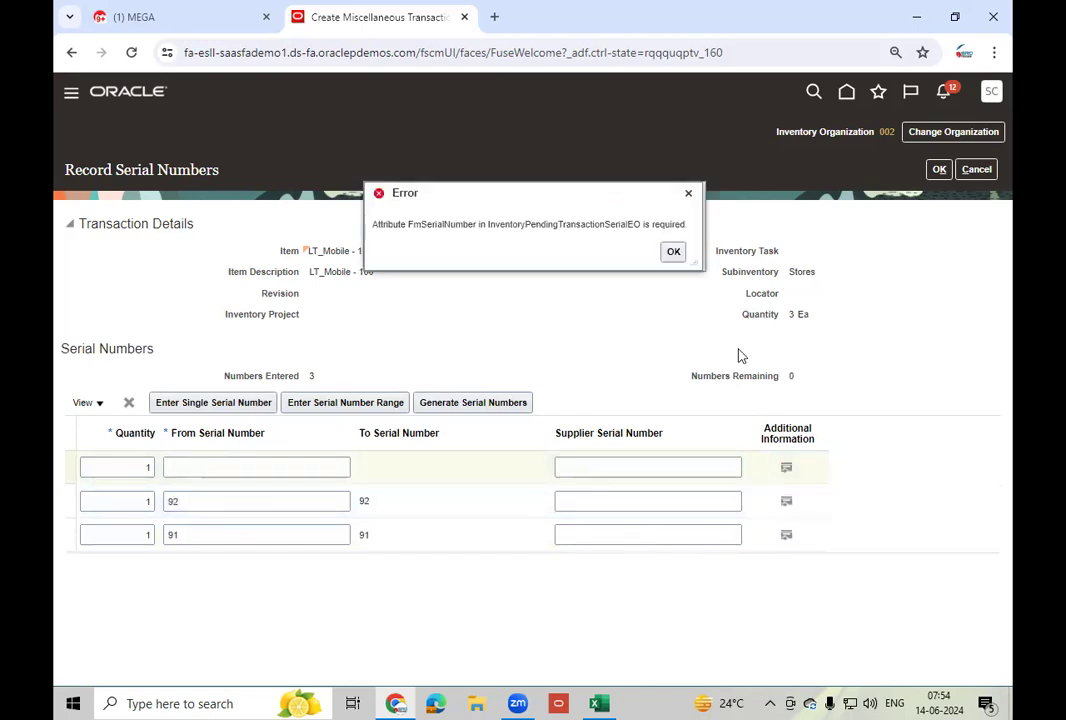
{"action": "left_click", "coordinate": [190, 452]}
{"action": "type", "text": "93"}
{"action": "key", "text": "Tab"}
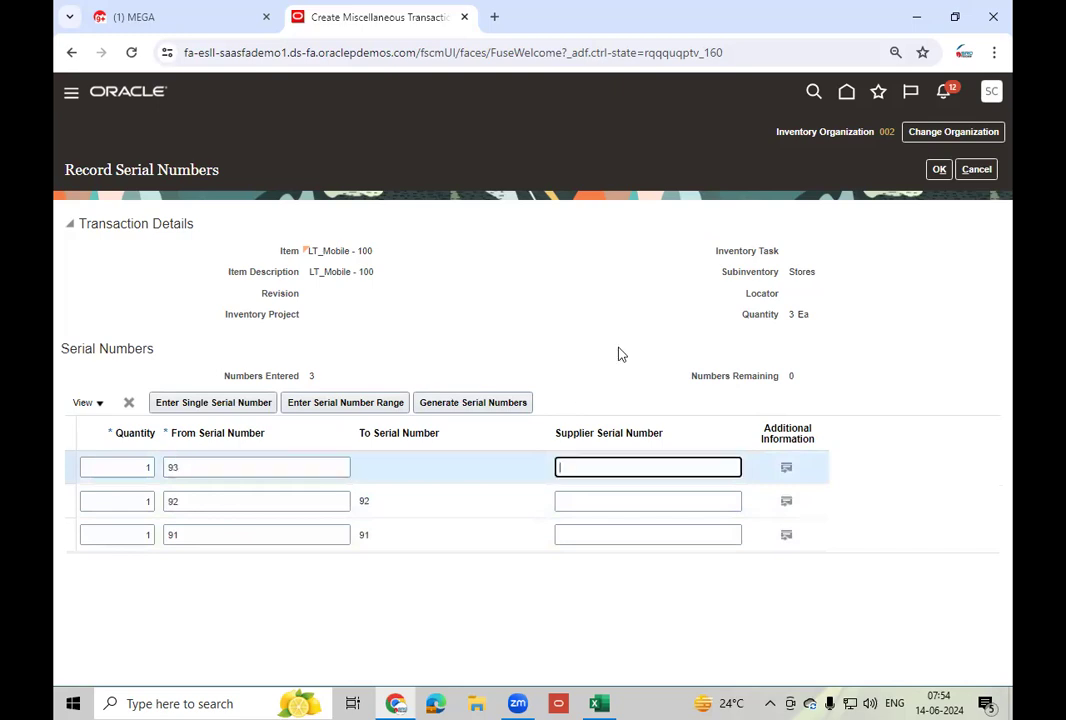
{"action": "left_click", "coordinate": [937, 170]}
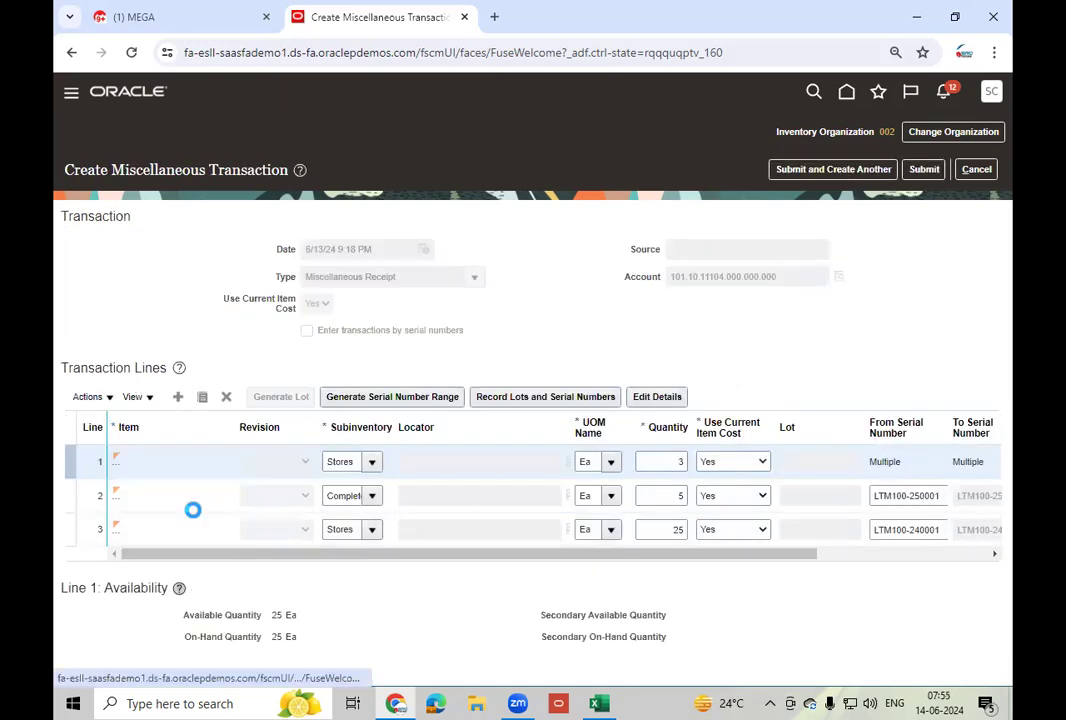
- Set the new line's item to LT_Mobile - 200 via an LT_Mob search
{"action": "left_click", "coordinate": [160, 458]}
{"action": "type", "text": "LT_Mob"}
{"action": "key", "text": "Tab"}
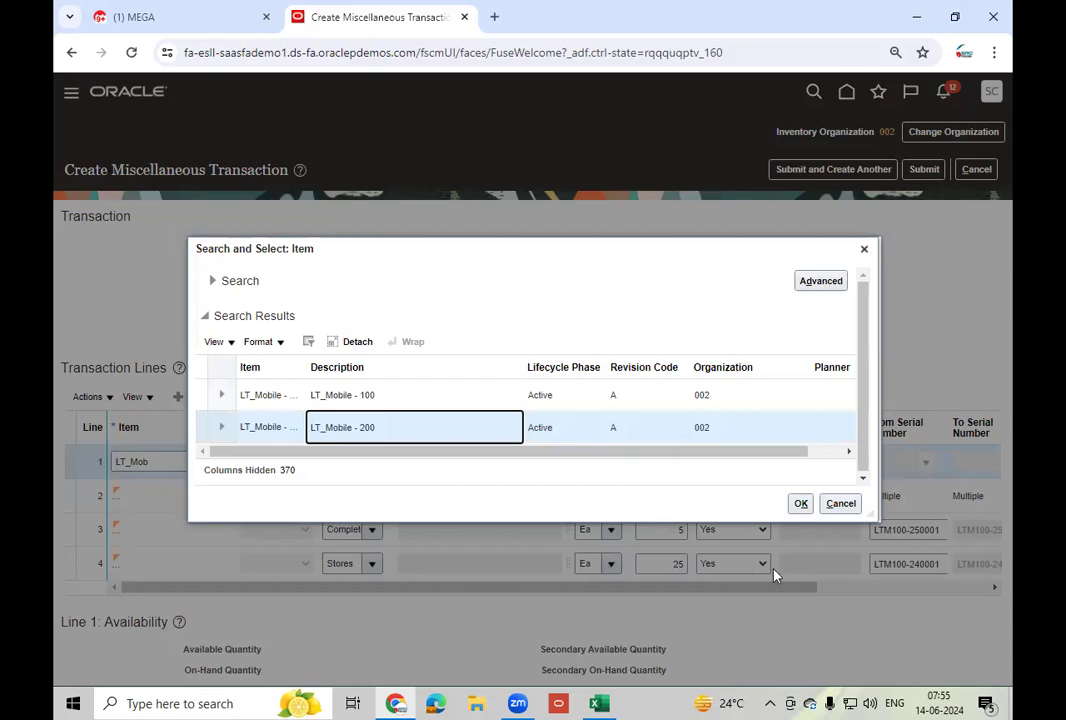
{"action": "left_click", "coordinate": [801, 503]}
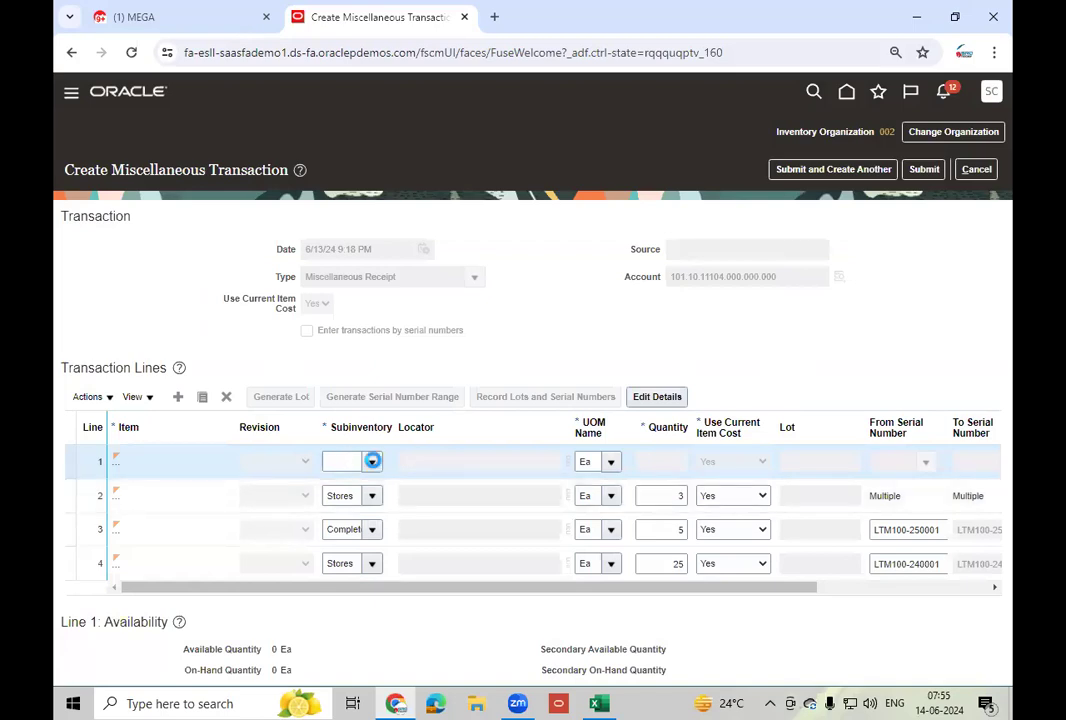
- Give the line subinventory Stores and quantity 10
{"action": "left_click", "coordinate": [373, 463]}
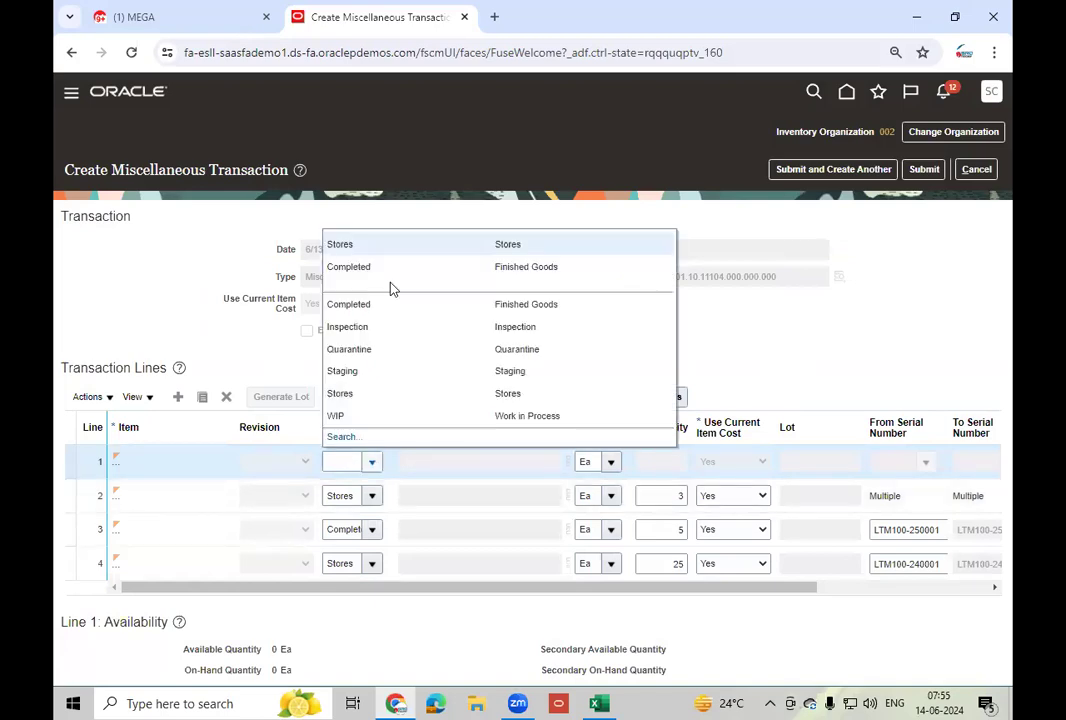
{"action": "left_click", "coordinate": [486, 472]}
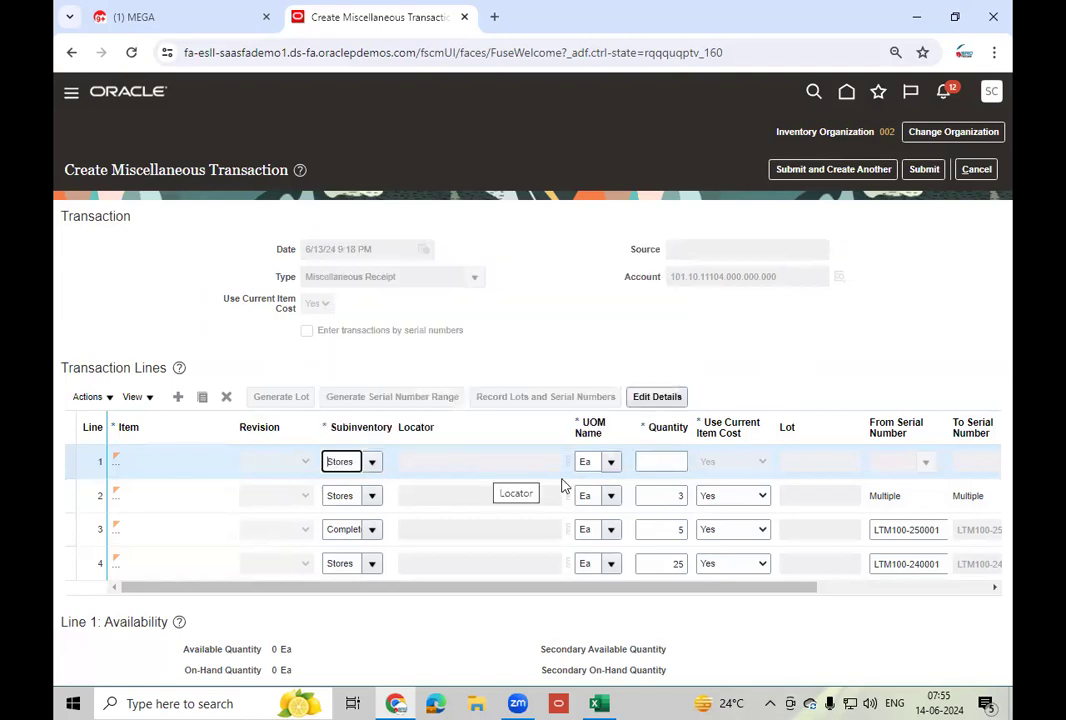
{"action": "left_click", "coordinate": [668, 464]}
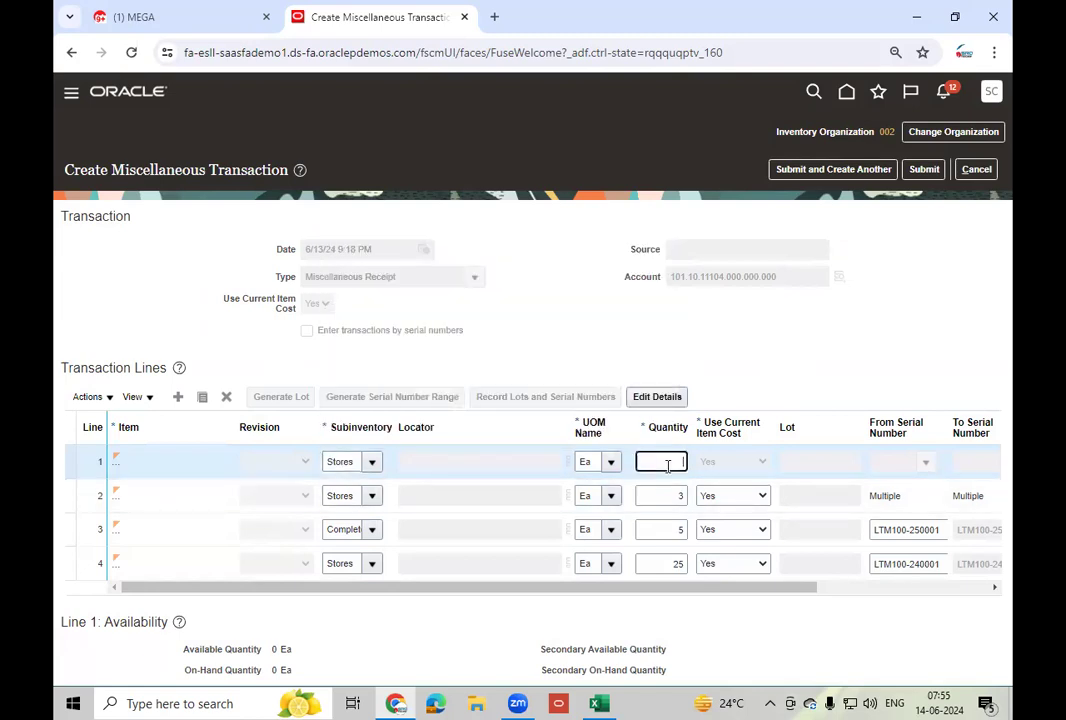
{"action": "type", "text": "1"}
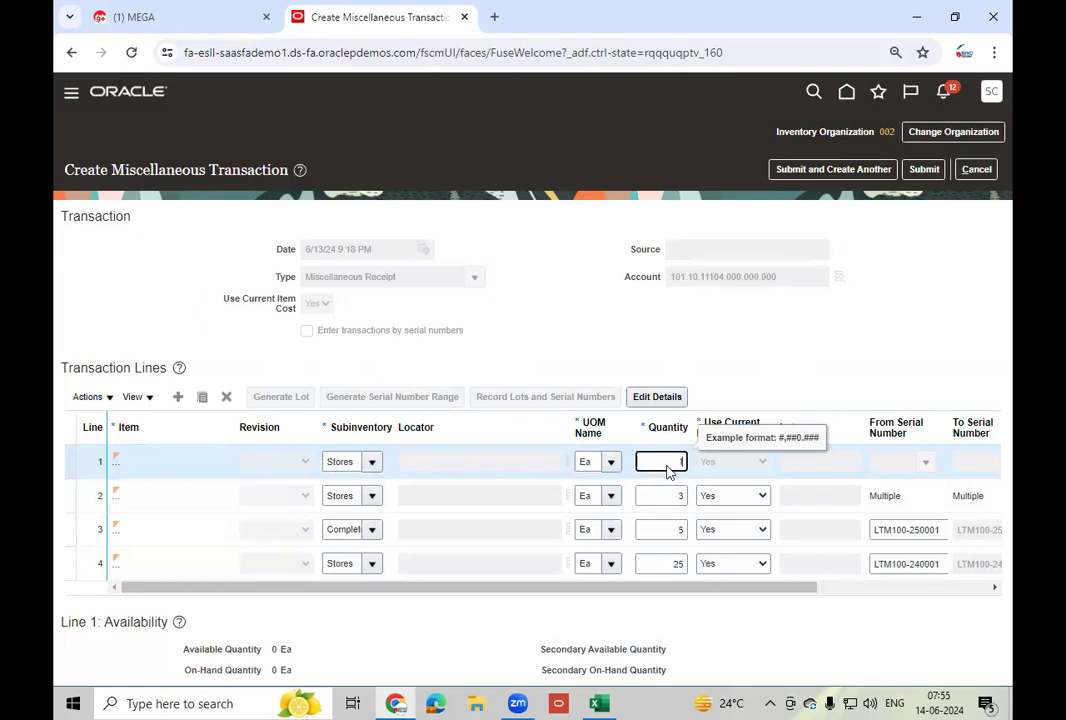
{"action": "type", "text": "0"}
{"action": "key", "text": "Tab"}
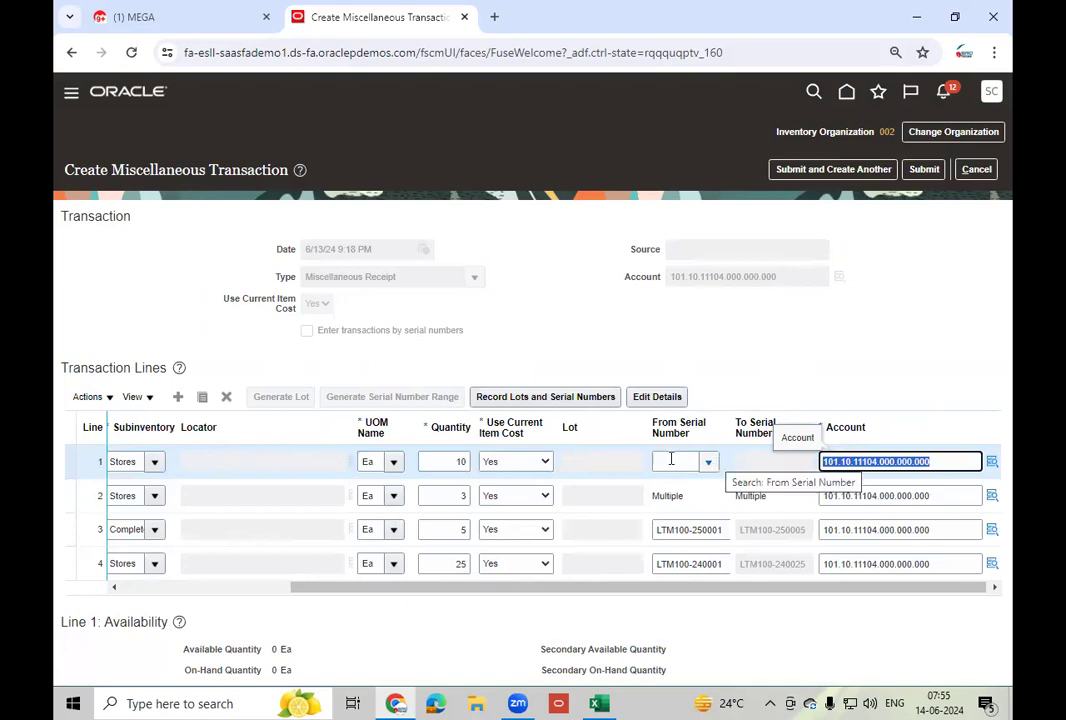
- Assign line 1 the serial range starting at LTM200-240001, covering LTM200-240001 to LTM200-240010
{"action": "left_click", "coordinate": [671, 459]}
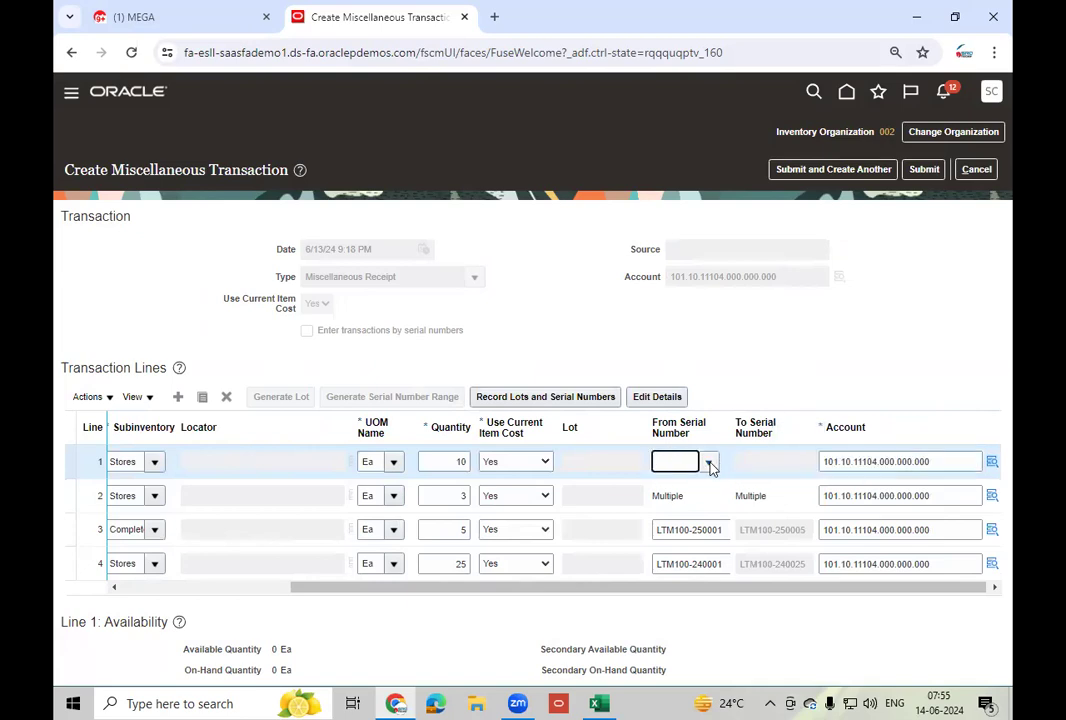
{"action": "left_click", "coordinate": [709, 463]}
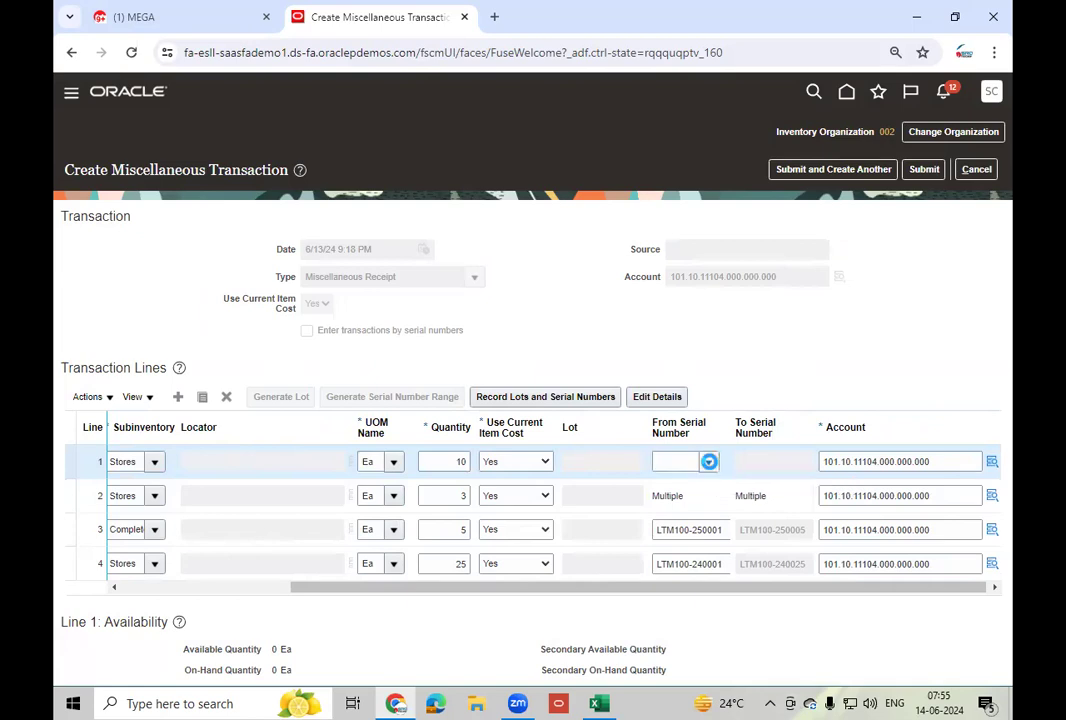
{"action": "left_click", "coordinate": [709, 461]}
{"action": "left_click", "coordinate": [676, 507]}
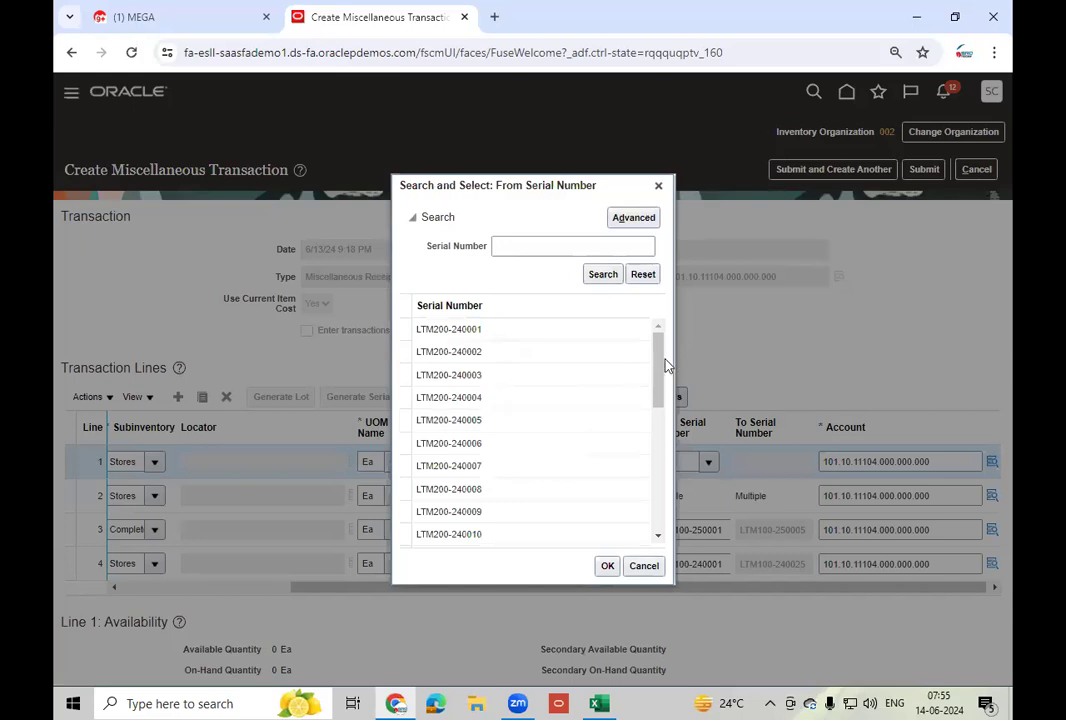
{"action": "left_click_drag", "start_coordinate": [659, 363], "coordinate": [665, 500]}
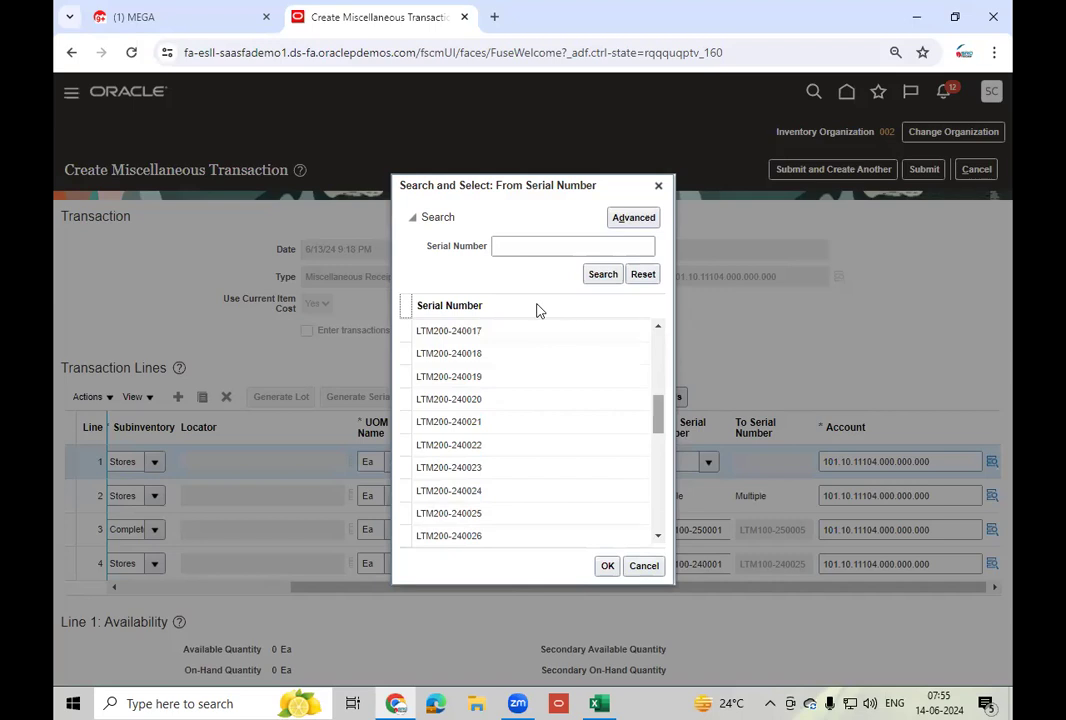
{"action": "scroll", "coordinate": [540, 311], "scroll_direction": "up", "scroll_amount": 4}
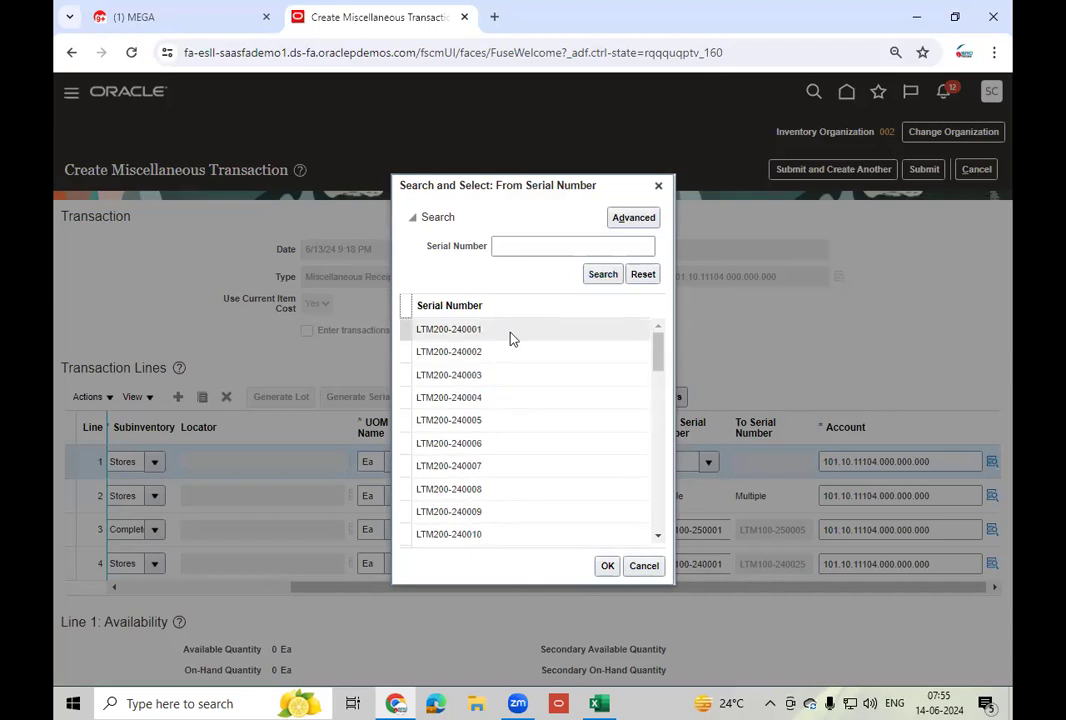
{"action": "left_click", "coordinate": [513, 337]}
{"action": "left_click", "coordinate": [606, 566]}
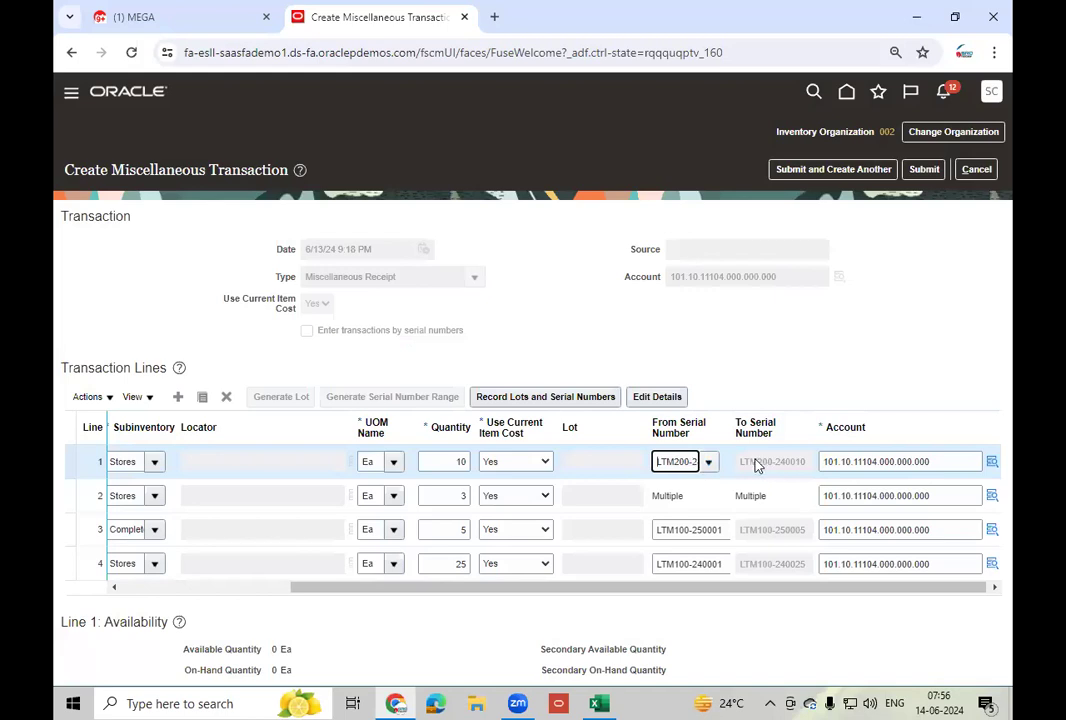
{"action": "left_click", "coordinate": [236, 507]}
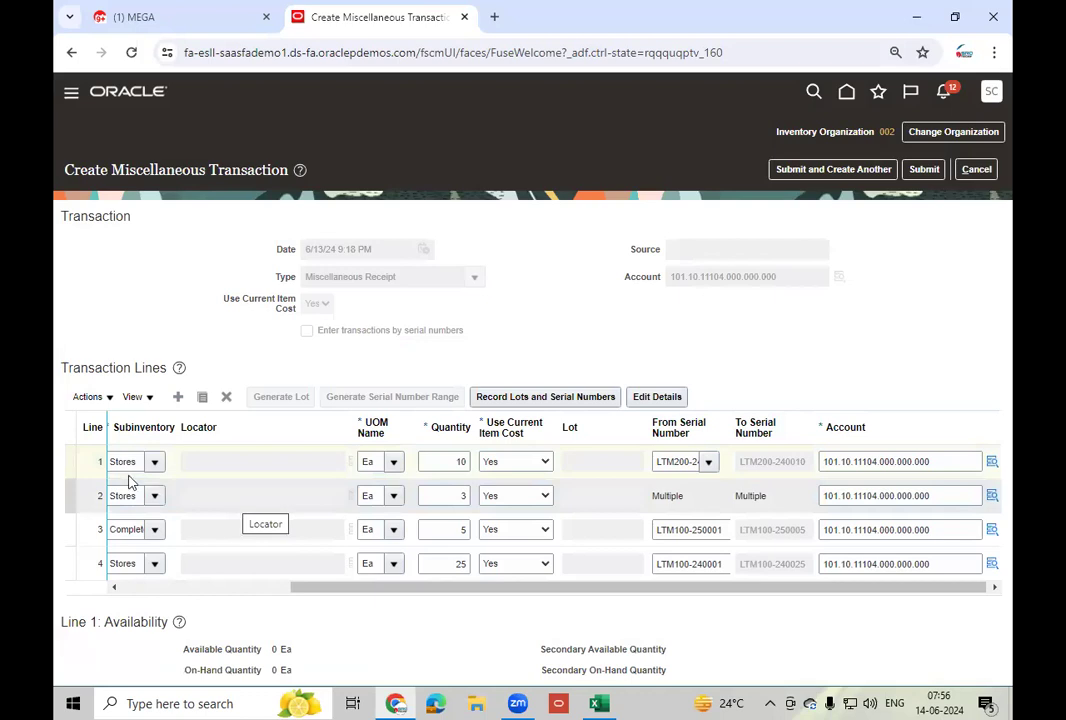
- Add a new transaction line for item LT_Mobile - 200
{"action": "left_click", "coordinate": [178, 396]}
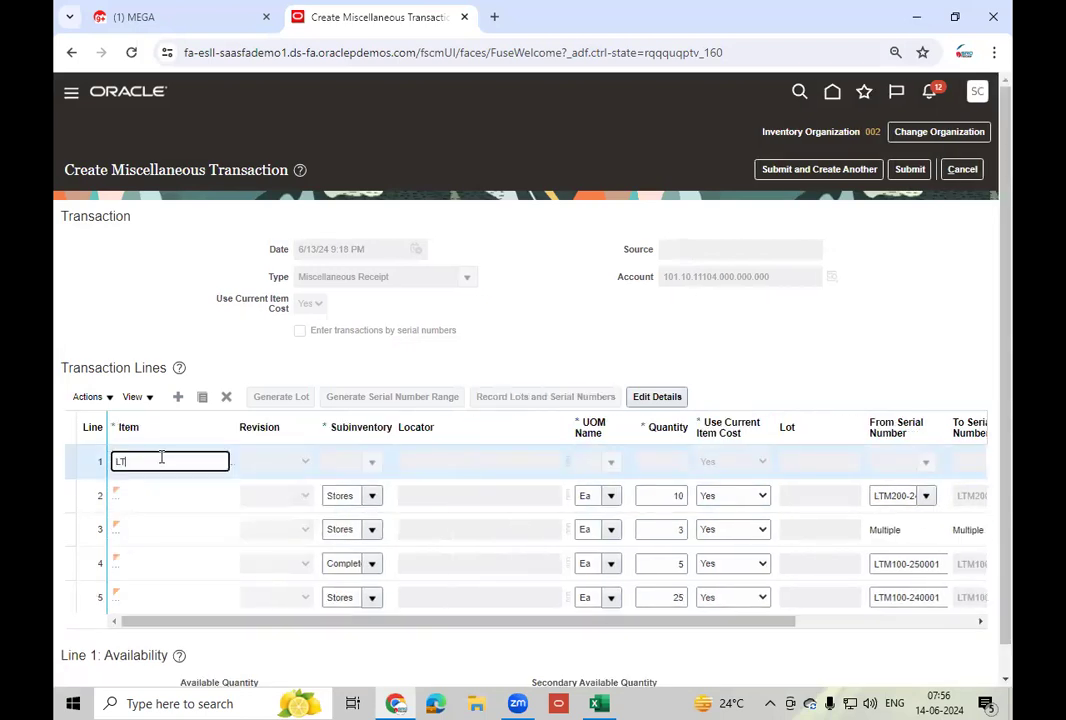
{"action": "type", "text": "LT_Mob"}
{"action": "key", "text": "Tab"}
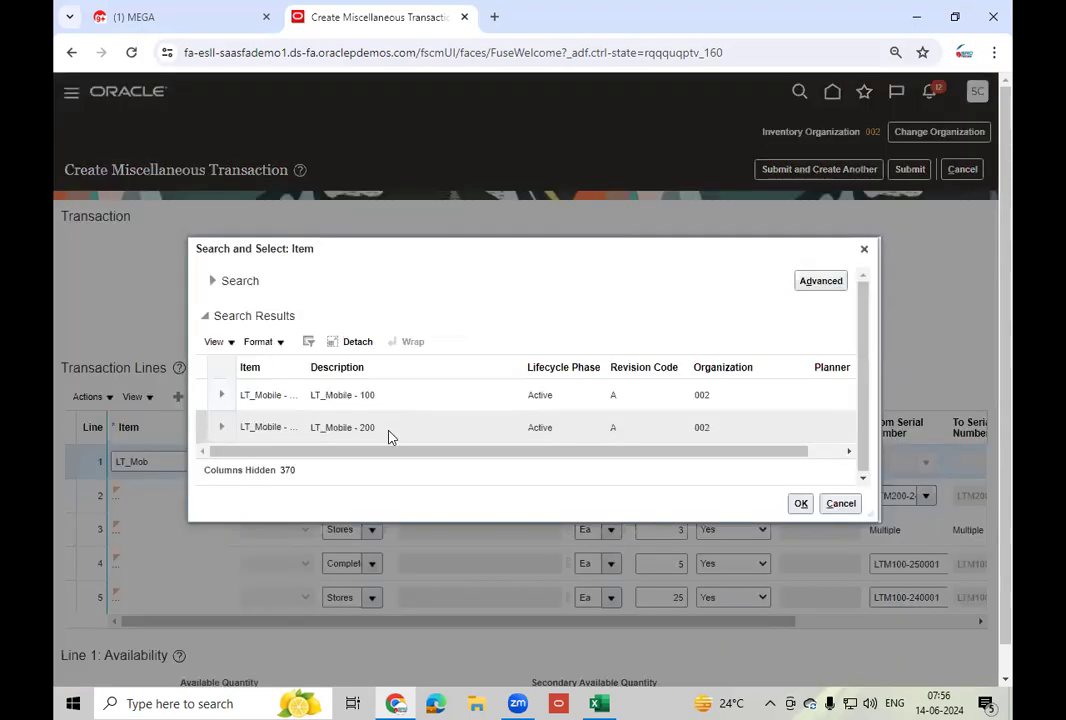
{"action": "left_click", "coordinate": [389, 432]}
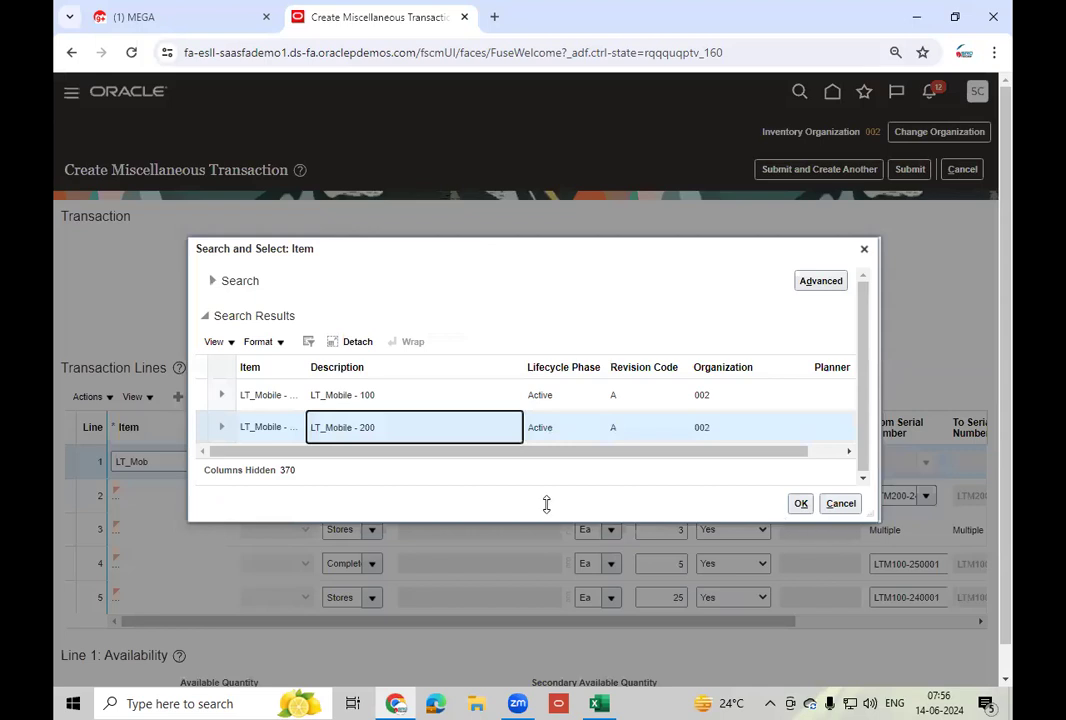
{"action": "key", "text": "Return"}
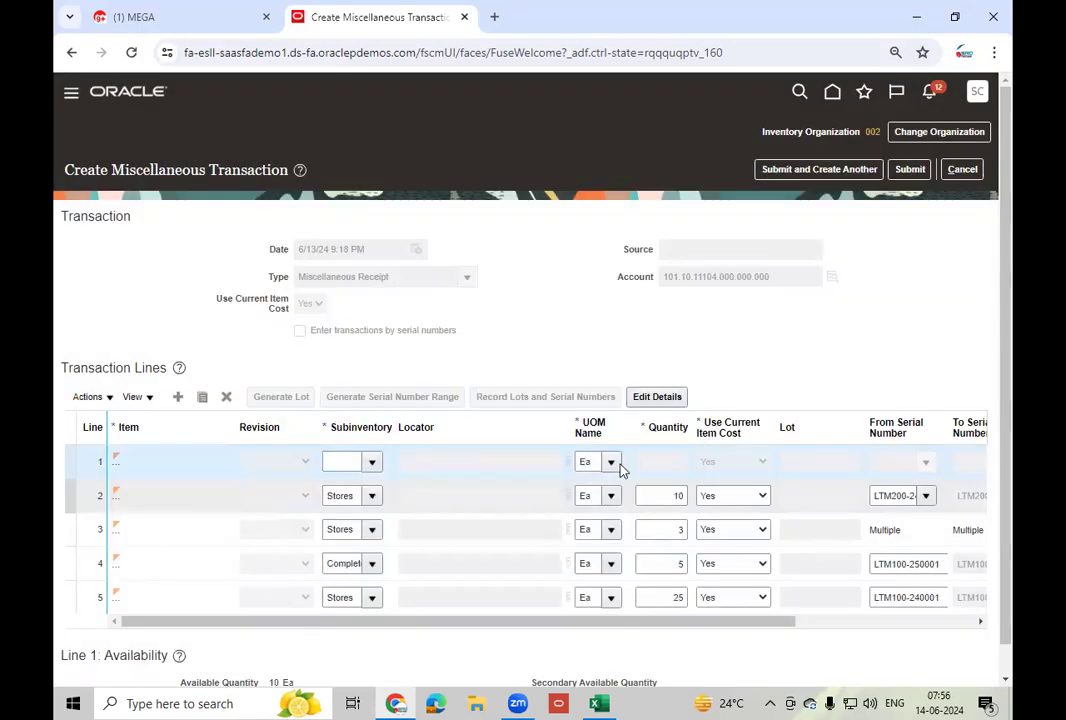
- Set the line's subinventory to Completed and quantity to 5, then start serial recording
{"action": "left_click", "coordinate": [374, 461]}
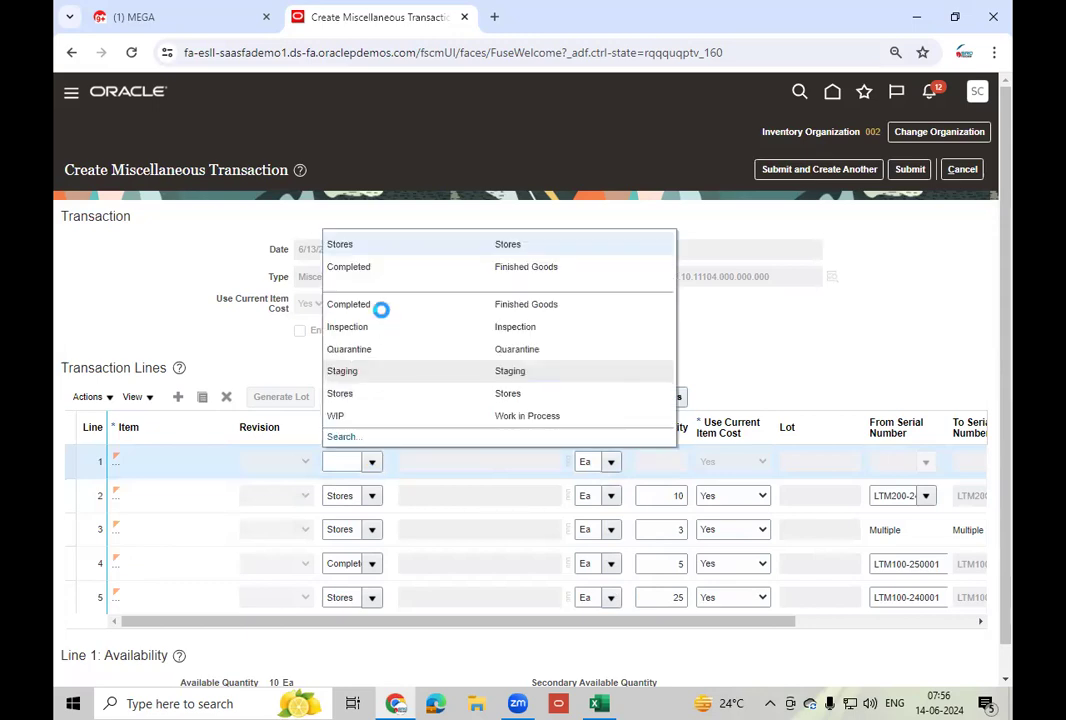
{"action": "left_click", "coordinate": [381, 309]}
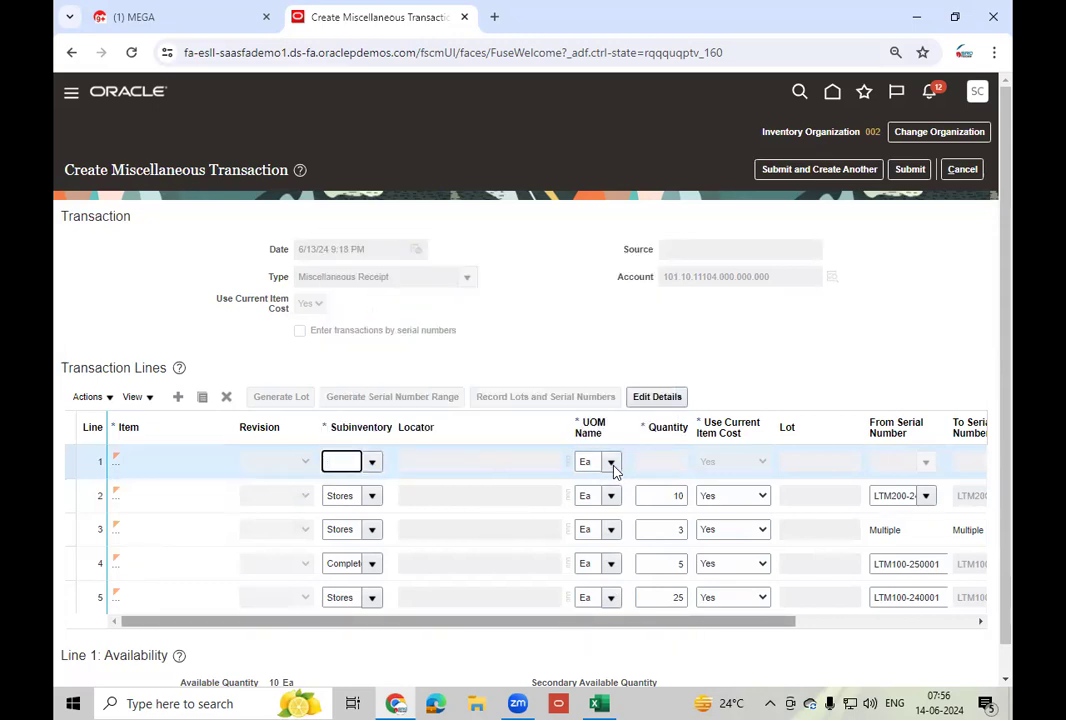
{"action": "left_click", "coordinate": [508, 463]}
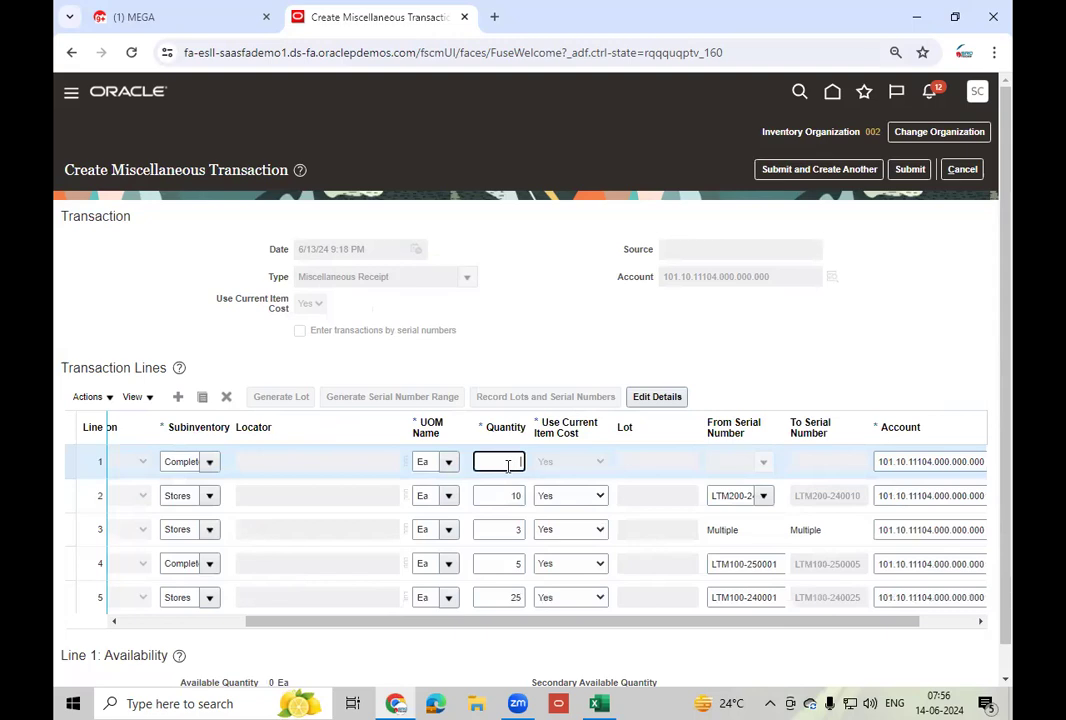
{"action": "type", "text": "6"}
{"action": "left_click", "coordinate": [814, 337]}
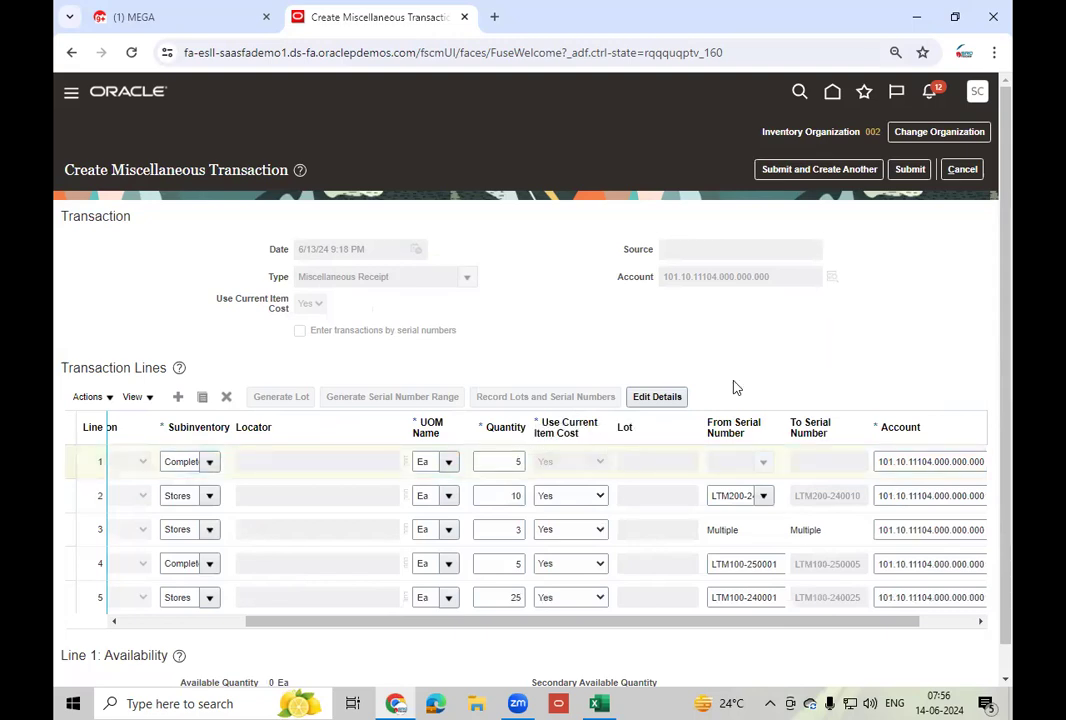
{"action": "left_click", "coordinate": [537, 399]}
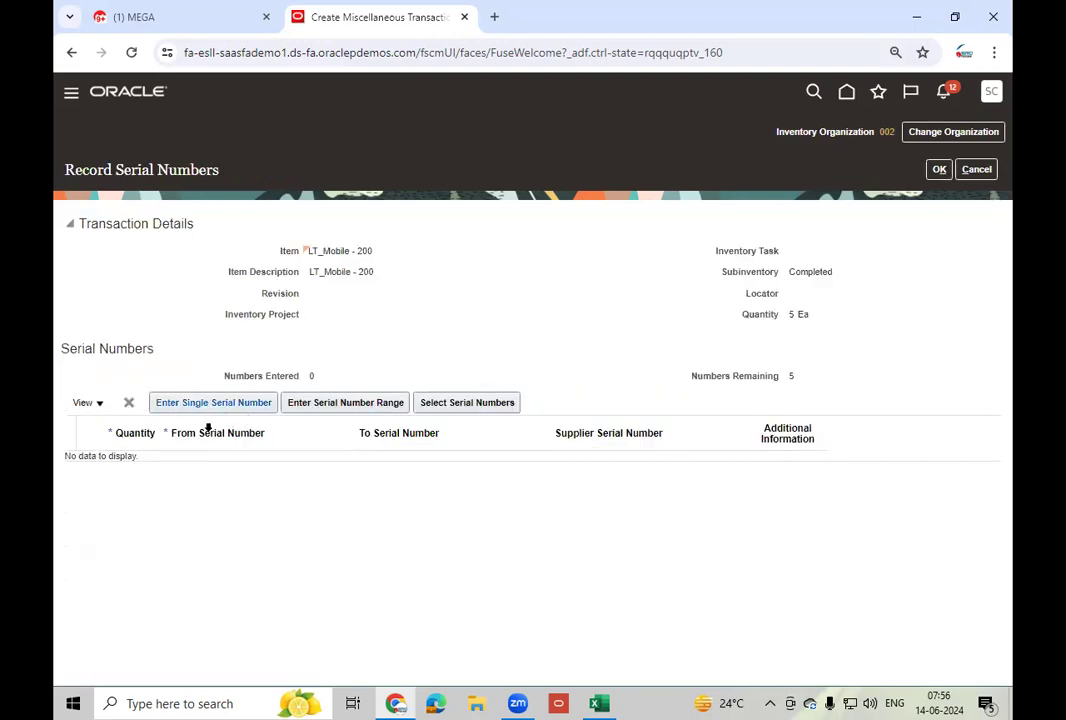
- Select serials LTM200-240011 through LTM200-240015 from the available list
{"action": "left_click", "coordinate": [345, 403]}
{"action": "left_click", "coordinate": [344, 410]}
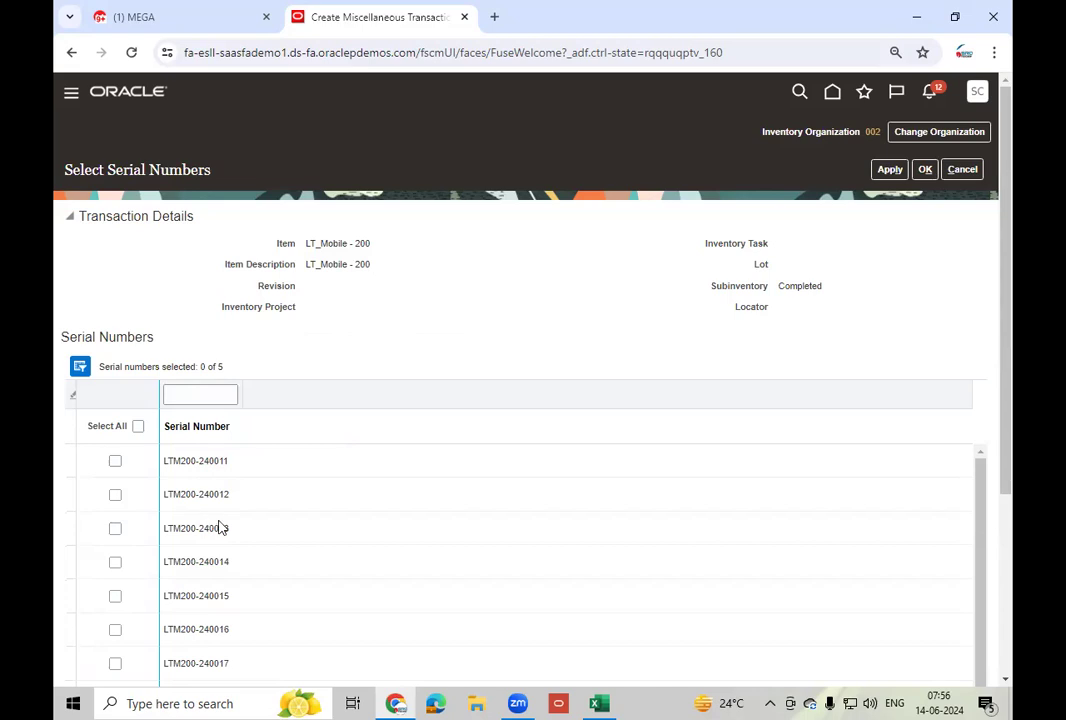
{"action": "left_click", "coordinate": [115, 463]}
{"action": "left_click", "coordinate": [116, 498]}
{"action": "left_click", "coordinate": [116, 530]}
{"action": "left_click", "coordinate": [116, 565]}
{"action": "left_click", "coordinate": [117, 599]}
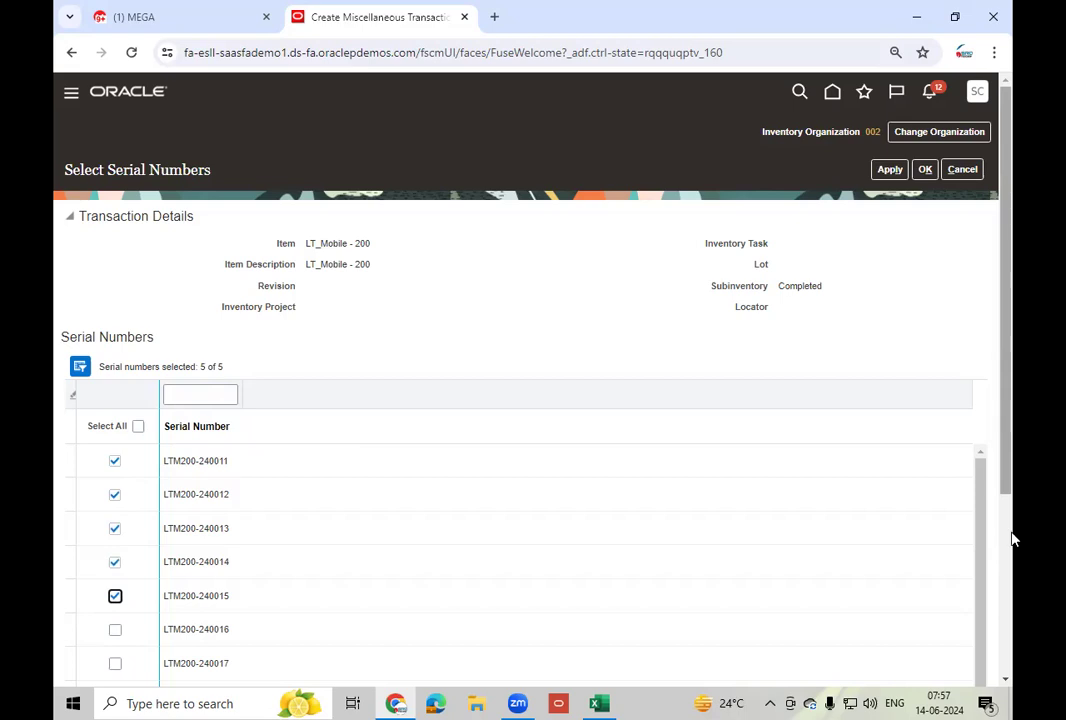
{"action": "scroll", "coordinate": [230, 480], "scroll_direction": "down", "scroll_amount": 3}
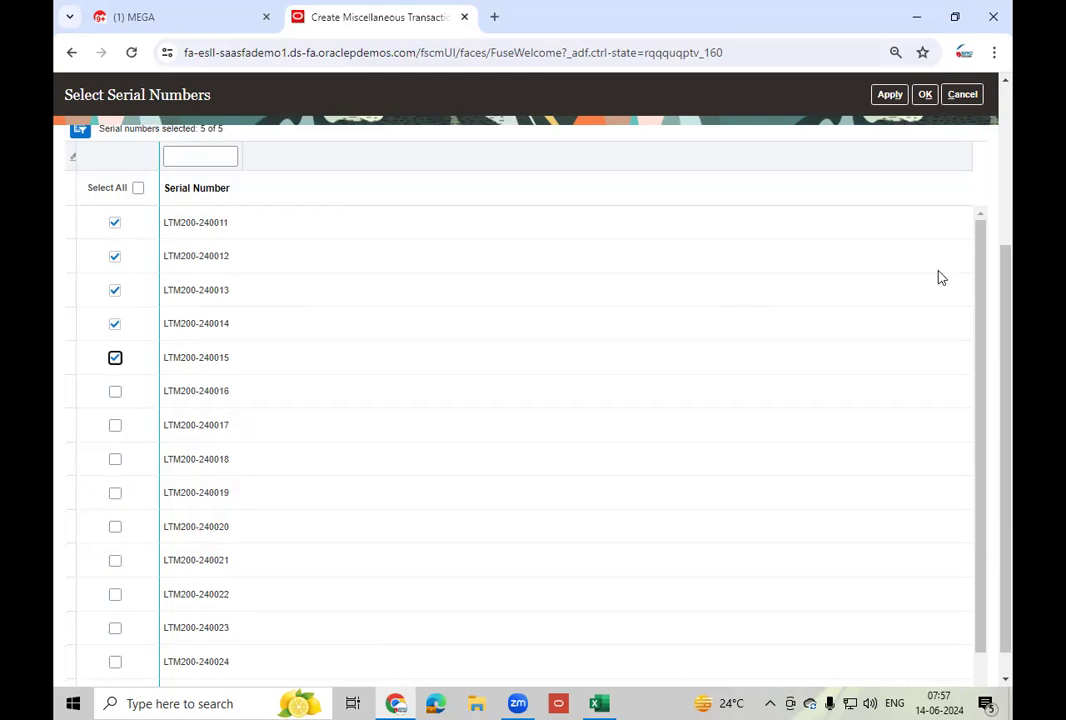
- Apply the five serials, save them to the Completed line, and add a new line
{"action": "left_click", "coordinate": [890, 95]}
{"action": "left_click", "coordinate": [925, 94]}
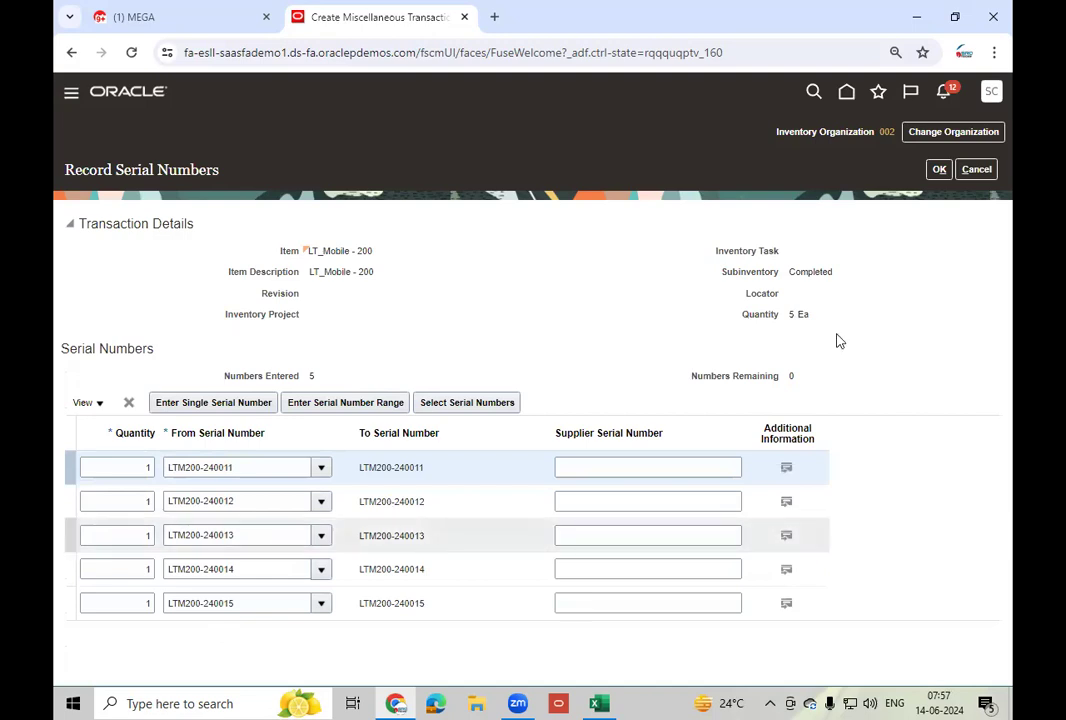
{"action": "left_click", "coordinate": [938, 169]}
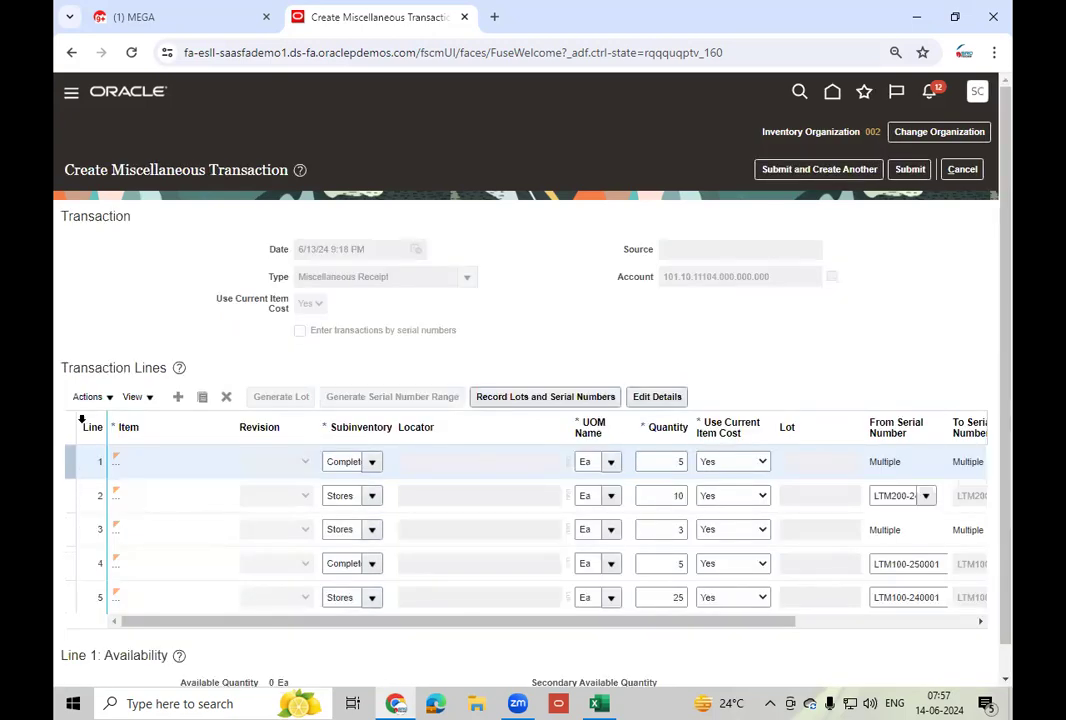
{"action": "left_click", "coordinate": [180, 400]}
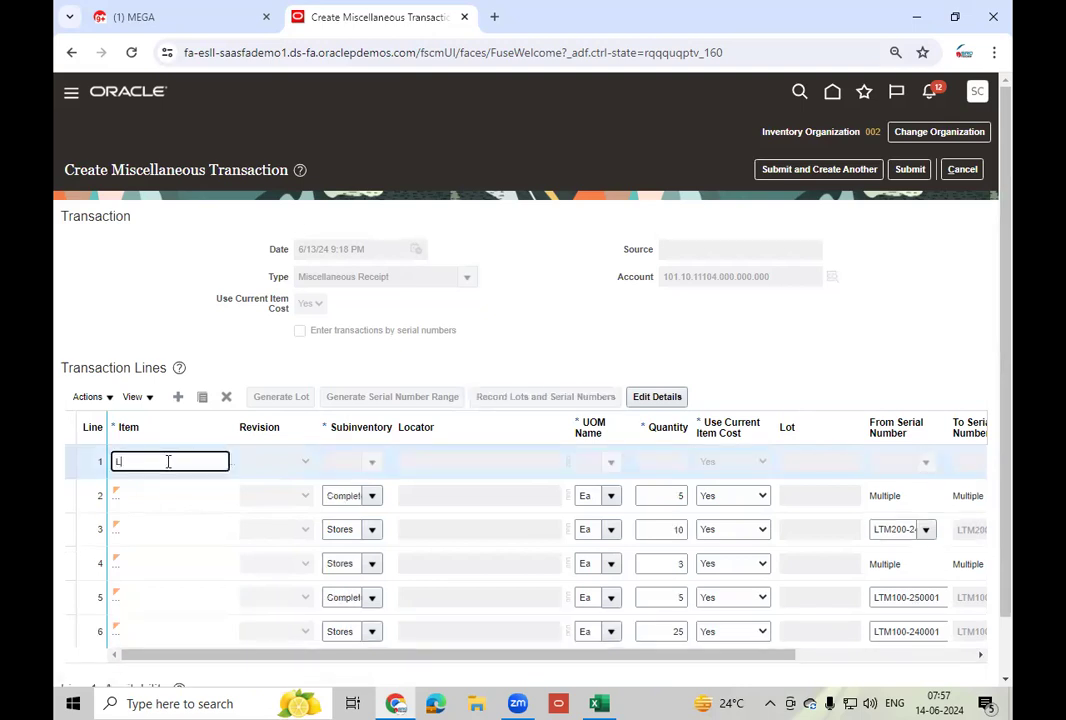
- Set the new line to LT_Mobile - 200 in WIP with quantity 2, then start serial recording
{"action": "type", "text": "LT_Mob"}
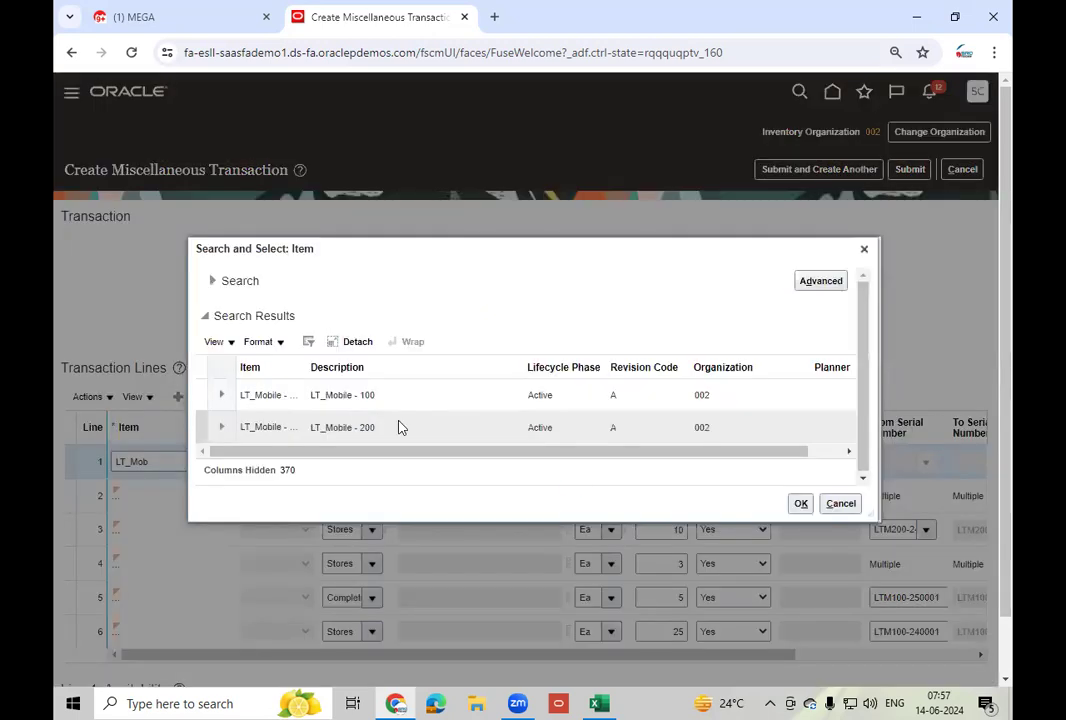
{"action": "left_click", "coordinate": [400, 428]}
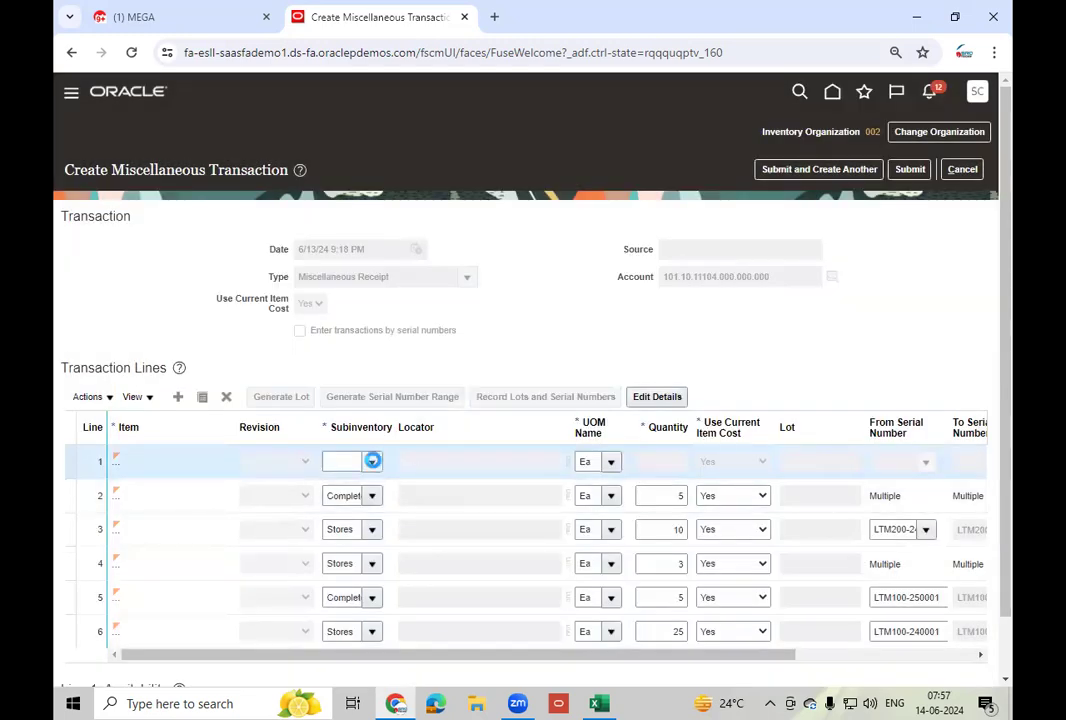
{"action": "left_click", "coordinate": [372, 463]}
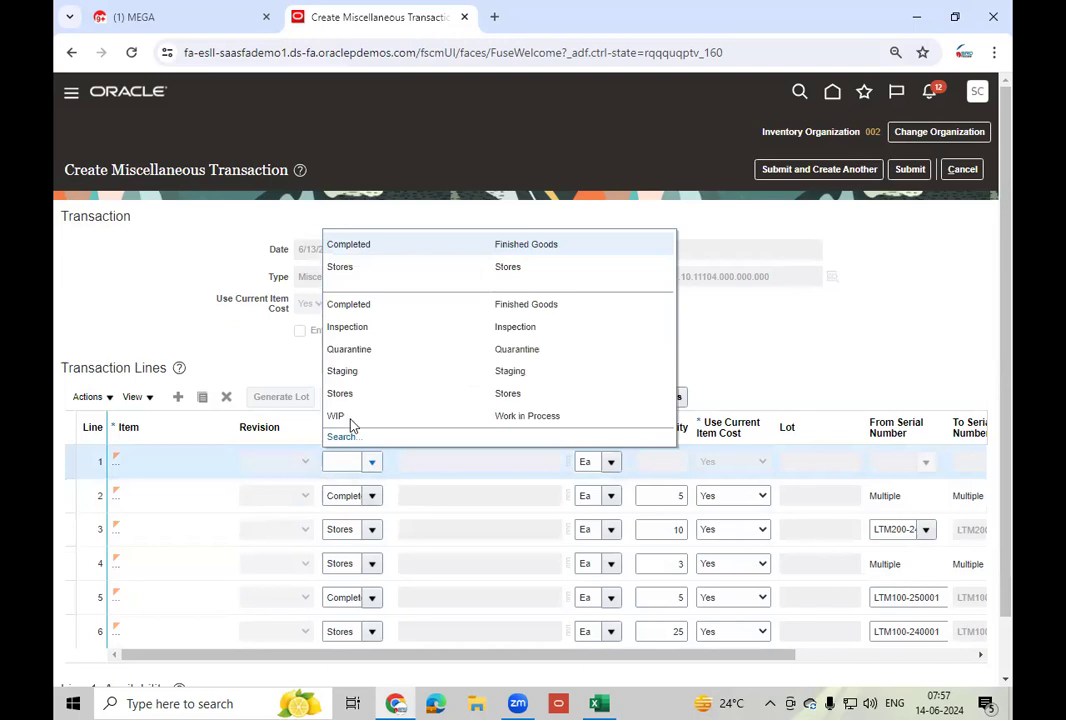
{"action": "left_click", "coordinate": [340, 416]}
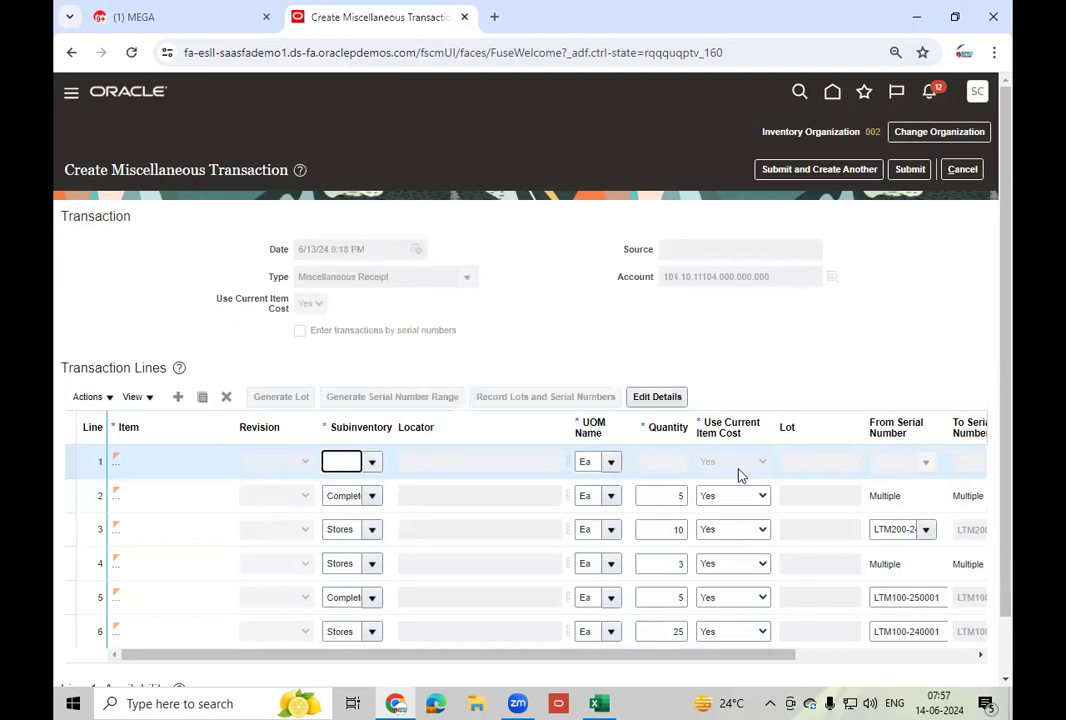
{"action": "left_click", "coordinate": [653, 461]}
{"action": "type", "text": "1"}
{"action": "key", "text": "Tab"}
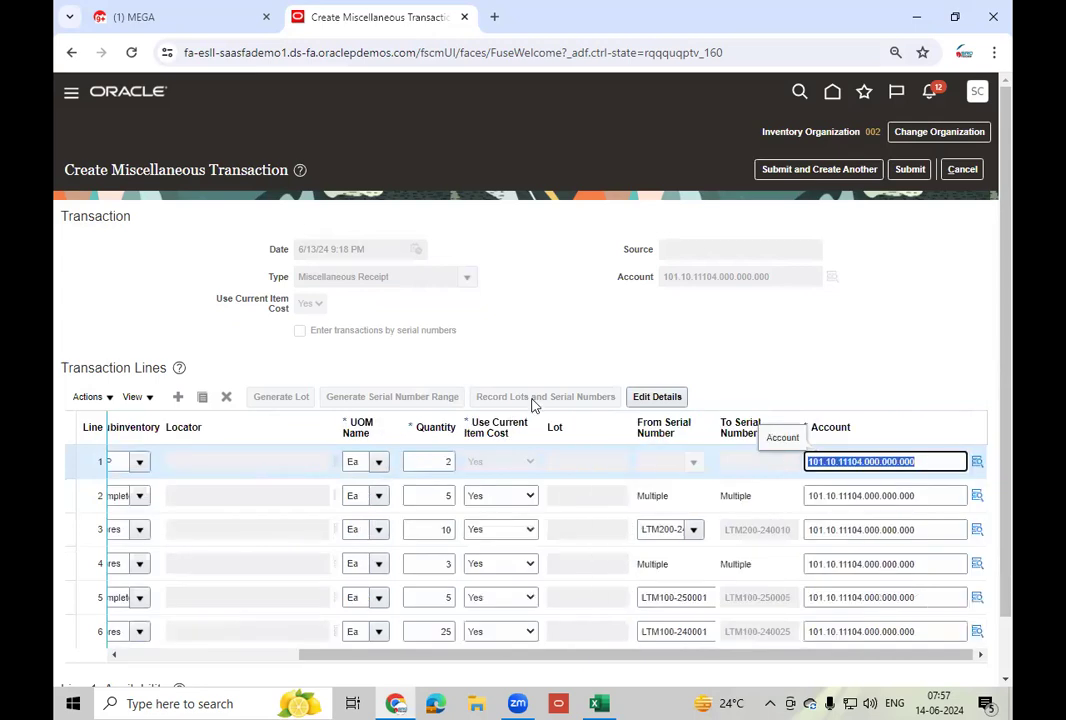
{"action": "left_click", "coordinate": [542, 402]}
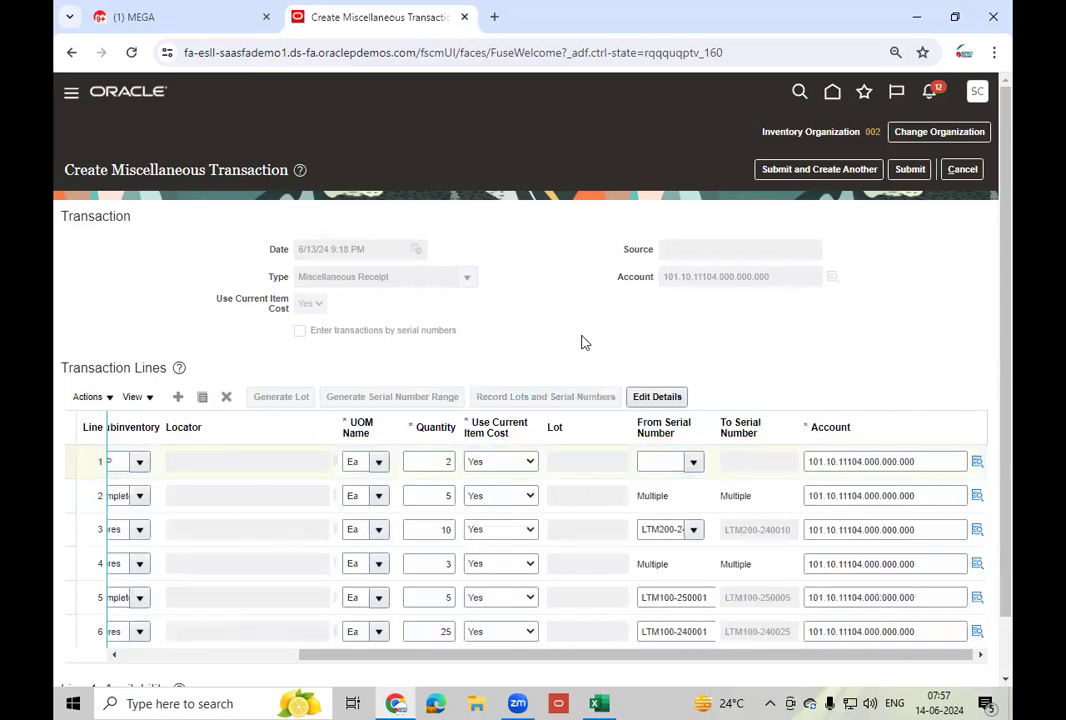
- Record single serial LTM200-240024 from the available serial list
{"action": "left_click", "coordinate": [229, 404]}
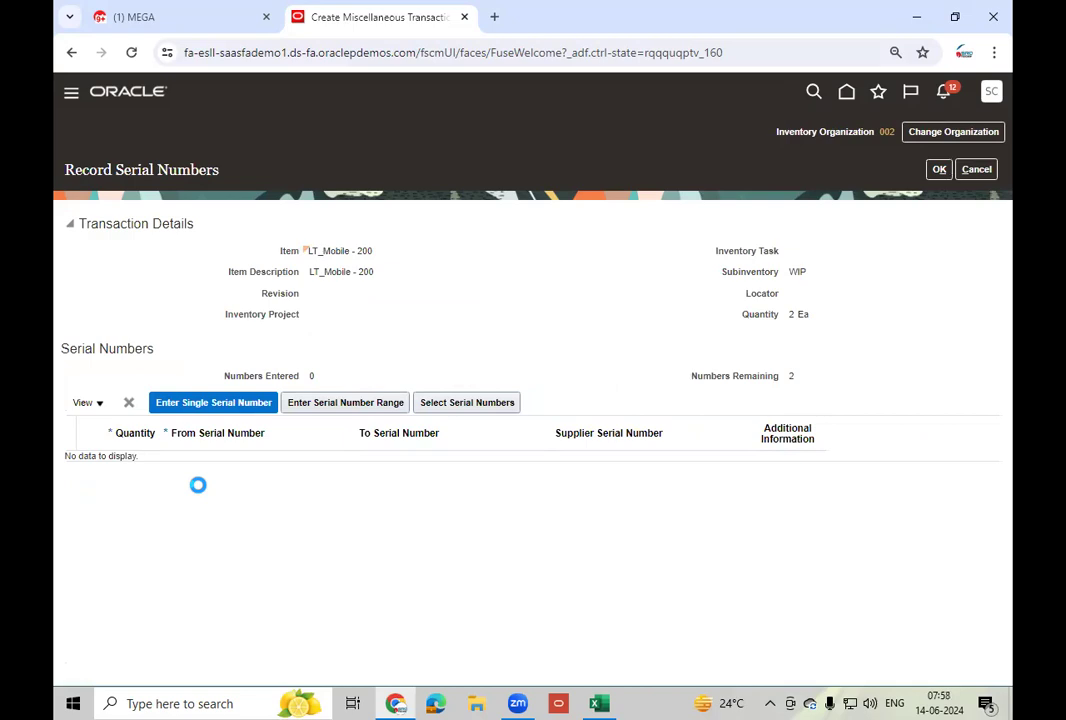
{"action": "left_click", "coordinate": [321, 467]}
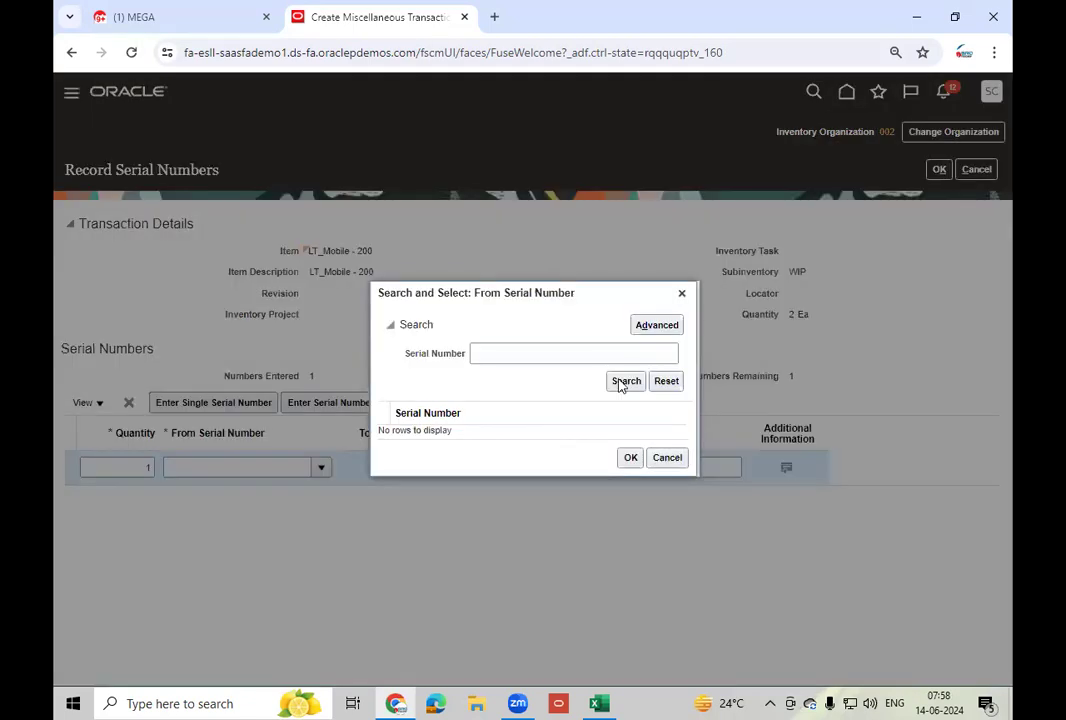
{"action": "left_click", "coordinate": [623, 382]}
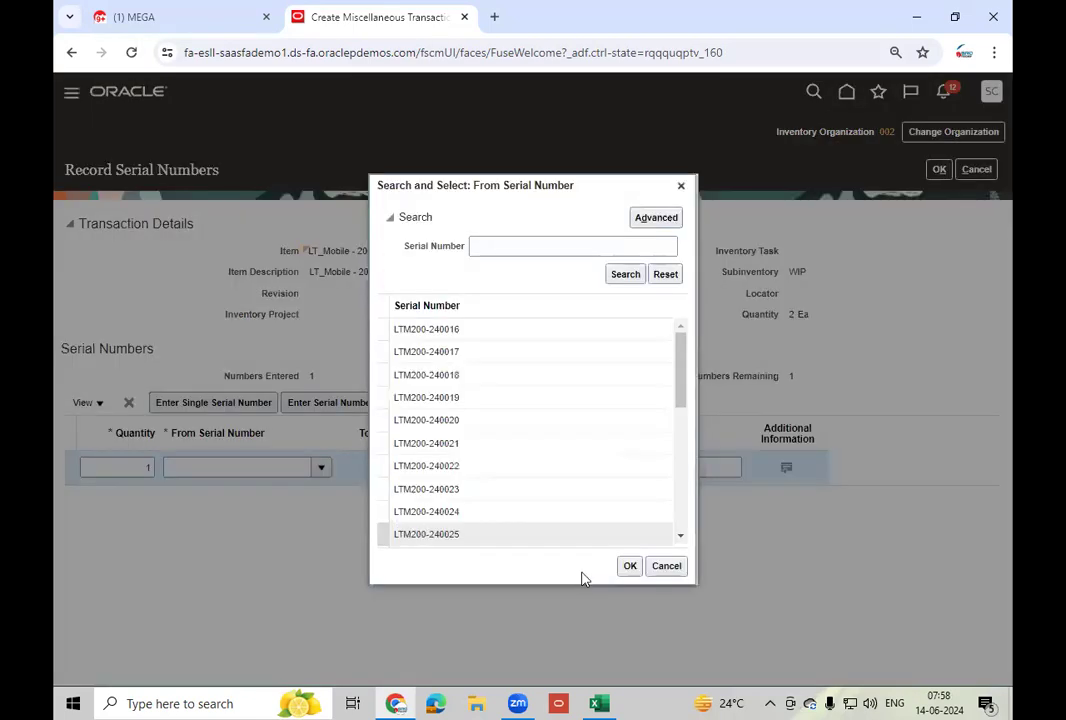
{"action": "left_click", "coordinate": [520, 511]}
{"action": "left_click", "coordinate": [629, 566]}
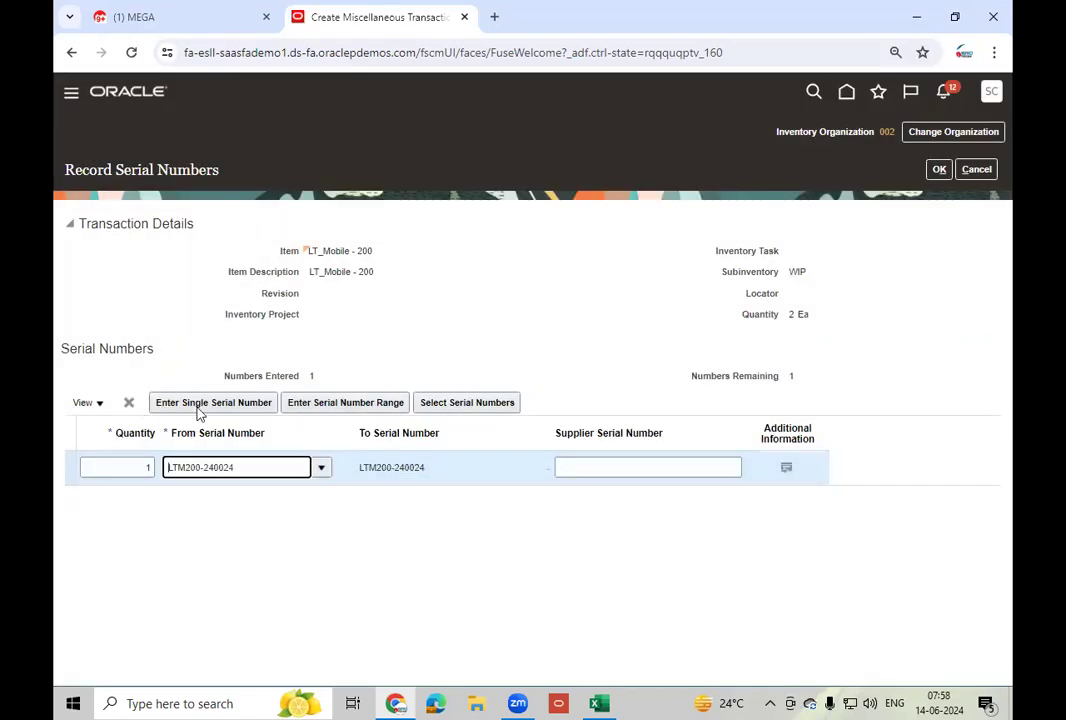
- Record serial LTM200-240023, save both serials, and submit the miscellaneous receipt
{"action": "left_click", "coordinate": [205, 402]}
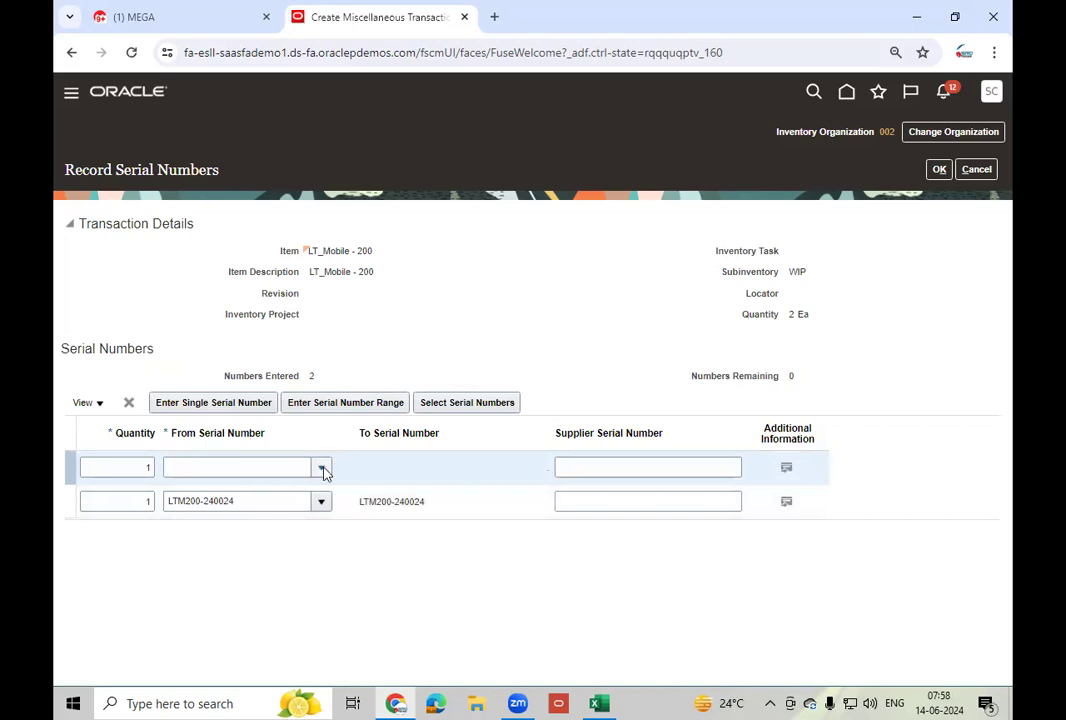
{"action": "left_click", "coordinate": [323, 470]}
{"action": "left_click", "coordinate": [186, 515]}
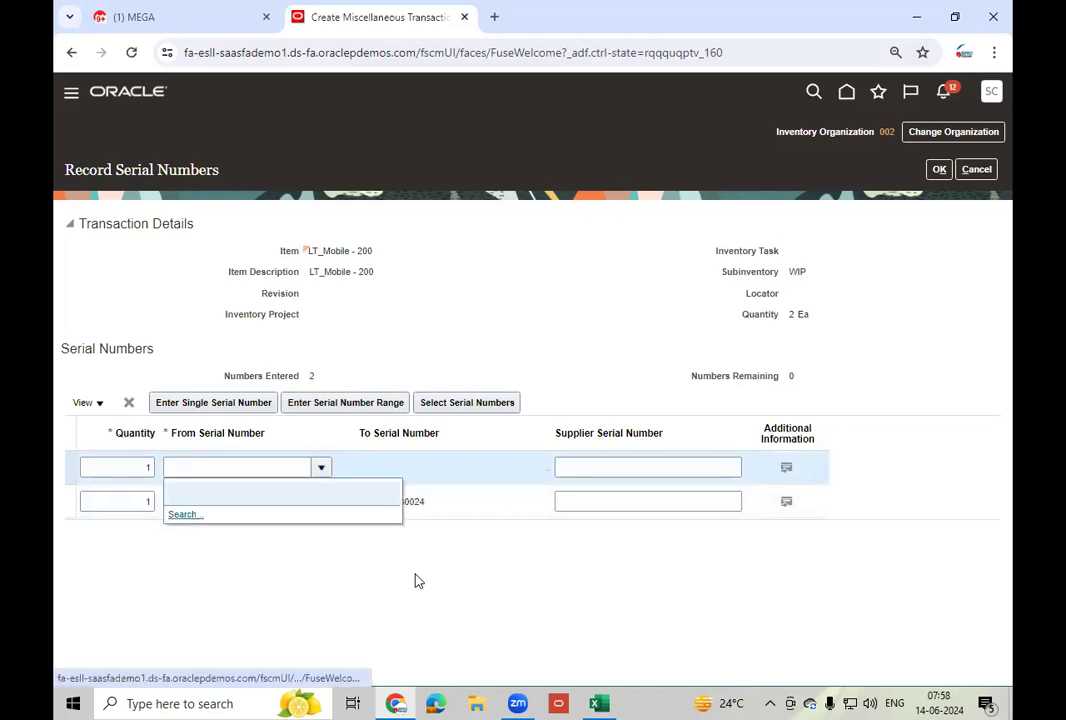
{"action": "left_click", "coordinate": [625, 382]}
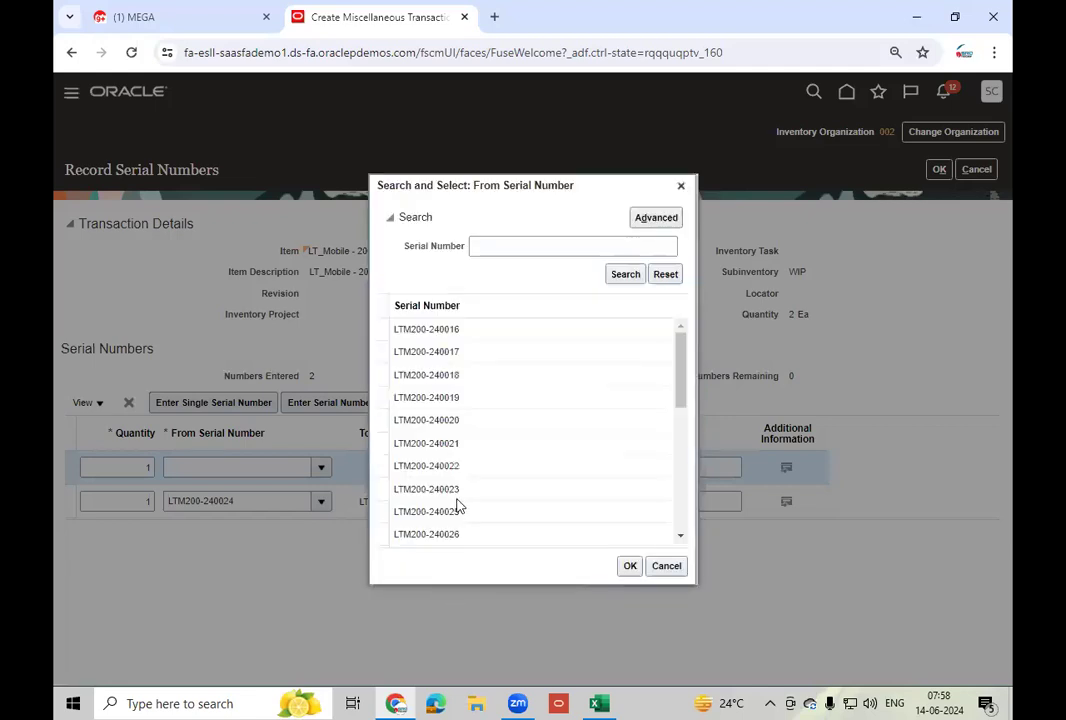
{"action": "left_click", "coordinate": [457, 500]}
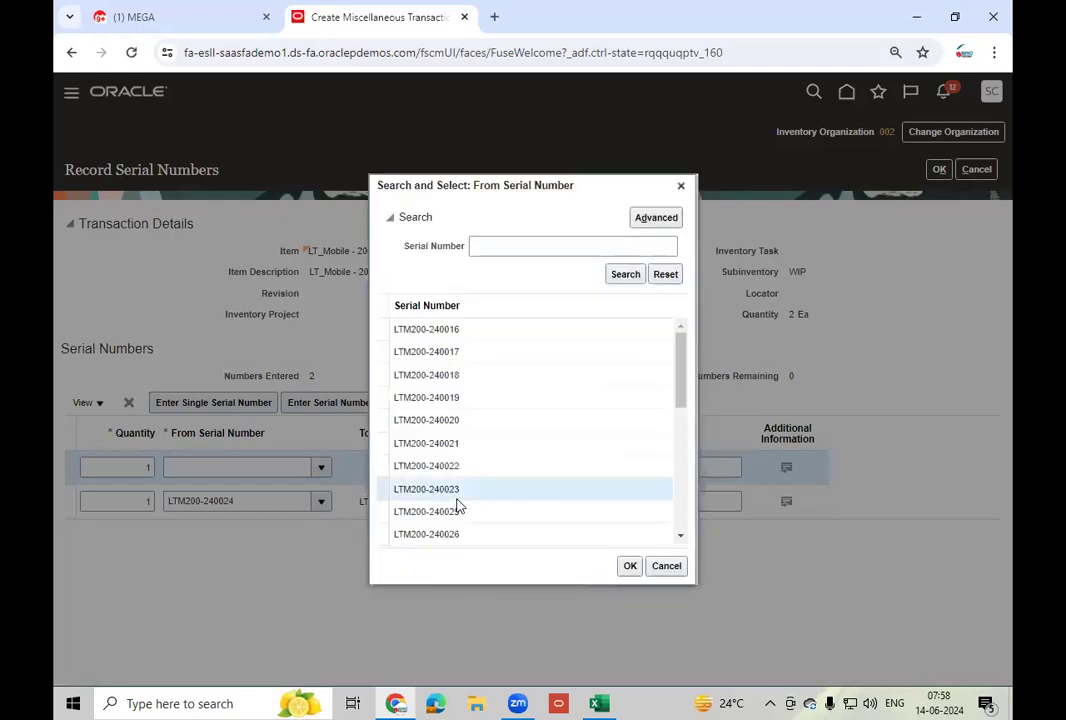
{"action": "left_click", "coordinate": [630, 567]}
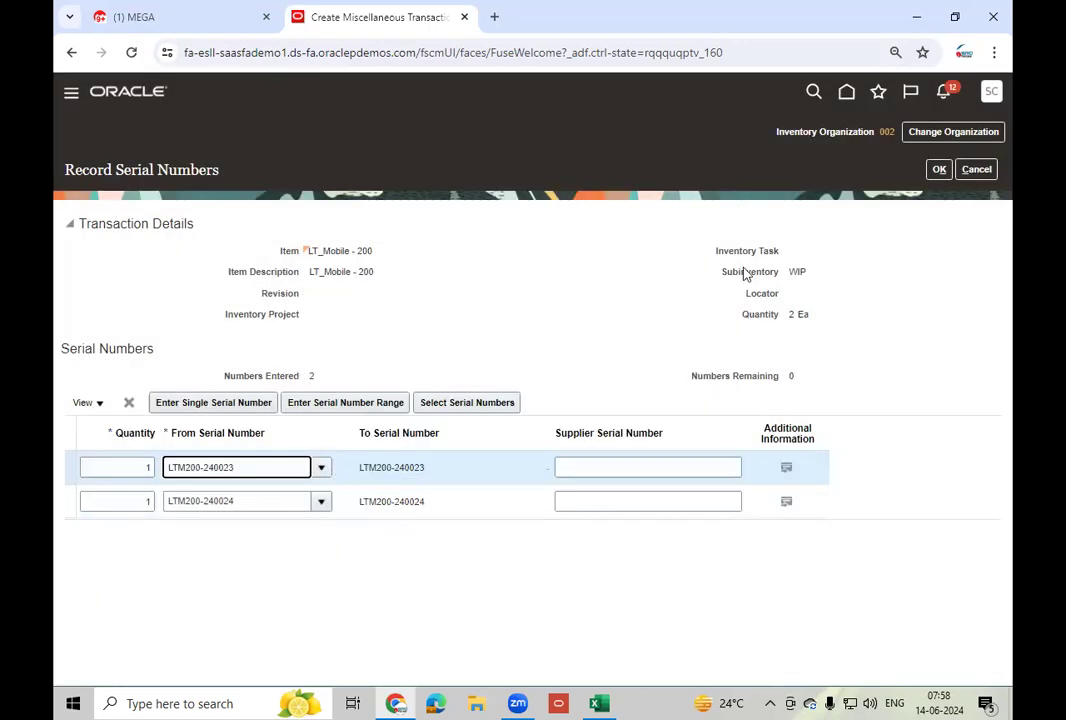
{"action": "left_click", "coordinate": [939, 169]}
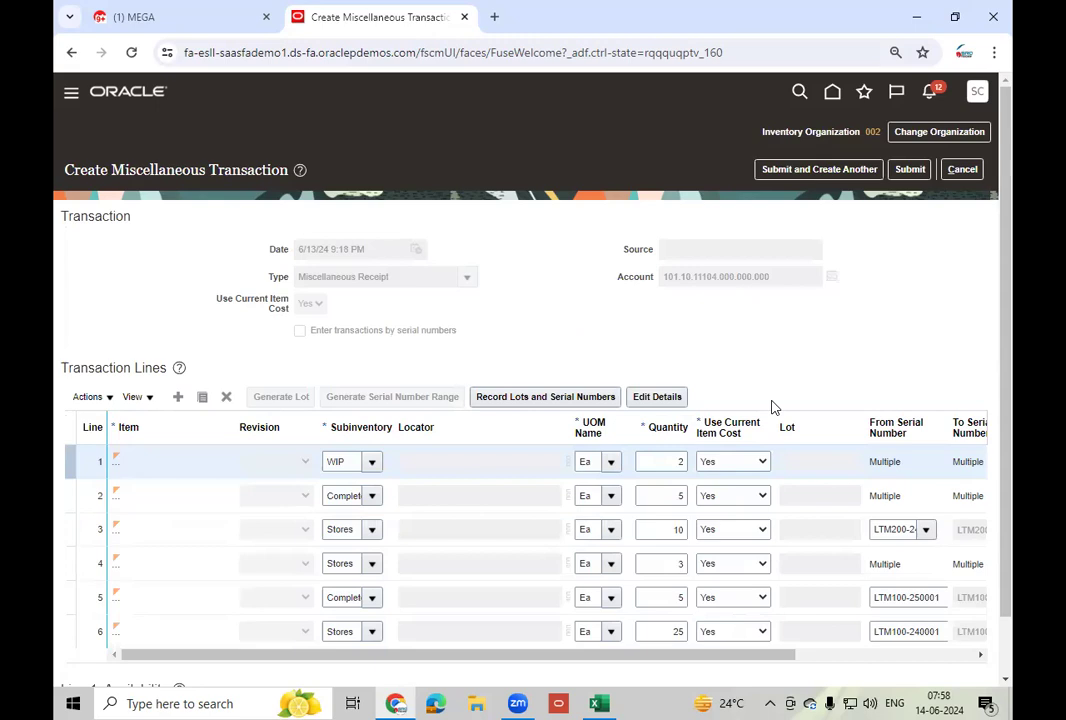
{"action": "left_click", "coordinate": [910, 169]}
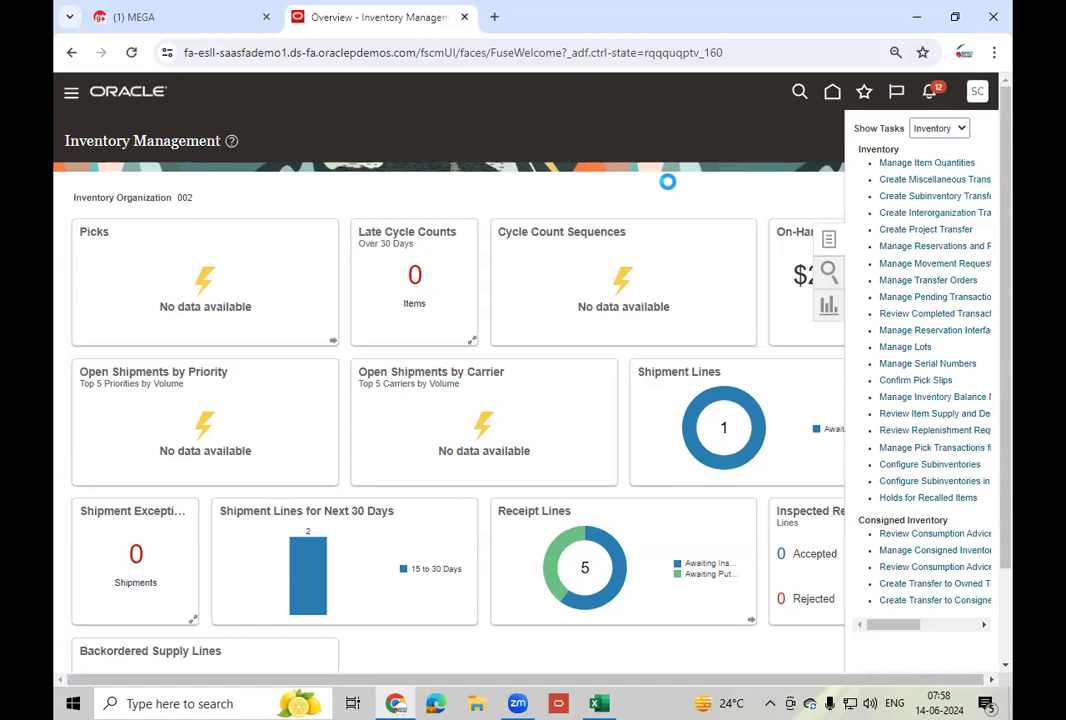
- Search Manage Item Quantities for LT_Mobile - 200, found via an LT_Mo item lookup
{"action": "left_click", "coordinate": [216, 262]}
{"action": "type", "text": "LT_MI"}
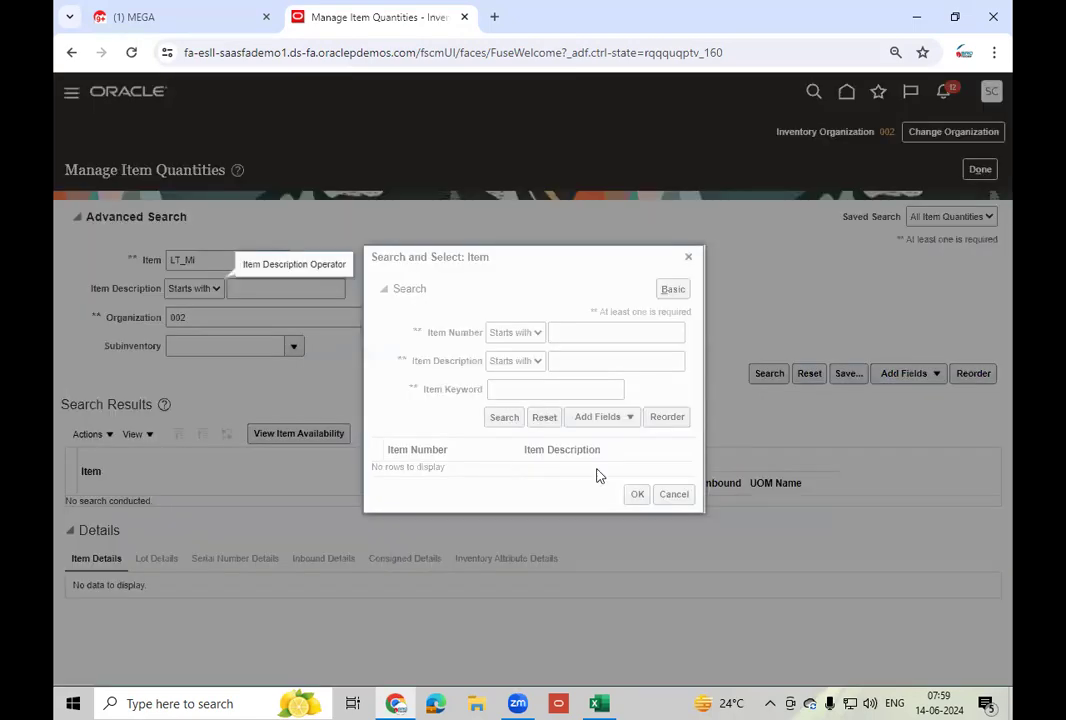
{"action": "left_click", "coordinate": [609, 334]}
{"action": "type", "text": "LT_Mo"}
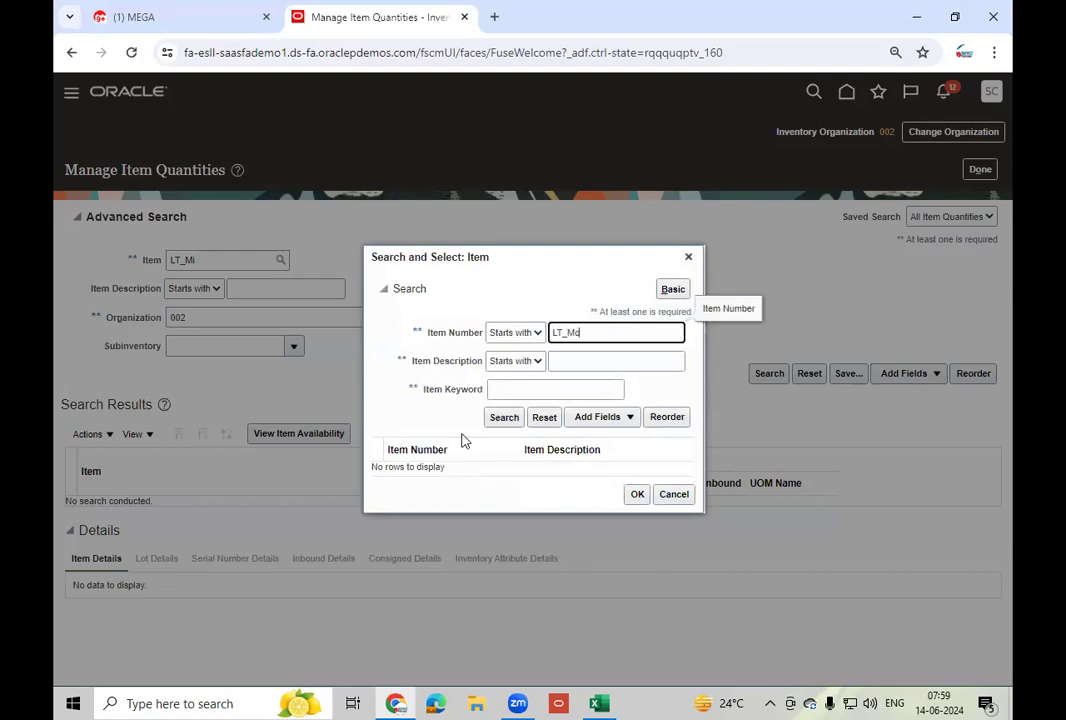
{"action": "left_click", "coordinate": [506, 418]}
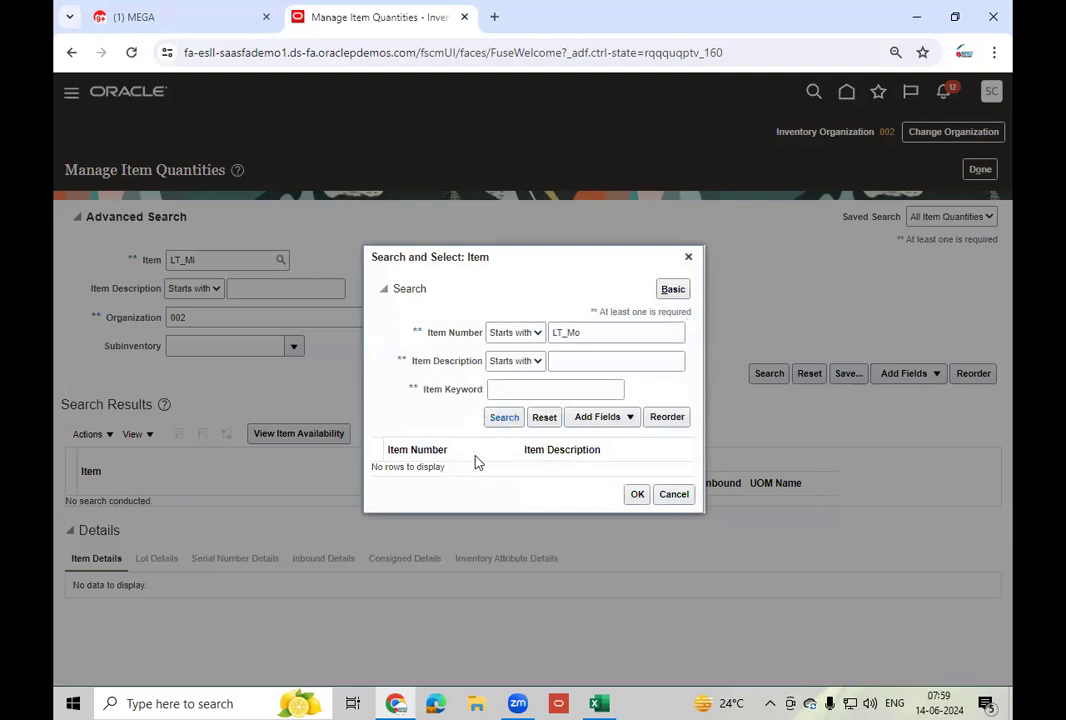
{"action": "left_click", "coordinate": [634, 512]}
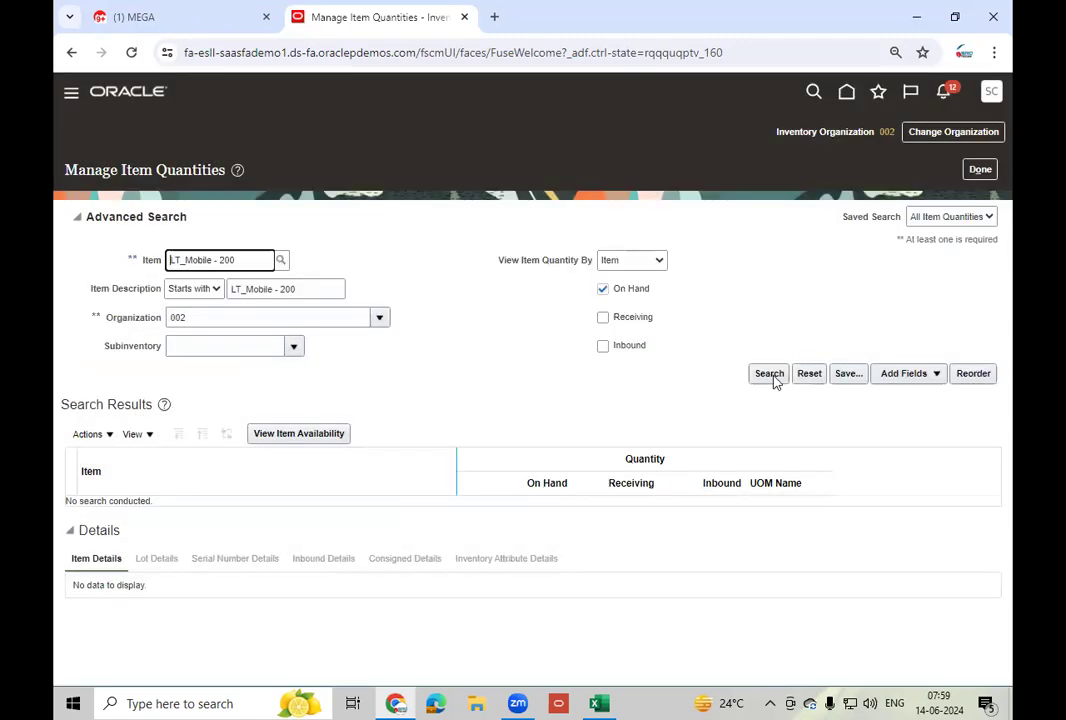
{"action": "left_click", "coordinate": [772, 376]}
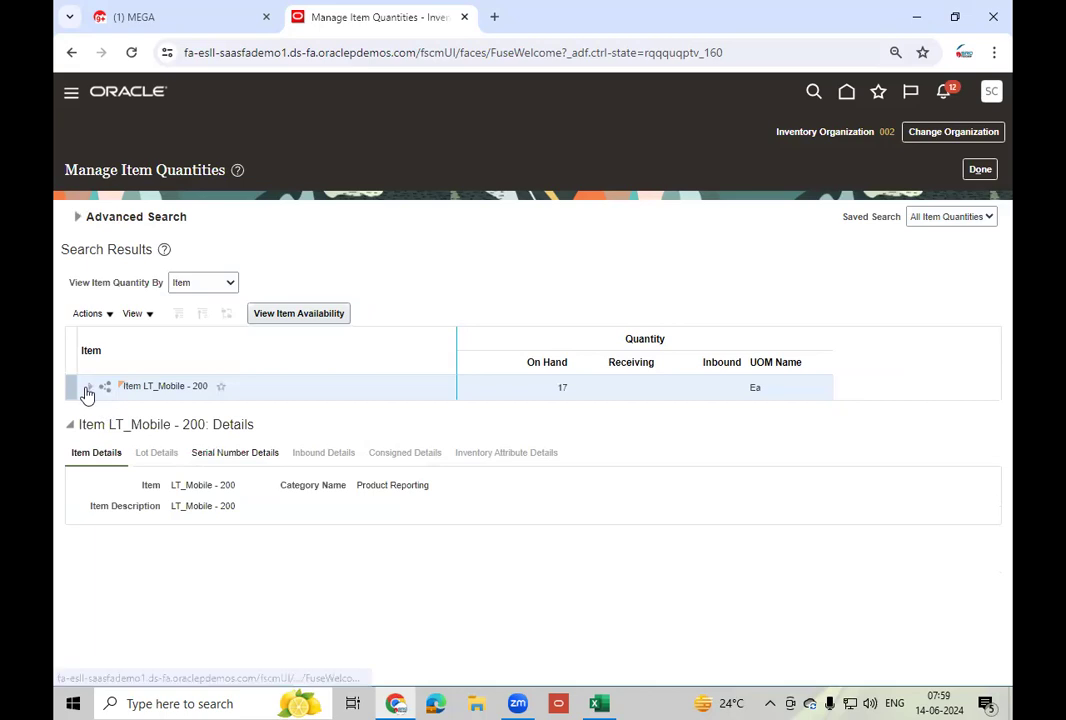
- Expand LT_Mobile - 200 > Organization 002 and show serial details for subinventory Completed
{"action": "left_click", "coordinate": [88, 387]}
{"action": "left_click", "coordinate": [110, 415]}
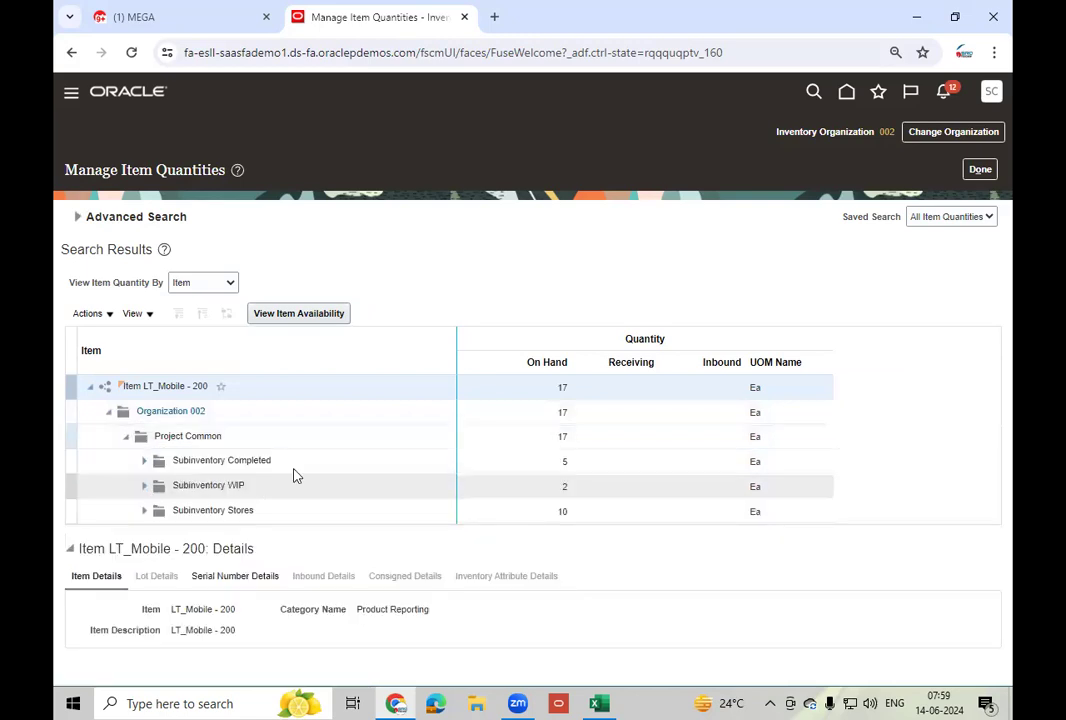
{"action": "left_click", "coordinate": [297, 468]}
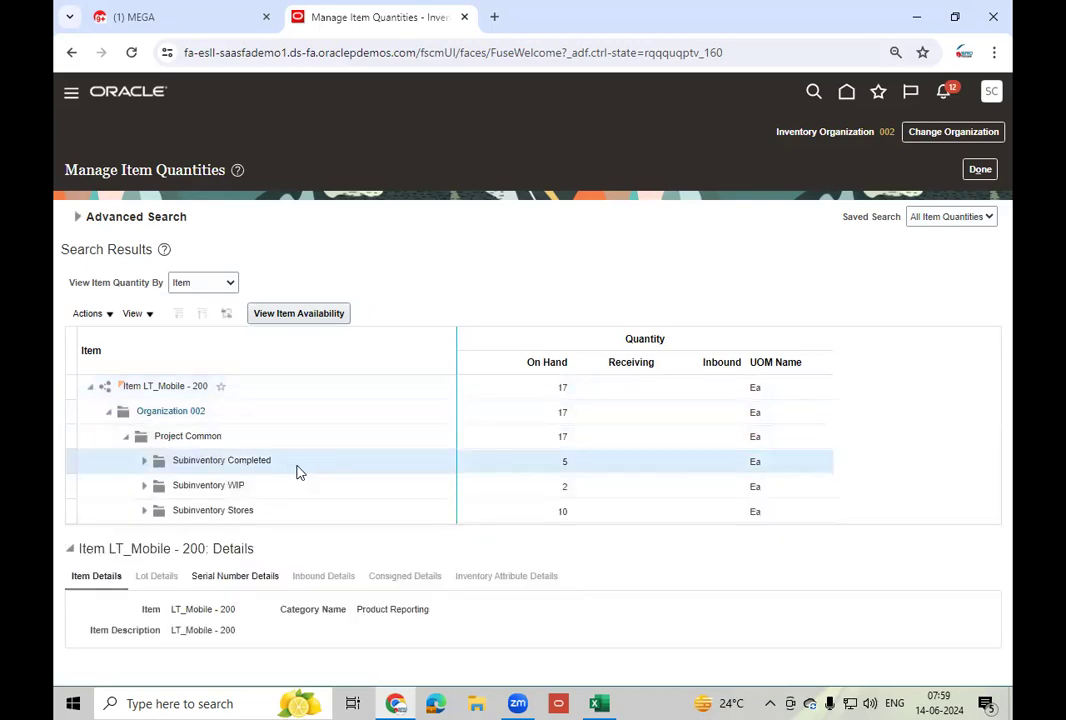
{"action": "left_click", "coordinate": [144, 461]}
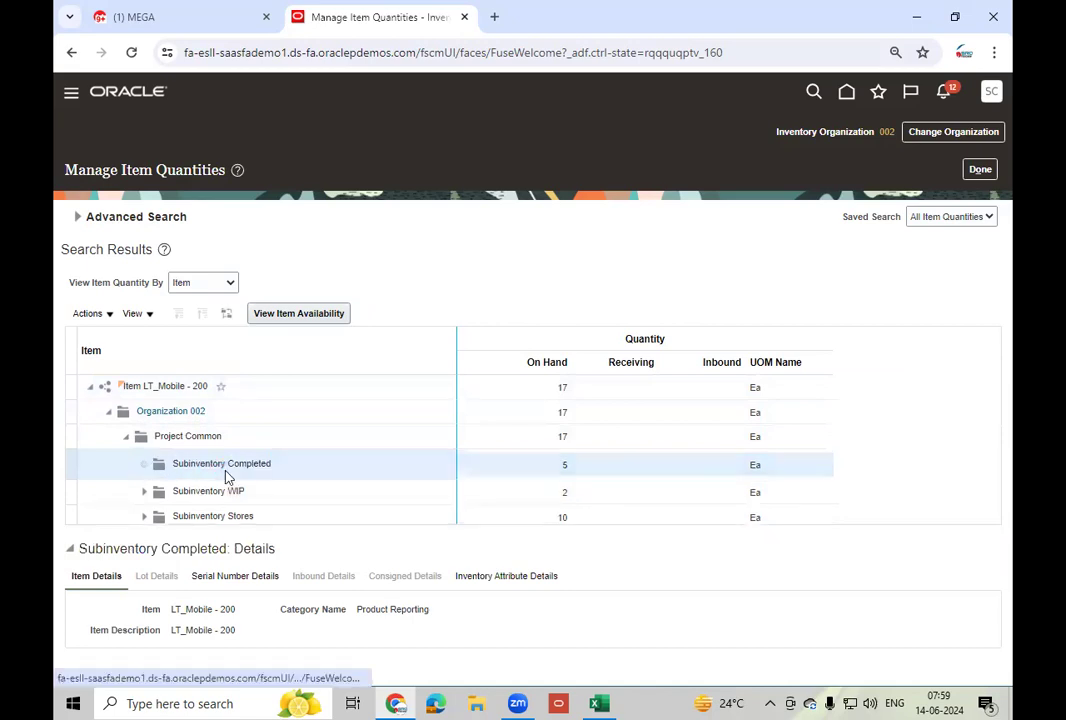
{"action": "left_click", "coordinate": [236, 580]}
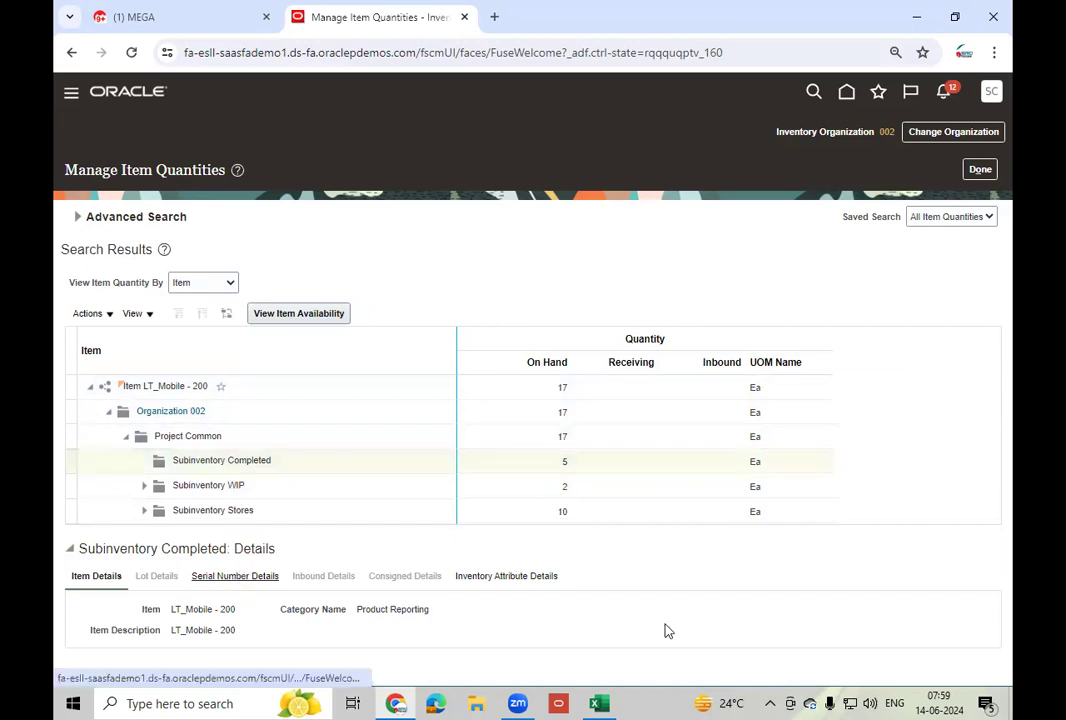
- Review the Completed serial list from LTM200-240011 and check the table's view options
{"action": "scroll", "coordinate": [678, 620], "scroll_direction": "down", "scroll_amount": 2}
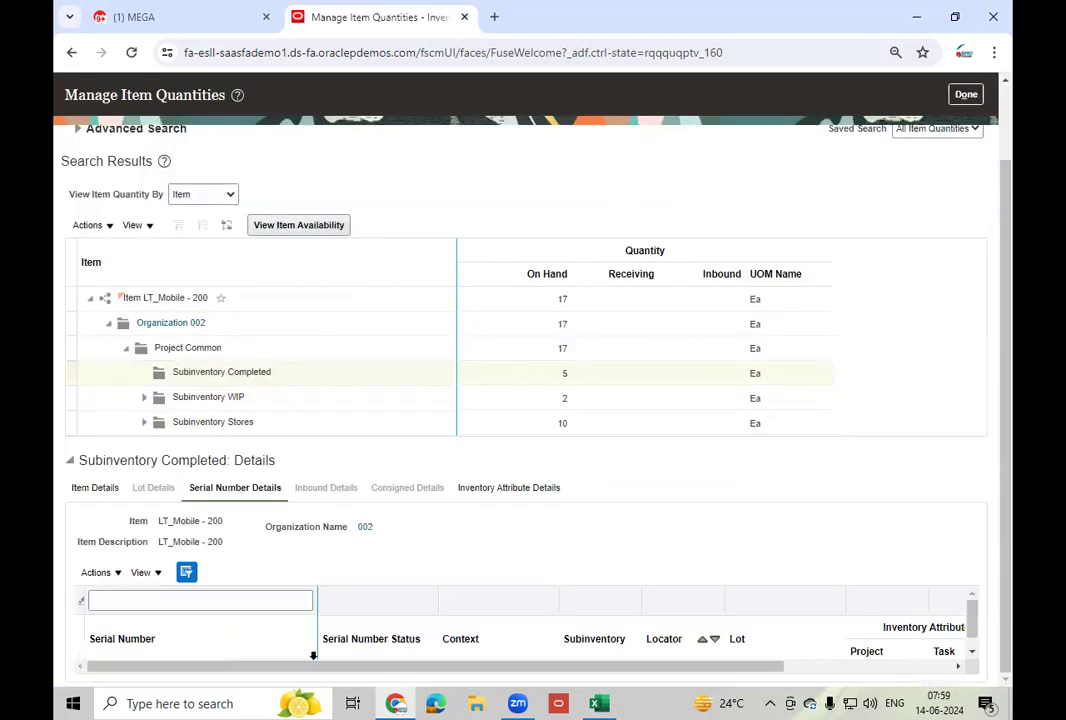
{"action": "left_click", "coordinate": [241, 604]}
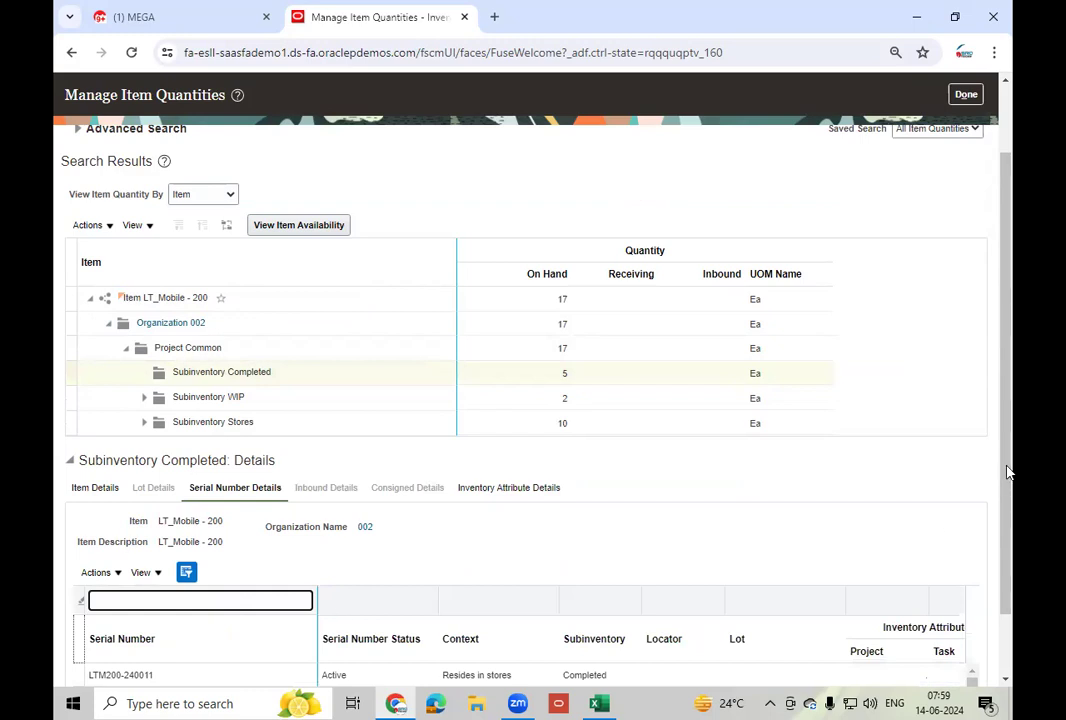
{"action": "scroll", "coordinate": [155, 619], "scroll_direction": "down", "scroll_amount": 1}
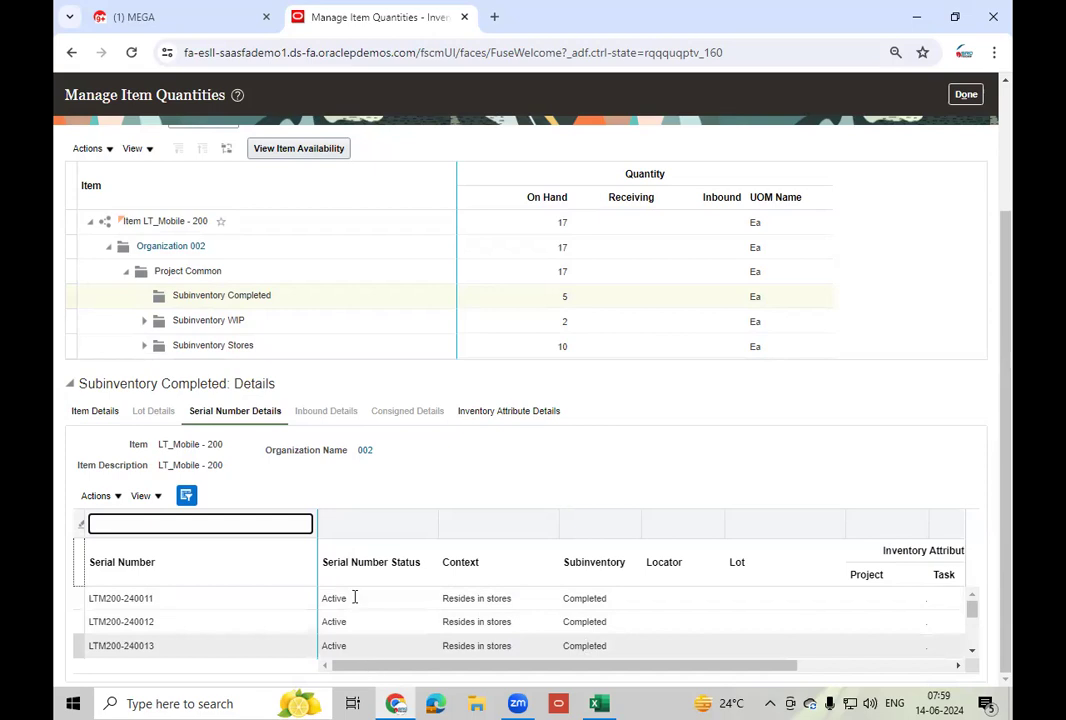
{"action": "left_click", "coordinate": [185, 592]}
{"action": "left_click_drag", "start_coordinate": [470, 668], "coordinate": [547, 676]}
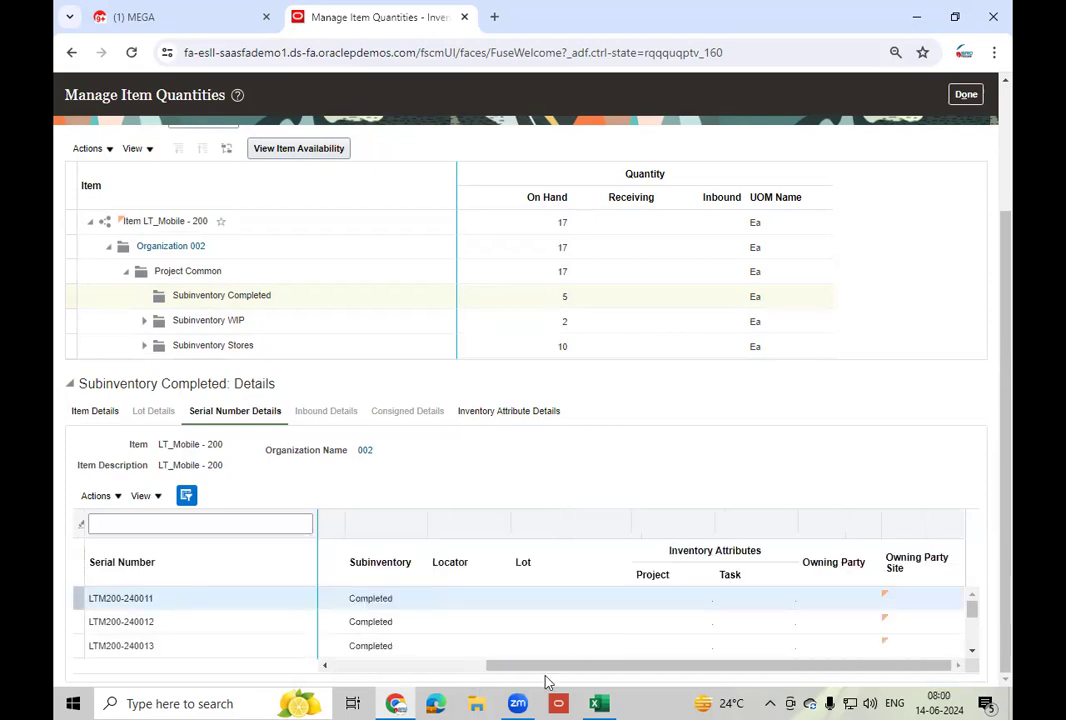
{"action": "left_click_drag", "start_coordinate": [598, 669], "coordinate": [116, 485]}
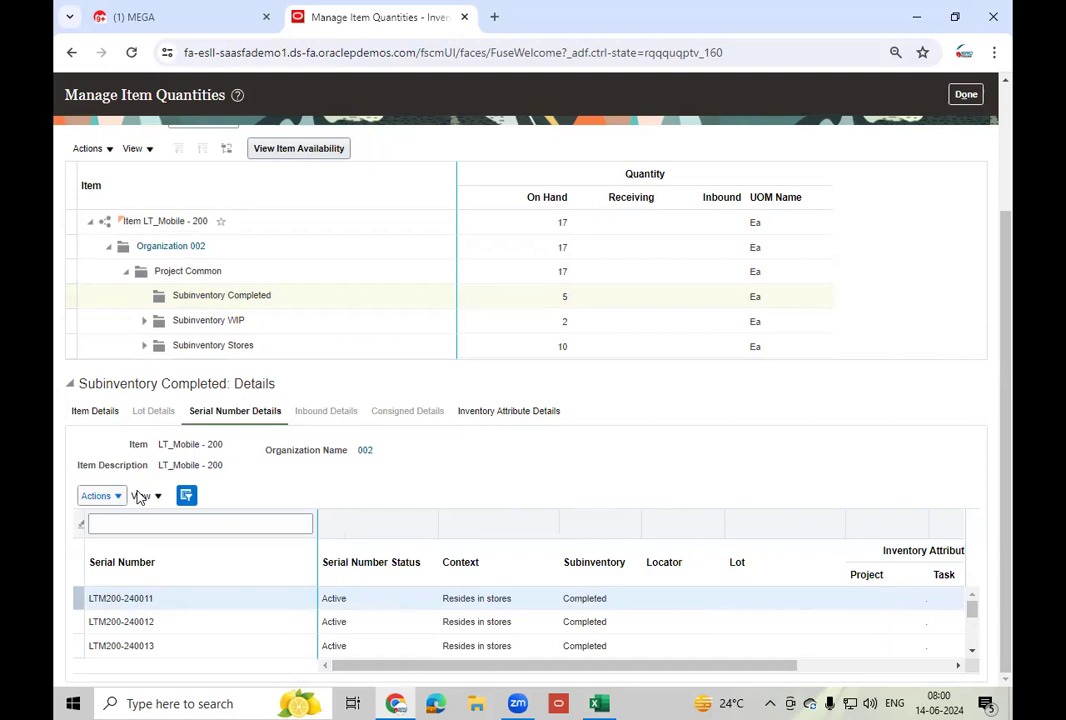
{"action": "left_click", "coordinate": [140, 496]}
{"action": "mouse_move", "coordinate": [209, 545]}
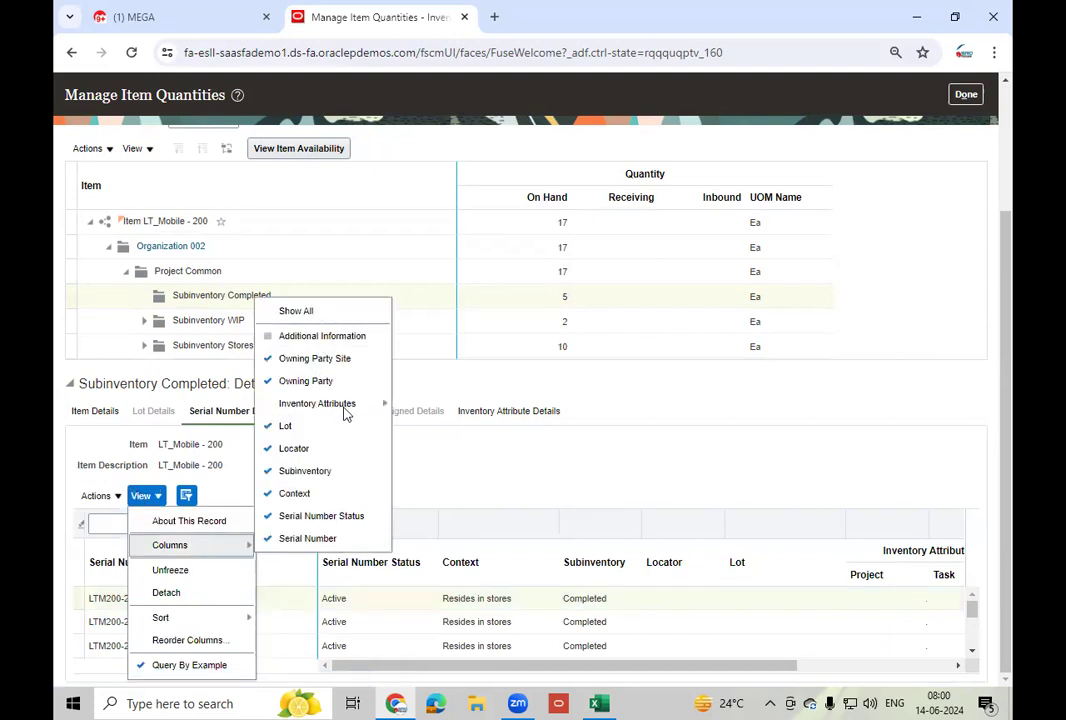
{"action": "left_click", "coordinate": [742, 455]}
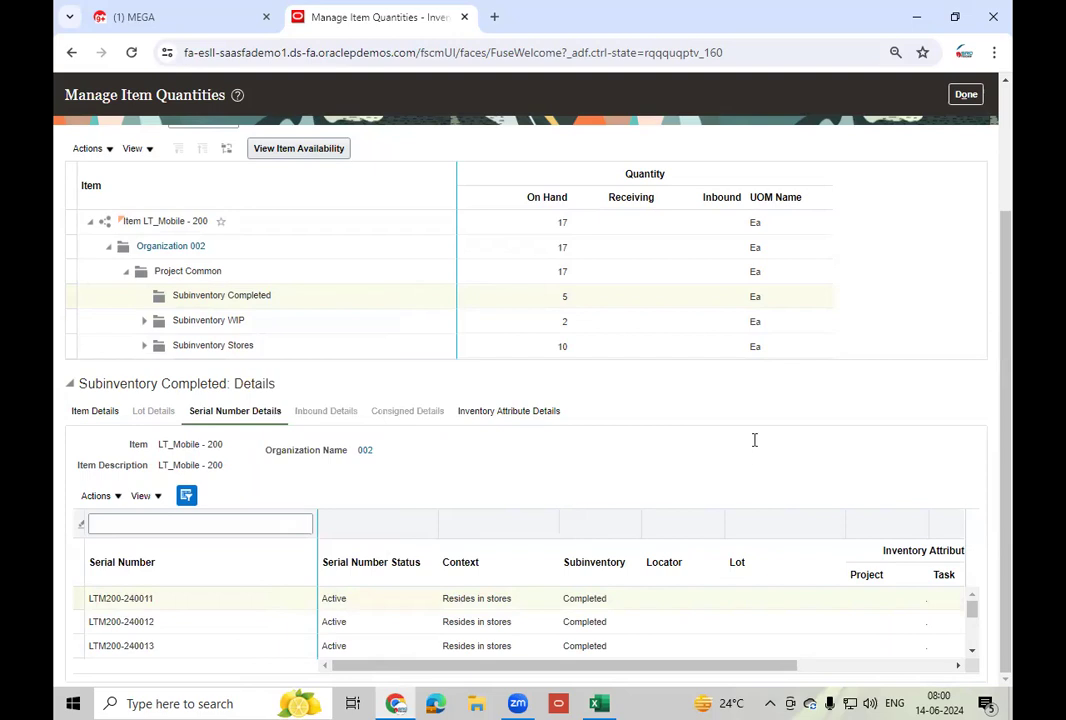
{"action": "scroll", "coordinate": [755, 440], "scroll_direction": "up", "scroll_amount": 2}
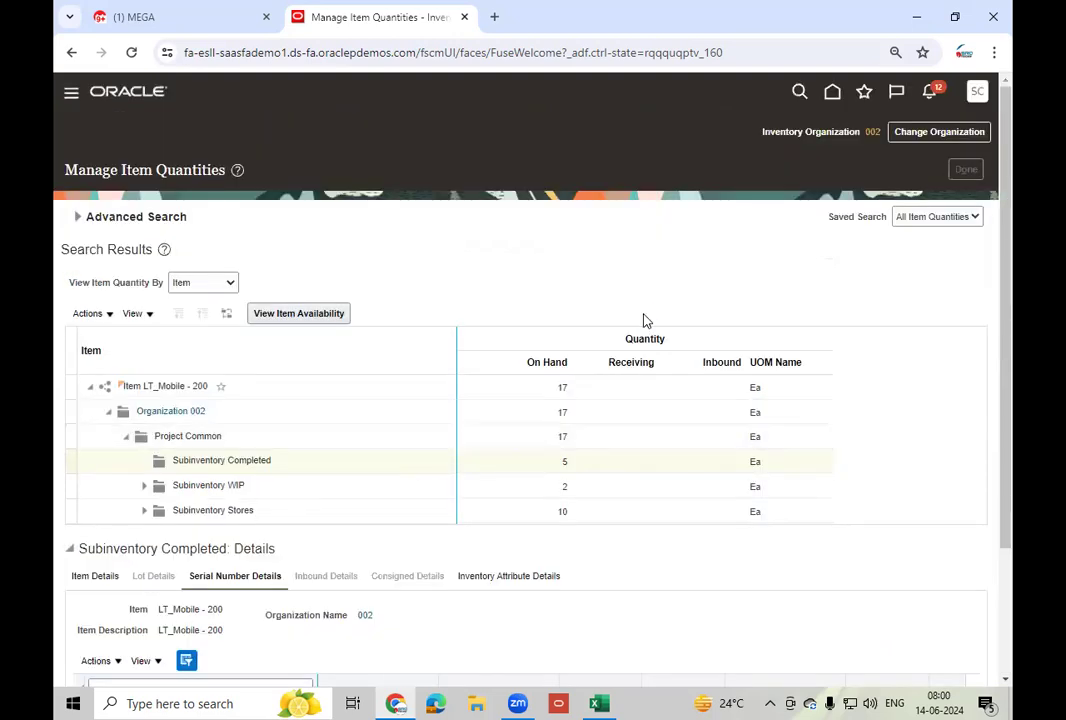
{"action": "left_click", "coordinate": [977, 95]}
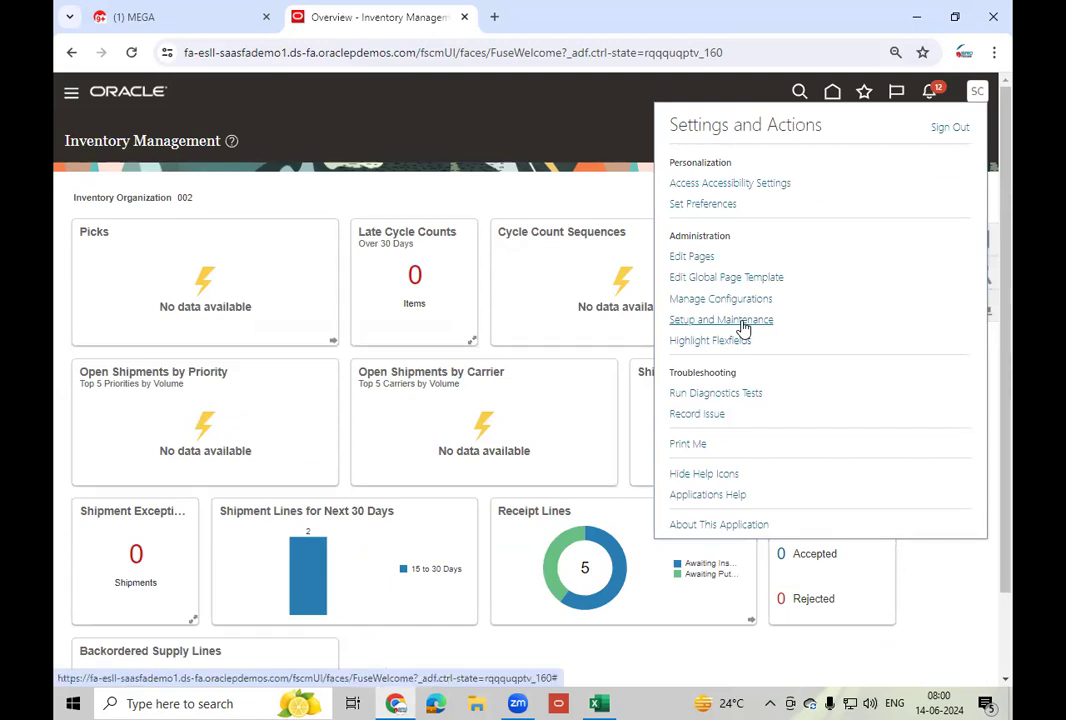
- In Setup and Maintenance, open the Manage Inventory Organizations task under Product Management's Inventory Organizations area
{"action": "left_click", "coordinate": [742, 325]}
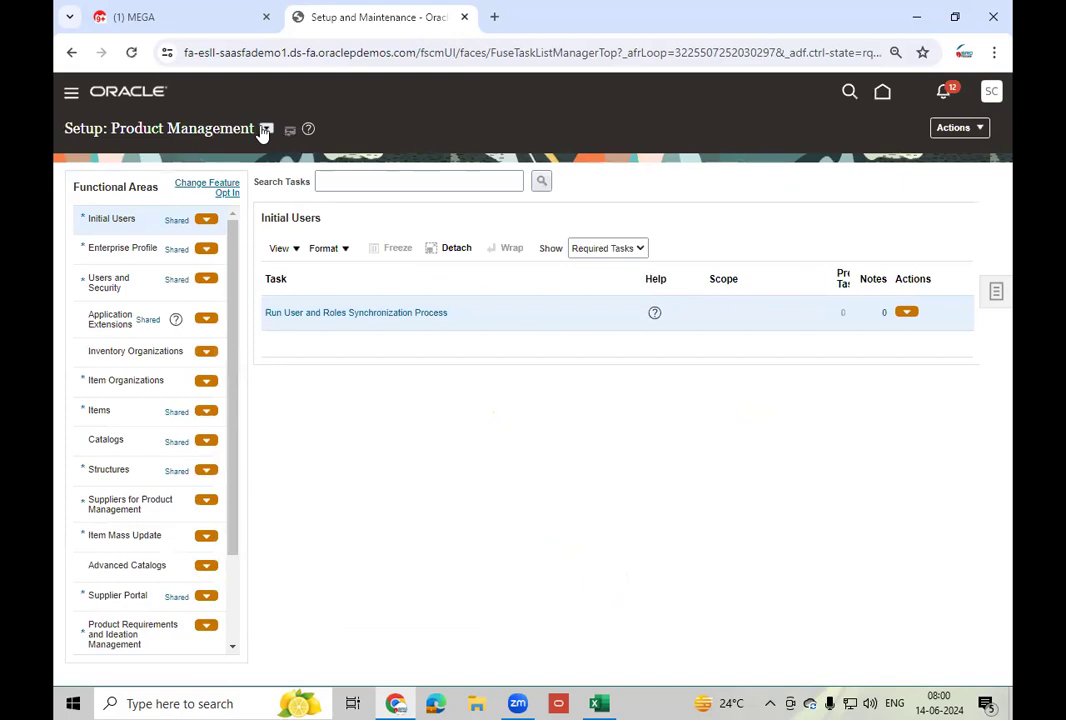
{"action": "left_click", "coordinate": [266, 129]}
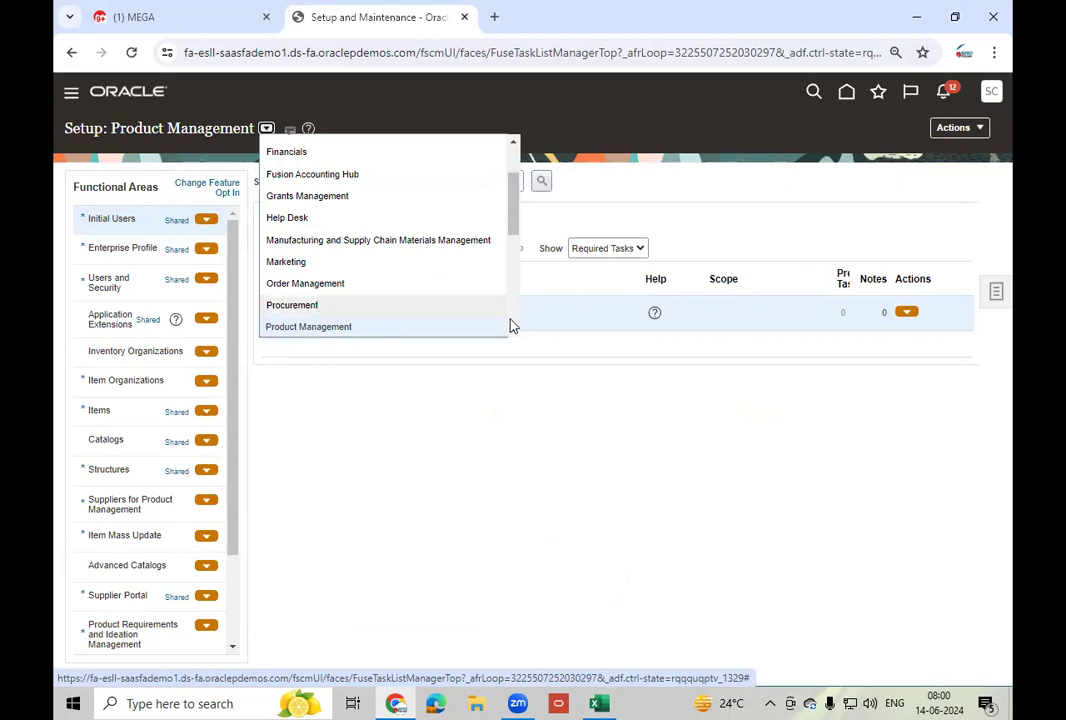
{"action": "scroll", "coordinate": [513, 332], "scroll_direction": "down", "scroll_amount": 1}
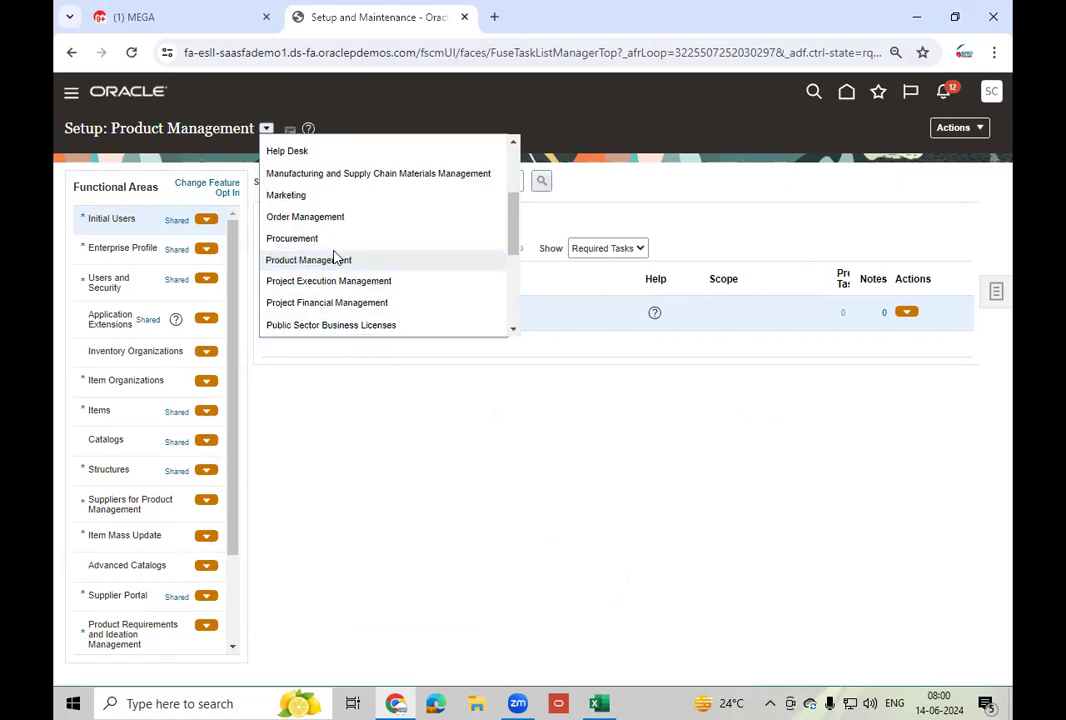
{"action": "left_click", "coordinate": [295, 260]}
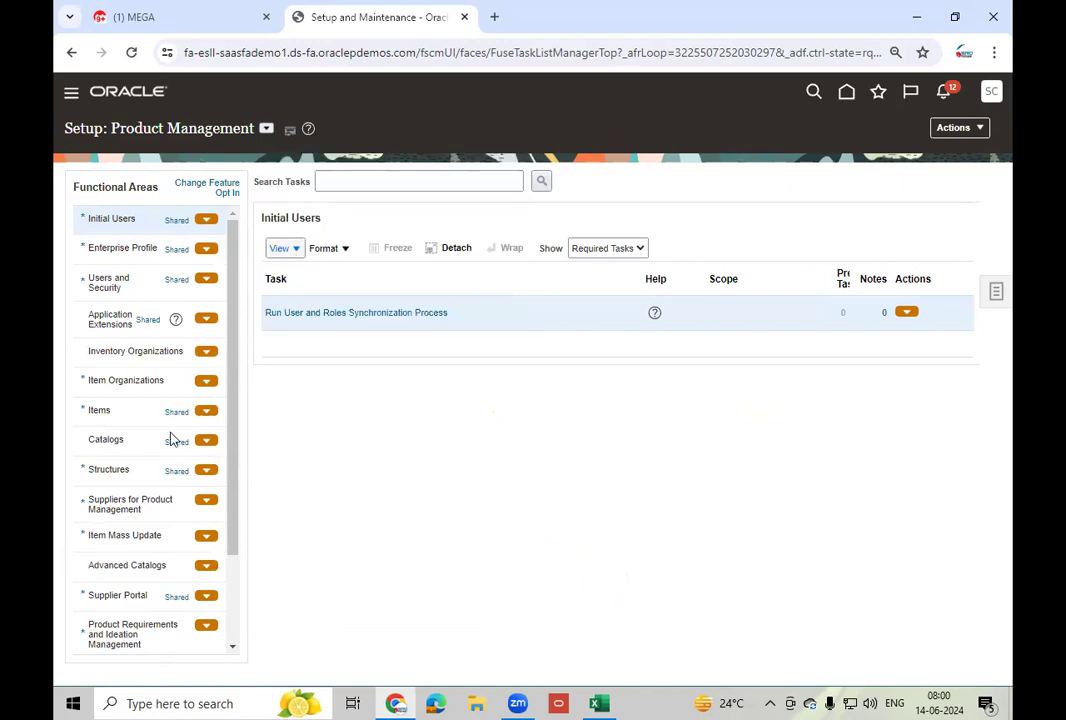
{"action": "left_click", "coordinate": [147, 353]}
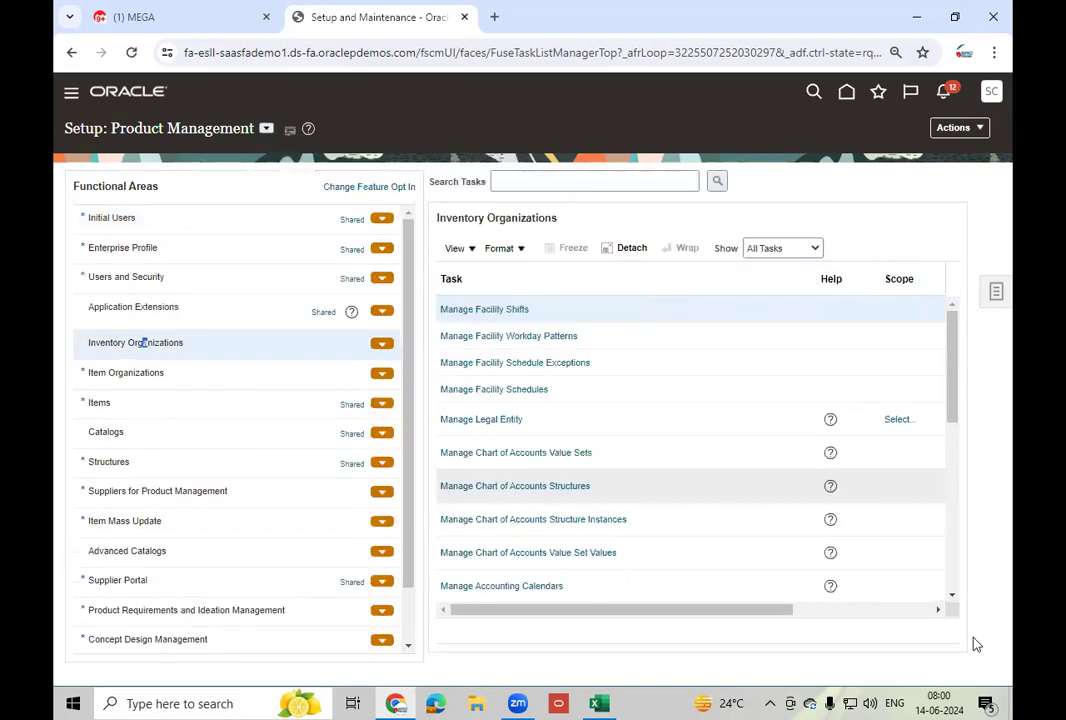
{"action": "left_click", "coordinate": [953, 601]}
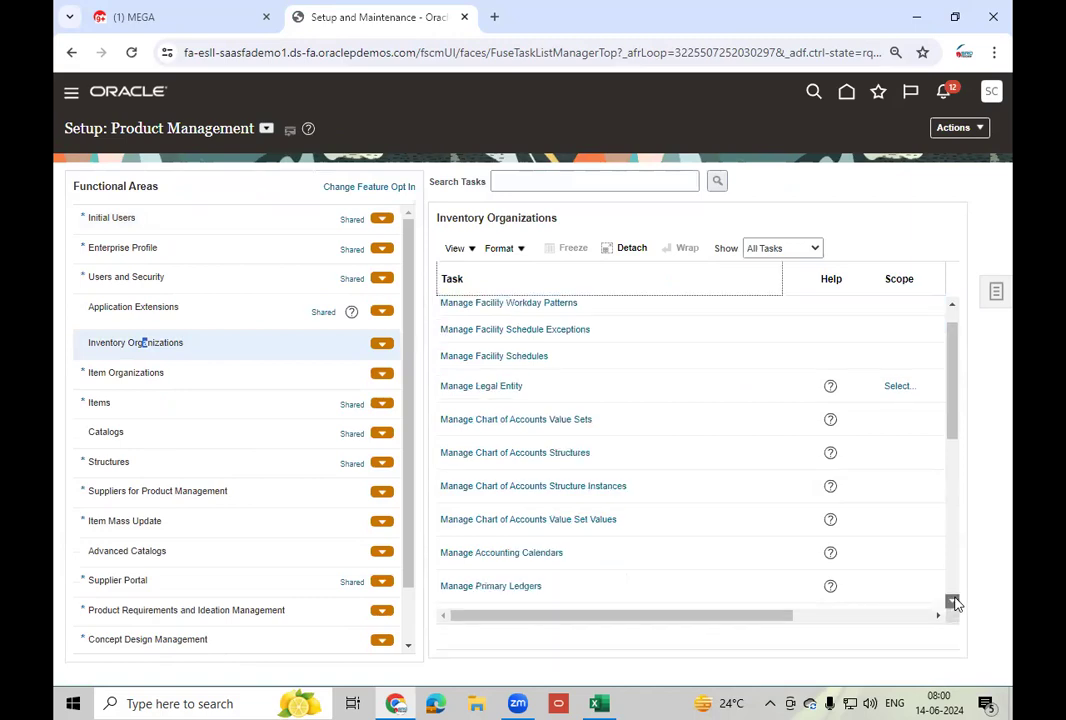
{"action": "left_click", "coordinate": [953, 602]}
{"action": "left_click", "coordinate": [533, 550]}
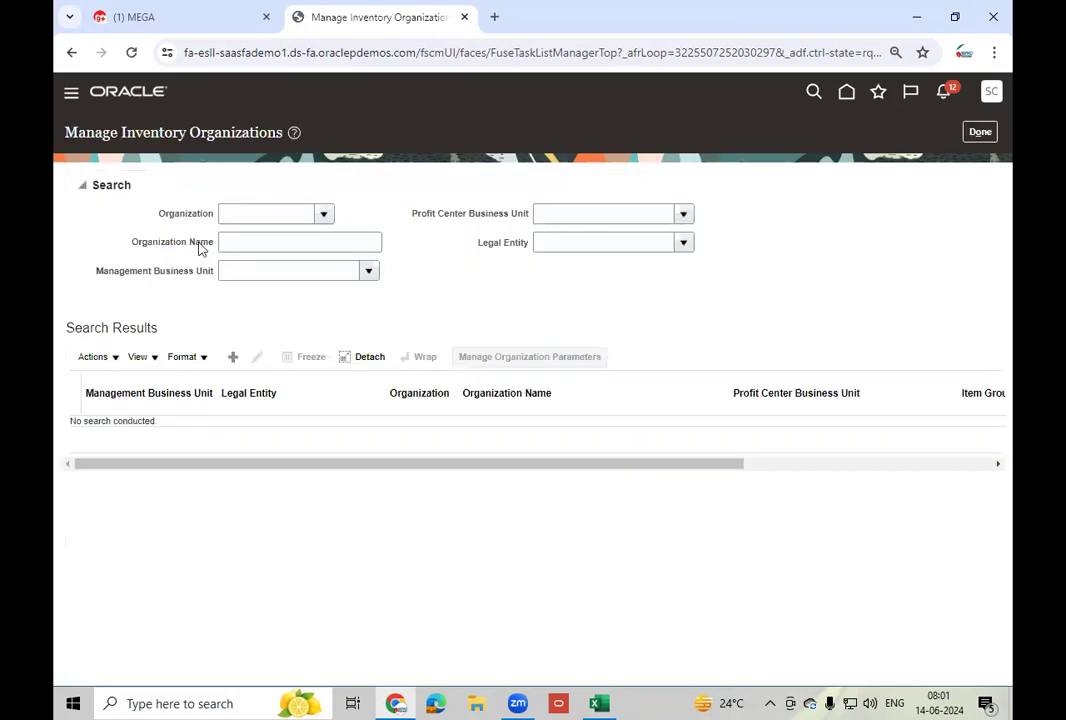
- Search for inventory organization 002 and open the Atlanta organization's parameters
{"action": "left_click", "coordinate": [268, 211]}
{"action": "type", "text": "002"}
{"action": "key", "text": "Tab"}
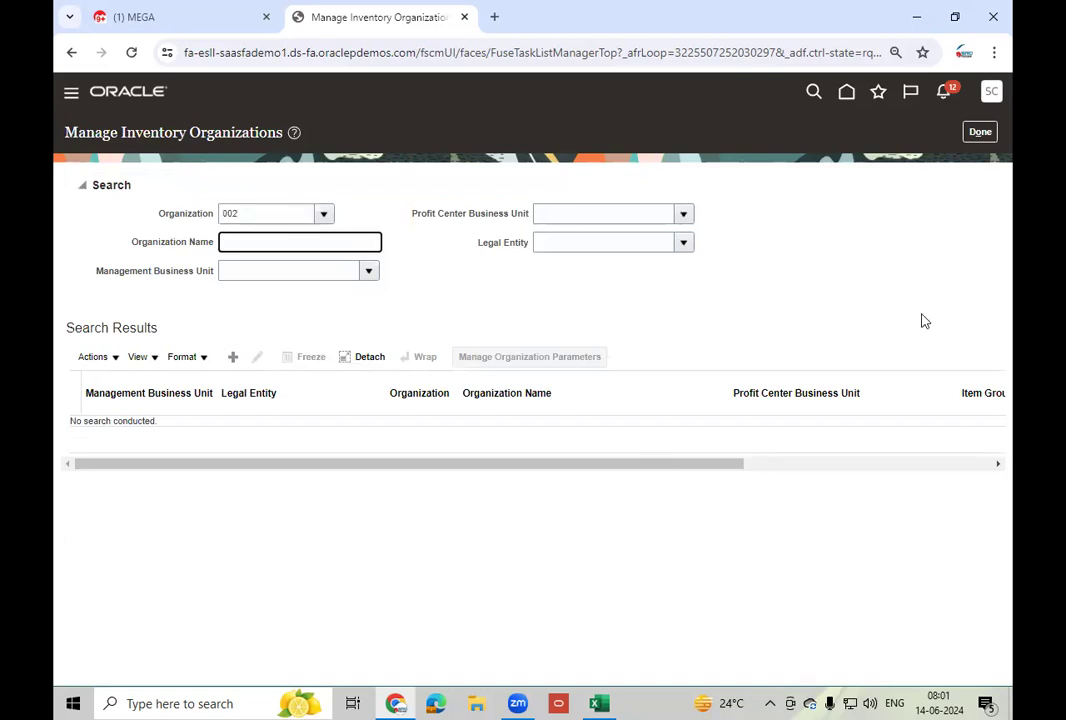
{"action": "scroll", "coordinate": [923, 320], "scroll_direction": "right", "scroll_amount": 4}
{"action": "left_click", "coordinate": [899, 301]}
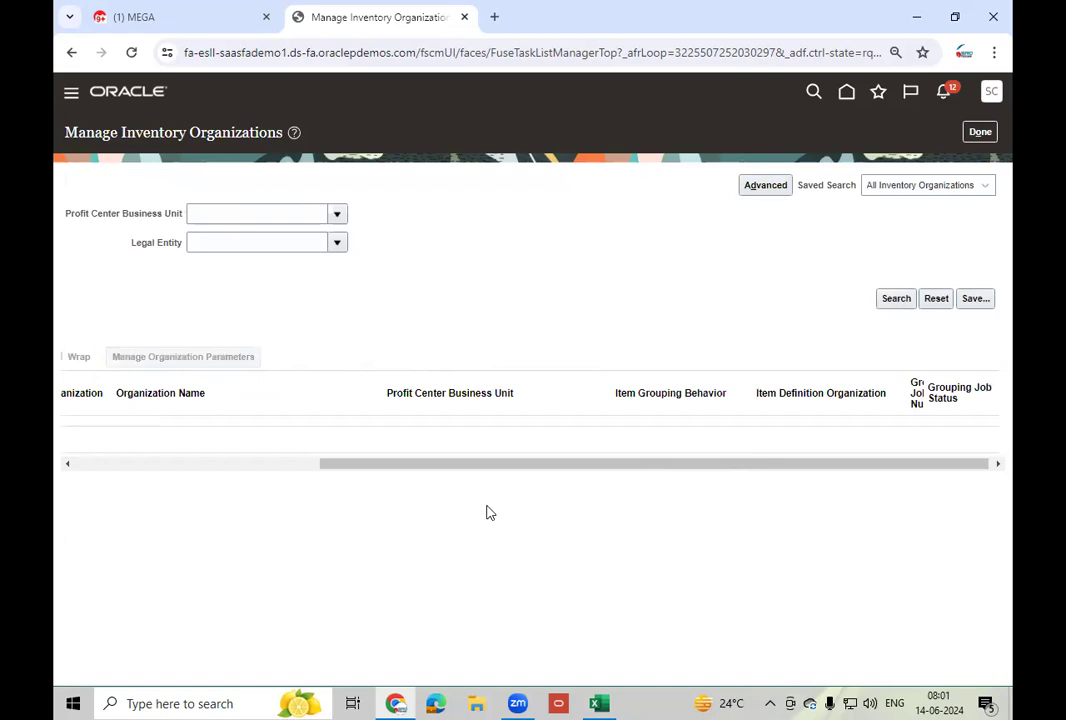
{"action": "left_click", "coordinate": [490, 247]}
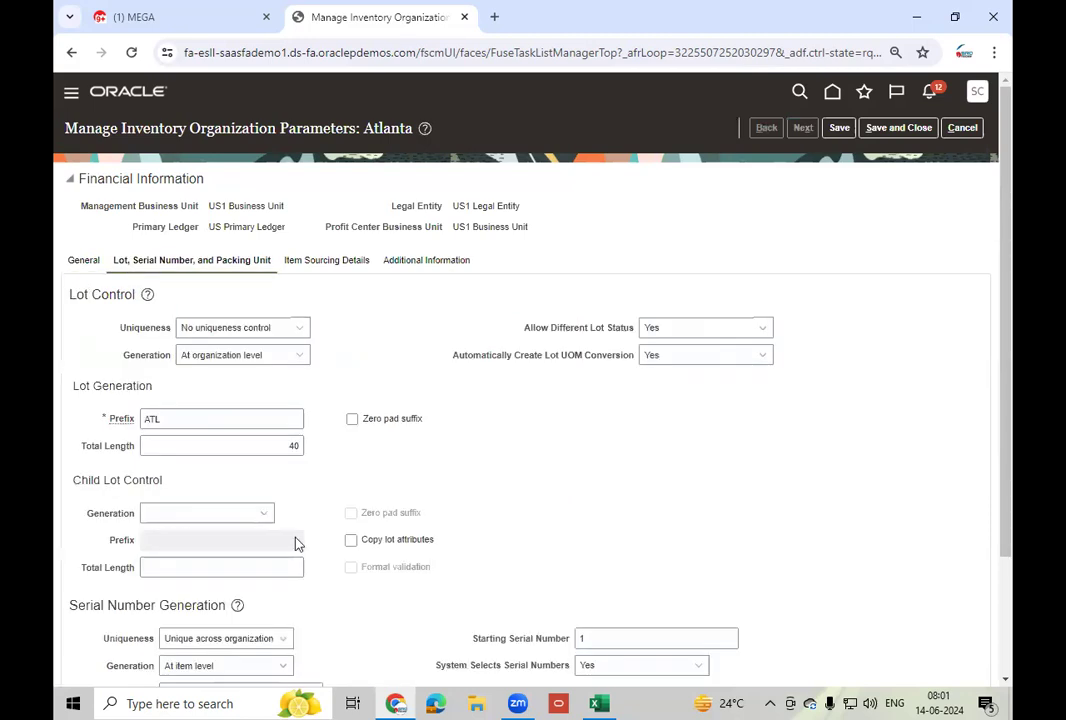
- Generate Atlanta's serial numbers at organization level, starting at 240001
{"action": "scroll", "coordinate": [231, 514], "scroll_direction": "down", "scroll_amount": 3}
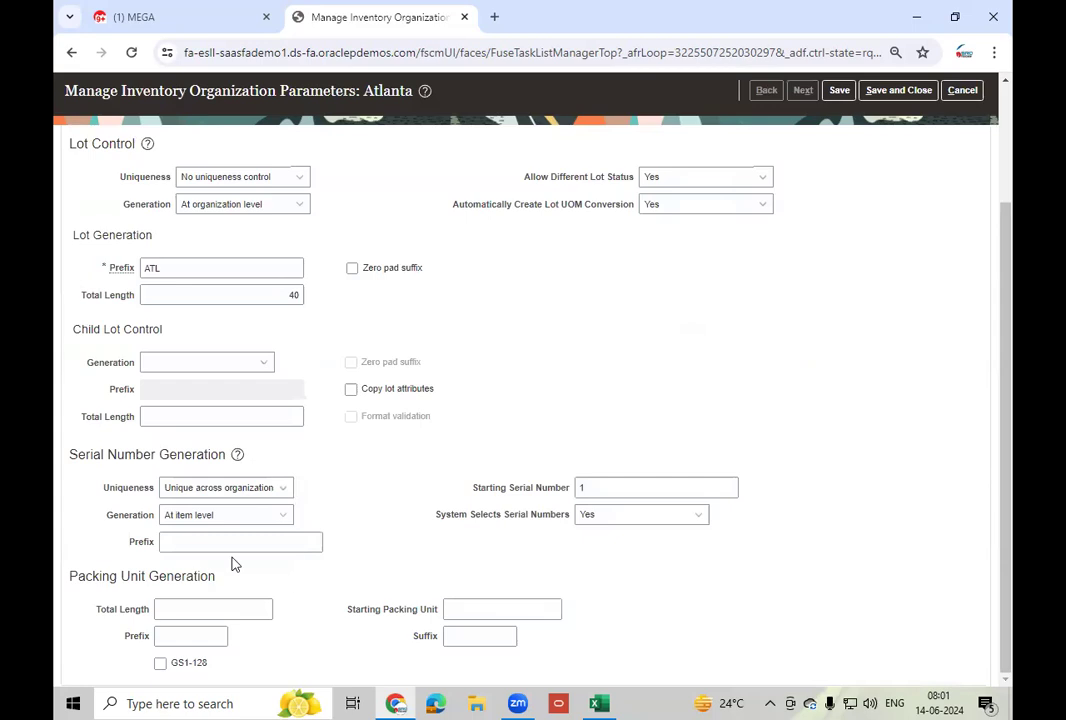
{"action": "left_click", "coordinate": [240, 515]}
{"action": "key", "text": "Return"}
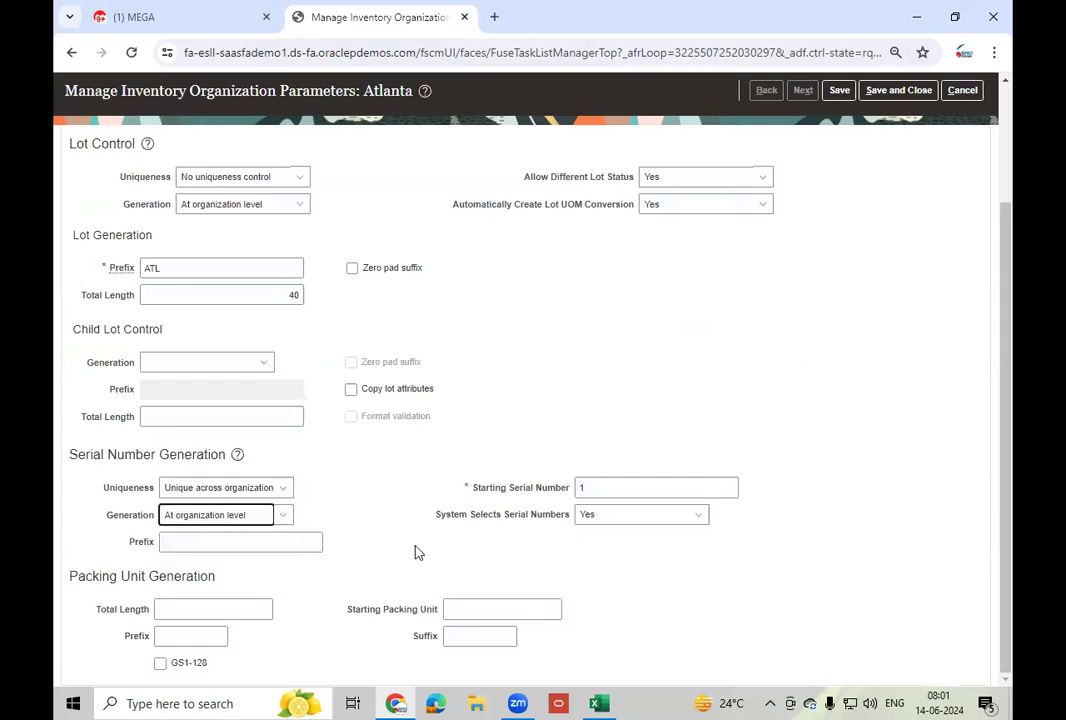
{"action": "left_click", "coordinate": [580, 488]}
{"action": "left_click_drag", "start_coordinate": [603, 488], "coordinate": [578, 488]}
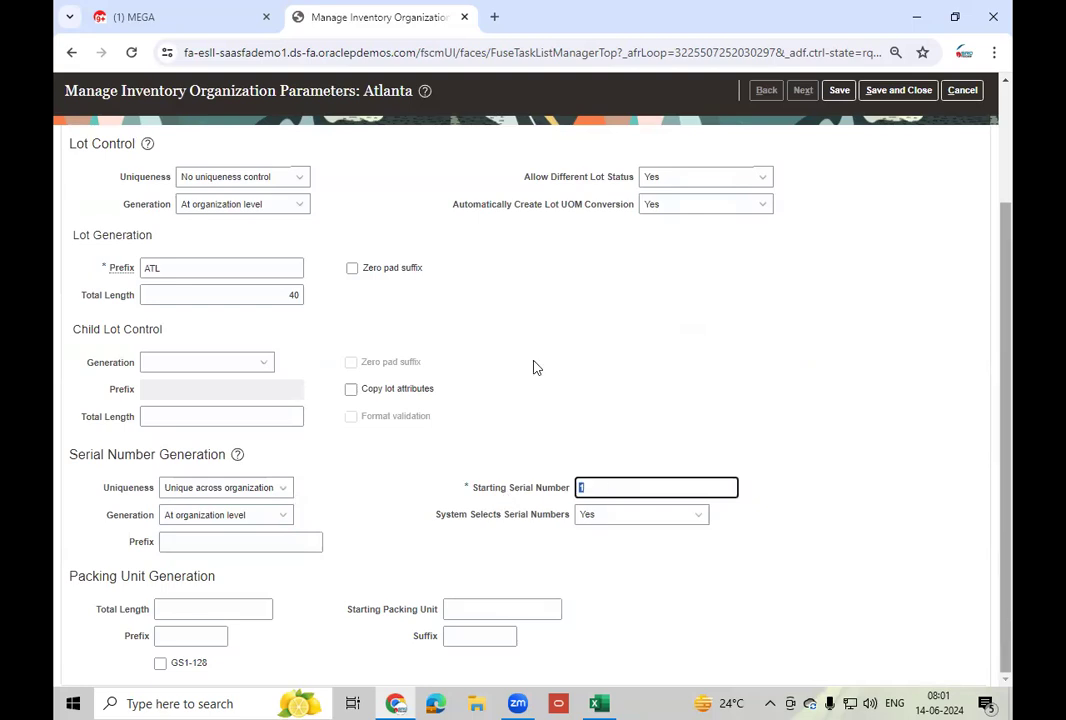
{"action": "type", "text": "2400"}
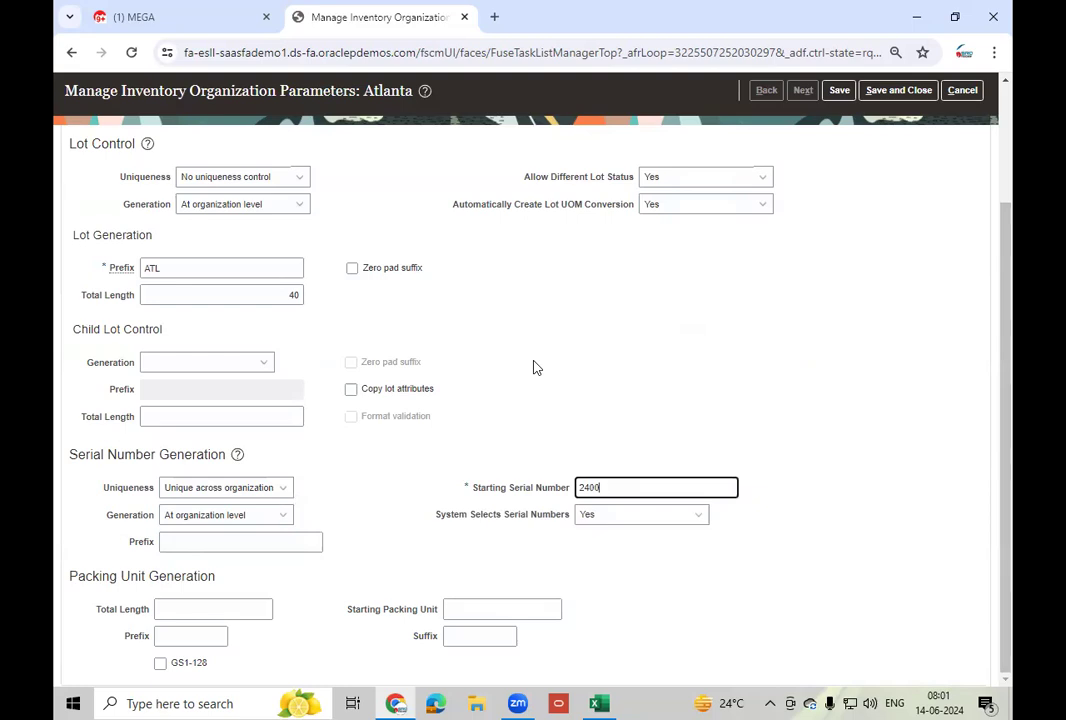
{"action": "type", "text": "01"}
{"action": "left_click", "coordinate": [586, 510]}
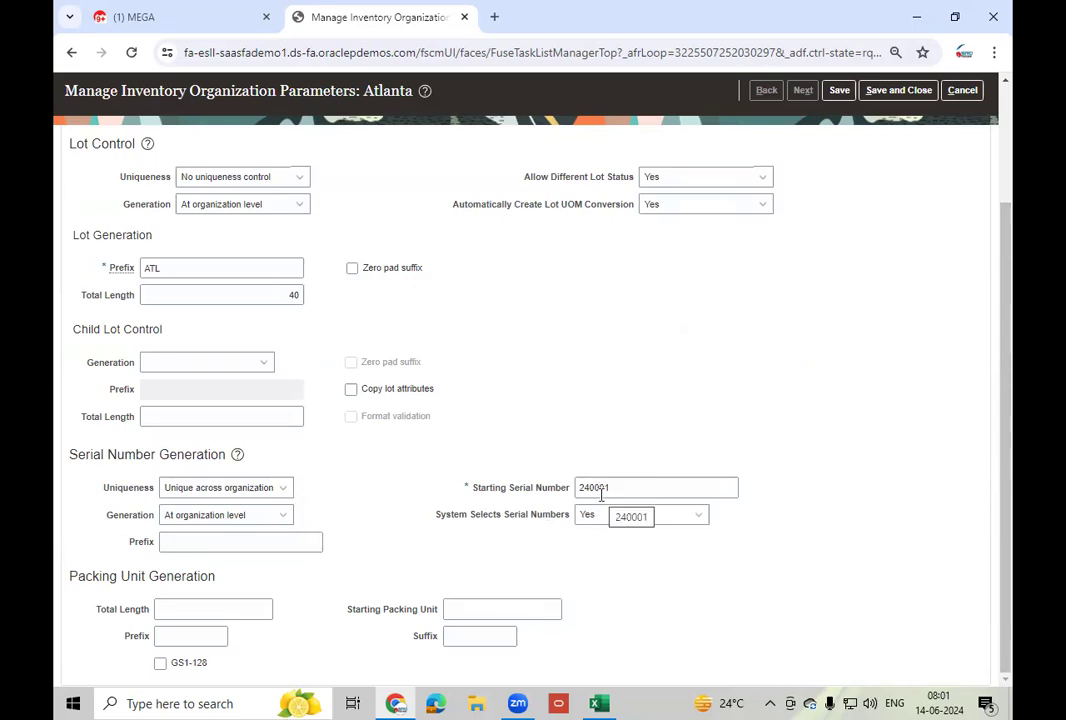
- Set the serial number prefix to ATL and check the starting serial value
{"action": "left_click", "coordinate": [214, 540]}
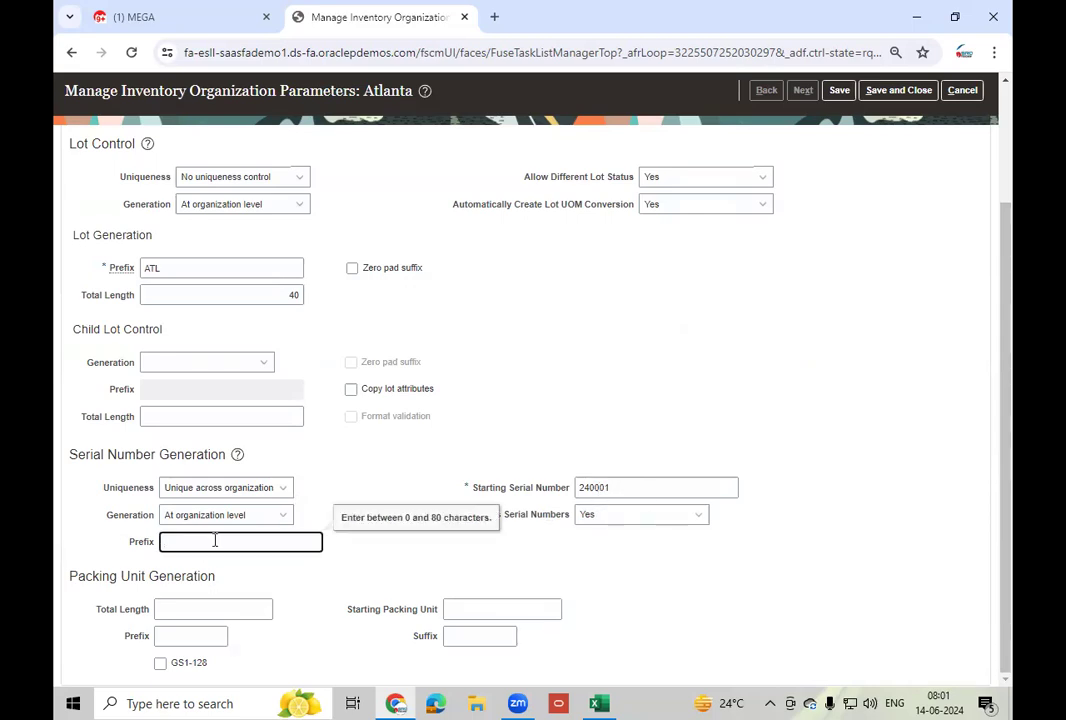
{"action": "type", "text": "ATL"}
{"action": "key", "text": "Tab"}
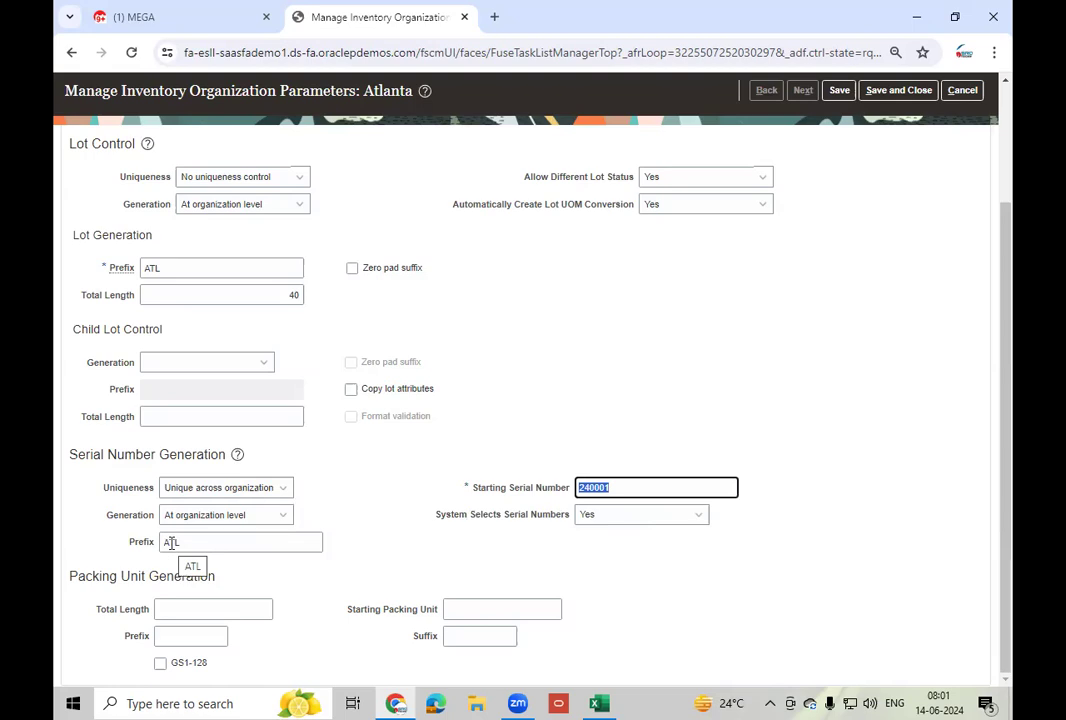
{"action": "left_click", "coordinate": [419, 565]}
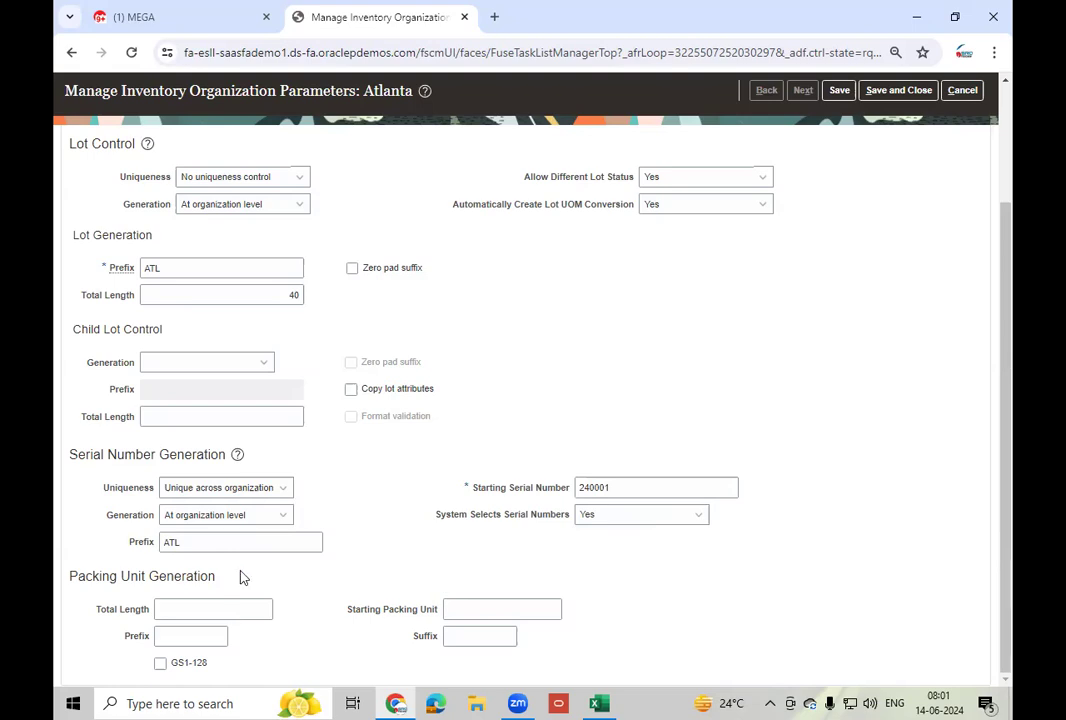
{"action": "left_click", "coordinate": [266, 545]}
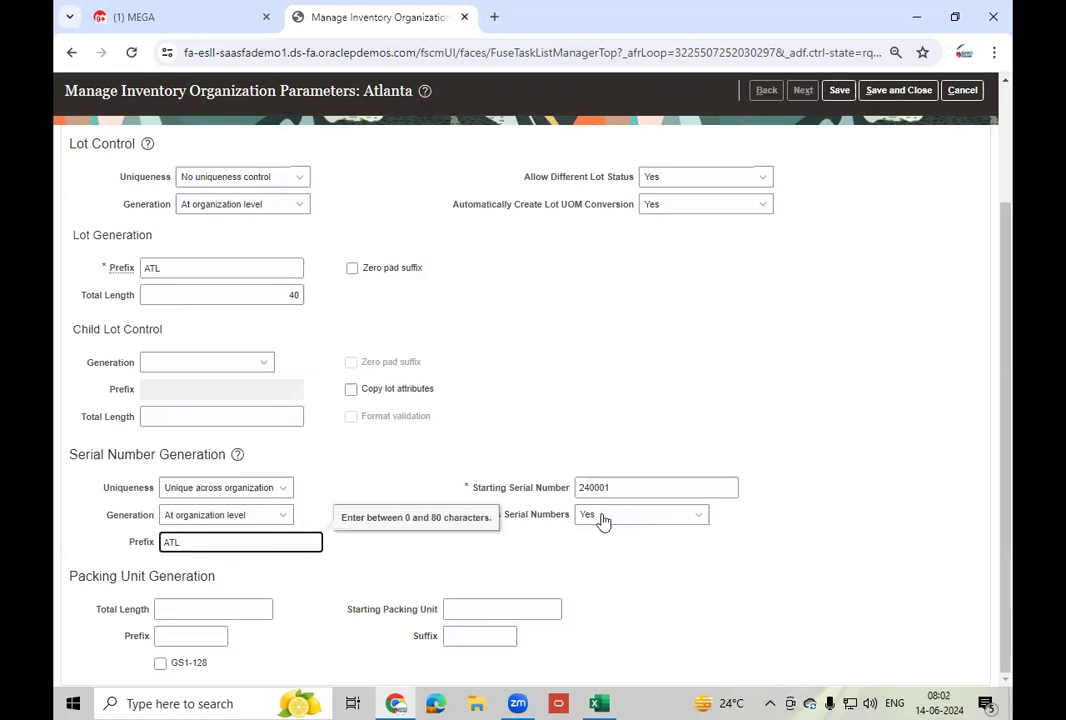
{"action": "left_click", "coordinate": [627, 489]}
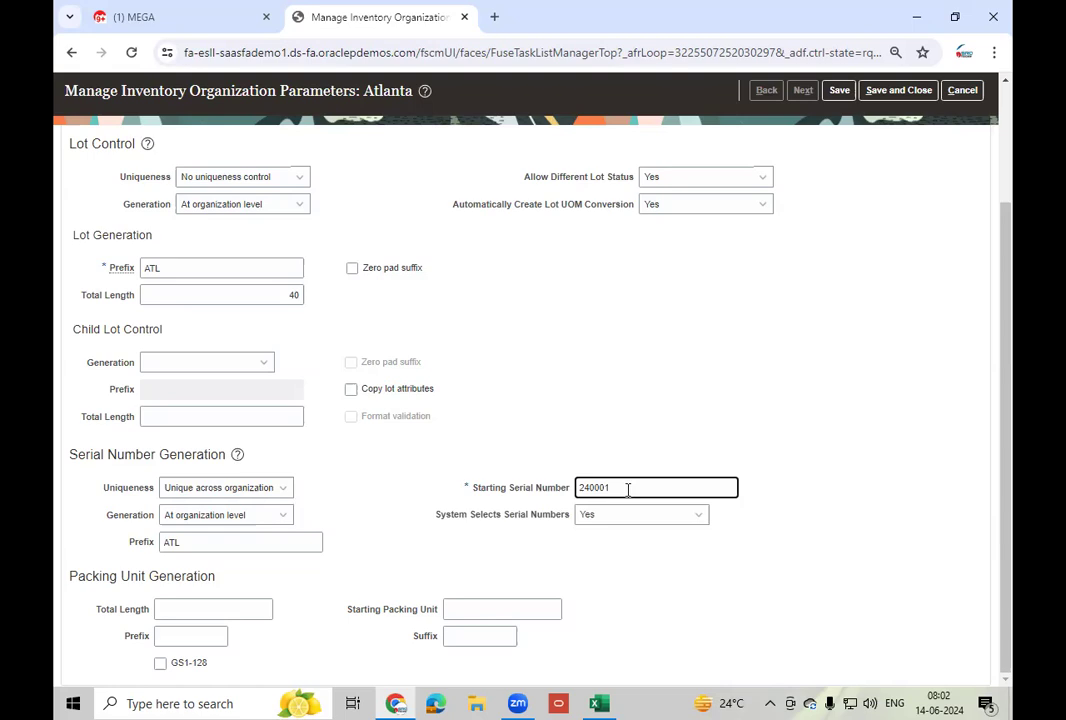
{"action": "left_click", "coordinate": [270, 487]}
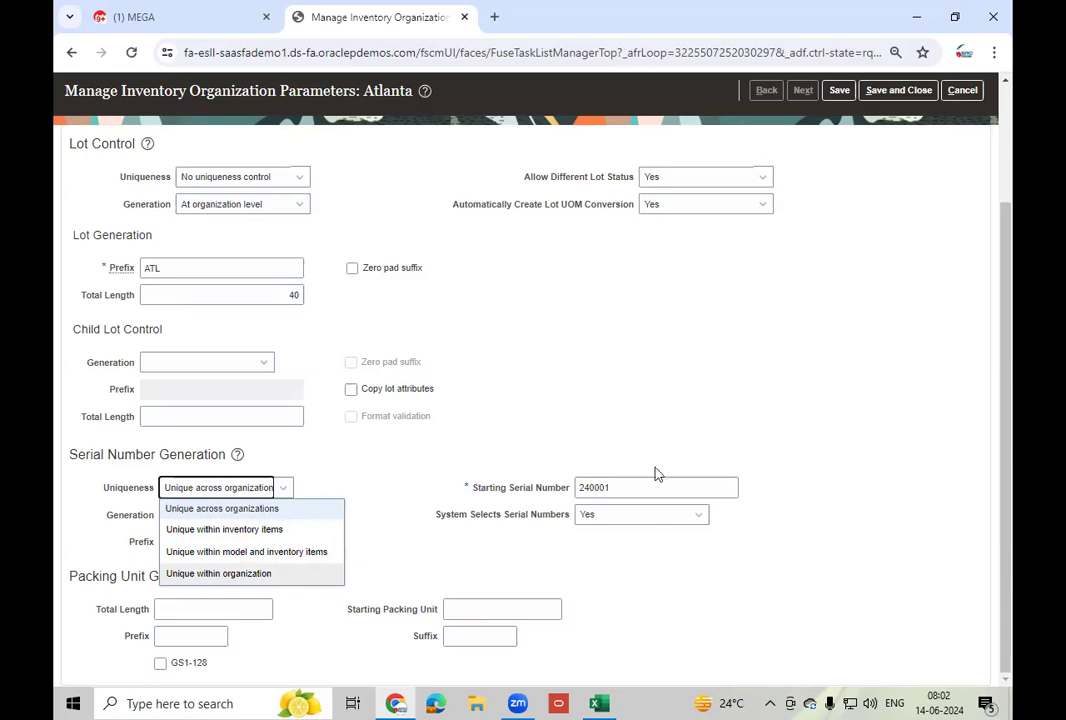
{"action": "left_click", "coordinate": [608, 512]}
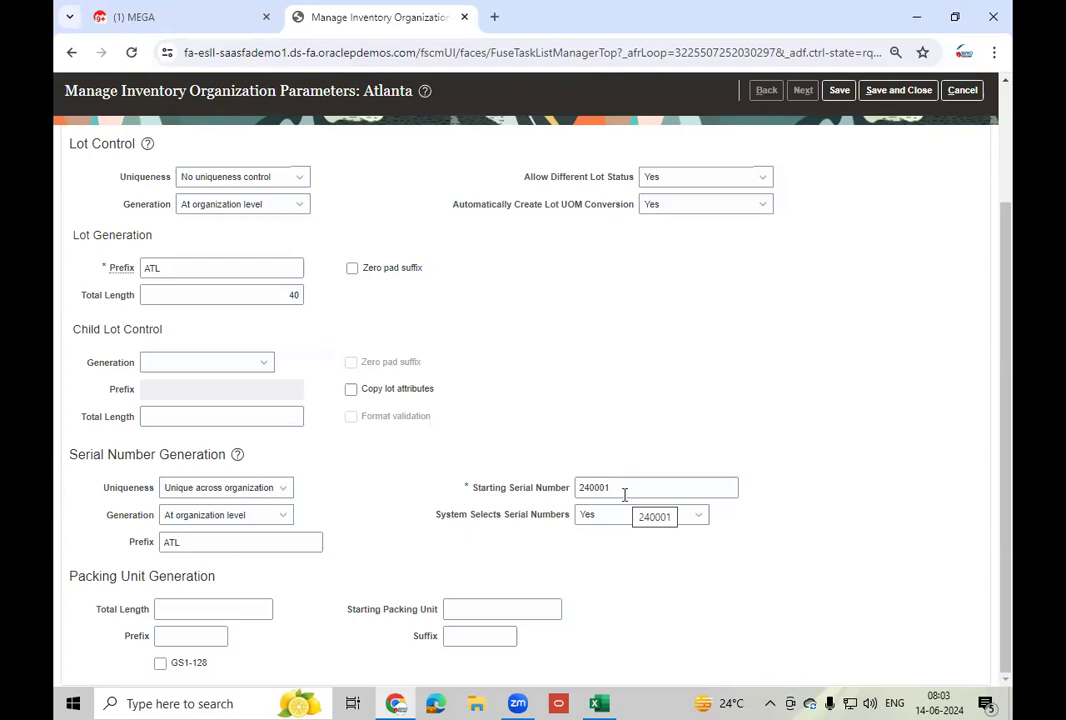
{"action": "left_click", "coordinate": [242, 494]}
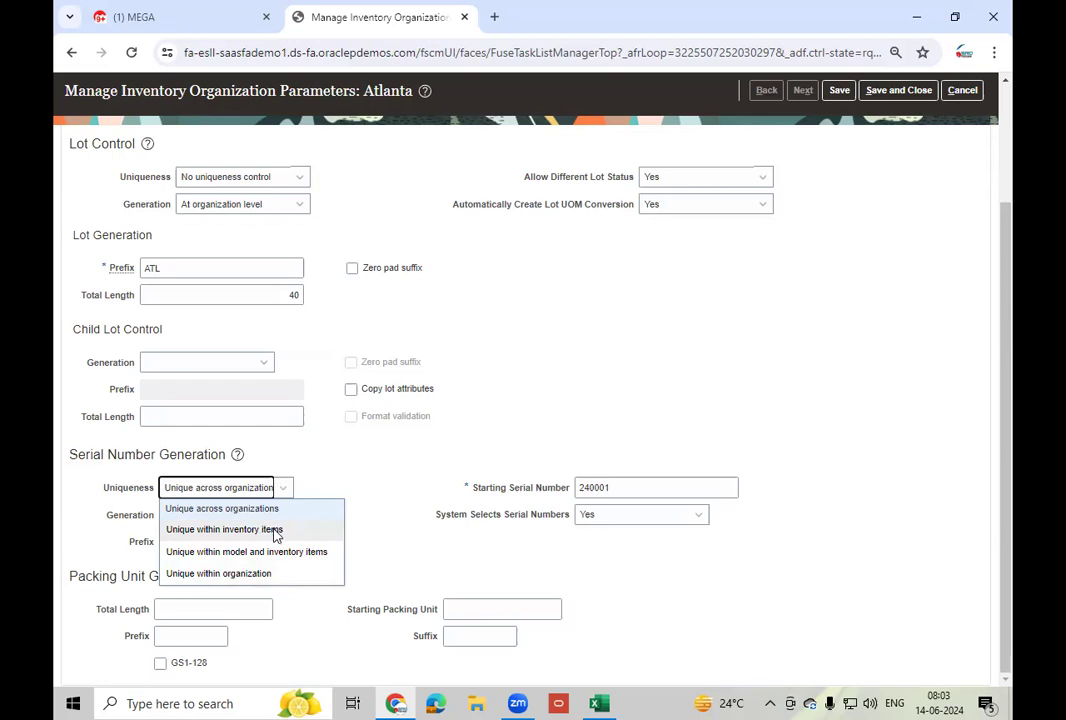
{"action": "left_click", "coordinate": [407, 469]}
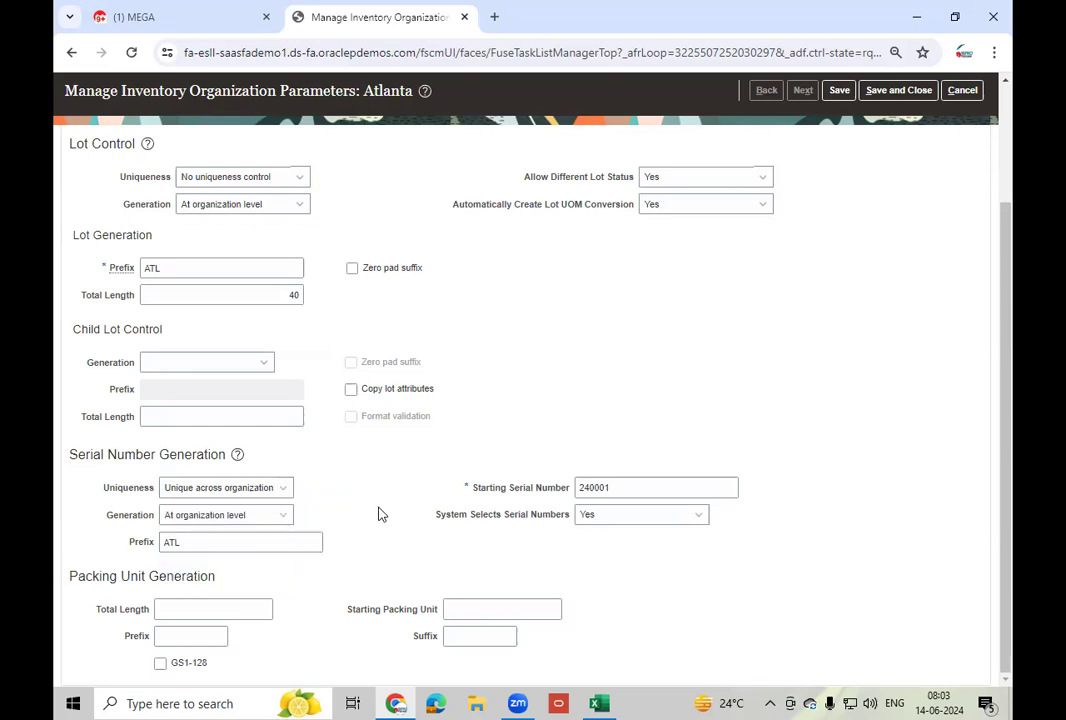
{"action": "scroll", "coordinate": [414, 445], "scroll_direction": "up", "scroll_amount": 3}
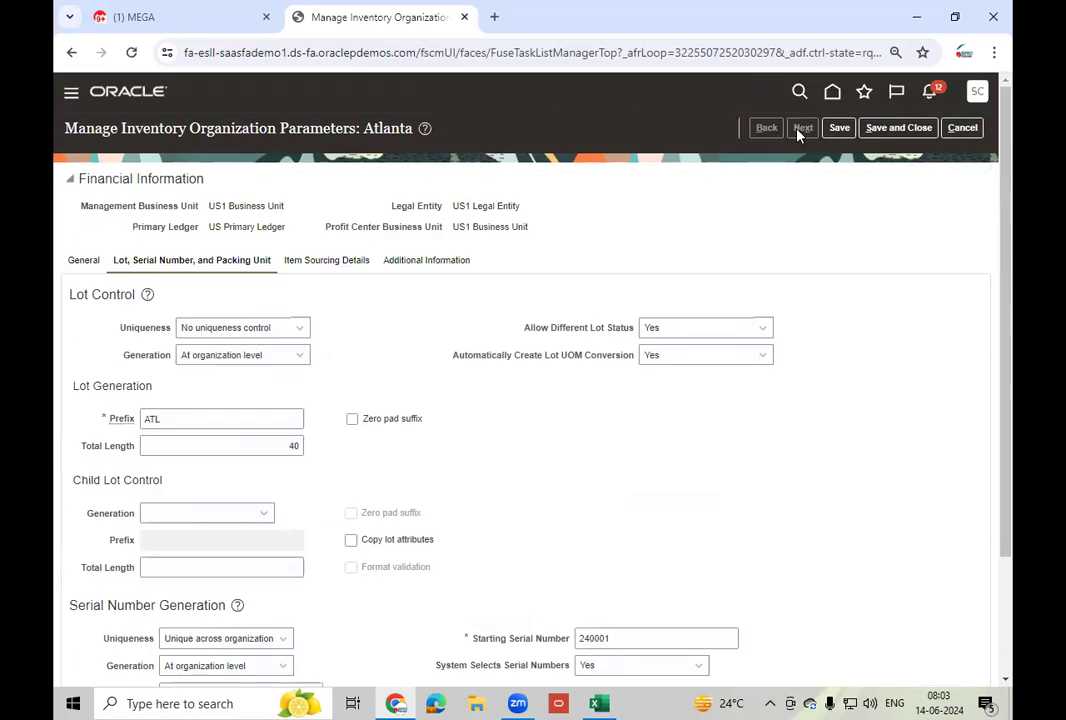
- Save and close Atlanta's organization parameters and return to the home page
{"action": "left_click", "coordinate": [839, 127]}
{"action": "left_click", "coordinate": [897, 130]}
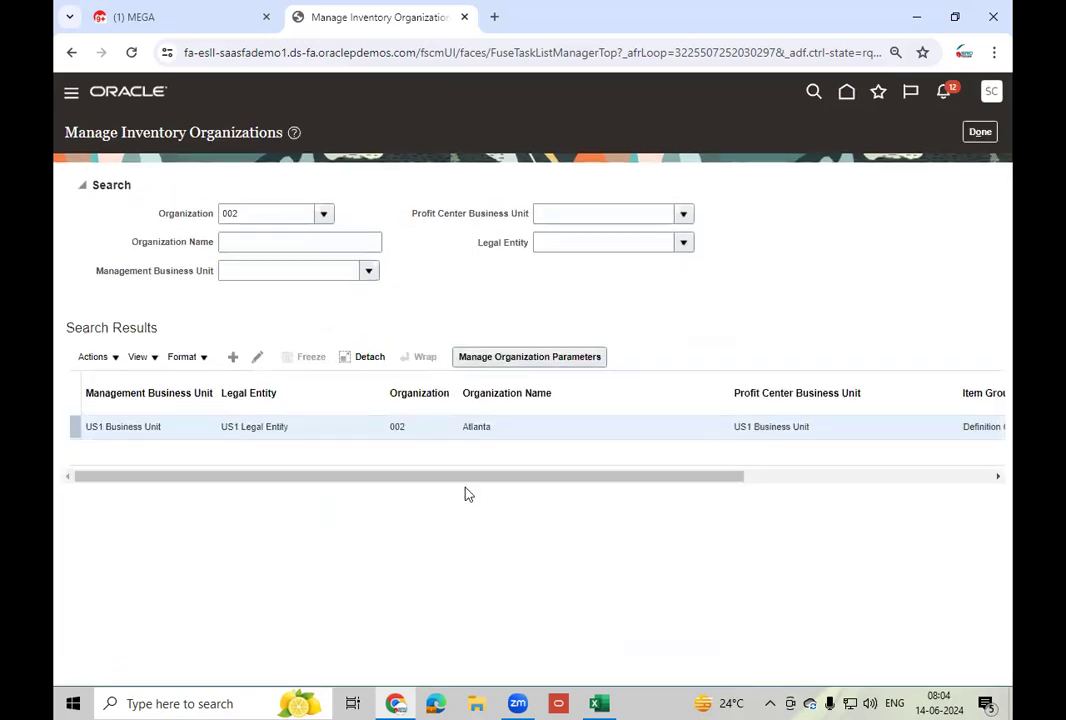
{"action": "left_click", "coordinate": [846, 93]}
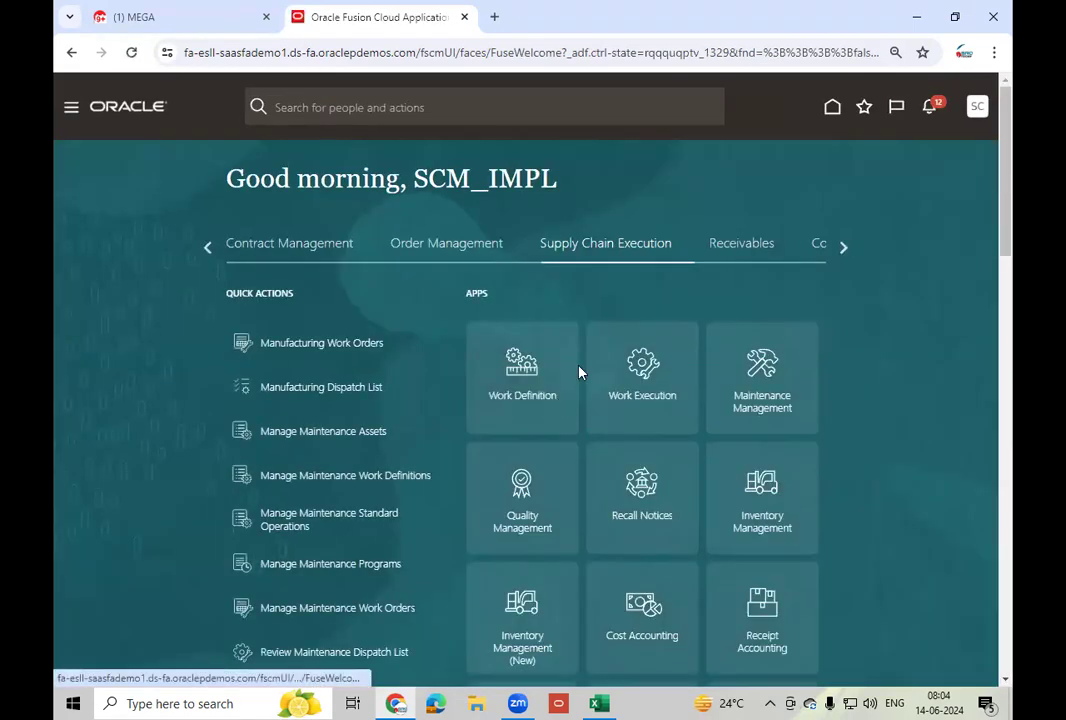
- Open Product Information Management from the Product Management apps
{"action": "left_click", "coordinate": [209, 248]}
{"action": "left_click", "coordinate": [209, 248]}
{"action": "left_click", "coordinate": [209, 248]}
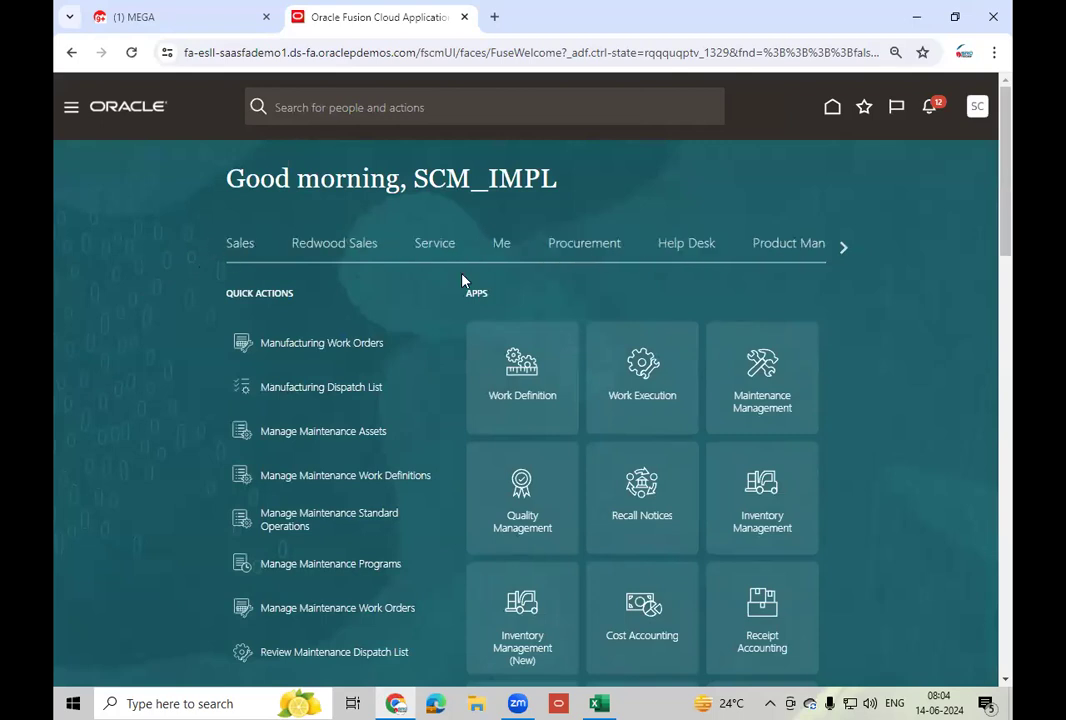
{"action": "left_click", "coordinate": [810, 244]}
{"action": "left_click", "coordinate": [748, 540]}
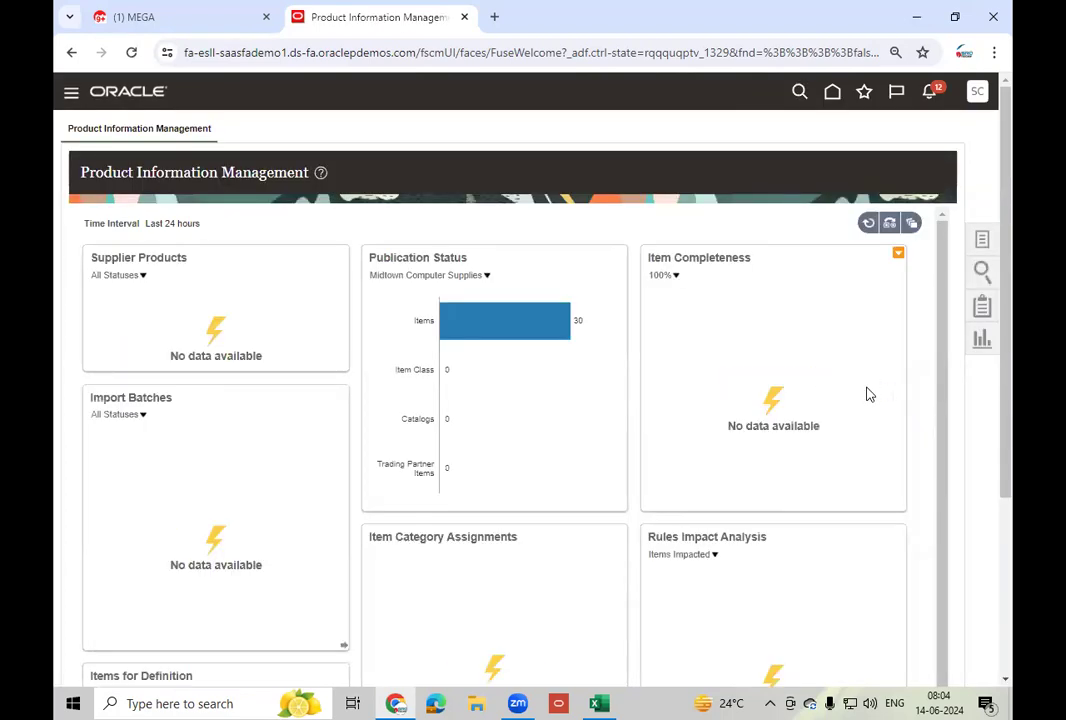
- Start a new item in organization 000 Operations with item class Root Item Class
{"action": "left_click", "coordinate": [984, 238]}
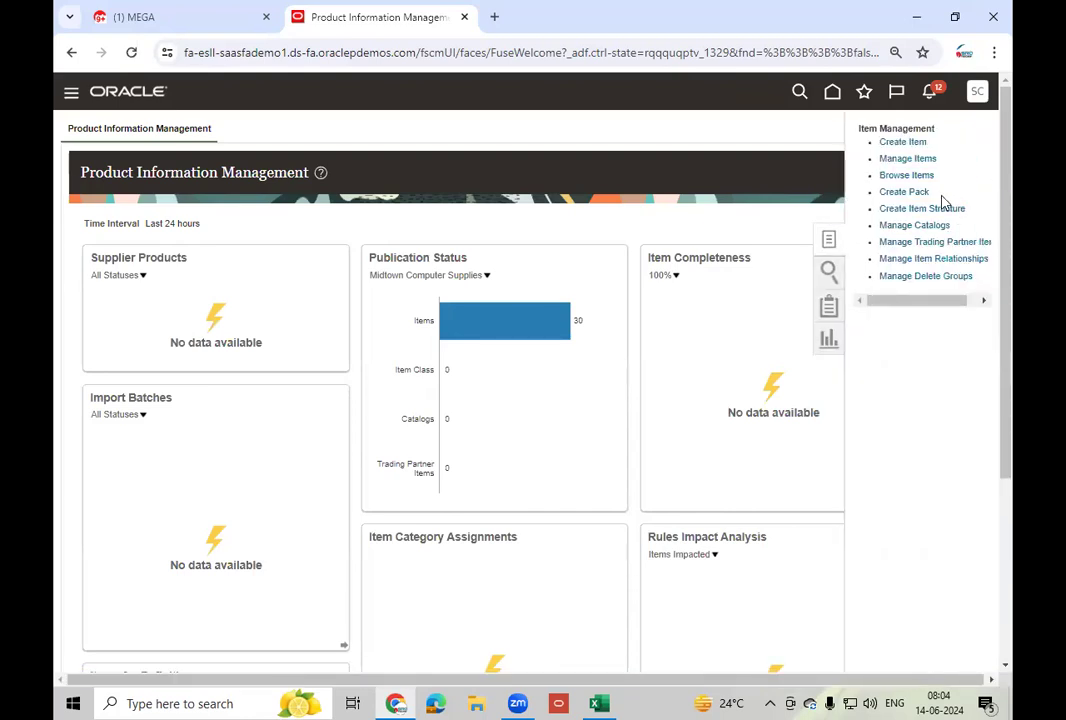
{"action": "left_click", "coordinate": [900, 143]}
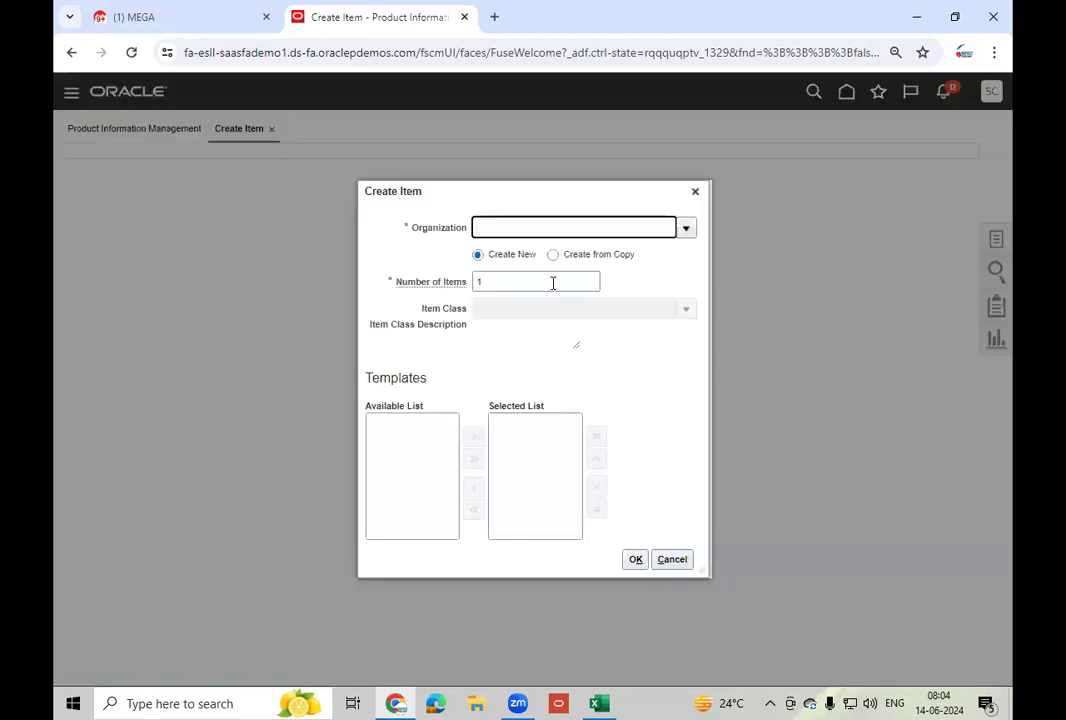
{"action": "type", "text": "00"}
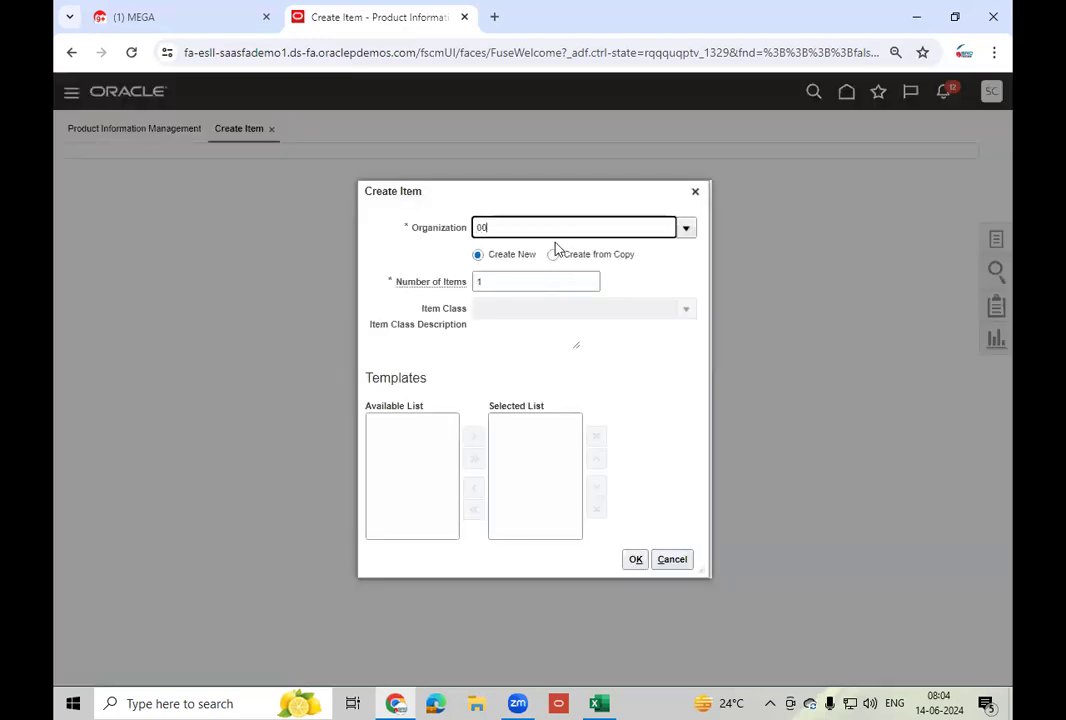
{"action": "left_click", "coordinate": [513, 253]}
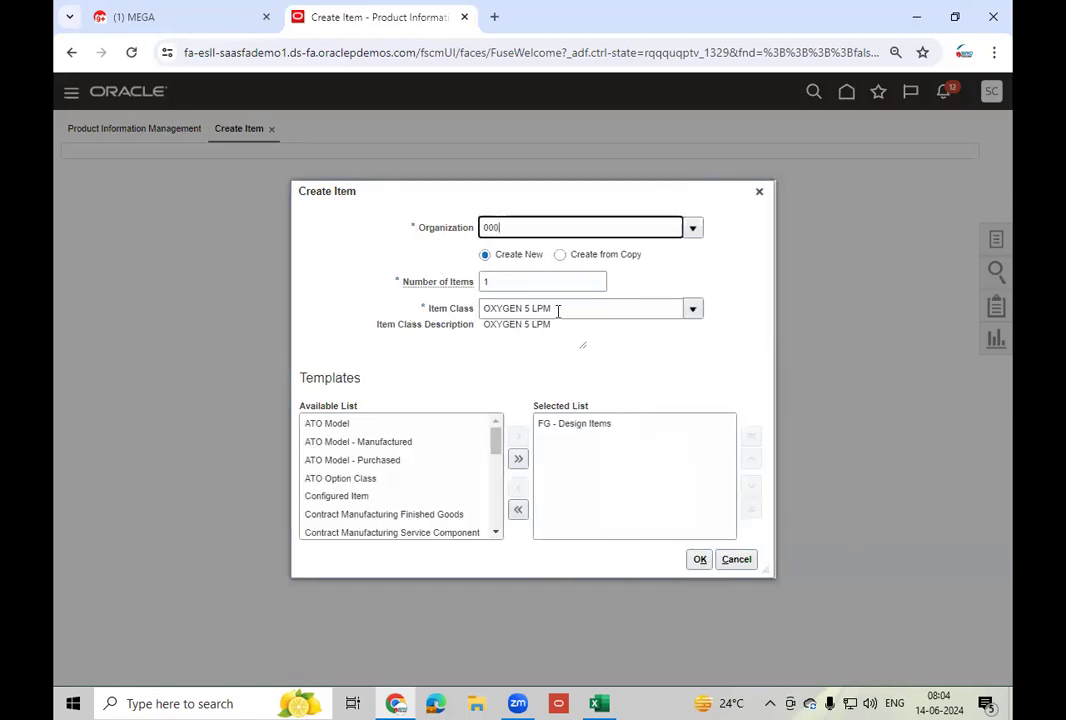
{"action": "left_click", "coordinate": [558, 310]}
{"action": "type", "text": "Roo"}
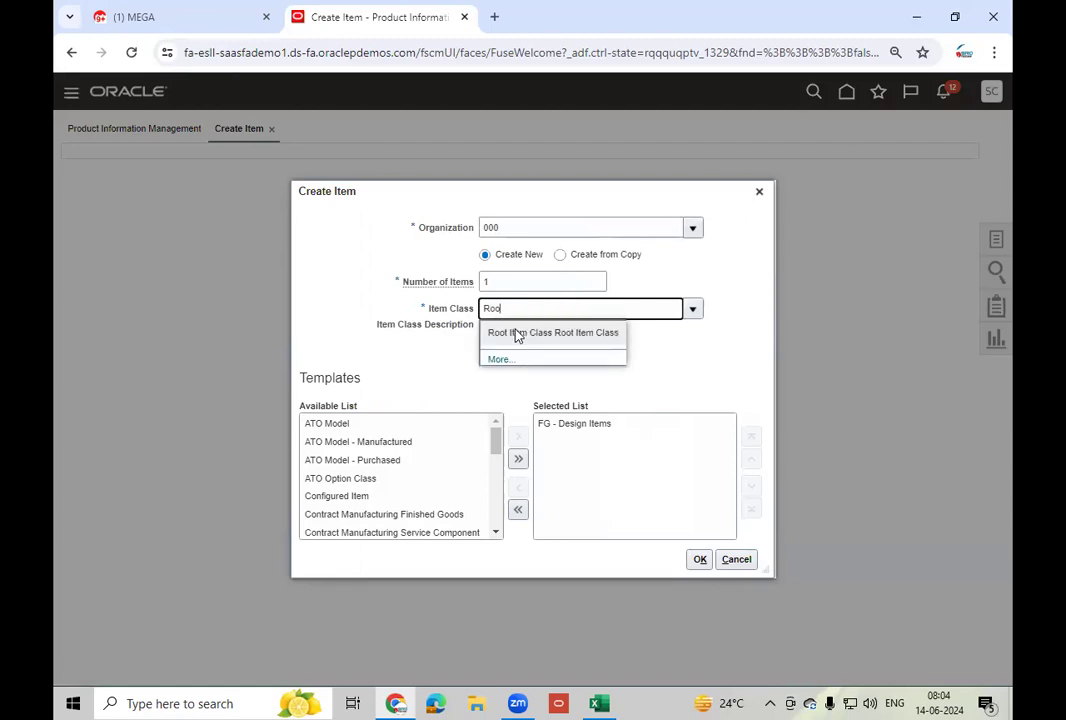
{"action": "left_click", "coordinate": [516, 334]}
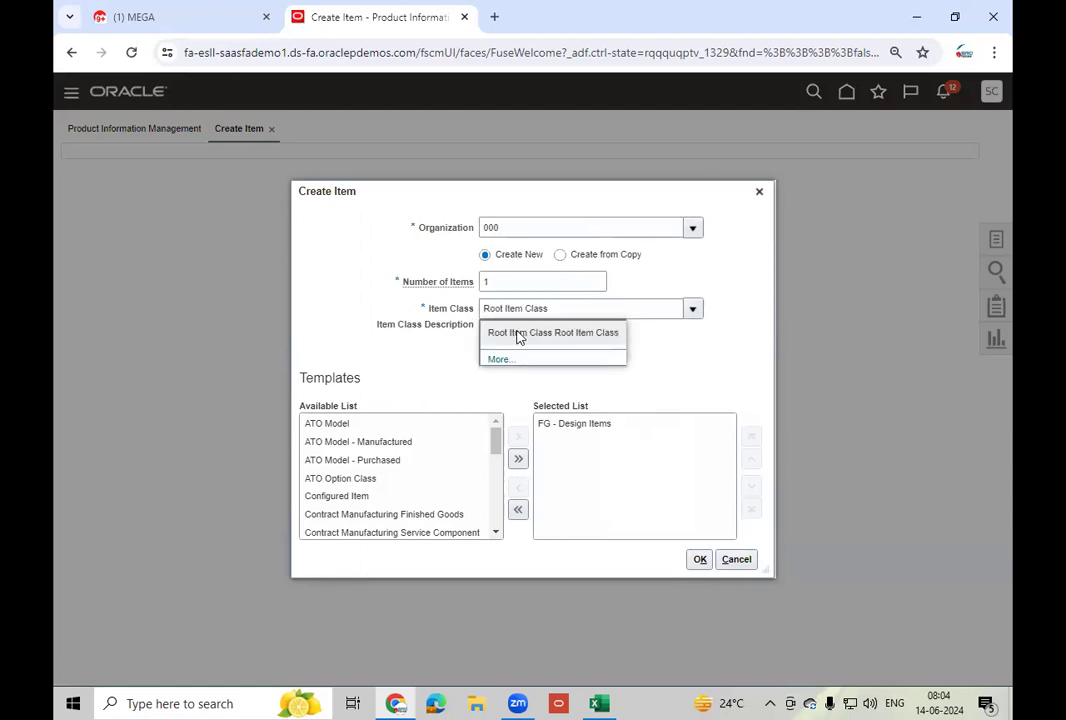
- Replace the FG - Design Items template with the Purchased Item template
{"action": "left_click", "coordinate": [588, 425]}
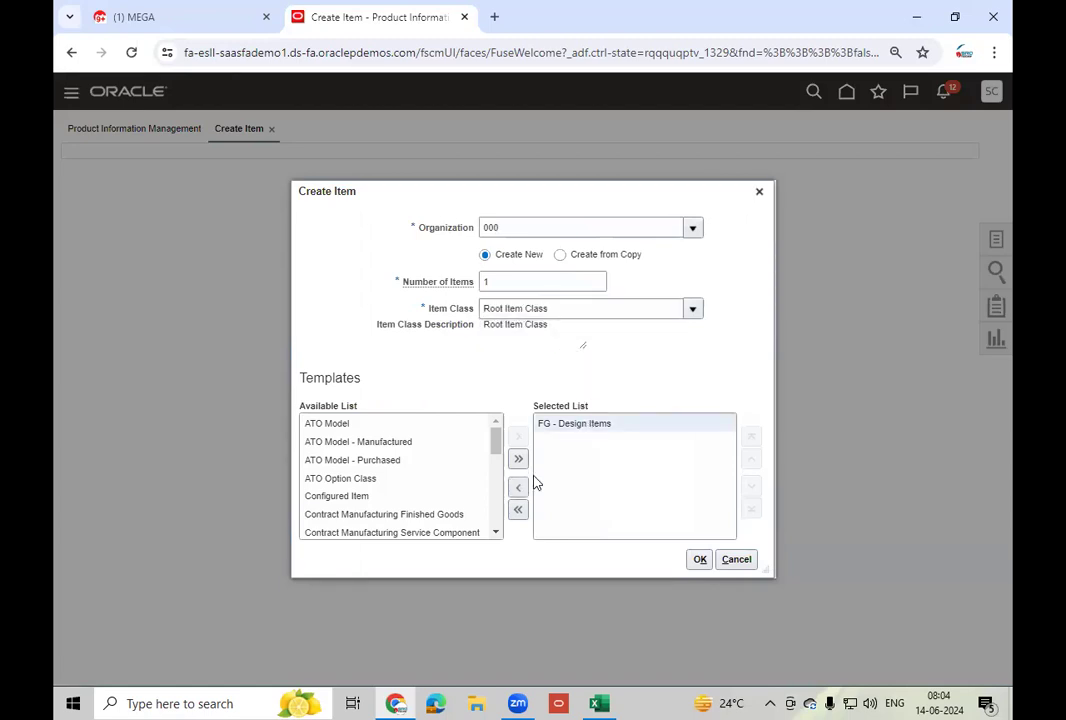
{"action": "left_click", "coordinate": [525, 489]}
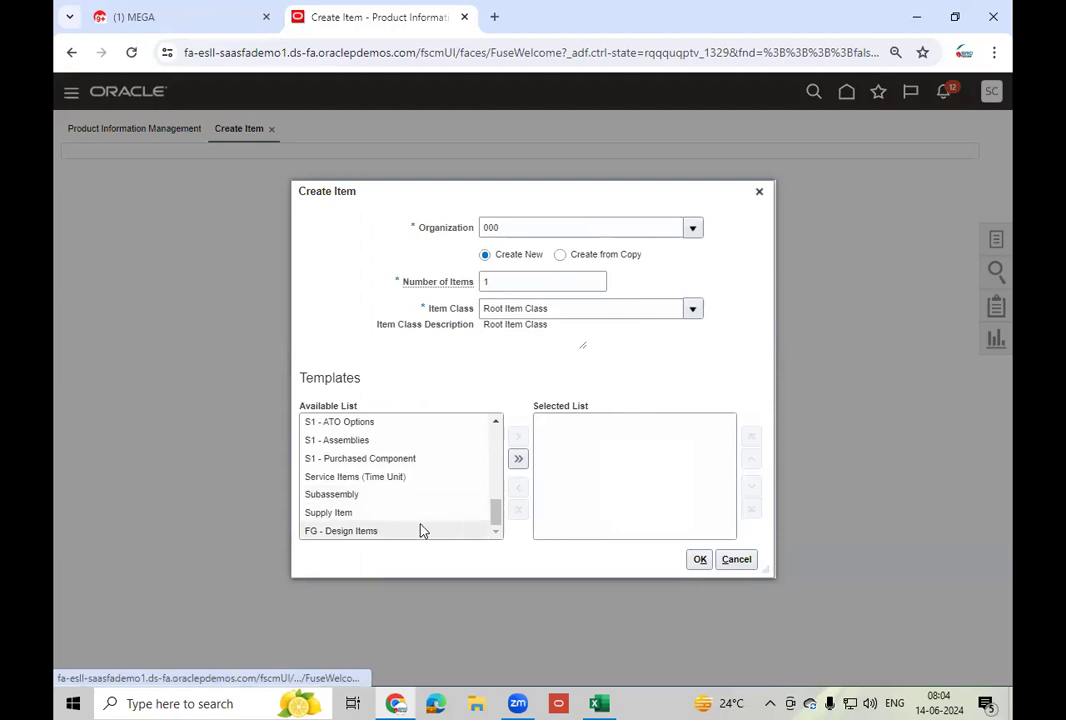
{"action": "left_click", "coordinate": [496, 423]}
{"action": "left_click", "coordinate": [496, 423]}
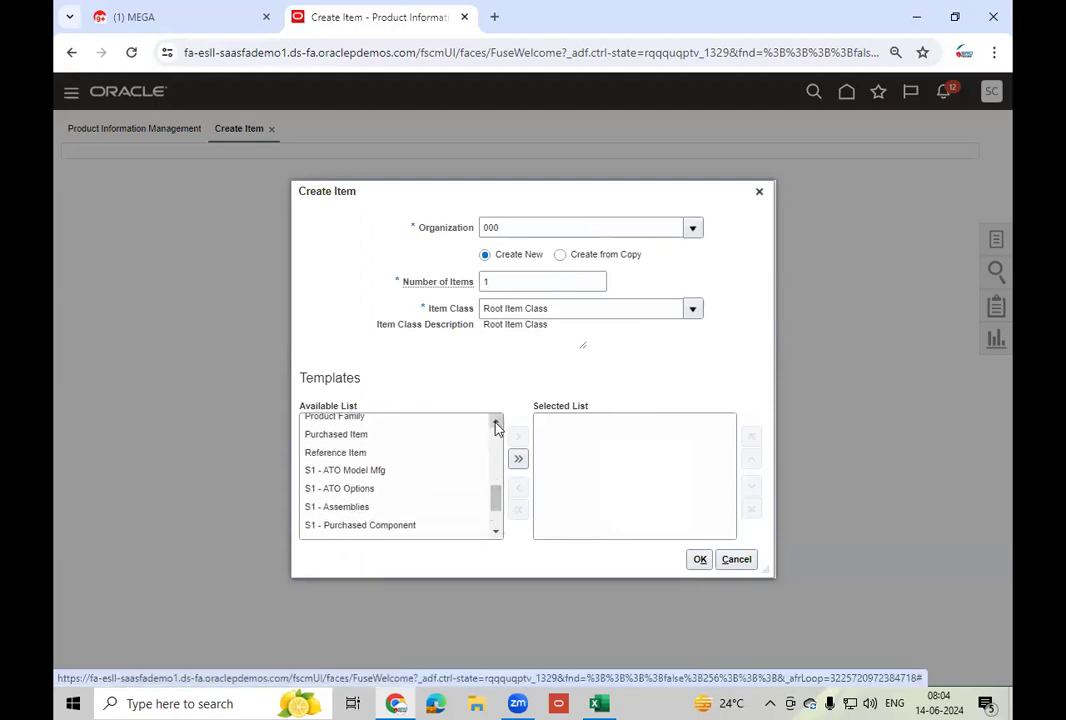
{"action": "left_click", "coordinate": [383, 436]}
{"action": "left_click", "coordinate": [518, 436]}
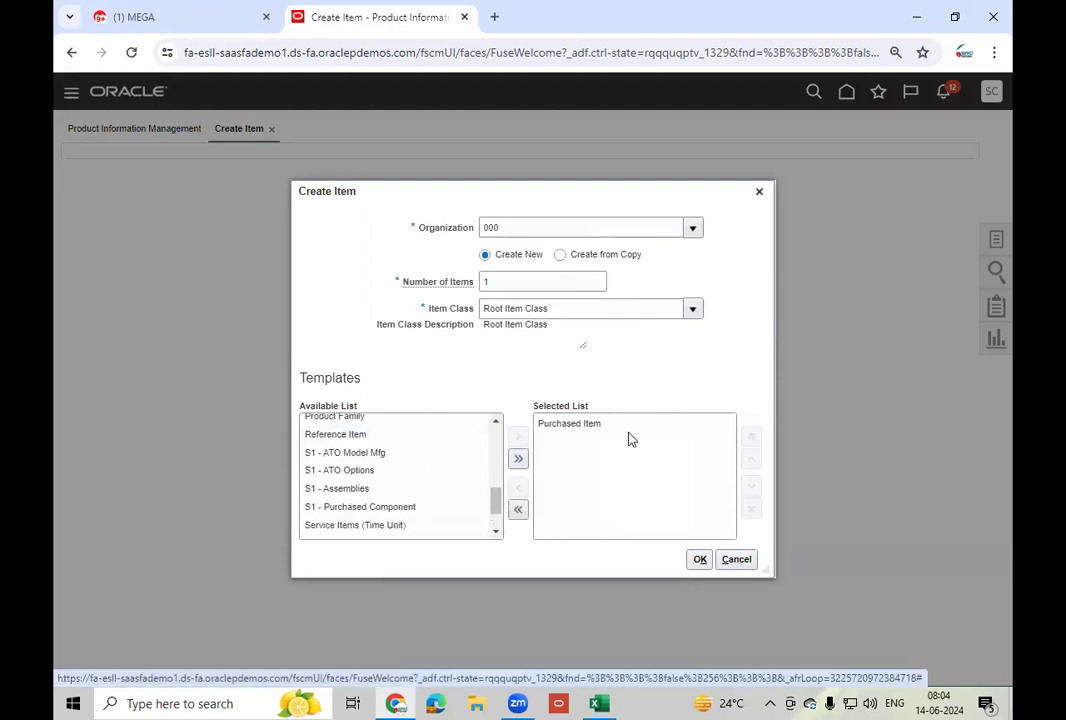
- Set Number of Items to 2, confirm, and accept the warning
{"action": "double_click", "coordinate": [501, 276]}
{"action": "key", "text": "Tab"}
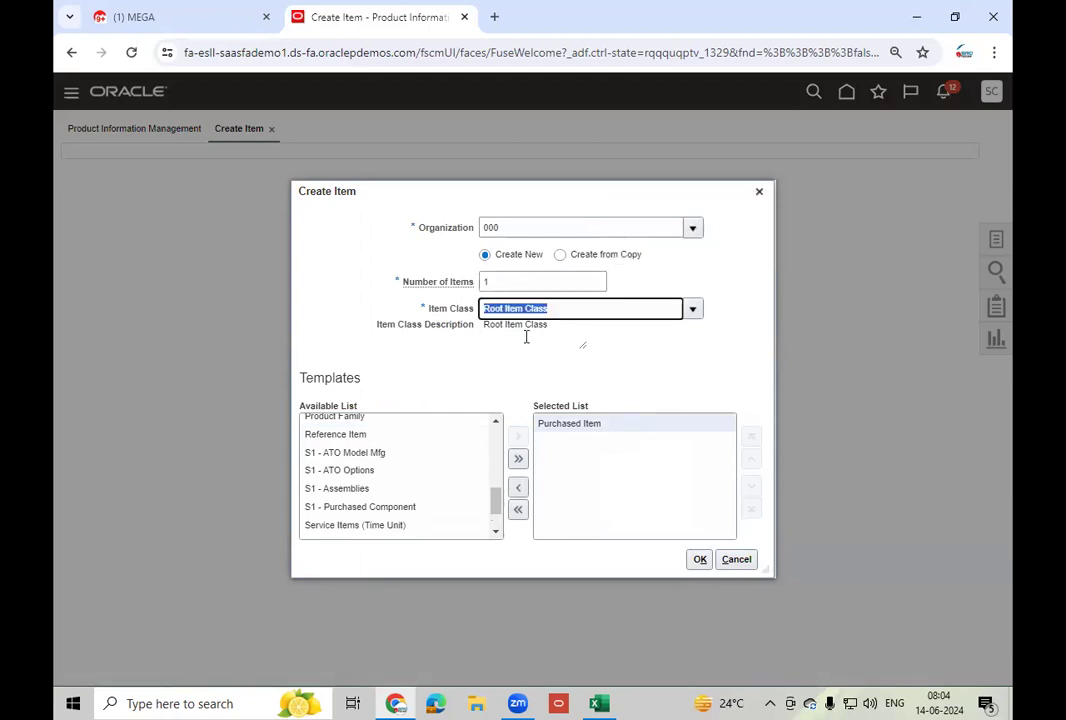
{"action": "left_click", "coordinate": [492, 286]}
{"action": "double_click", "coordinate": [492, 286]}
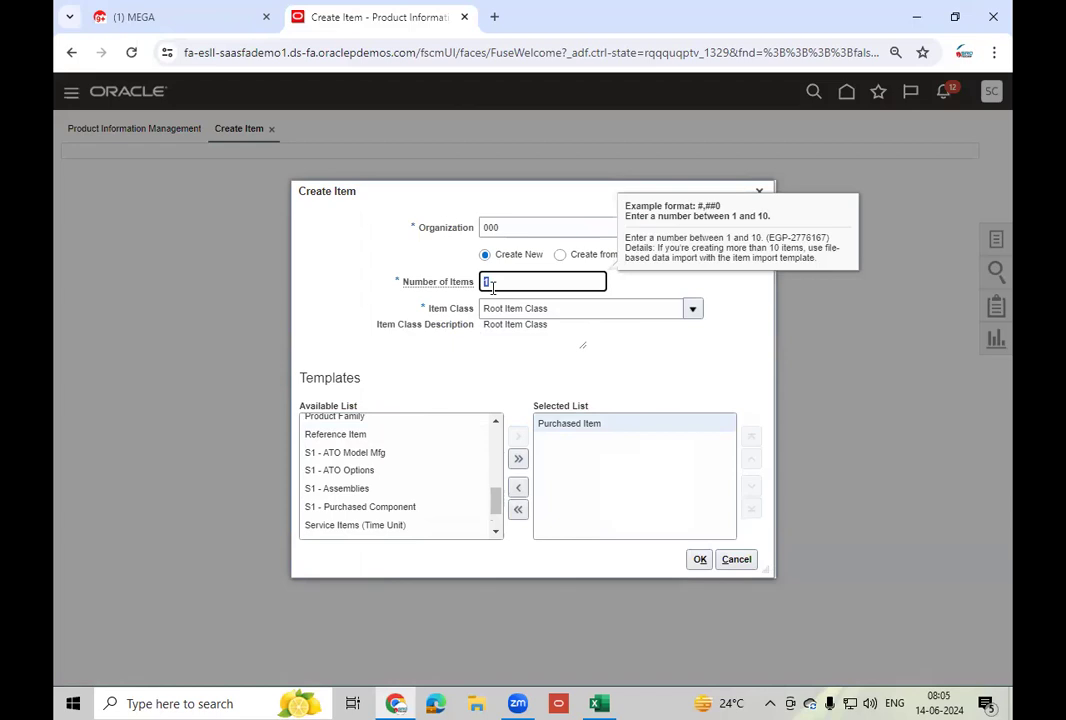
{"action": "type", "text": "2"}
{"action": "key", "text": "Tab"}
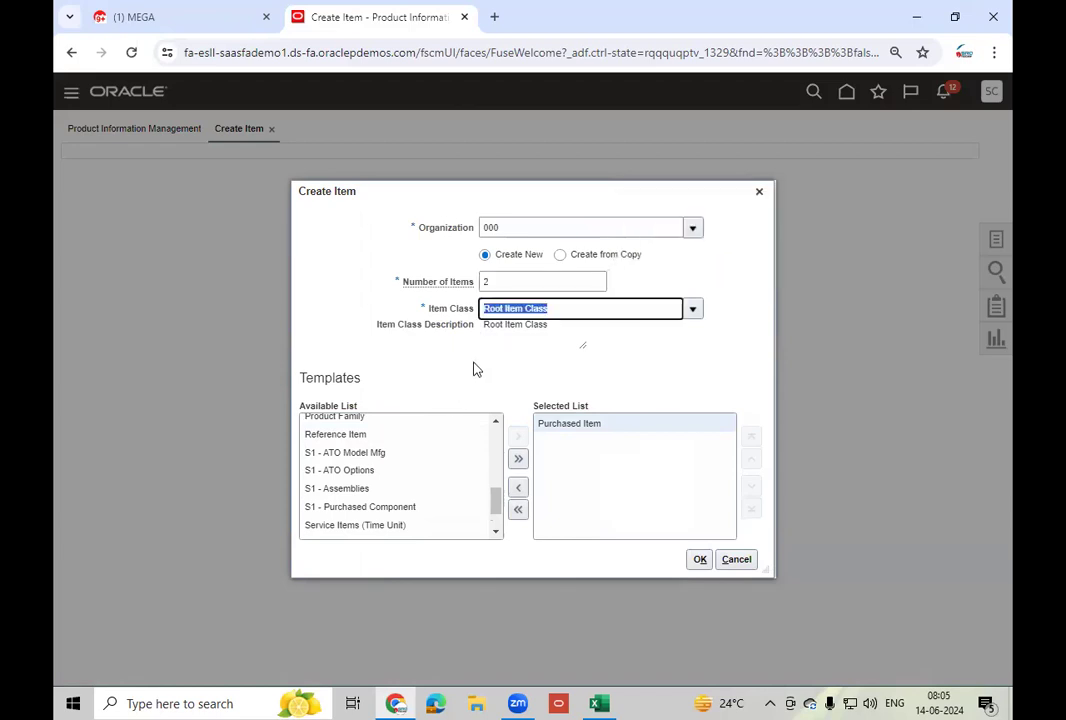
{"action": "left_click", "coordinate": [485, 282]}
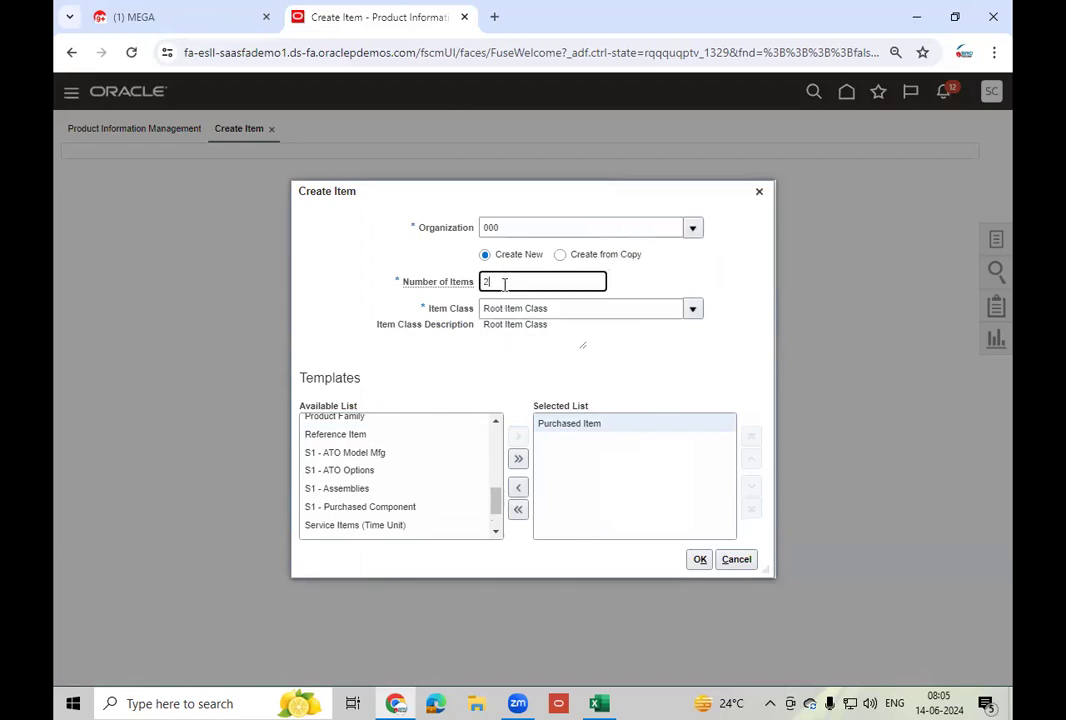
{"action": "left_click", "coordinate": [702, 559]}
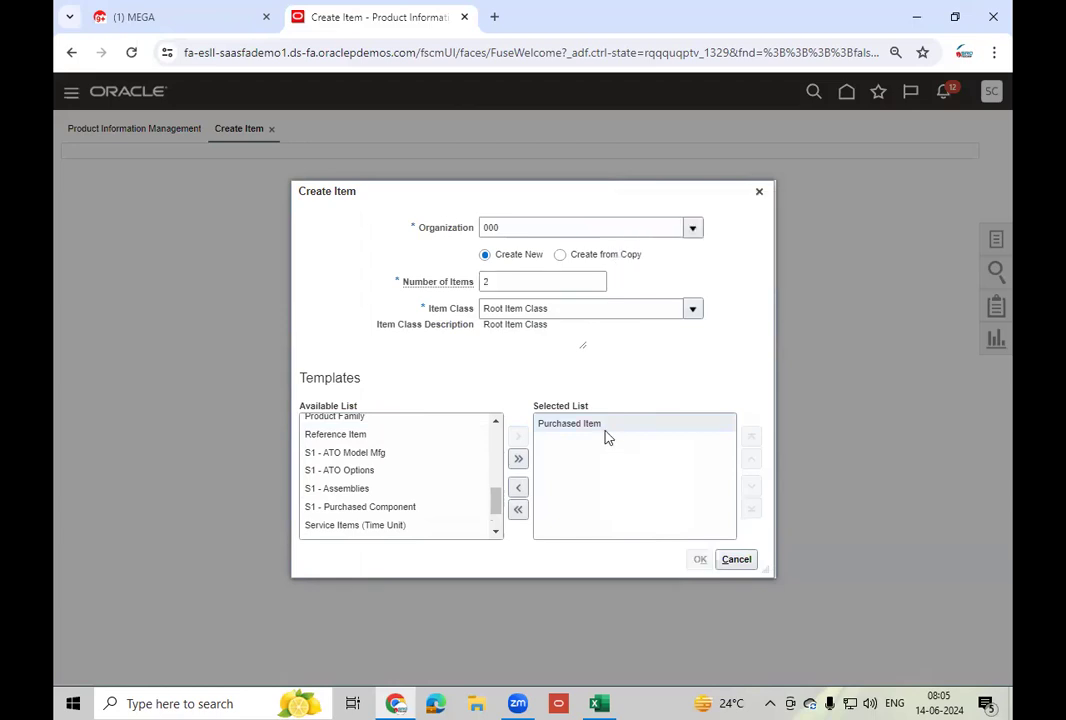
{"action": "left_click", "coordinate": [754, 412]}
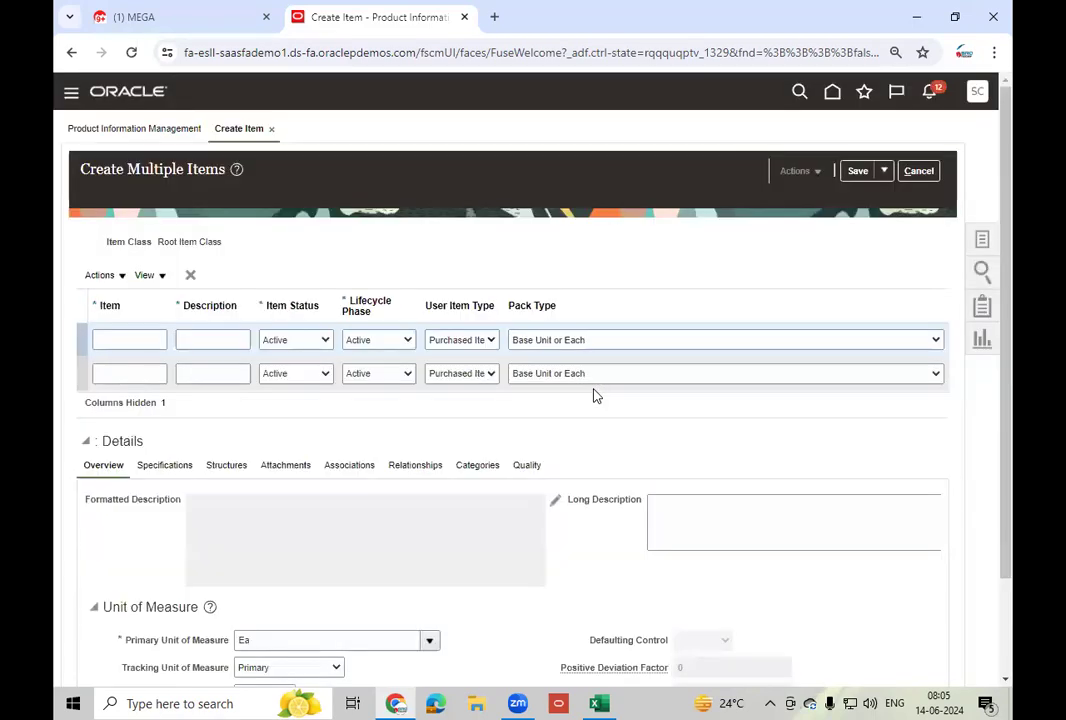
- Enter LT_Mobile - 300 as the first item and copy it into its description
{"action": "left_click", "coordinate": [145, 339]}
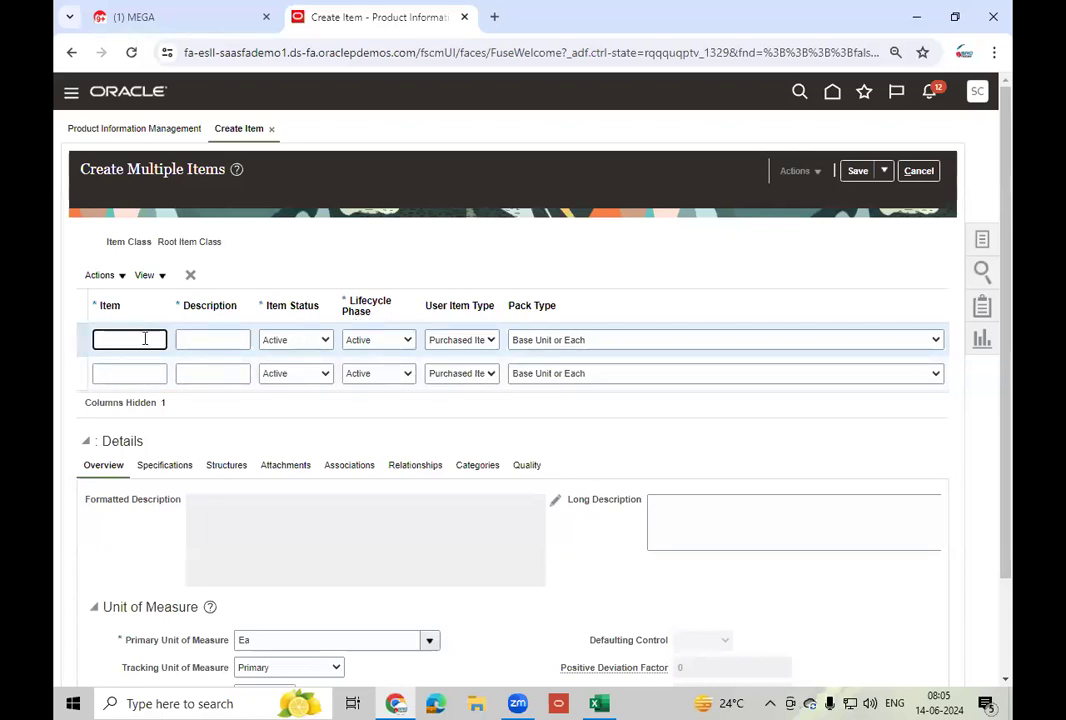
{"action": "type", "text": "LT_Mobile_200"}
{"action": "key", "text": "Left"}
{"action": "key", "text": "Left"}
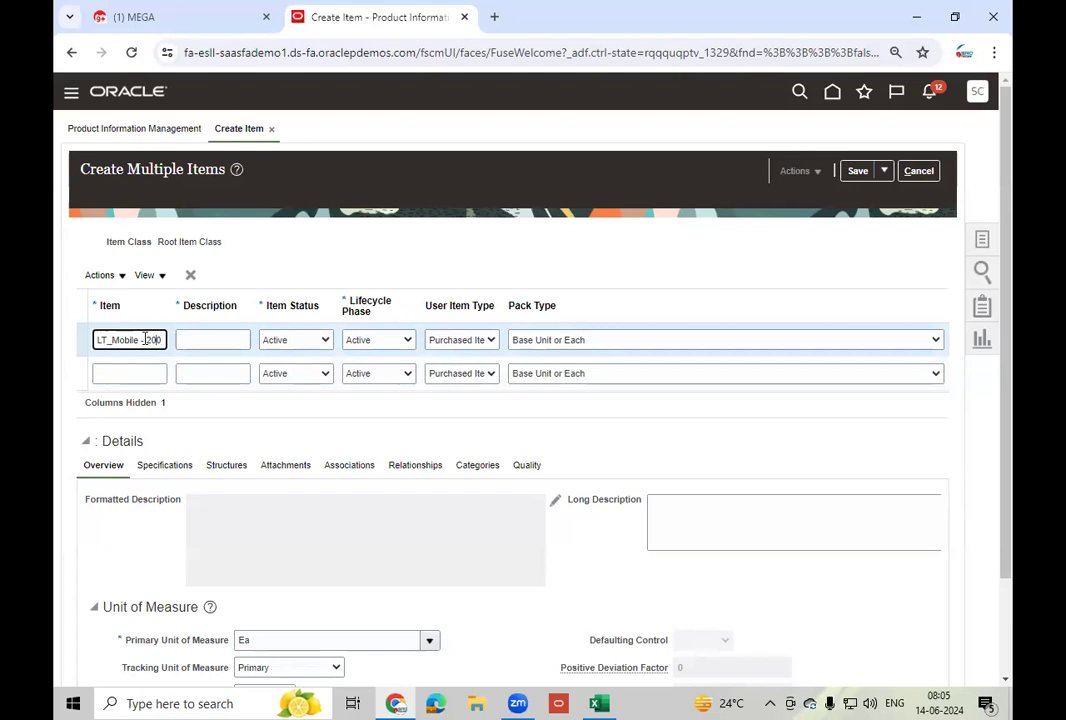
{"action": "key", "text": "BackSpace"}
{"action": "type", "text": "3"}
{"action": "key", "text": "Tab"}
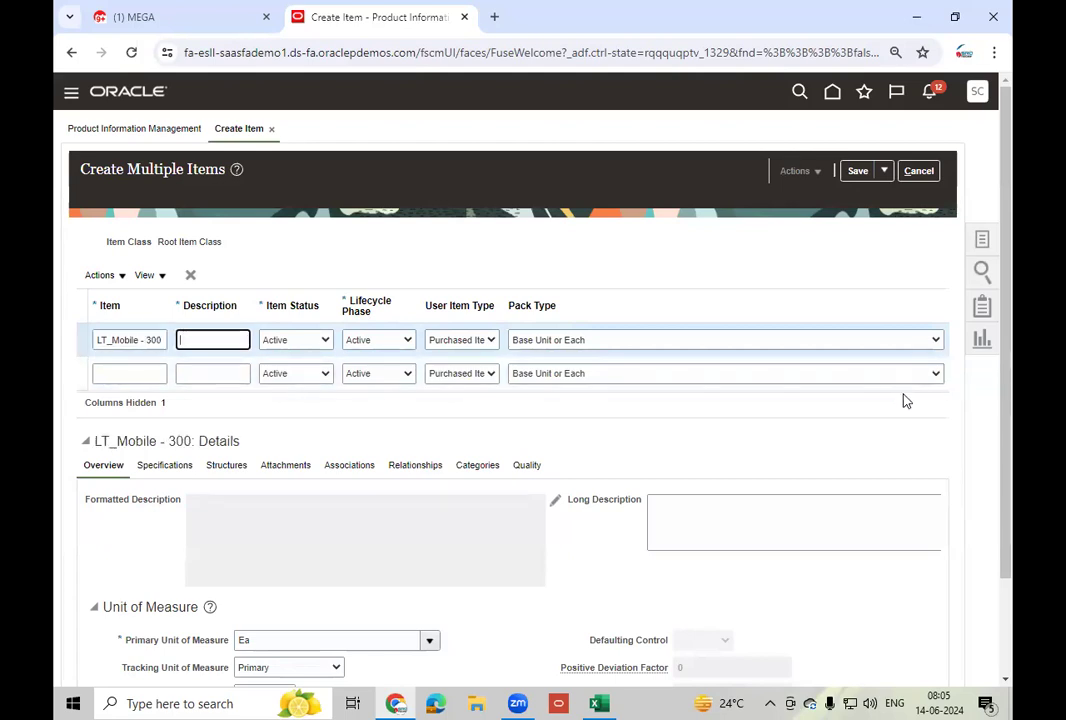
{"action": "key", "text": "shift+Tab"}
{"action": "key", "text": "ctrl+c"}
{"action": "key", "text": "Tab"}
{"action": "key", "text": "ctrl+v"}
- Enter LT_Mobile - 400 as the second item and copy it into its description
{"action": "left_click", "coordinate": [133, 375]}
{"action": "key", "text": "ctrl+v"}
{"action": "key", "text": "Left"}
{"action": "key", "text": "Left"}
{"action": "key", "text": "BackSpace"}
{"action": "type", "text": "4"}
{"action": "key", "text": "Tab"}
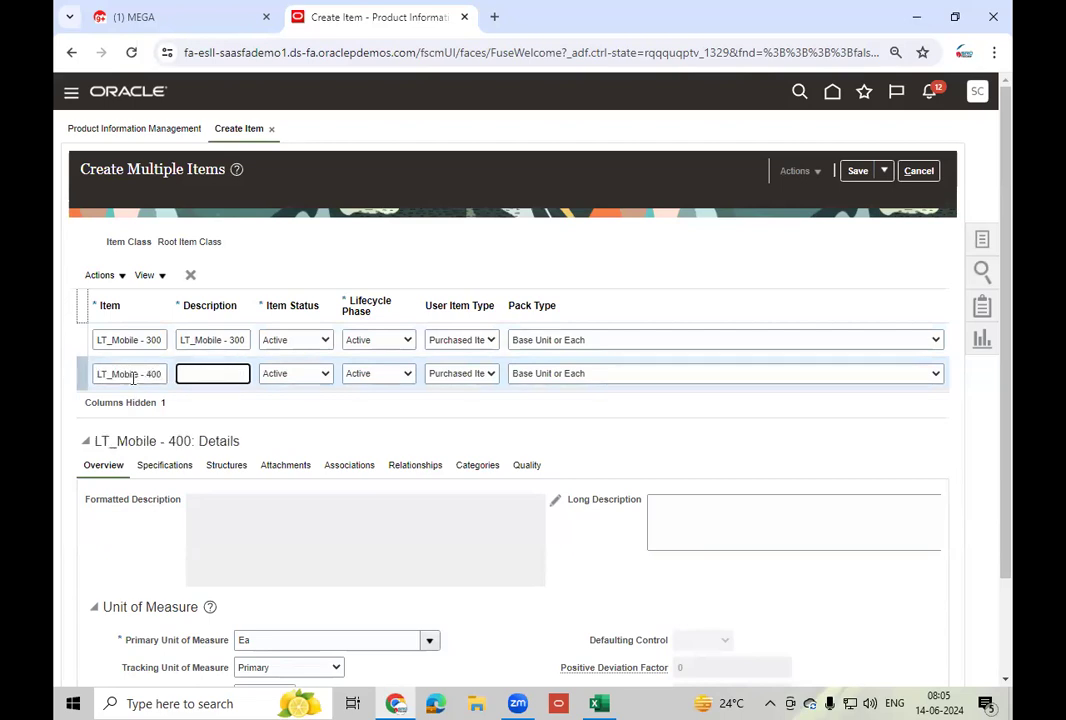
{"action": "key", "text": "shift+Tab"}
{"action": "key", "text": "ctrl+c"}
{"action": "key", "text": "Tab"}
{"action": "key", "text": "ctrl+v"}
- Select the LT_Mobile - 300 row and show its organization associations
{"action": "left_click", "coordinate": [500, 421]}
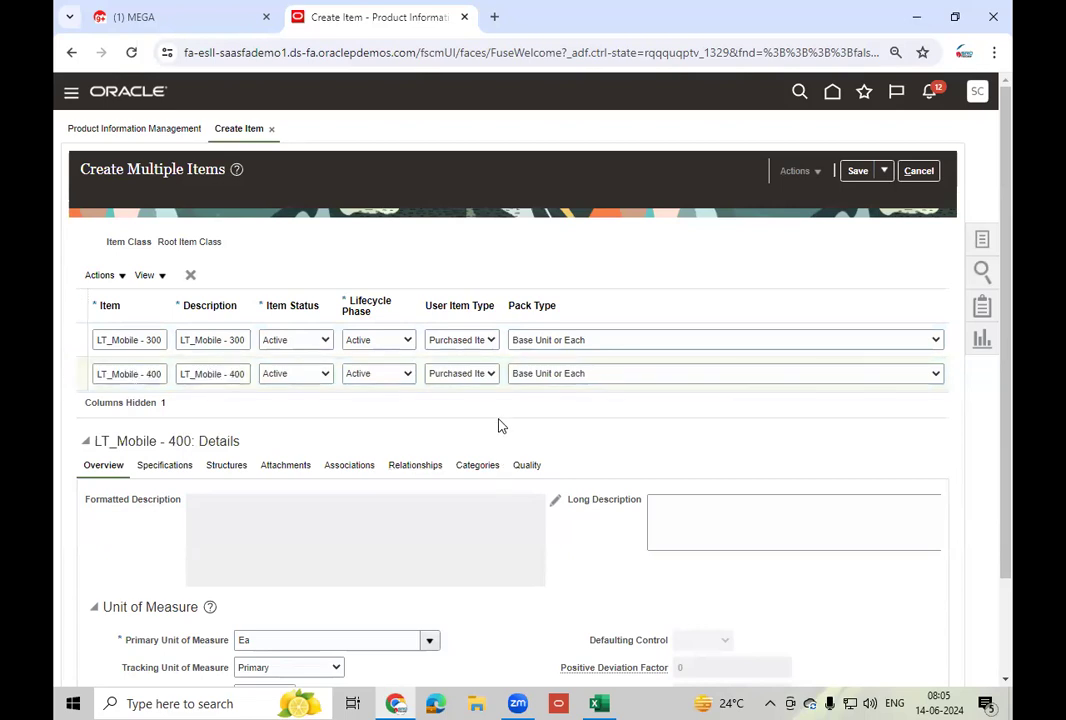
{"action": "left_click", "coordinate": [84, 340]}
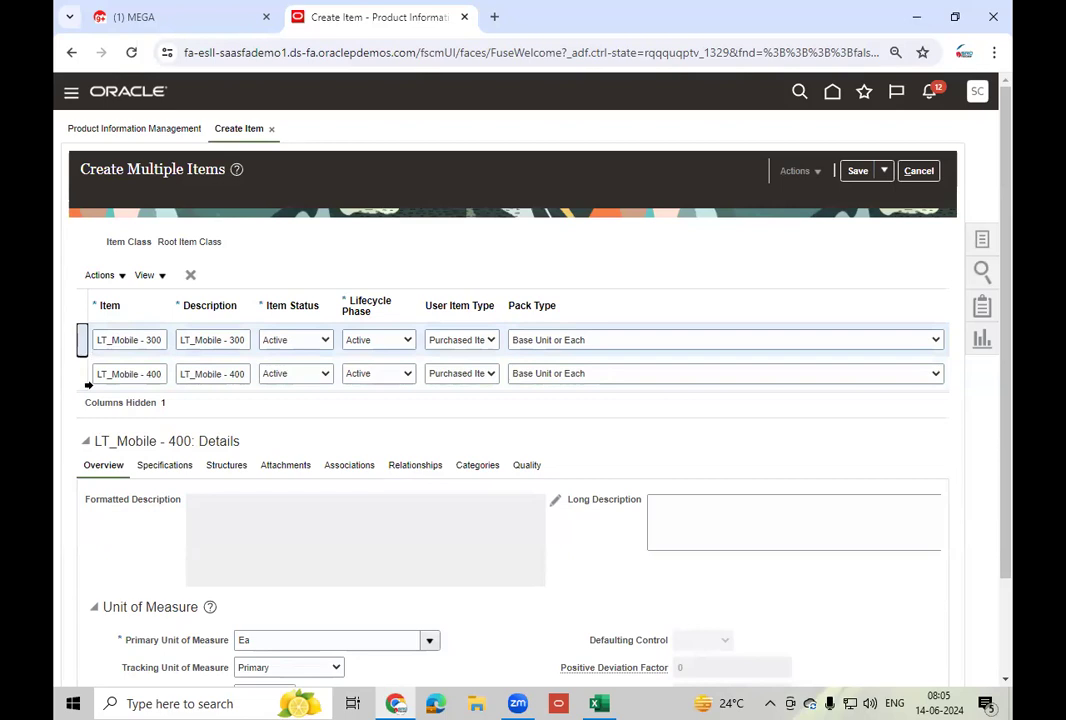
{"action": "left_click", "coordinate": [341, 468]}
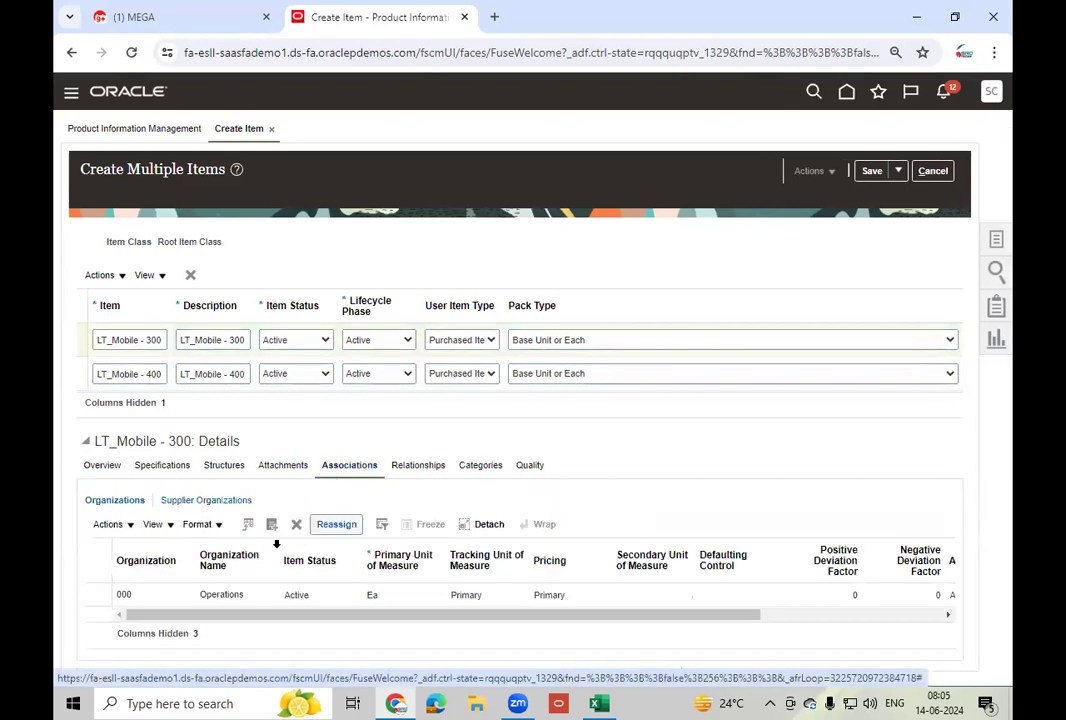
- Assign LT_Mobile - 300 to organization 002 Atlanta
{"action": "left_click", "coordinate": [271, 524]}
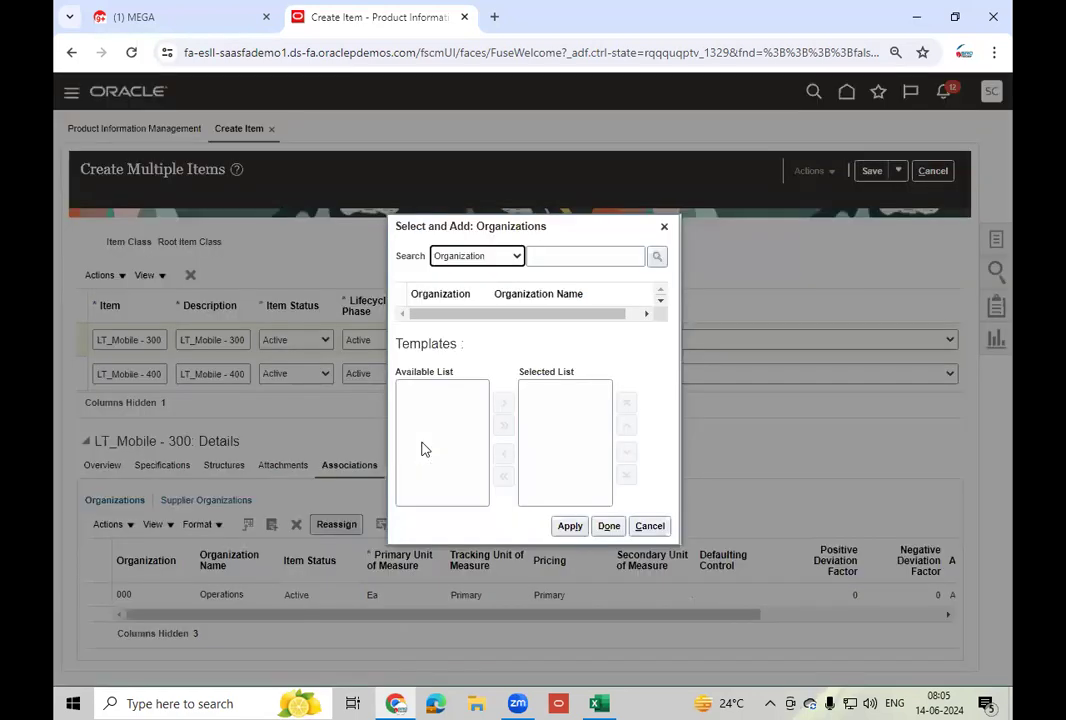
{"action": "left_click", "coordinate": [544, 258]}
{"action": "type", "text": "002"}
{"action": "key", "text": "Return"}
{"action": "left_click", "coordinate": [515, 304]}
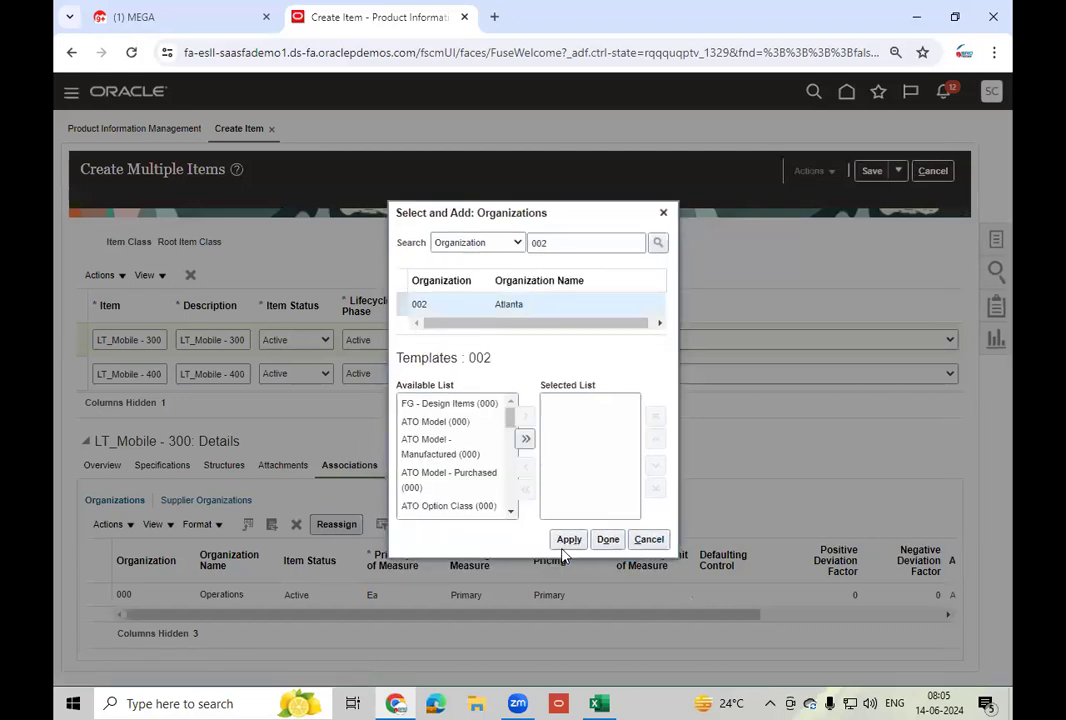
{"action": "left_click", "coordinate": [683, 539]}
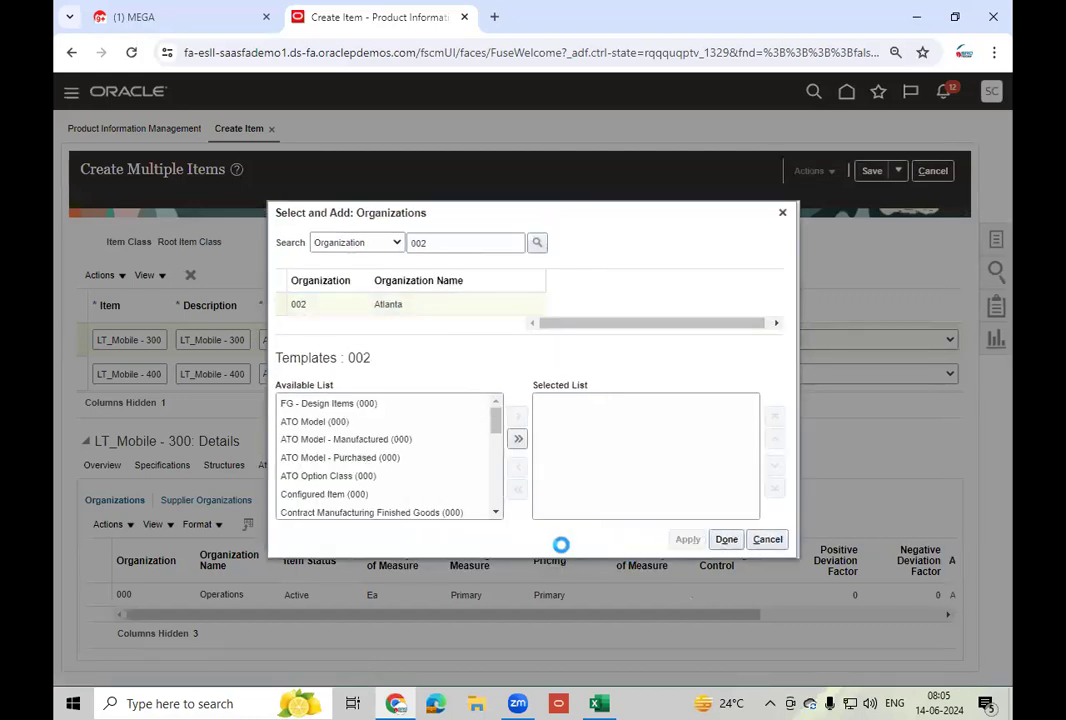
{"action": "left_click", "coordinate": [727, 539]}
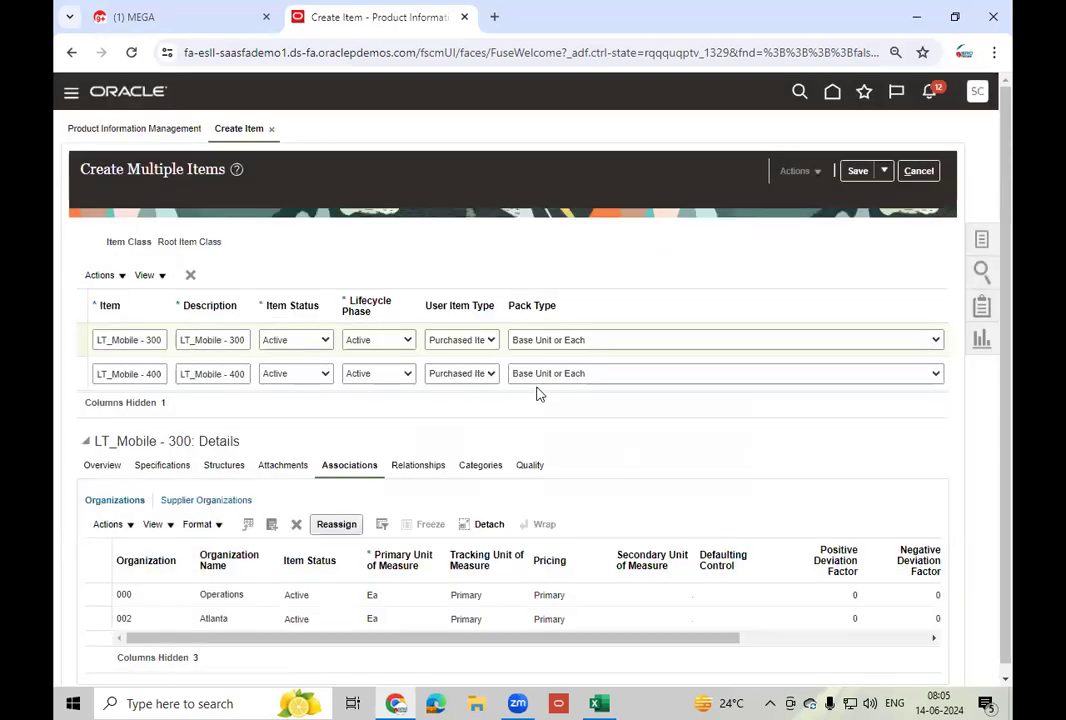
- Assign LT_Mobile - 400 to organization 002 Atlanta
{"action": "left_click", "coordinate": [85, 376]}
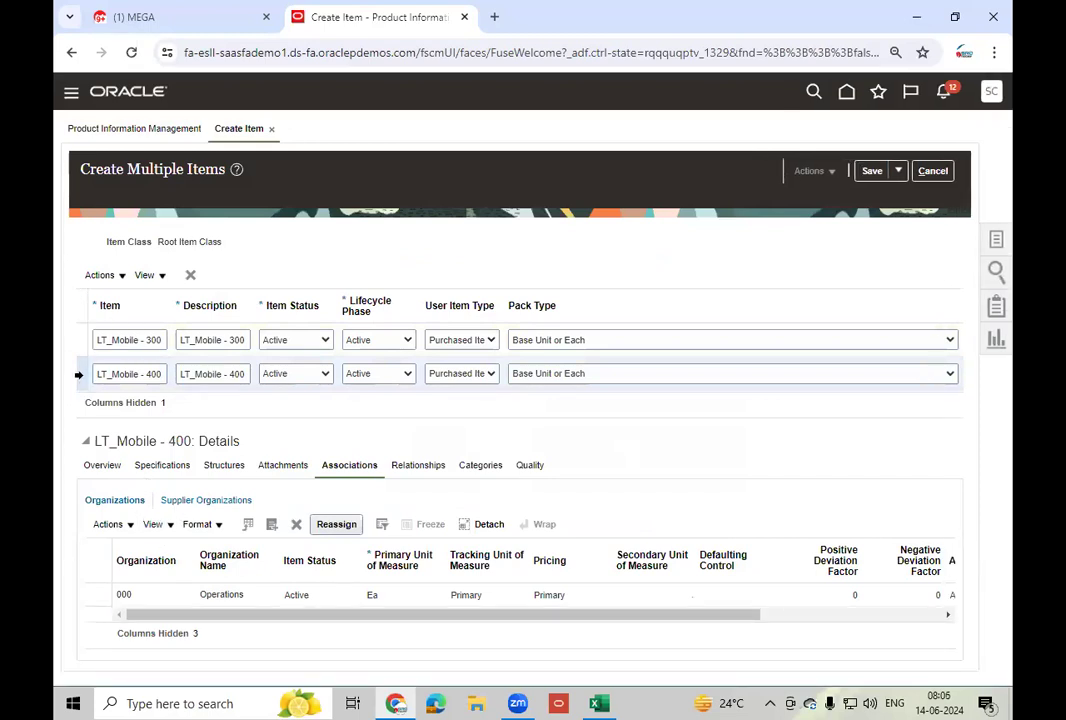
{"action": "left_click", "coordinate": [273, 526]}
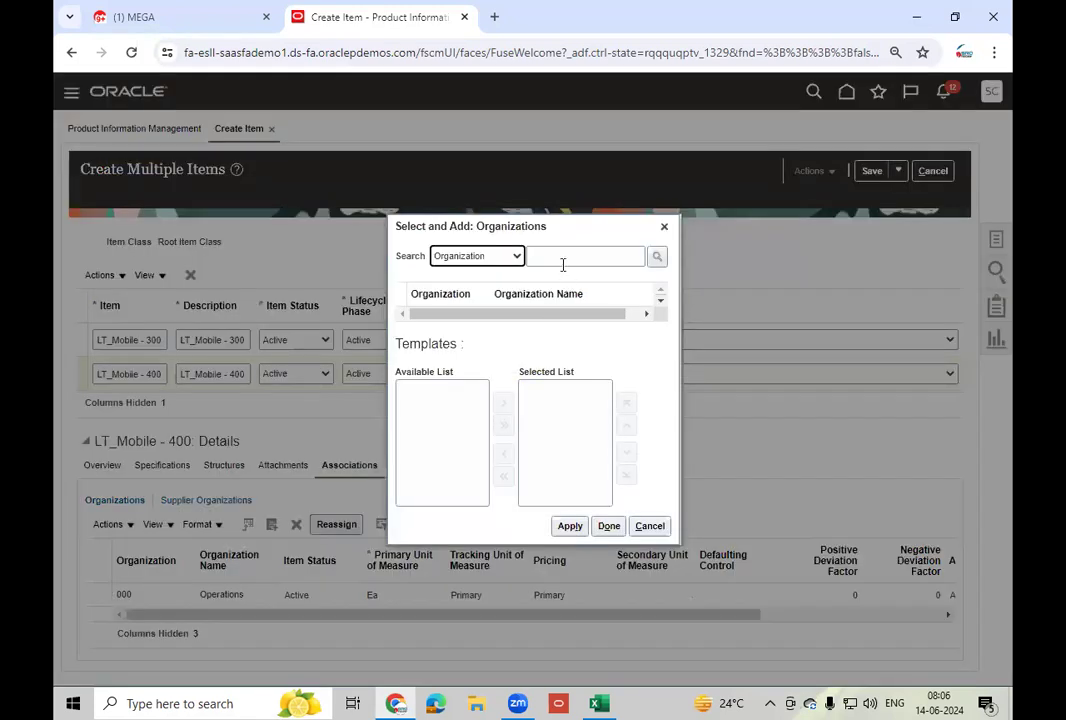
{"action": "left_click", "coordinate": [563, 265]}
{"action": "type", "text": "002"}
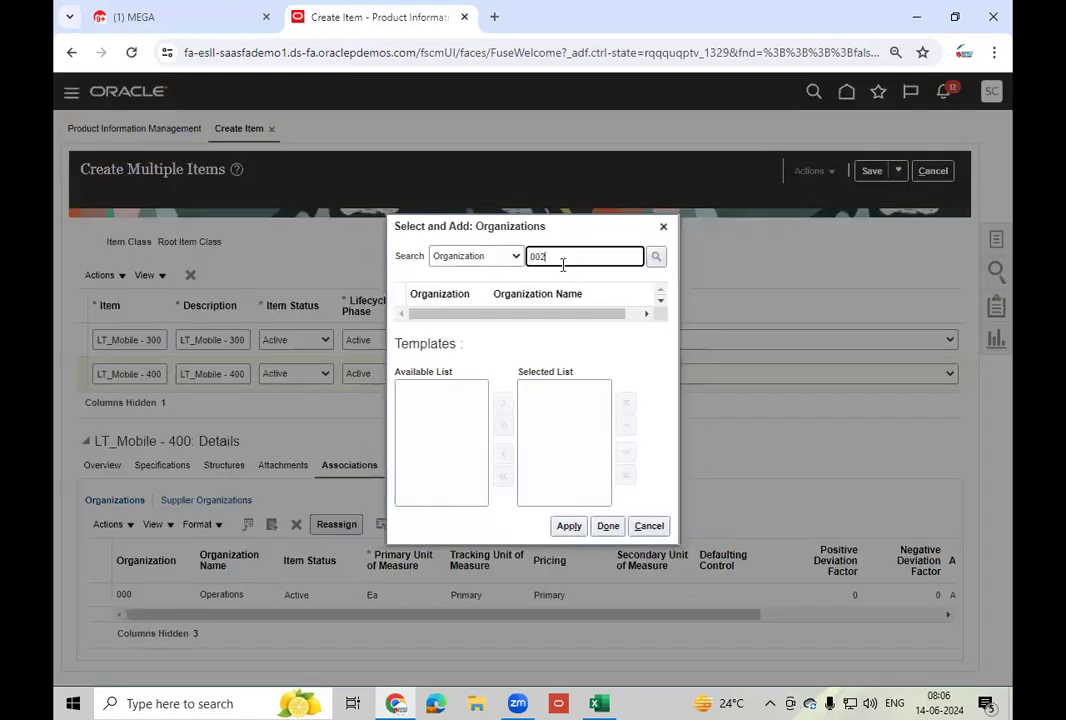
{"action": "left_click", "coordinate": [654, 261]}
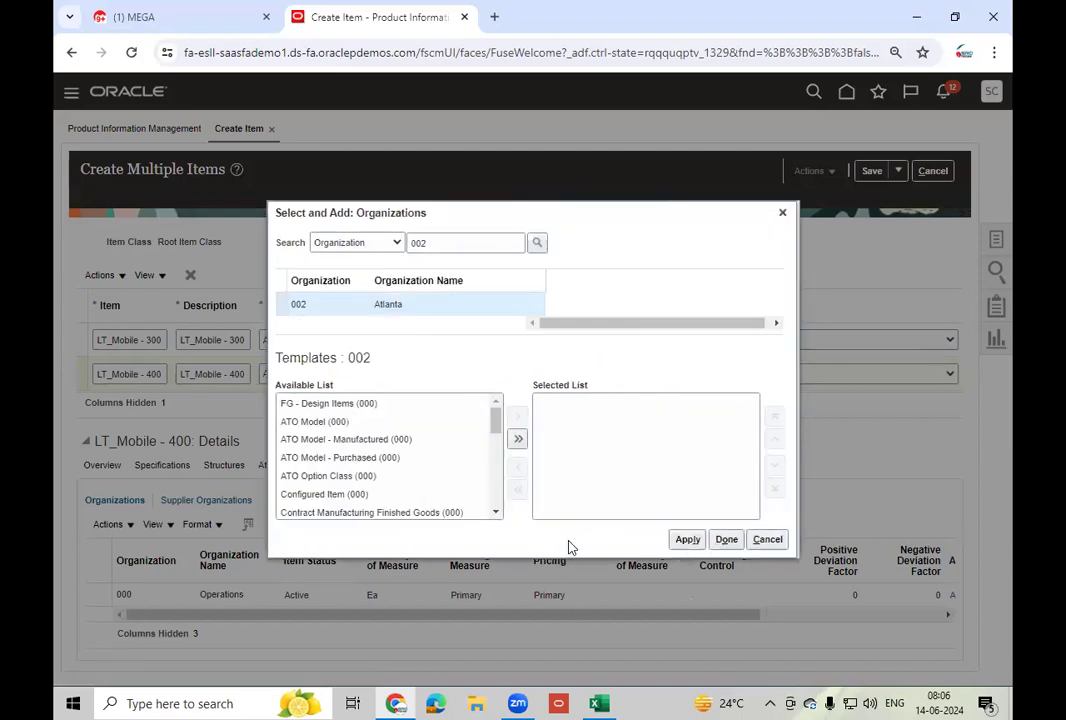
{"action": "left_click", "coordinate": [687, 541]}
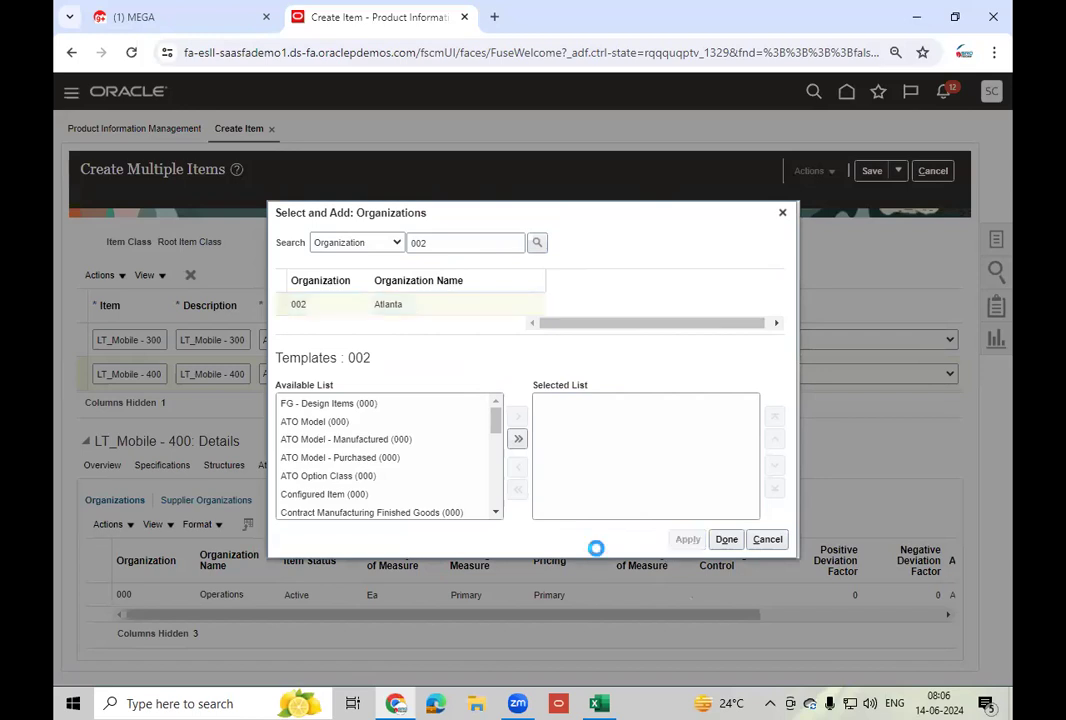
{"action": "left_click", "coordinate": [727, 541]}
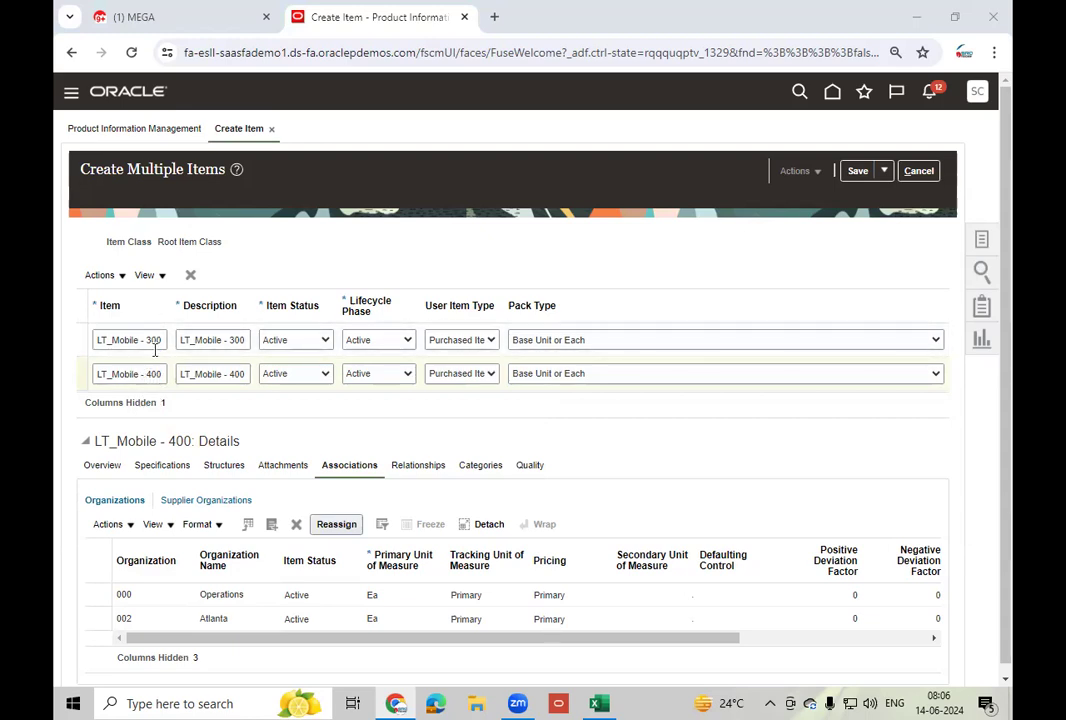
- Review the 002 Atlanta assignment, select LT_Mobile - 300, and save the new items
{"action": "left_click", "coordinate": [647, 432]}
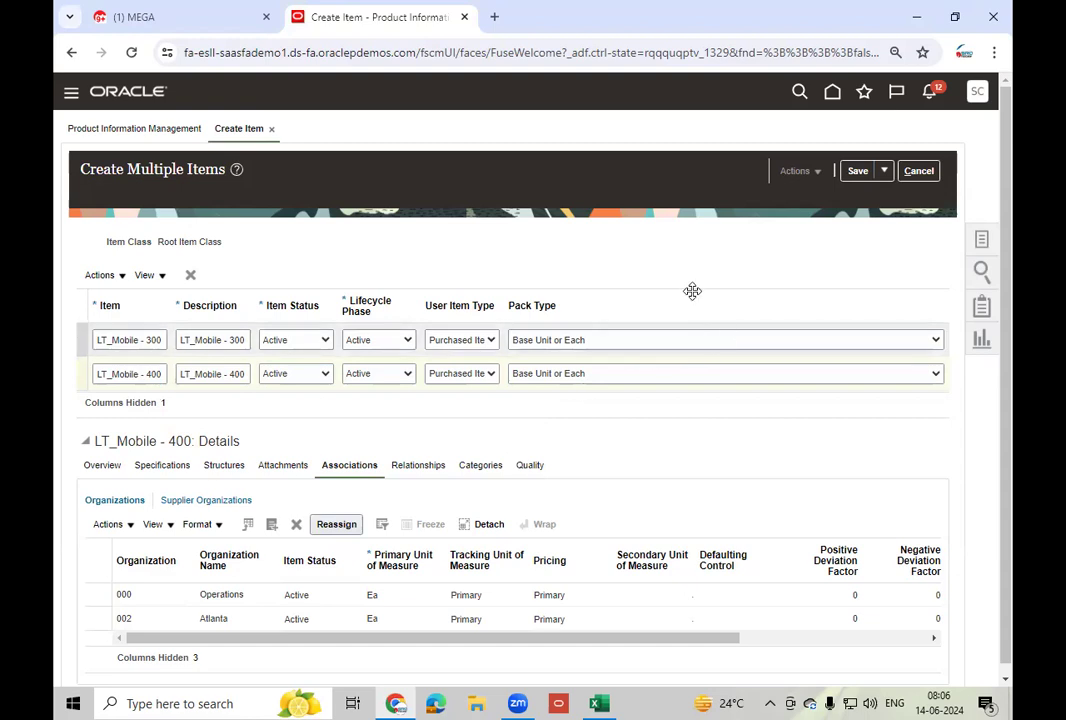
{"action": "left_click", "coordinate": [167, 615]}
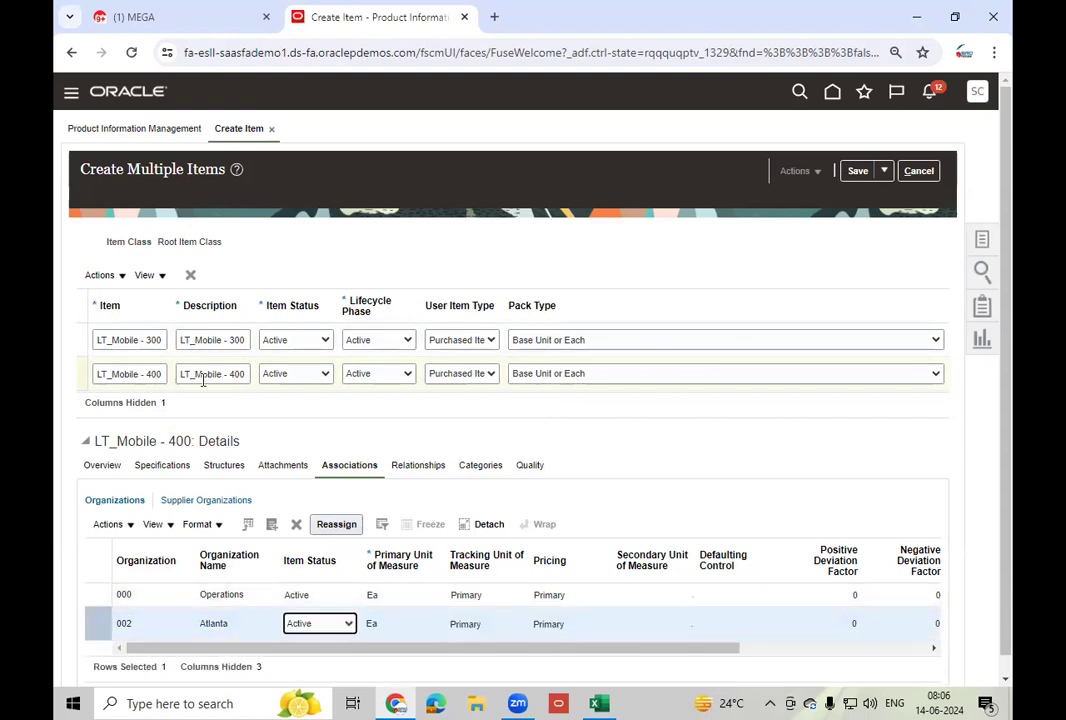
{"action": "left_click", "coordinate": [85, 338]}
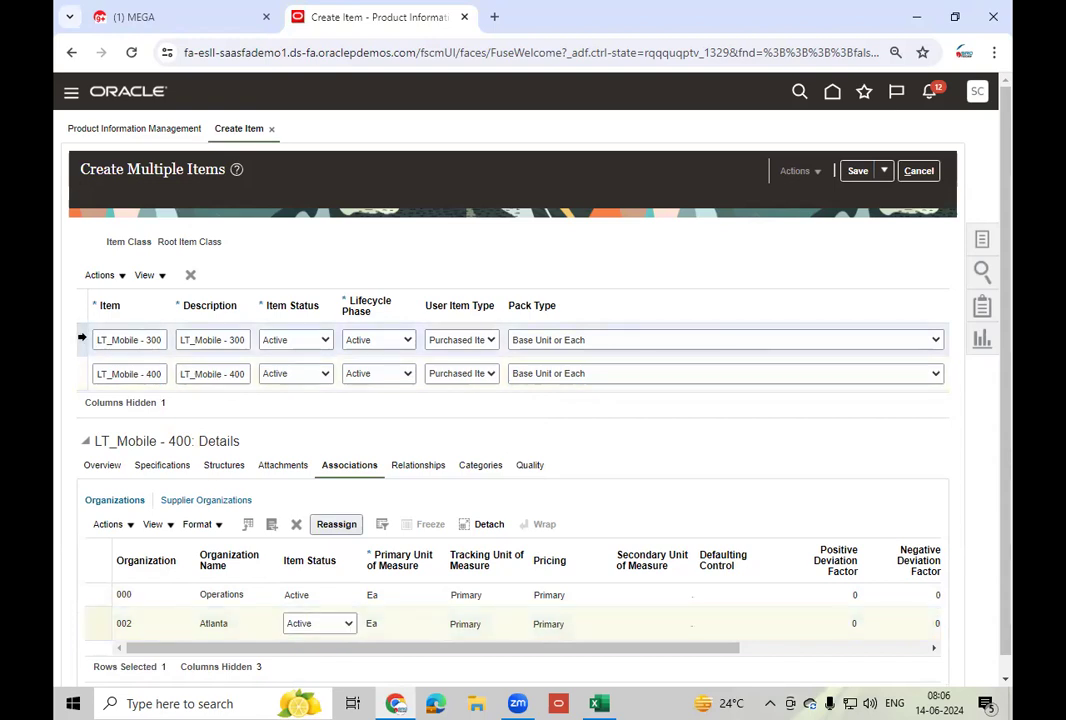
{"action": "left_click", "coordinate": [858, 172]}
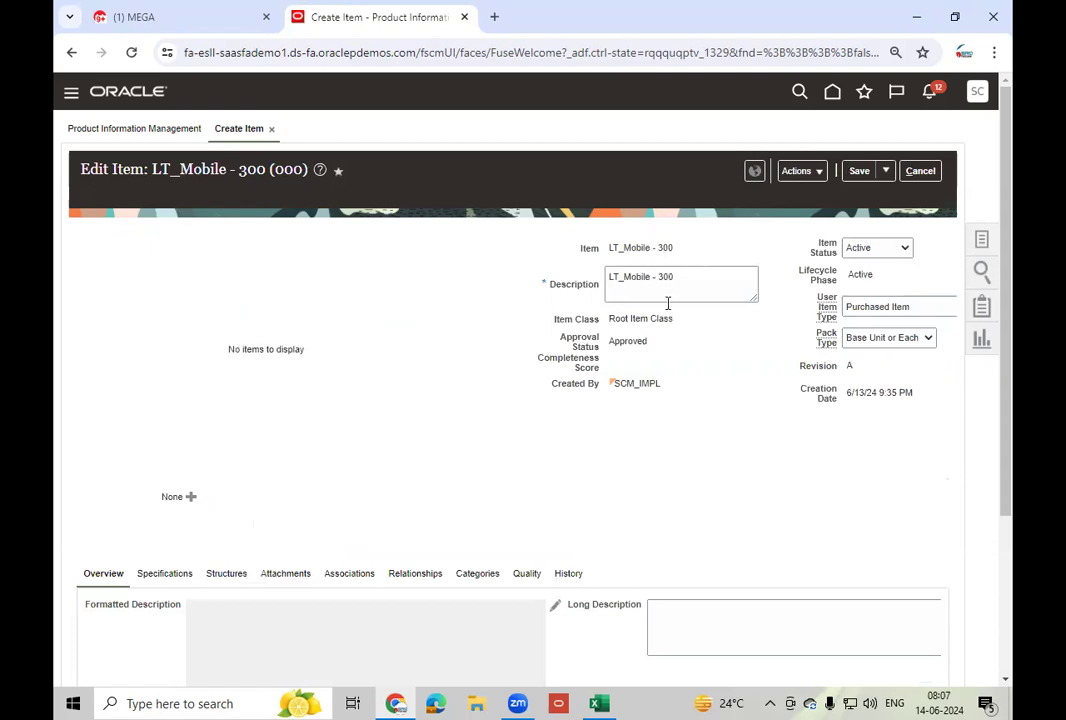
- Set LT_Mobile - 300's serial generation to Dynamic entry at inventory receipt
{"action": "left_click", "coordinate": [164, 577]}
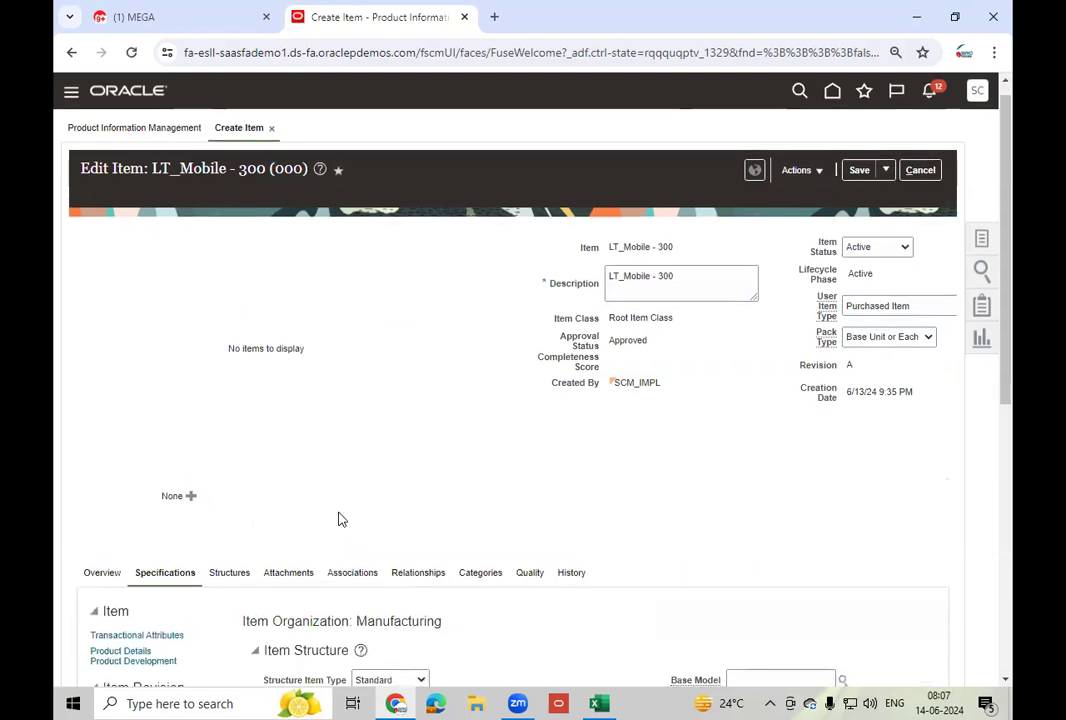
{"action": "scroll", "coordinate": [338, 519], "scroll_direction": "down", "scroll_amount": 2}
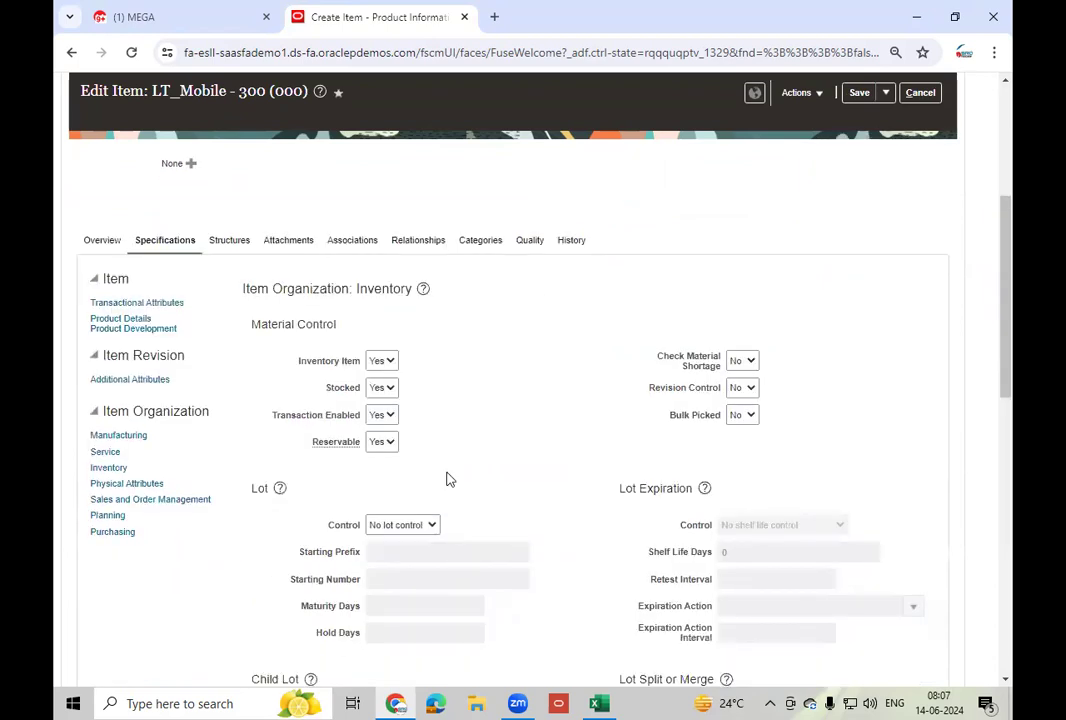
{"action": "scroll", "coordinate": [543, 455], "scroll_direction": "down", "scroll_amount": 4}
{"action": "scroll", "coordinate": [527, 497], "scroll_direction": "down", "scroll_amount": 2}
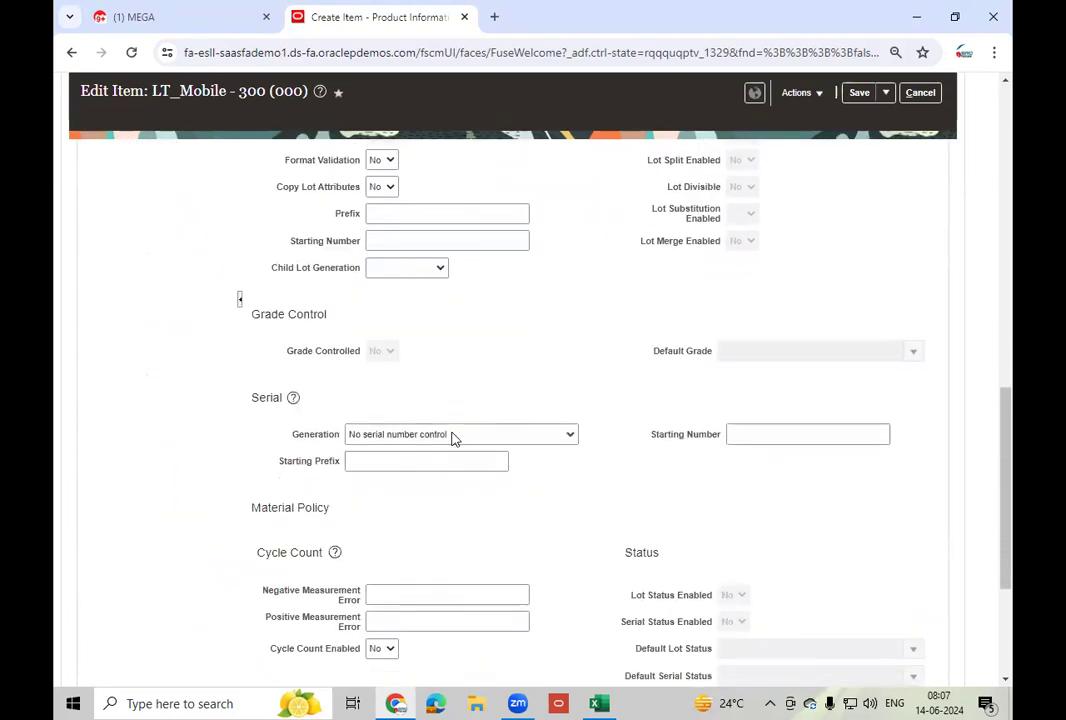
{"action": "left_click", "coordinate": [453, 436]}
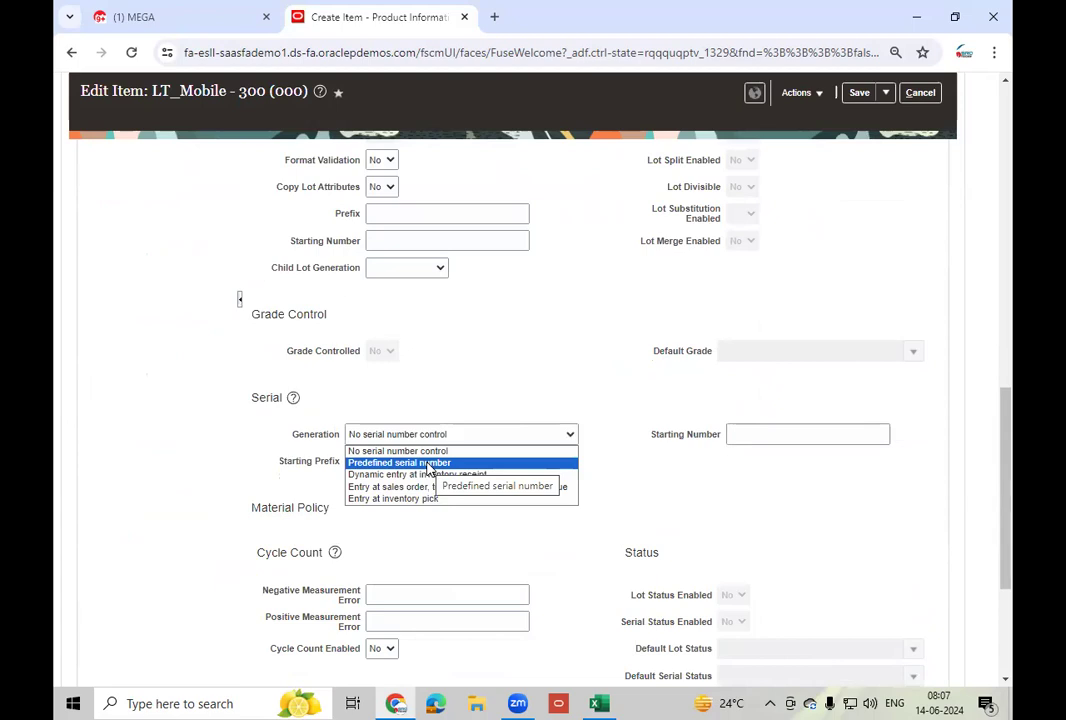
{"action": "left_click", "coordinate": [430, 474]}
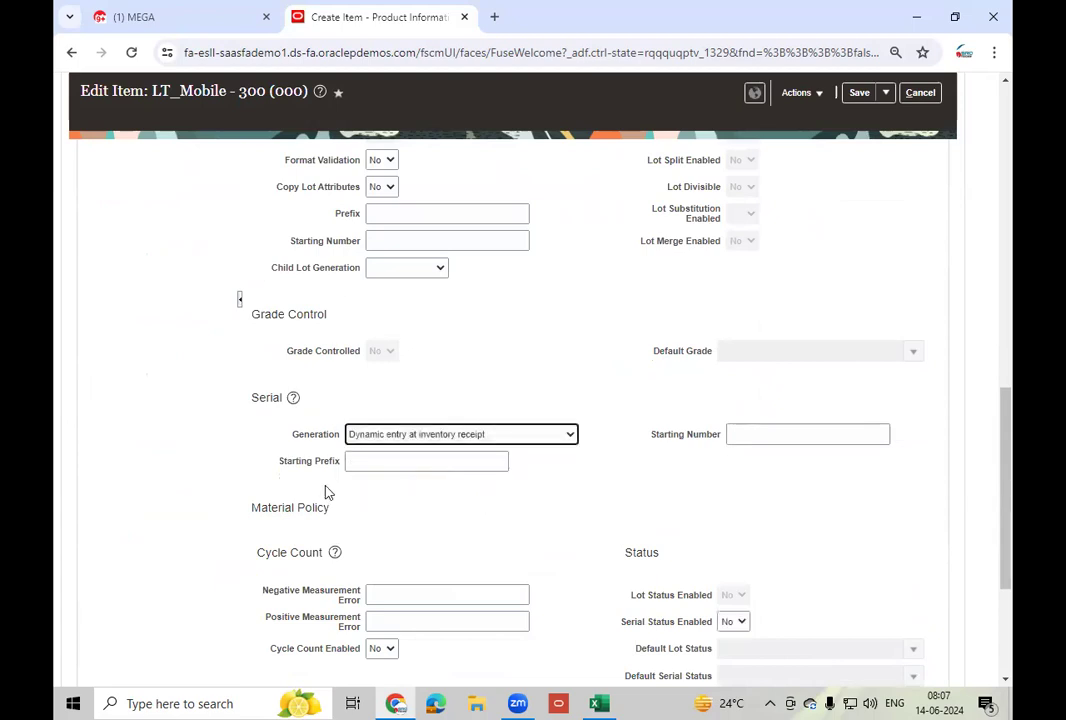
- Check the serial prefix and starting number fields, then save and close the item
{"action": "left_click", "coordinate": [377, 462]}
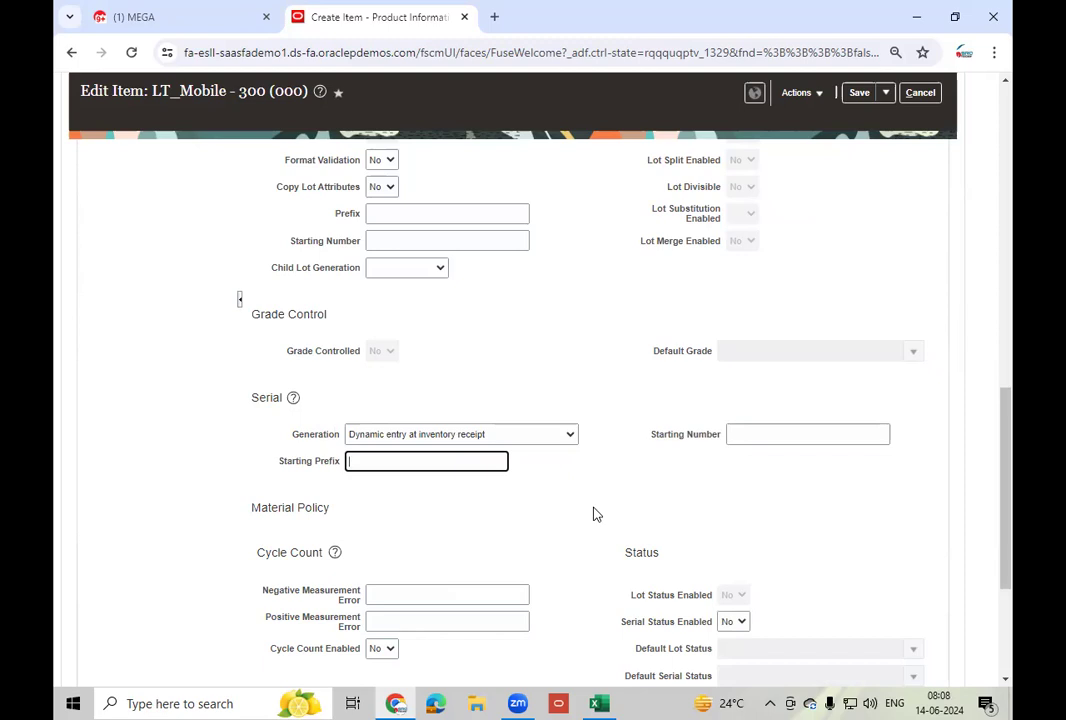
{"action": "left_click", "coordinate": [764, 435]}
{"action": "left_click", "coordinate": [376, 461]}
{"action": "left_click", "coordinate": [761, 438]}
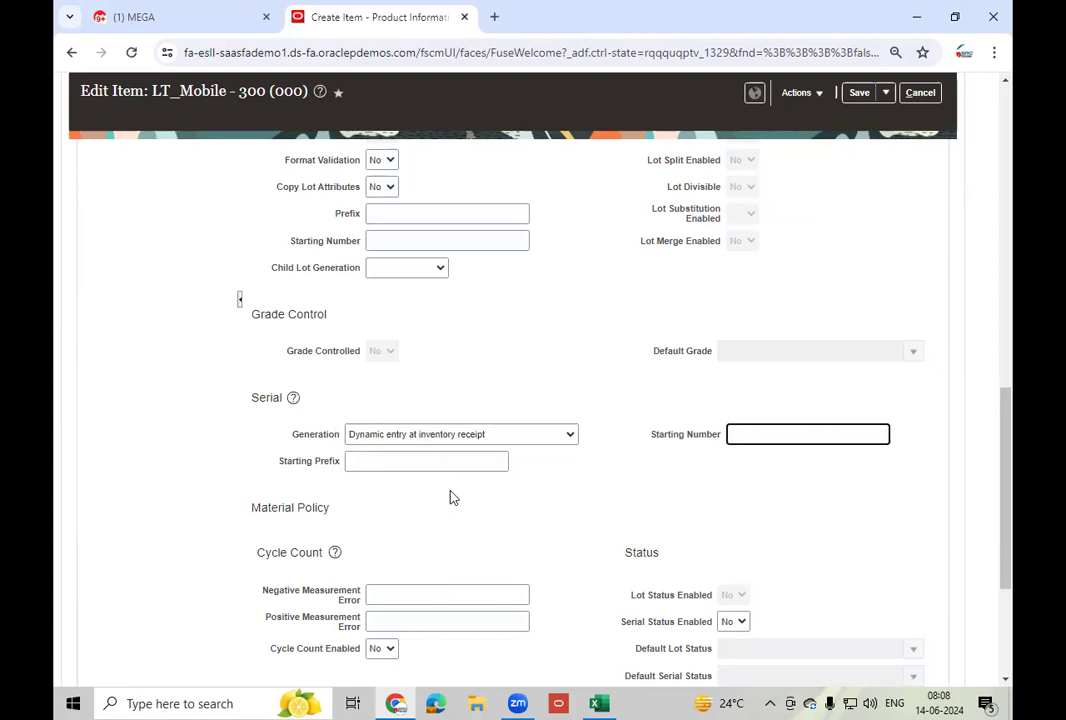
{"action": "left_click", "coordinate": [885, 93]}
{"action": "left_click", "coordinate": [875, 118]}
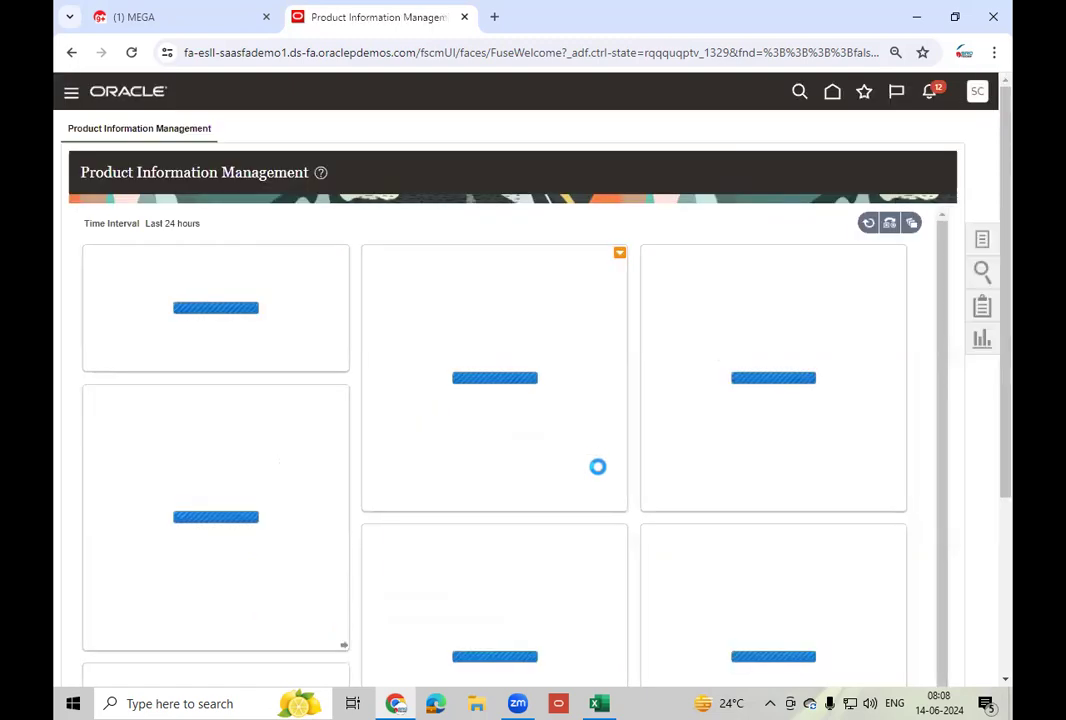
- Search Manage Items in Root Item Class for LT_Mobile - 400 and open its organization 002 record
{"action": "left_click", "coordinate": [983, 242]}
{"action": "left_click", "coordinate": [907, 159]}
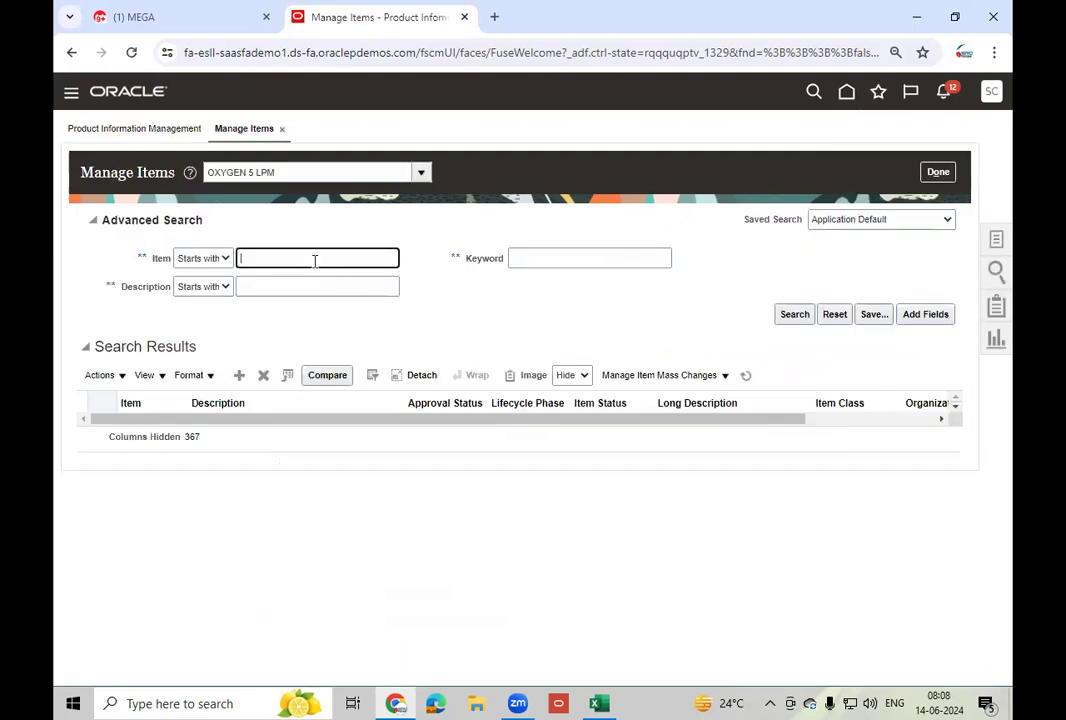
{"action": "type", "text": "LT_Mobile - 400"}
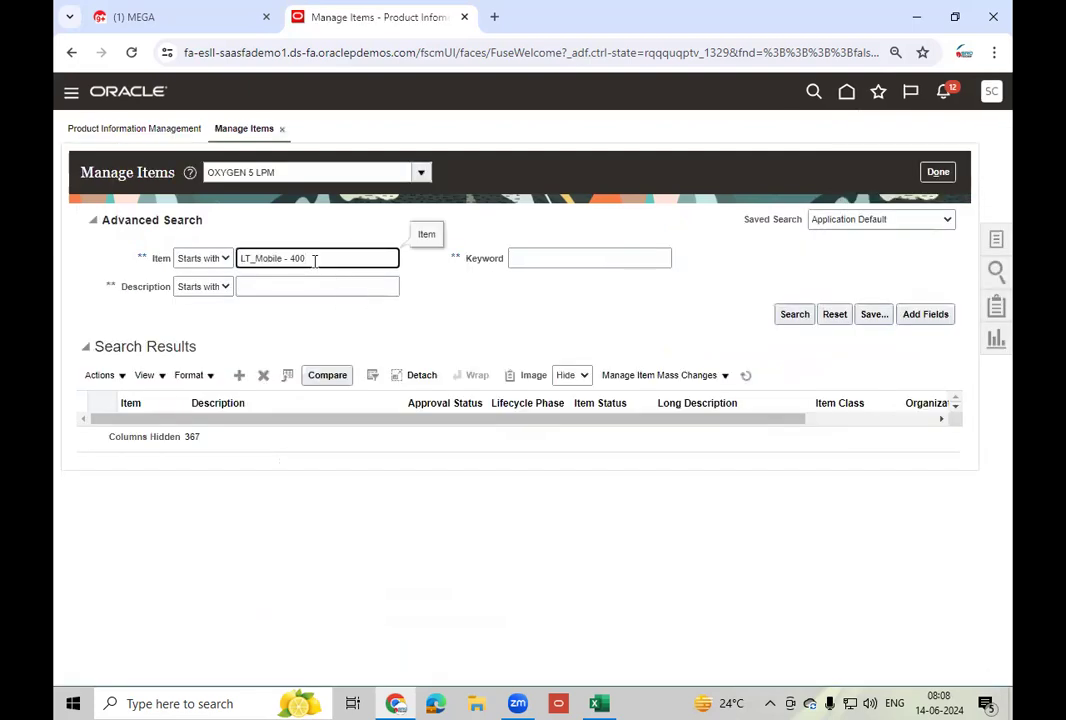
{"action": "left_click", "coordinate": [297, 169]}
{"action": "type", "text": "ro"}
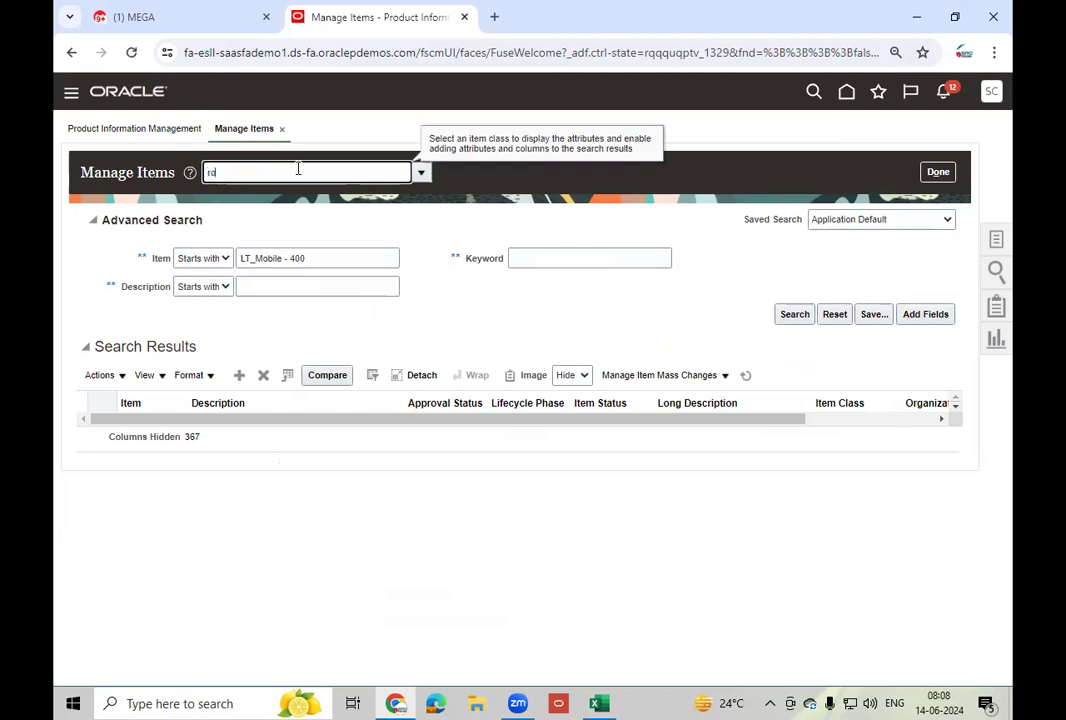
{"action": "left_click", "coordinate": [262, 195]}
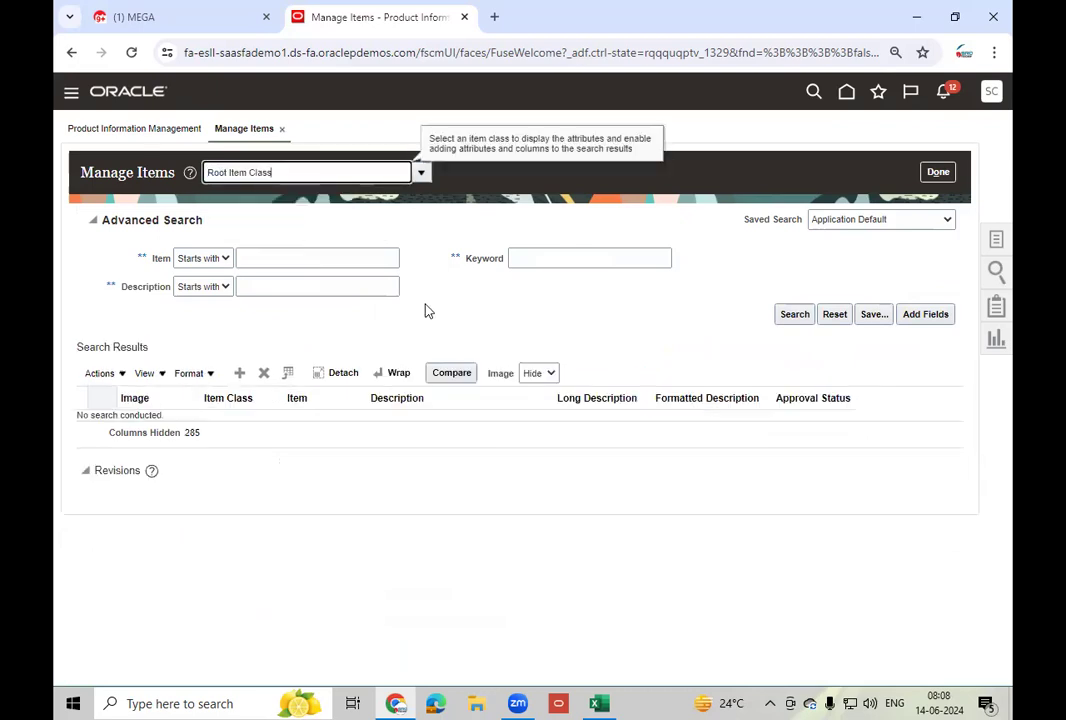
{"action": "left_click", "coordinate": [301, 259]}
{"action": "type", "text": "LT_Mobile - 400"}
{"action": "left_click", "coordinate": [792, 315]}
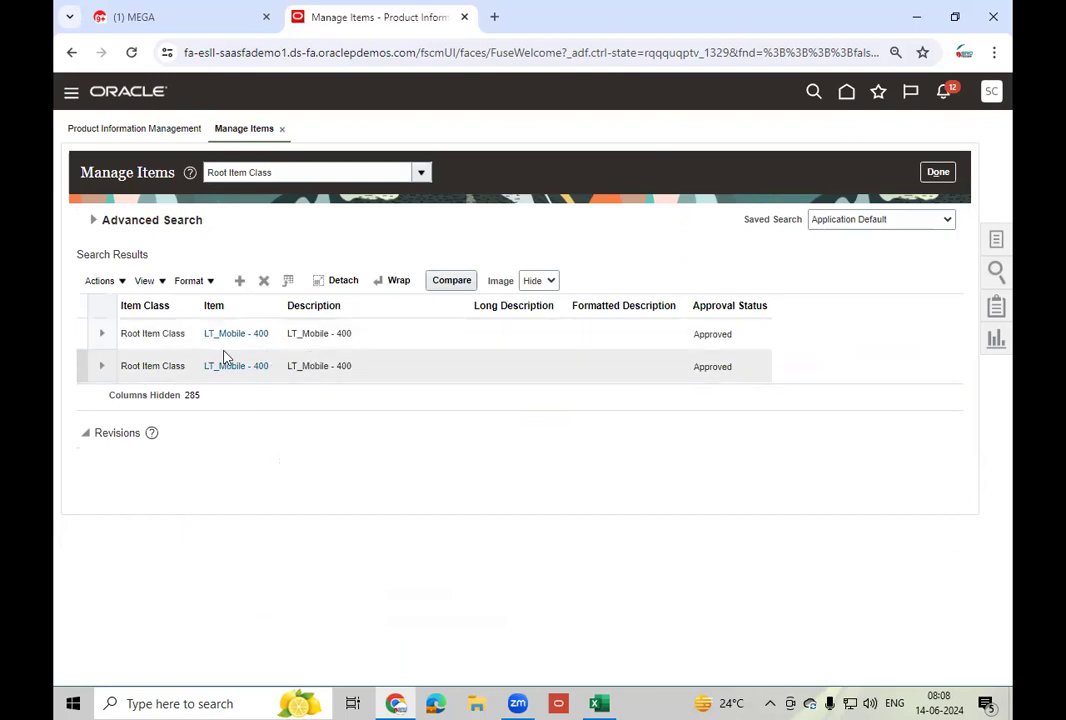
{"action": "left_click", "coordinate": [240, 366]}
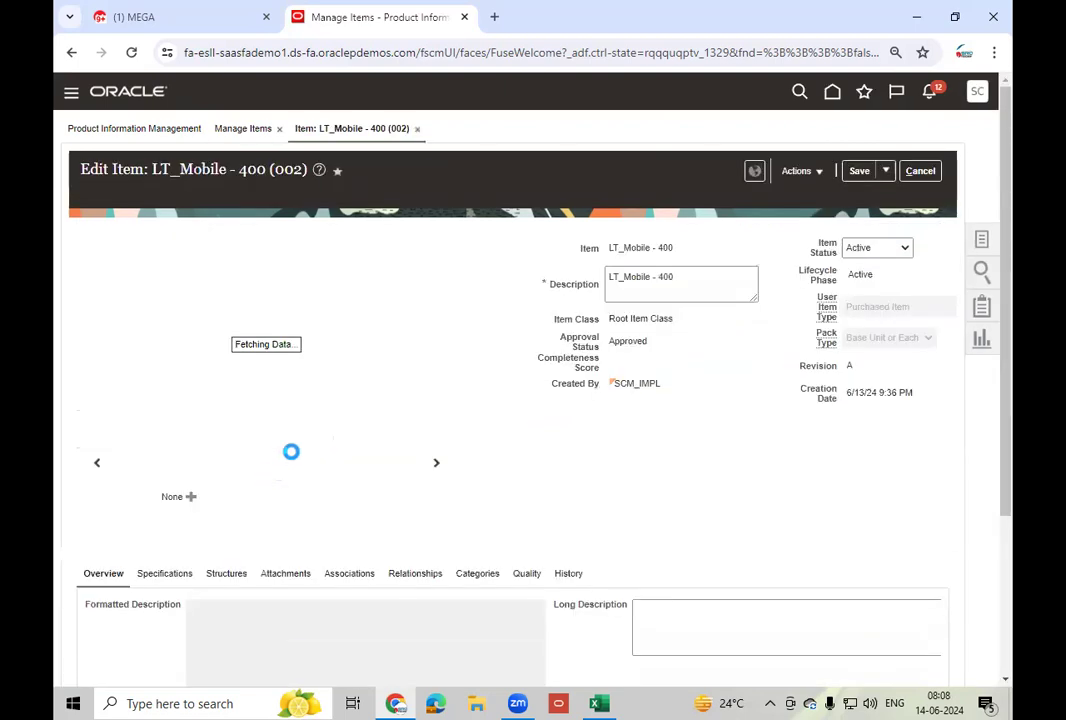
- Set LT_Mobile - 400's serial generation to Predefined serial number and attempt Save and Close
{"action": "left_click", "coordinate": [192, 575]}
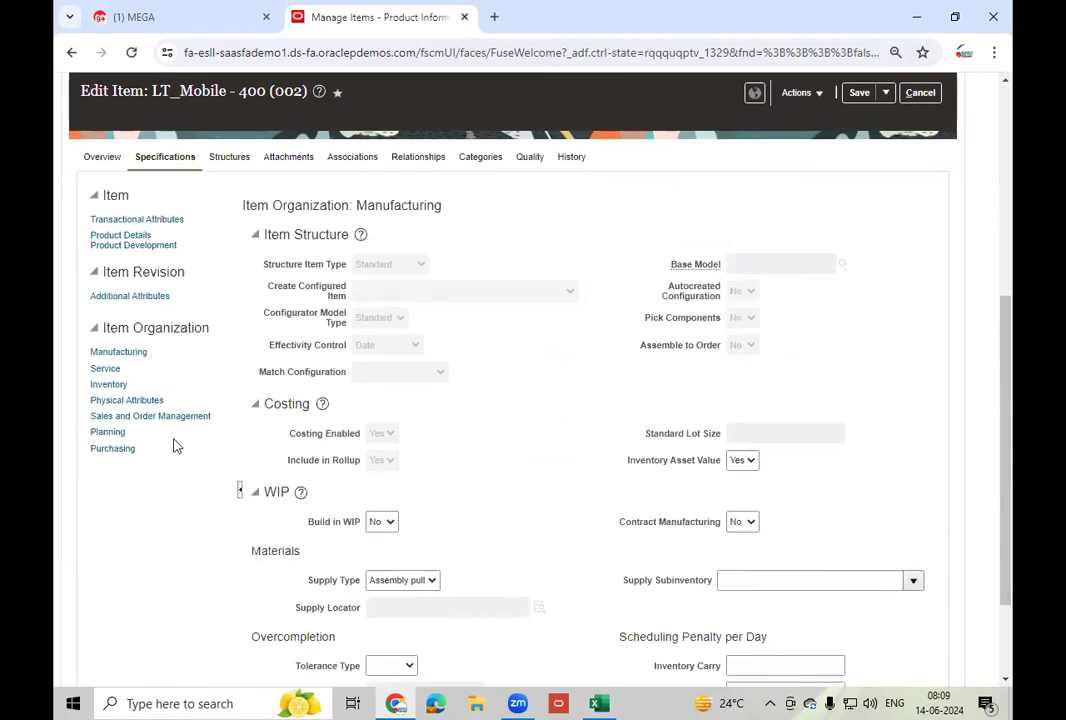
{"action": "left_click", "coordinate": [108, 384]}
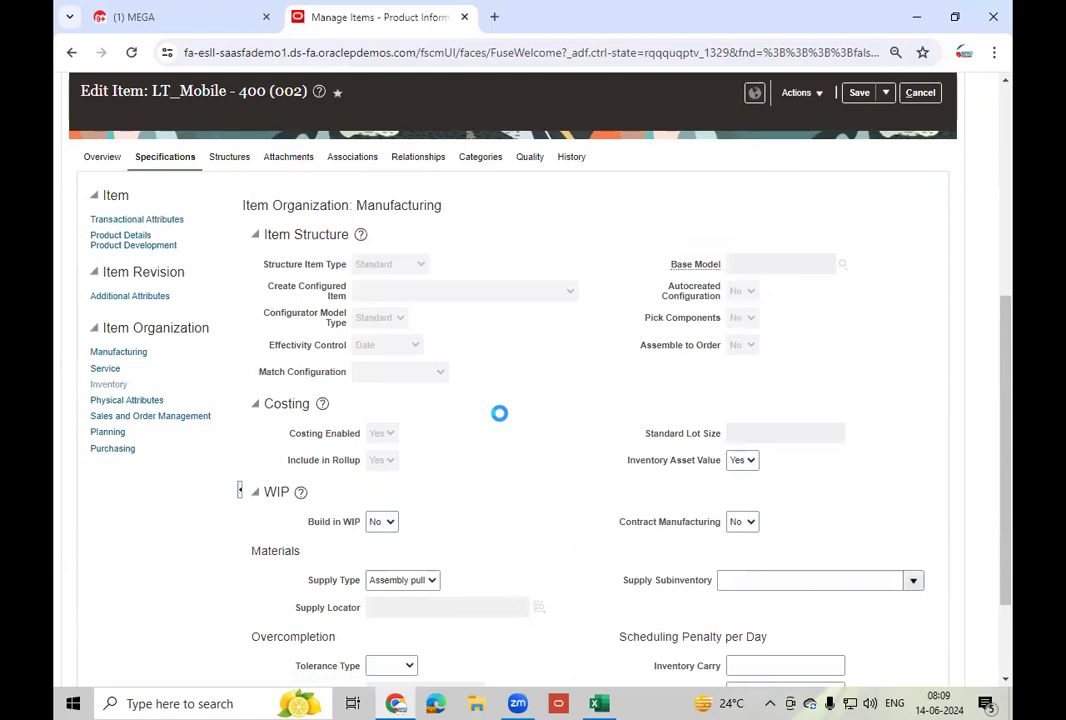
{"action": "scroll", "coordinate": [503, 421], "scroll_direction": "down", "scroll_amount": 5}
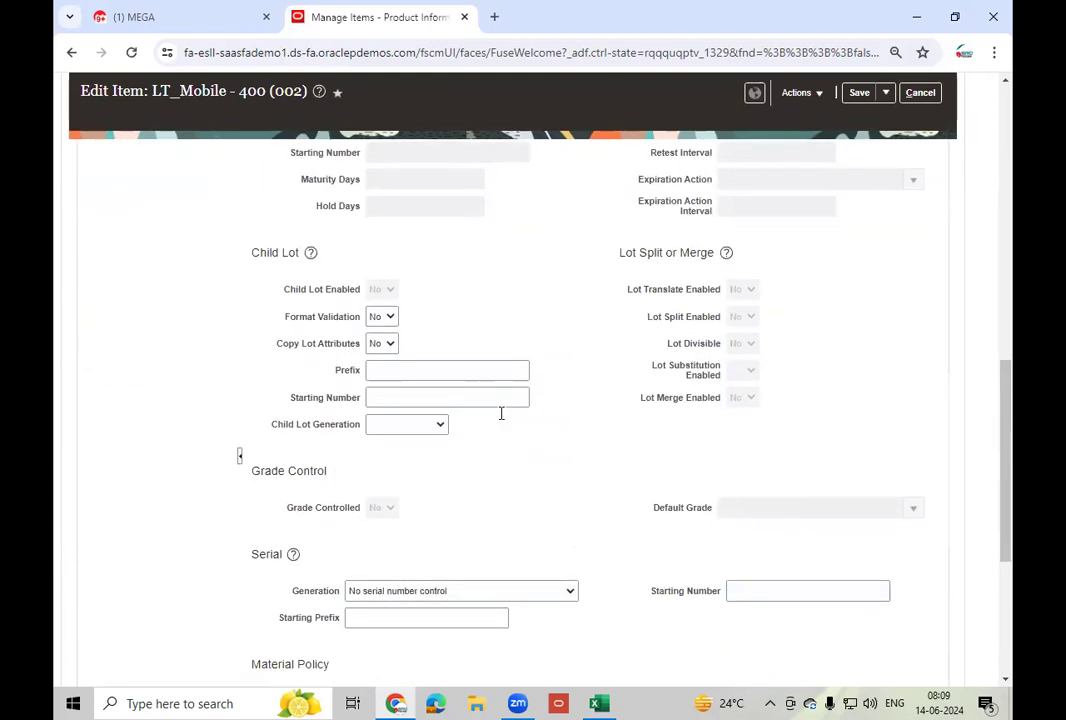
{"action": "left_click", "coordinate": [398, 520]}
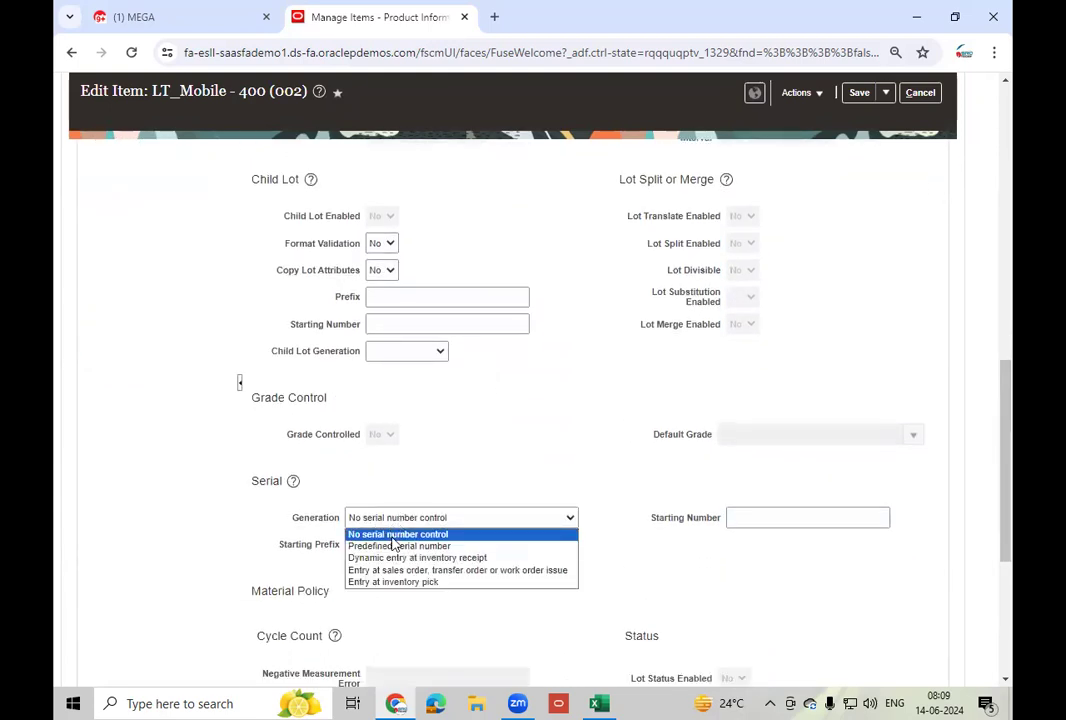
{"action": "left_click", "coordinate": [400, 544]}
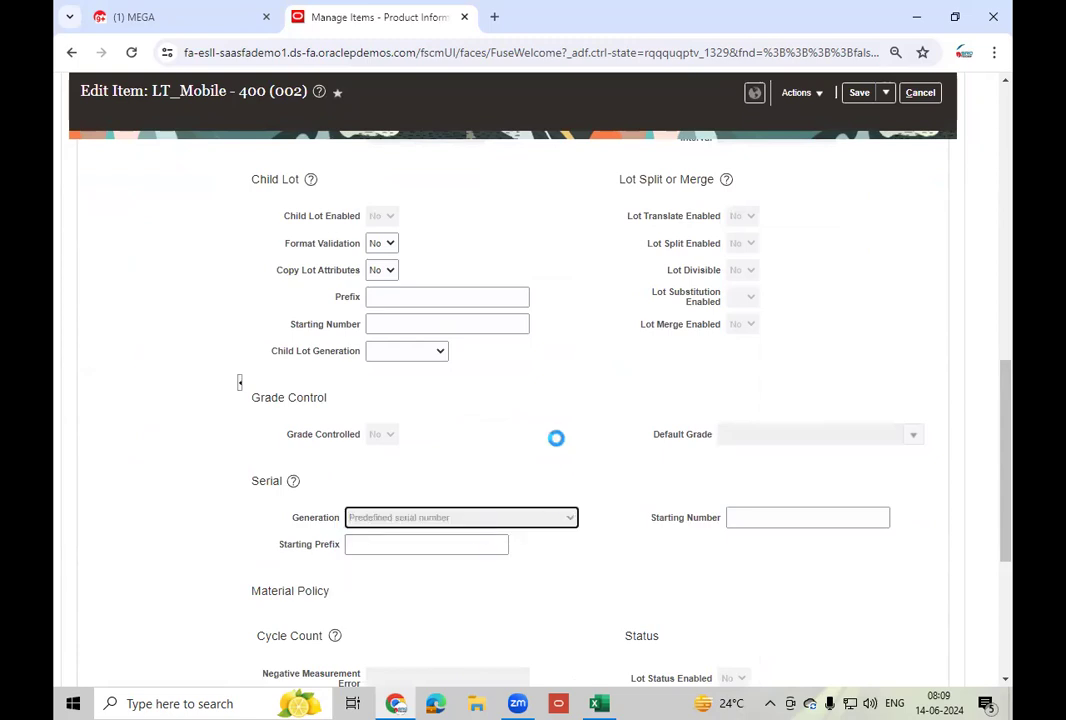
{"action": "left_click", "coordinate": [885, 92]}
{"action": "left_click", "coordinate": [897, 116]}
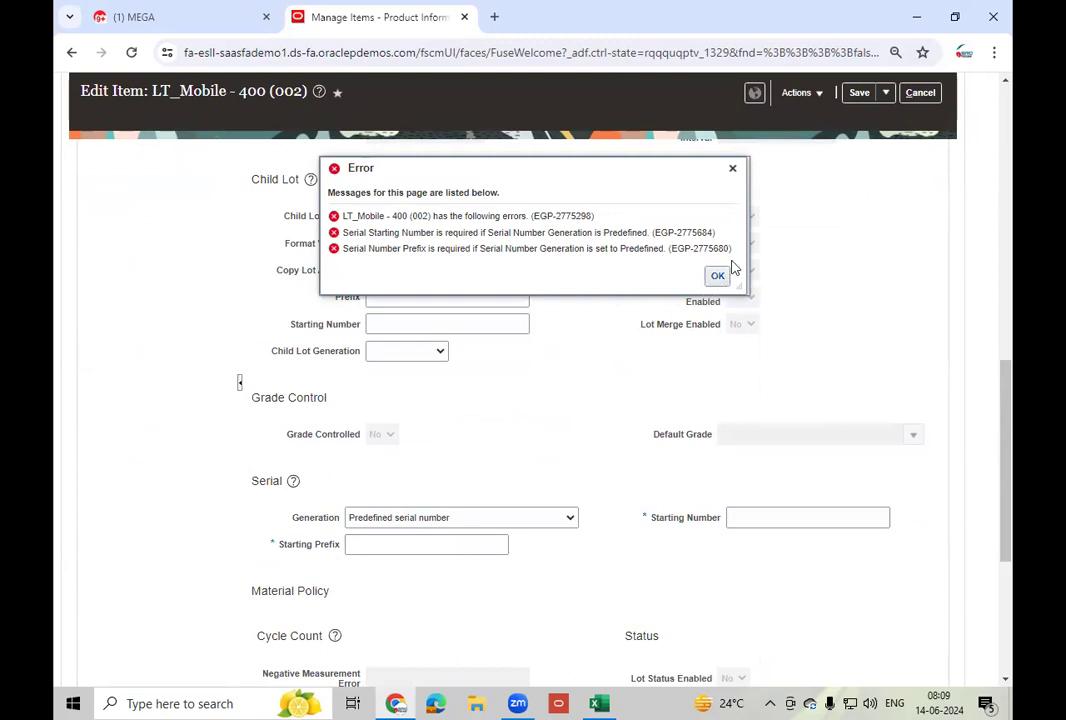
- Dismiss the missing-serial-values error, switch to Dynamic entry at inventory receipt, and save and close
{"action": "left_click", "coordinate": [733, 170]}
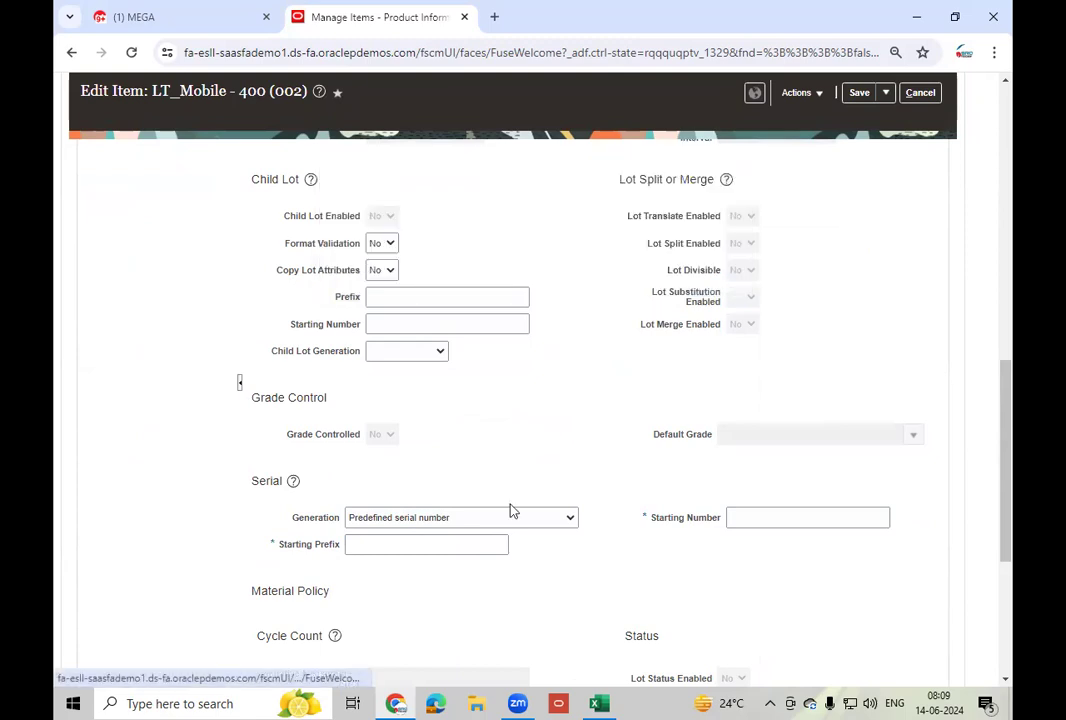
{"action": "left_click", "coordinate": [445, 518]}
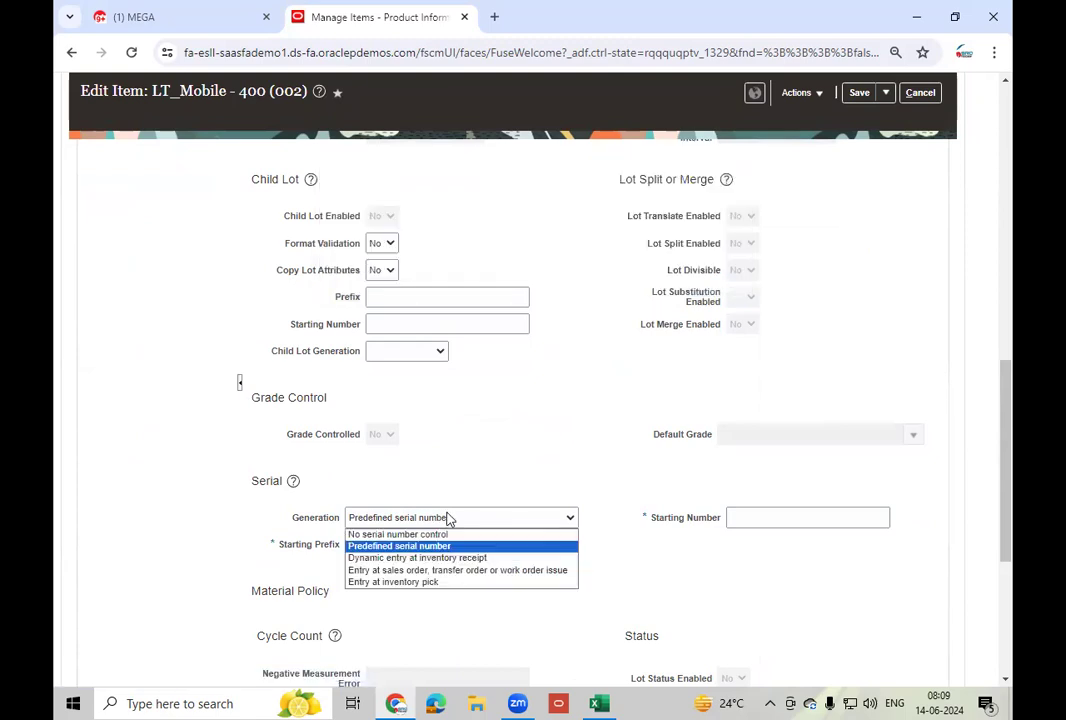
{"action": "left_click", "coordinate": [408, 558]}
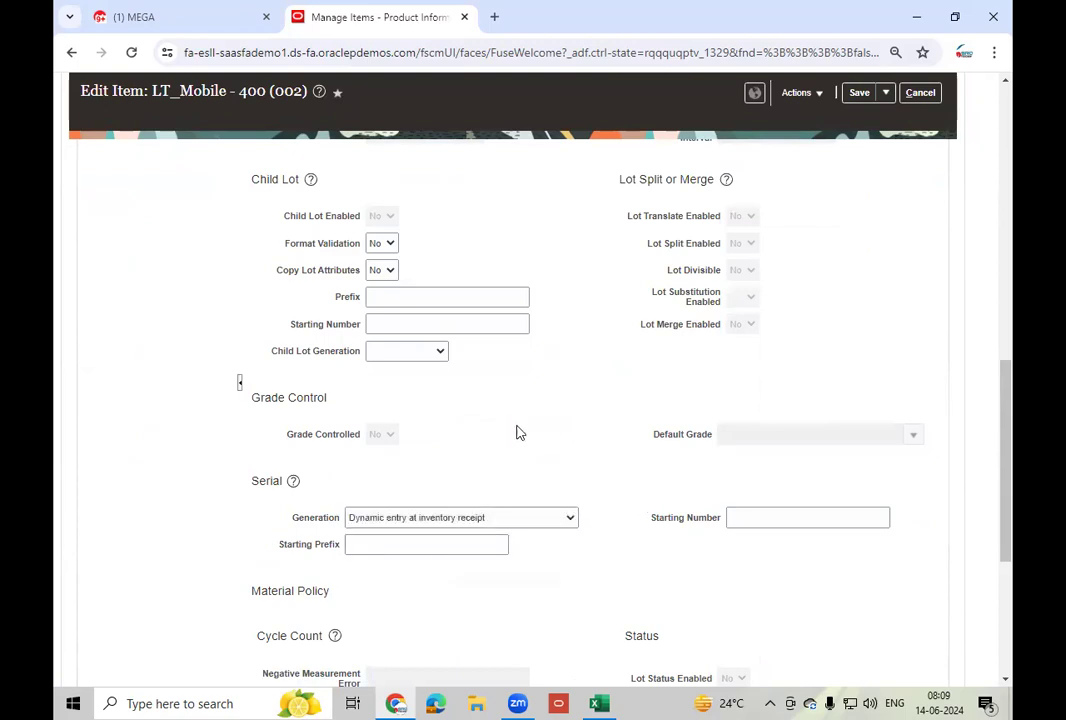
{"action": "left_click", "coordinate": [886, 93]}
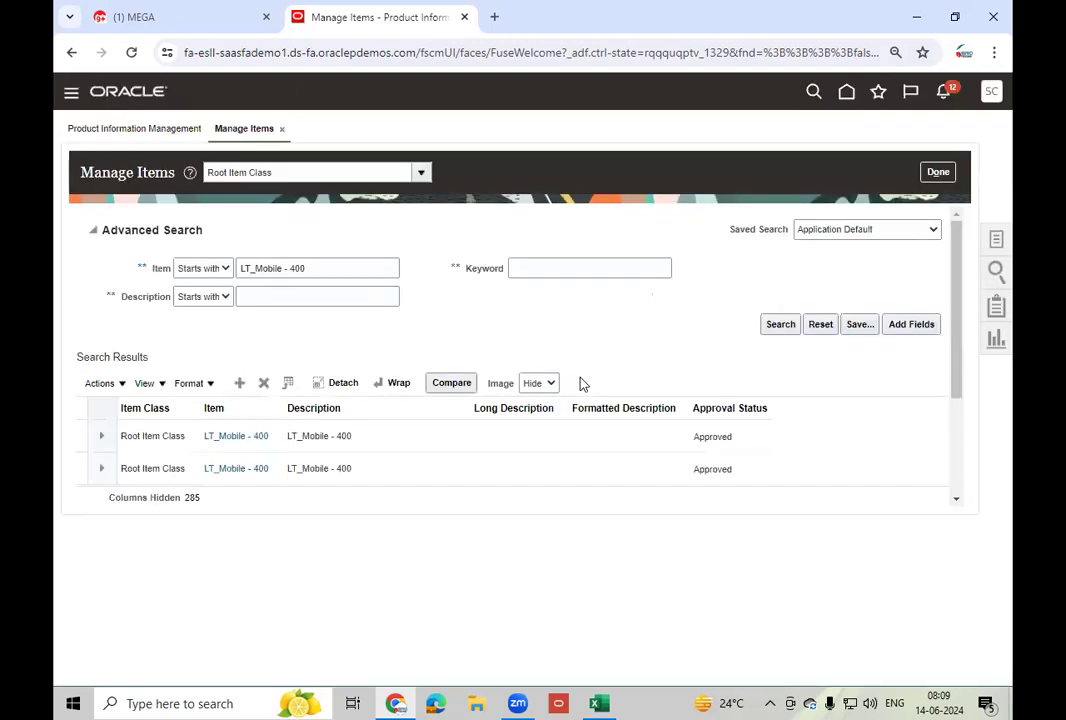
- Leave the item search and switch the home page to the Supply Chain Execution apps
{"action": "left_click", "coordinate": [940, 172]}
{"action": "left_click", "coordinate": [832, 93]}
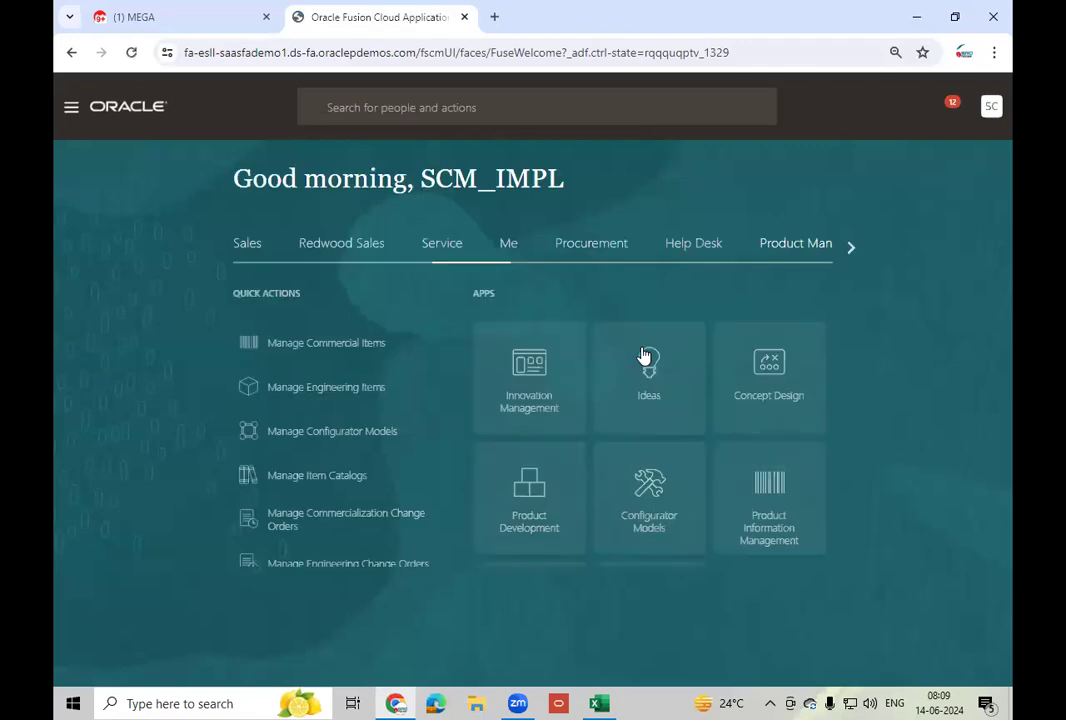
{"action": "left_click", "coordinate": [842, 248]}
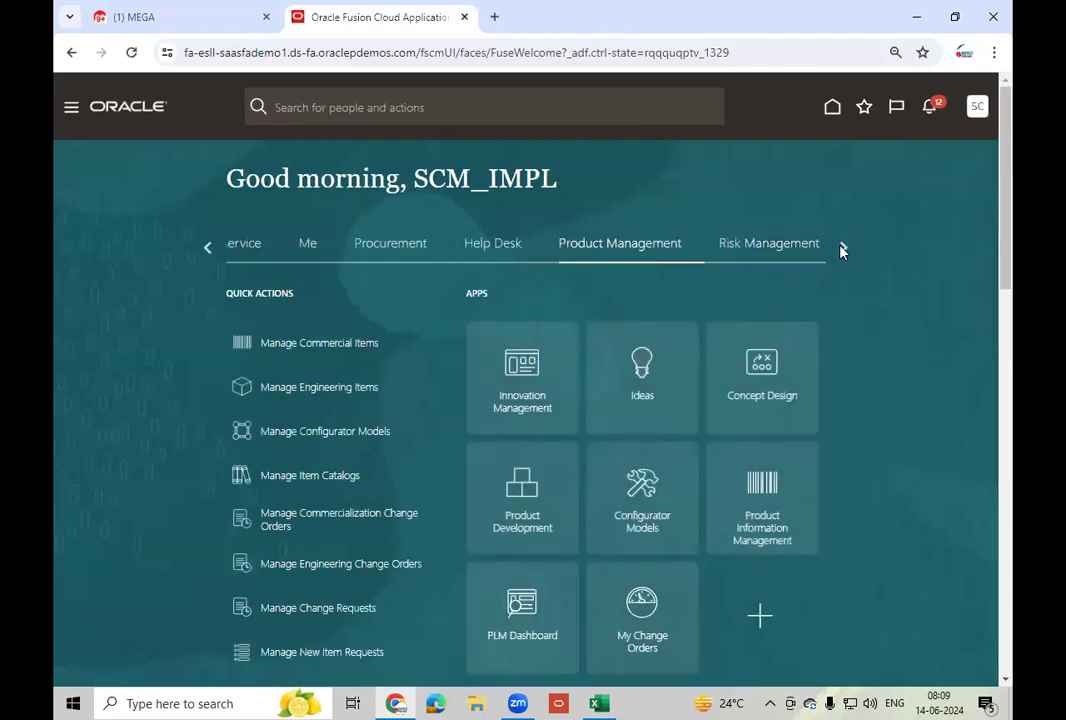
{"action": "left_click", "coordinate": [842, 247]}
{"action": "left_click", "coordinate": [593, 250]}
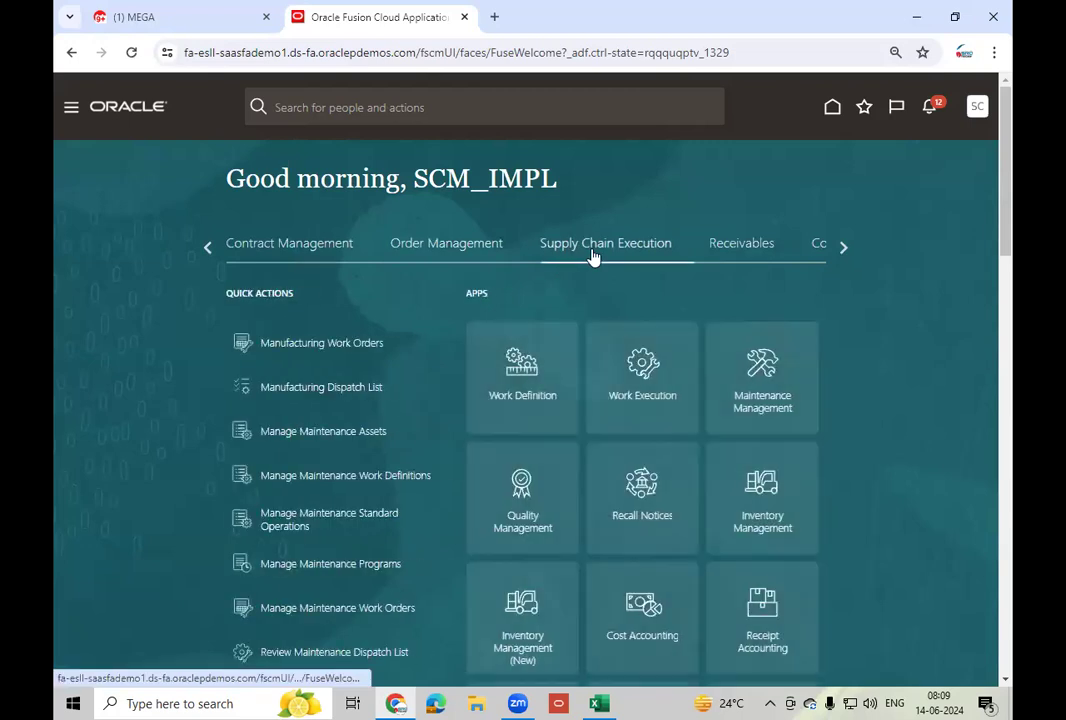
- Open Inventory Management and start a new miscellaneous transaction from its tasks
{"action": "left_click", "coordinate": [774, 528]}
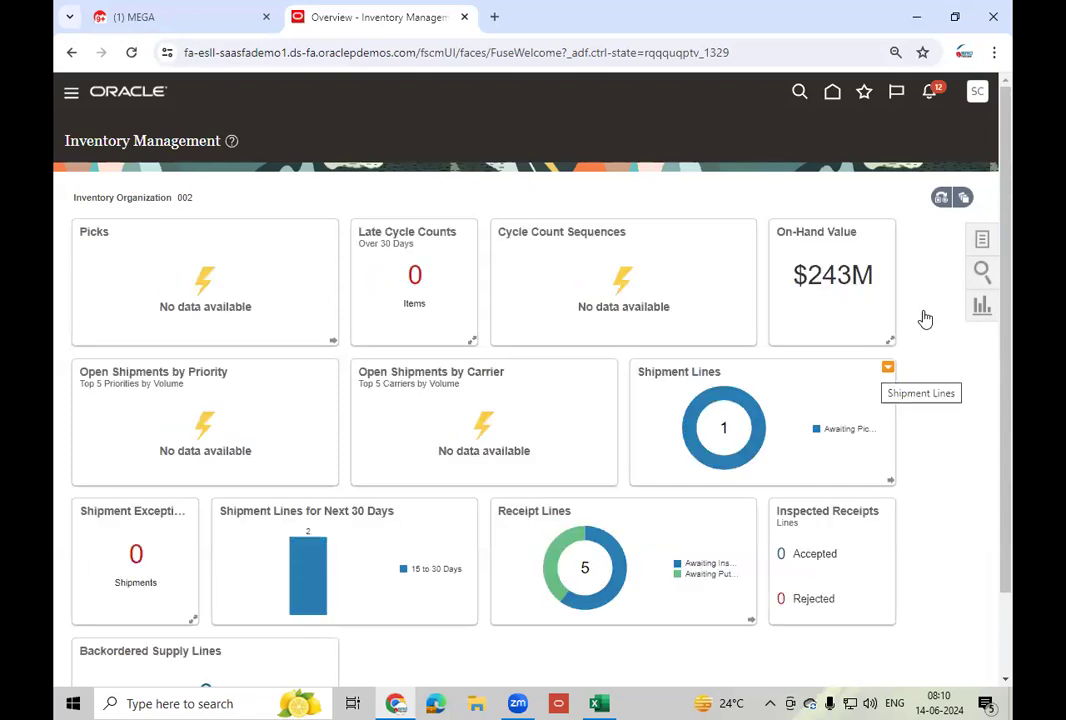
{"action": "left_click", "coordinate": [982, 243]}
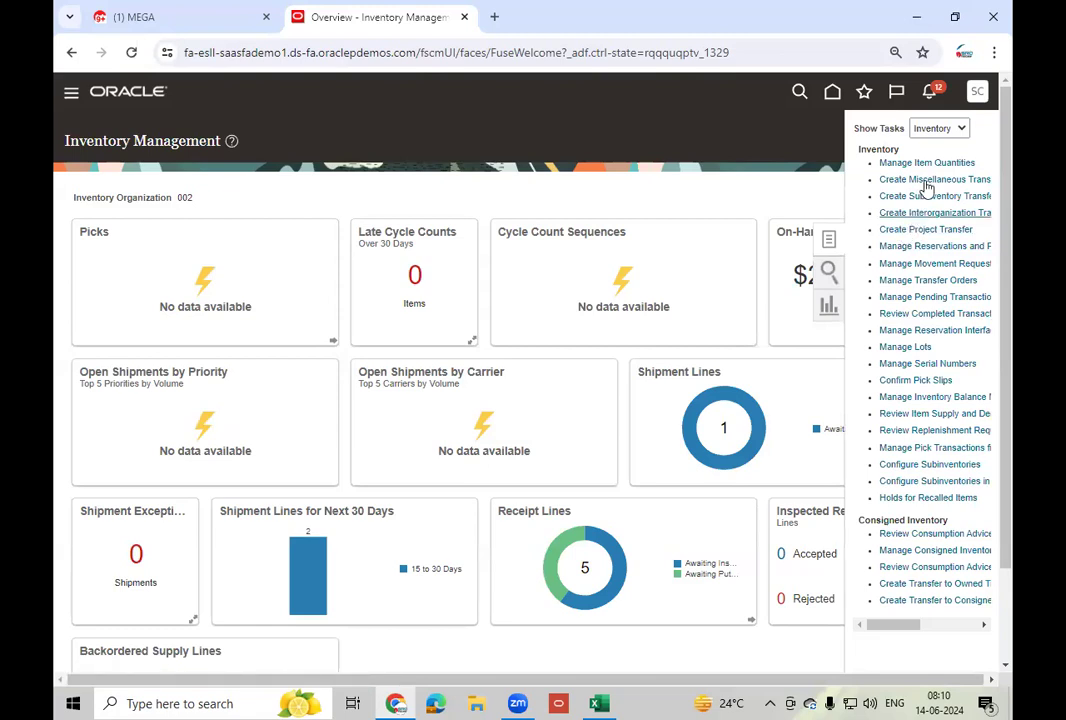
{"action": "left_click", "coordinate": [930, 181]}
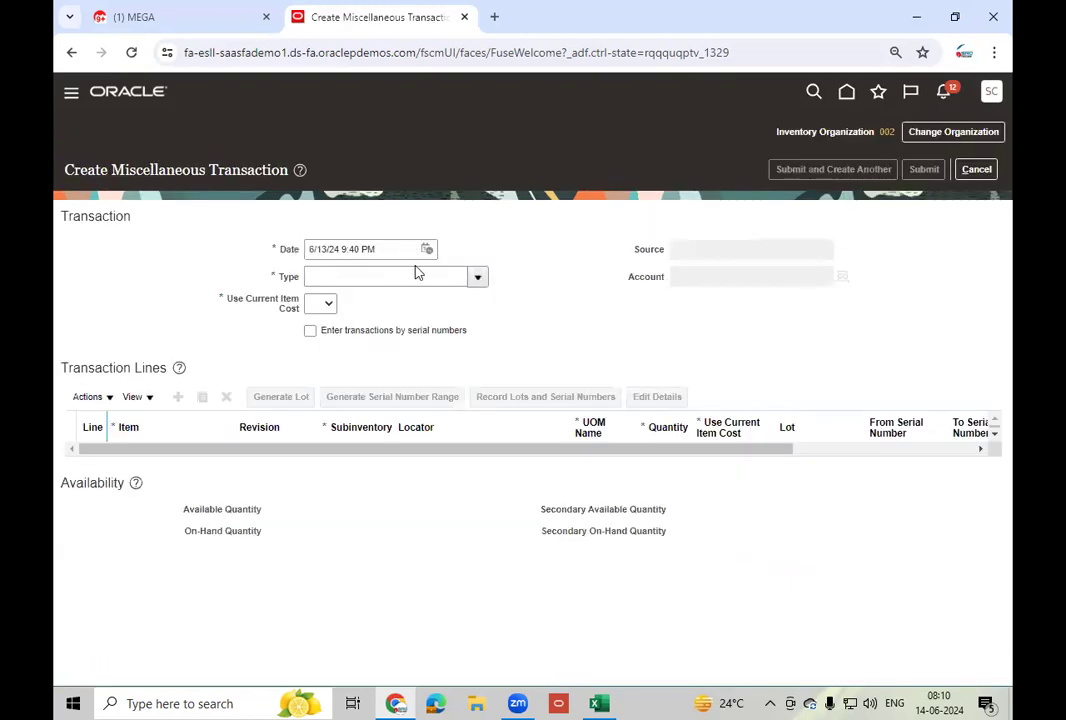
- Set type Miscellaneous Receipt, current item cost Yes, and account 101.10.11104.000.000.000 (HDFC Account)
{"action": "left_click", "coordinate": [478, 278]}
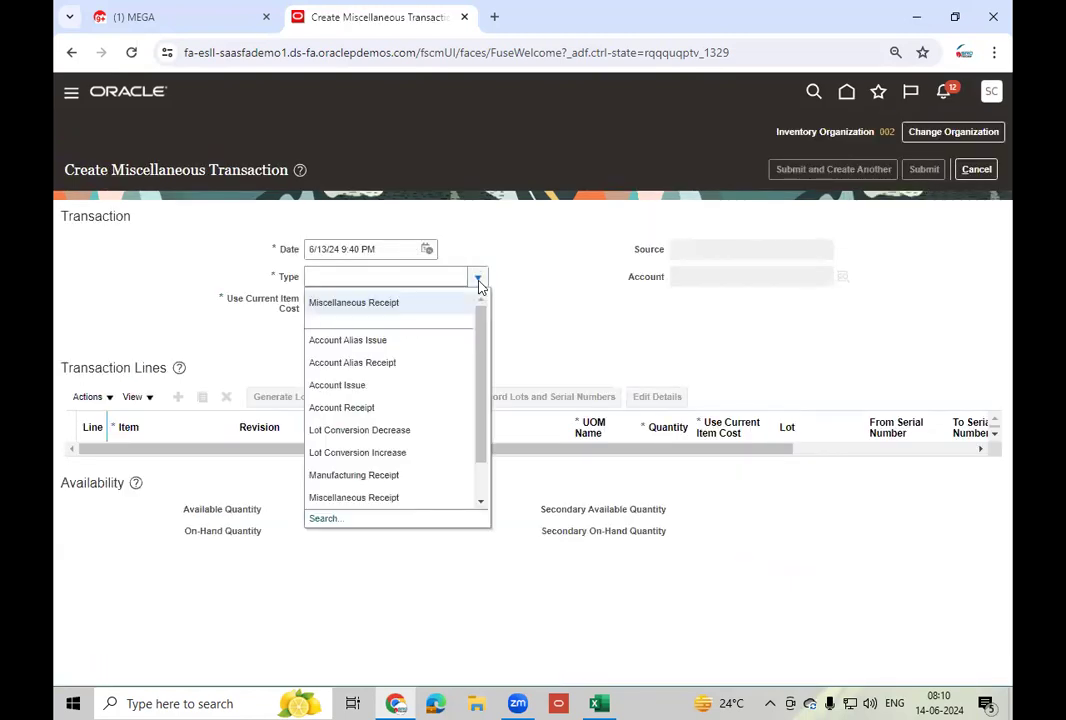
{"action": "left_click", "coordinate": [428, 303]}
{"action": "left_click", "coordinate": [318, 307]}
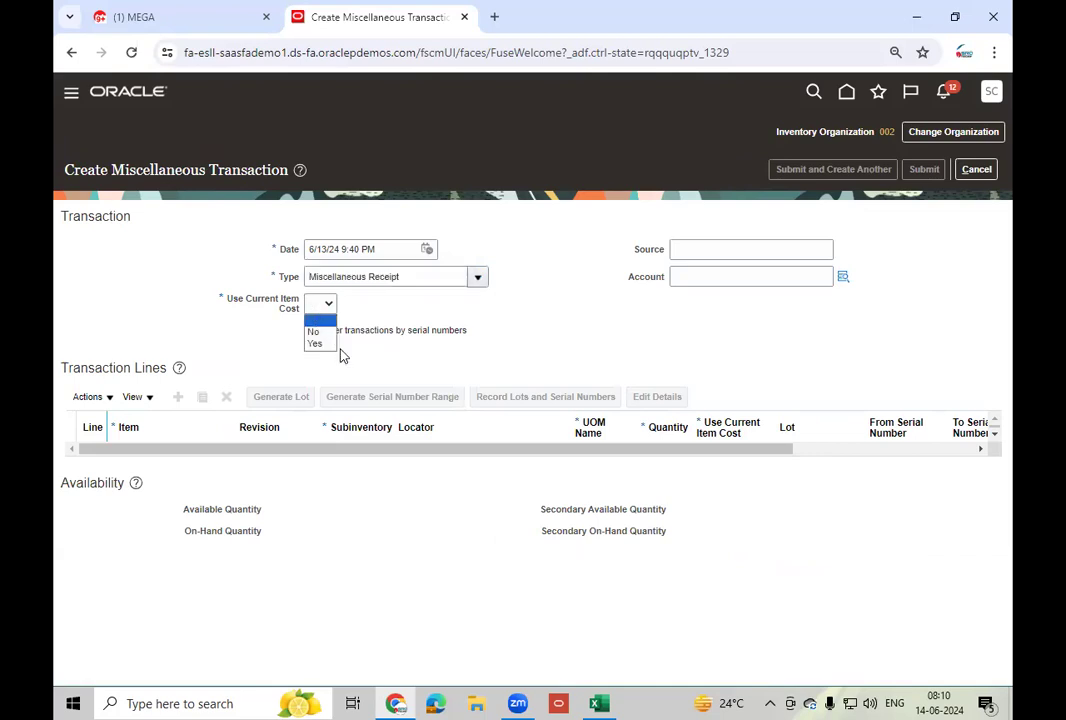
{"action": "left_click", "coordinate": [332, 349]}
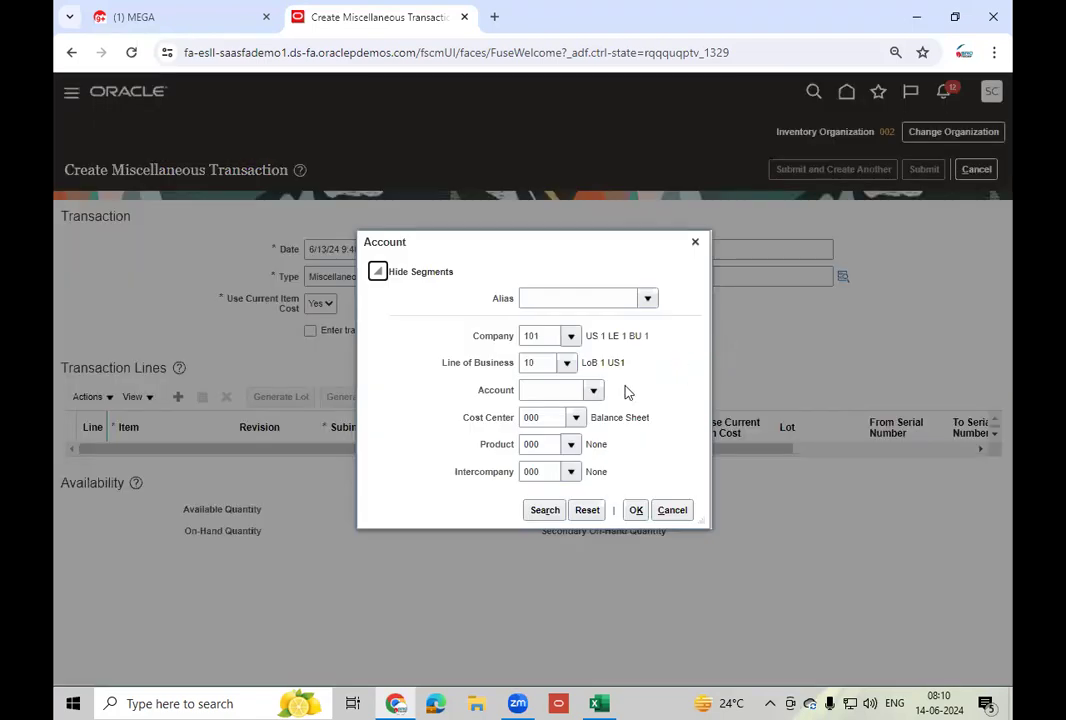
{"action": "left_click", "coordinate": [594, 390]}
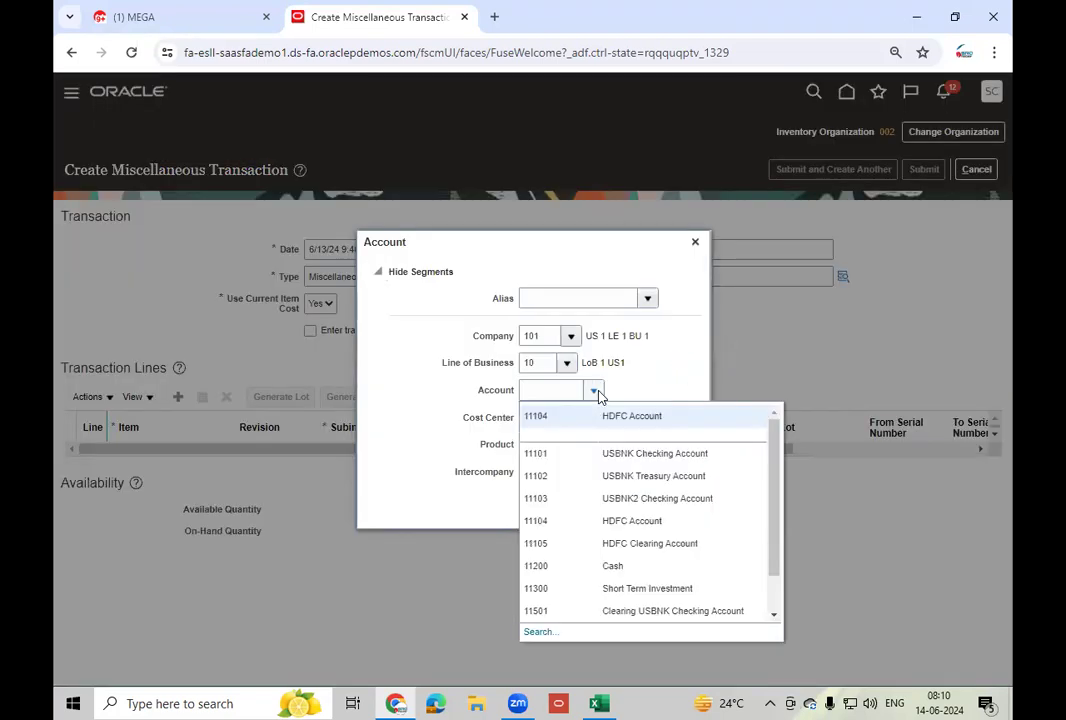
{"action": "left_click", "coordinate": [579, 416]}
{"action": "left_click", "coordinate": [636, 510]}
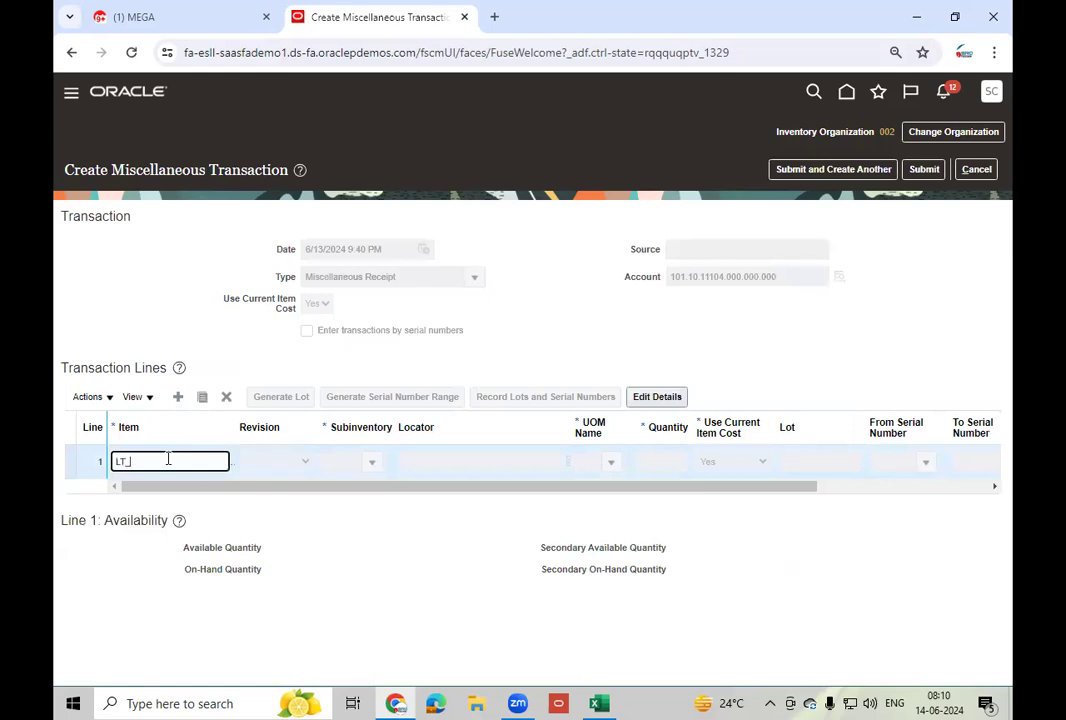
- Look up LT_Mo items and select LT_Mobile - 300 as the line 1 item
{"action": "type", "text": "o"}
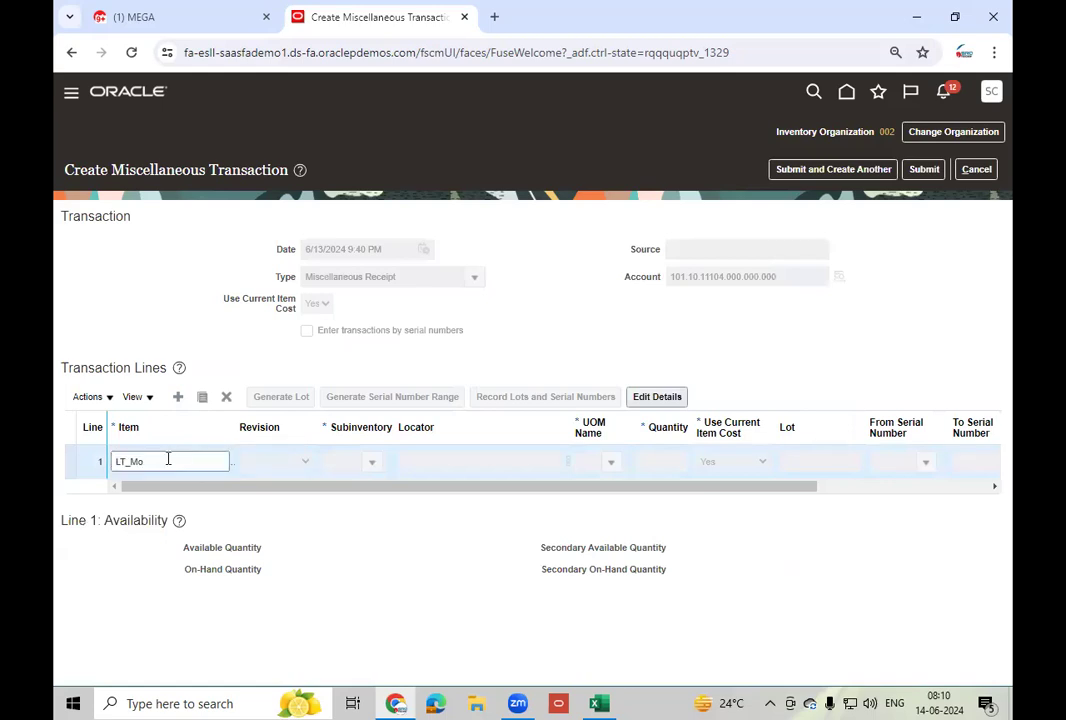
{"action": "key", "text": "Tab"}
{"action": "left_click", "coordinate": [369, 427]}
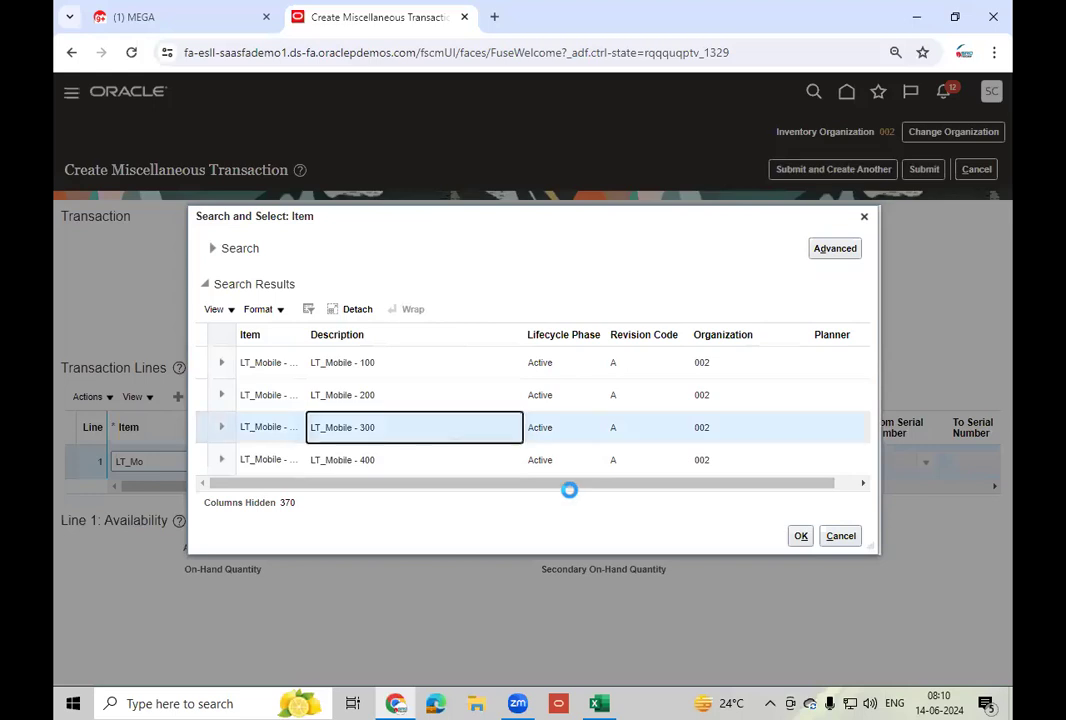
{"action": "left_click", "coordinate": [800, 537]}
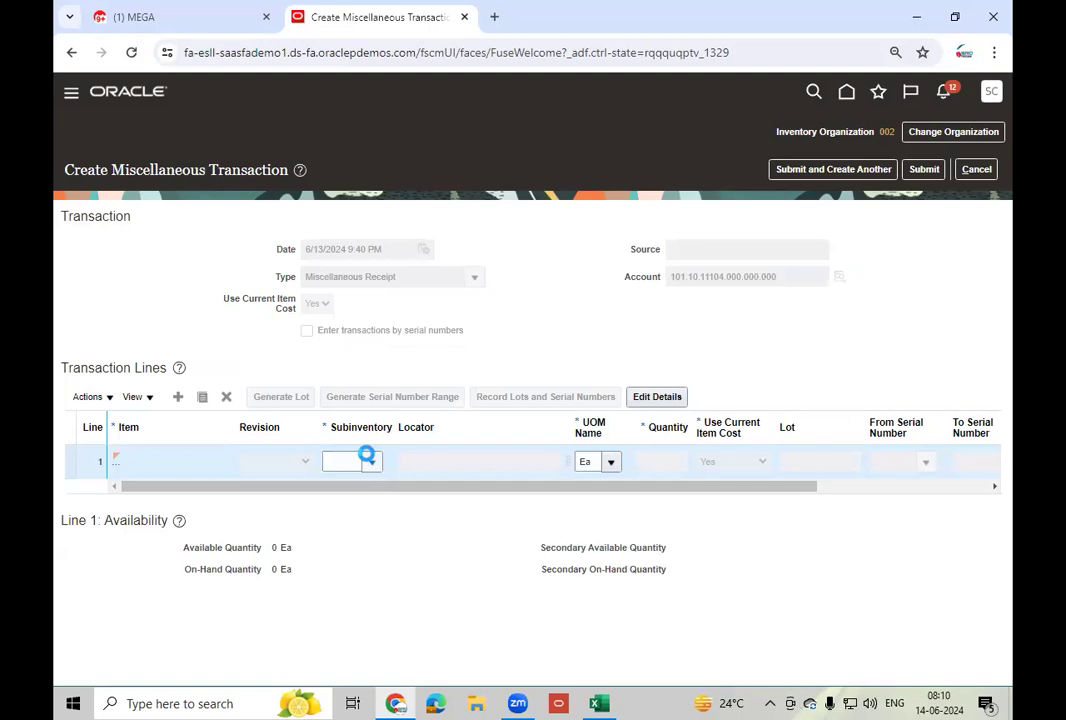
- Give line 1 subinventory Completed and quantity 5 Ea, and widen the Item column
{"action": "left_click", "coordinate": [369, 460]}
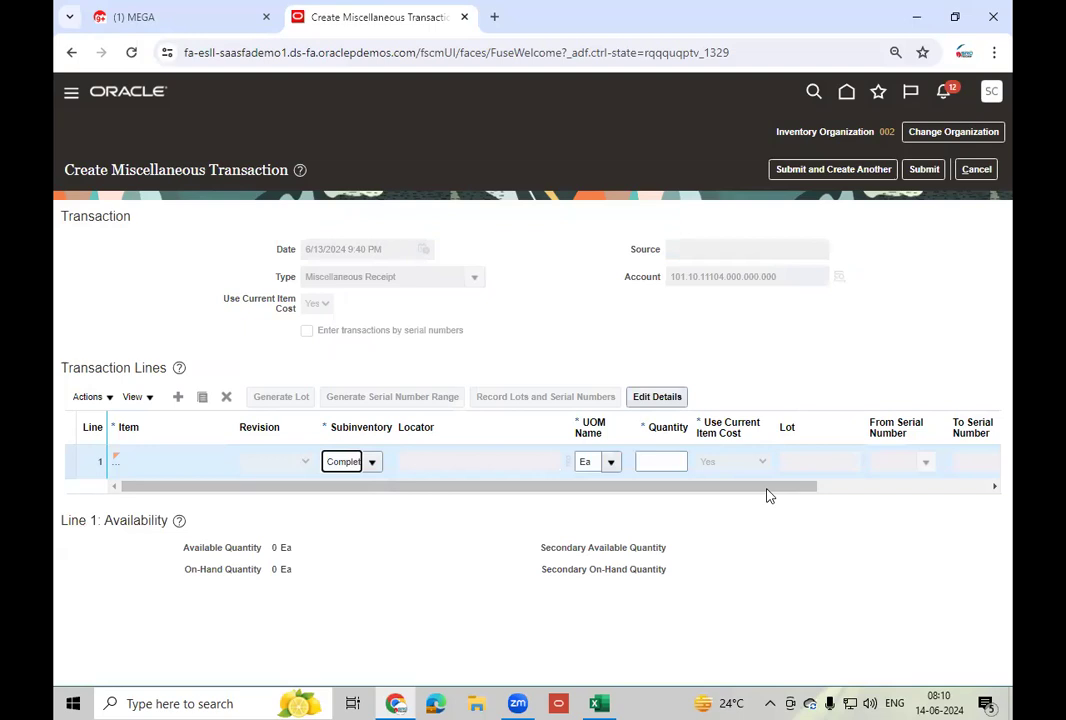
{"action": "left_click_drag", "start_coordinate": [660, 488], "coordinate": [926, 499]}
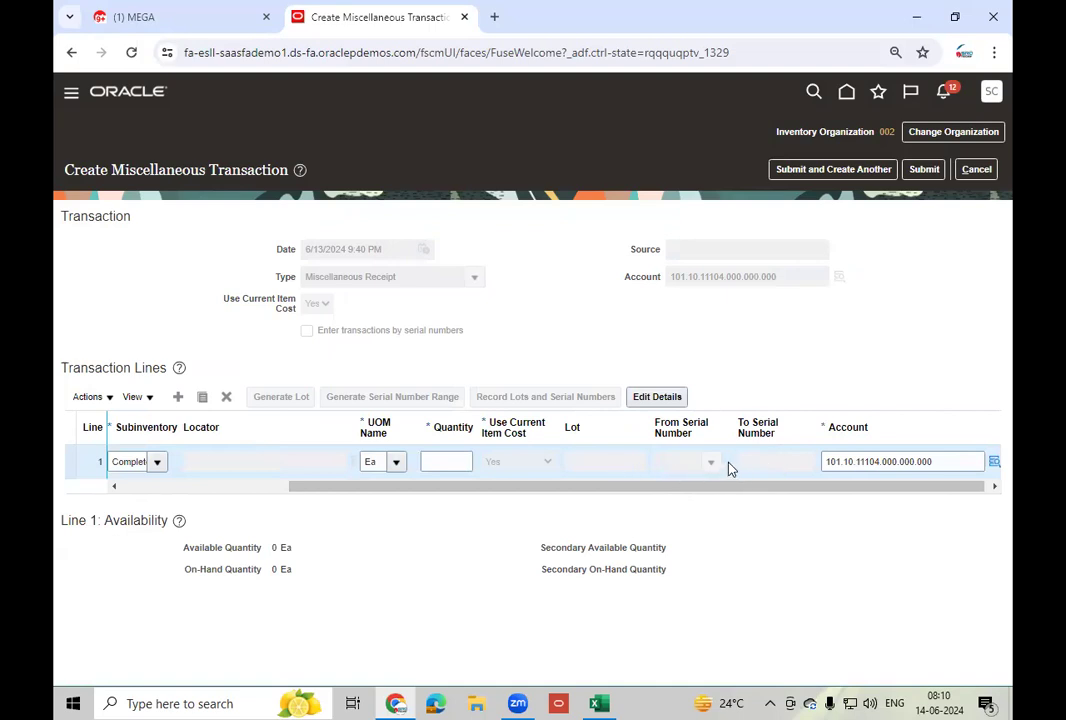
{"action": "left_click_drag", "start_coordinate": [669, 487], "coordinate": [602, 493]}
{"action": "left_click", "coordinate": [521, 462]}
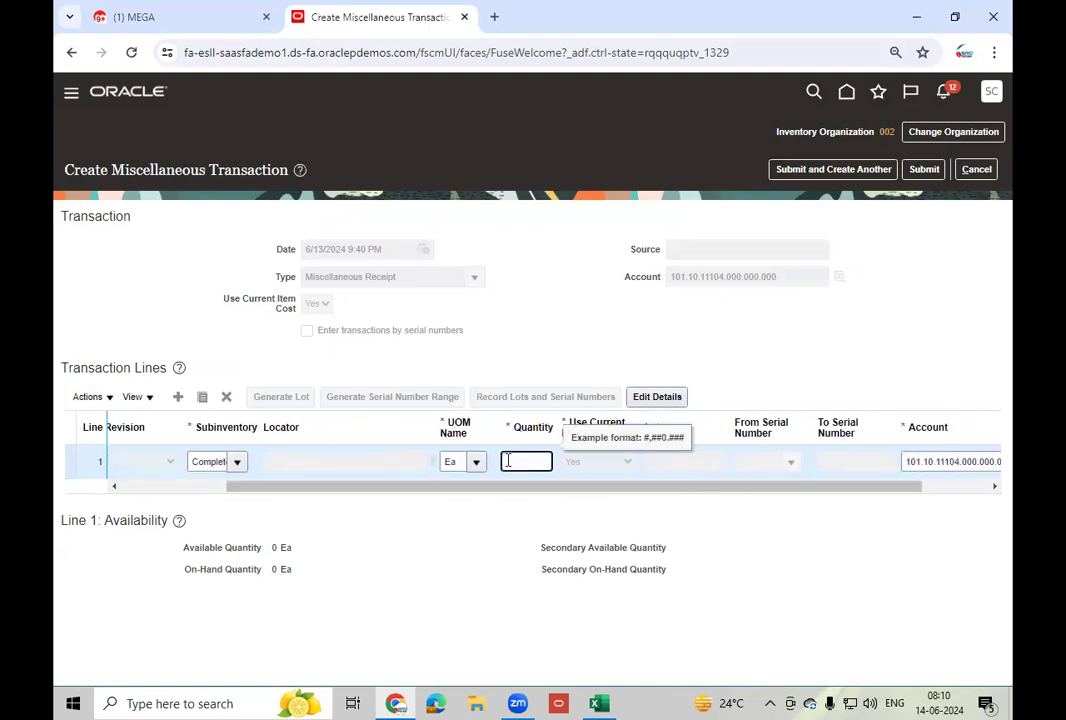
{"action": "key", "text": "Tab"}
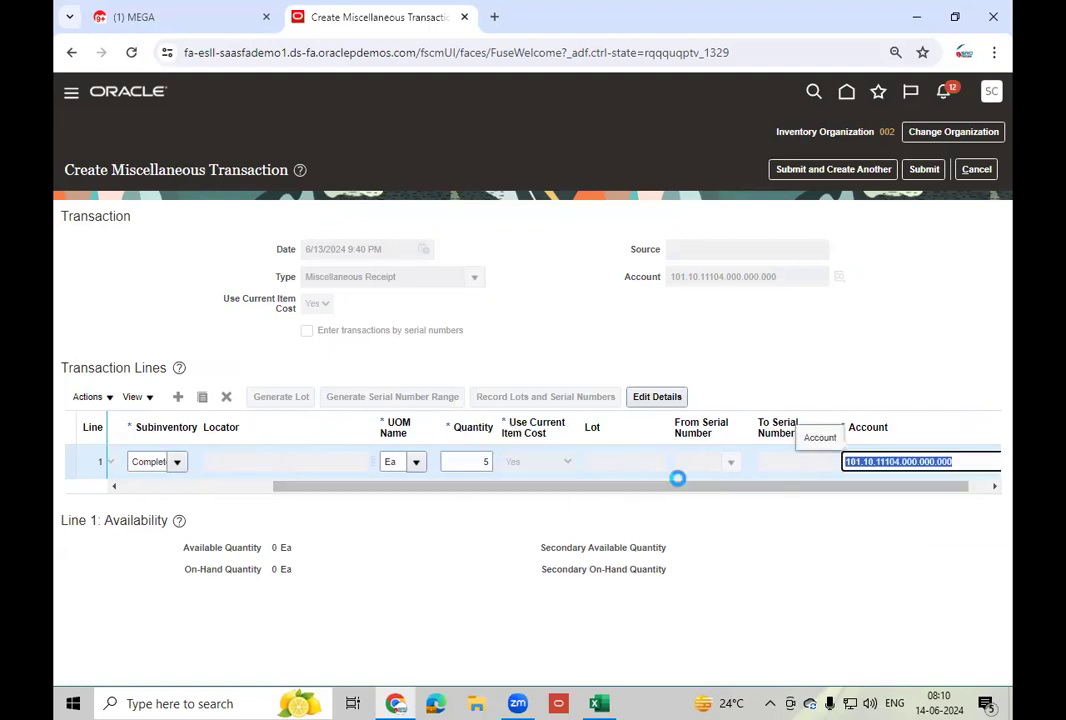
{"action": "left_click_drag", "start_coordinate": [610, 490], "coordinate": [736, 500]}
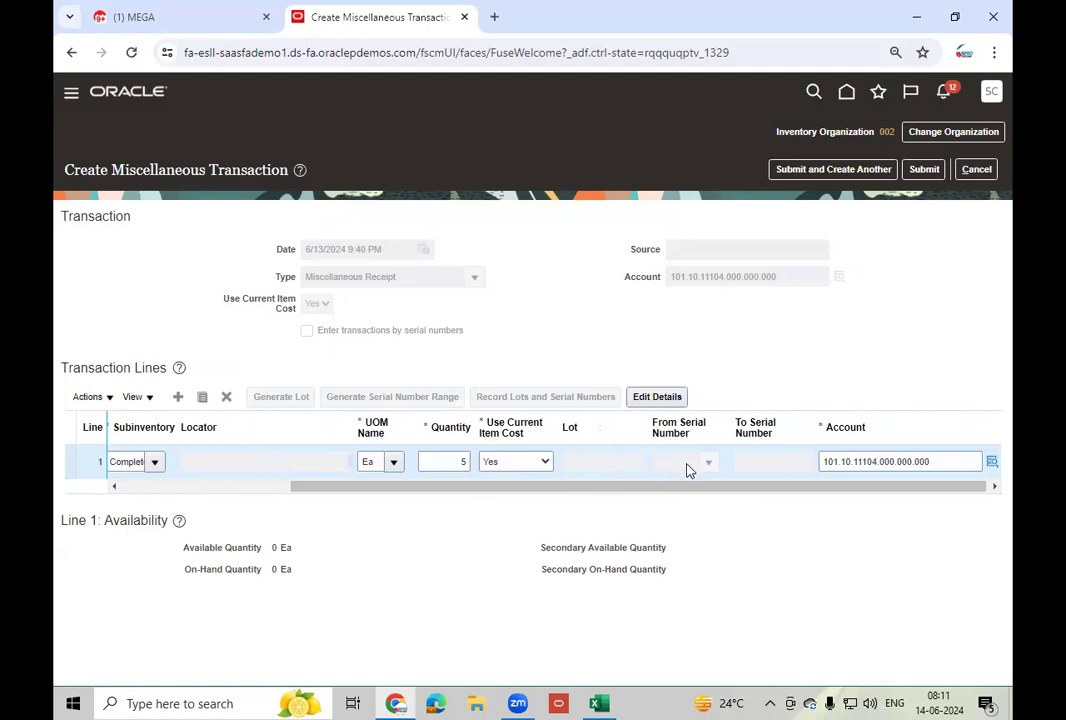
{"action": "left_click_drag", "start_coordinate": [673, 484], "coordinate": [378, 500]}
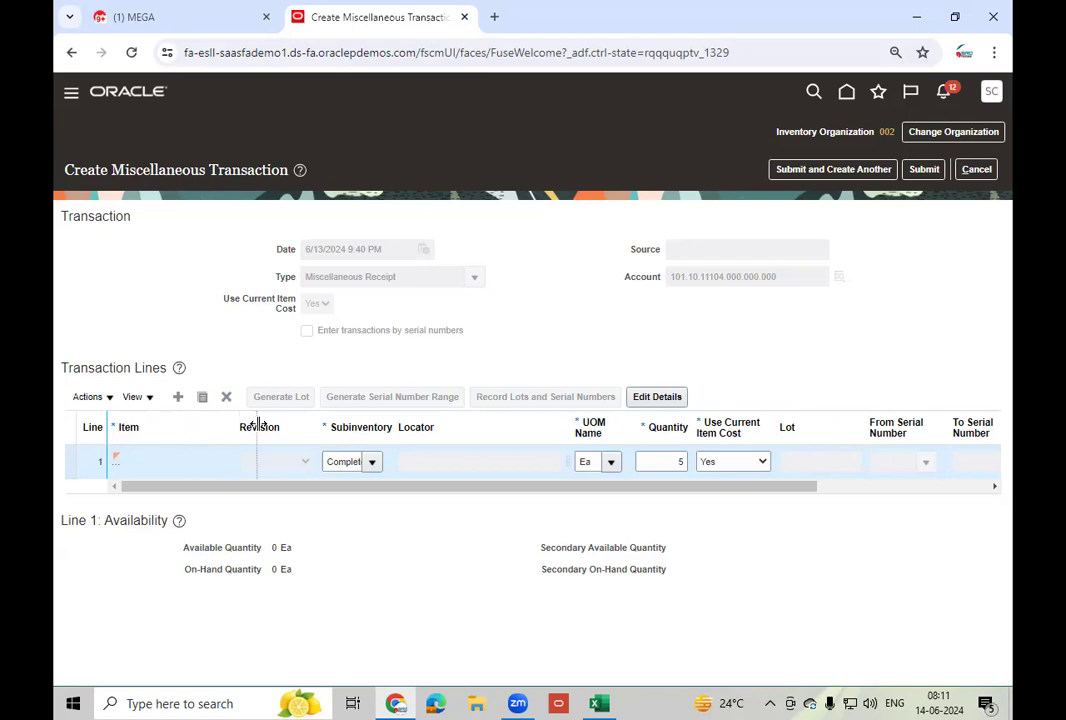
{"action": "left_click_drag", "start_coordinate": [237, 424], "coordinate": [259, 423]}
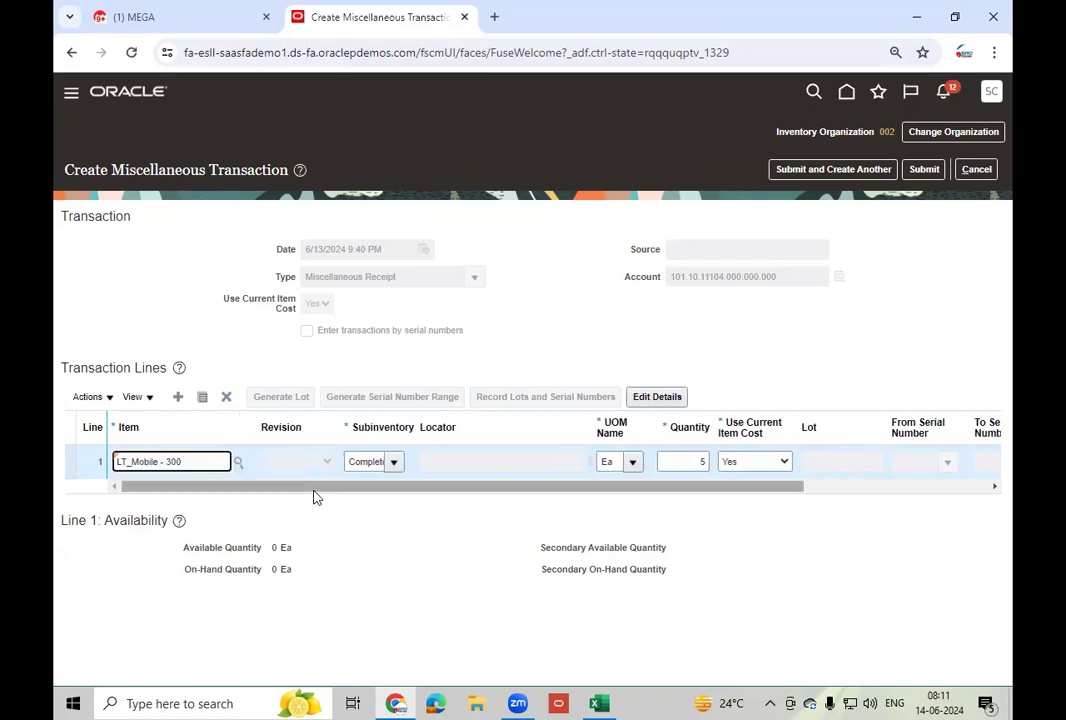
{"action": "left_click_drag", "start_coordinate": [347, 490], "coordinate": [535, 500]}
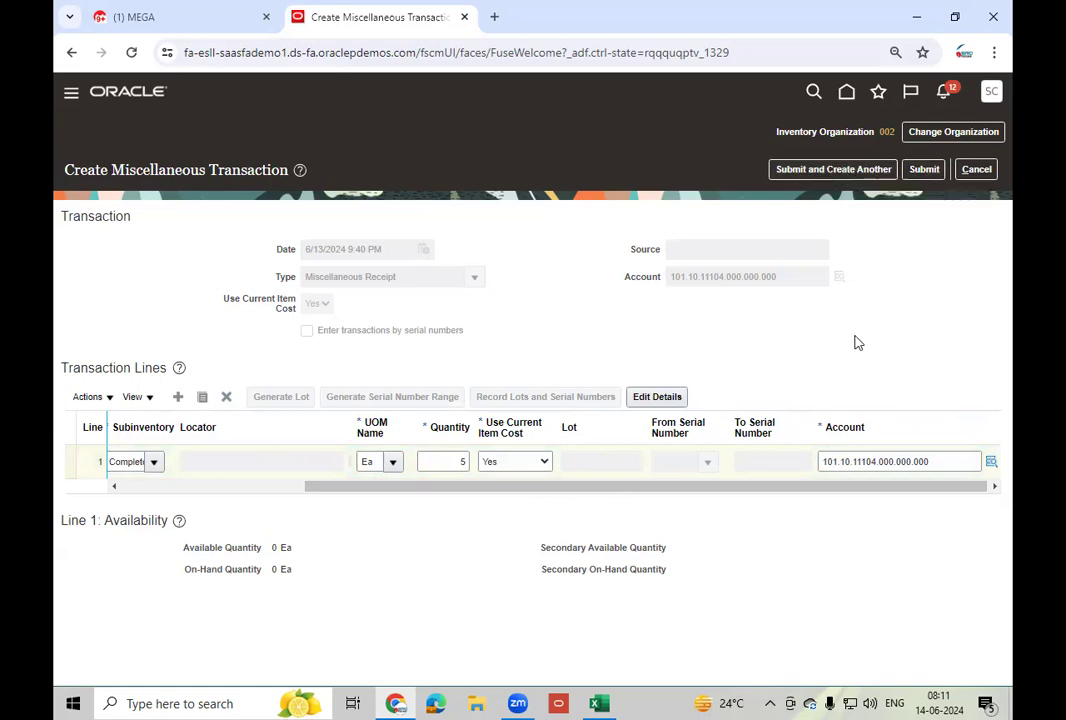
- Submit the miscellaneous receipt, then go Home and open Product Information Management
{"action": "left_click", "coordinate": [915, 174]}
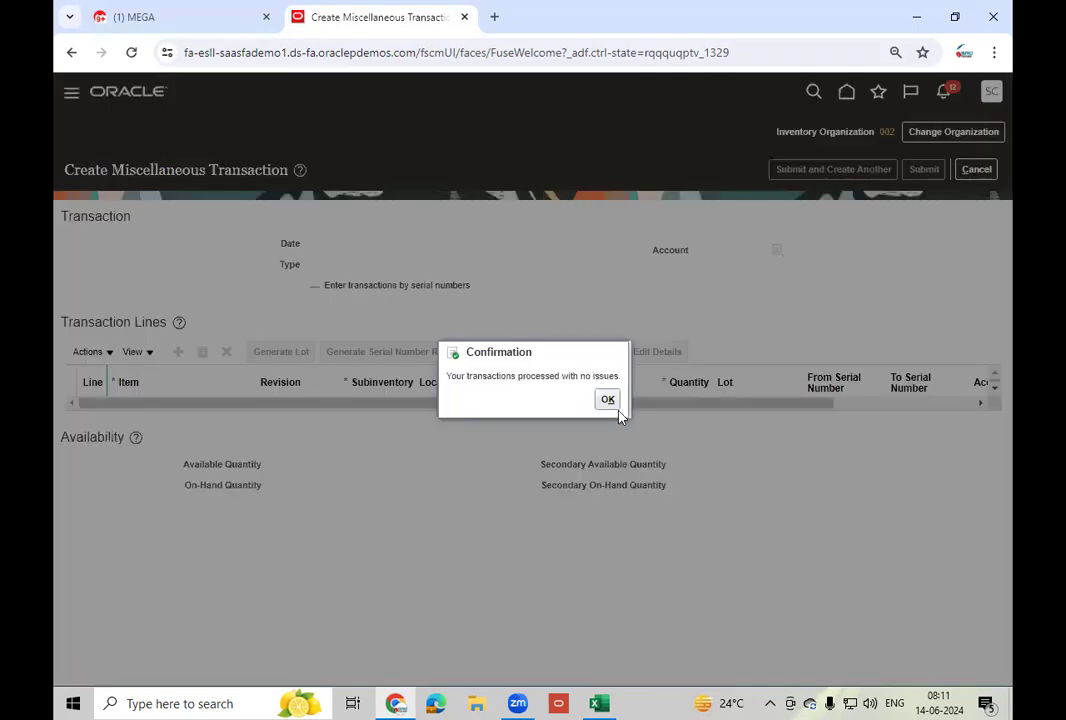
{"action": "left_click", "coordinate": [607, 399]}
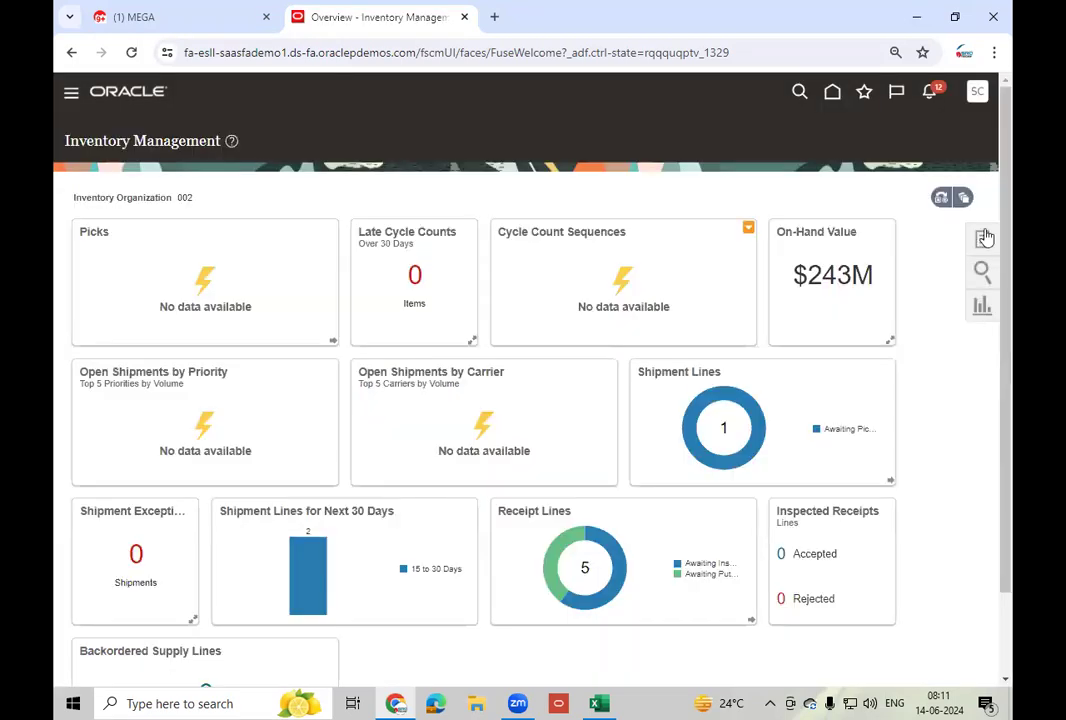
{"action": "left_click", "coordinate": [983, 243]}
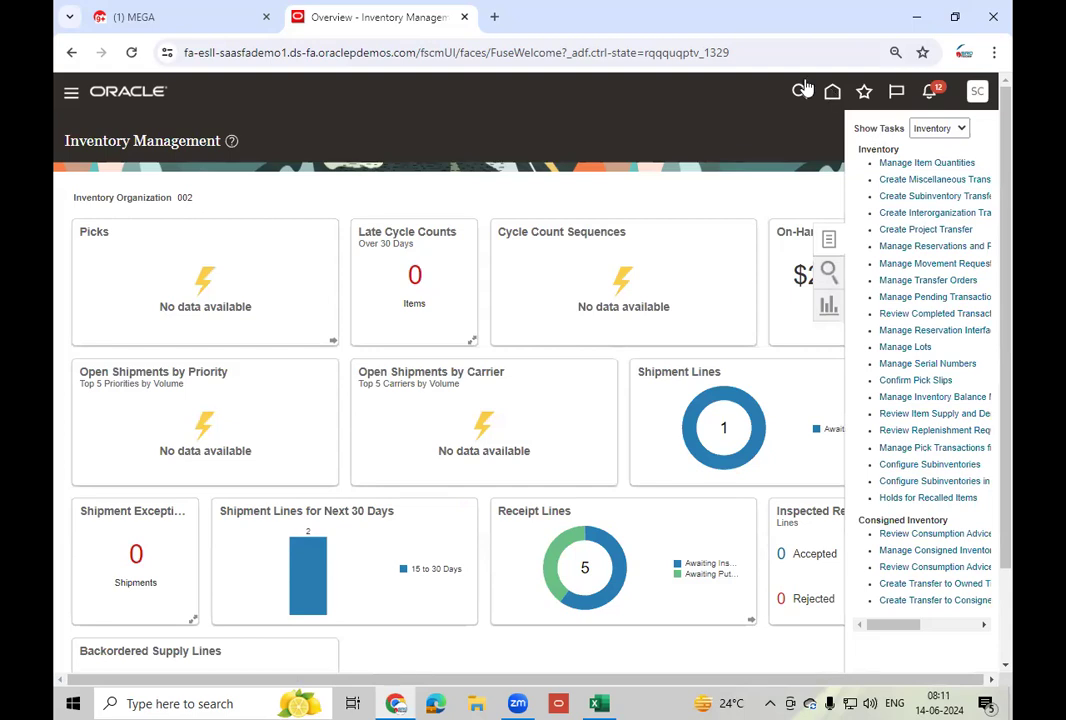
{"action": "left_click", "coordinate": [834, 95]}
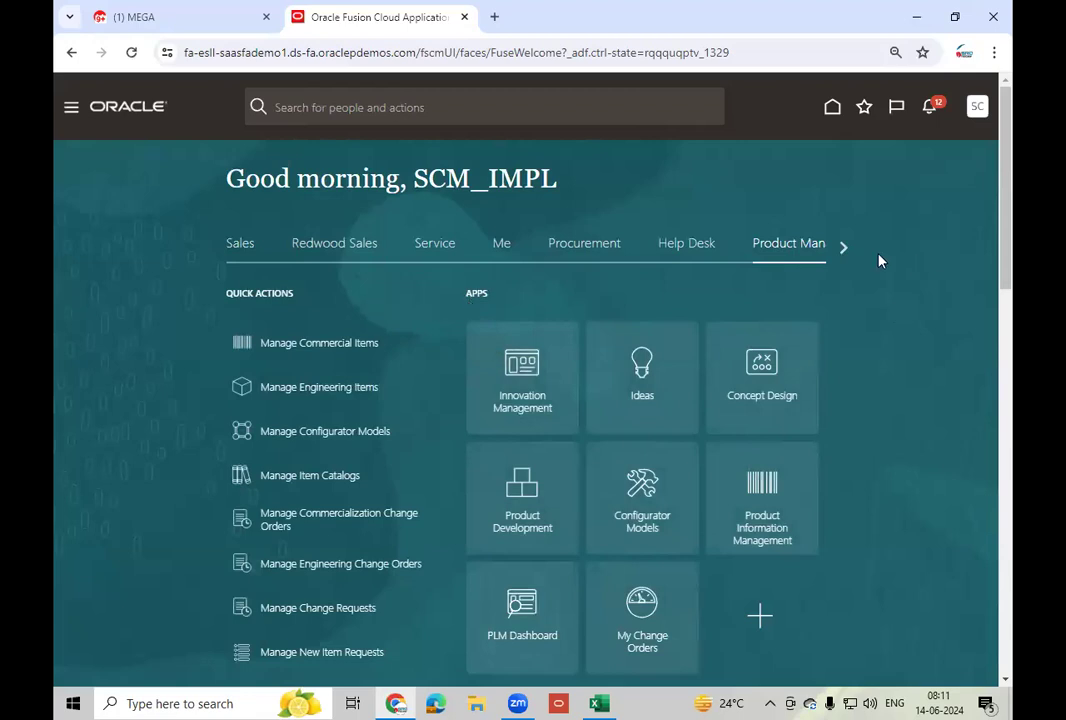
{"action": "left_click", "coordinate": [842, 248]}
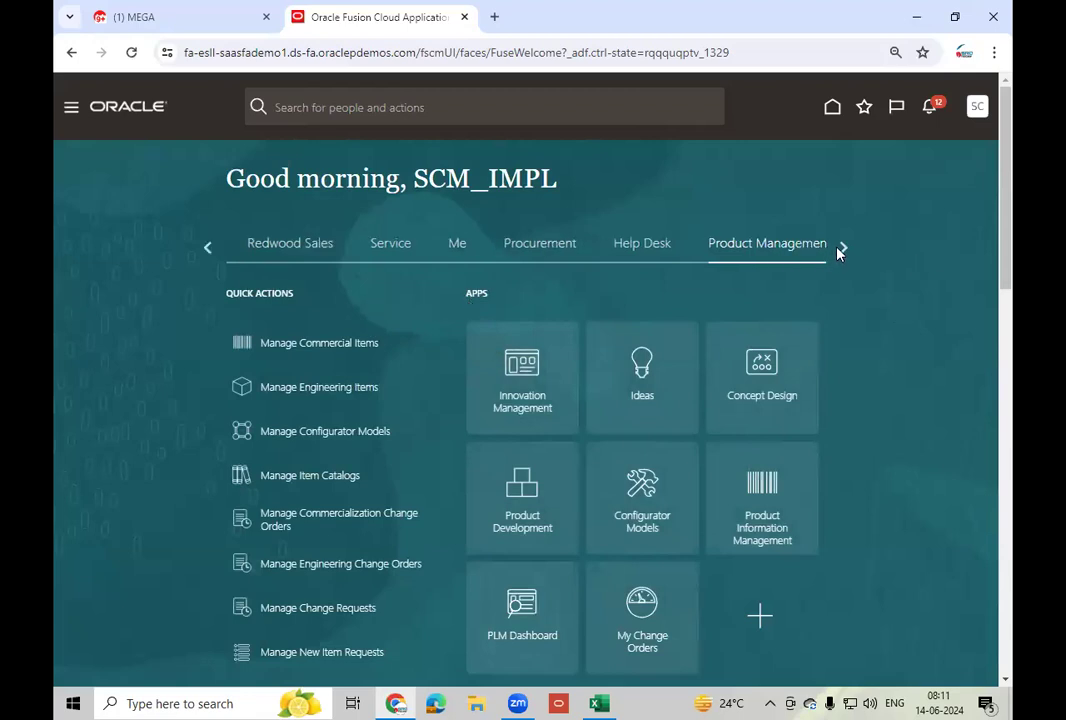
{"action": "left_click", "coordinate": [754, 537]}
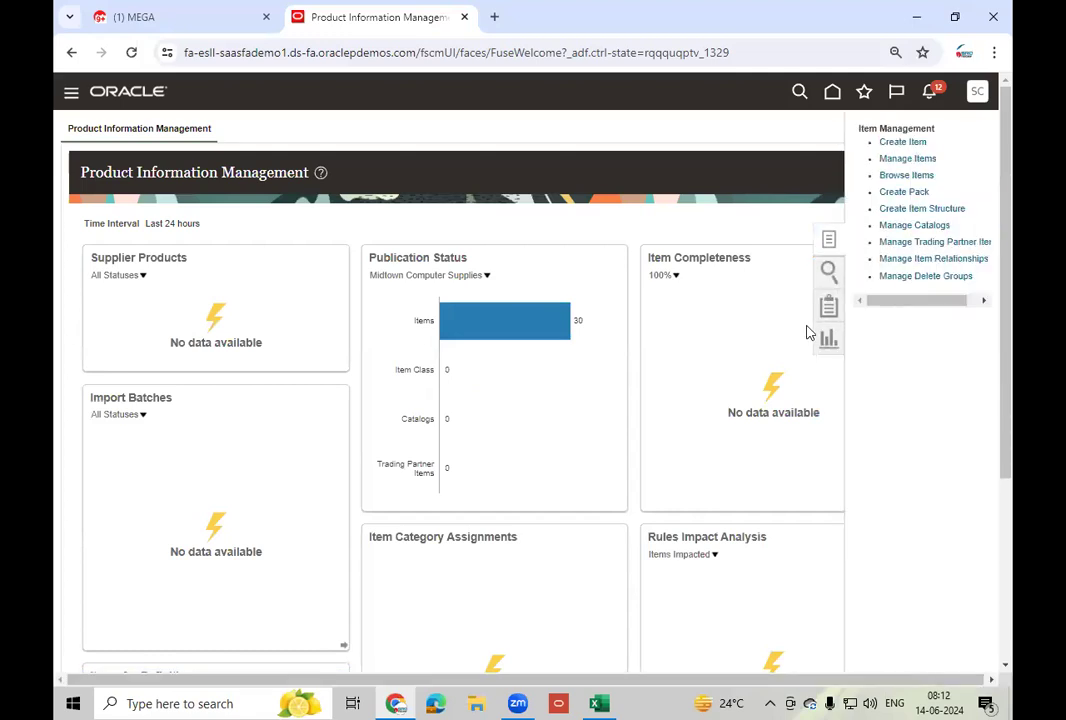
- Search Item Management using a pasted LT_Mobile item name
{"action": "left_click", "coordinate": [906, 161]}
{"action": "left_click", "coordinate": [266, 257]}
{"action": "type", "text": "LT_Mobile - 400"}
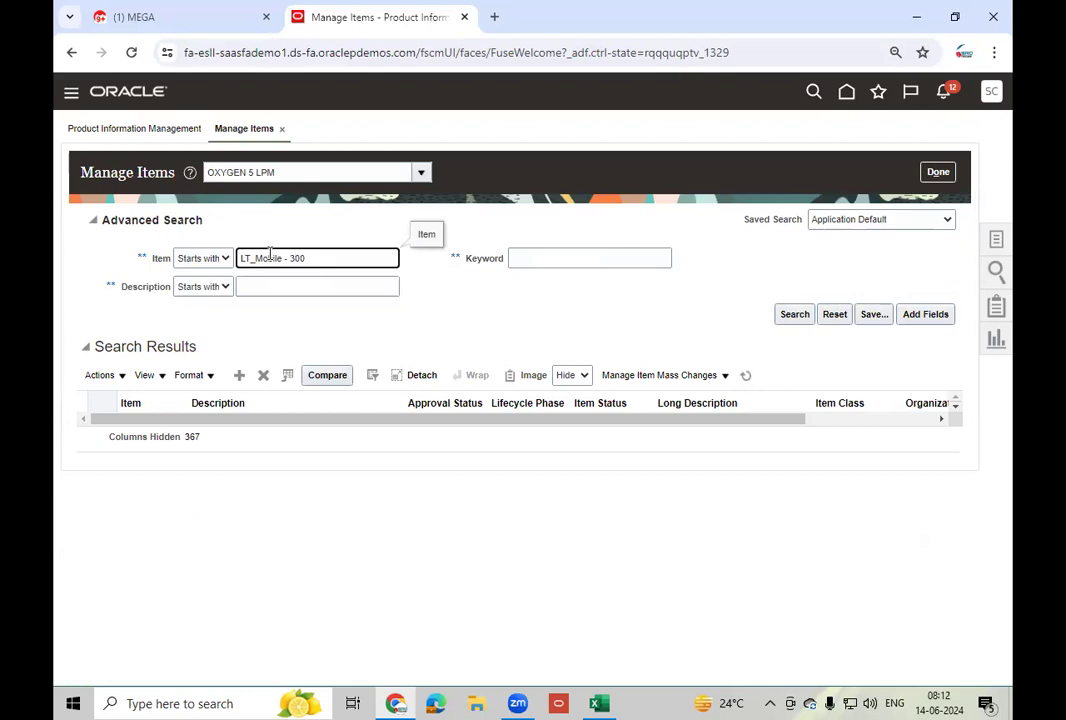
{"action": "left_click", "coordinate": [794, 316]}
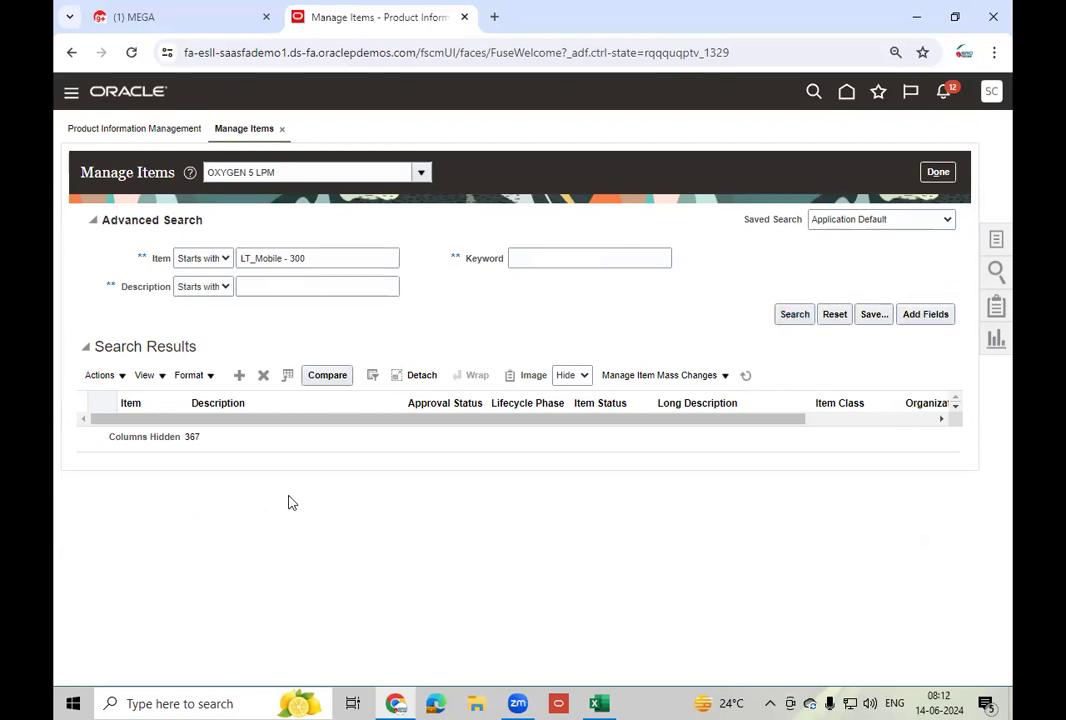
- Rerun the item search with item class Root Item Class for LT_Mobile items
{"action": "triple_click", "coordinate": [295, 174]}
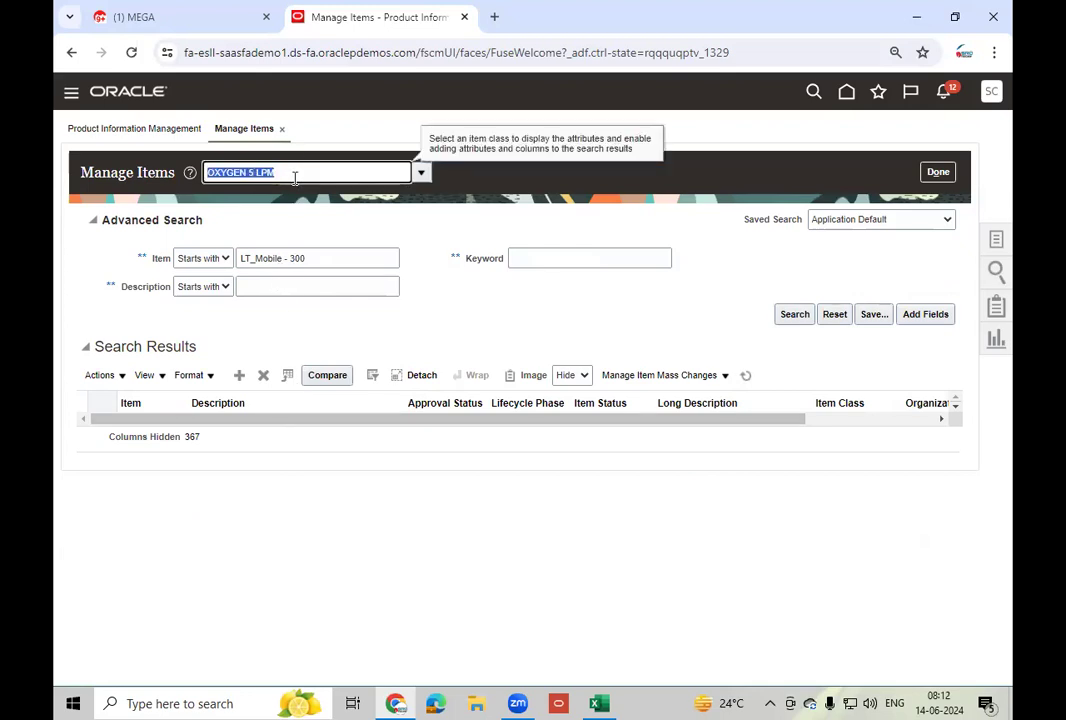
{"action": "type", "text": "Root"}
{"action": "key", "text": "Tab"}
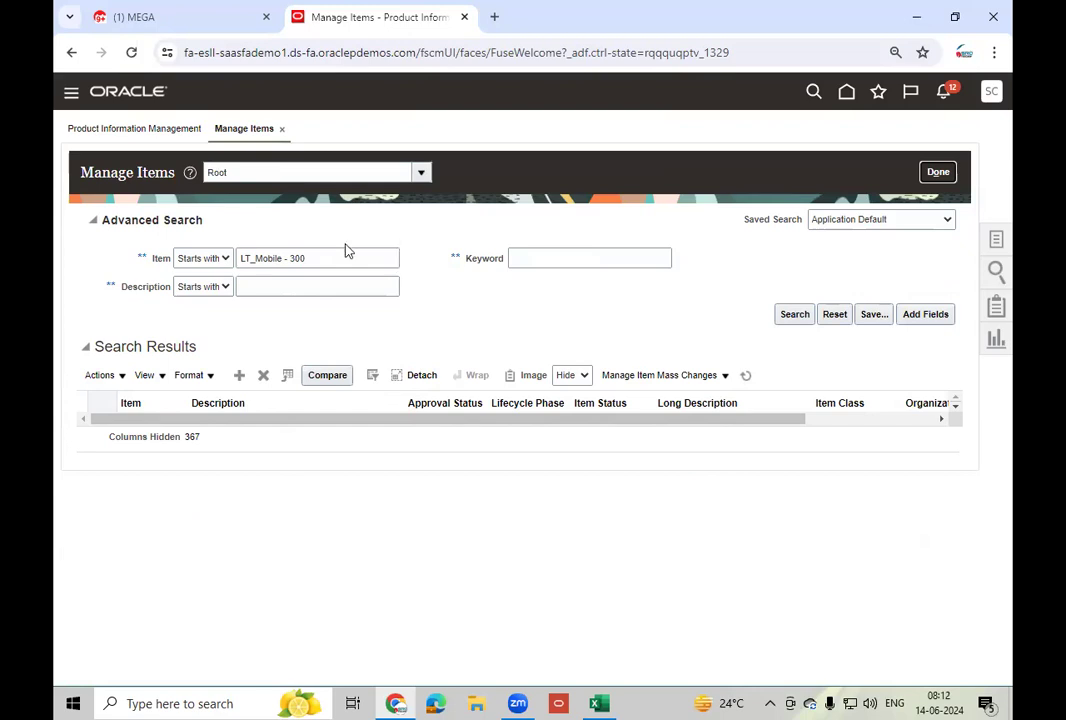
{"action": "left_click", "coordinate": [296, 261]}
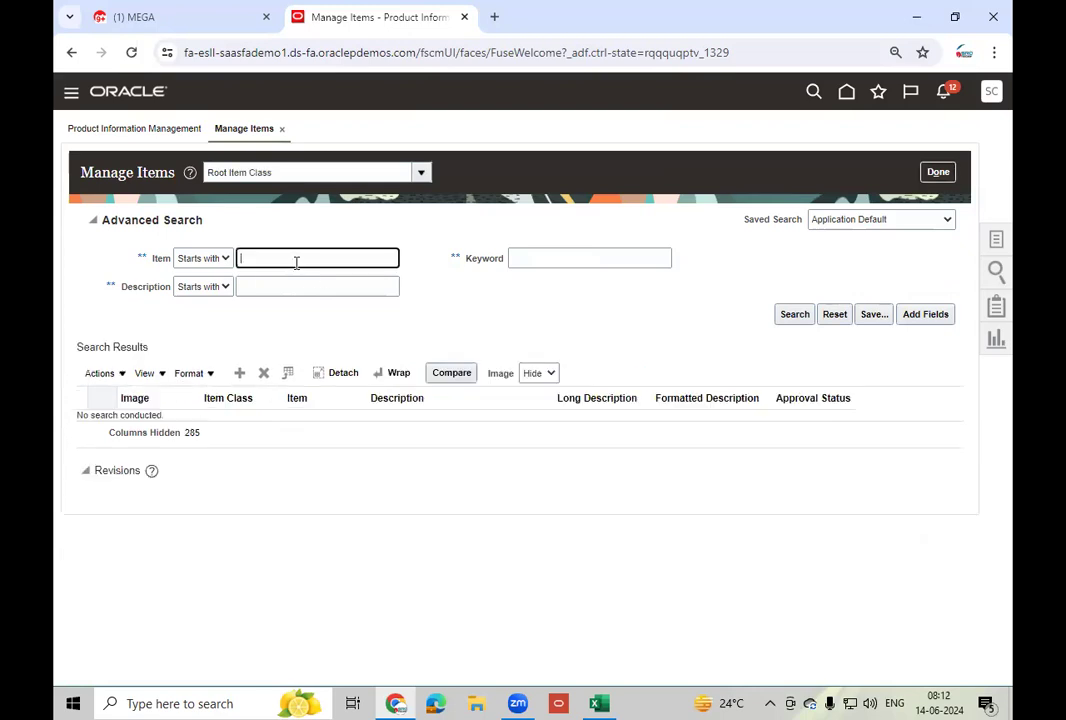
{"action": "type", "text": "LT_Mic"}
{"action": "key", "text": "Tab"}
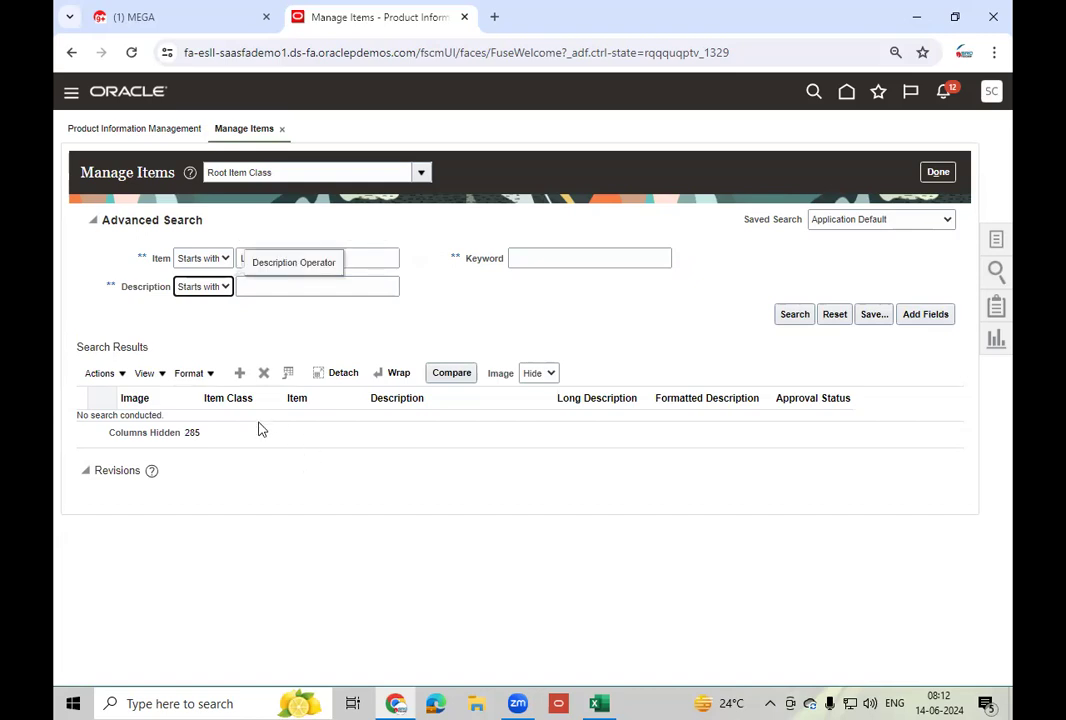
{"action": "left_click", "coordinate": [301, 322]}
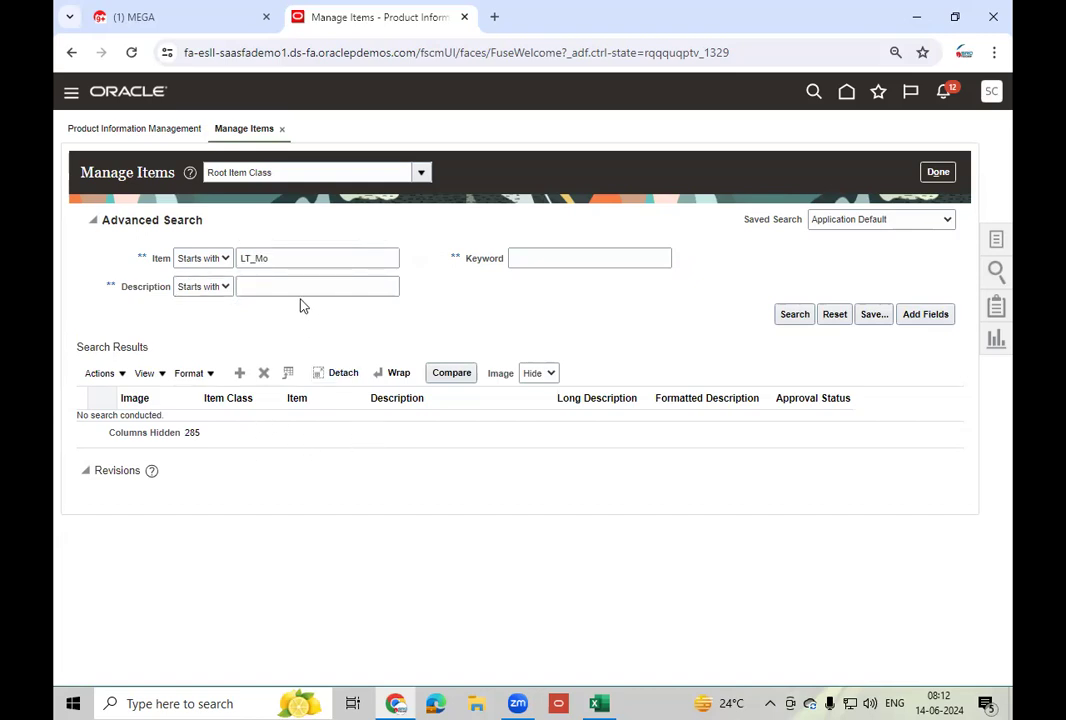
{"action": "left_click", "coordinate": [795, 314]}
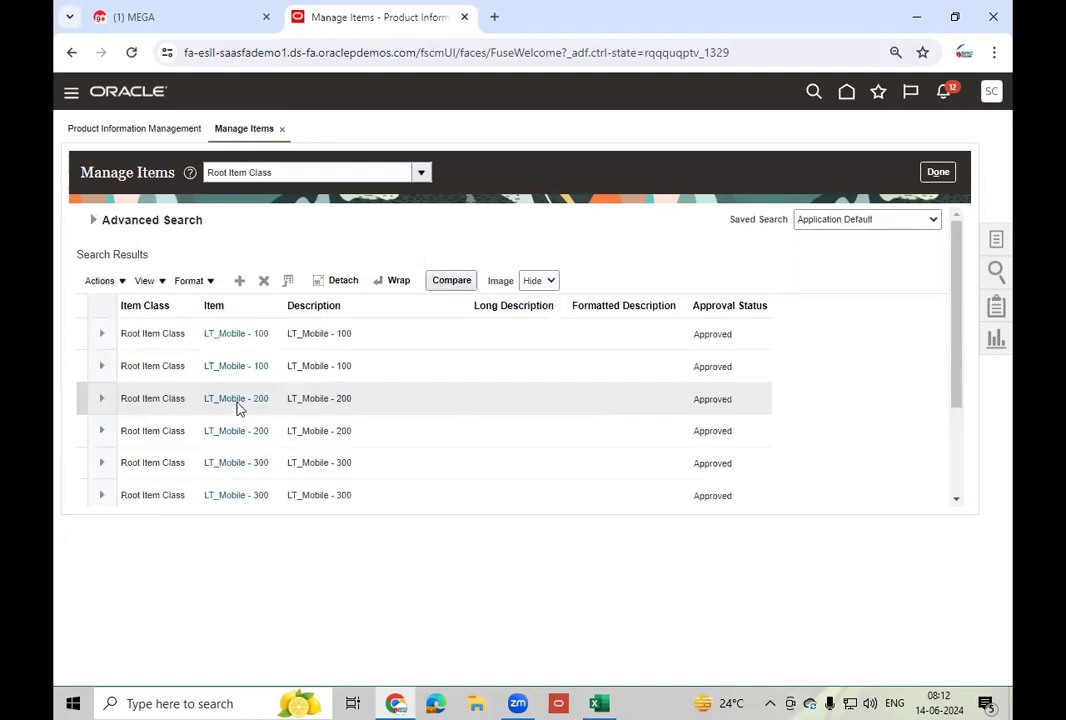
- Open LT_Mobile - 300 from the search results for editing
{"action": "left_click", "coordinate": [432, 464]}
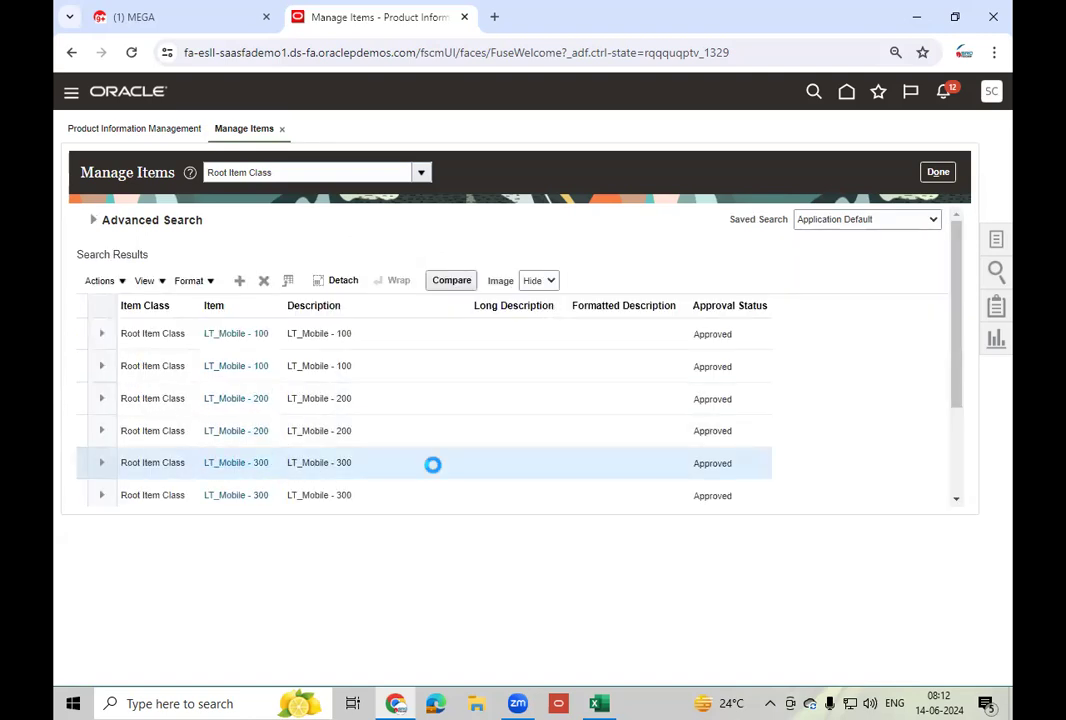
{"action": "left_click", "coordinate": [163, 283]}
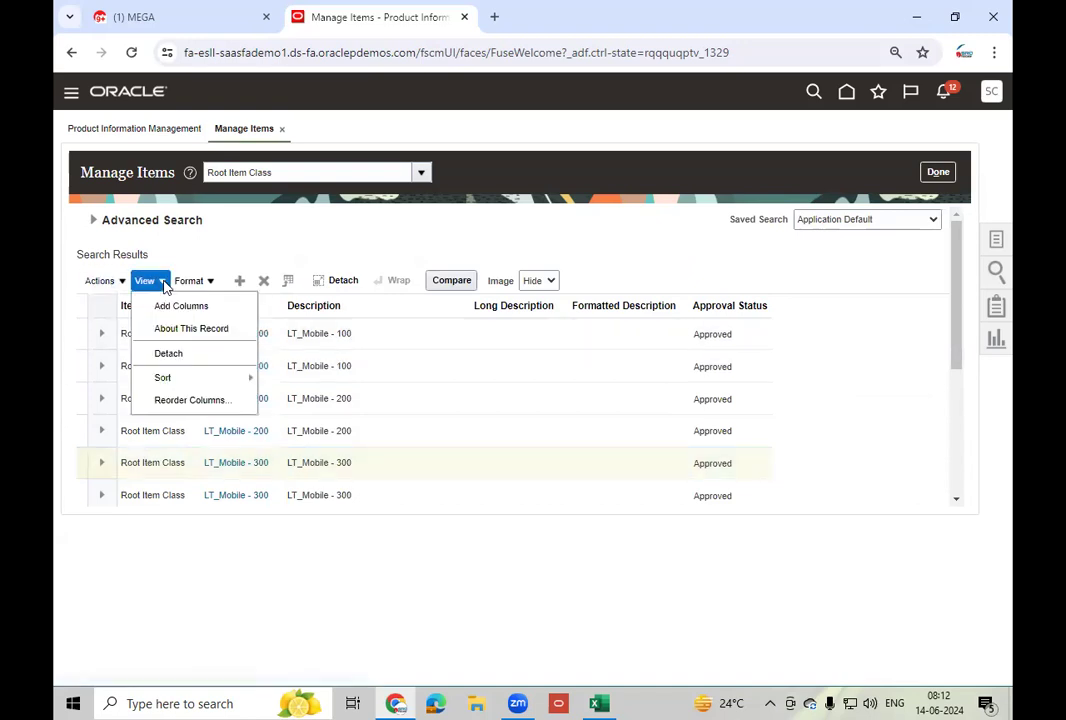
{"action": "left_click", "coordinate": [198, 309]}
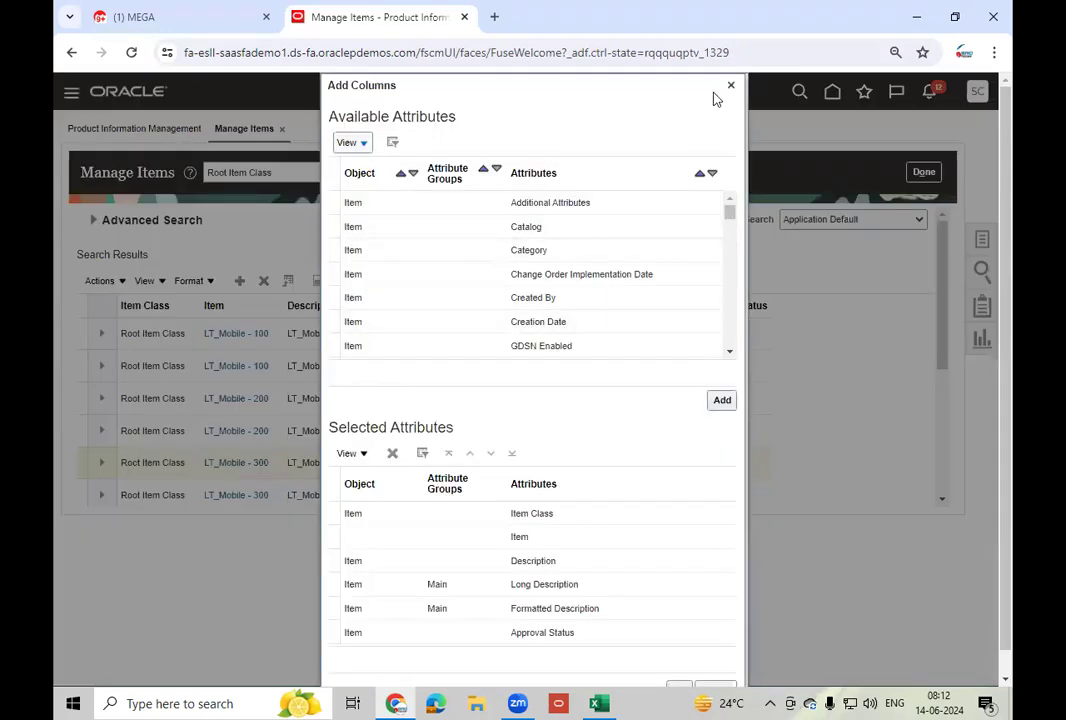
{"action": "left_click", "coordinate": [731, 86]}
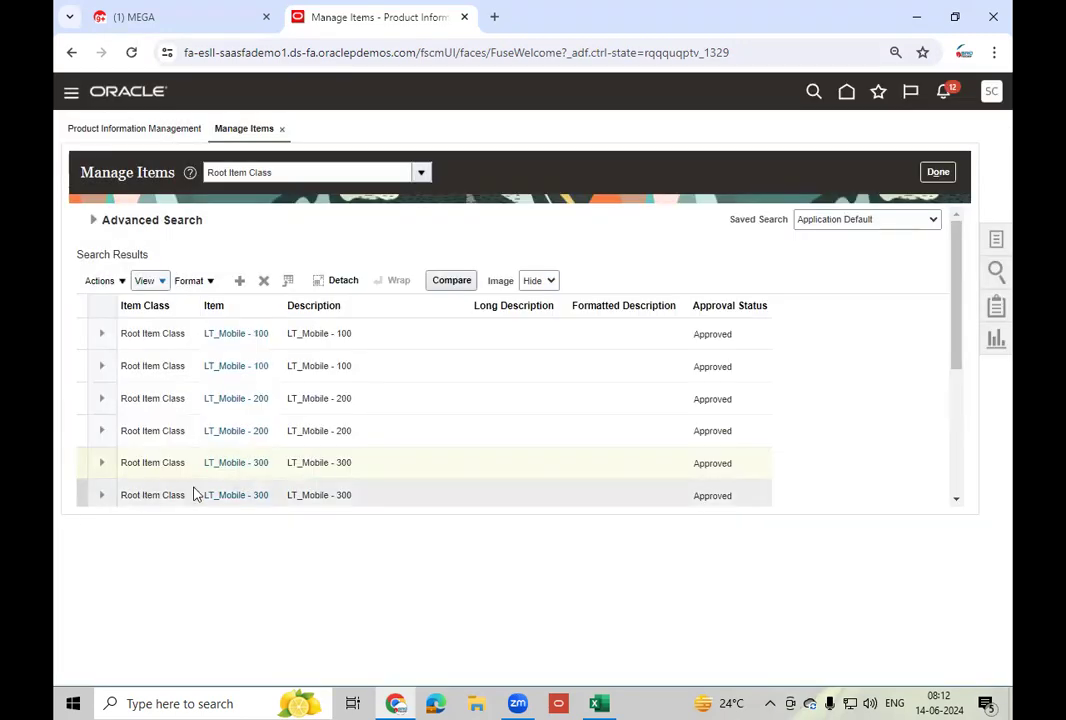
{"action": "left_click", "coordinate": [236, 495]}
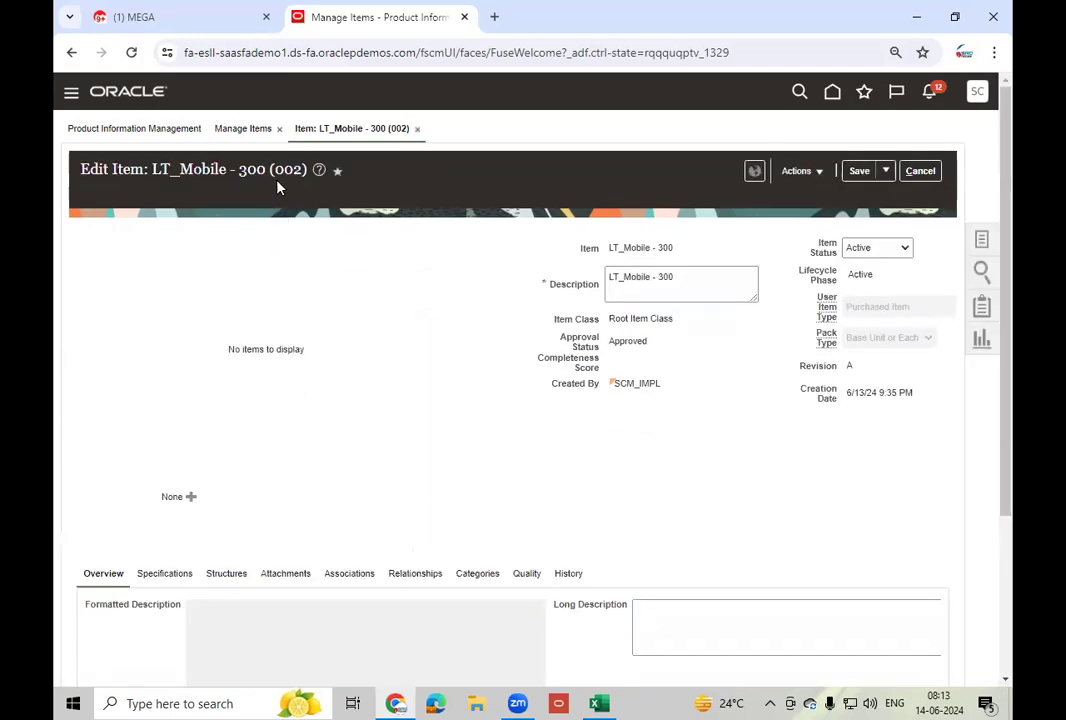
- Show the item's Specifications > Inventory attributes and scroll to the serial settings
{"action": "left_click", "coordinate": [166, 576]}
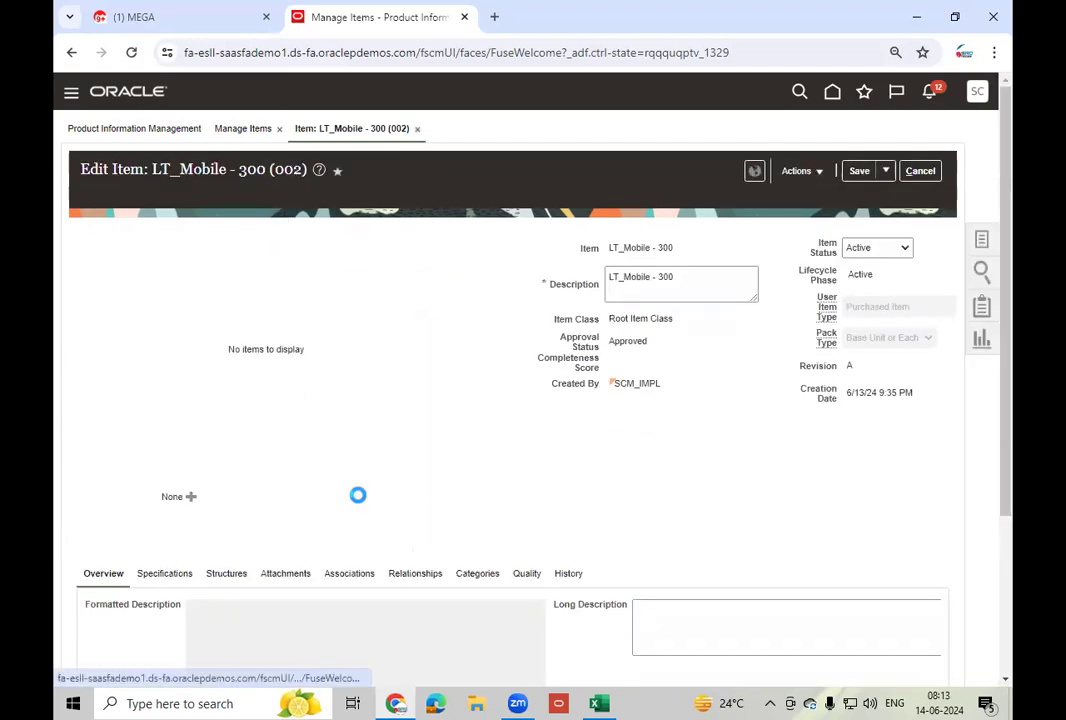
{"action": "scroll", "coordinate": [359, 502], "scroll_direction": "down", "scroll_amount": 3}
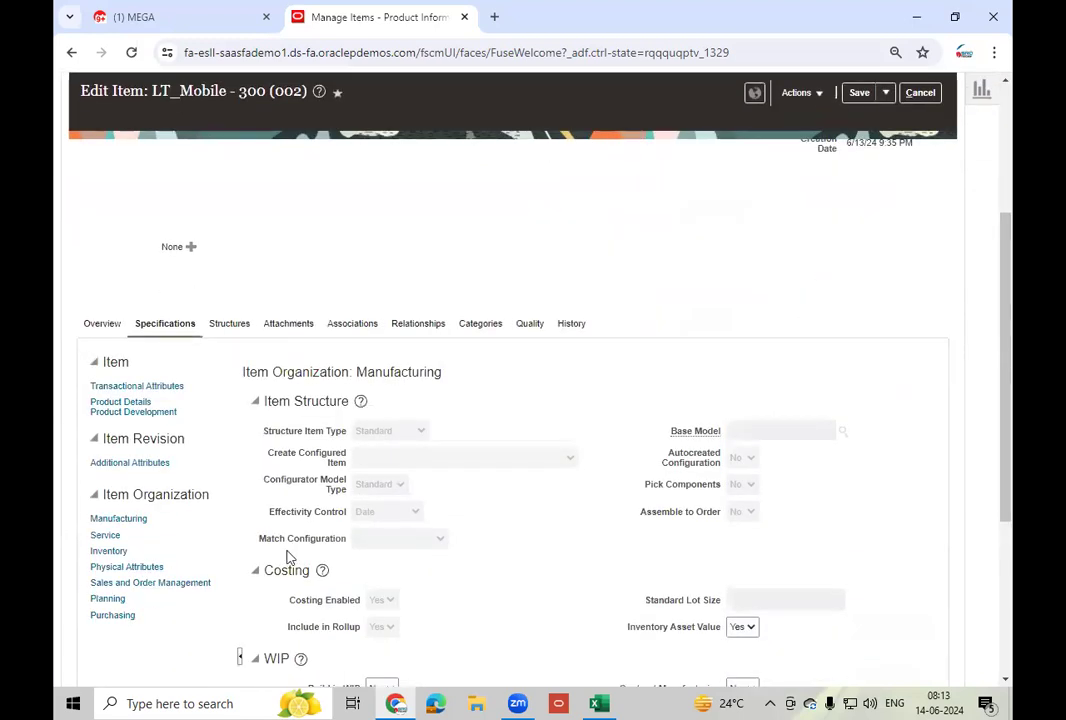
{"action": "left_click", "coordinate": [118, 552]}
{"action": "scroll", "coordinate": [493, 527], "scroll_direction": "down", "scroll_amount": 3}
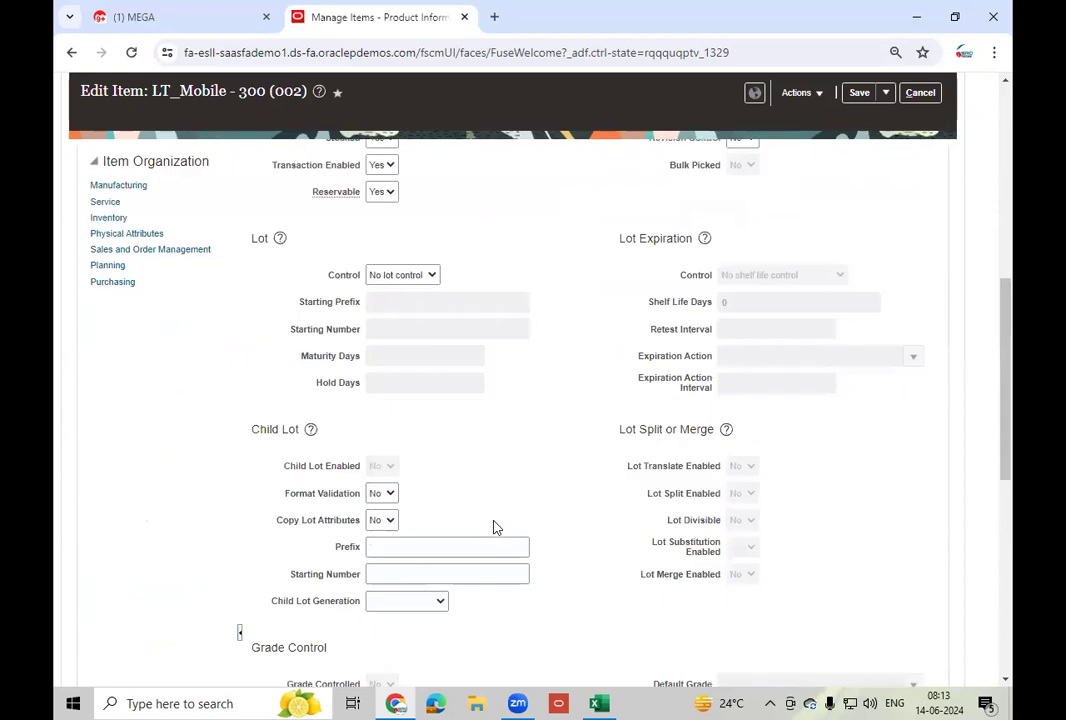
{"action": "scroll", "coordinate": [493, 527], "scroll_direction": "down", "scroll_amount": 5}
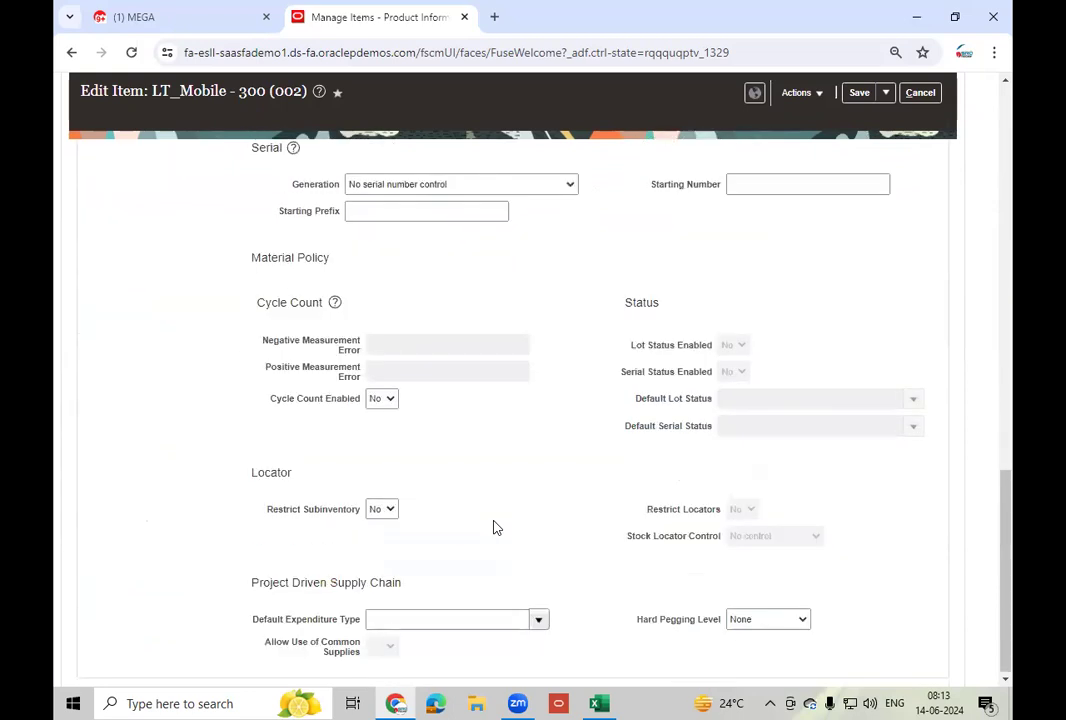
{"action": "scroll", "coordinate": [493, 527], "scroll_direction": "up", "scroll_amount": 10}
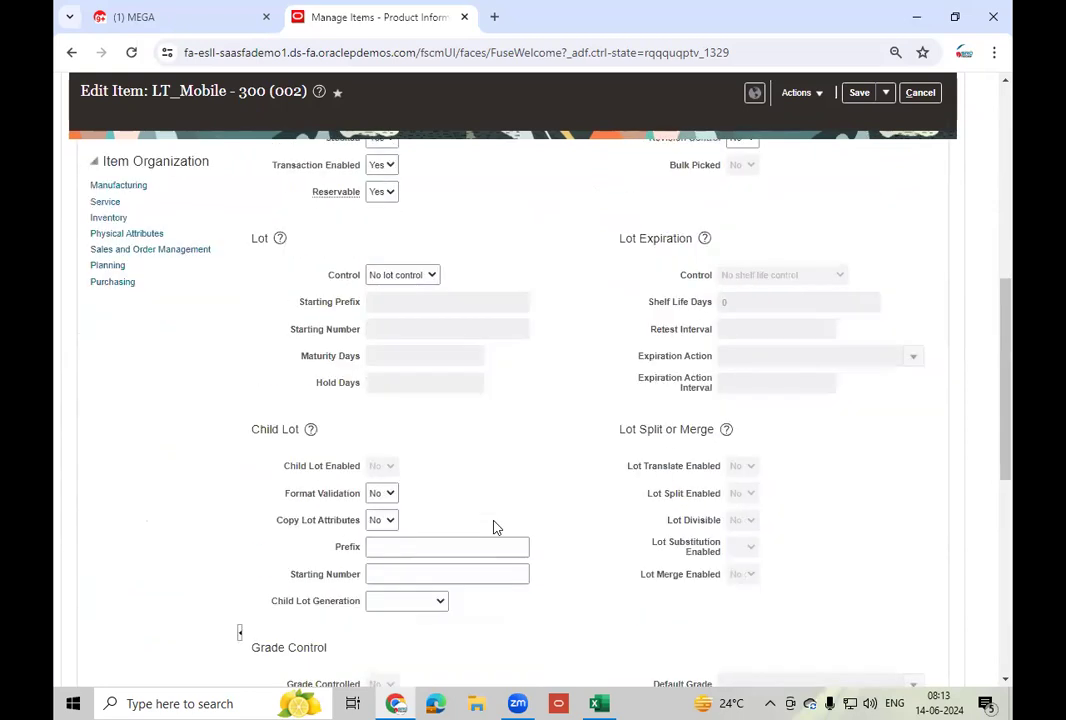
{"action": "scroll", "coordinate": [493, 527], "scroll_direction": "down", "scroll_amount": 3}
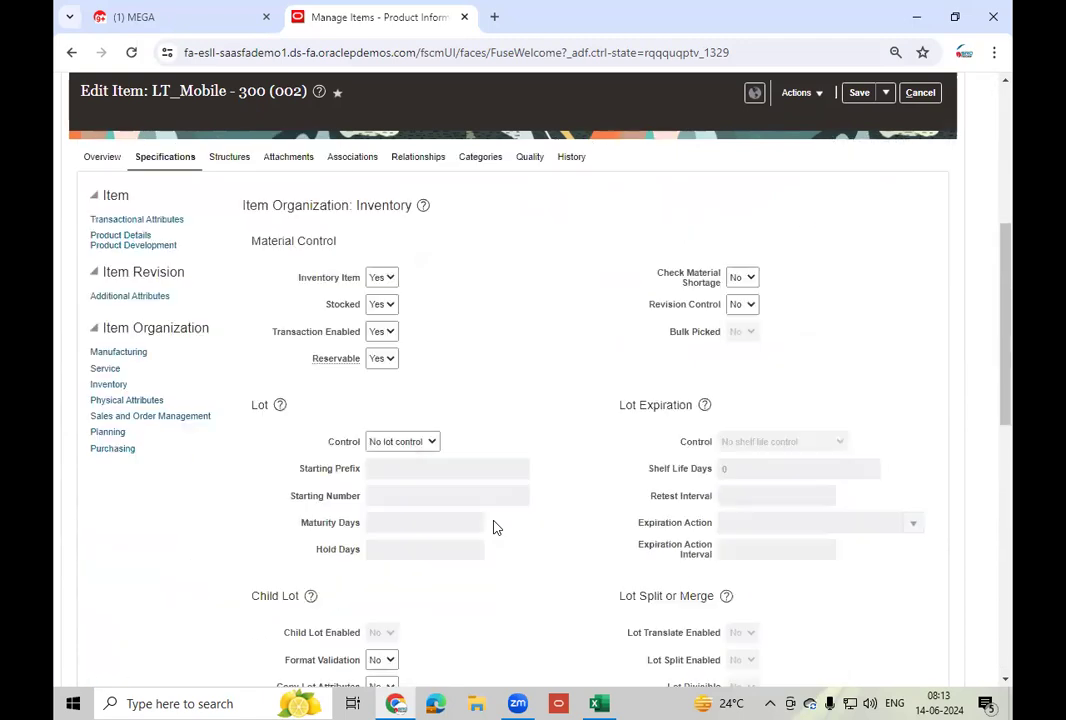
{"action": "scroll", "coordinate": [493, 527], "scroll_direction": "down", "scroll_amount": 3}
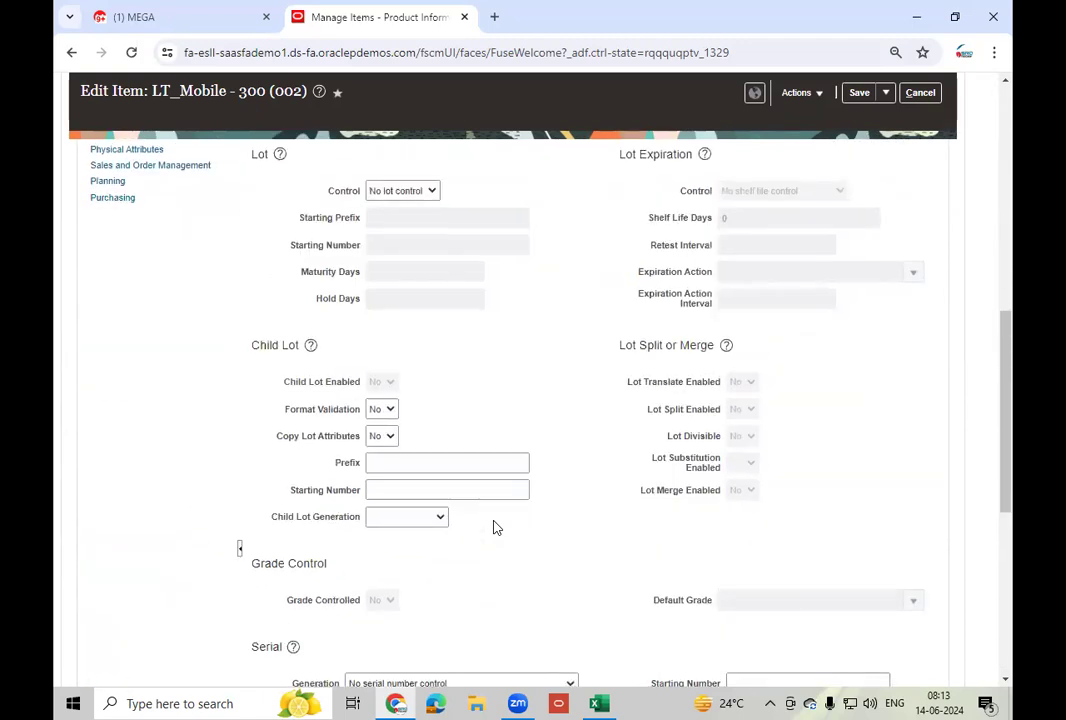
{"action": "scroll", "coordinate": [493, 527], "scroll_direction": "down", "scroll_amount": 2}
{"action": "scroll", "coordinate": [493, 527], "scroll_direction": "down", "scroll_amount": 1}
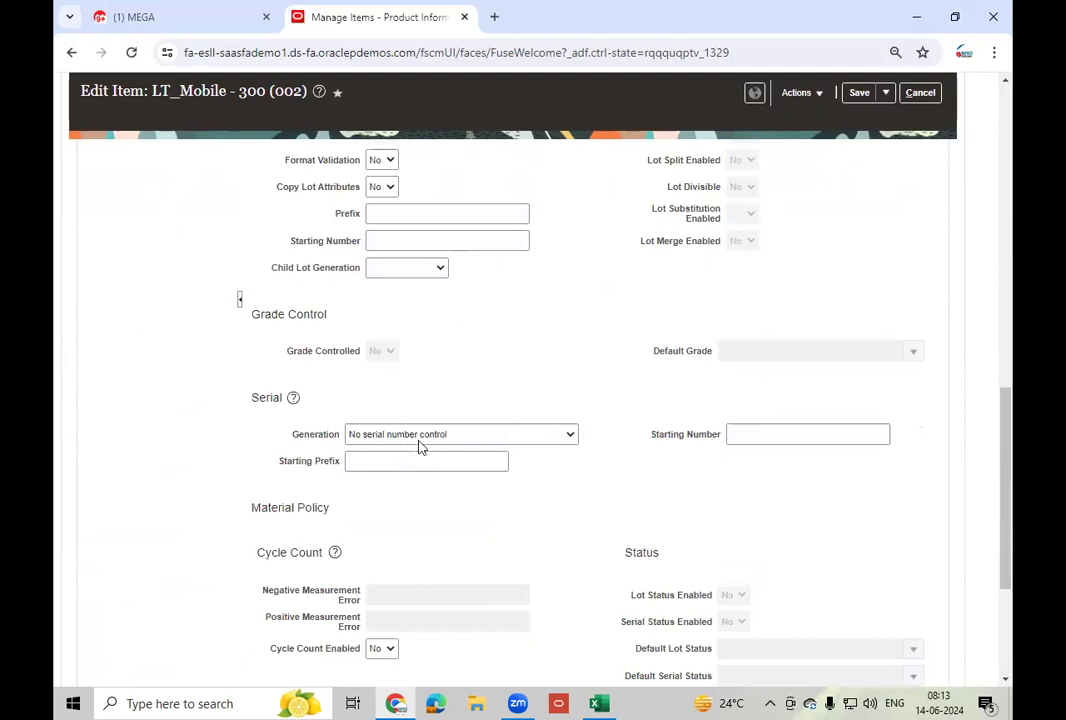
- Set Serial Generation to Dynamic entry at inventory receipt and Save and Close
{"action": "left_click", "coordinate": [433, 437]}
{"action": "left_click", "coordinate": [466, 474]}
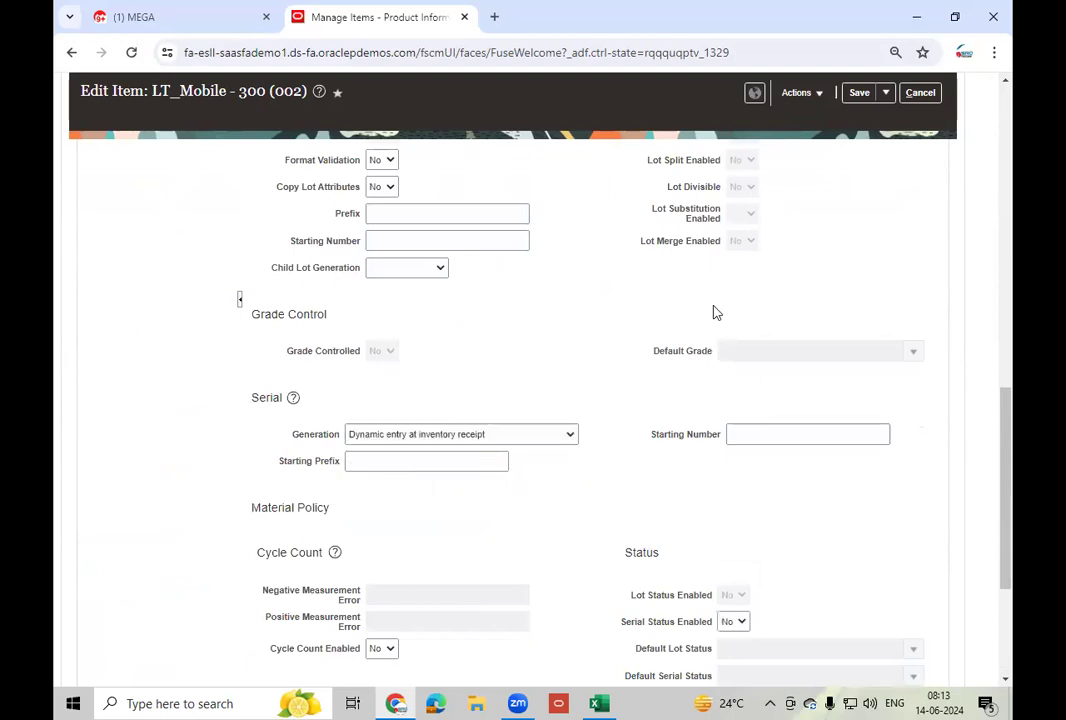
{"action": "left_click", "coordinate": [885, 96]}
{"action": "left_click", "coordinate": [885, 117]}
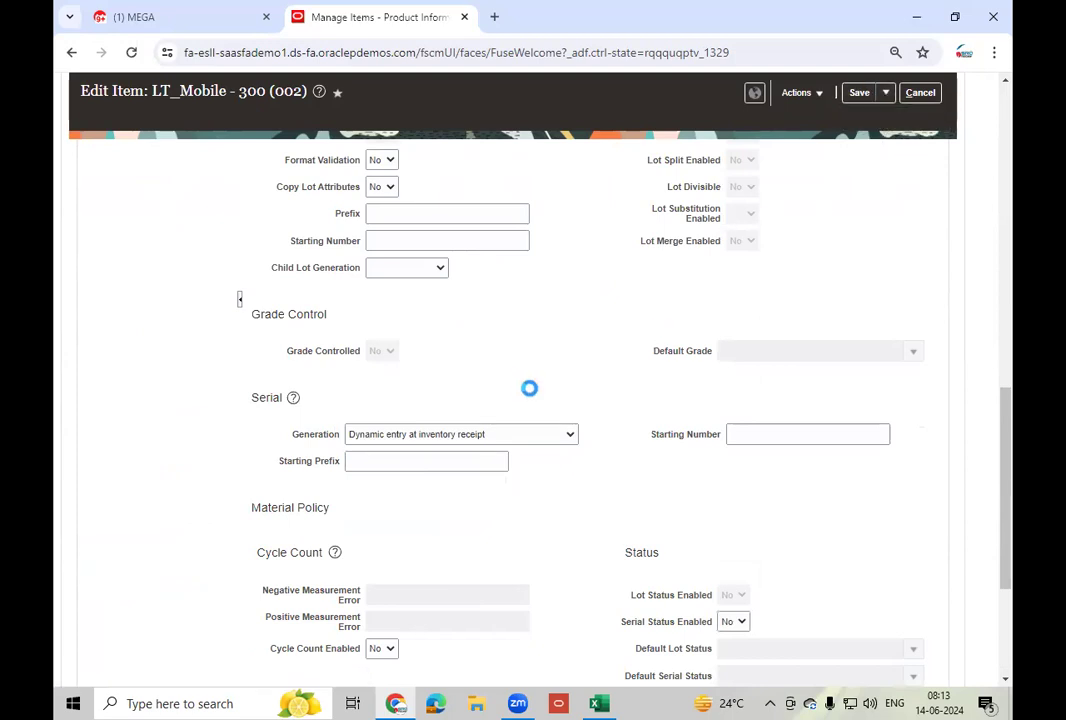
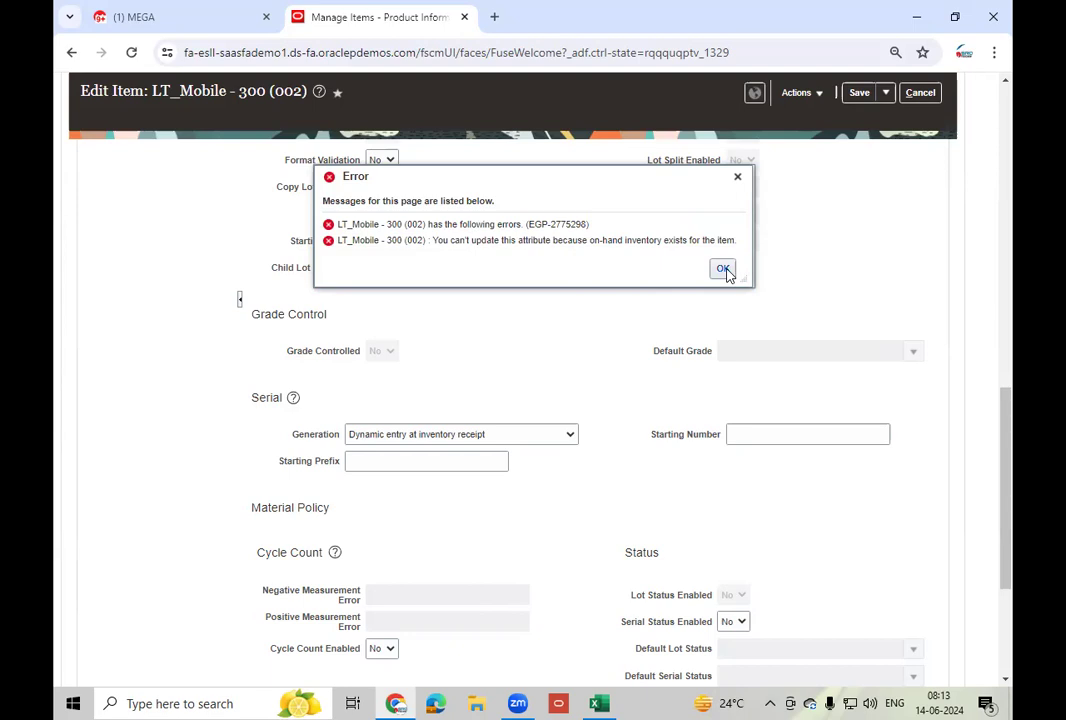
- Dismiss the on-hand inventory error and discard the unsaved LT_Mobile - 300 edits
{"action": "left_click", "coordinate": [723, 270]}
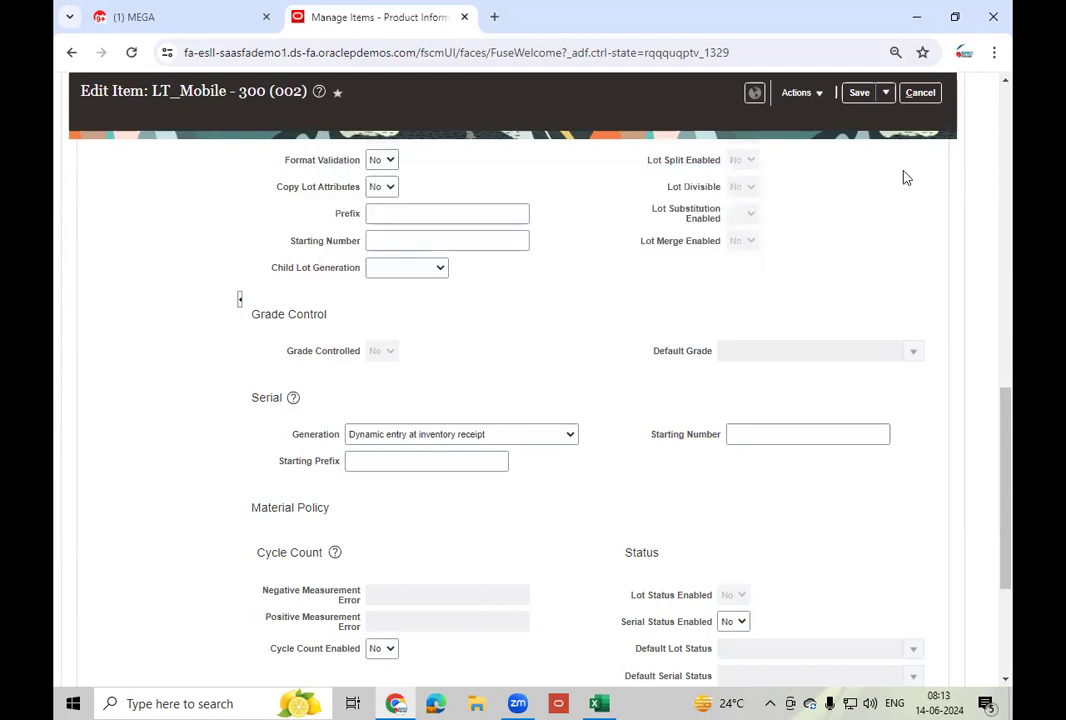
{"action": "left_click", "coordinate": [924, 96]}
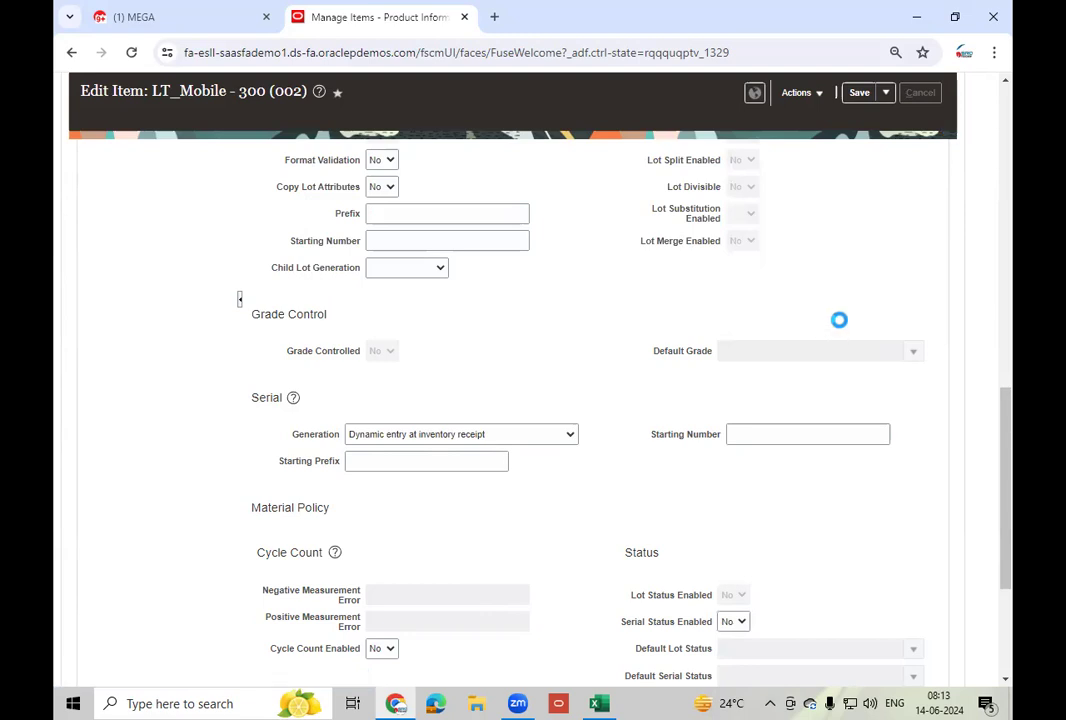
{"action": "left_click", "coordinate": [919, 171]}
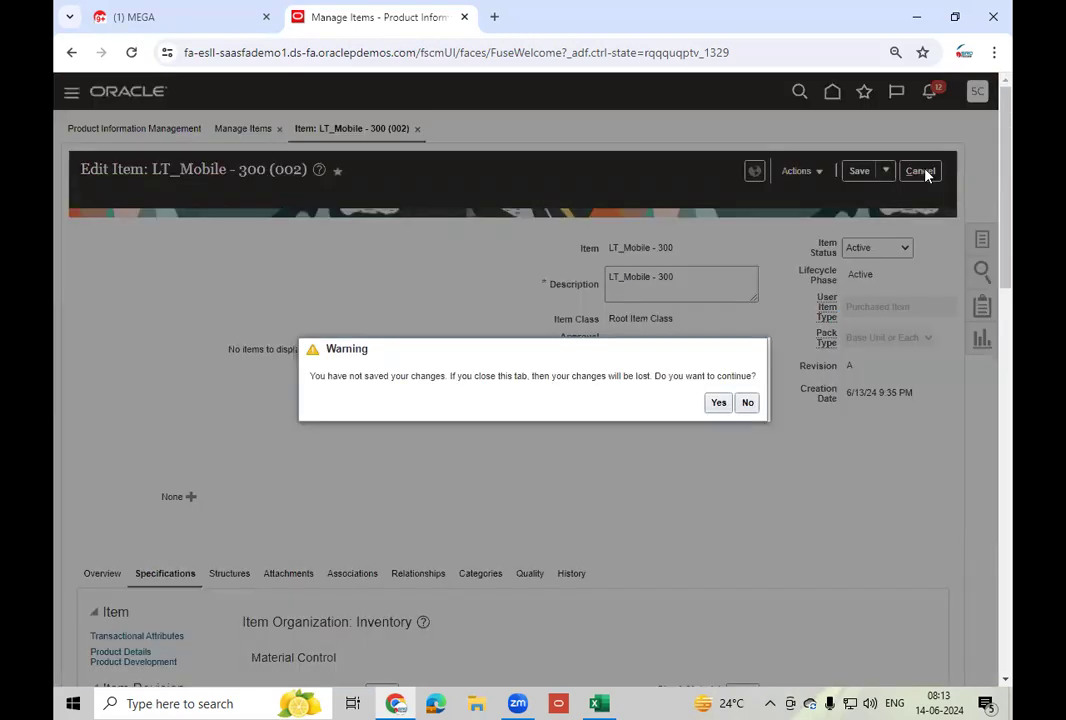
{"action": "left_click", "coordinate": [719, 403]}
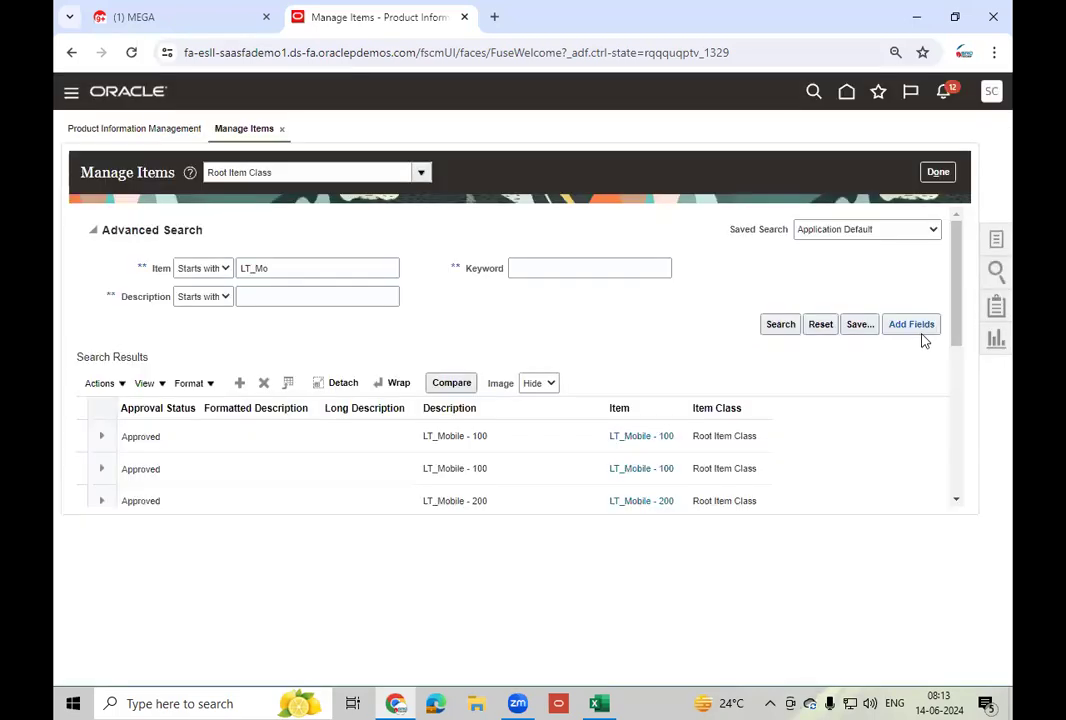
- From Home, go to Supply Chain Execution > Inventory Management
{"action": "left_click", "coordinate": [846, 92]}
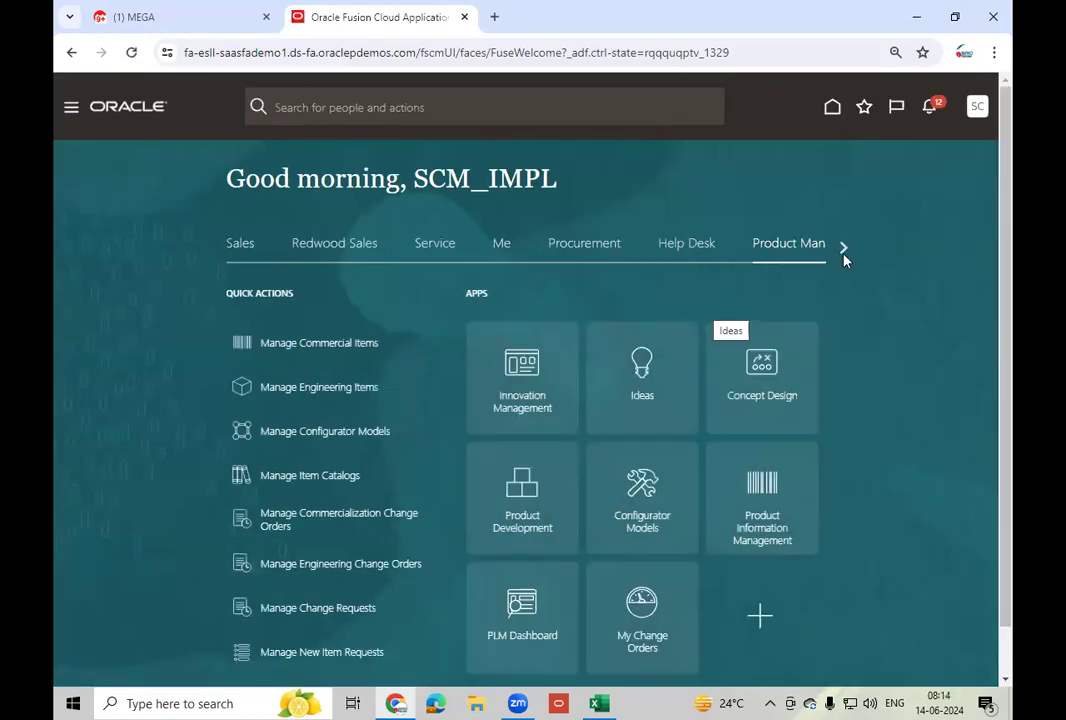
{"action": "left_click", "coordinate": [843, 250]}
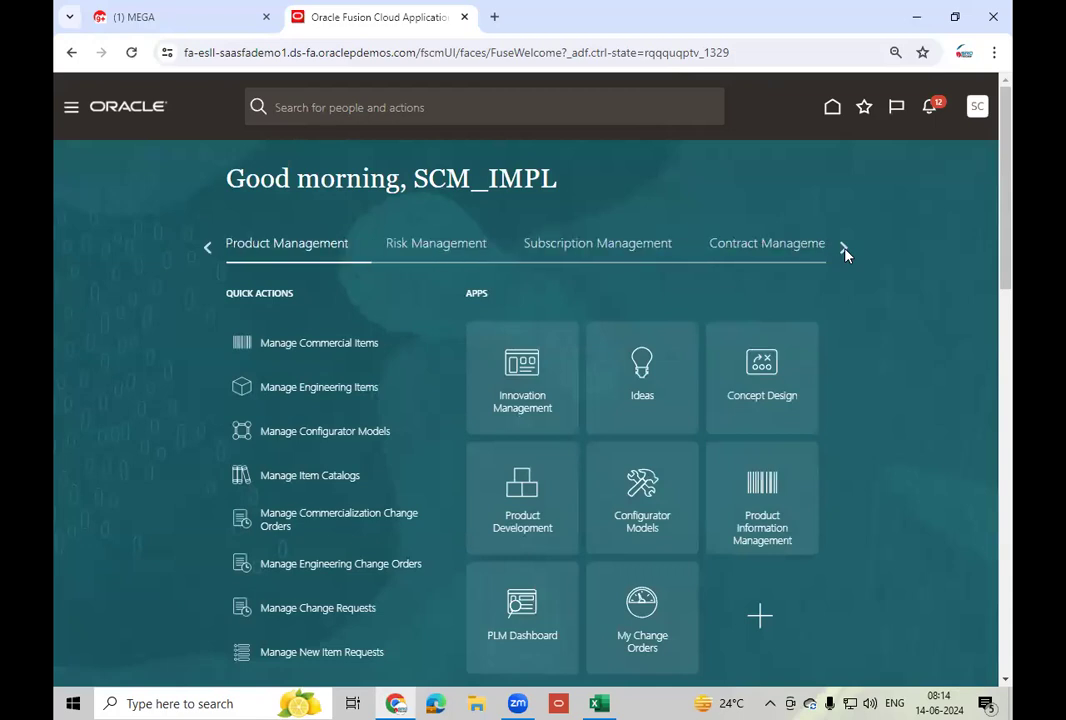
{"action": "left_click", "coordinate": [844, 250]}
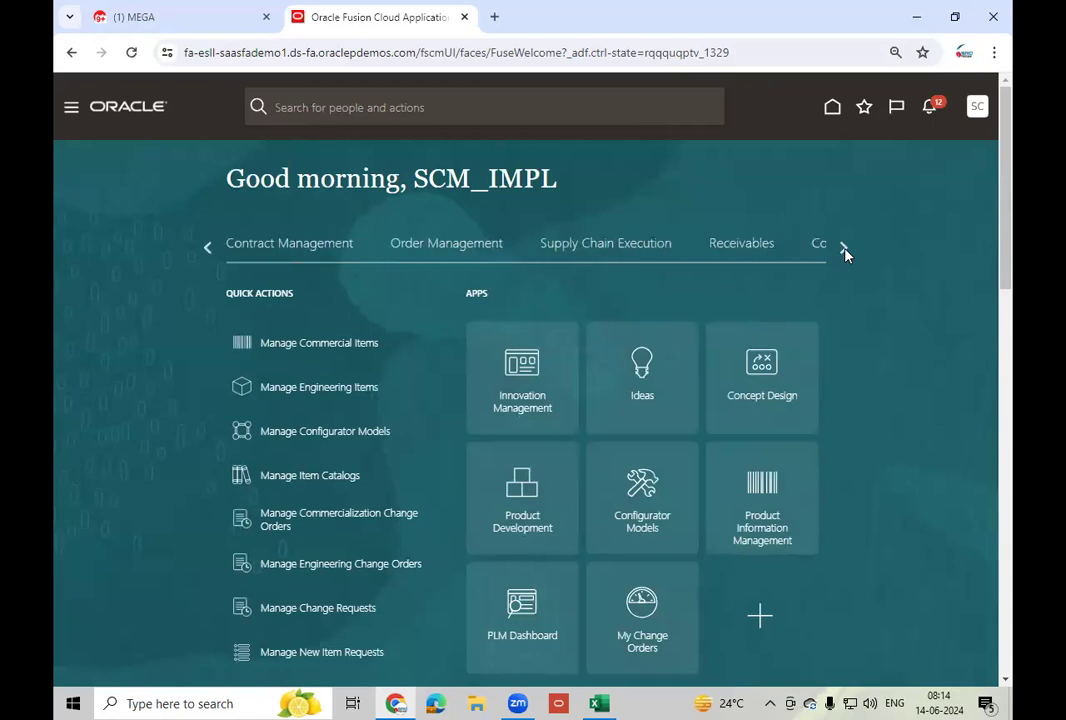
{"action": "left_click", "coordinate": [602, 250]}
{"action": "left_click", "coordinate": [767, 533]}
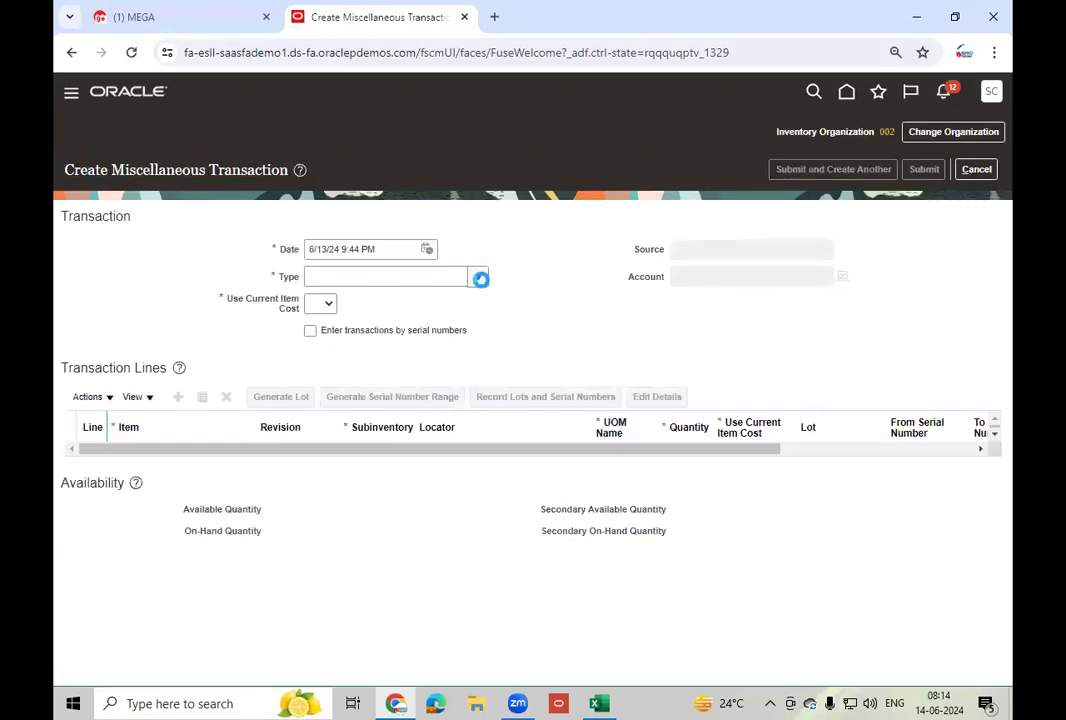
- Set type Miscellaneous issue, Use Current Item Cost Yes, and account 11104 HDFC Account
{"action": "left_click", "coordinate": [480, 279]}
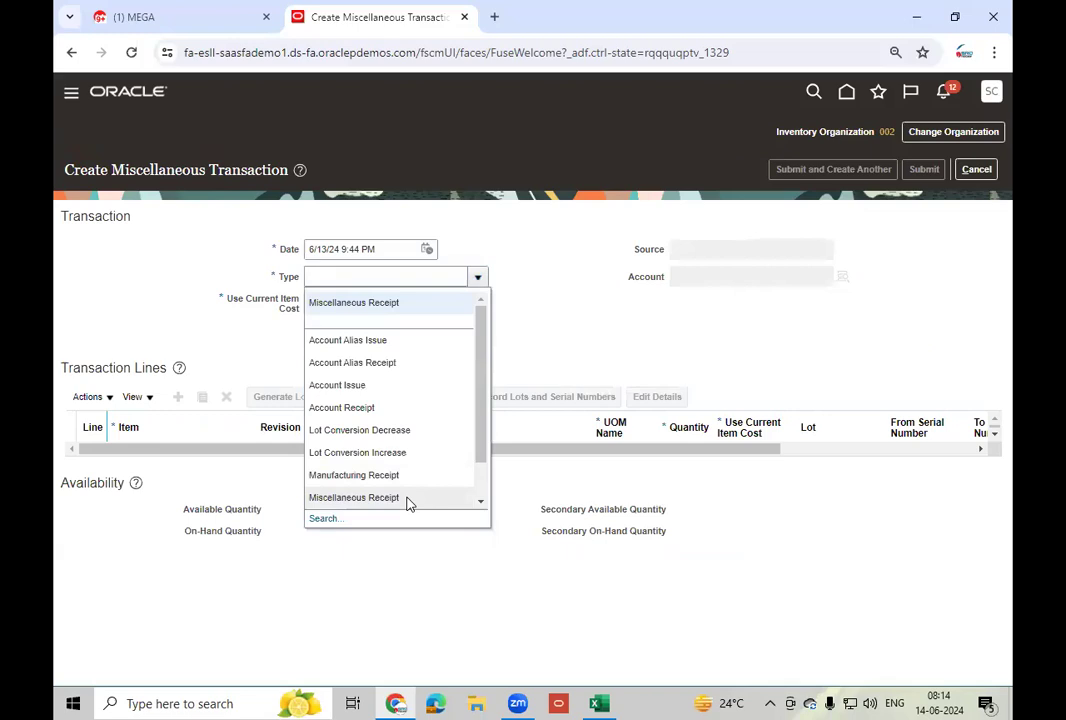
{"action": "left_click", "coordinate": [481, 502]}
{"action": "left_click", "coordinate": [409, 488]}
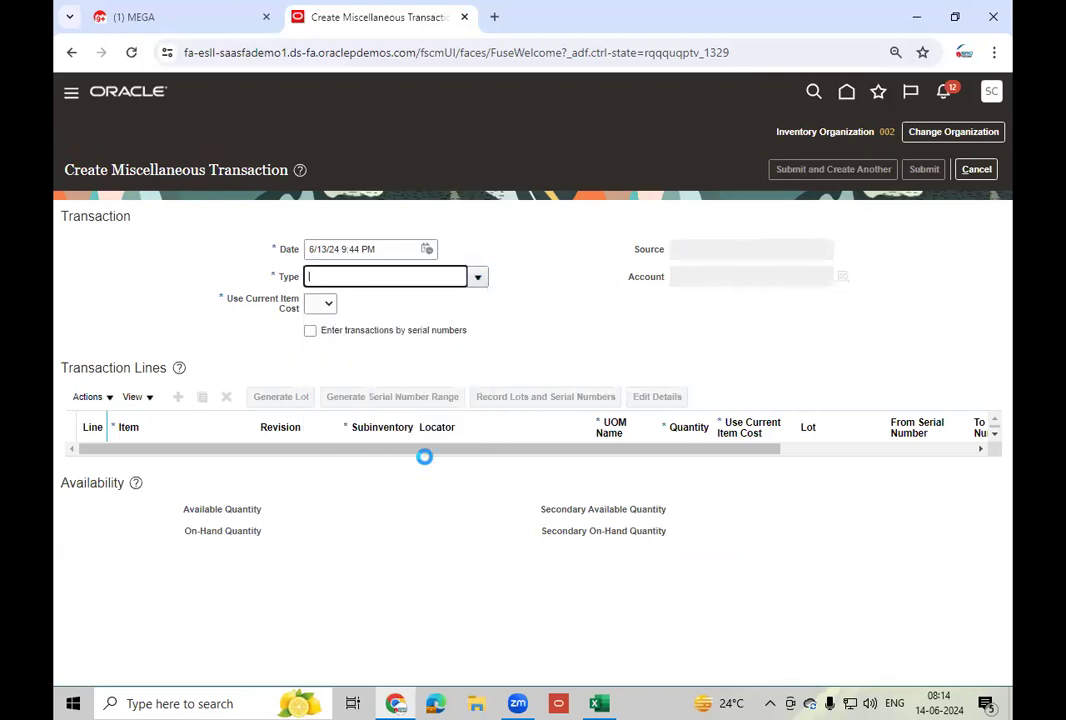
{"action": "left_click", "coordinate": [325, 304]}
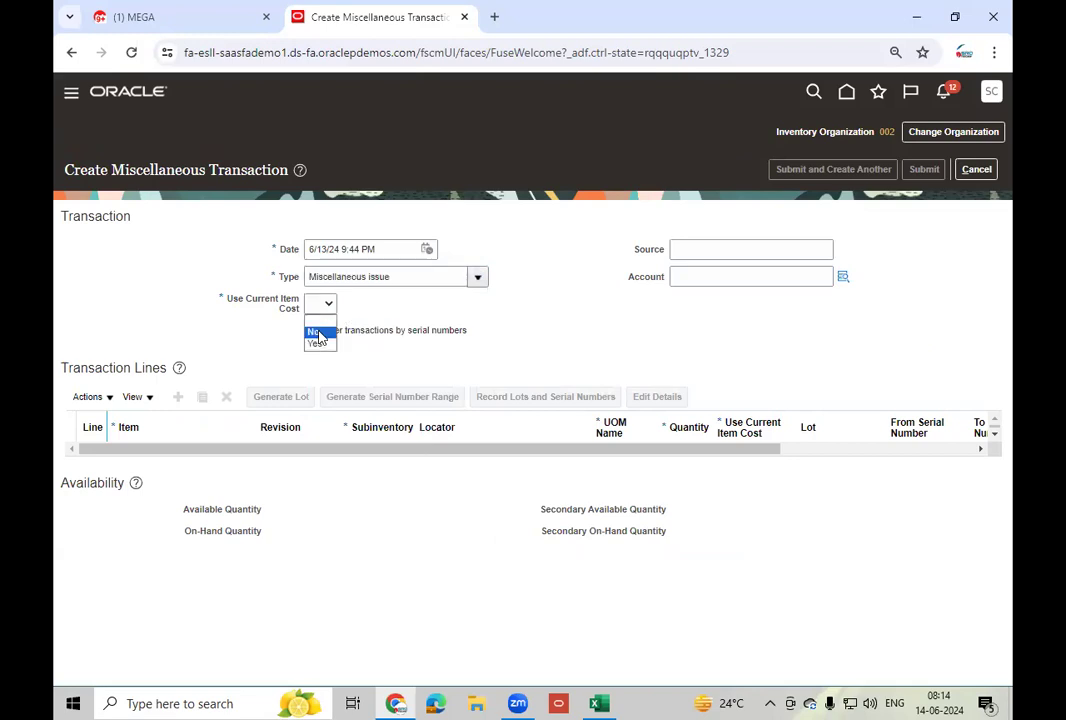
{"action": "left_click", "coordinate": [312, 345]}
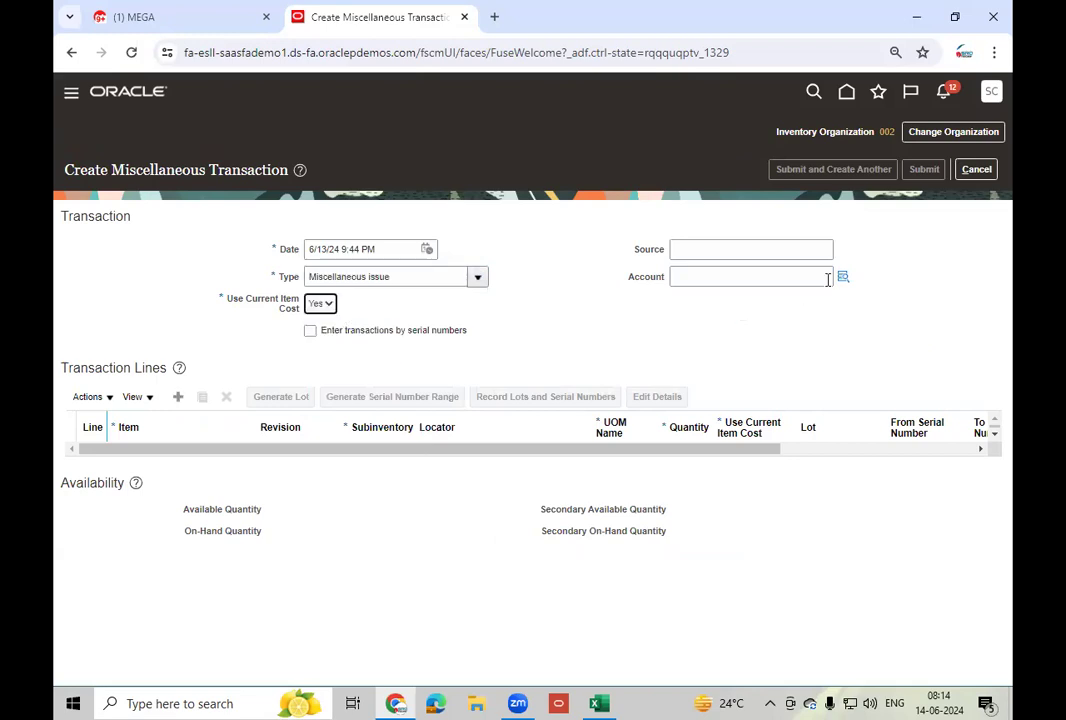
{"action": "left_click", "coordinate": [843, 277]}
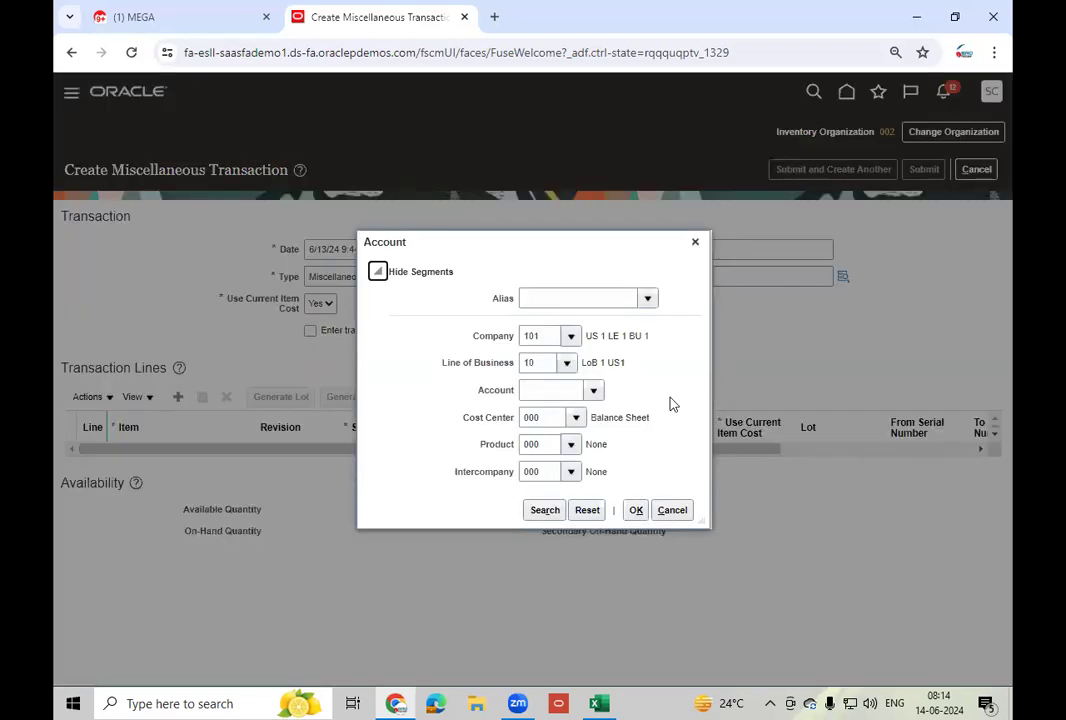
{"action": "left_click", "coordinate": [594, 390]}
{"action": "left_click", "coordinate": [615, 417]}
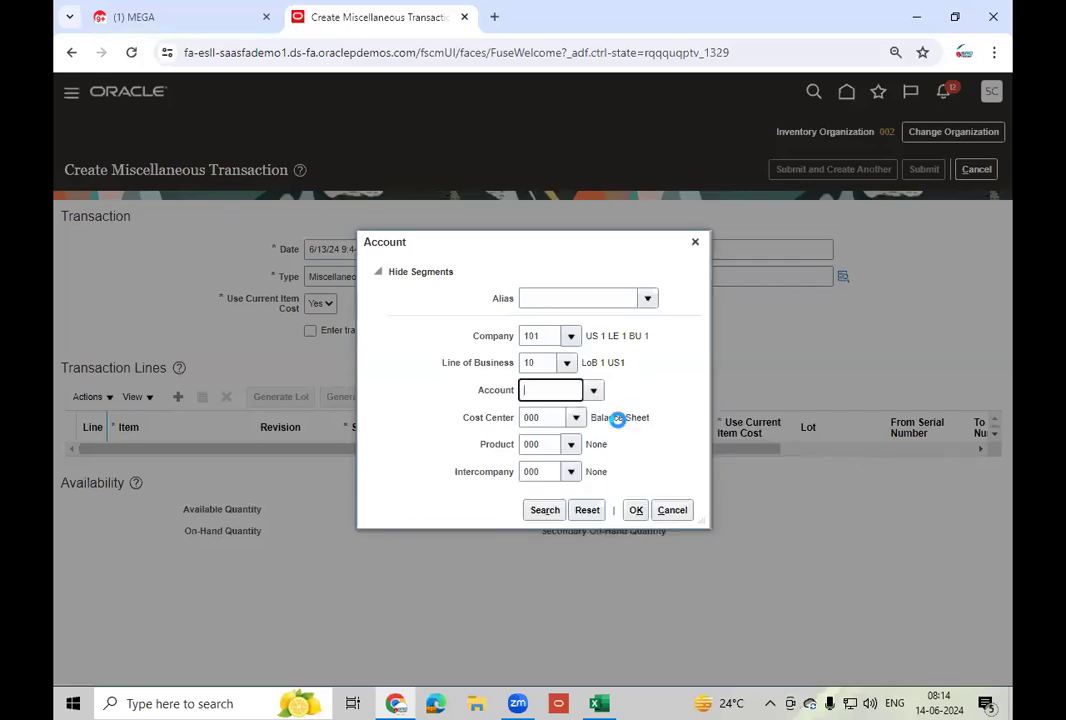
{"action": "left_click", "coordinate": [637, 510]}
- Add a line issuing 5 Ea of LT_Mobile - 300 and submit the transaction
{"action": "left_click", "coordinate": [177, 397]}
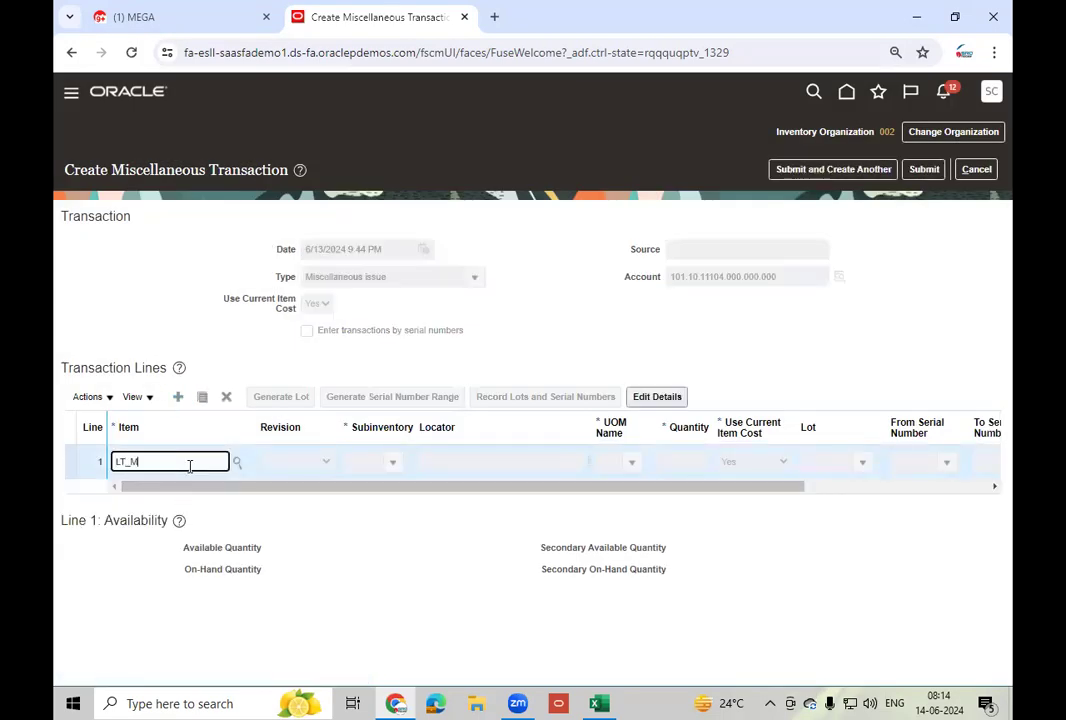
{"action": "left_click", "coordinate": [440, 563]}
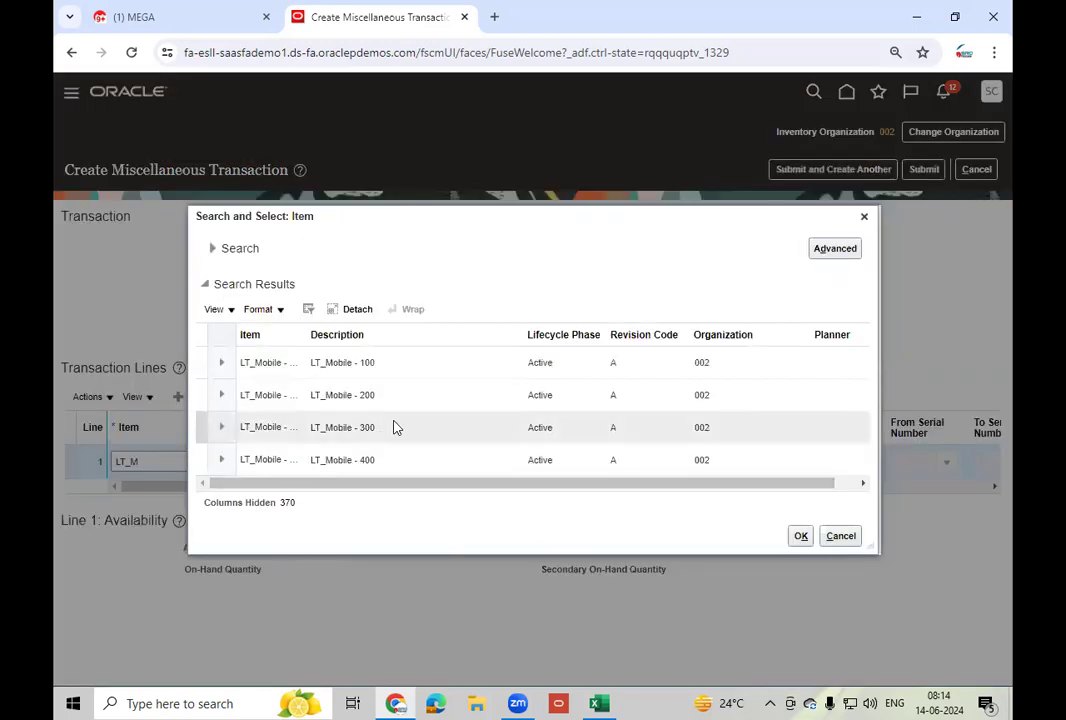
{"action": "left_click", "coordinate": [395, 428]}
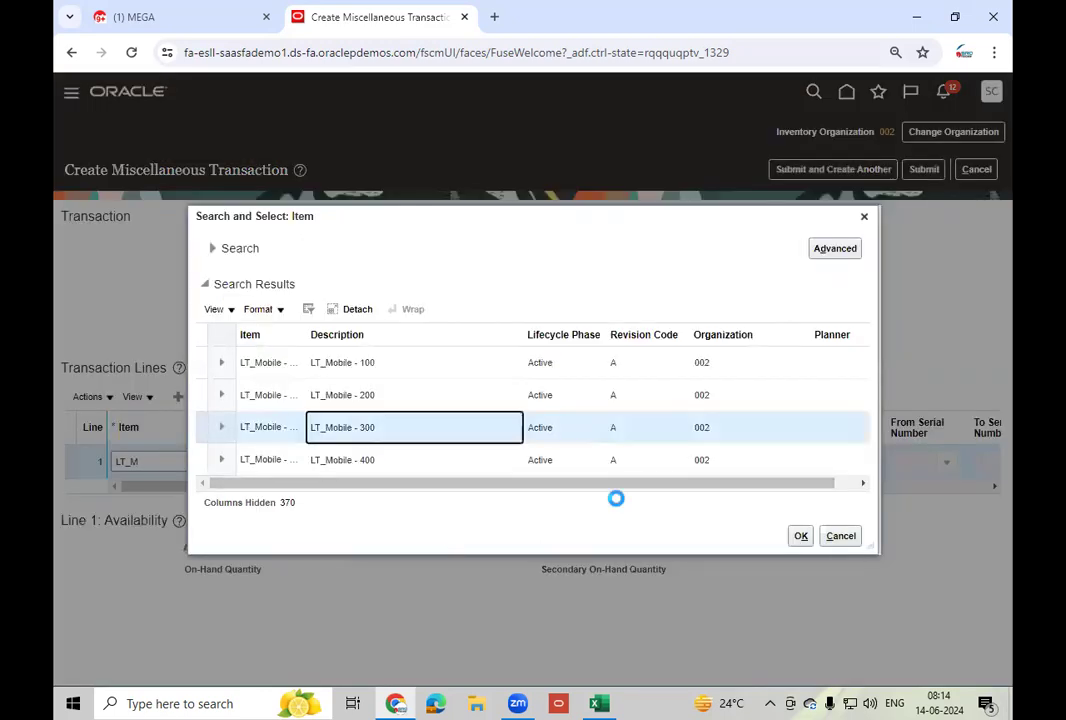
{"action": "left_click", "coordinate": [800, 536]}
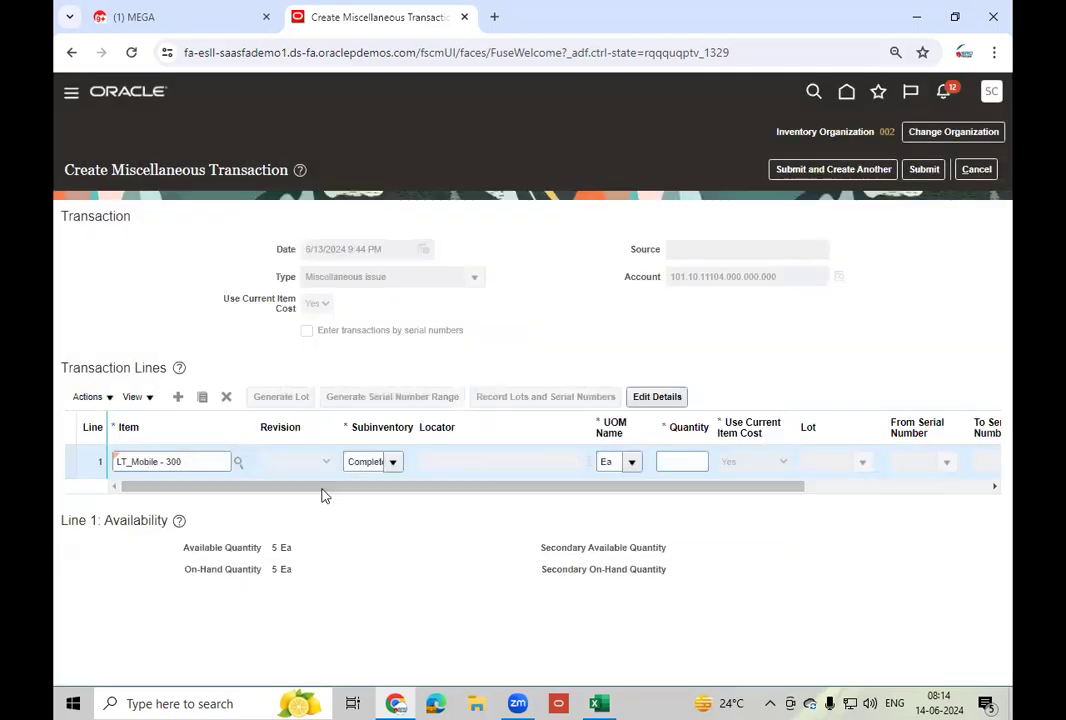
{"action": "left_click", "coordinate": [688, 461]}
{"action": "type", "text": "5"}
{"action": "key", "text": "Tab"}
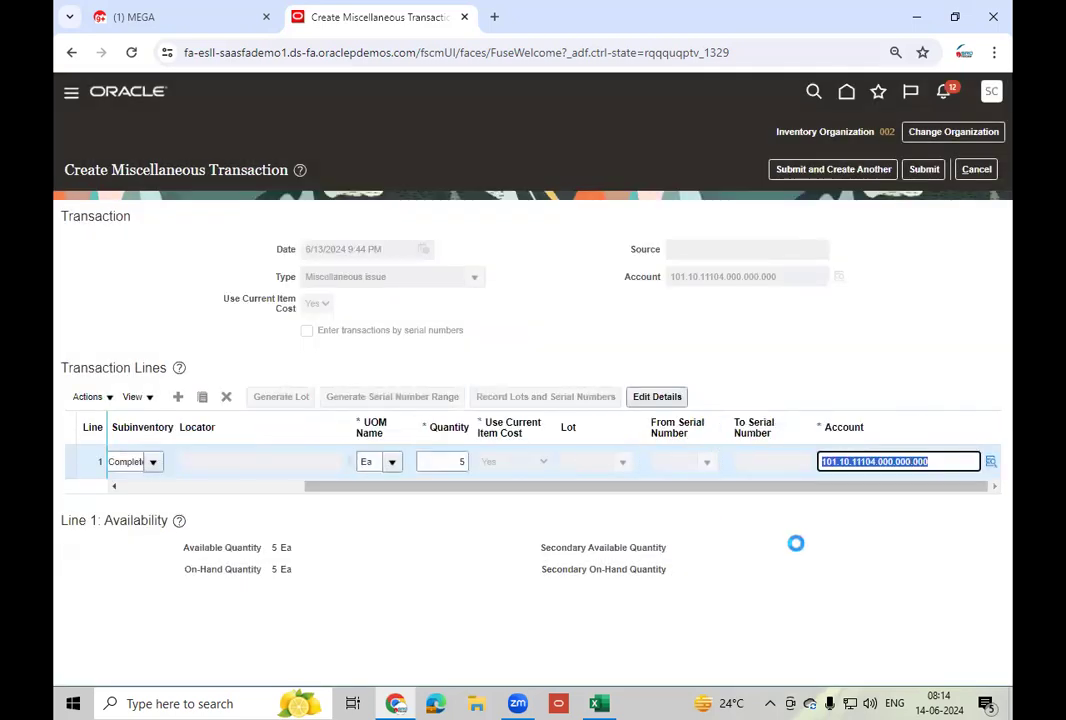
{"action": "left_click", "coordinate": [924, 170]}
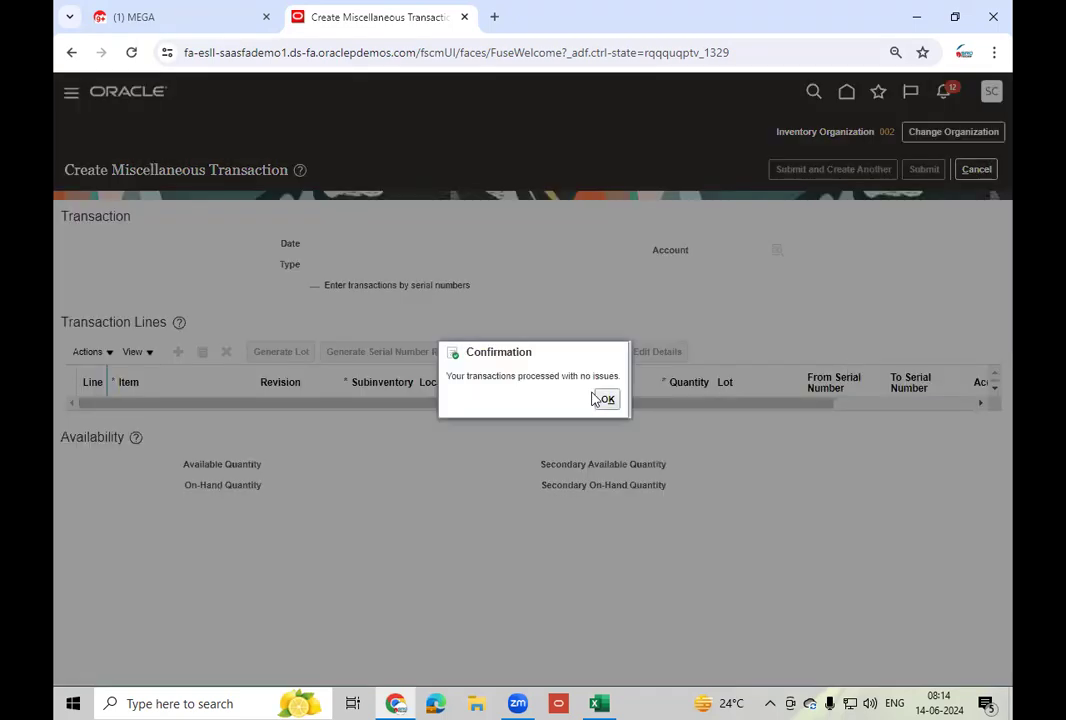
{"action": "left_click", "coordinate": [604, 399]}
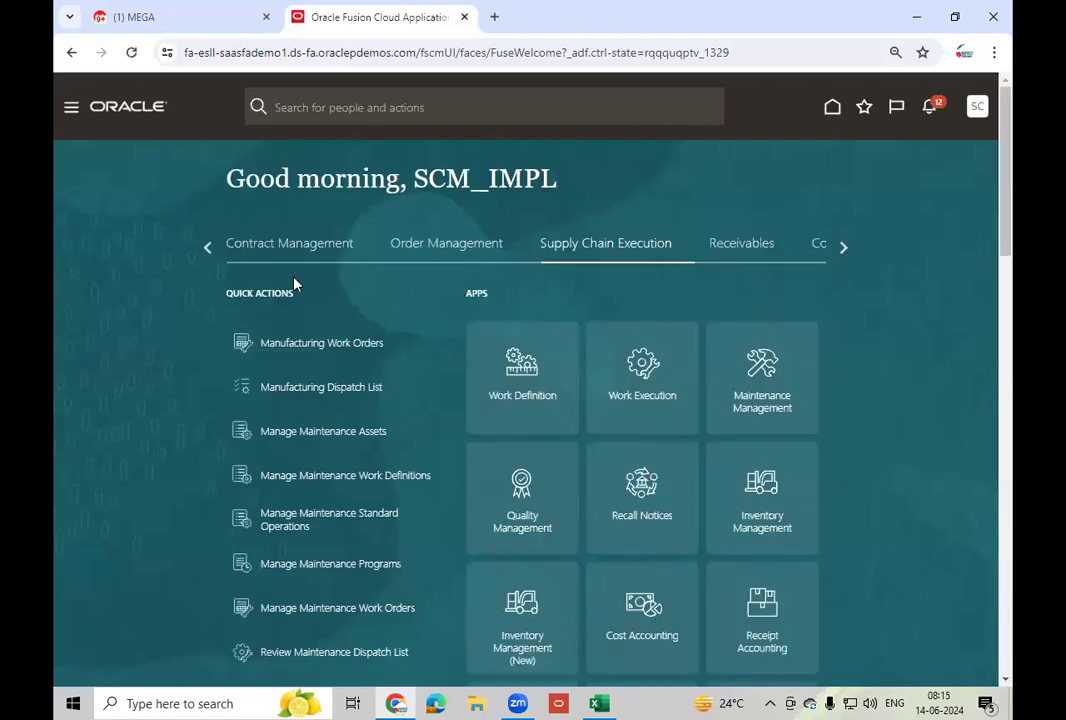
- Open Manage Items via Product Management > Product Information Management and edit the item criterion
{"action": "left_click", "coordinate": [207, 247]}
{"action": "left_click", "coordinate": [207, 248]}
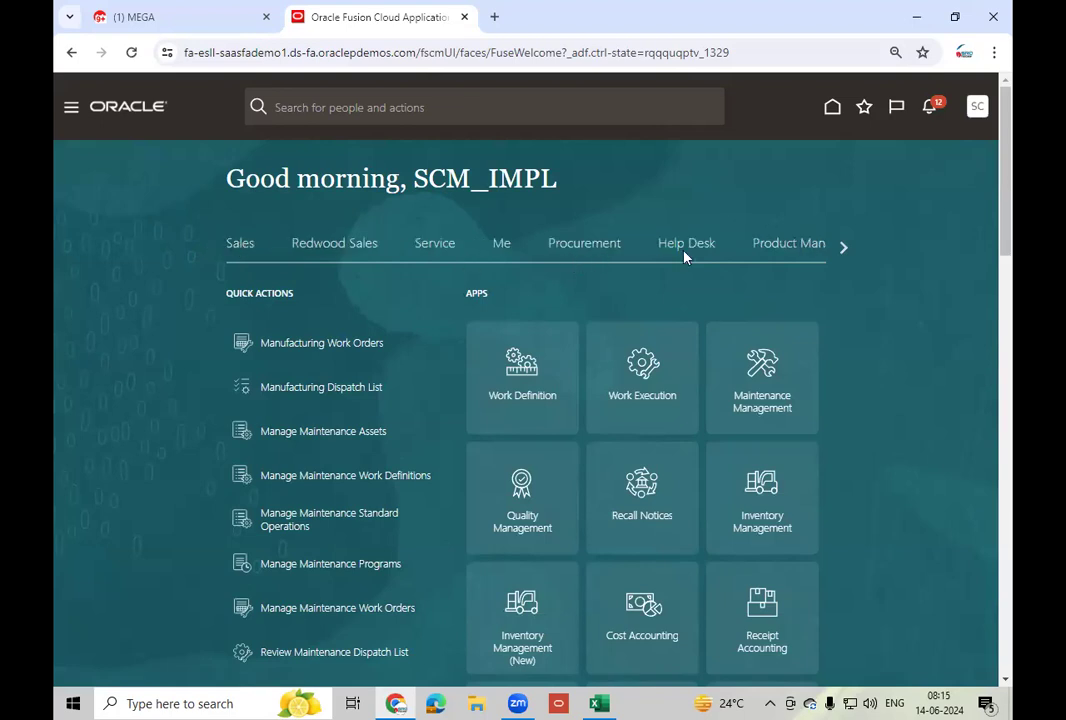
{"action": "left_click", "coordinate": [792, 247]}
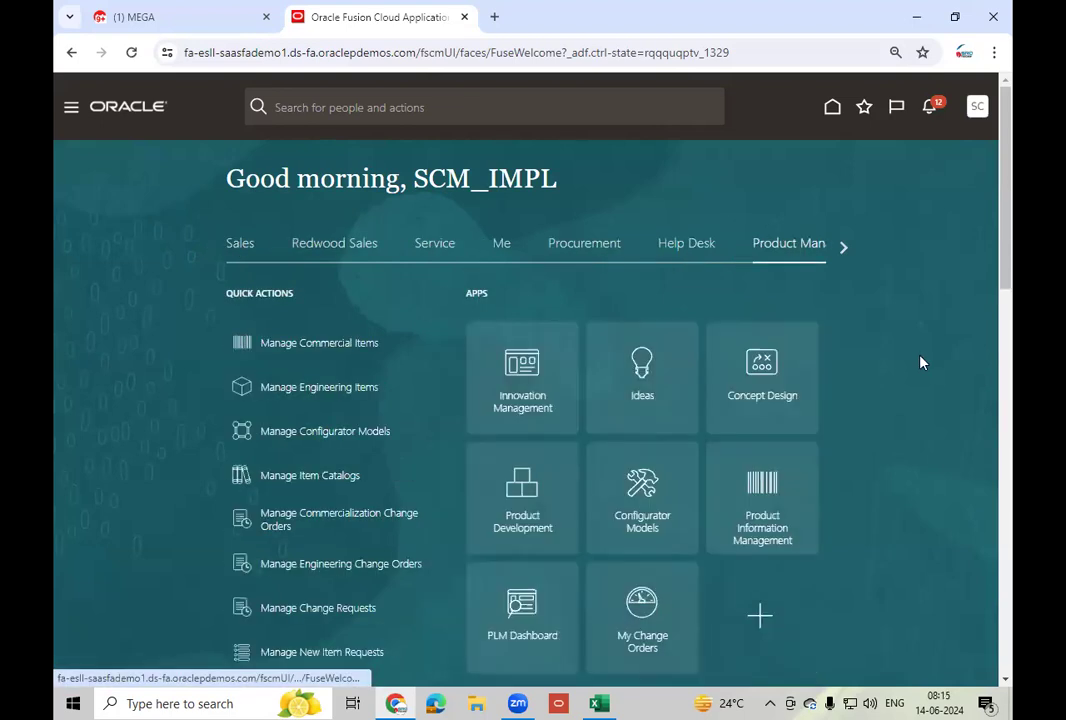
{"action": "left_click", "coordinate": [767, 527]}
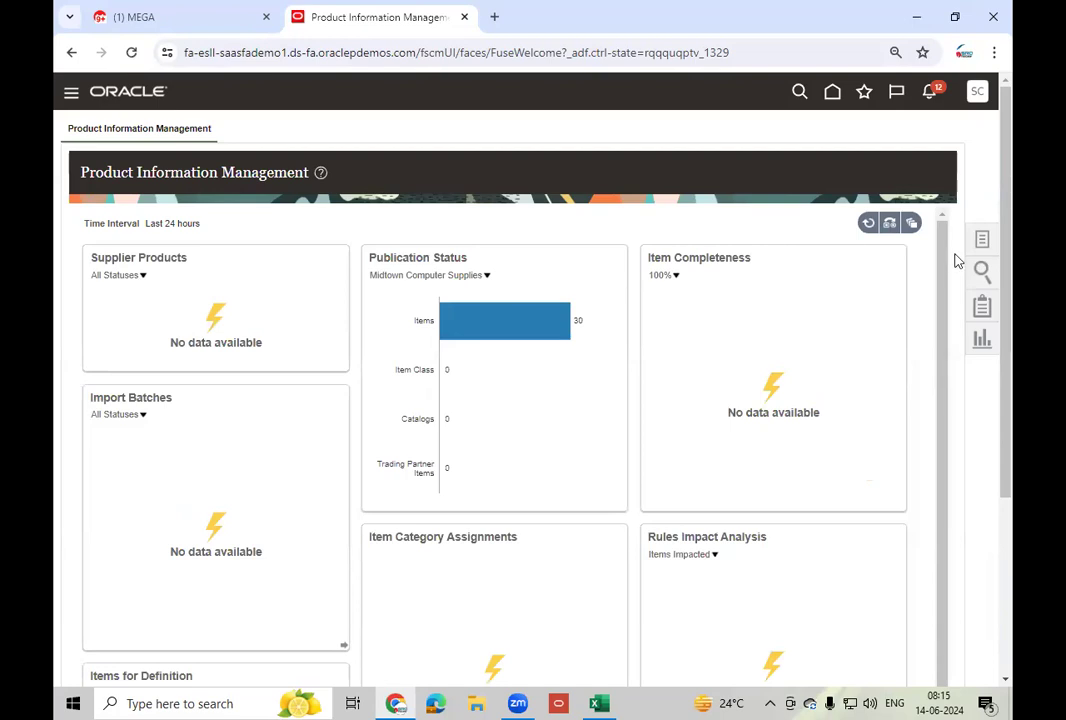
{"action": "left_click", "coordinate": [984, 240]}
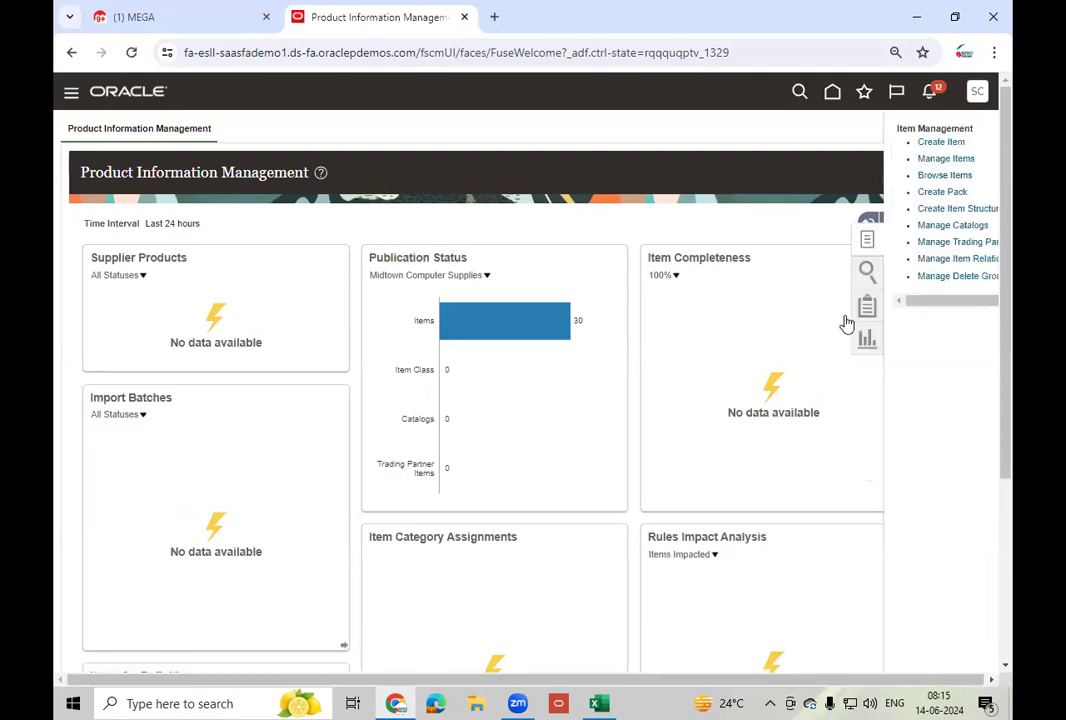
{"action": "left_click", "coordinate": [912, 160]}
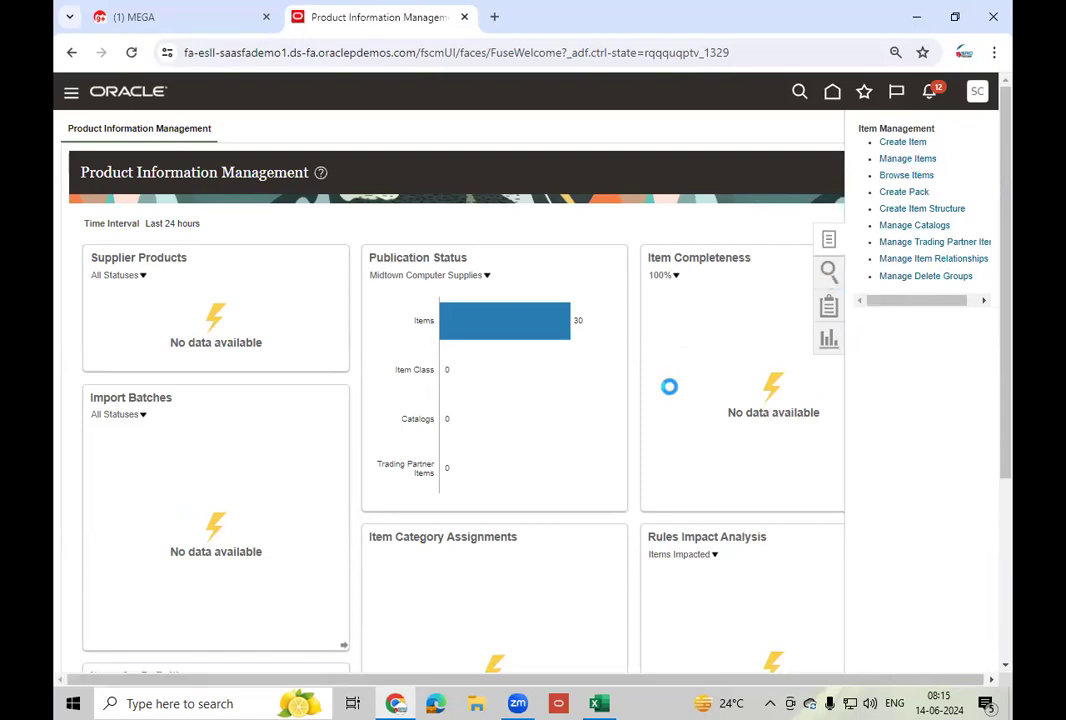
{"action": "left_click", "coordinate": [326, 264]}
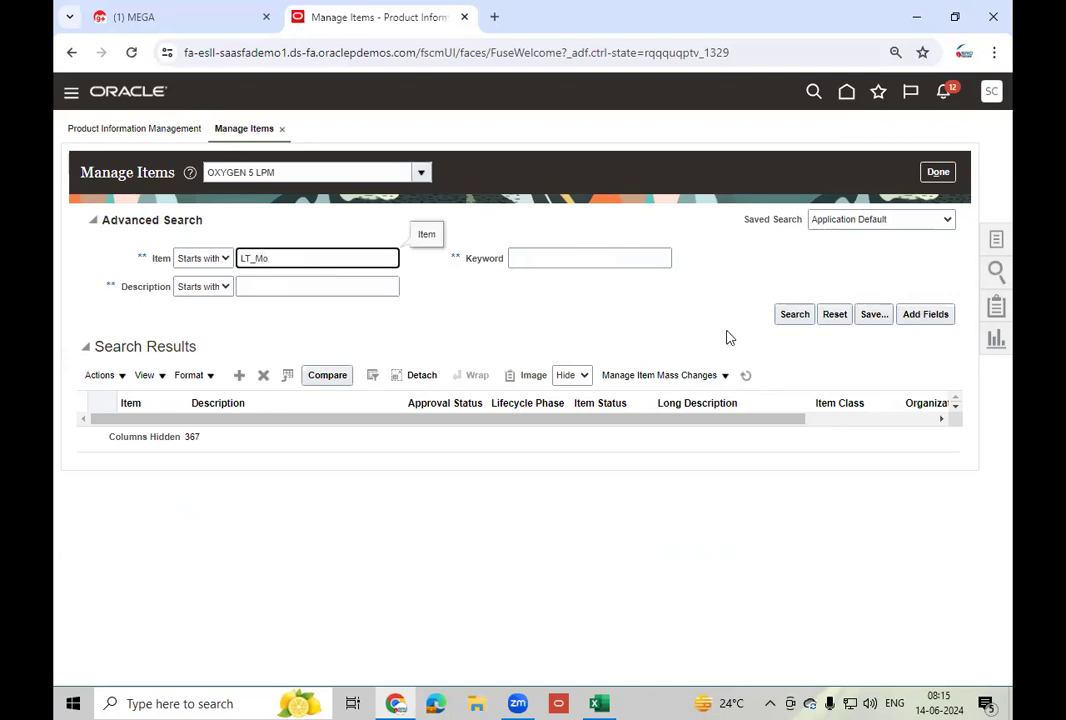
- Search Root Item Class for items starting LT_Mo and open LT_Mobile - 300
{"action": "left_click", "coordinate": [797, 315]}
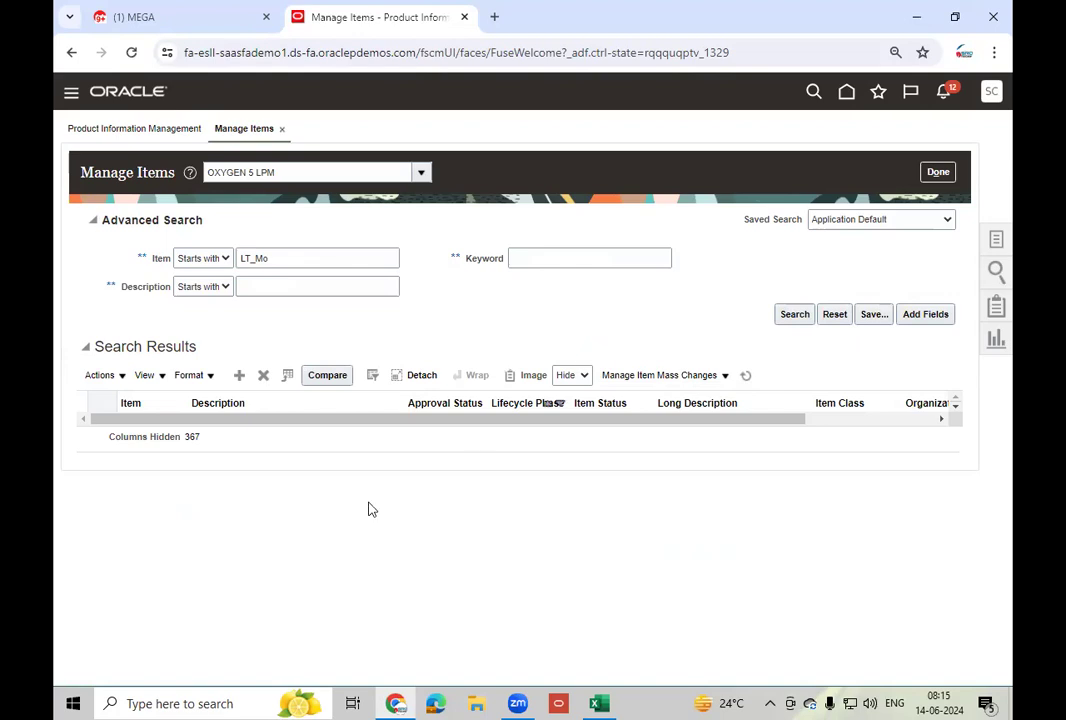
{"action": "left_click", "coordinate": [795, 315]}
{"action": "left_click", "coordinate": [303, 171]}
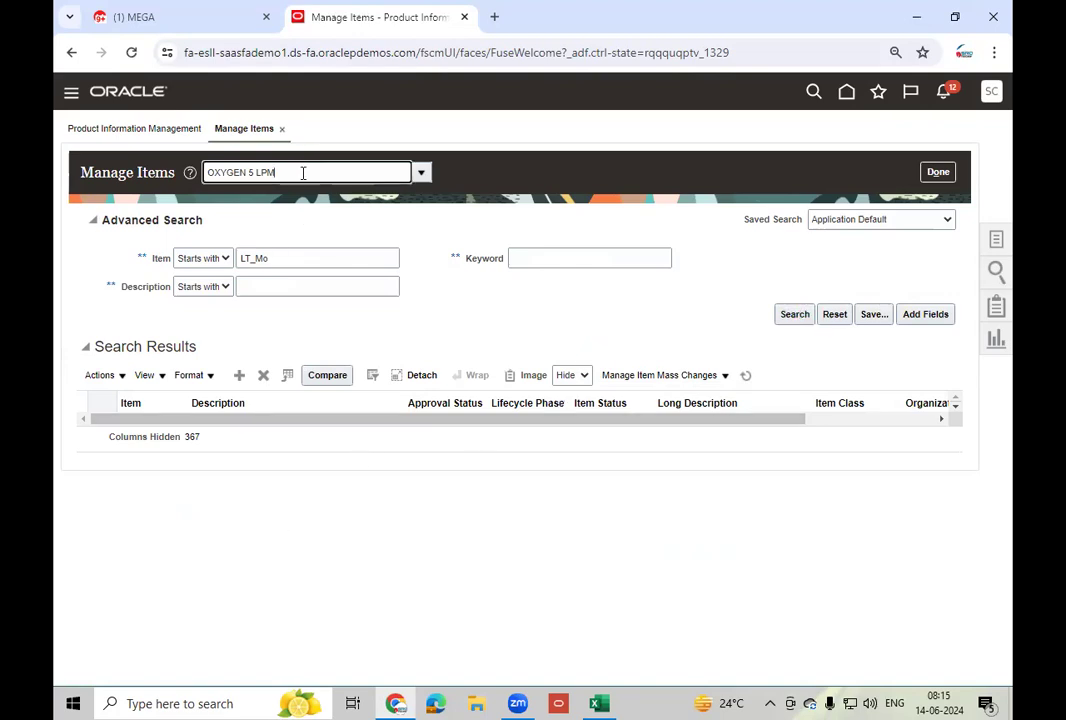
{"action": "key", "text": "BackSpace"}
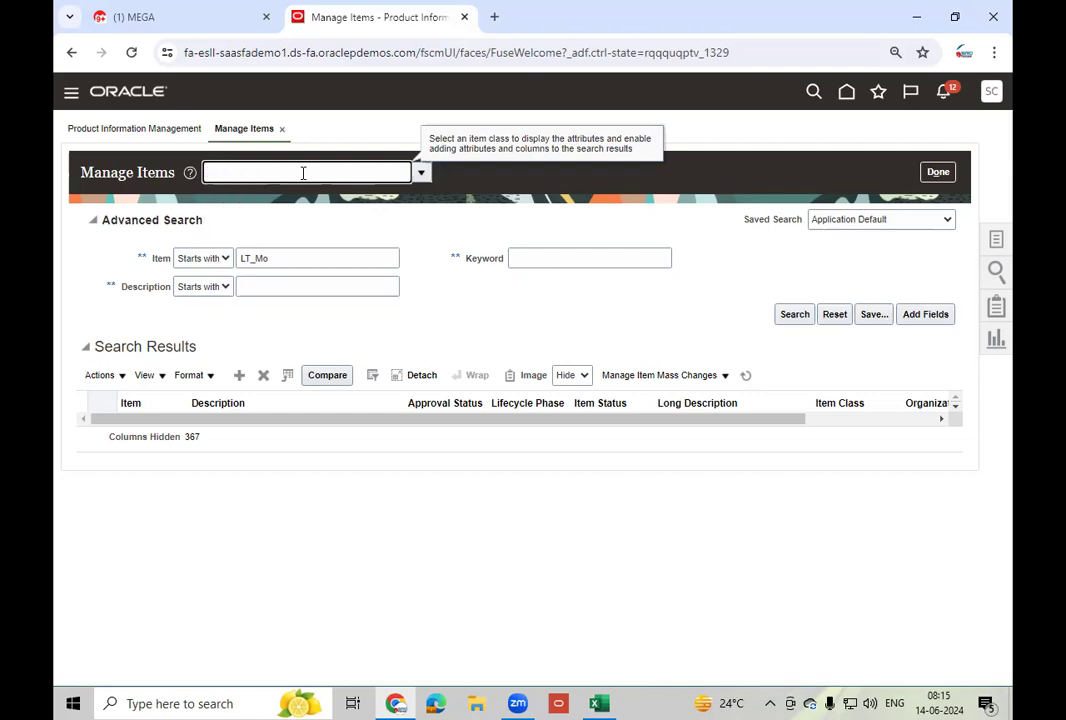
{"action": "type", "text": "Root"}
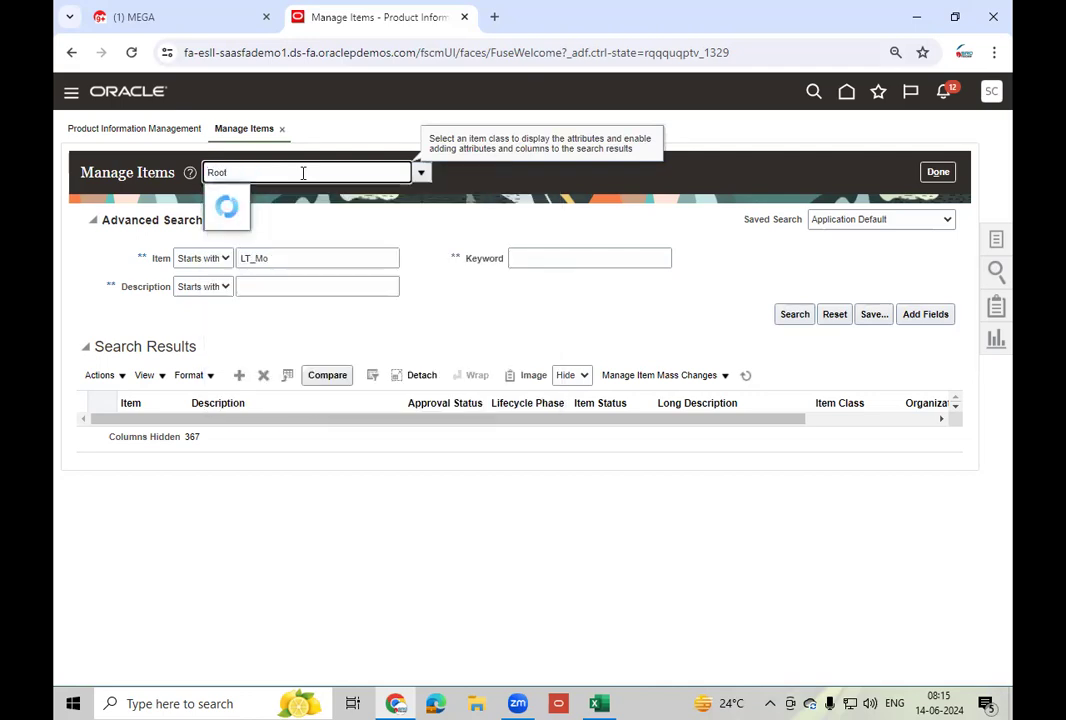
{"action": "left_click", "coordinate": [275, 197]}
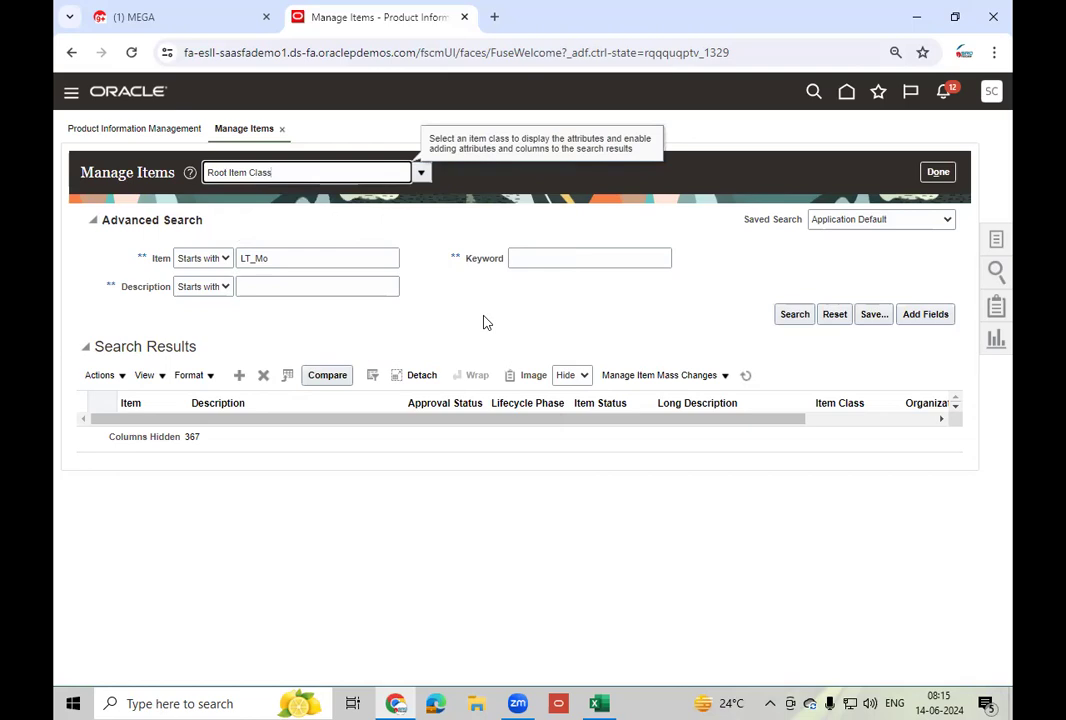
{"action": "left_click", "coordinate": [307, 257]}
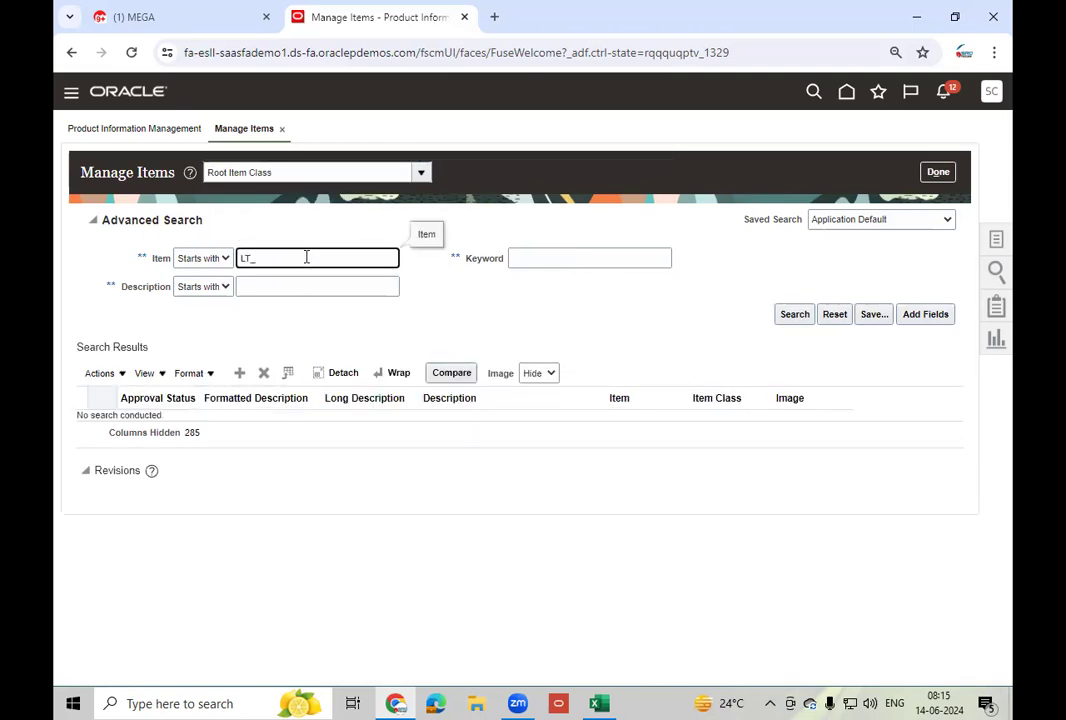
{"action": "type", "text": "LT_Mo"}
{"action": "key", "text": "Tab"}
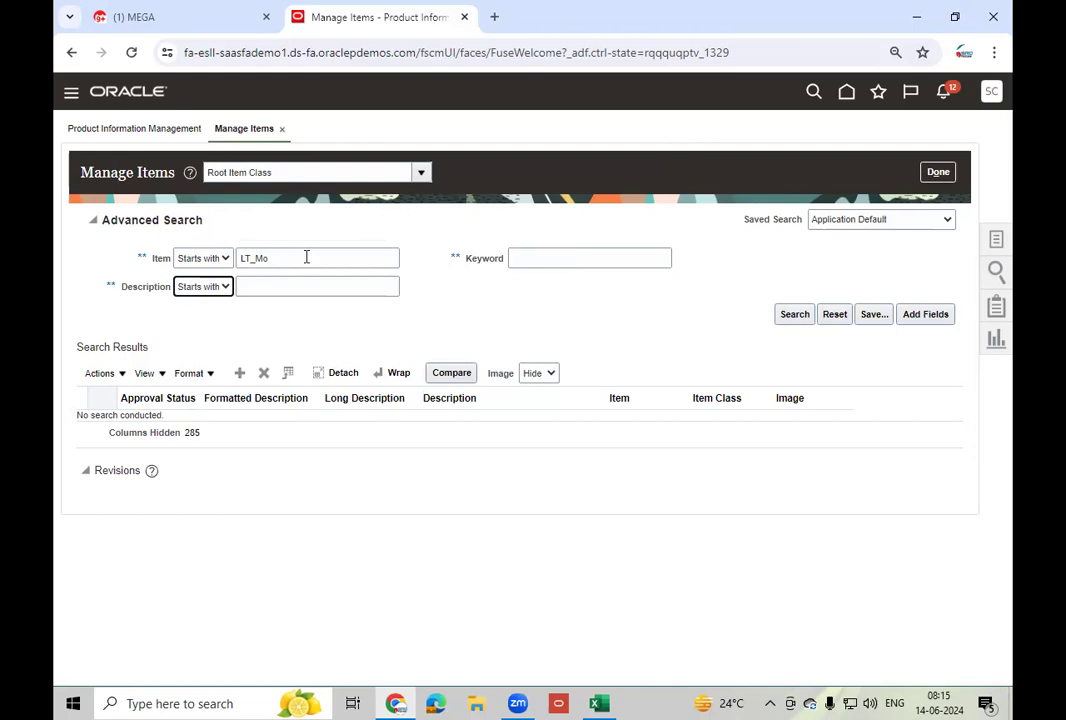
{"action": "left_click", "coordinate": [799, 318]}
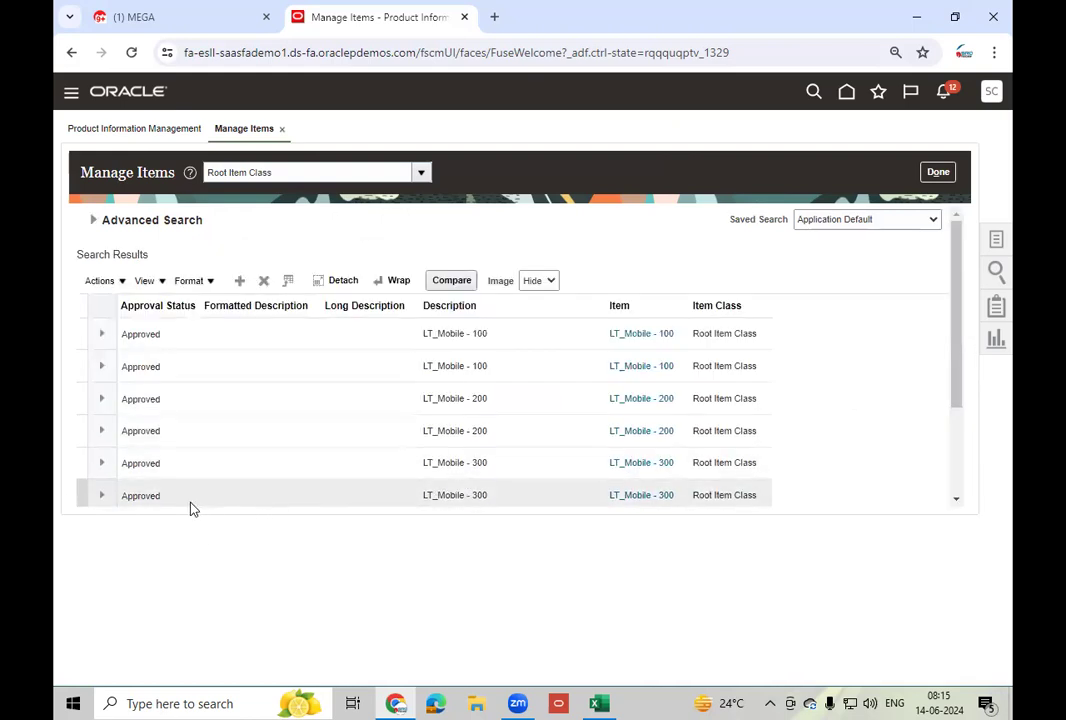
{"action": "left_click", "coordinate": [656, 496]}
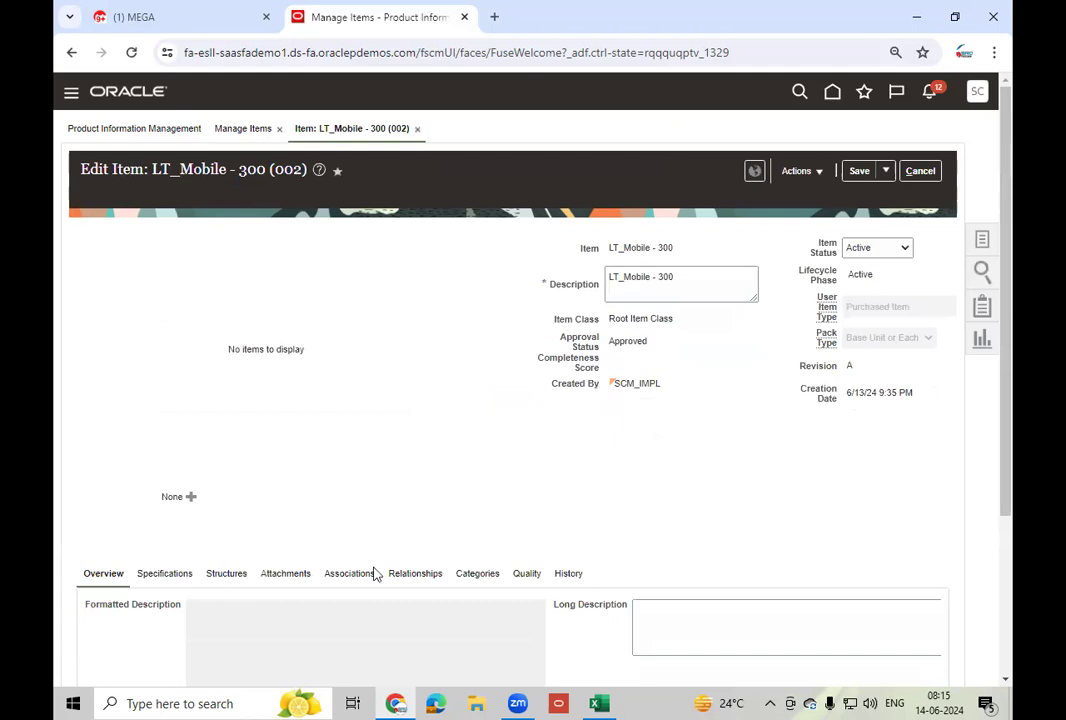
- Set LT_Mobile - 300's serial generation to Dynamic entry at inventory receipt
{"action": "left_click", "coordinate": [168, 576]}
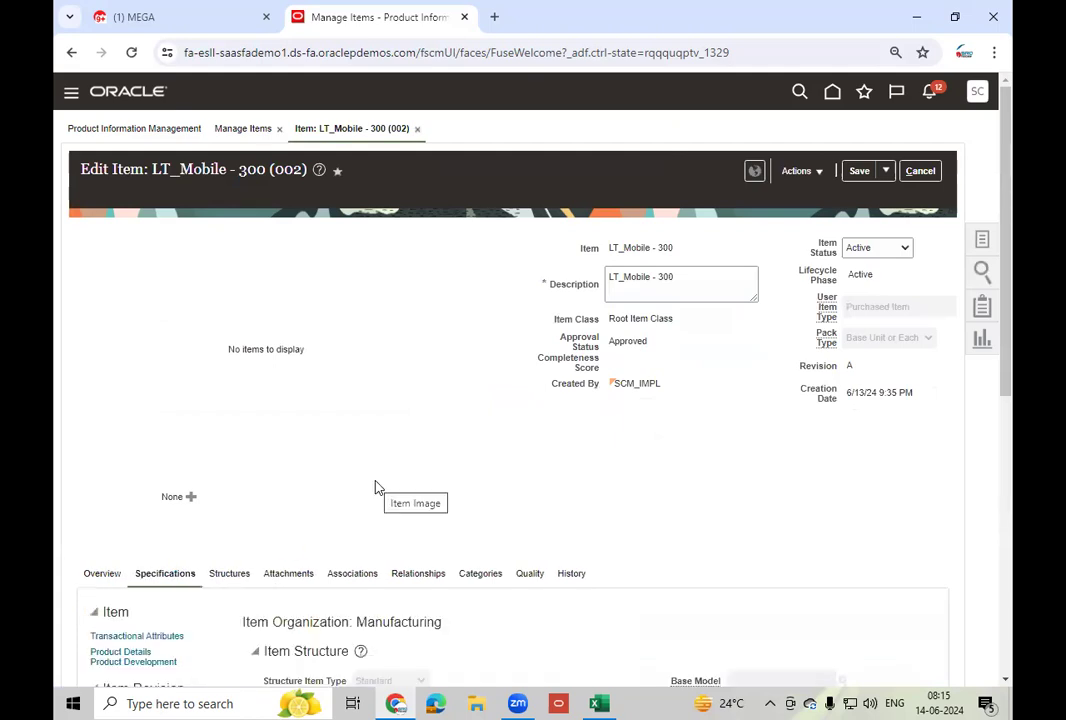
{"action": "scroll", "coordinate": [377, 487], "scroll_direction": "down", "scroll_amount": 3}
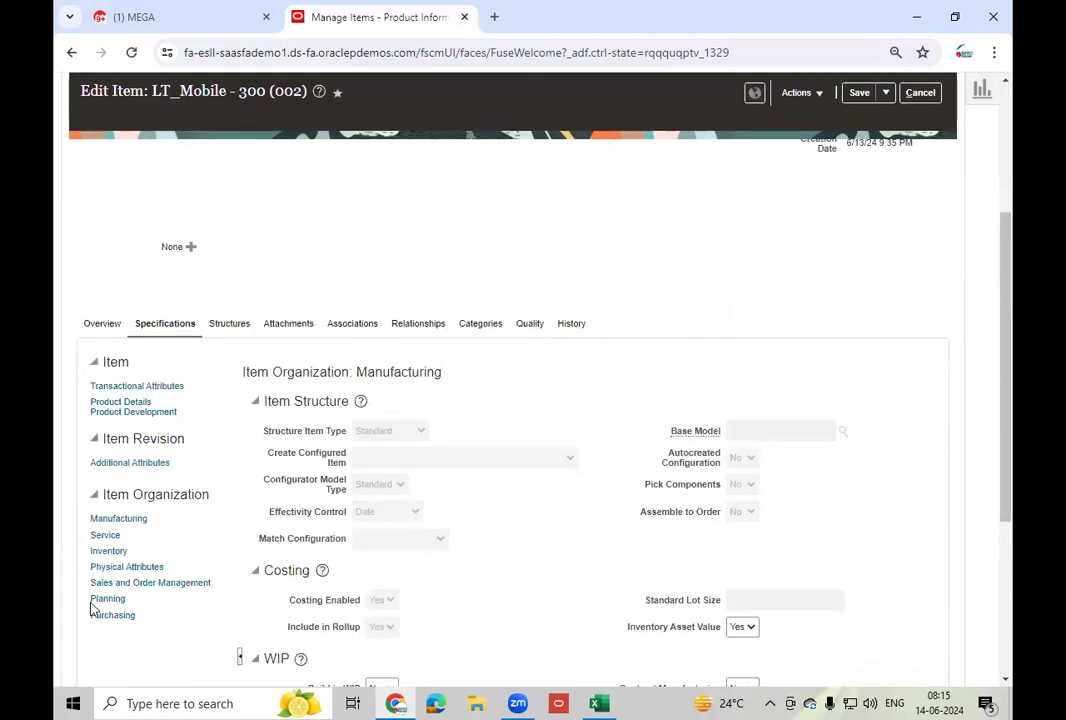
{"action": "left_click", "coordinate": [110, 550]}
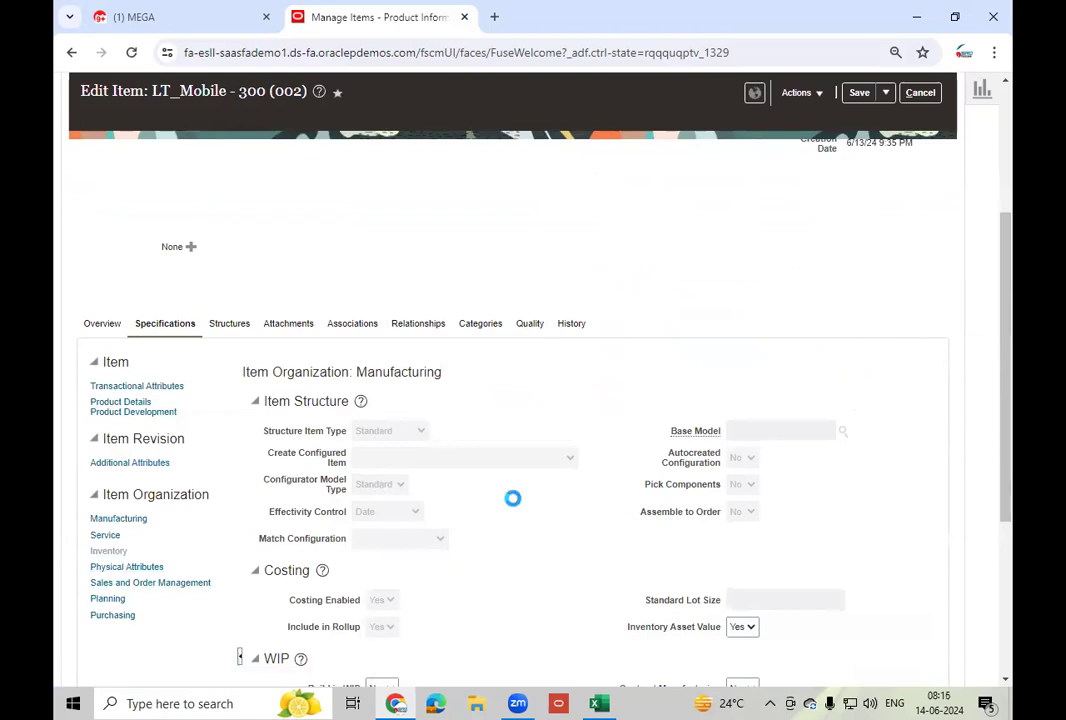
{"action": "scroll", "coordinate": [510, 500], "scroll_direction": "down", "scroll_amount": 8}
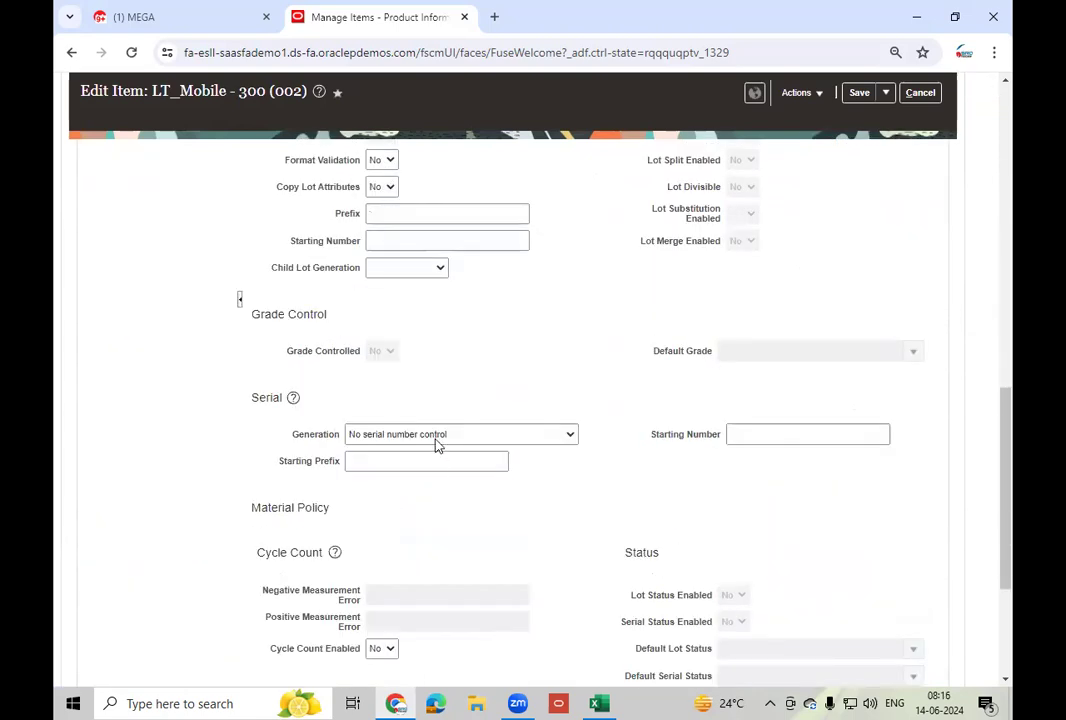
{"action": "left_click", "coordinate": [436, 440]}
{"action": "left_click", "coordinate": [409, 474]}
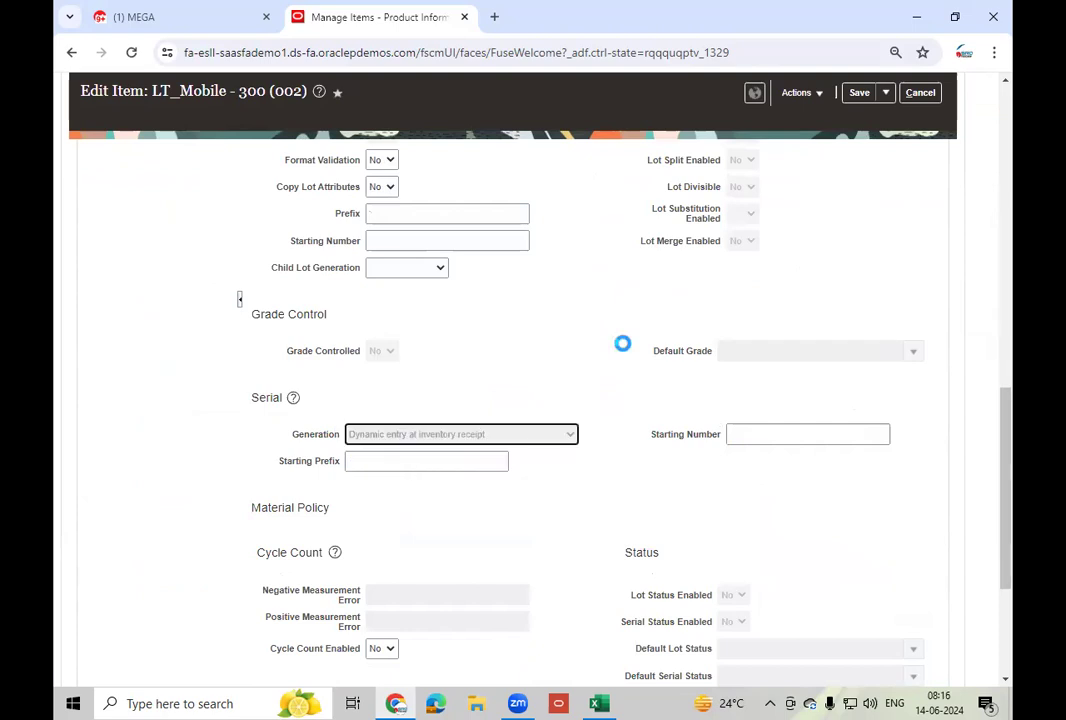
- Save and close the item, then rerun the LT_Mo item search
{"action": "left_click", "coordinate": [858, 93]}
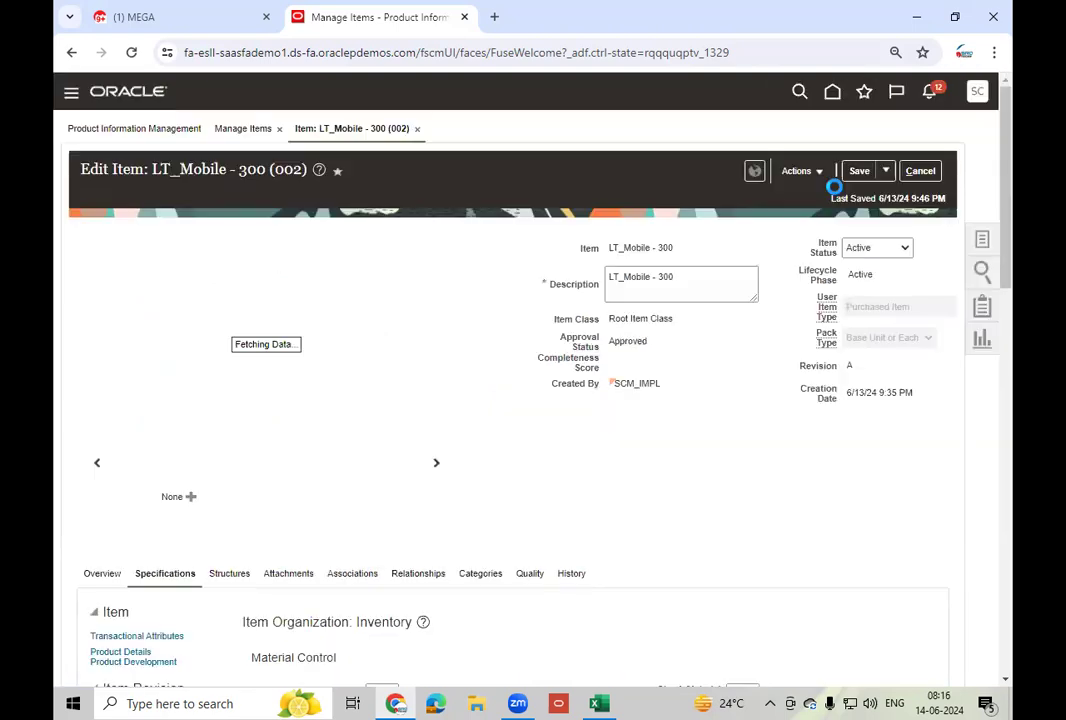
{"action": "left_click", "coordinate": [886, 172]}
{"action": "left_click", "coordinate": [897, 195]}
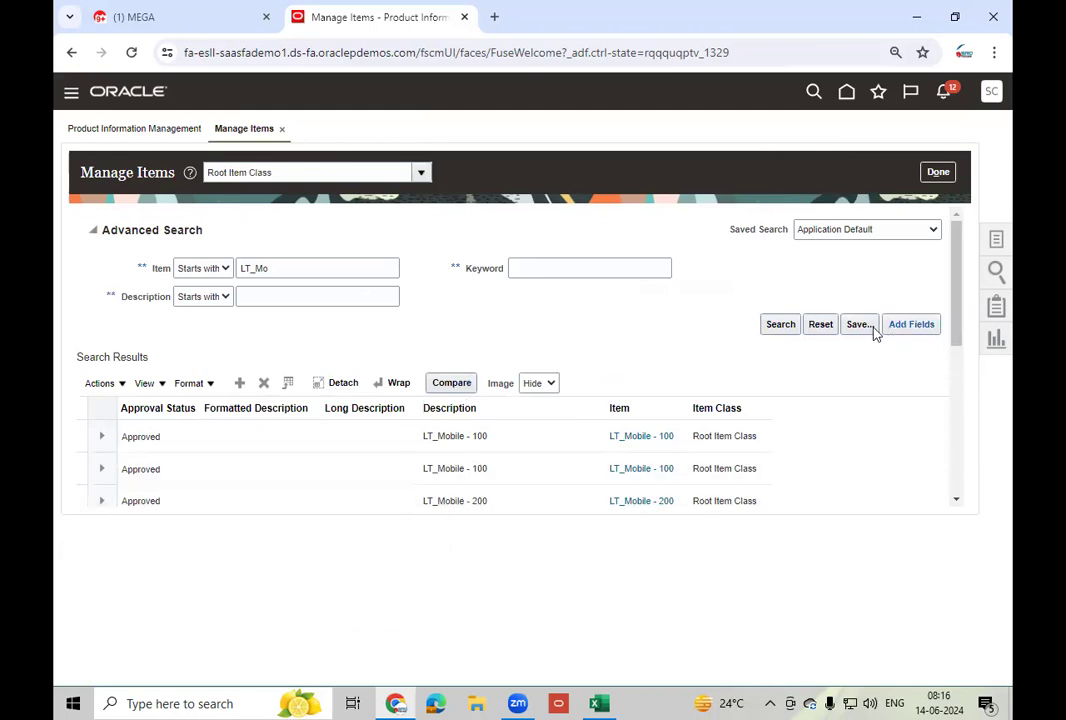
{"action": "left_click", "coordinate": [781, 325]}
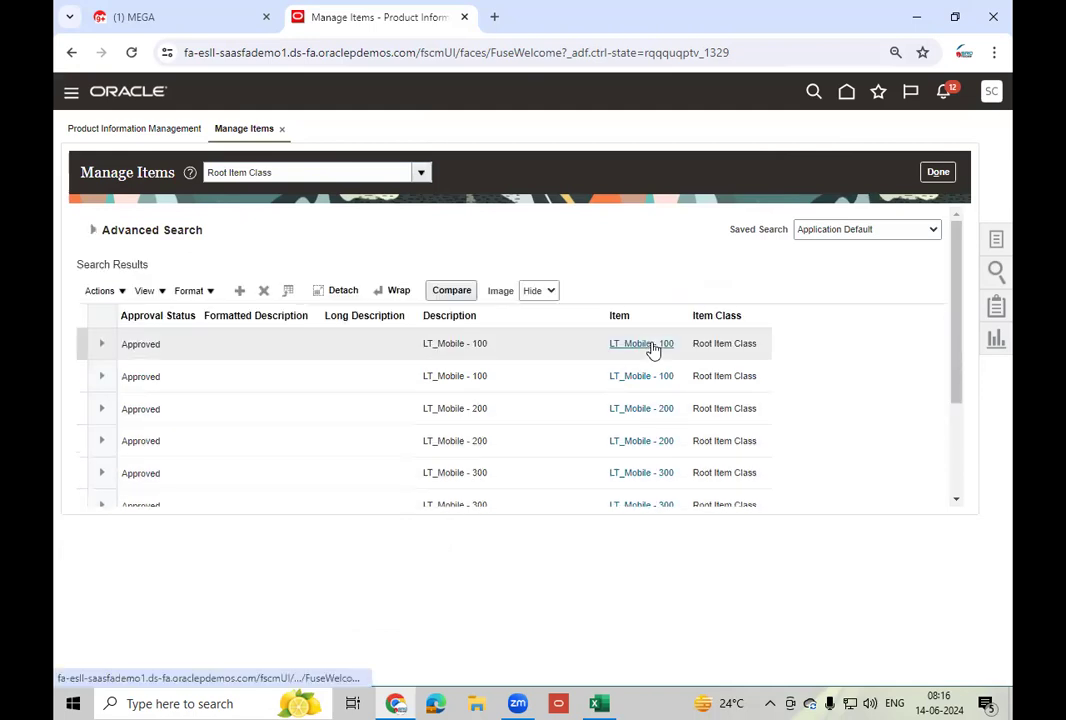
- Check LT_Mobile - 400's inventory serial generation, save and close it, and leave Manage Items
{"action": "scroll", "coordinate": [873, 392], "scroll_direction": "down", "scroll_amount": 3}
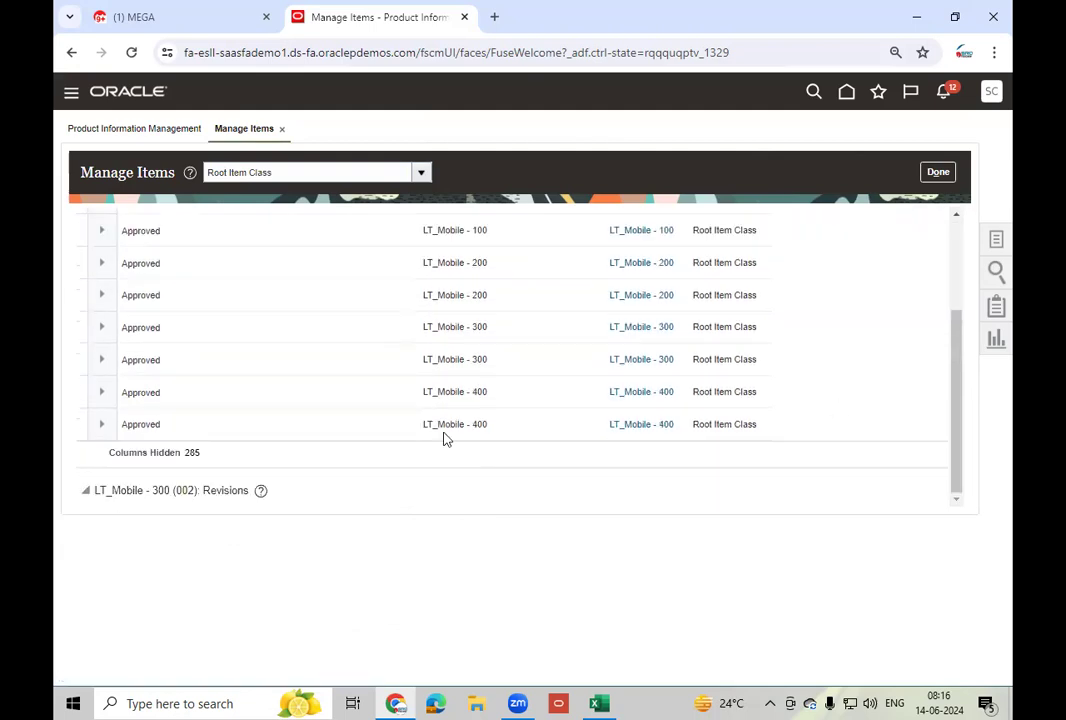
{"action": "left_click", "coordinate": [638, 427]}
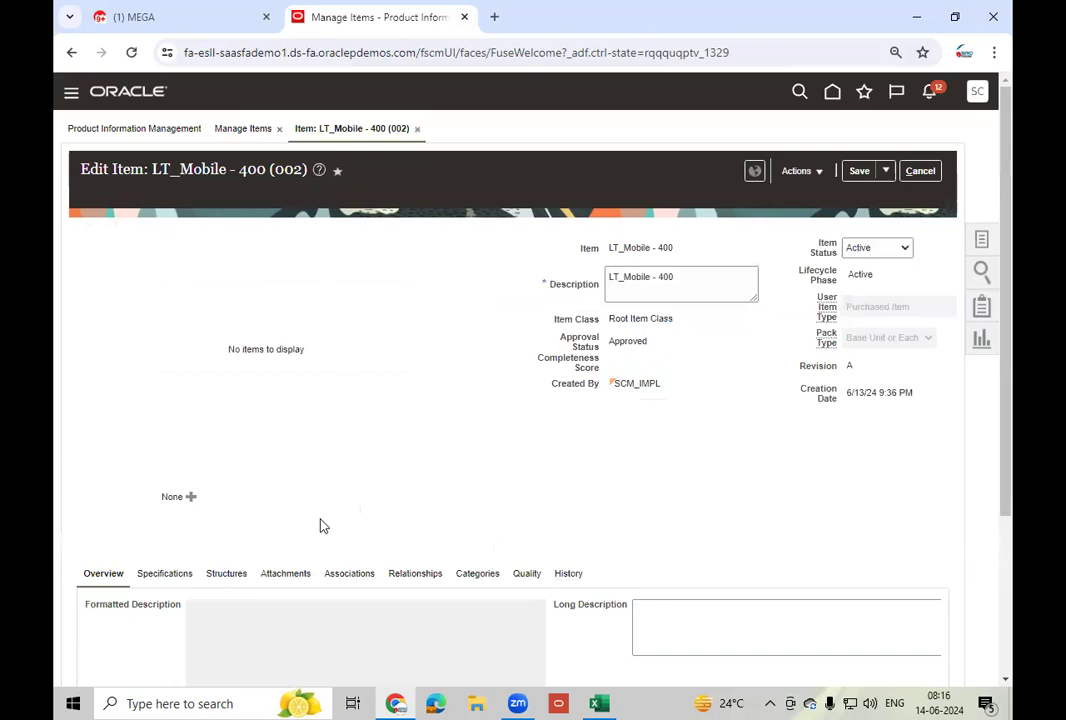
{"action": "left_click", "coordinate": [148, 582]}
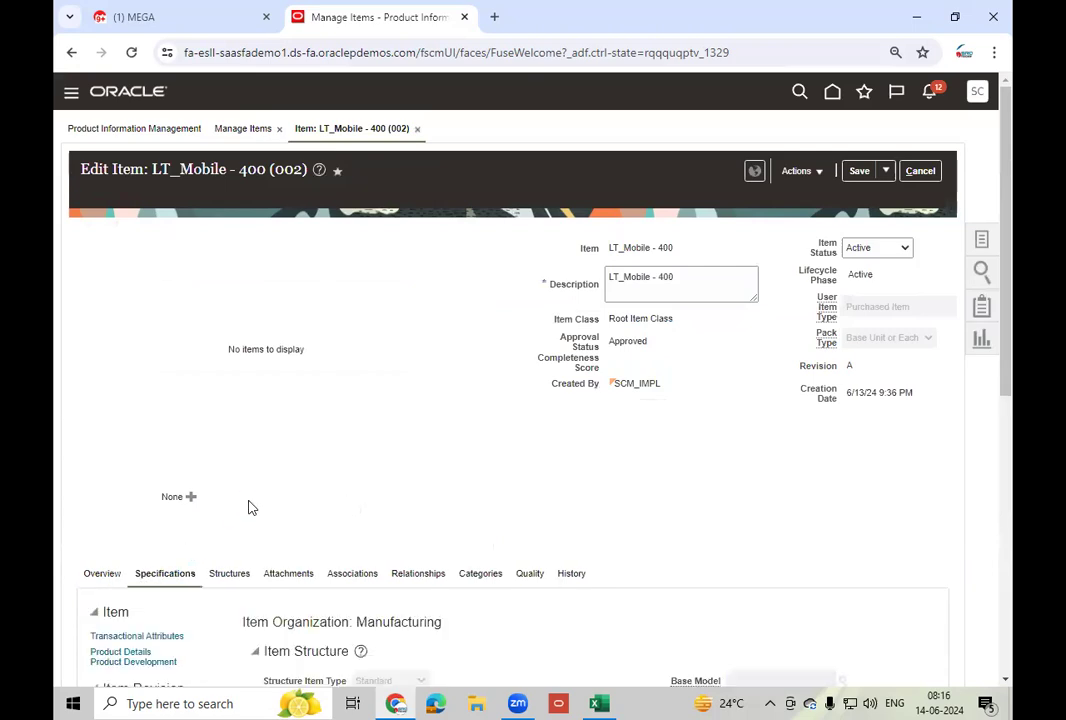
{"action": "scroll", "coordinate": [198, 487], "scroll_direction": "down", "scroll_amount": 10}
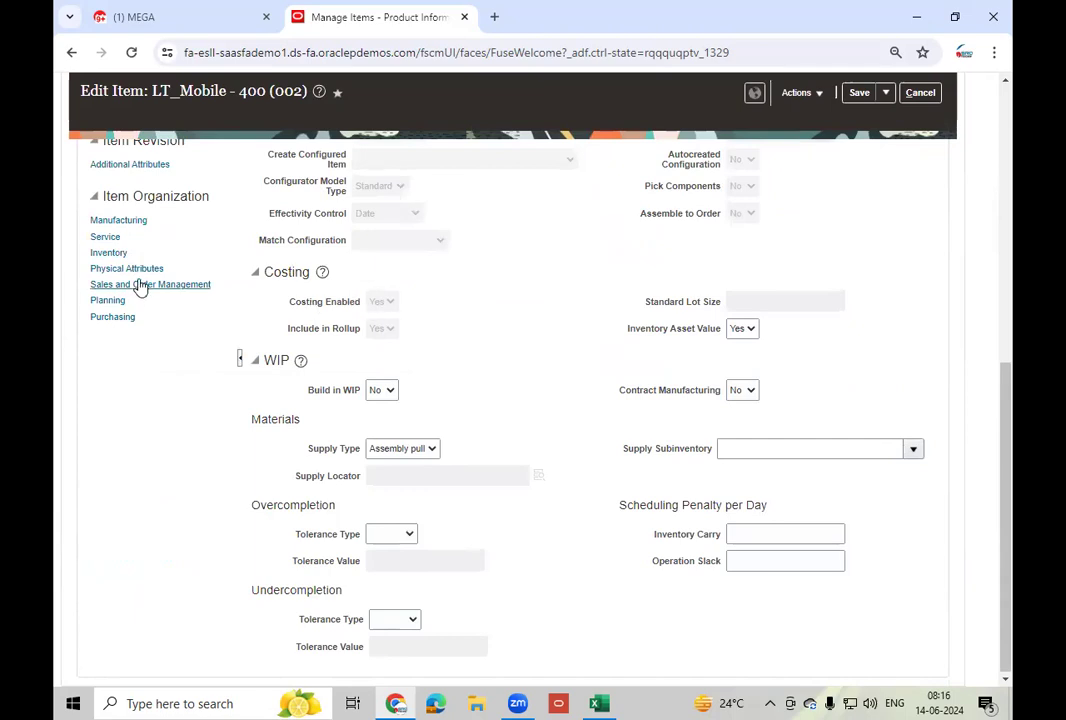
{"action": "left_click", "coordinate": [110, 253]}
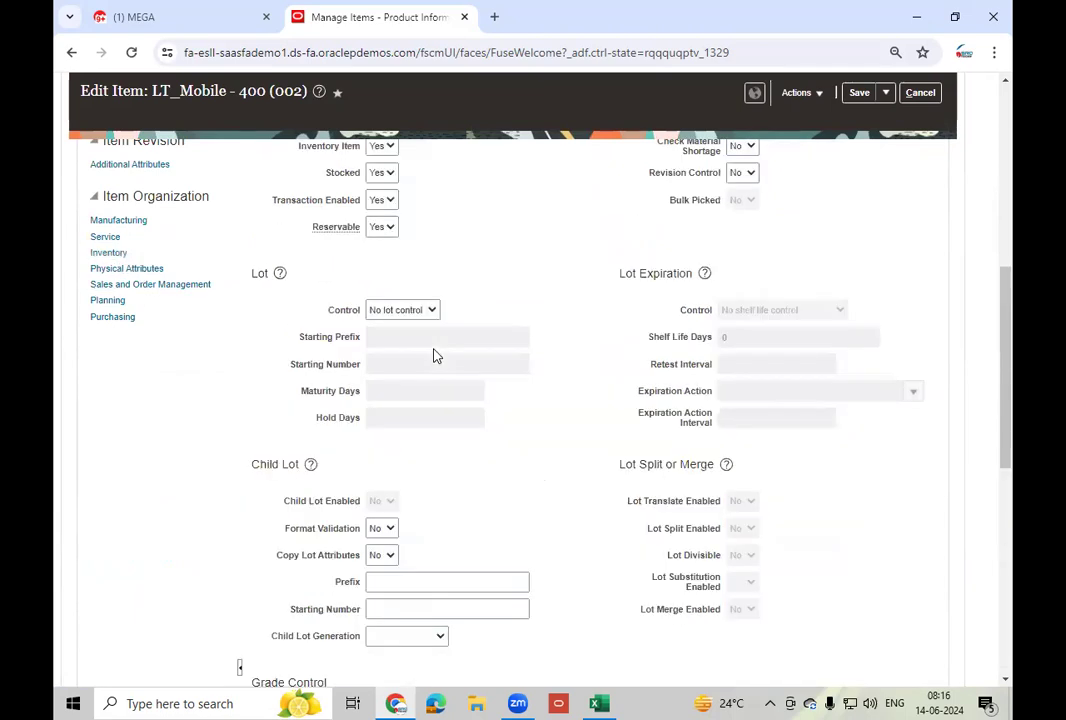
{"action": "scroll", "coordinate": [540, 485], "scroll_direction": "down", "scroll_amount": 3}
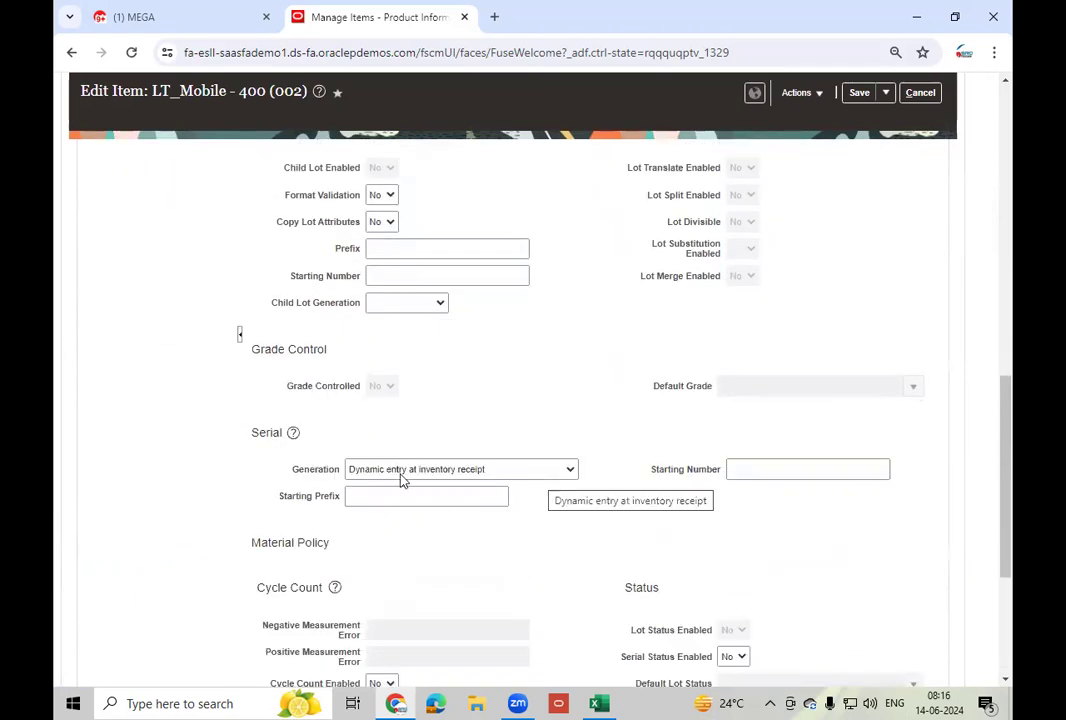
{"action": "left_click", "coordinate": [885, 93]}
{"action": "left_click", "coordinate": [888, 115]}
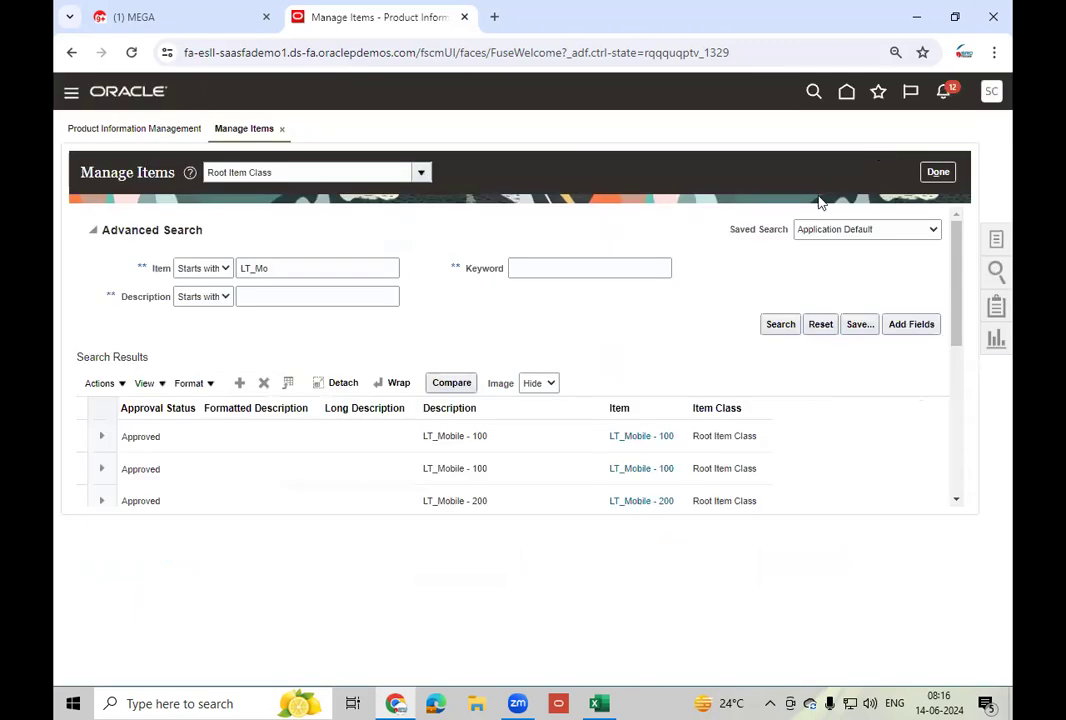
{"action": "left_click", "coordinate": [937, 172]}
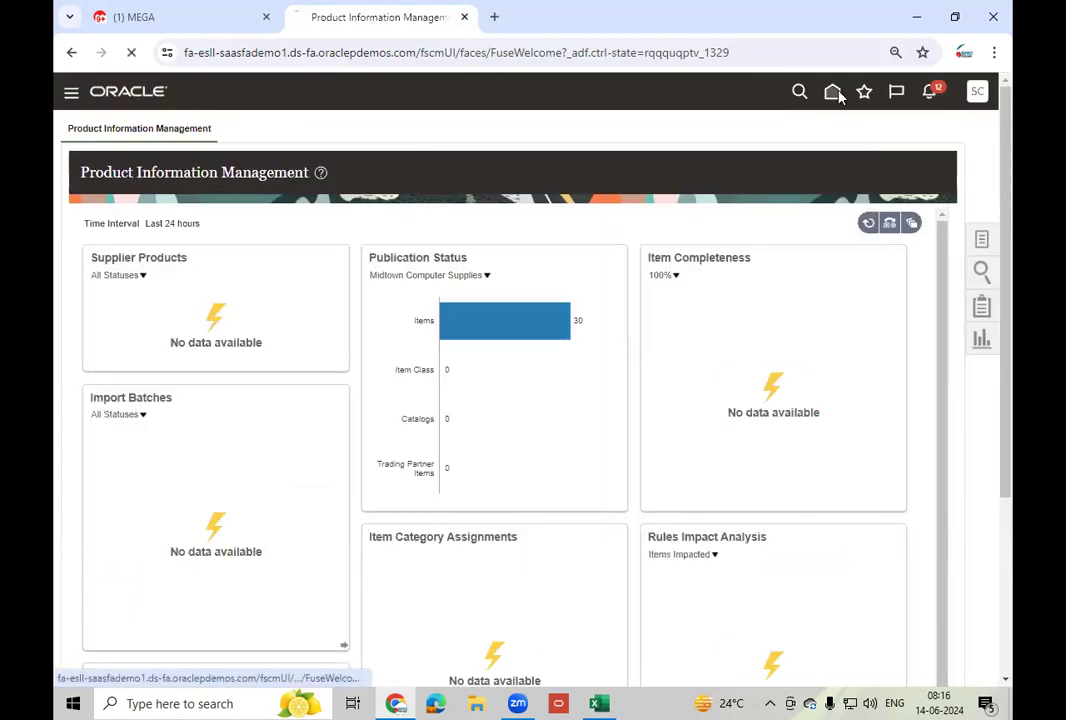
- From Home, start a new miscellaneous transaction in Inventory Management for organization 002
{"action": "left_click", "coordinate": [833, 92]}
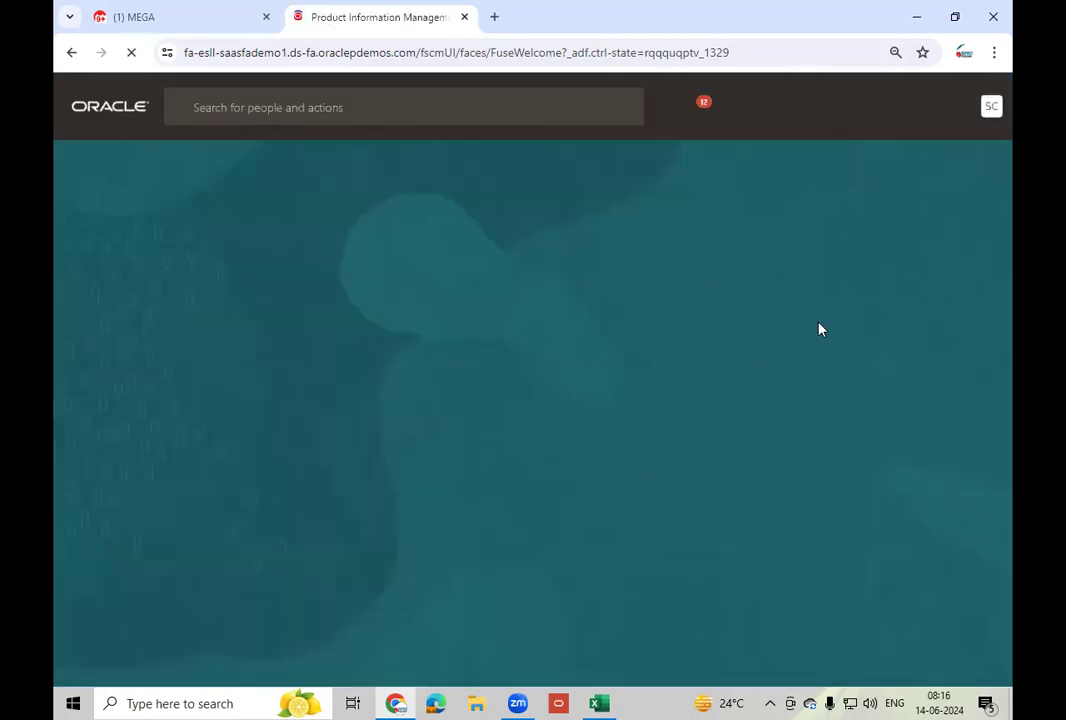
{"action": "left_click", "coordinate": [843, 247]}
{"action": "left_click", "coordinate": [843, 247]}
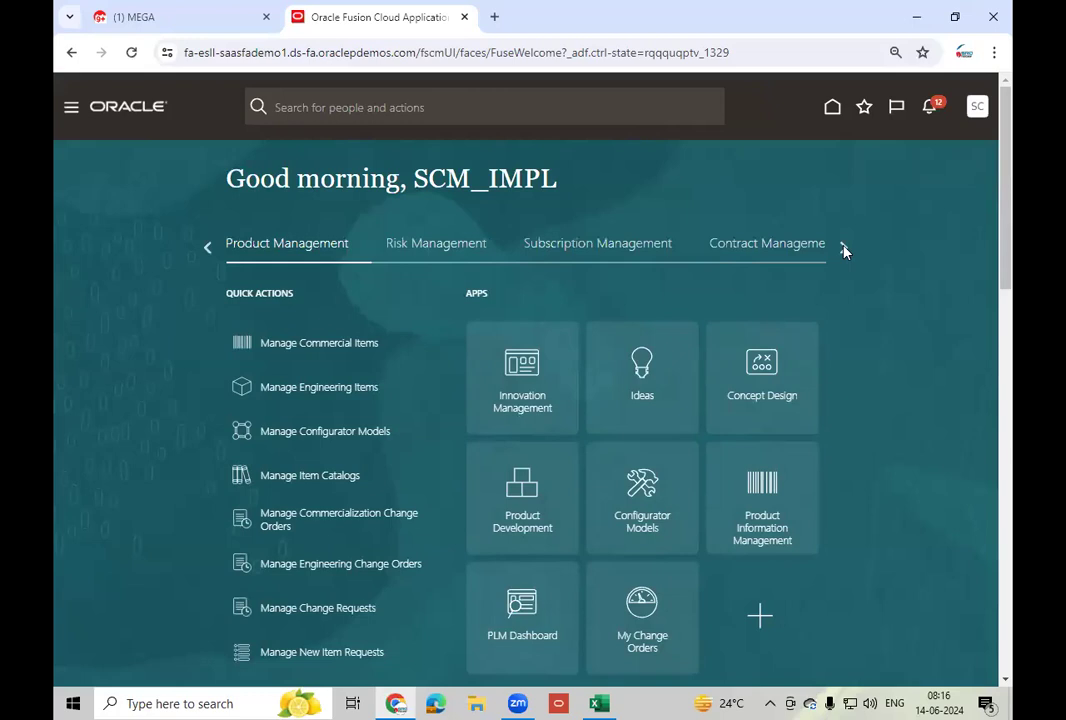
{"action": "left_click", "coordinate": [843, 247]}
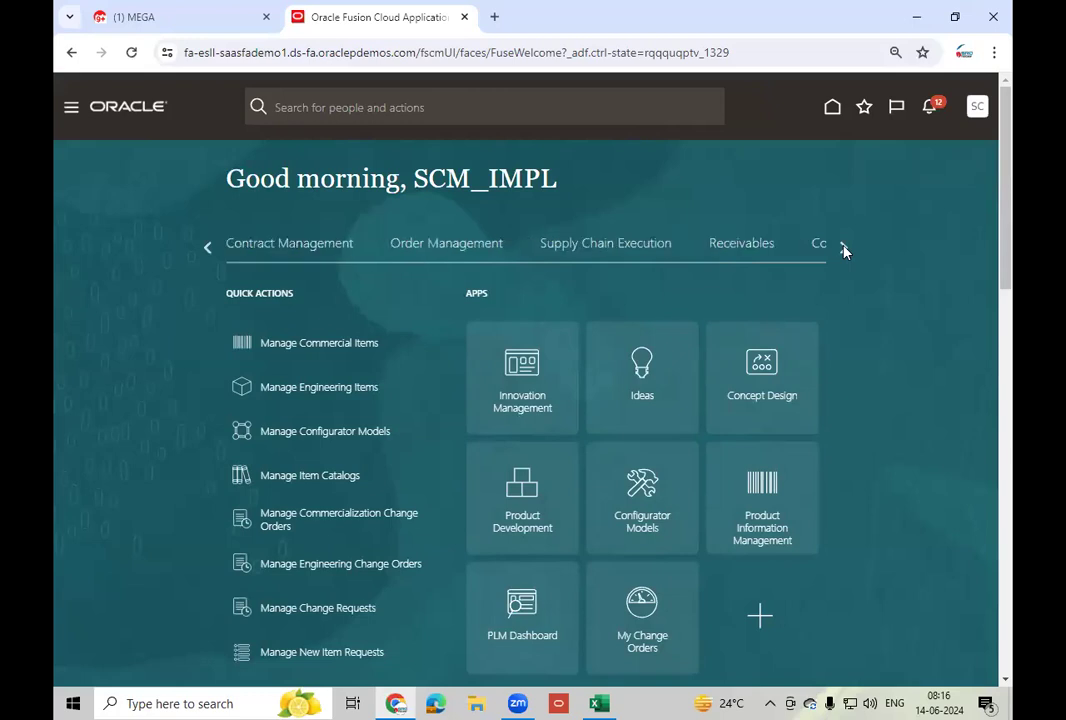
{"action": "left_click", "coordinate": [629, 244]}
{"action": "left_click", "coordinate": [762, 530]}
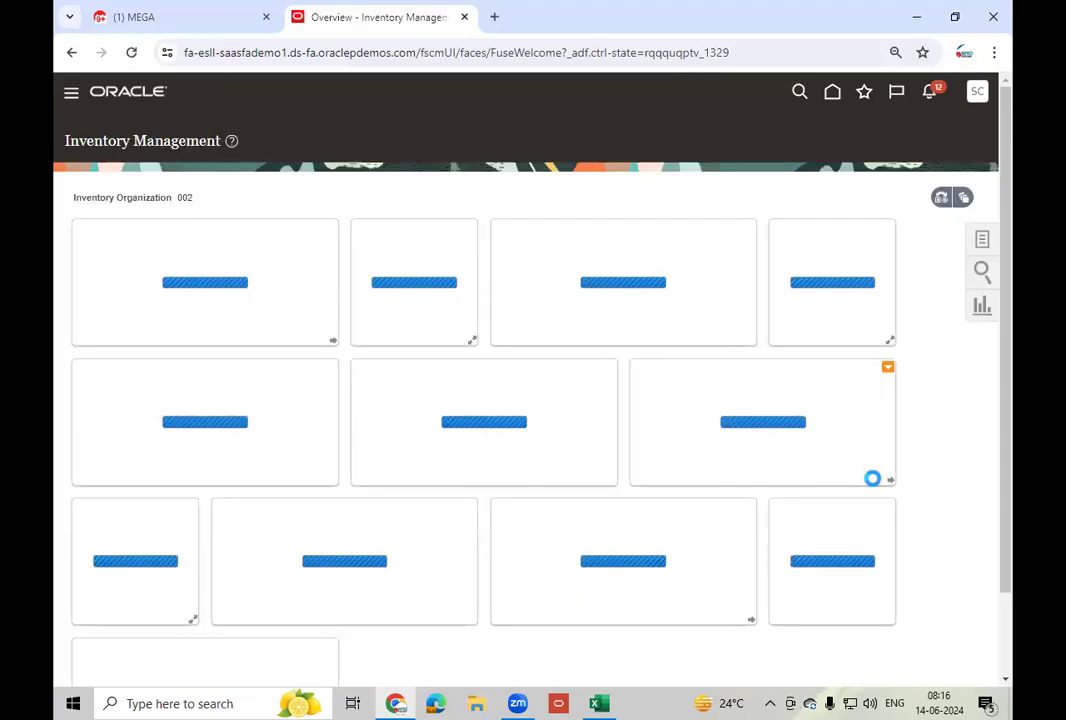
{"action": "left_click", "coordinate": [983, 241]}
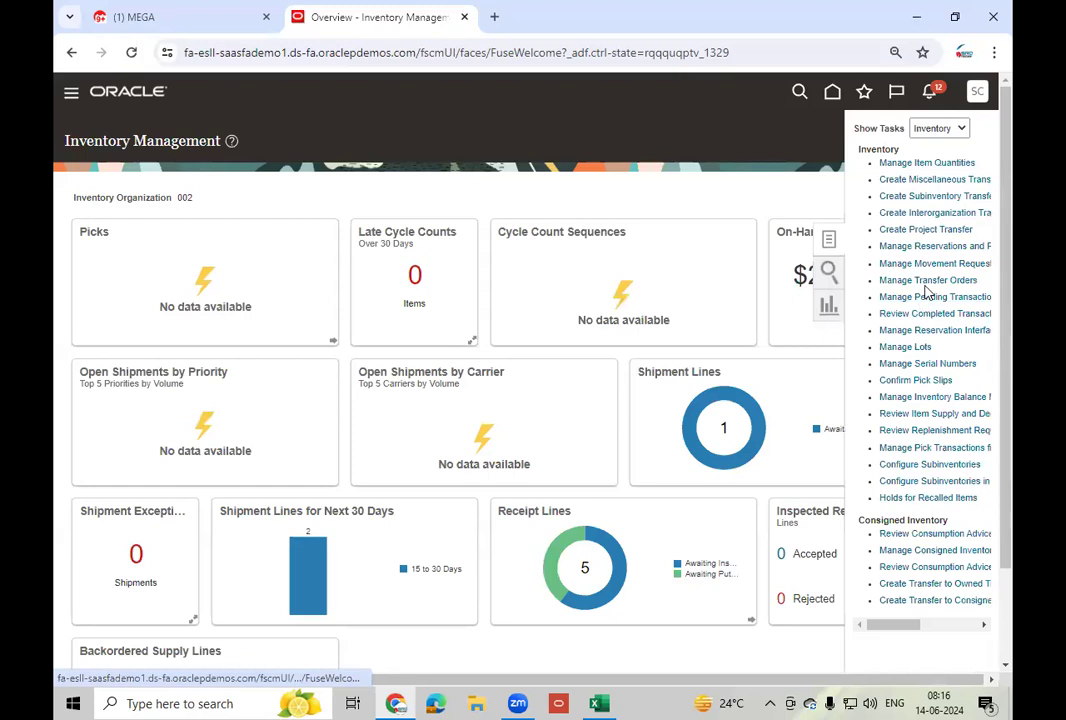
{"action": "left_click", "coordinate": [919, 179]}
{"action": "left_click", "coordinate": [479, 280]}
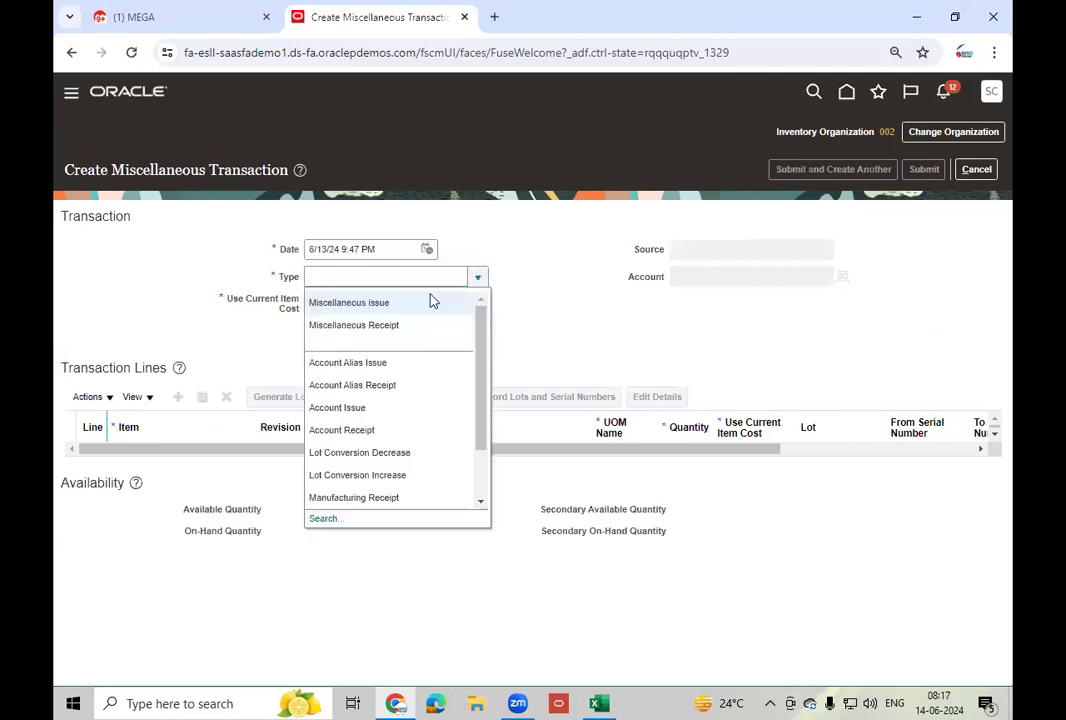
- Set Miscellaneous Receipt with current item cost and account 101.10.11104.000.000.000
{"action": "left_click", "coordinate": [401, 326]}
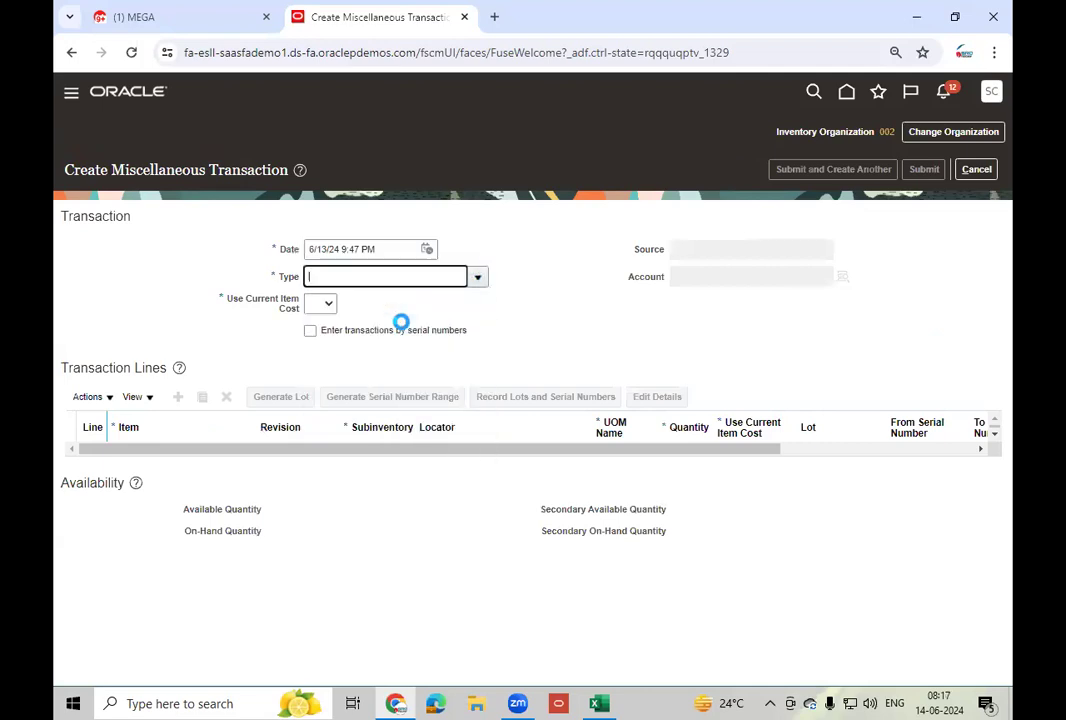
{"action": "left_click", "coordinate": [329, 304]}
{"action": "left_click", "coordinate": [318, 340]}
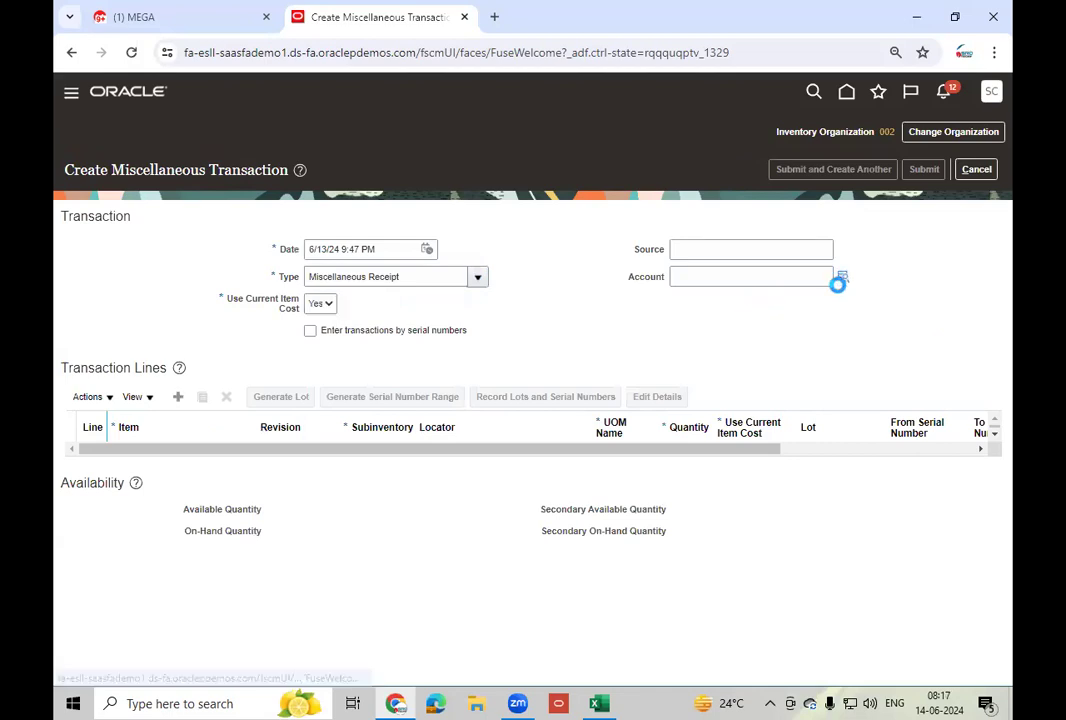
{"action": "left_click", "coordinate": [838, 283]}
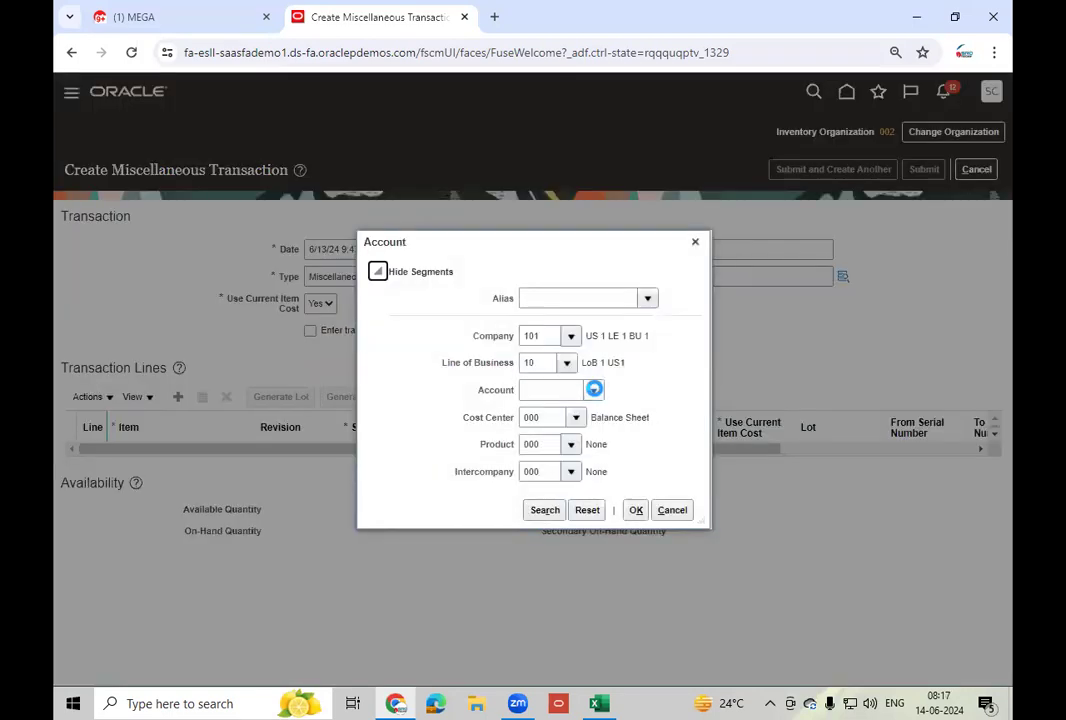
{"action": "left_click", "coordinate": [594, 389]}
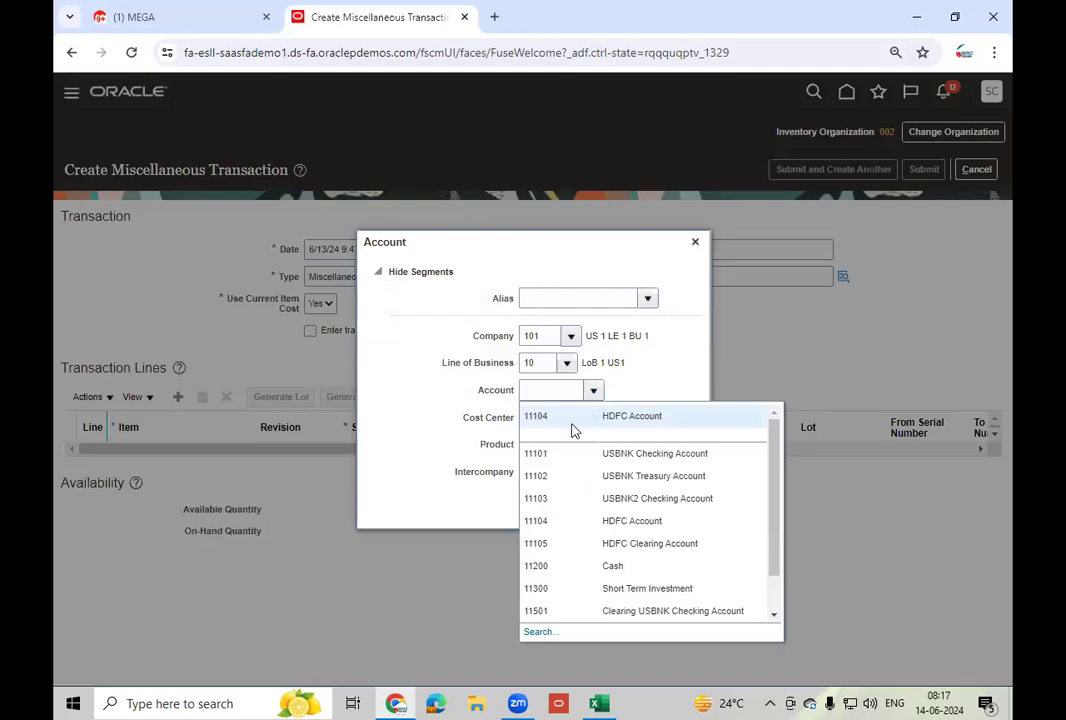
{"action": "left_click", "coordinate": [572, 424]}
{"action": "left_click", "coordinate": [594, 389]}
{"action": "left_click", "coordinate": [598, 415]}
{"action": "left_click", "coordinate": [636, 509]}
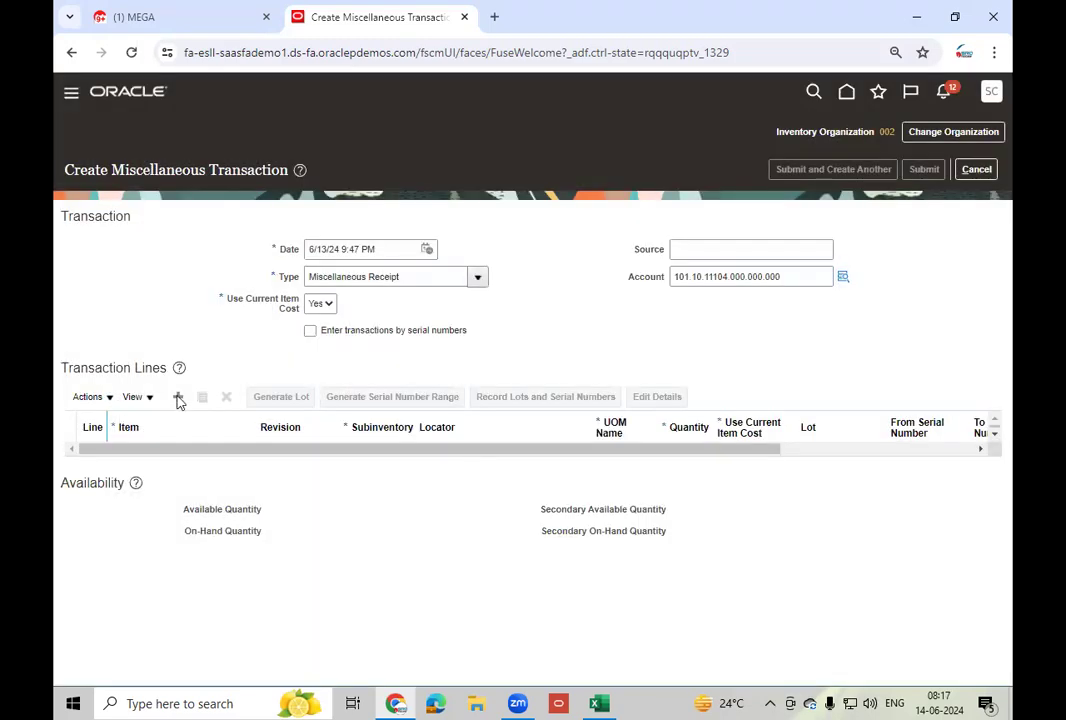
- Add a transaction line and enter LT_Mo as its item
{"action": "left_click", "coordinate": [178, 398]}
{"action": "left_click", "coordinate": [171, 460]}
{"action": "type", "text": "LT_Mo"}
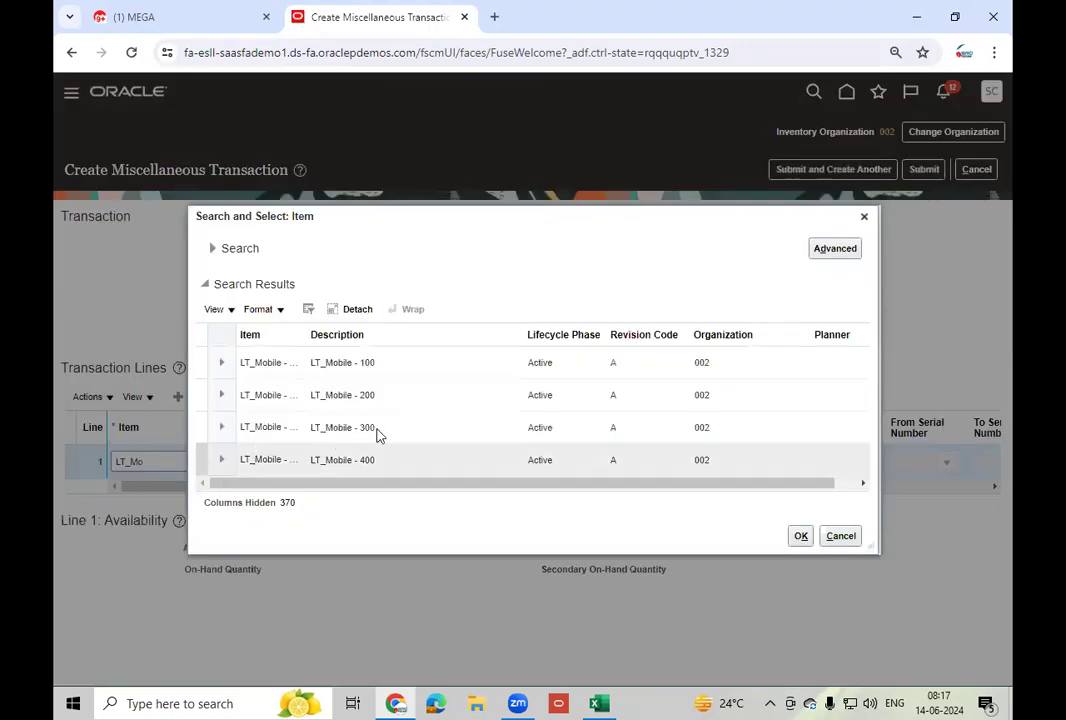
- Set the line to LT_Mobile - 300, Stores subinventory, quantity 5
{"action": "left_click", "coordinate": [376, 430]}
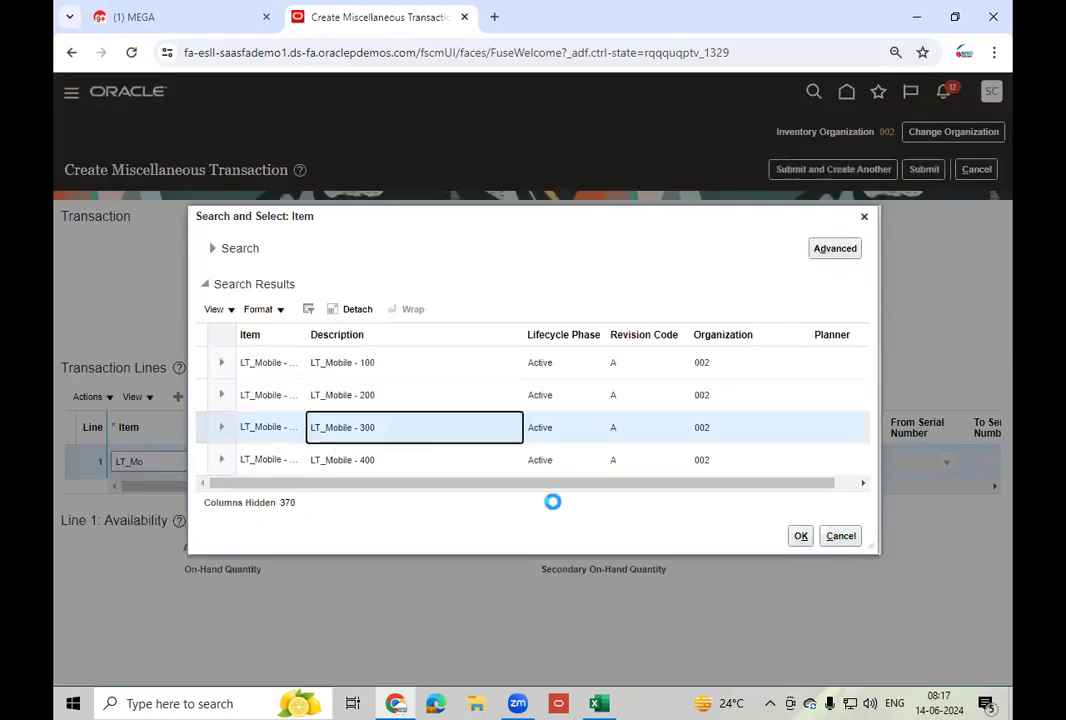
{"action": "left_click", "coordinate": [800, 537]}
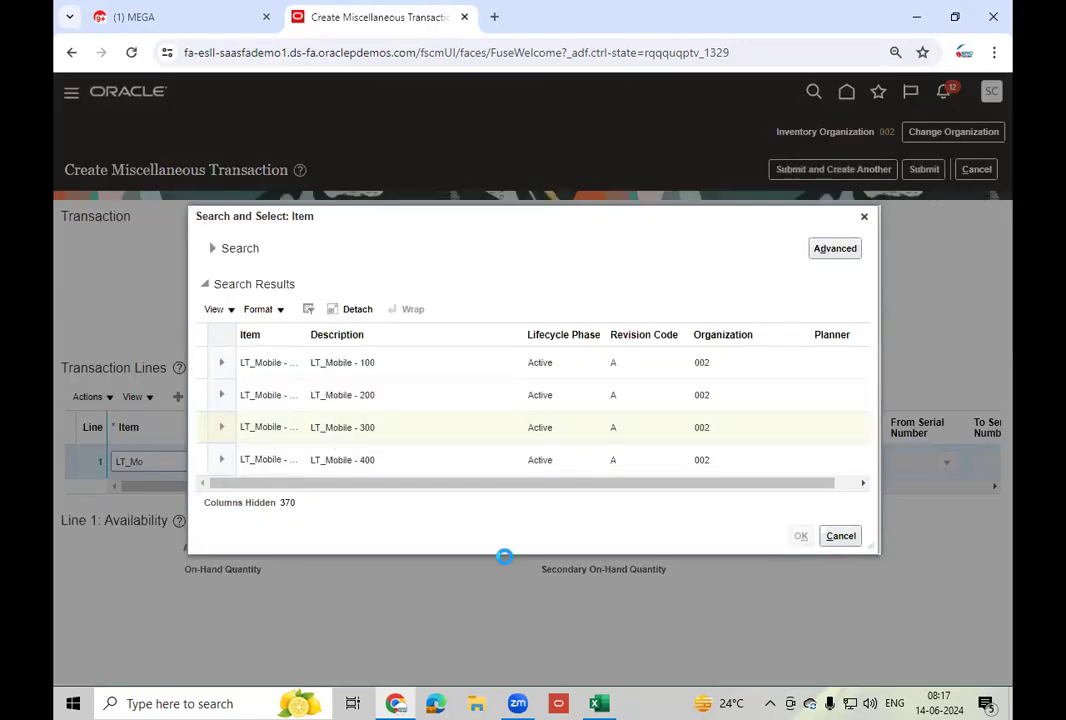
{"action": "left_click", "coordinate": [391, 463]}
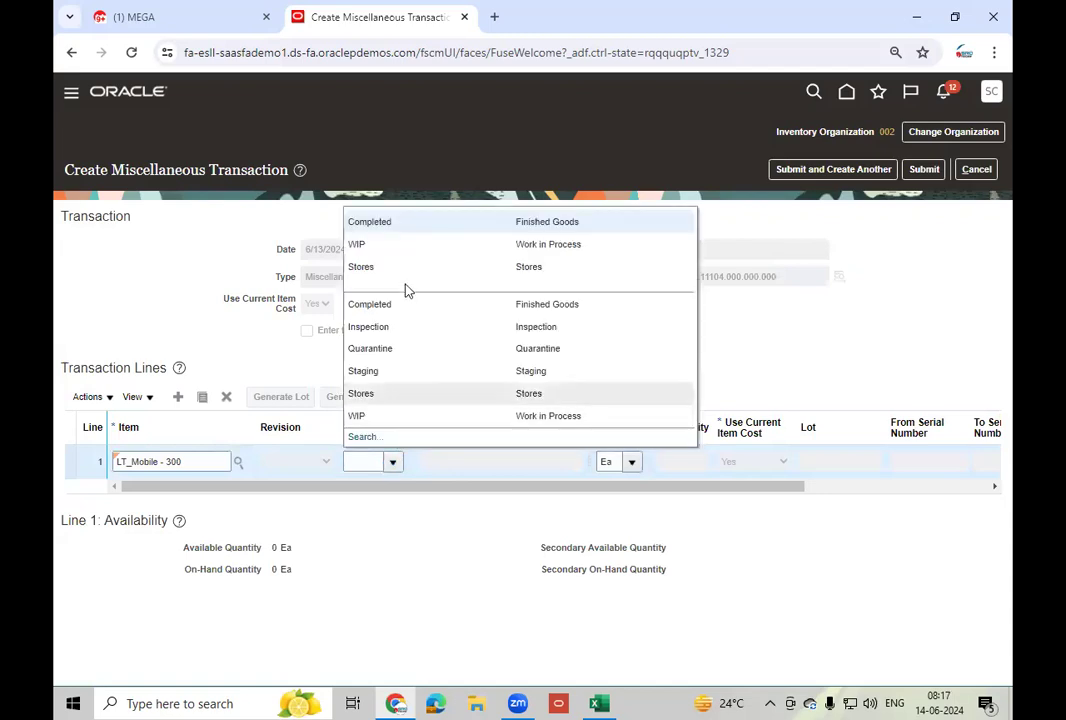
{"action": "left_click", "coordinate": [372, 268]}
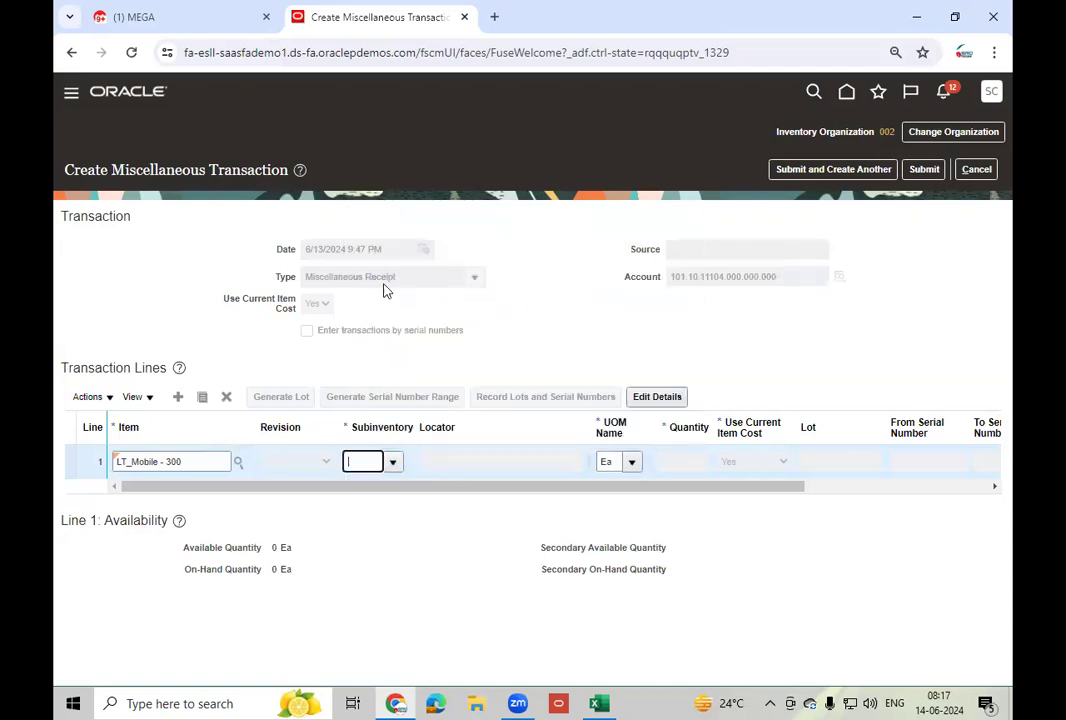
{"action": "left_click", "coordinate": [677, 461]}
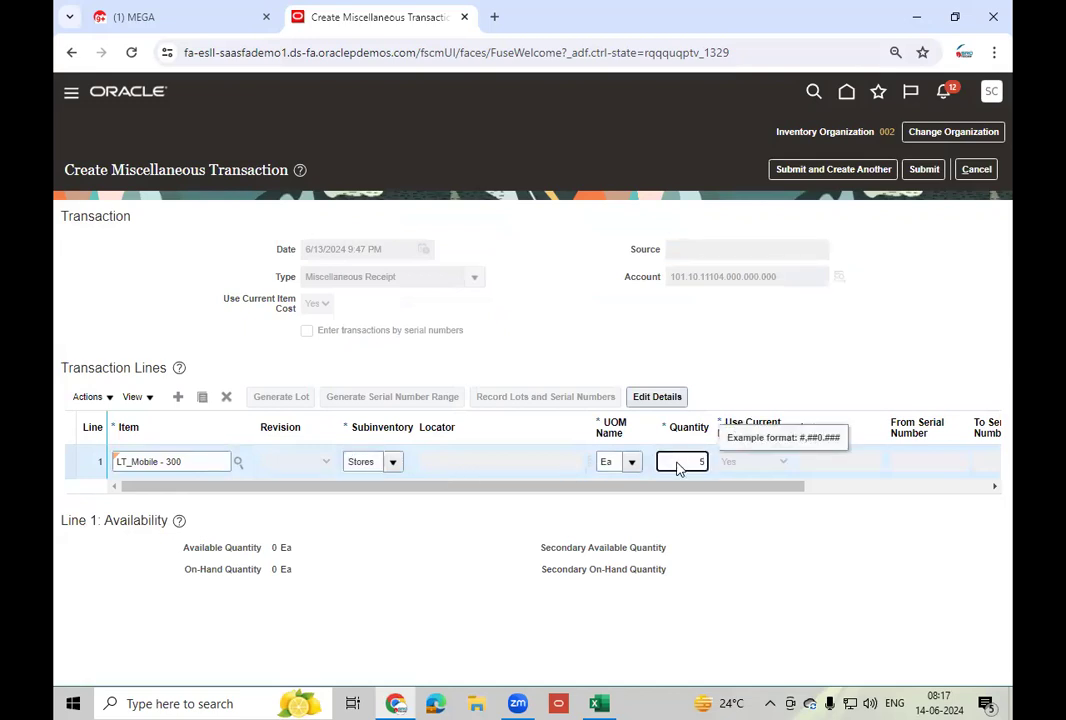
{"action": "key", "text": "Tab"}
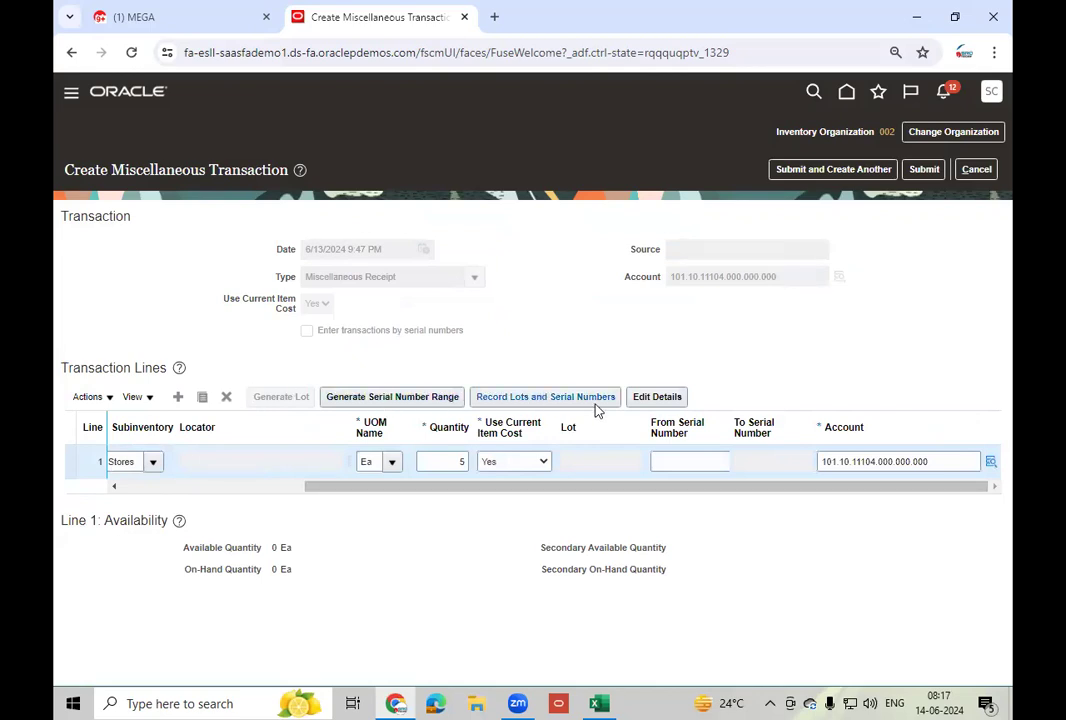
- Generate serials ATL240001–ATL240005 for the line and add another empty line
{"action": "left_click", "coordinate": [685, 463]}
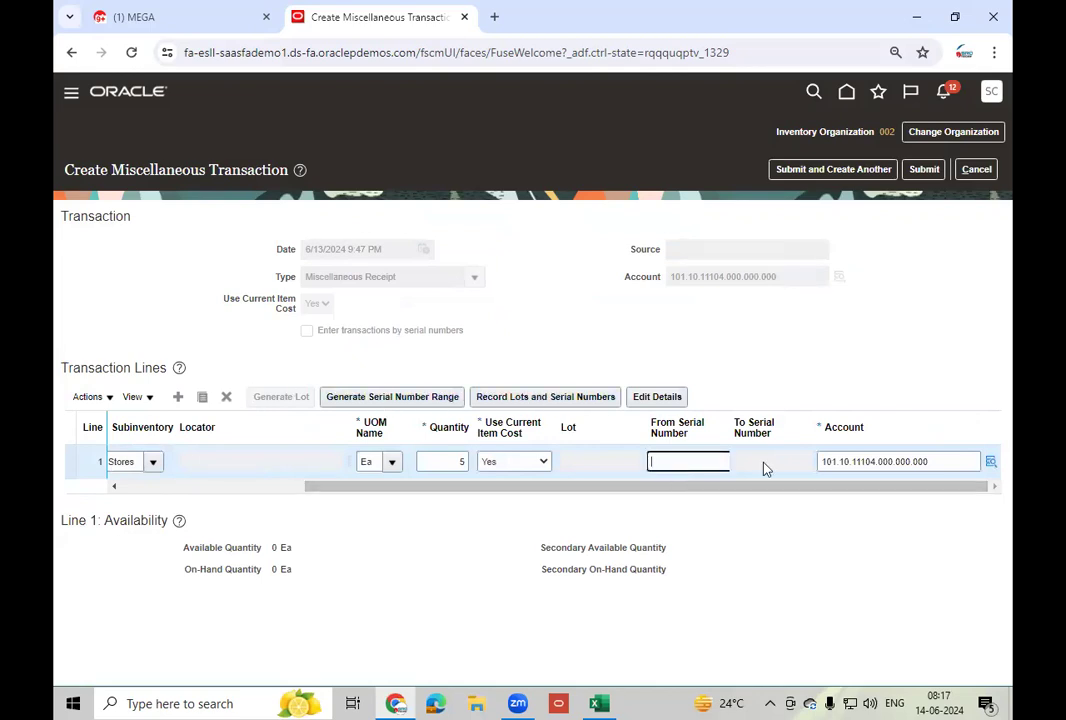
{"action": "left_click", "coordinate": [731, 421]}
{"action": "left_click_drag", "start_coordinate": [731, 421], "coordinate": [770, 421]}
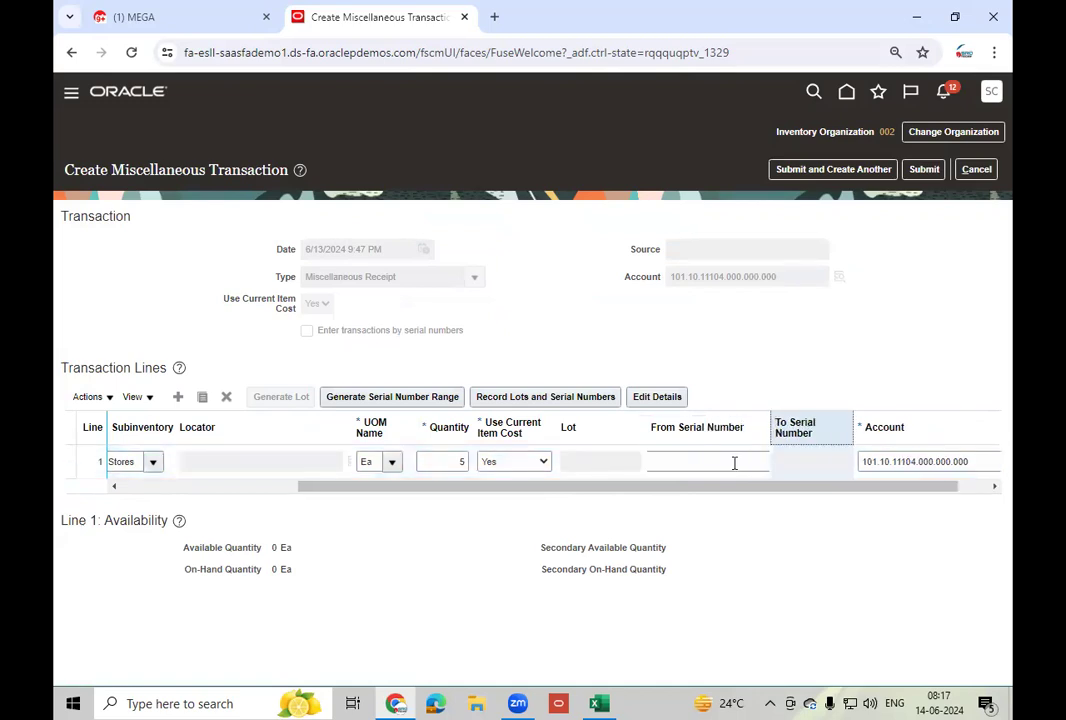
{"action": "left_click", "coordinate": [760, 460]}
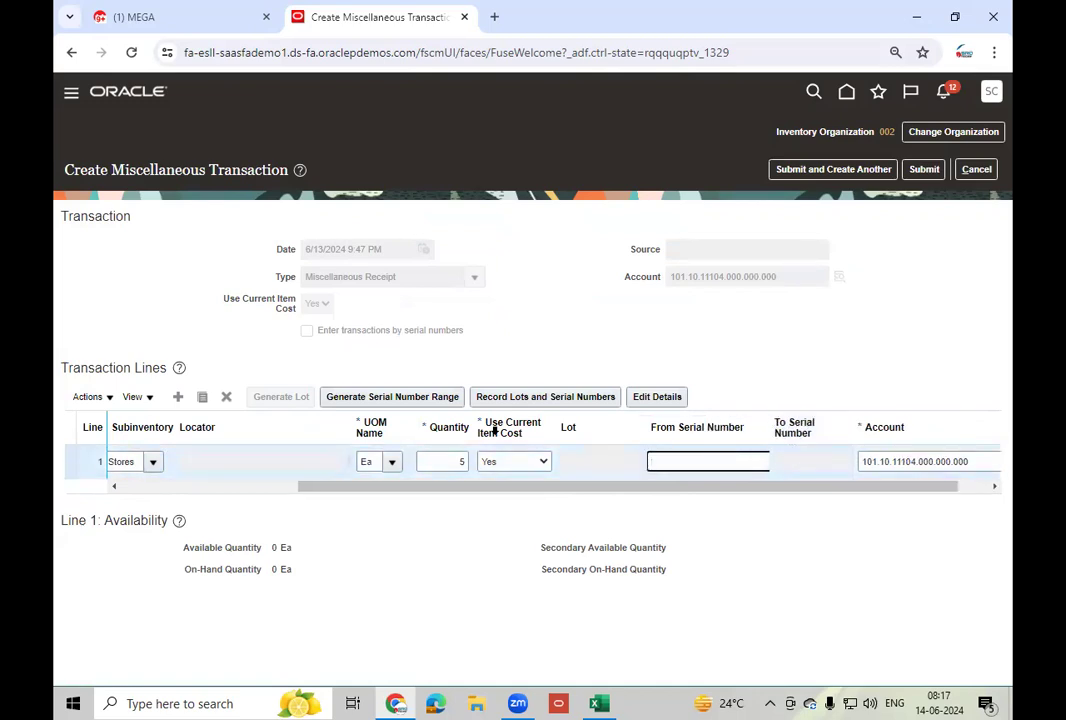
{"action": "left_click", "coordinate": [390, 402]}
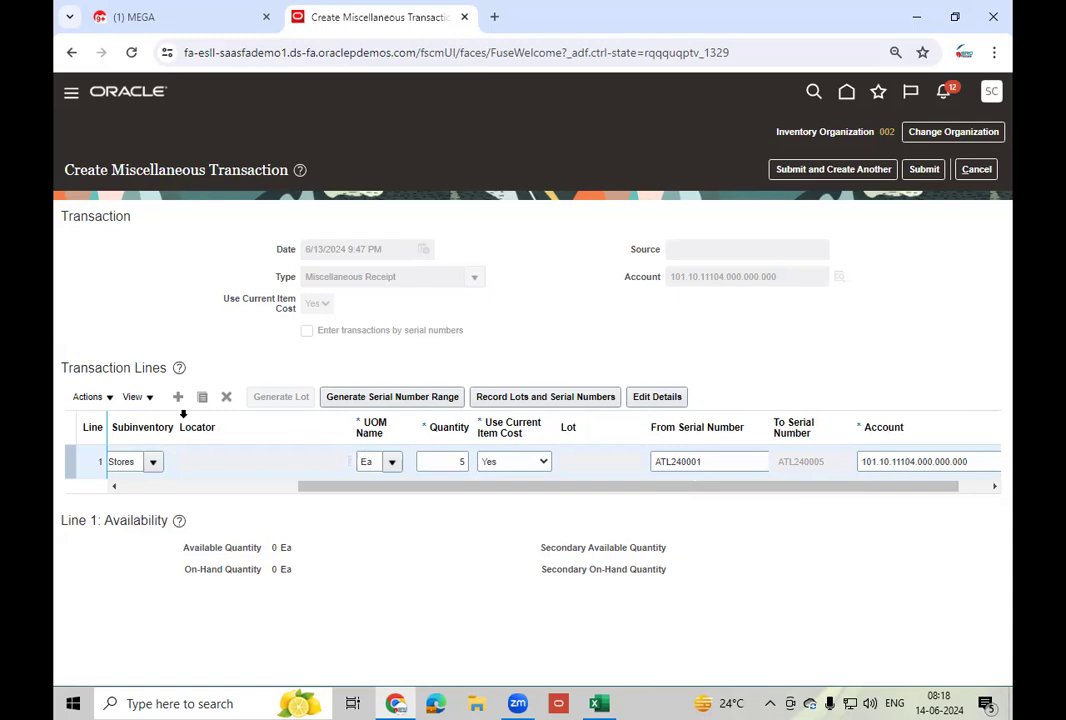
{"action": "left_click", "coordinate": [177, 397]}
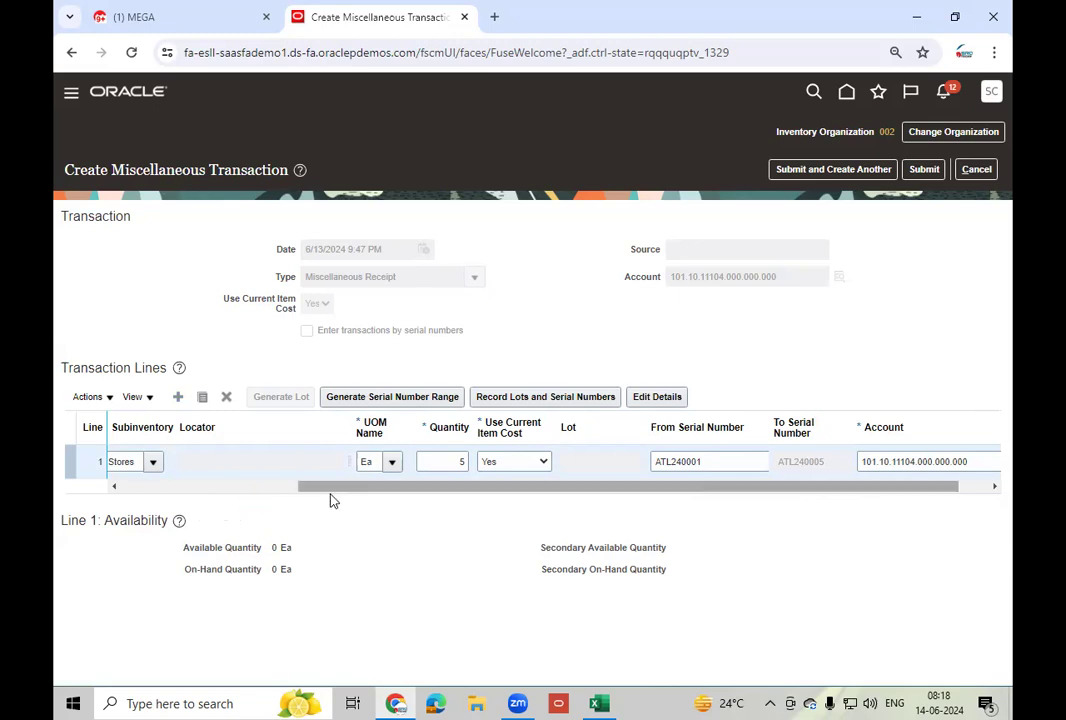
{"action": "left_click_drag", "start_coordinate": [345, 519], "coordinate": [79, 526]}
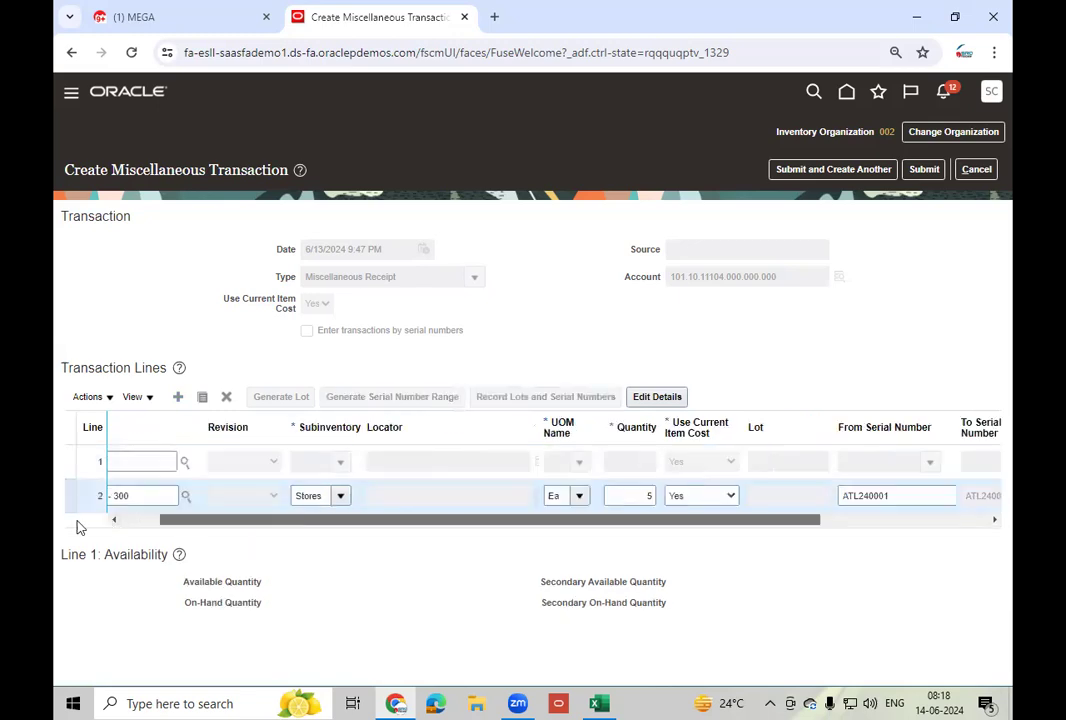
- Receive 10 Ea of LT_Mobile - 400 into Completed with serials ATL240006–ATL240015
{"action": "left_click", "coordinate": [135, 463]}
{"action": "type", "text": "LT_Mo"}
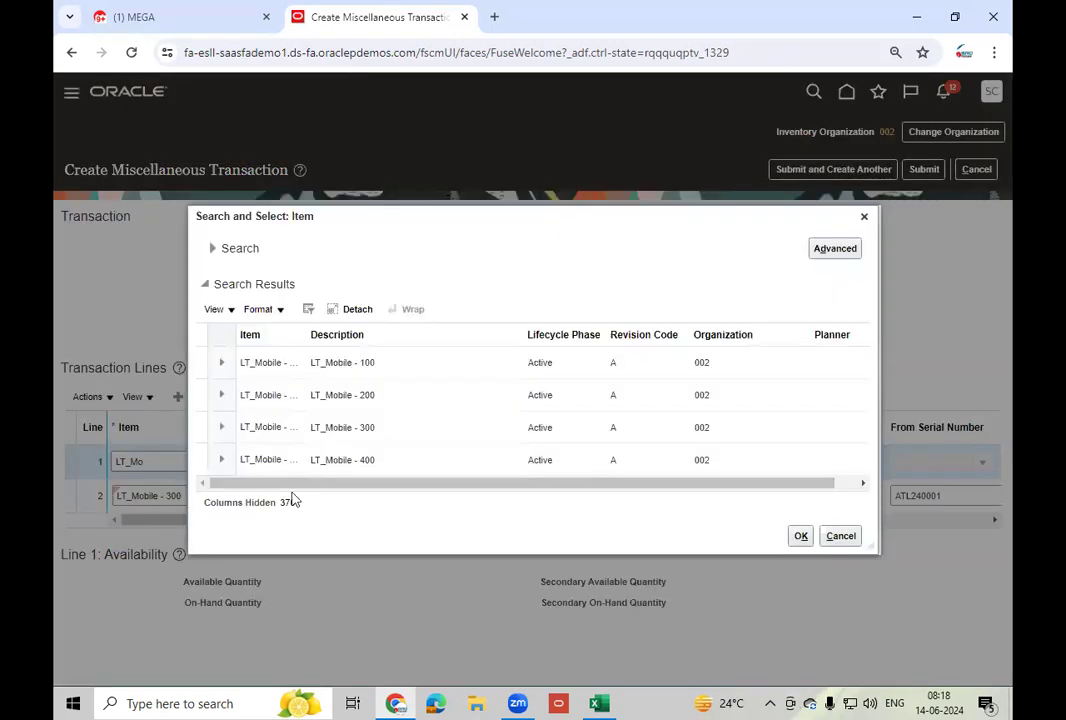
{"action": "left_click", "coordinate": [376, 456]}
{"action": "left_click", "coordinate": [800, 536]}
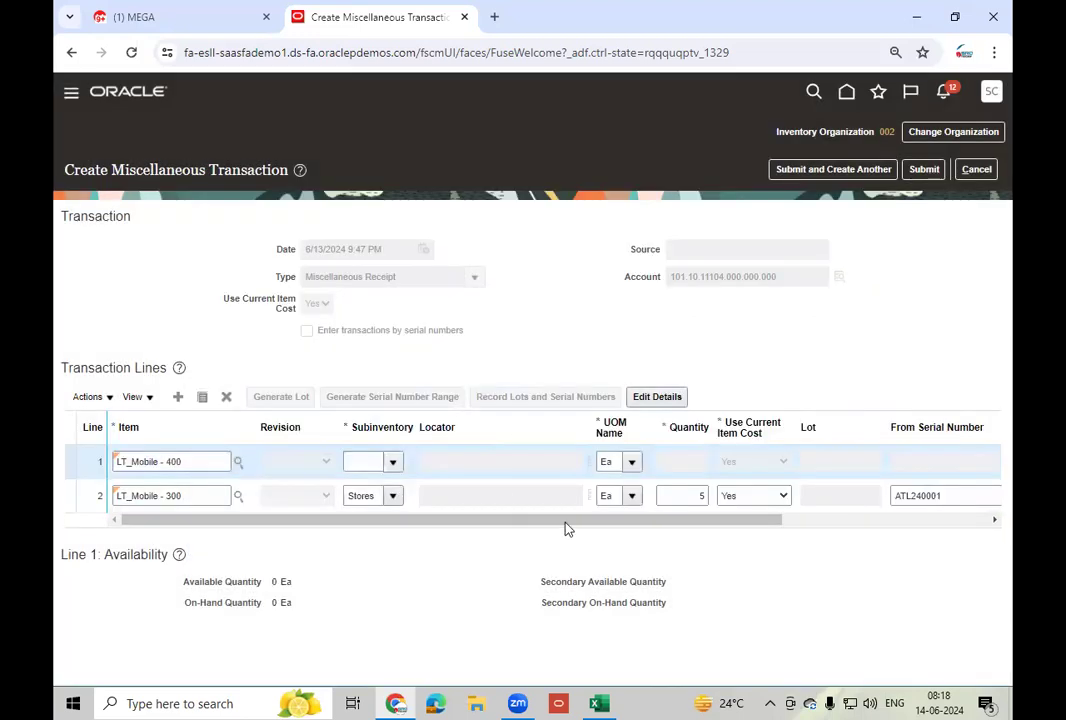
{"action": "left_click", "coordinate": [395, 463]}
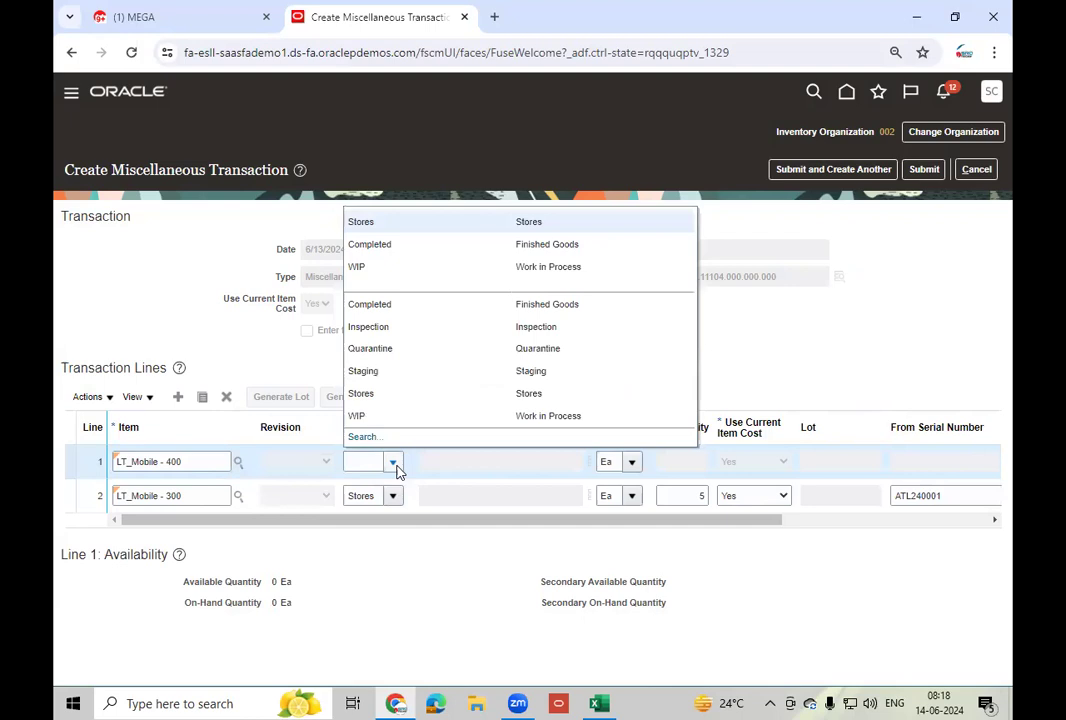
{"action": "left_click", "coordinate": [392, 250]}
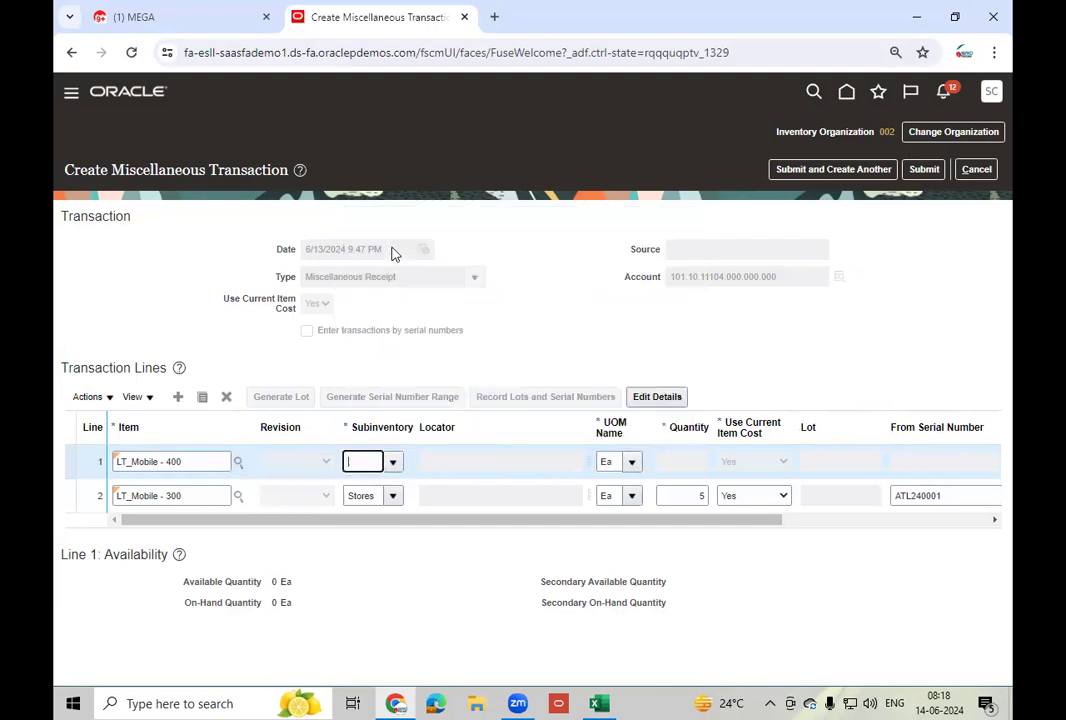
{"action": "left_click", "coordinate": [670, 460]}
{"action": "type", "text": "1"}
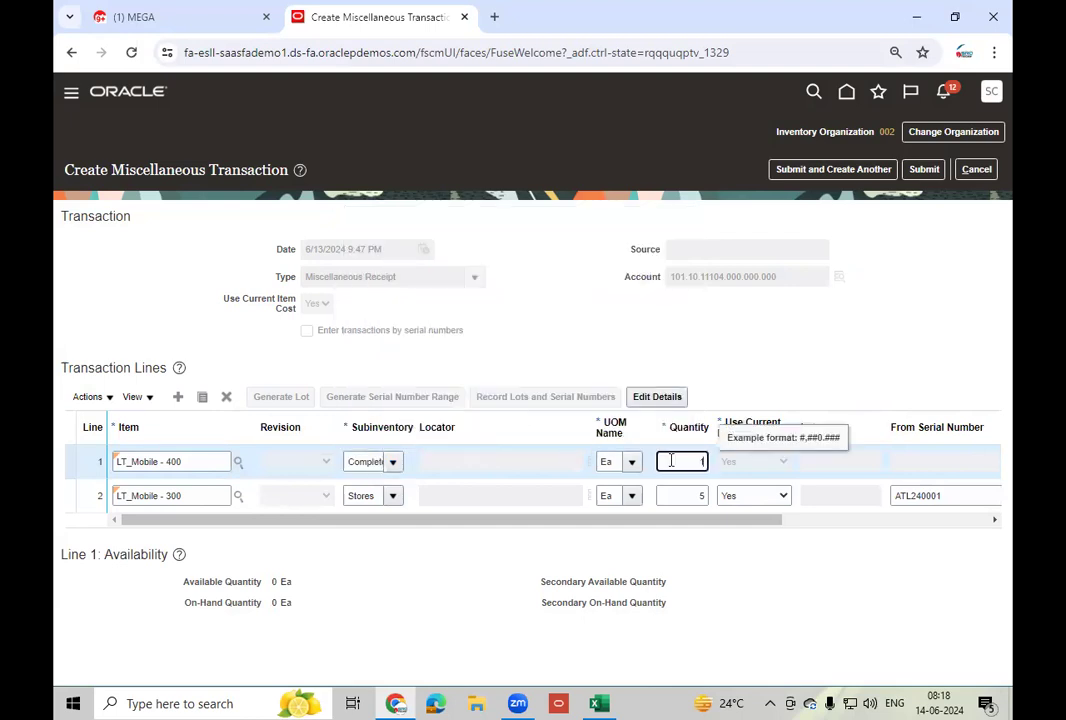
{"action": "type", "text": "0"}
{"action": "key", "text": "Tab"}
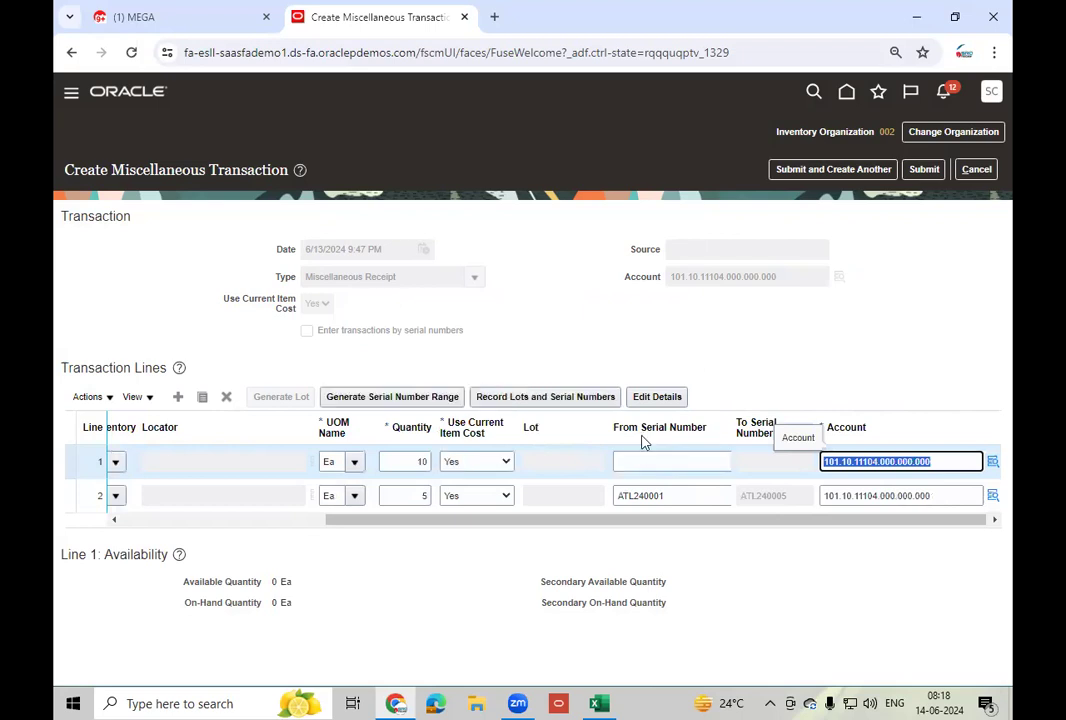
{"action": "left_click", "coordinate": [378, 397]}
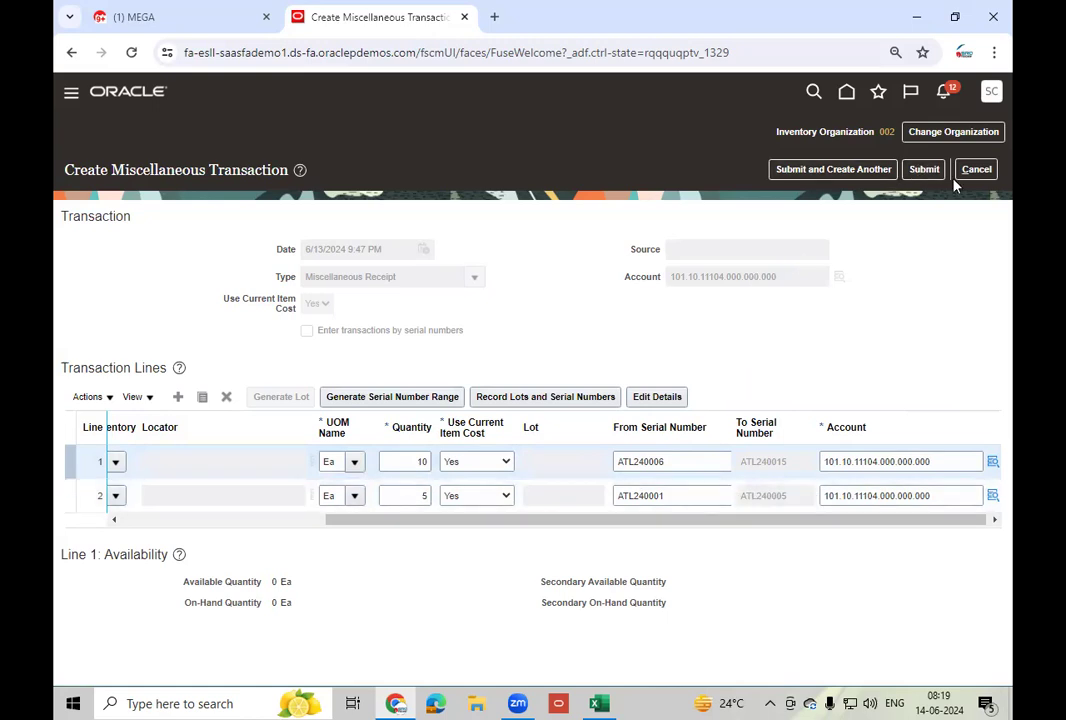
- Submit the two-line miscellaneous receipt and acknowledge the confirmation
{"action": "left_click", "coordinate": [924, 169]}
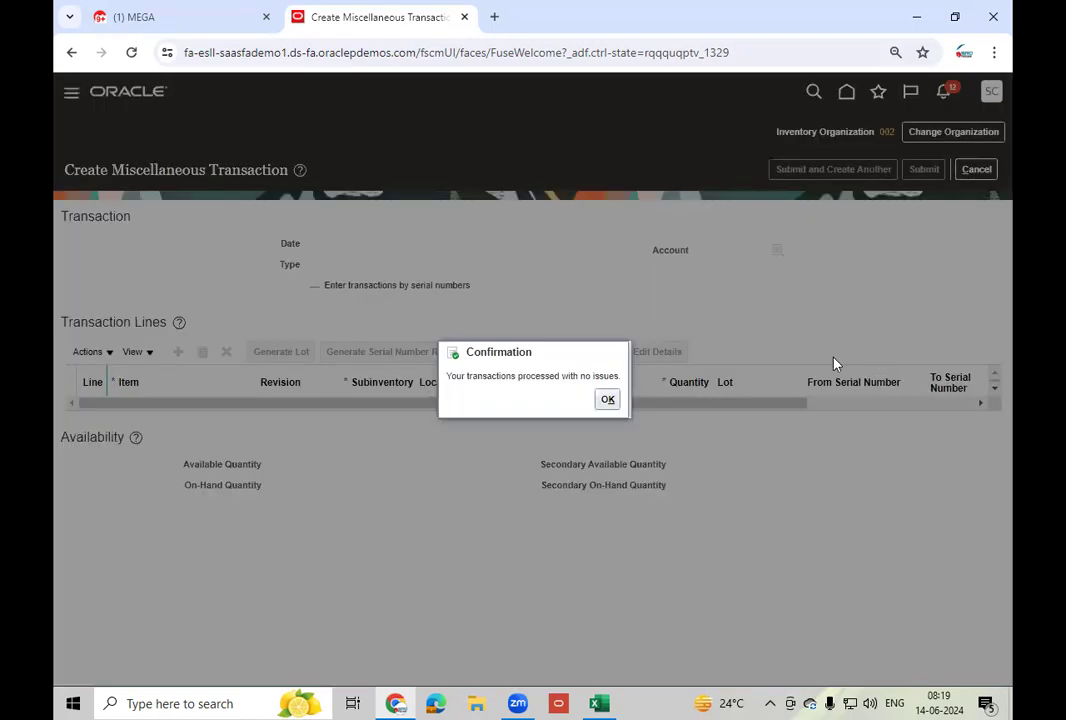
{"action": "left_click", "coordinate": [607, 399]}
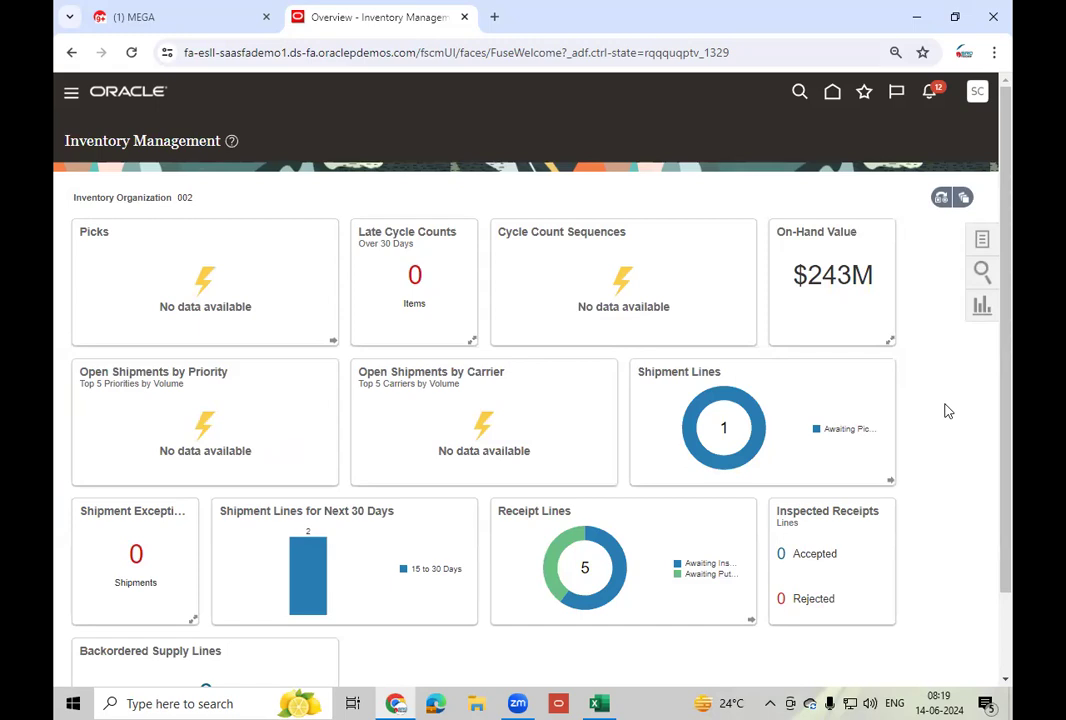
{"action": "left_click", "coordinate": [600, 702]}
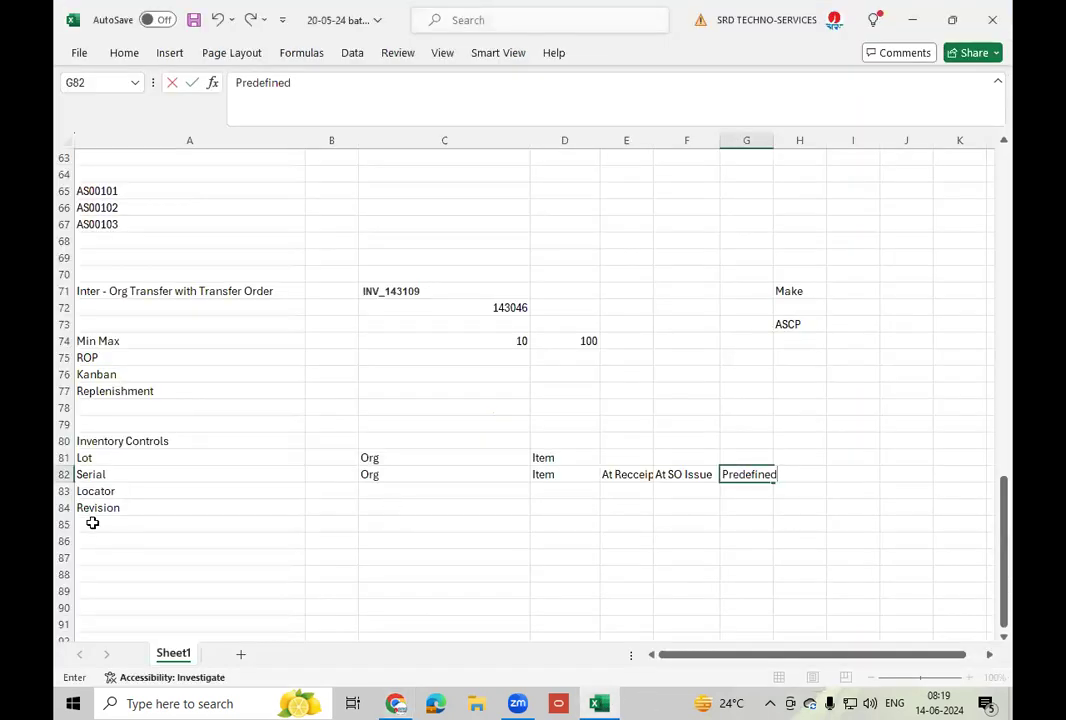
- Enter 'Item' in cell D84 beside Revision in the inventory controls notes
{"action": "left_click", "coordinate": [152, 507]}
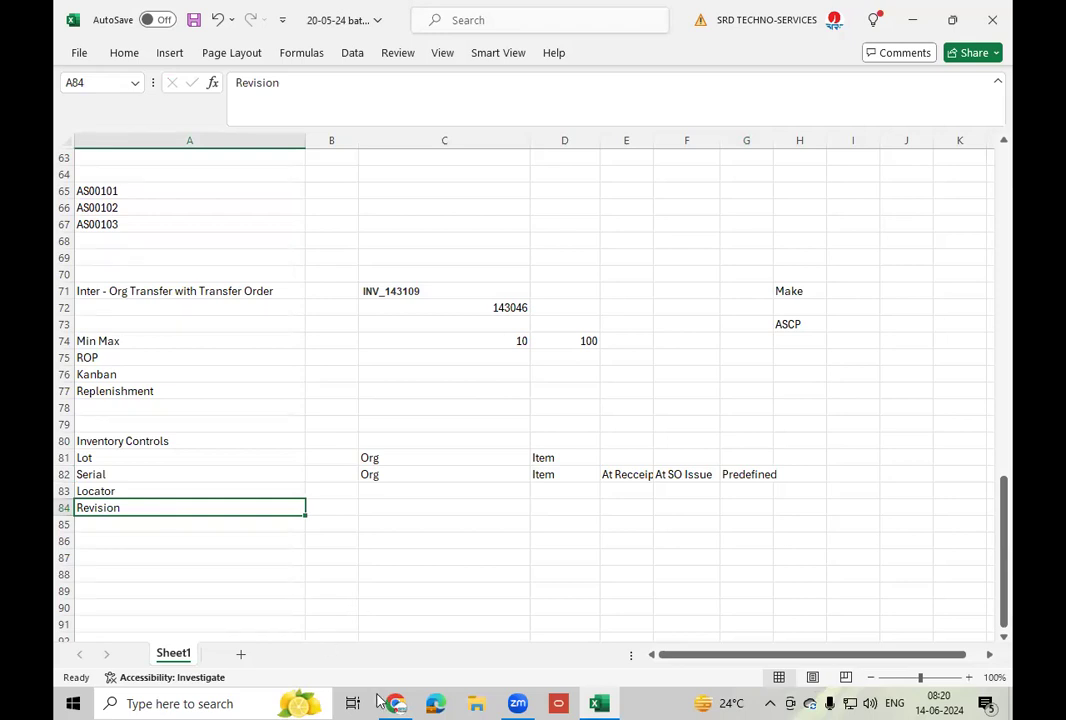
{"action": "left_click", "coordinate": [564, 512]}
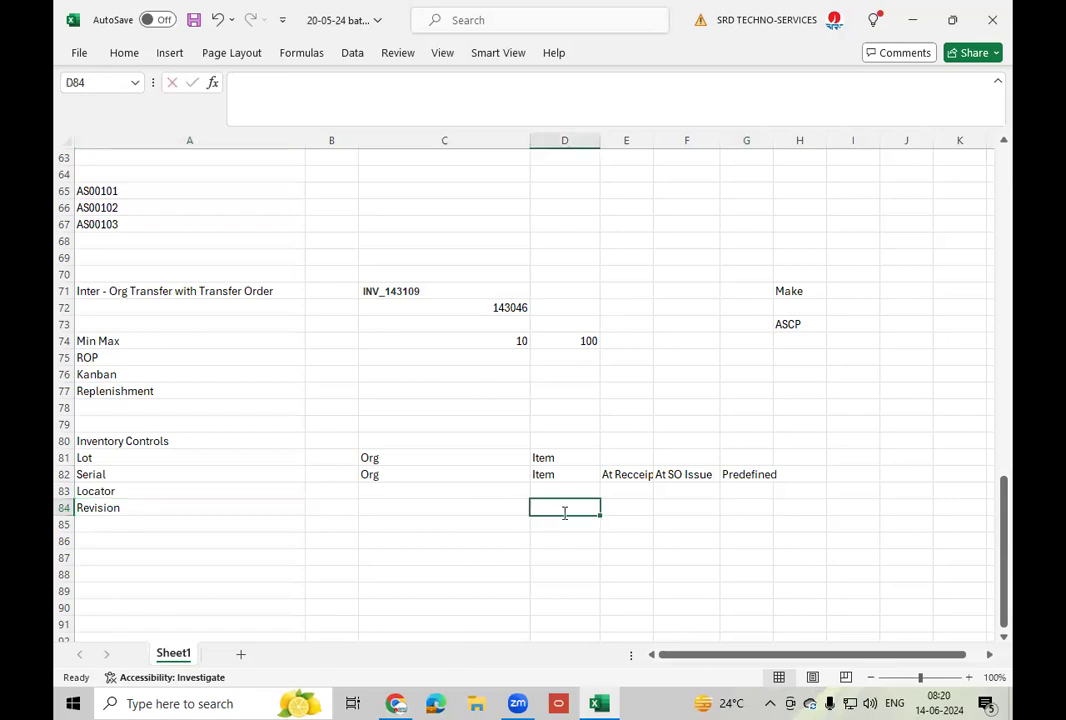
{"action": "type", "text": "Item"}
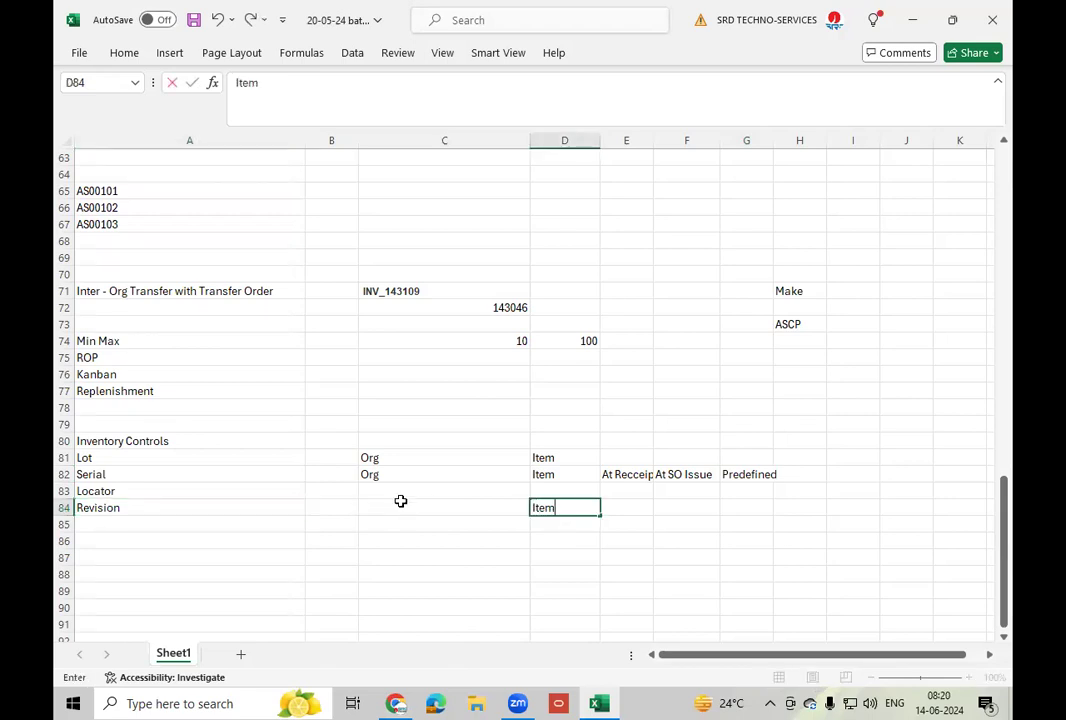
{"action": "left_click", "coordinate": [449, 507]}
{"action": "left_click", "coordinate": [565, 509]}
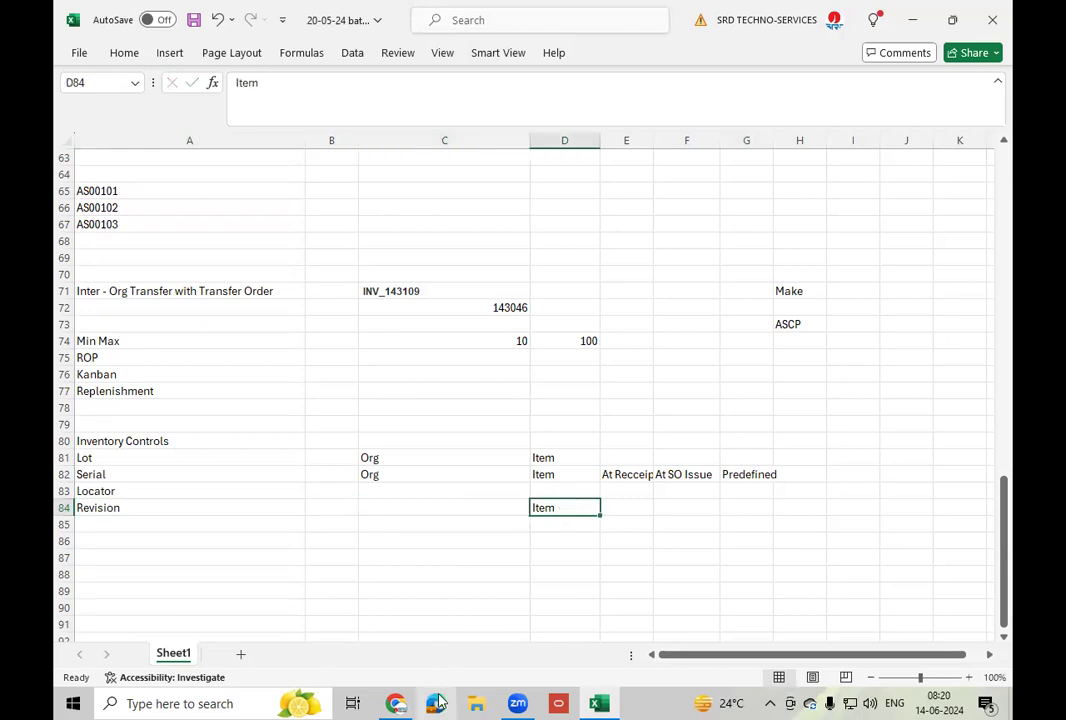
{"action": "left_click", "coordinate": [397, 703]}
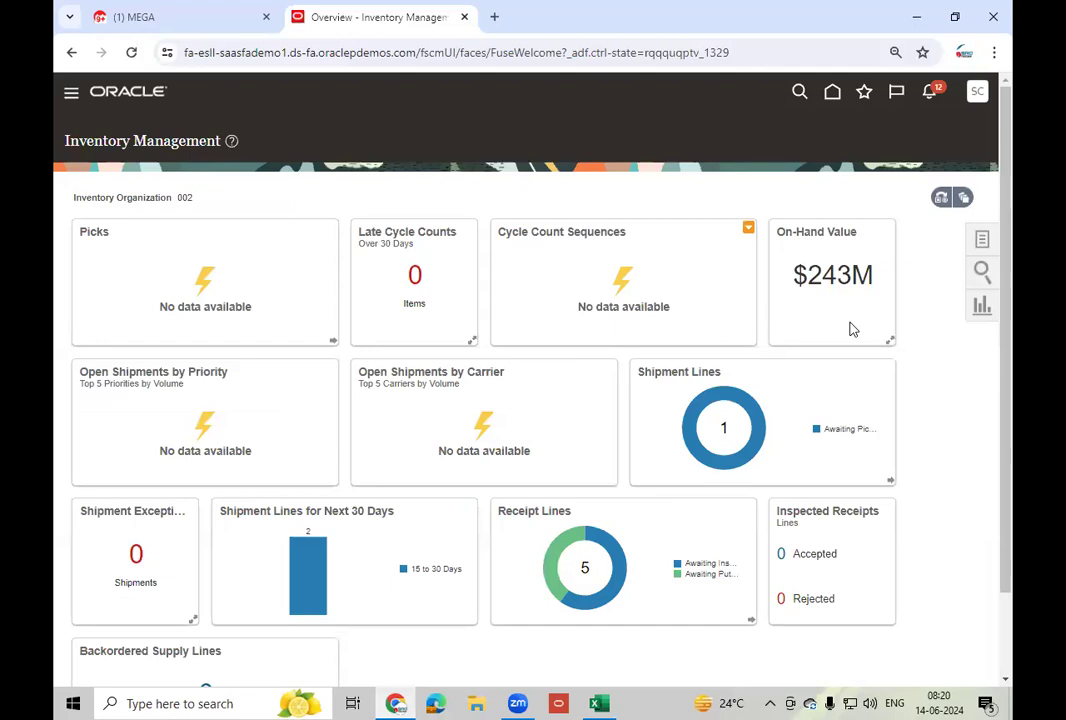
- Open the Inventory Organizations functional area in Setup and Maintenance
{"action": "left_click", "coordinate": [977, 96]}
{"action": "left_click", "coordinate": [762, 319]}
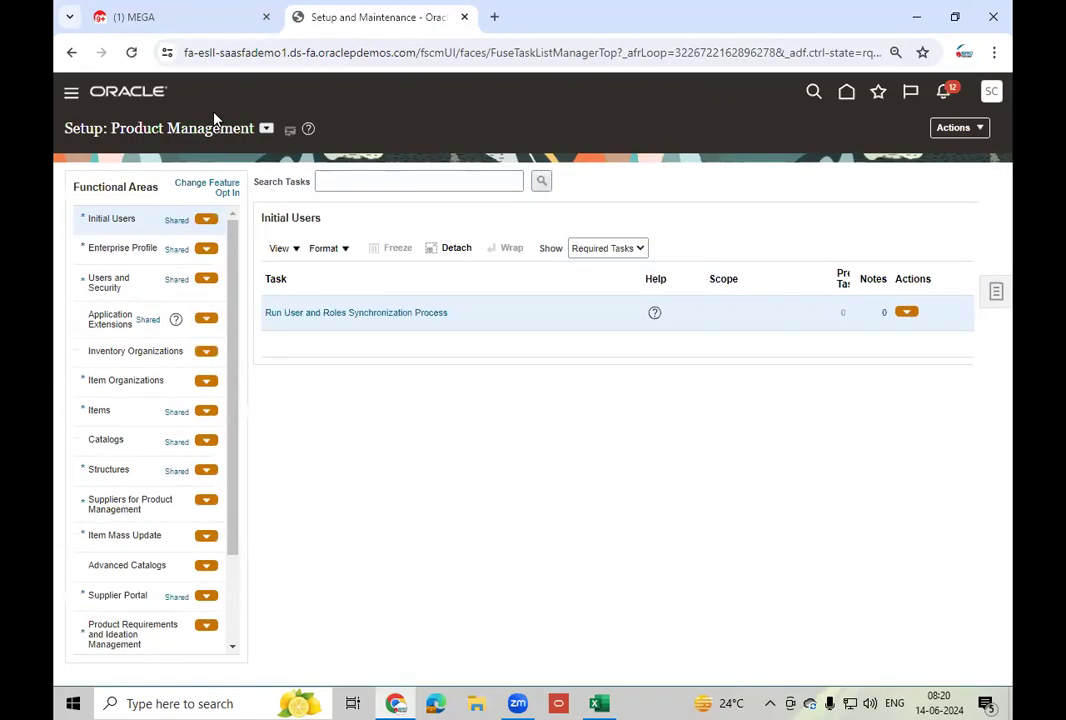
{"action": "left_click", "coordinate": [266, 131]}
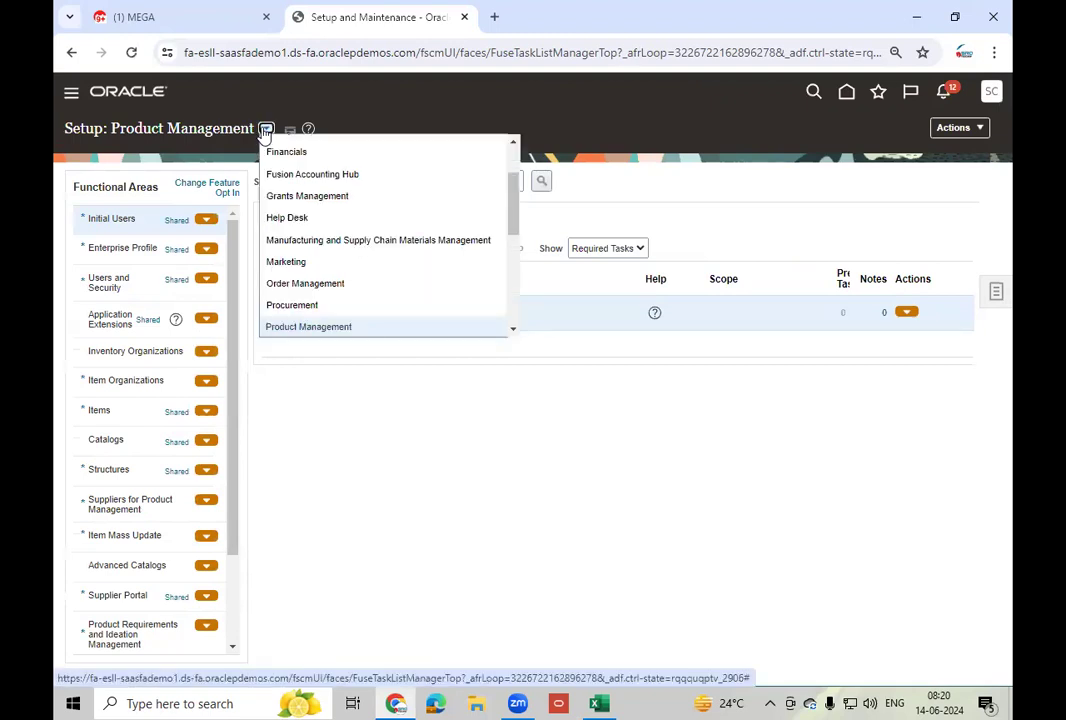
{"action": "left_click", "coordinate": [148, 350]}
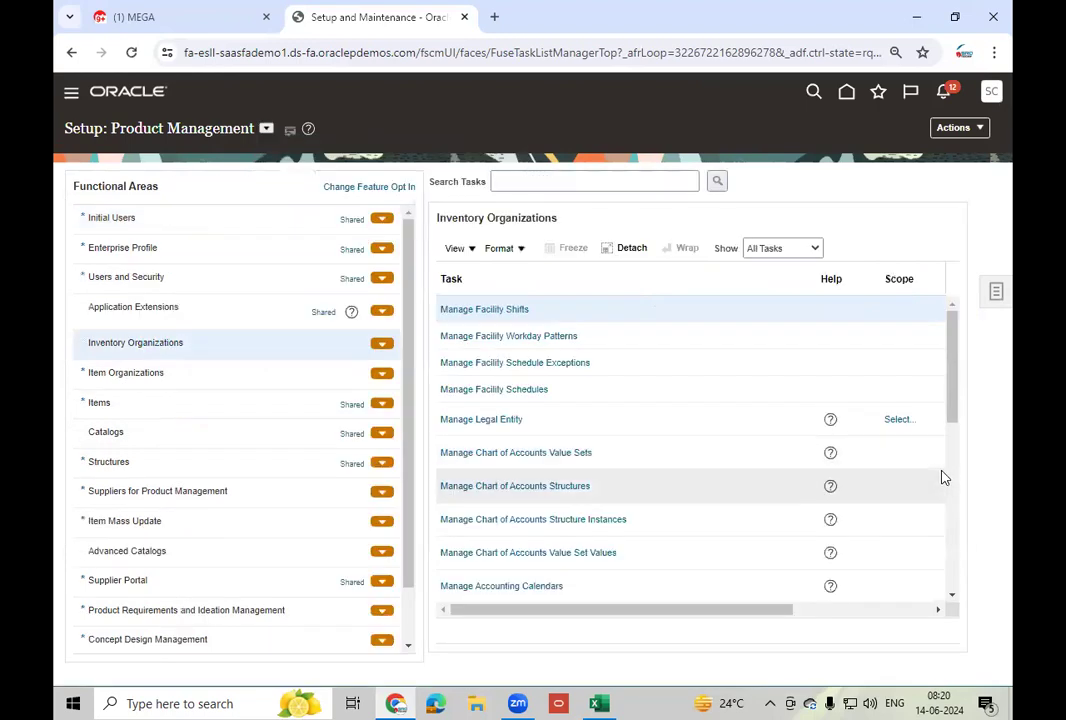
- Open the Manage Inventory Organizations task from the task list
{"action": "left_click", "coordinate": [951, 585]}
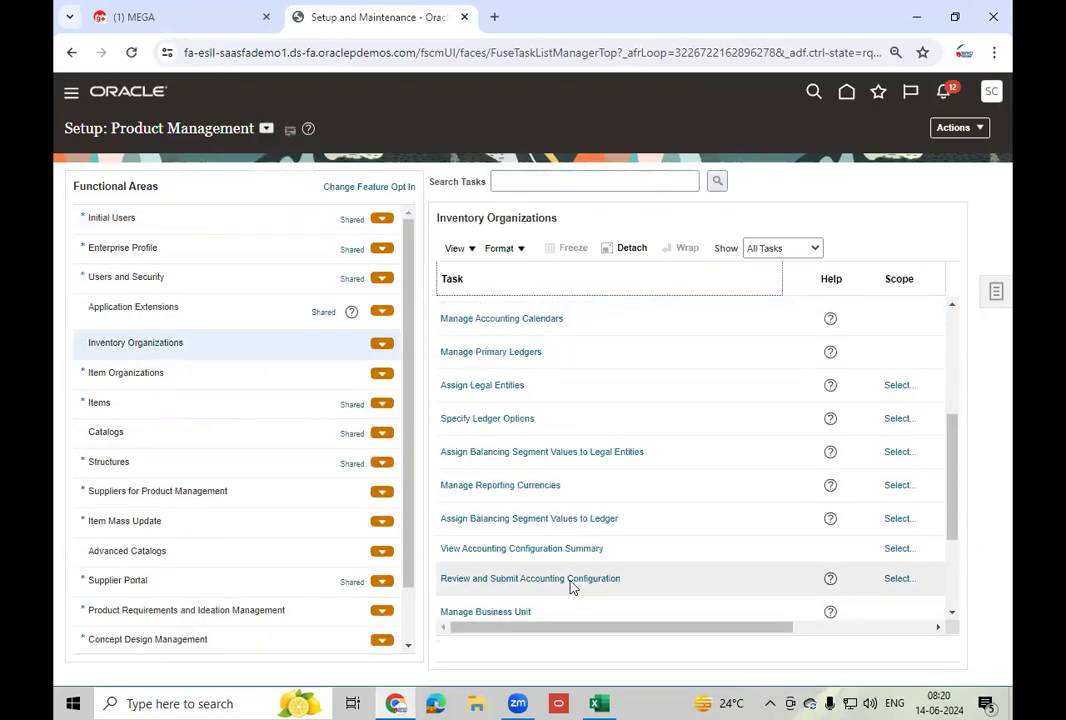
{"action": "left_click", "coordinate": [953, 613]}
{"action": "left_click", "coordinate": [953, 613]}
{"action": "left_click", "coordinate": [953, 613]}
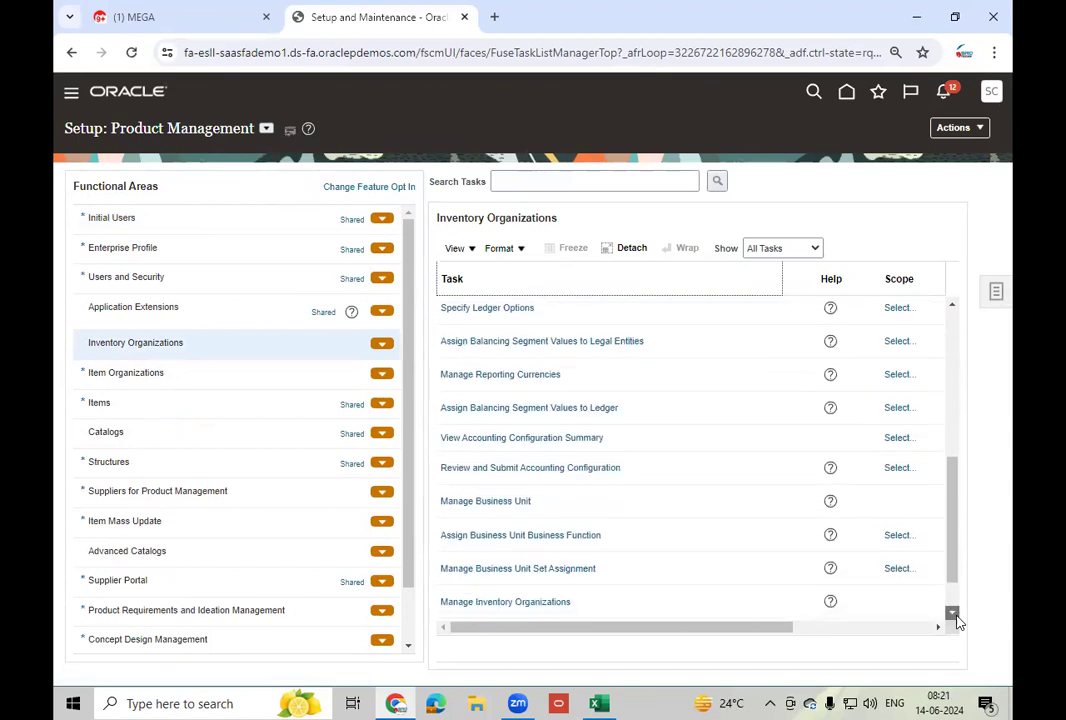
{"action": "left_click", "coordinate": [952, 613]}
{"action": "left_click", "coordinate": [533, 579]}
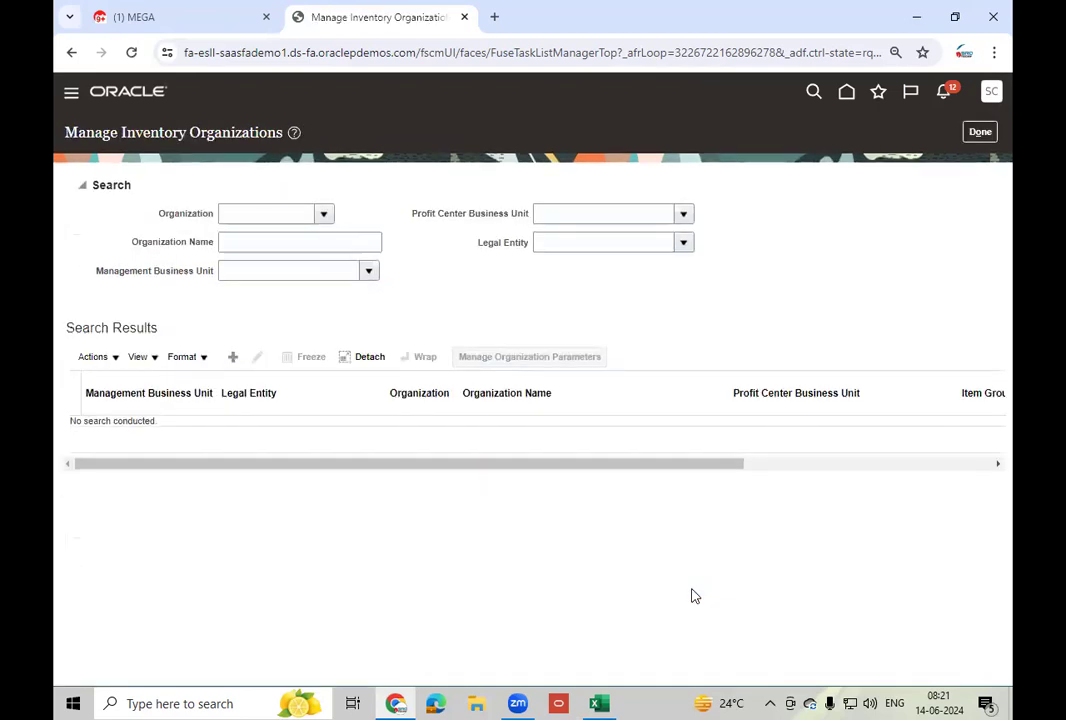
{"action": "left_click", "coordinate": [242, 210]}
- Search for organization 002 and open the Atlanta organization parameters
{"action": "type", "text": "002"}
{"action": "key", "text": "Tab"}
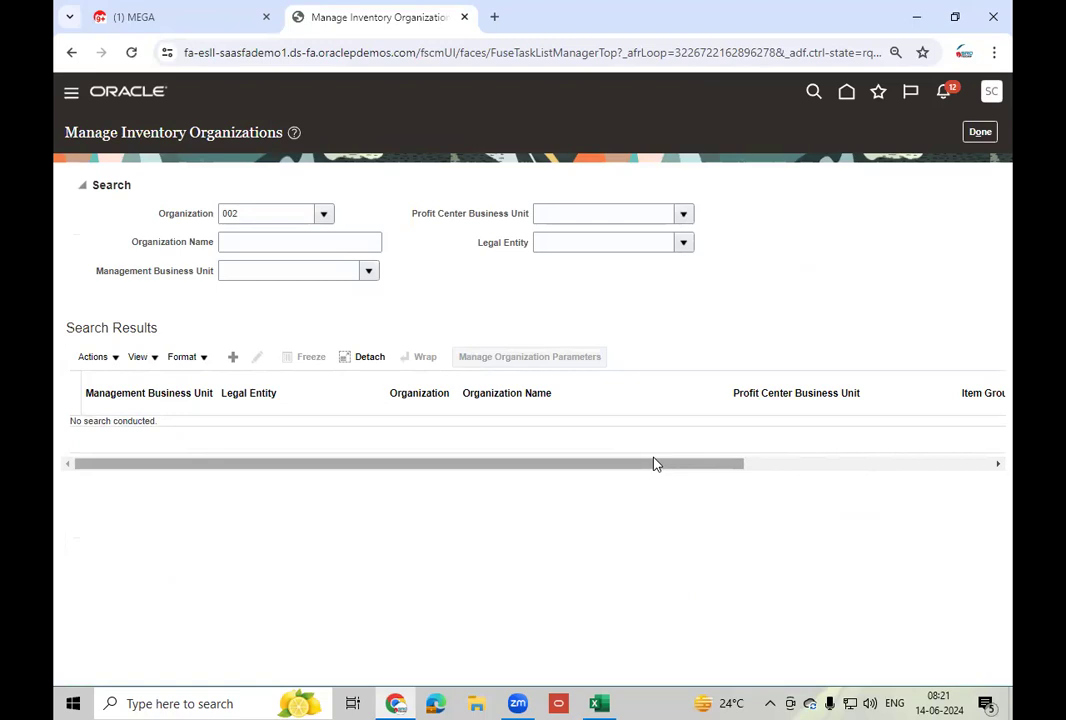
{"action": "left_click_drag", "start_coordinate": [654, 464], "coordinate": [958, 355]}
{"action": "left_click", "coordinate": [893, 299]}
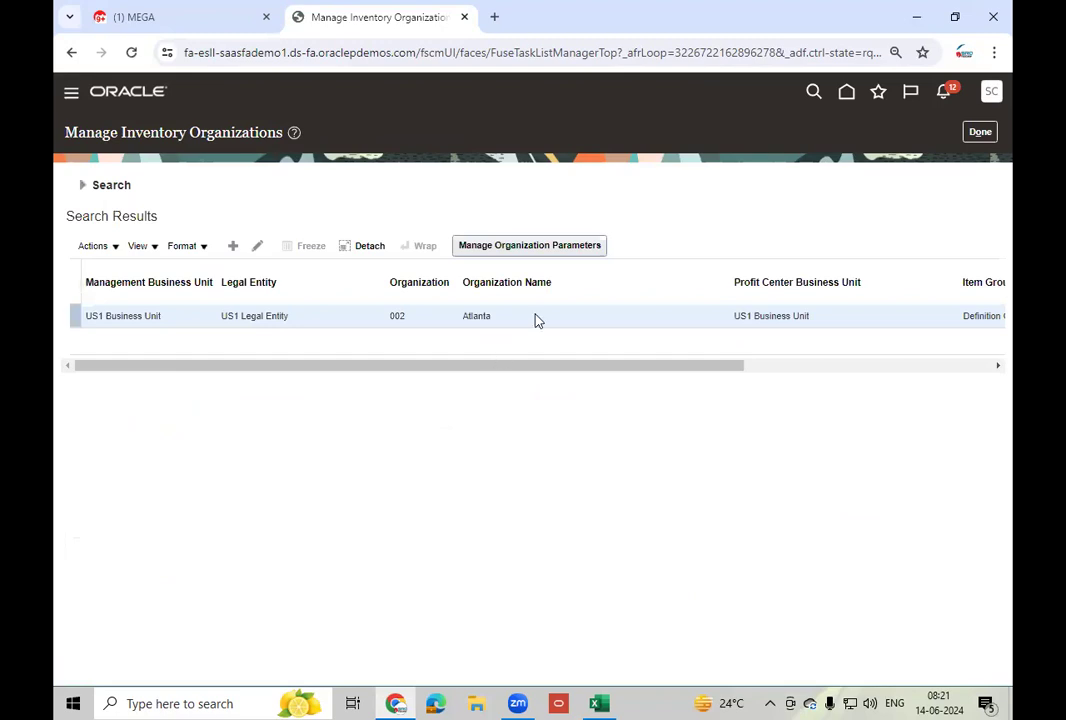
{"action": "left_click", "coordinate": [505, 248]}
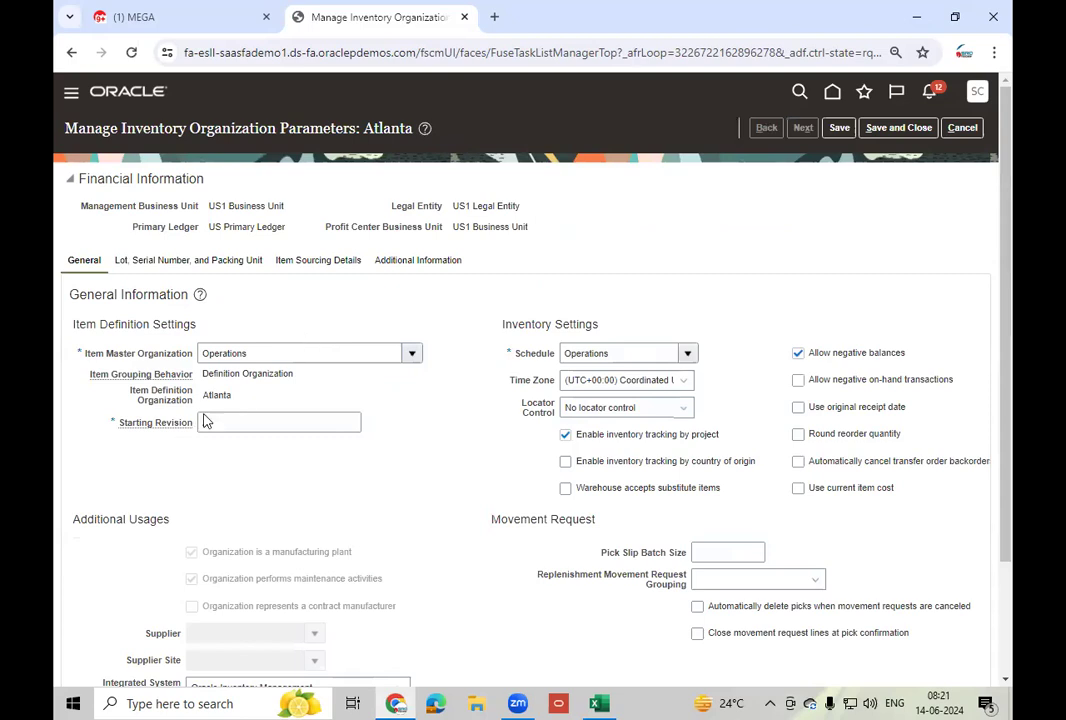
- Set Starting Revision to 0 for Atlanta and save the parameters
{"action": "left_click_drag", "start_coordinate": [120, 435], "coordinate": [195, 437]}
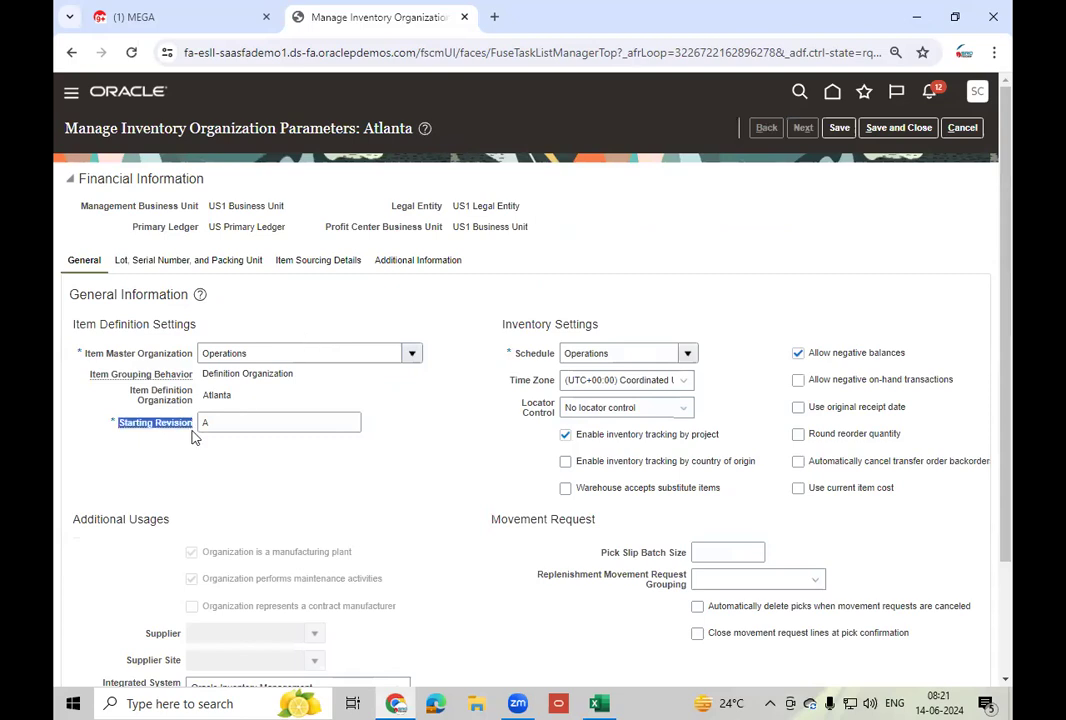
{"action": "left_click", "coordinate": [250, 423]}
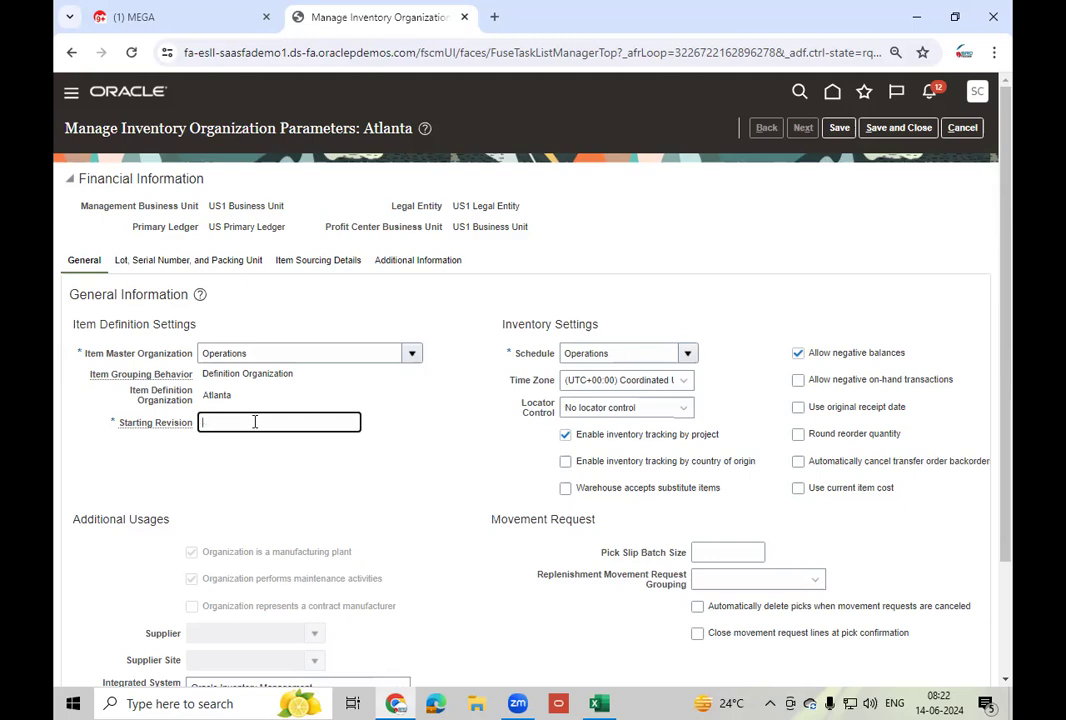
{"action": "type", "text": "0"}
{"action": "key", "text": "Tab"}
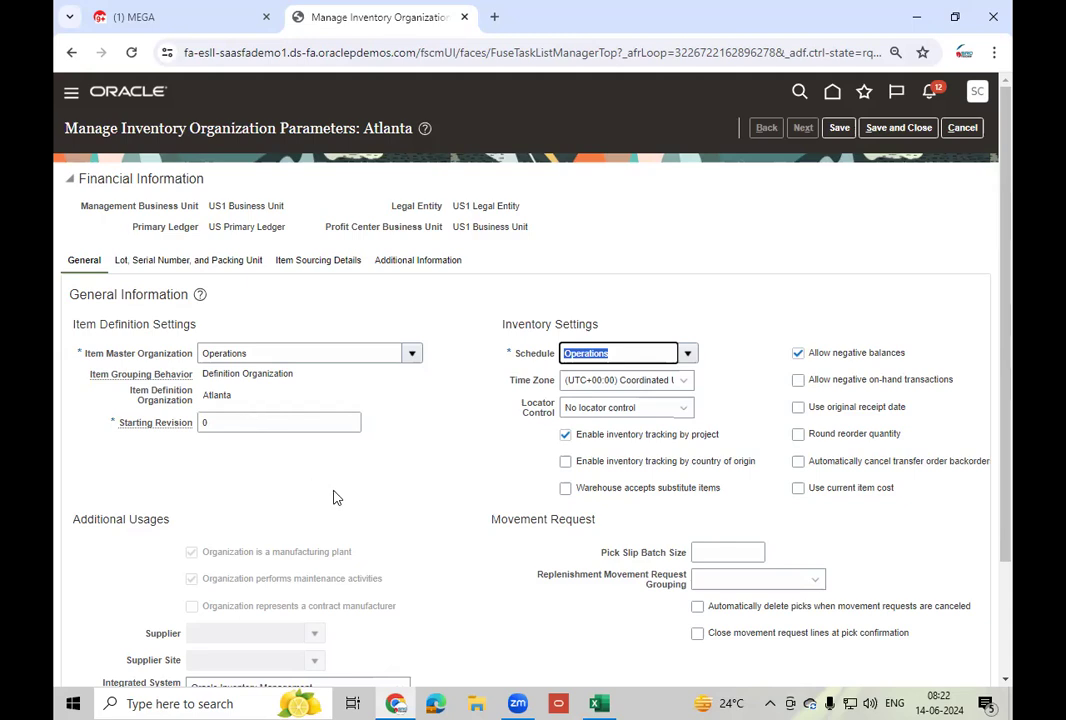
{"action": "left_click", "coordinate": [339, 493]}
{"action": "left_click", "coordinate": [220, 424]}
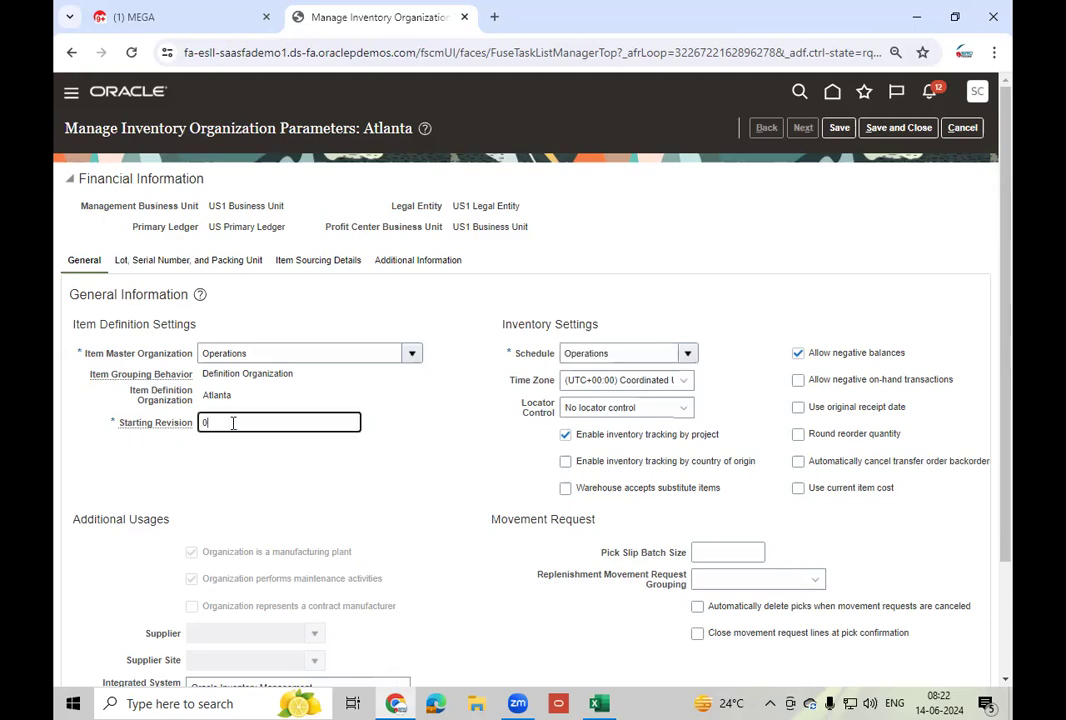
{"action": "left_click", "coordinate": [478, 421]}
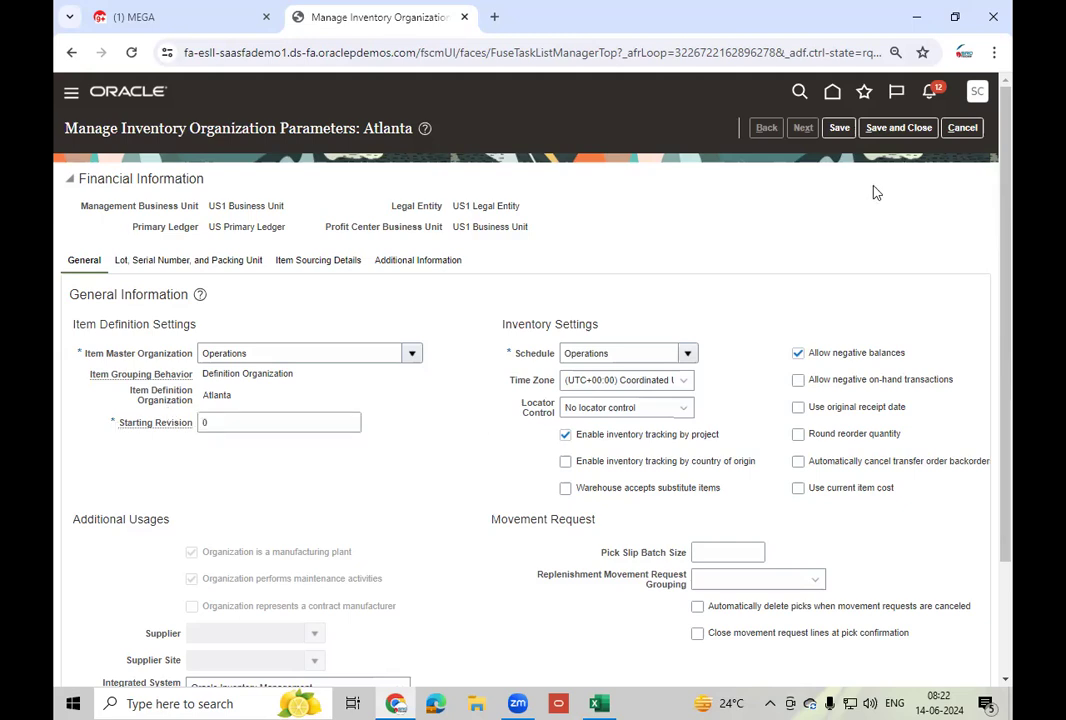
{"action": "left_click", "coordinate": [843, 130]}
{"action": "left_click", "coordinate": [900, 128]}
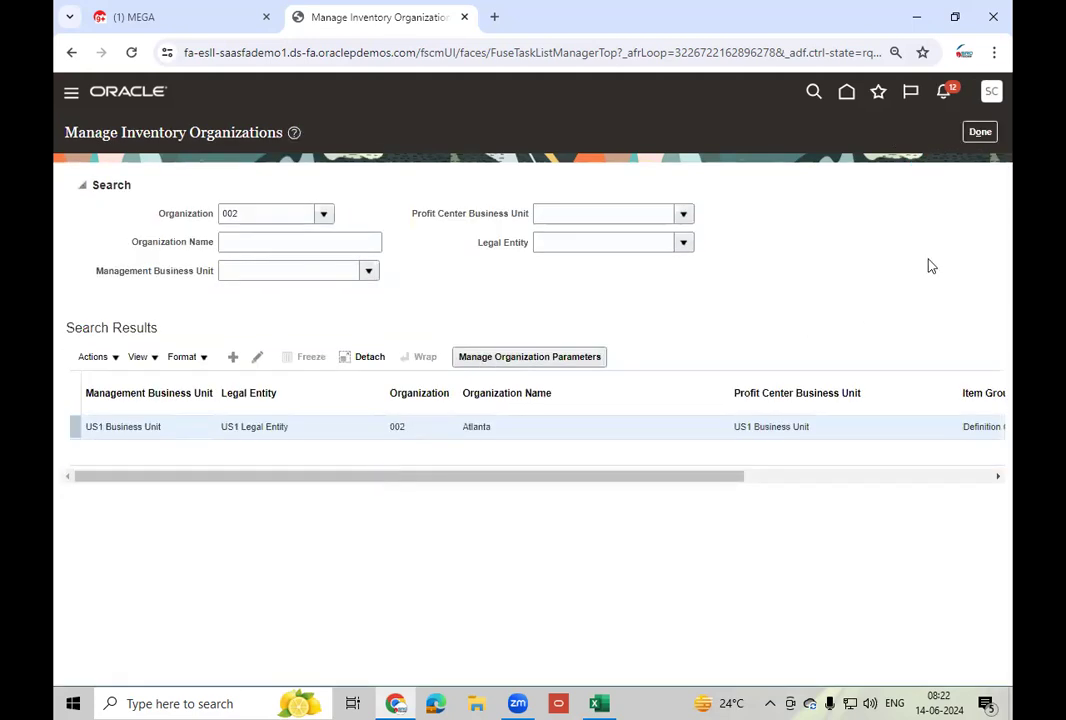
- Return home and start Create Item in Product Information Management under Product Management
{"action": "left_click", "coordinate": [979, 133]}
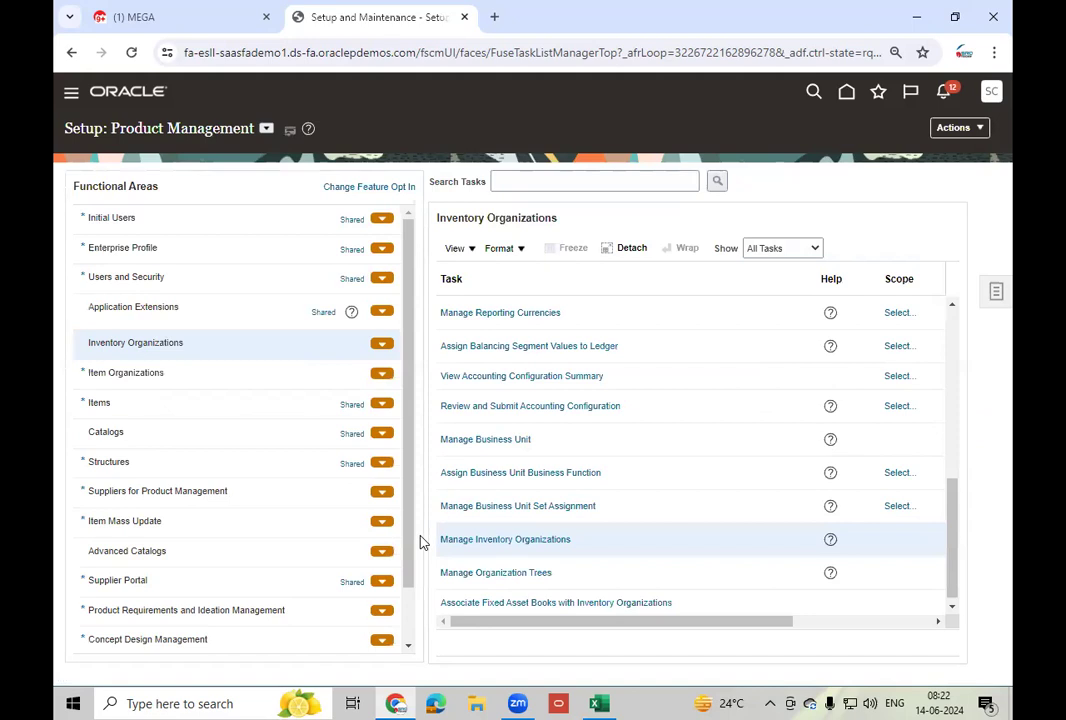
{"action": "left_click", "coordinate": [847, 94]}
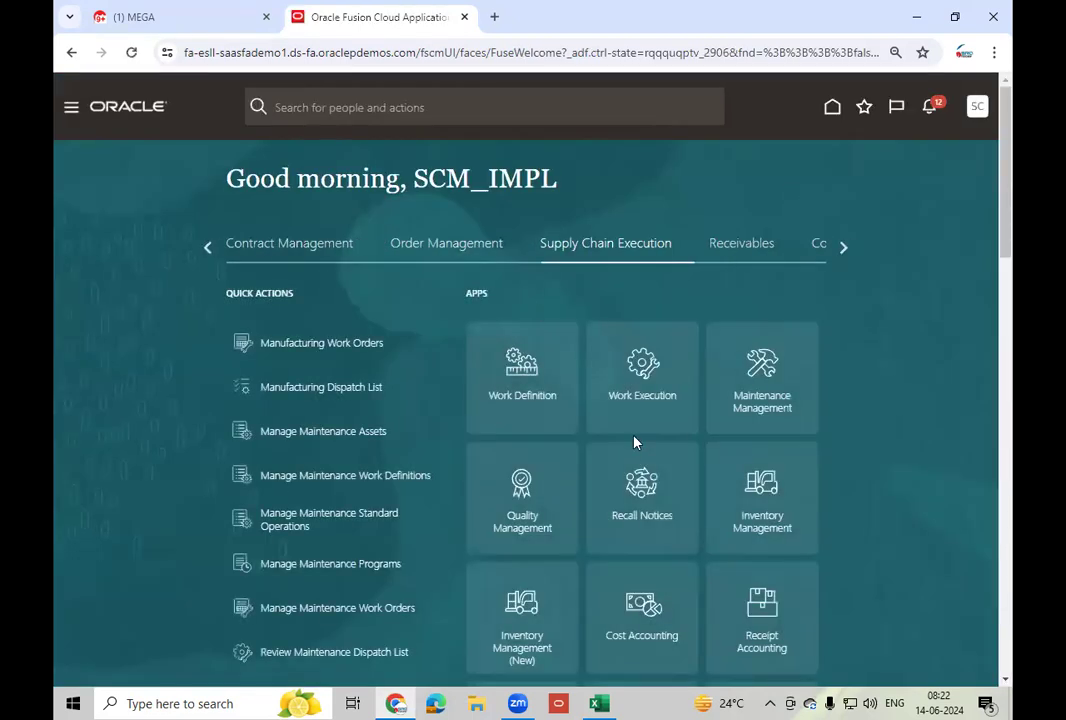
{"action": "left_click", "coordinate": [207, 250]}
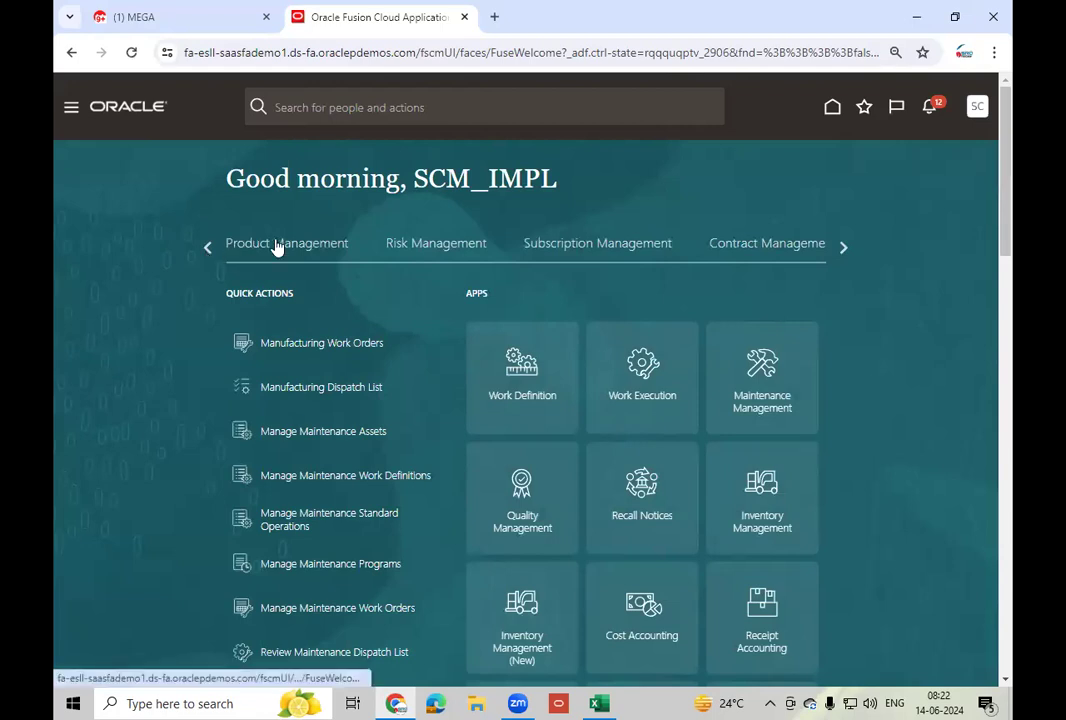
{"action": "left_click", "coordinate": [277, 246]}
{"action": "left_click", "coordinate": [752, 532]}
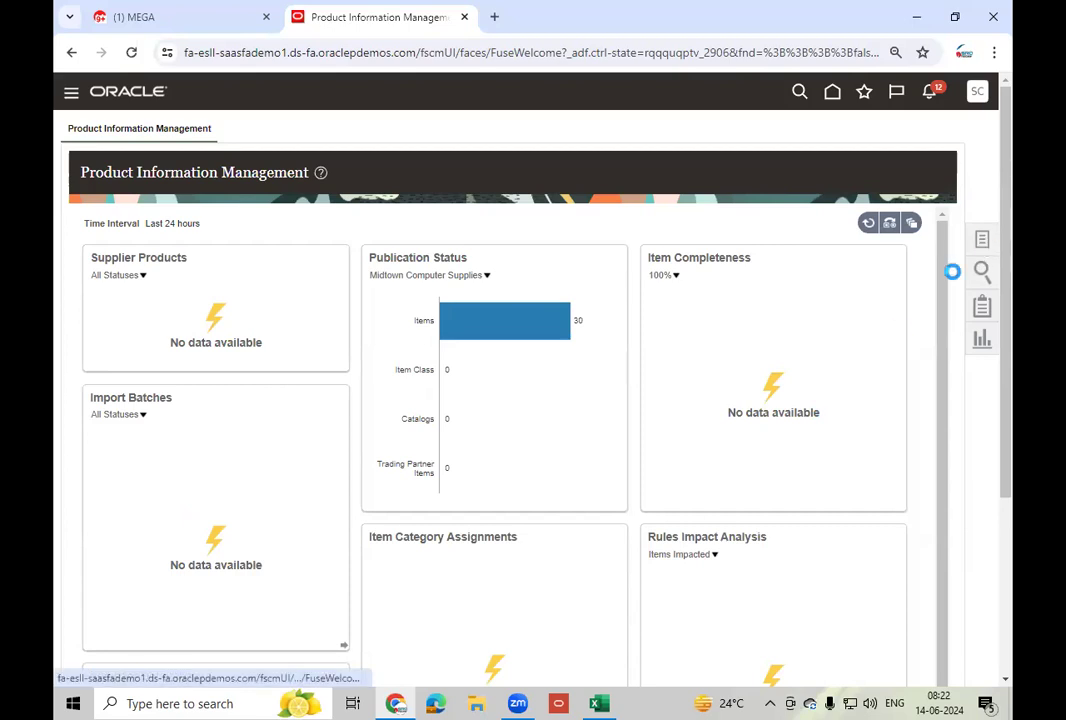
{"action": "left_click", "coordinate": [903, 143]}
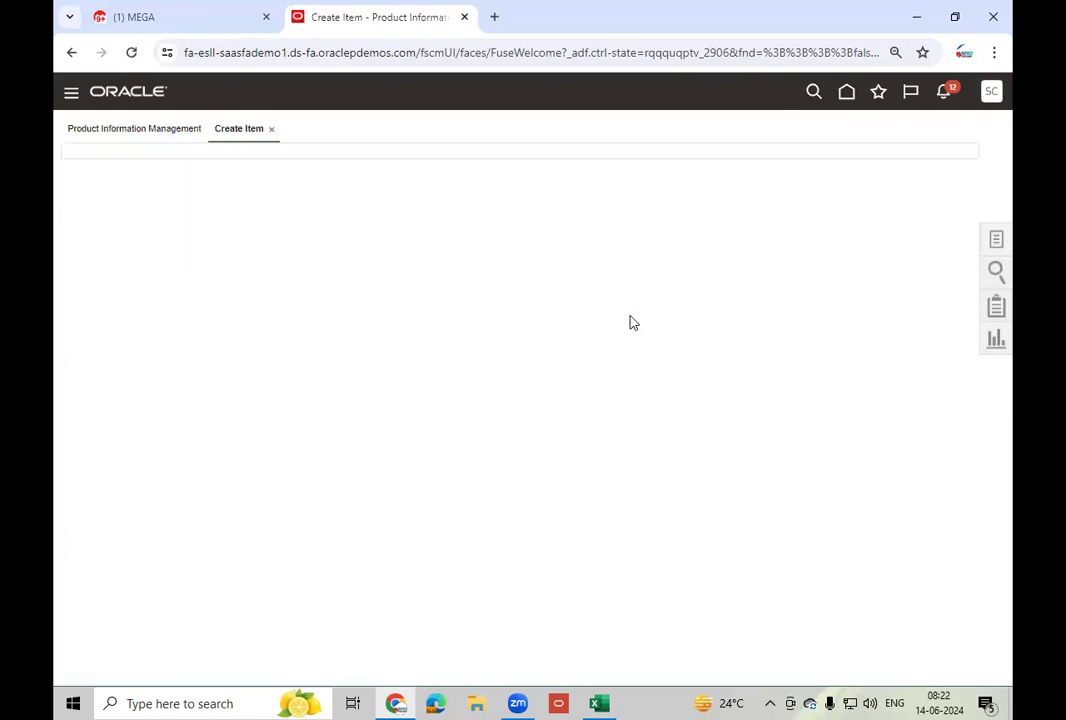
- Choose organization 000 Operations and Root Item Class for the new item
{"action": "type", "text": "000"}
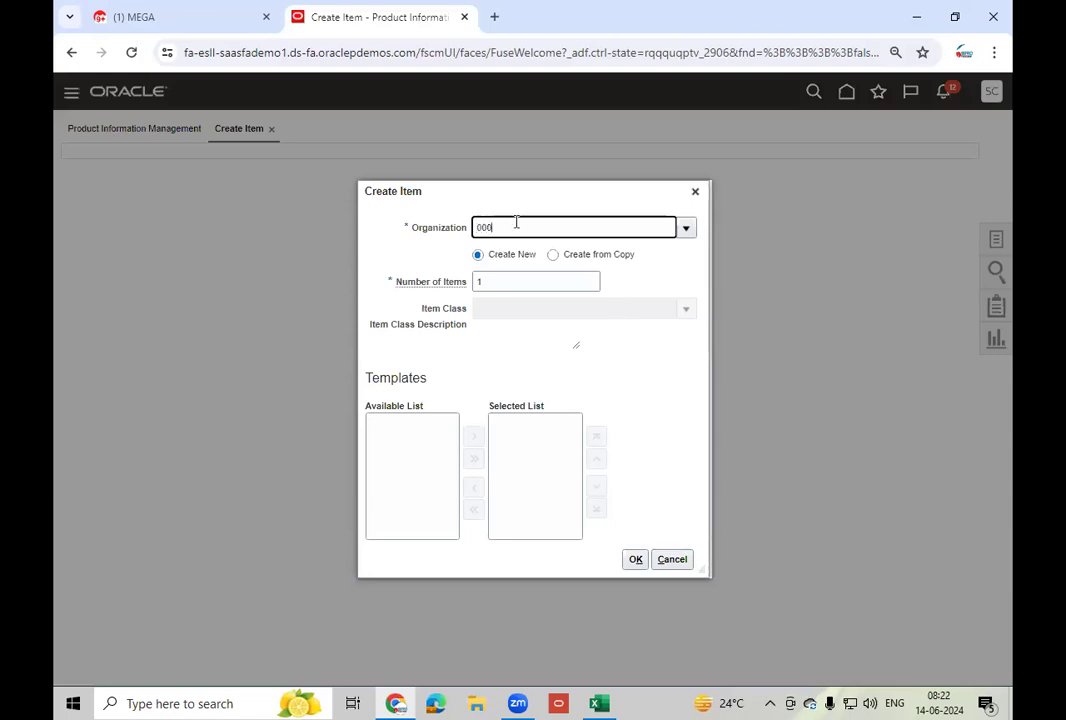
{"action": "left_click", "coordinate": [510, 252]}
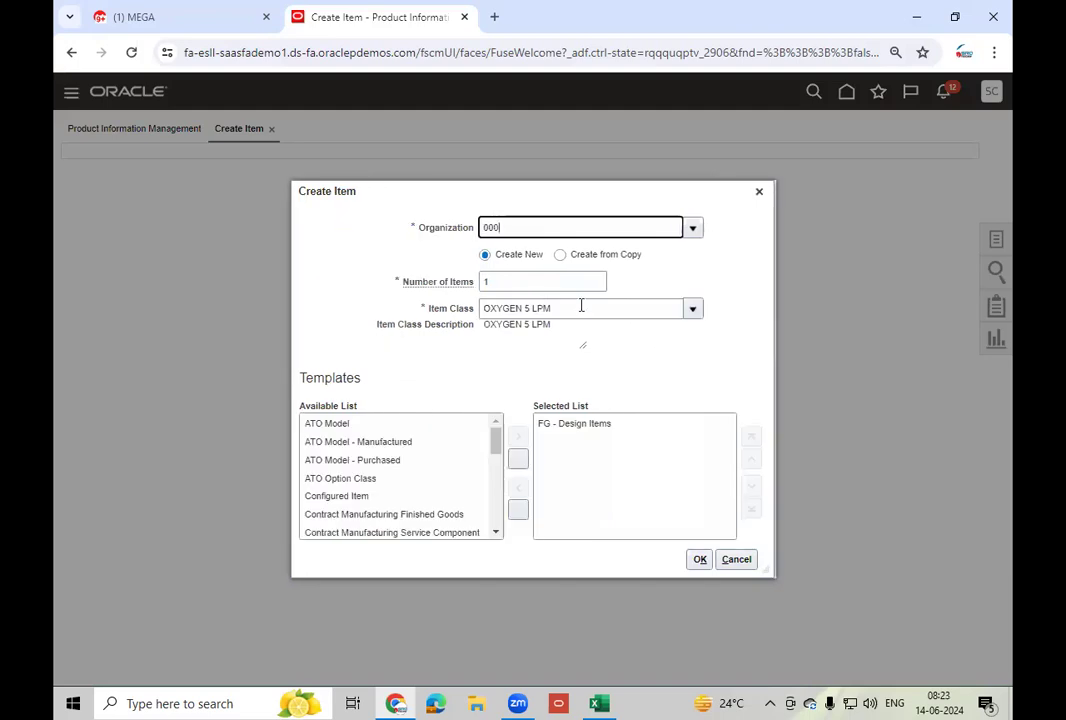
{"action": "left_click", "coordinate": [578, 307]}
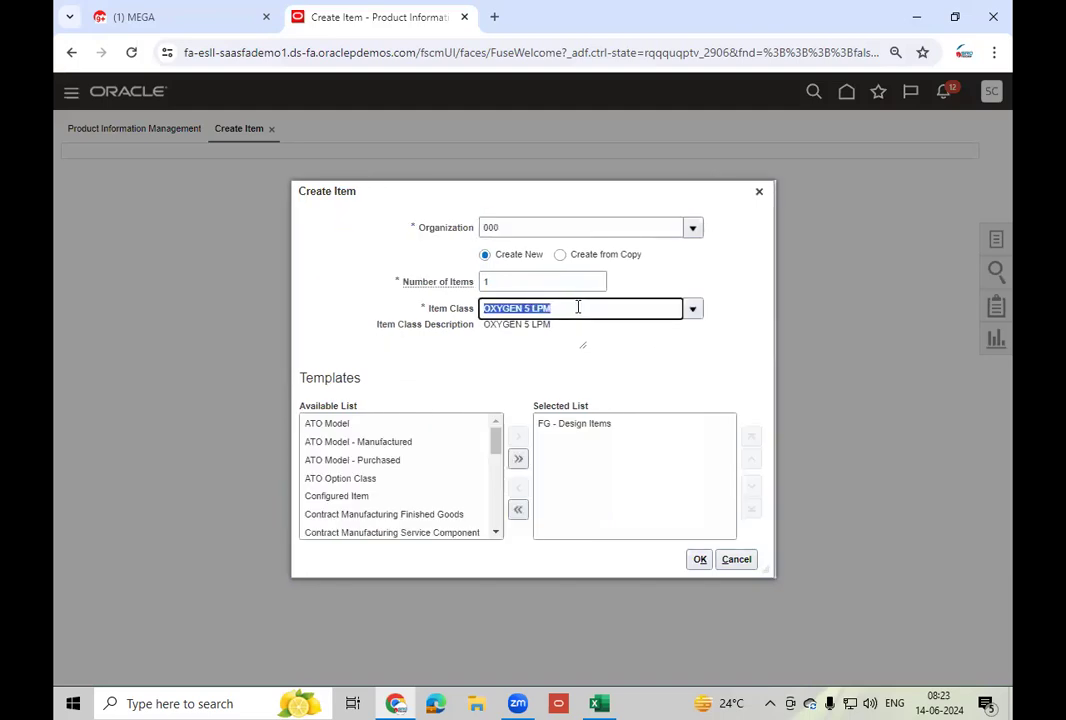
{"action": "type", "text": "Root"}
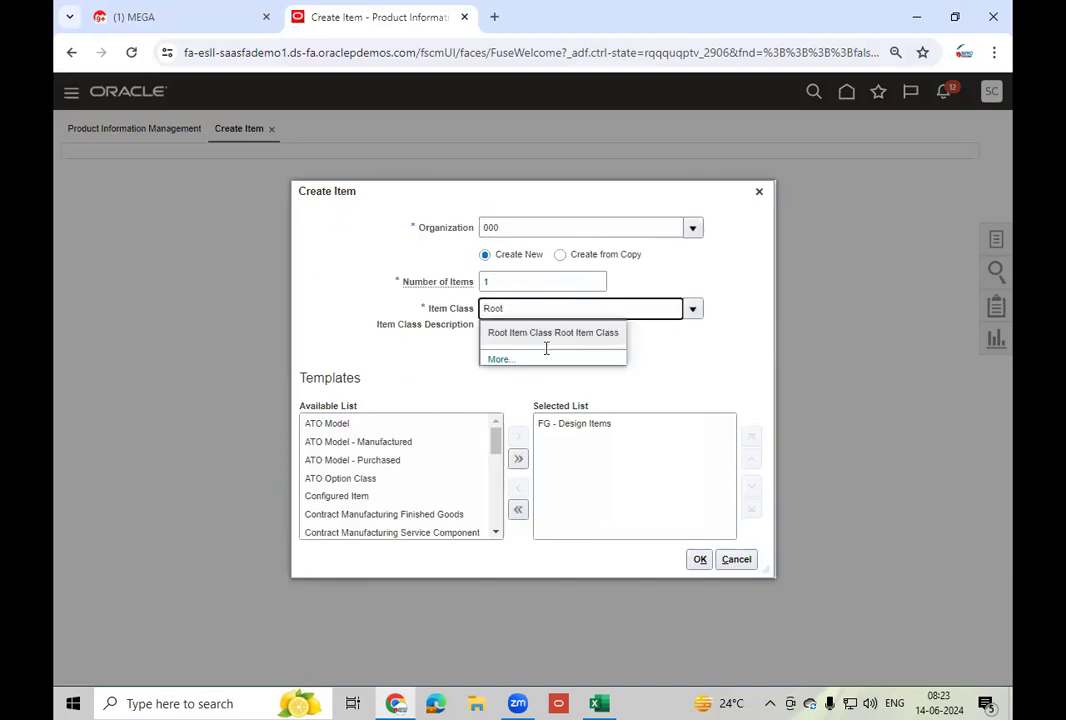
{"action": "left_click", "coordinate": [546, 338]}
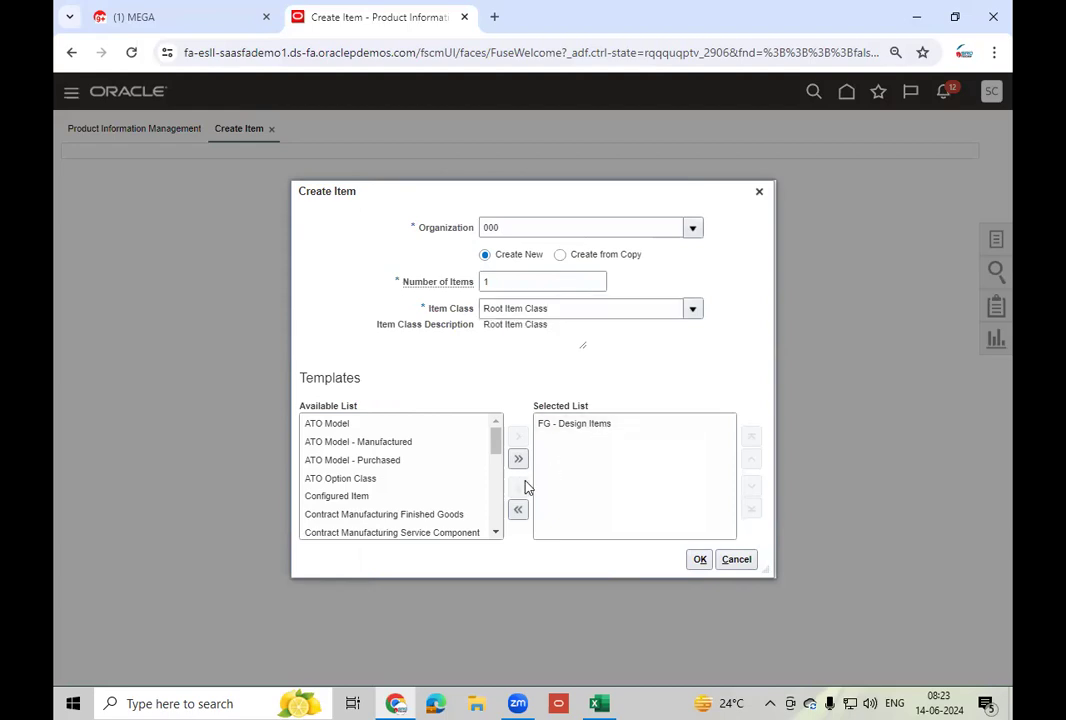
- Replace the FG - Design Items template with Purchased Item and create the item
{"action": "left_click", "coordinate": [576, 423]}
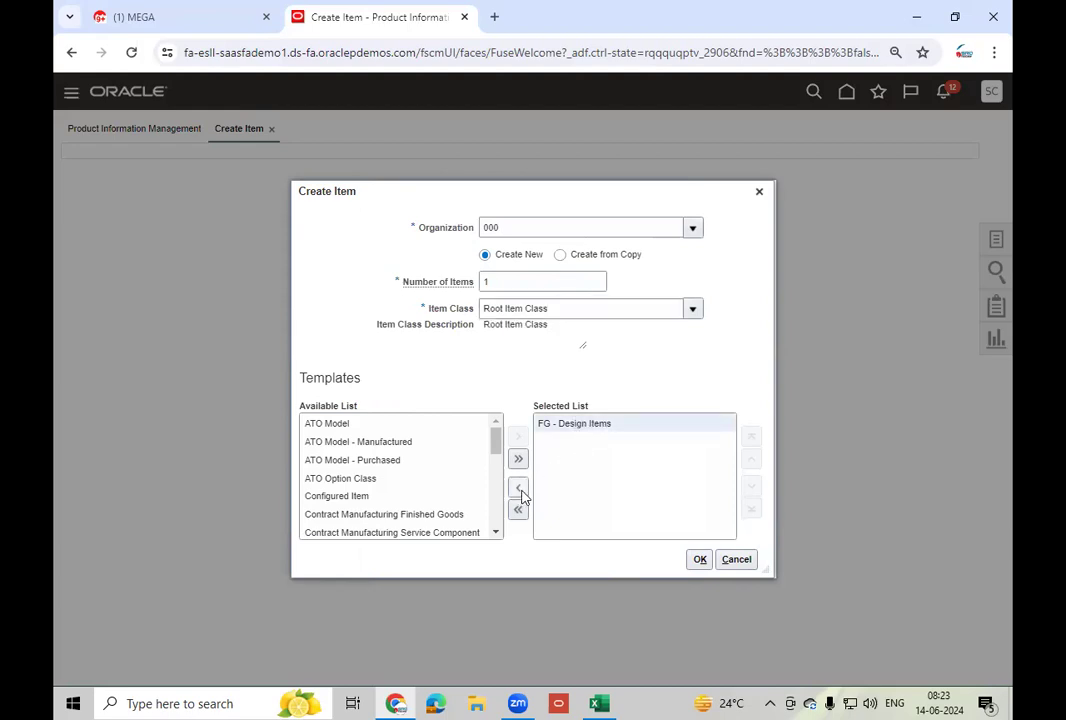
{"action": "left_click", "coordinate": [518, 489]}
{"action": "left_click", "coordinate": [497, 423]}
{"action": "left_click", "coordinate": [497, 423]}
{"action": "left_click", "coordinate": [416, 436]}
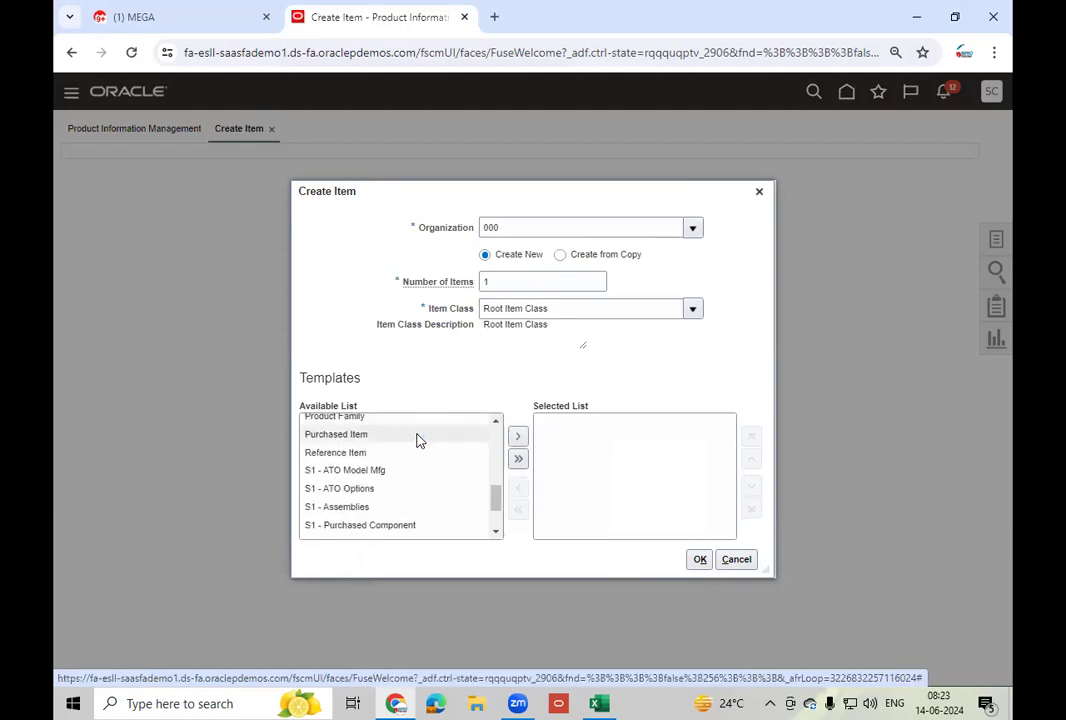
{"action": "left_click", "coordinate": [518, 439]}
{"action": "left_click", "coordinate": [699, 559]}
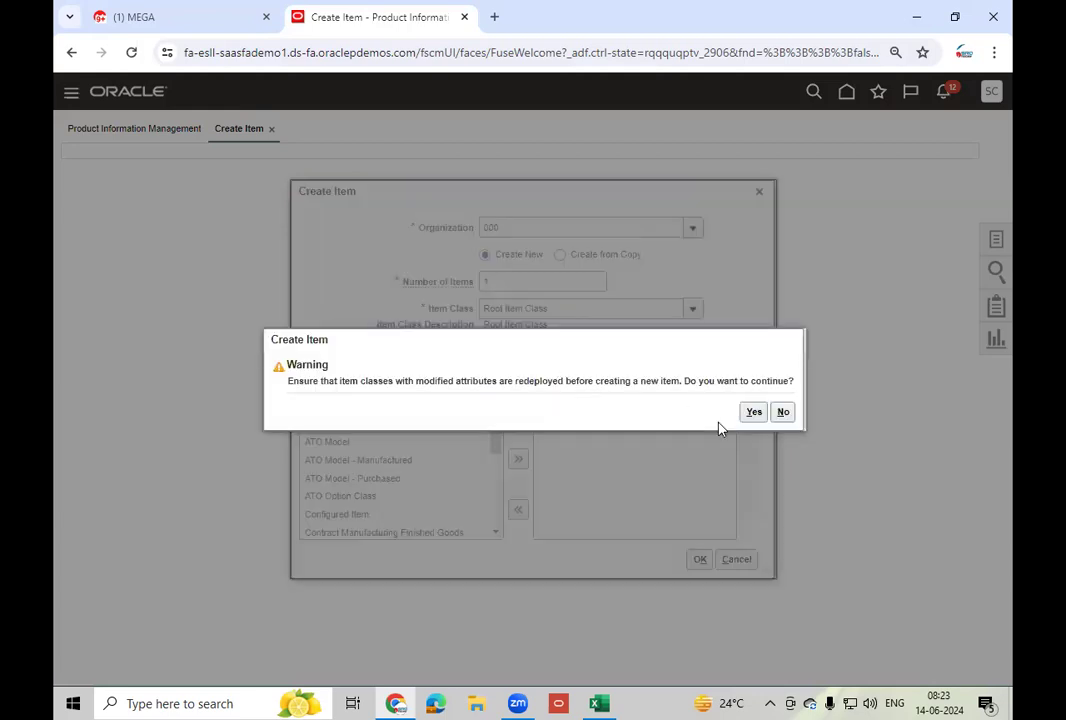
{"action": "left_click", "coordinate": [754, 412]}
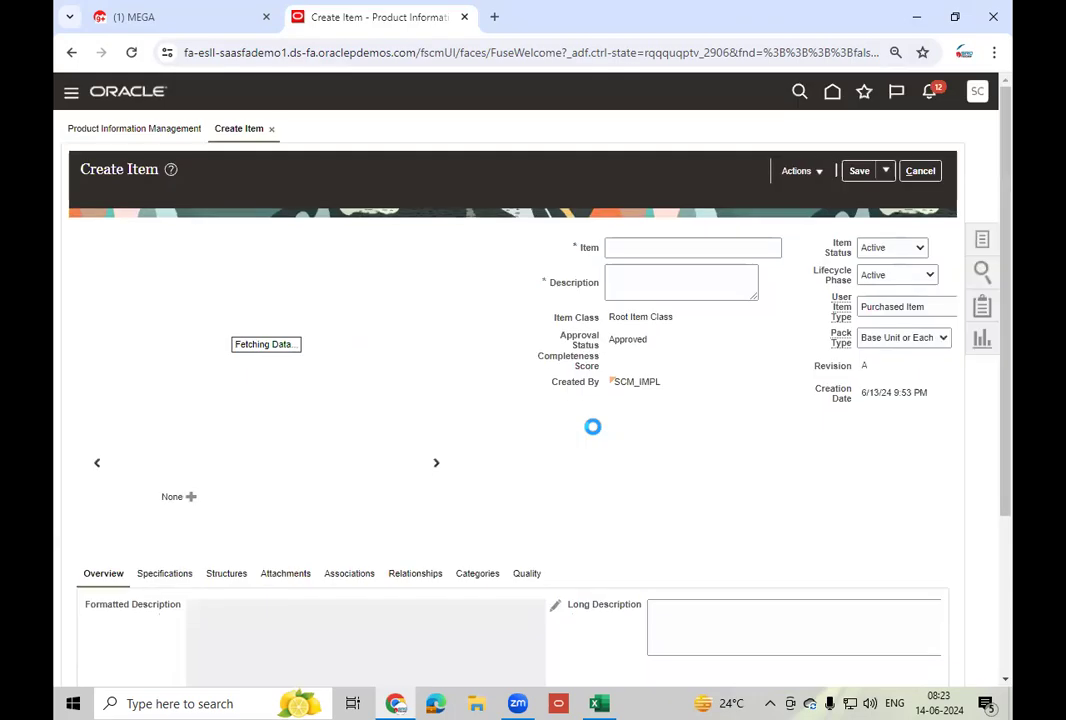
{"action": "left_click", "coordinate": [652, 240]}
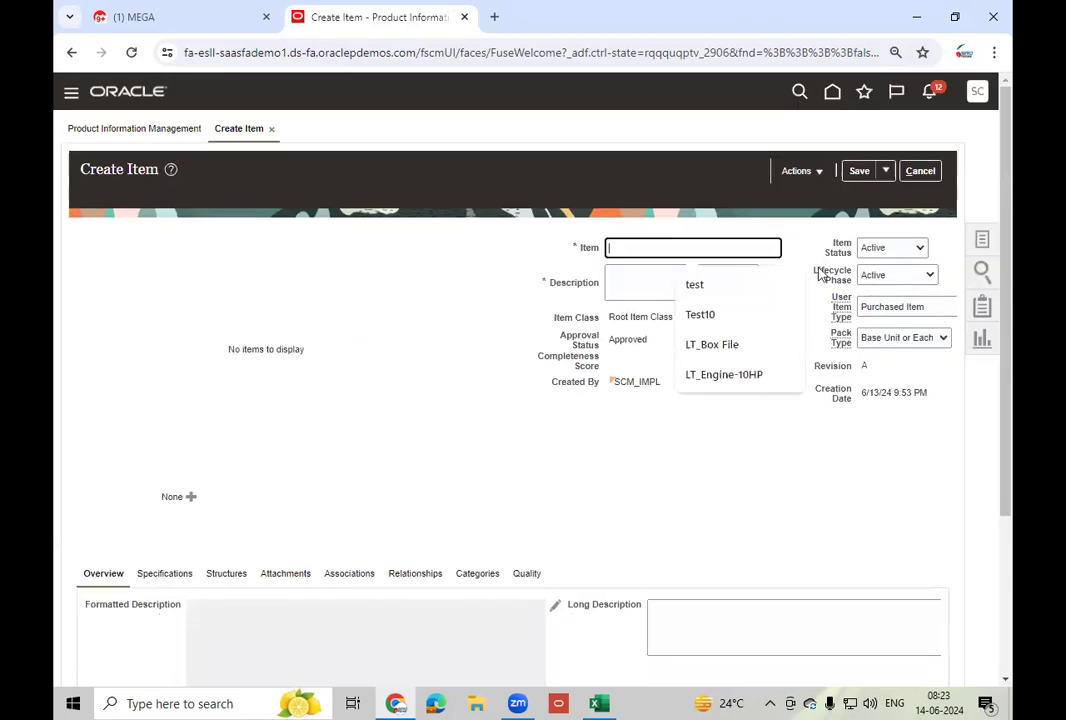
- Name the new item LT_MWOS and give it the description LT_MWOS
{"action": "type", "text": "LT_"}
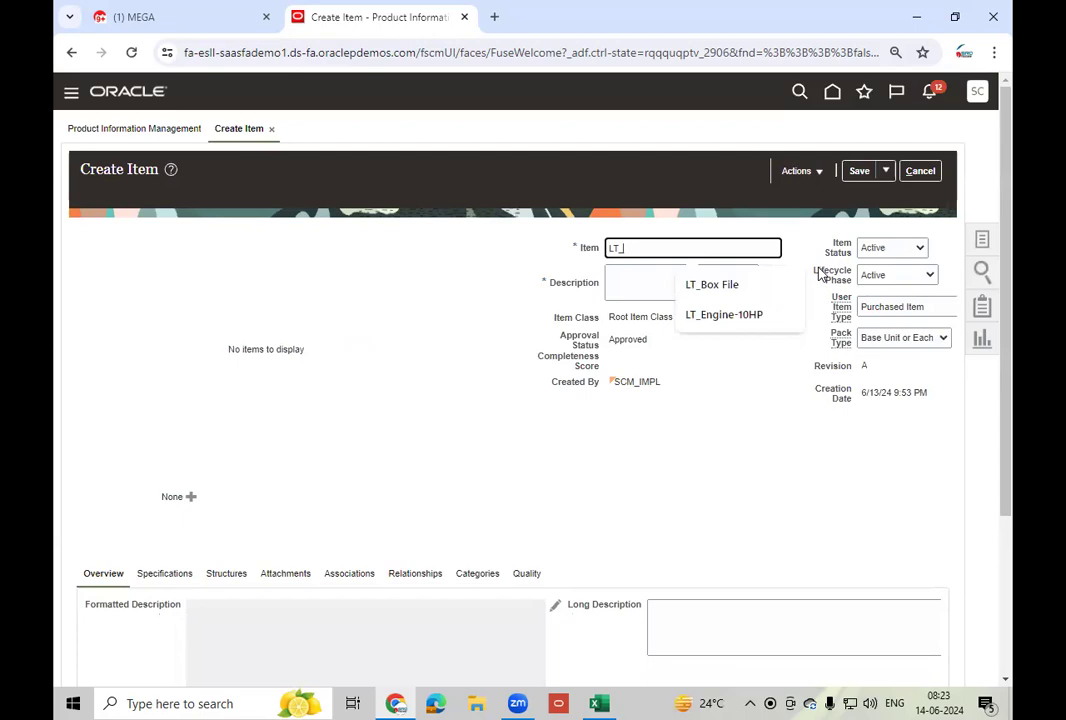
{"action": "type", "text": "WO"}
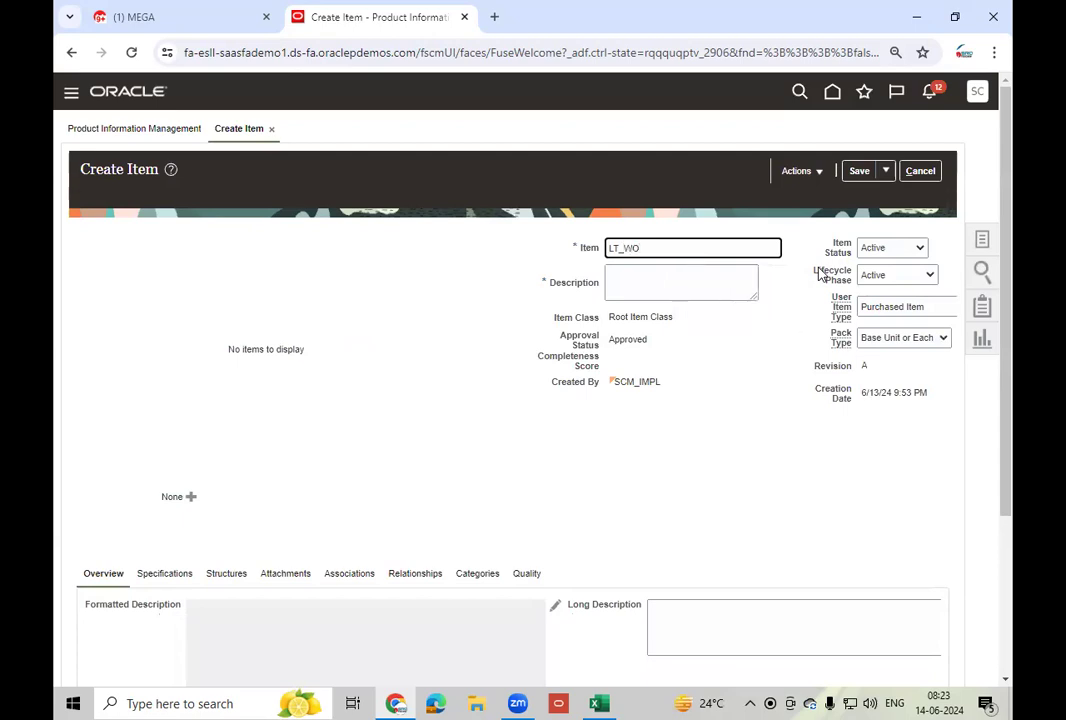
{"action": "key", "text": "Left"}
{"action": "type", "text": "M"}
{"action": "key", "text": "Tab"}
{"action": "key", "text": "shift+Tab"}
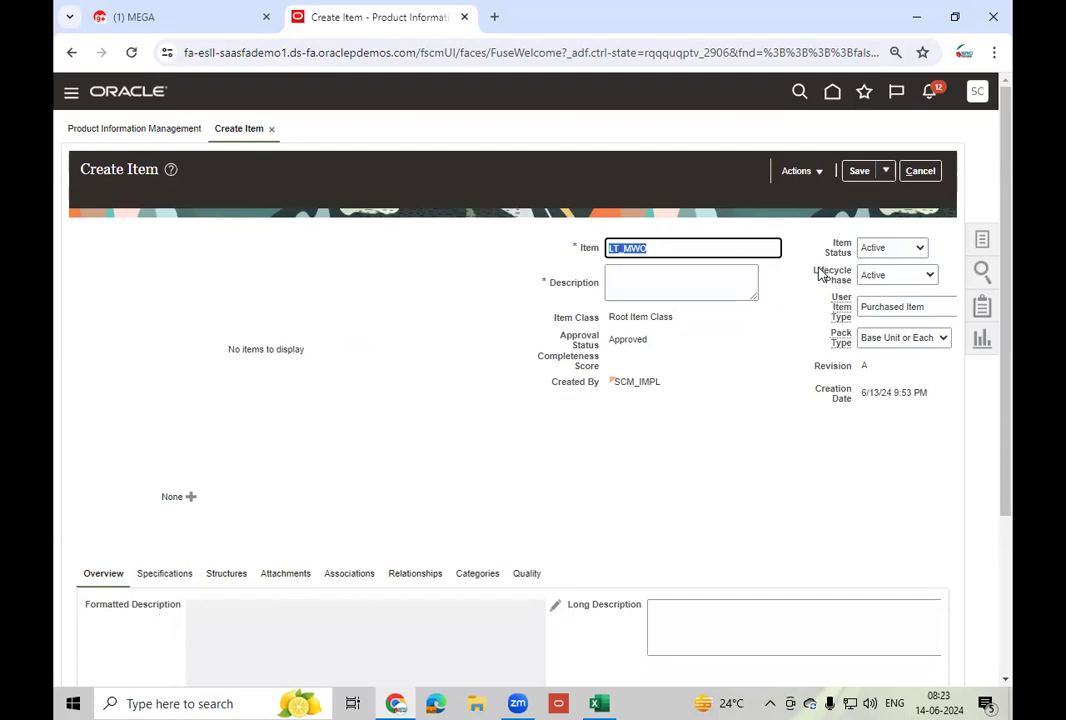
{"action": "left_click", "coordinate": [659, 245]}
{"action": "type", "text": "S"}
{"action": "key", "text": "Tab"}
{"action": "key", "text": "shift+Tab"}
{"action": "key", "text": "ctrl+c"}
{"action": "key", "text": "Tab"}
{"action": "key", "text": "ctrl+v"}
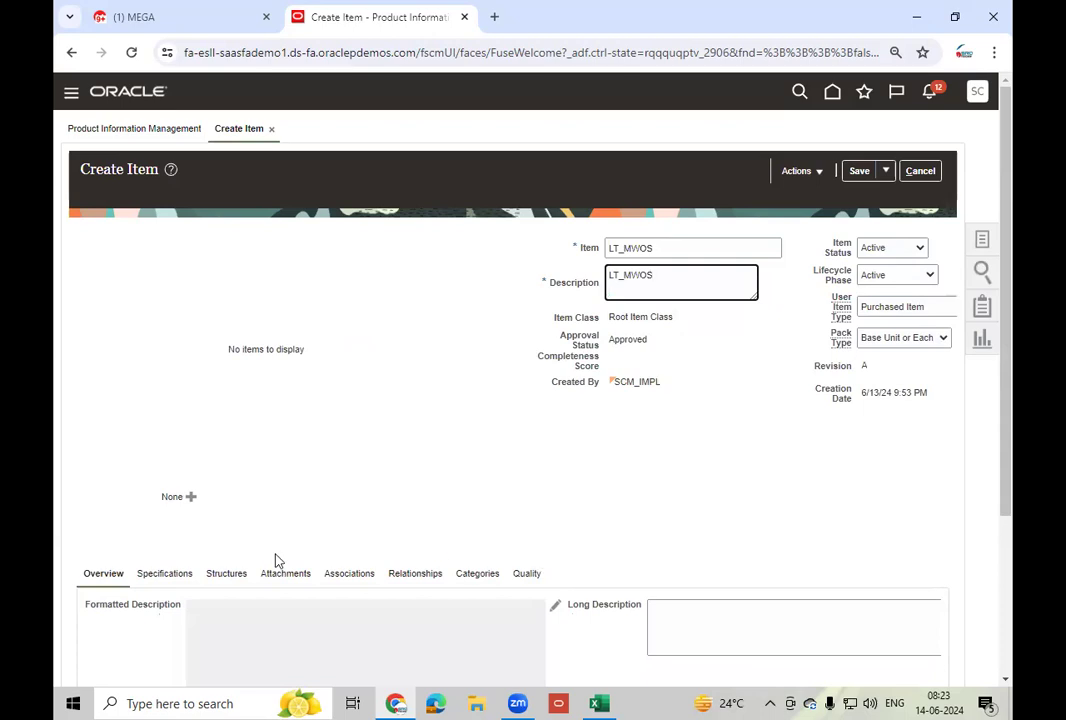
- Associate organization 002 Atlanta with the item and save it
{"action": "left_click", "coordinate": [424, 576]}
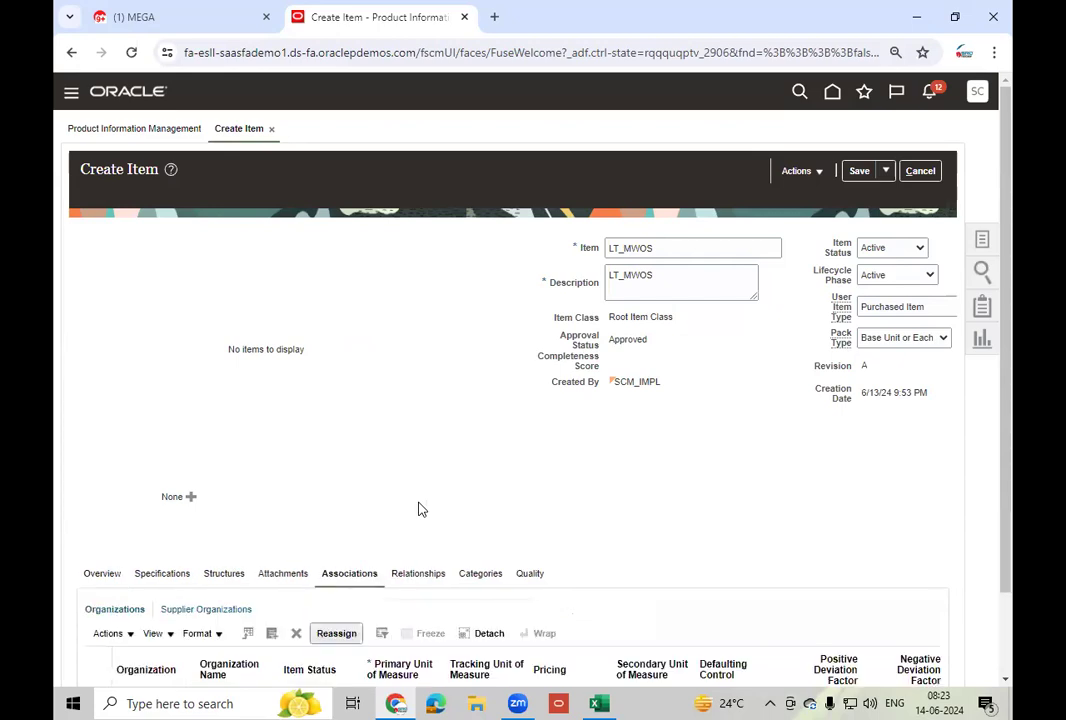
{"action": "left_click", "coordinate": [274, 634]}
{"action": "left_click", "coordinate": [597, 250]}
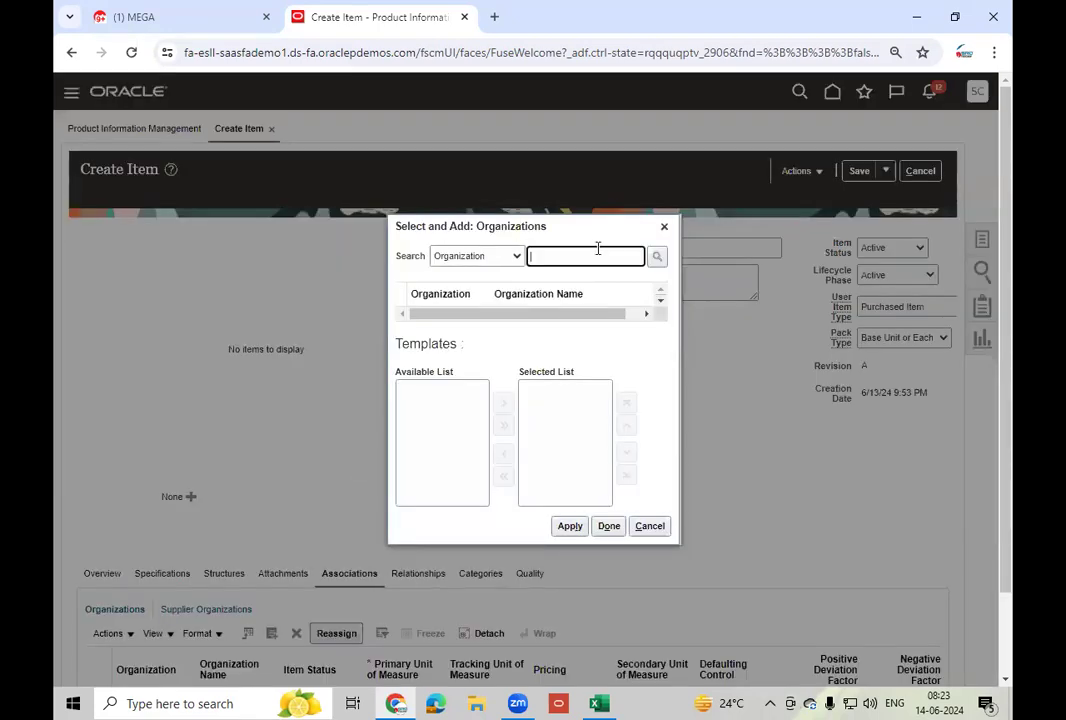
{"action": "type", "text": "002"}
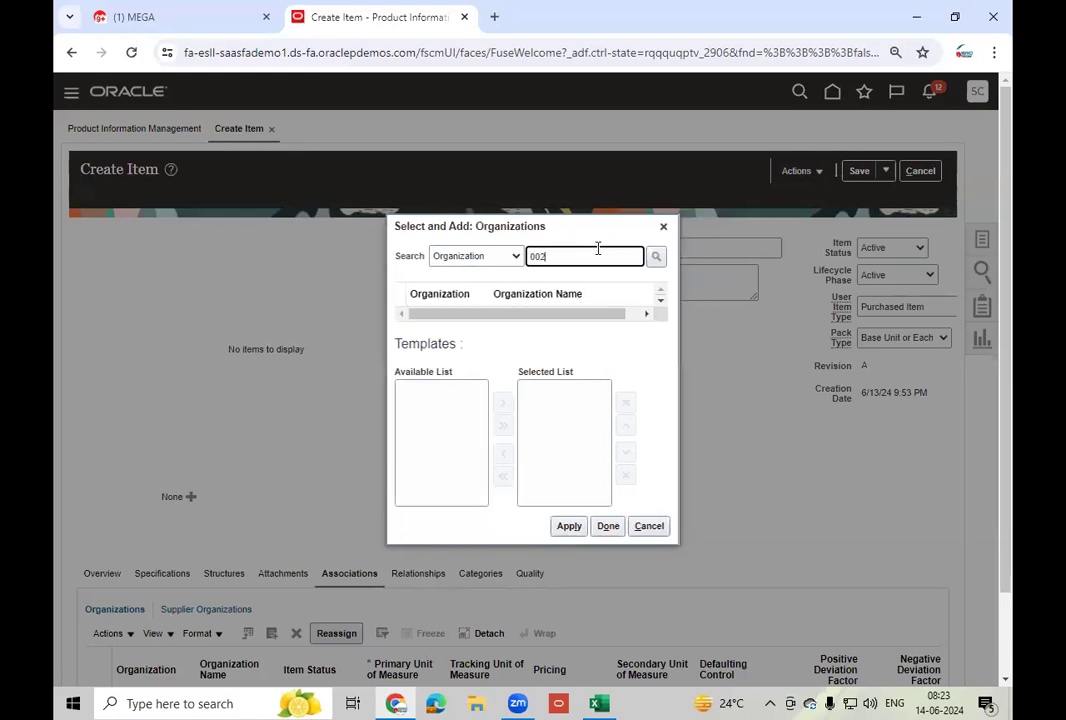
{"action": "left_click", "coordinate": [657, 257]}
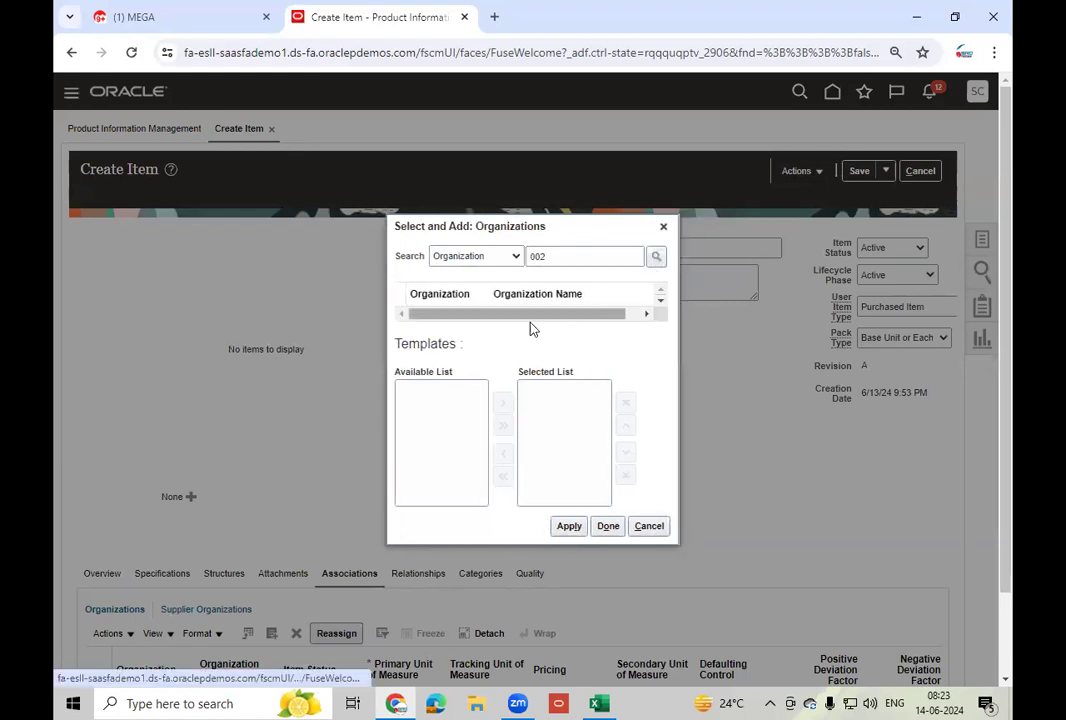
{"action": "left_click", "coordinate": [569, 539]}
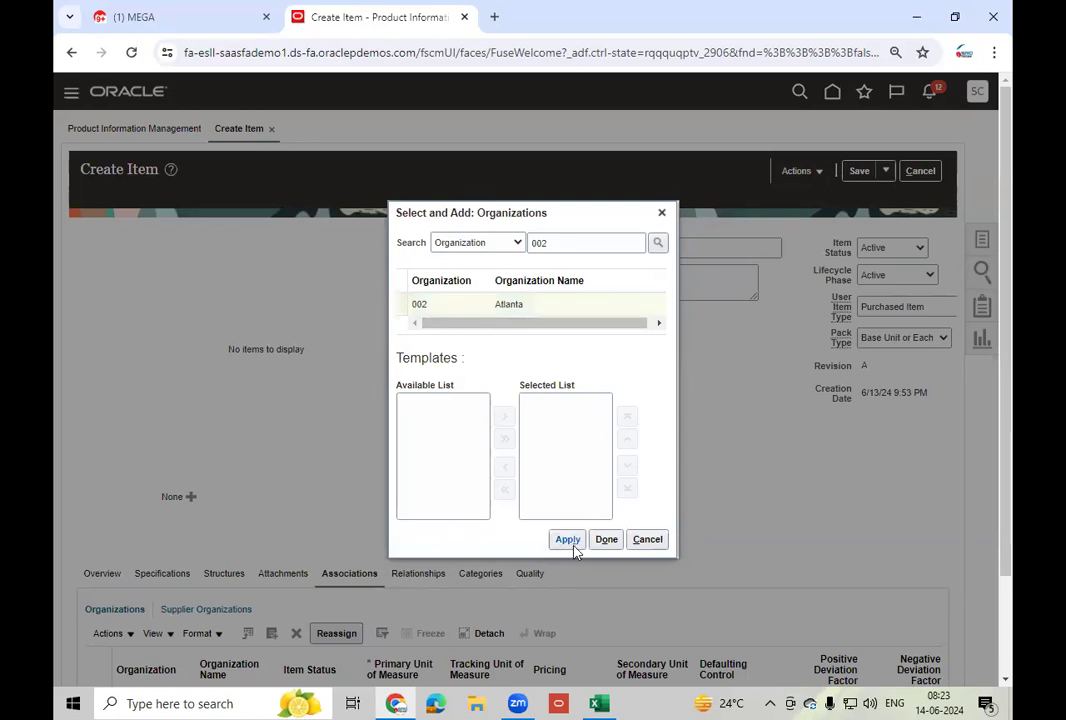
{"action": "left_click", "coordinate": [606, 539]}
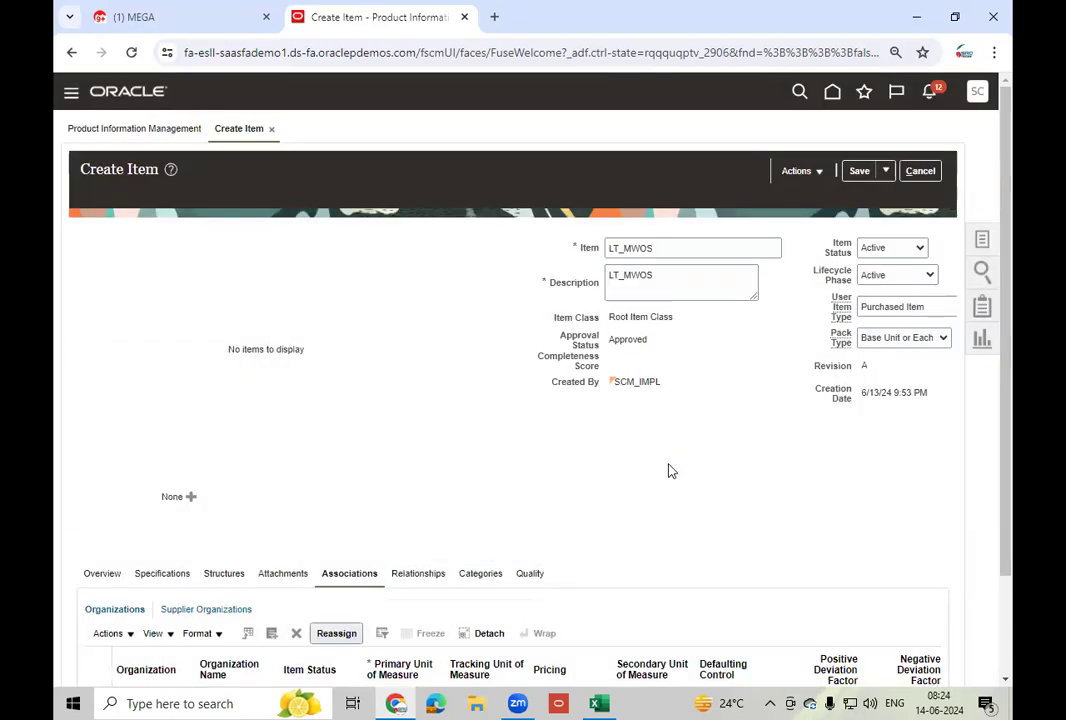
{"action": "left_click", "coordinate": [859, 171]}
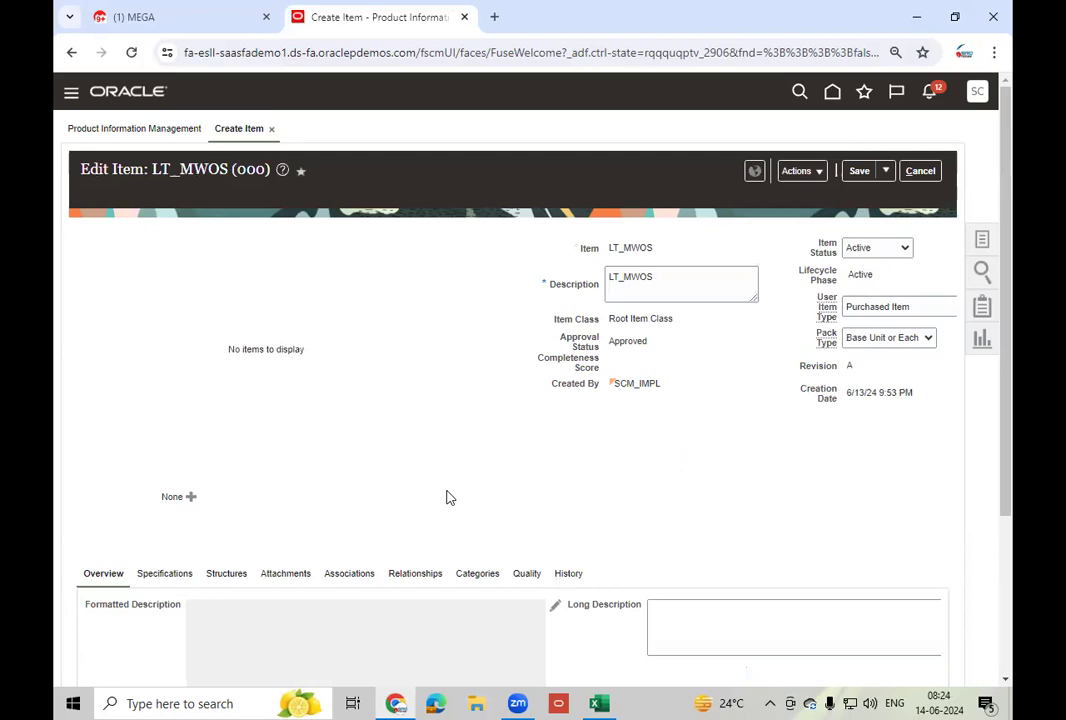
- Set Revision Control to Yes in LT_MWOS's organization 002 inventory specifications and save
{"action": "left_click", "coordinate": [352, 576]}
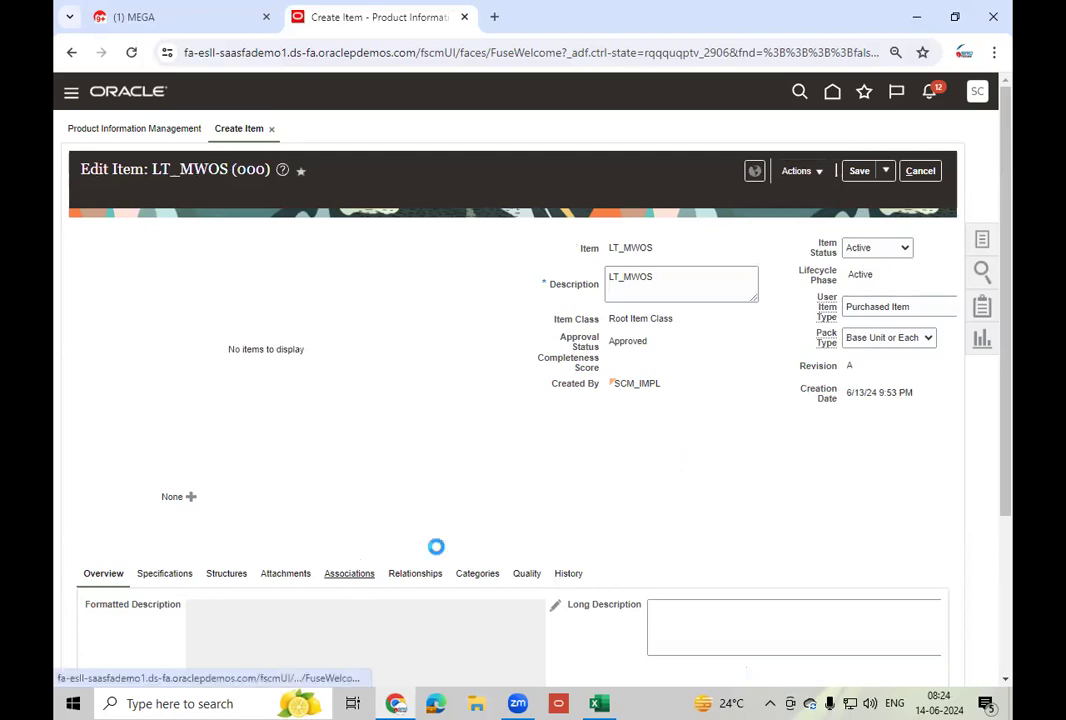
{"action": "scroll", "coordinate": [522, 521], "scroll_direction": "down", "scroll_amount": 2}
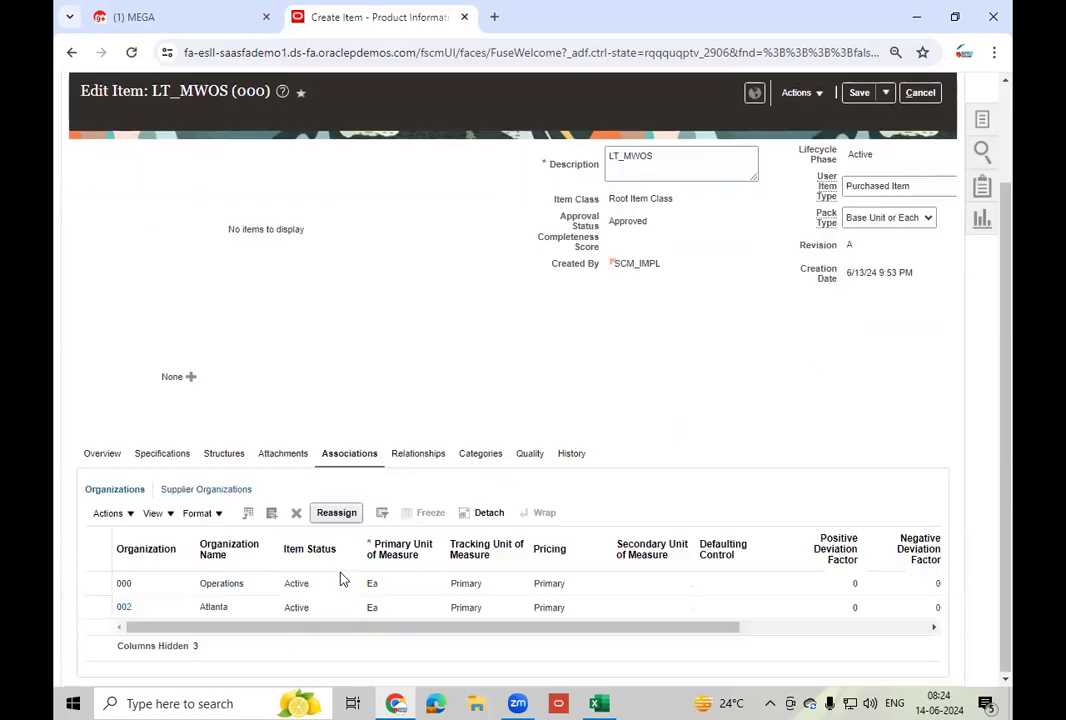
{"action": "left_click", "coordinate": [126, 607]}
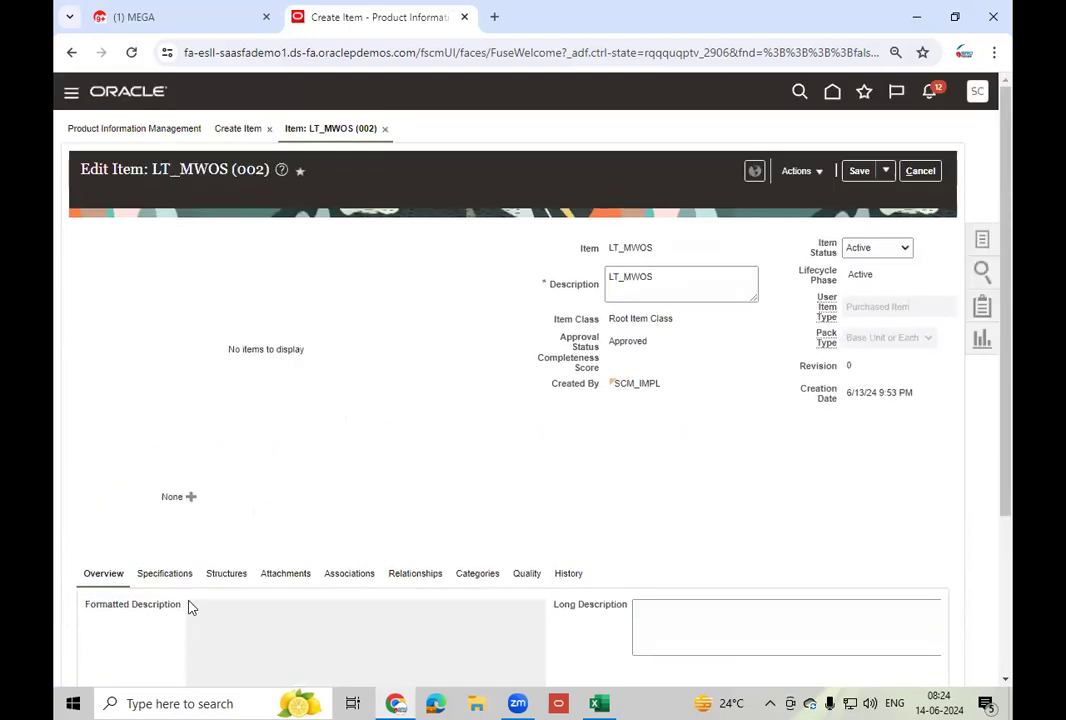
{"action": "left_click", "coordinate": [158, 578]}
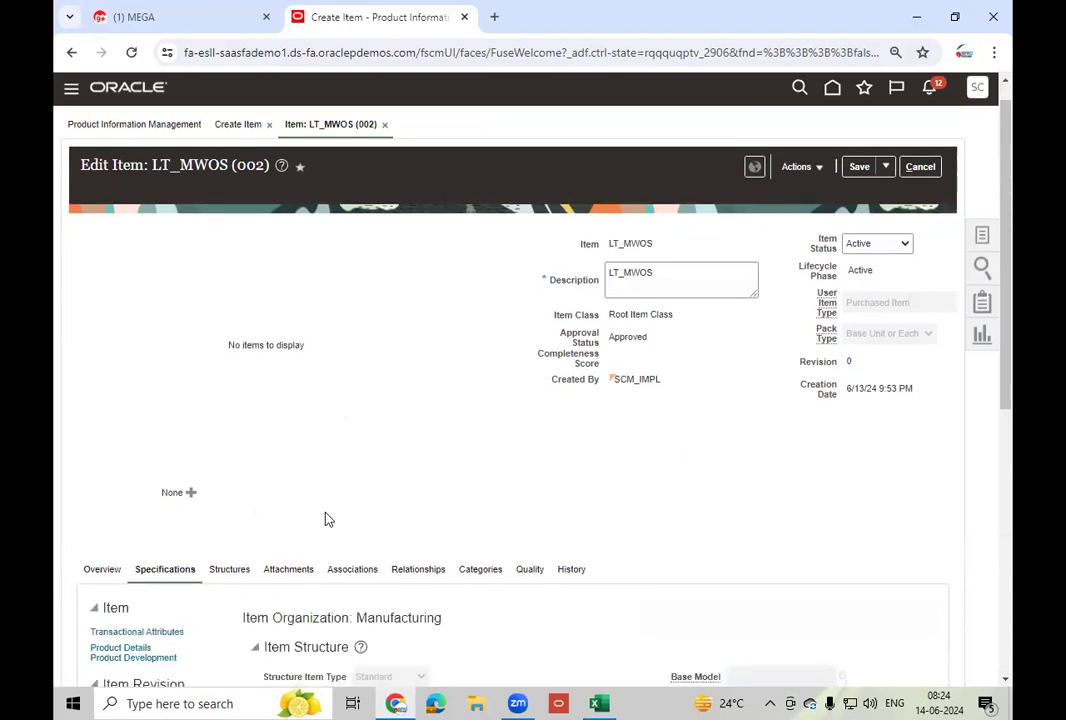
{"action": "scroll", "coordinate": [325, 519], "scroll_direction": "down", "scroll_amount": 3}
{"action": "scroll", "coordinate": [325, 519], "scroll_direction": "down", "scroll_amount": 1}
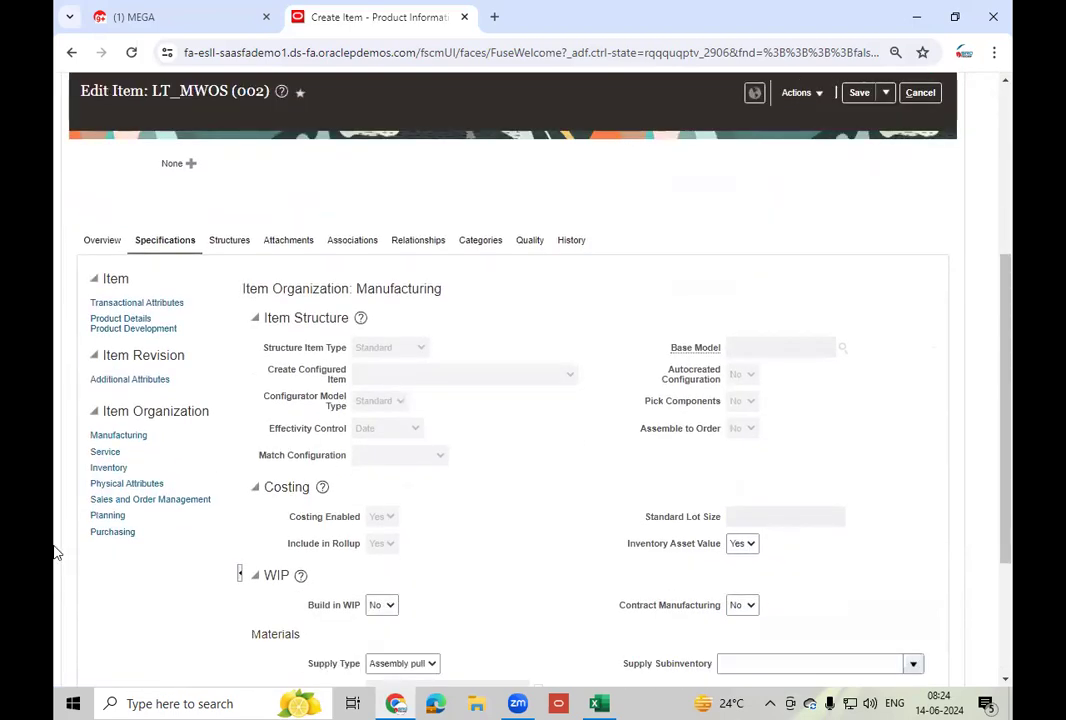
{"action": "left_click", "coordinate": [108, 467]}
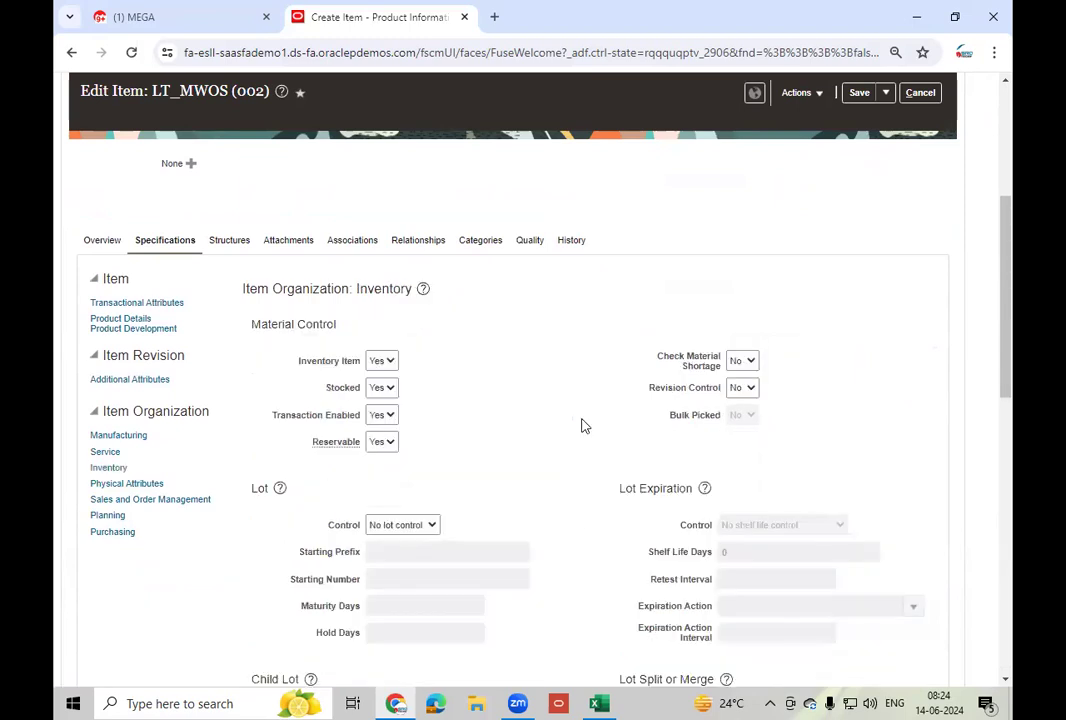
{"action": "left_click", "coordinate": [744, 390]}
{"action": "left_click", "coordinate": [742, 415]}
{"action": "left_click", "coordinate": [859, 93]}
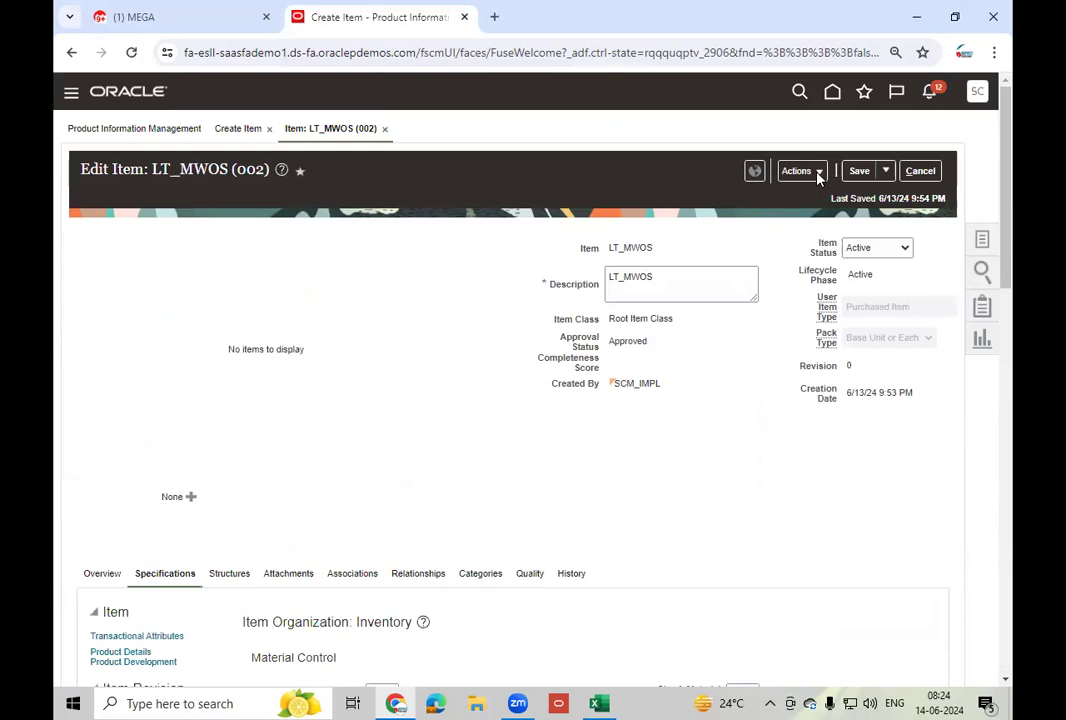
{"action": "left_click", "coordinate": [818, 172]}
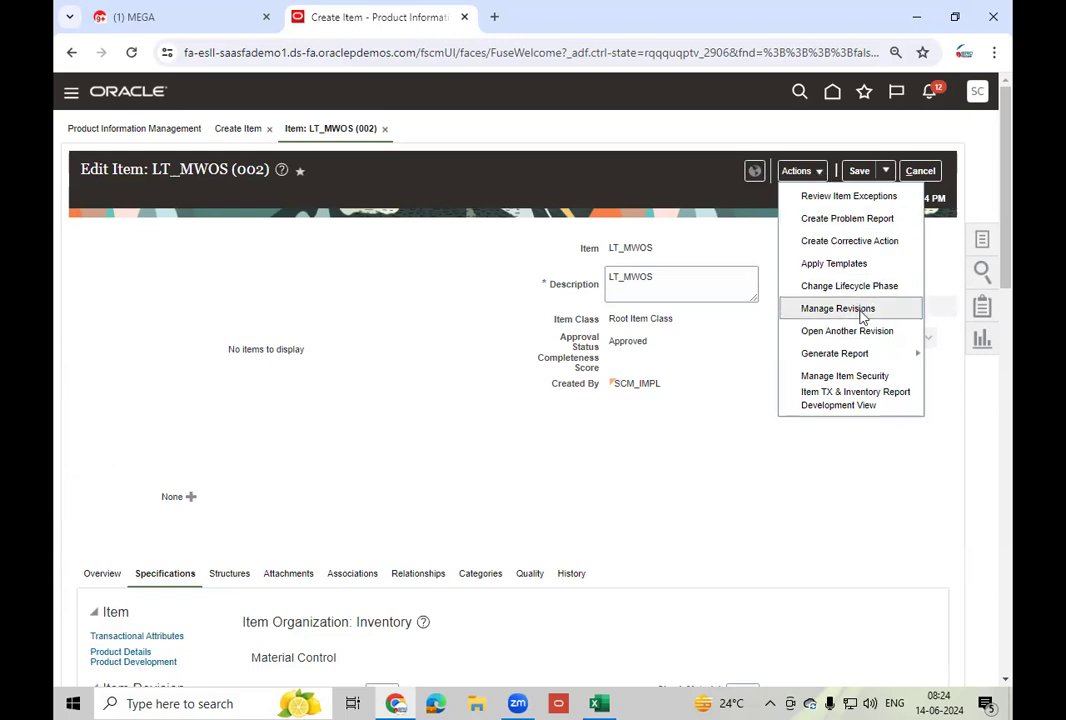
- In Manage Revisions, describe revision 0 as W8
{"action": "left_click", "coordinate": [838, 309]}
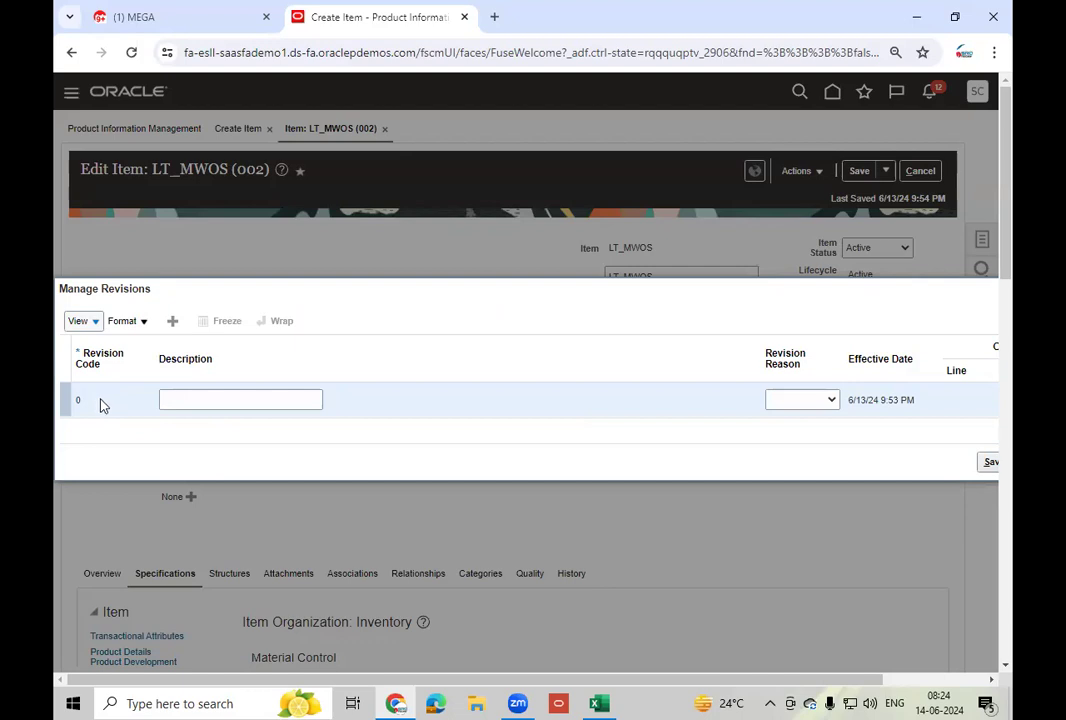
{"action": "left_click", "coordinate": [180, 397]}
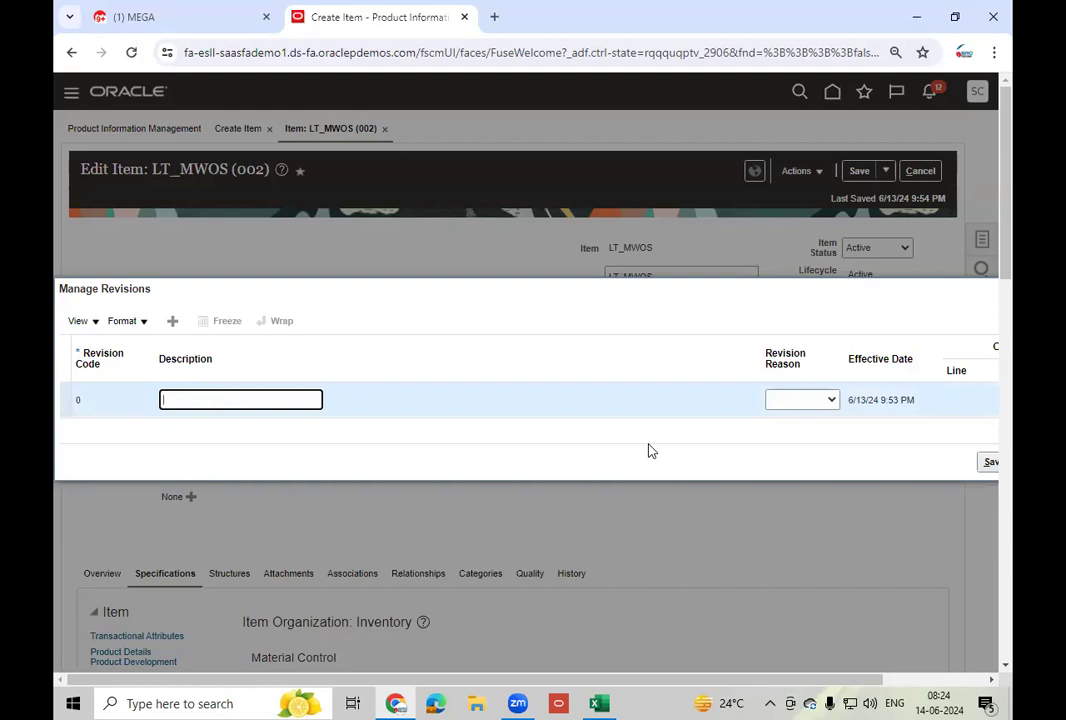
{"action": "type", "text": "W"}
{"action": "type", "text": "S"}
{"action": "key", "text": "Tab"}
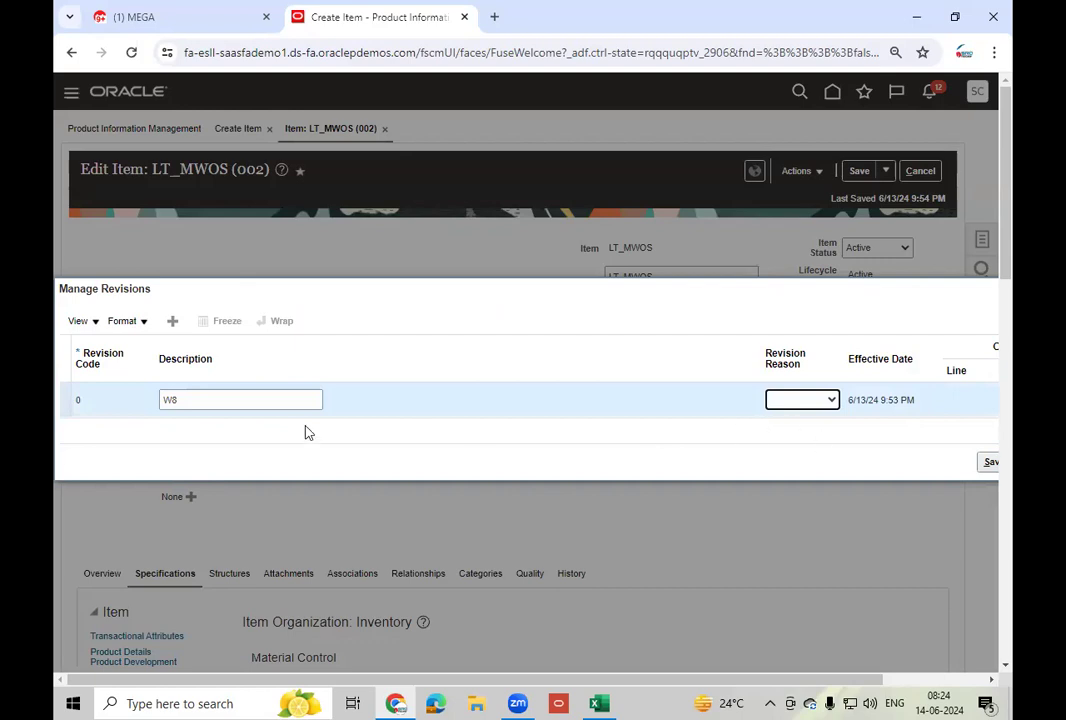
- Add revision 1 described W9 with a 6/13/24 effective date
{"action": "left_click", "coordinate": [173, 329]}
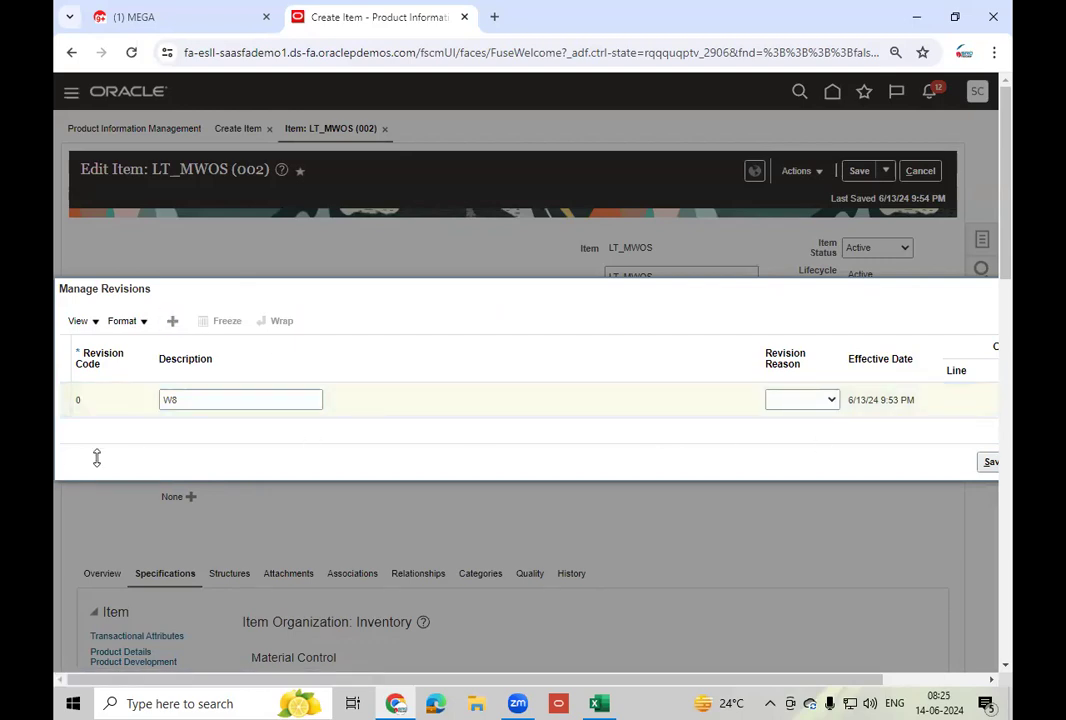
{"action": "left_click", "coordinate": [104, 384]}
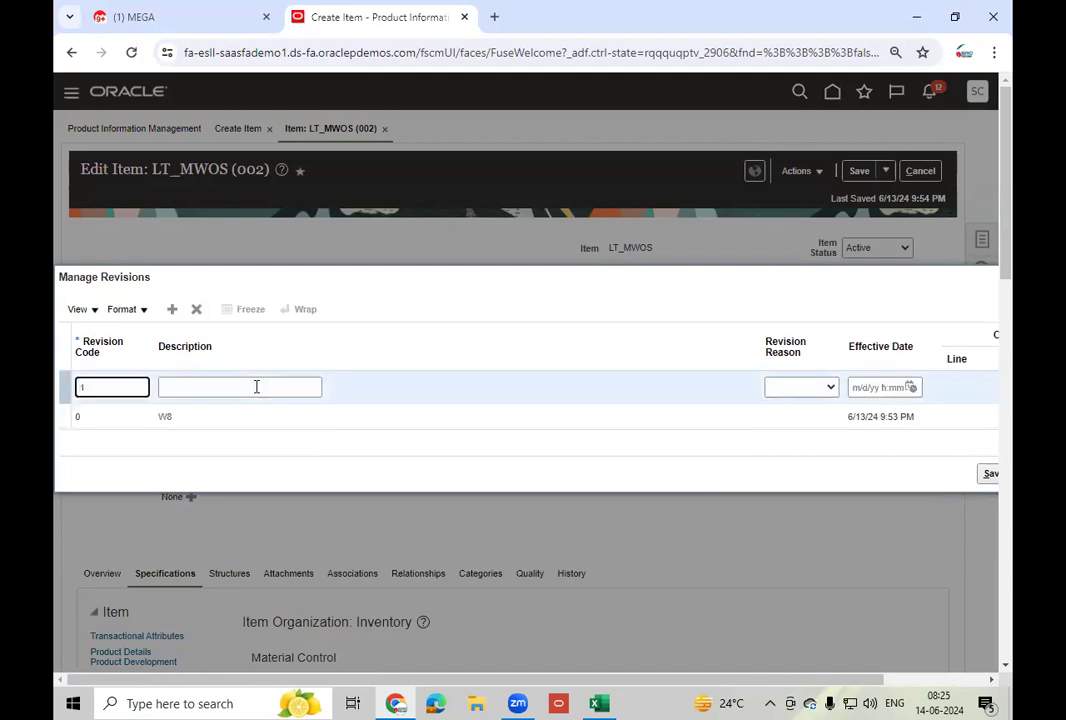
{"action": "left_click", "coordinate": [256, 387]}
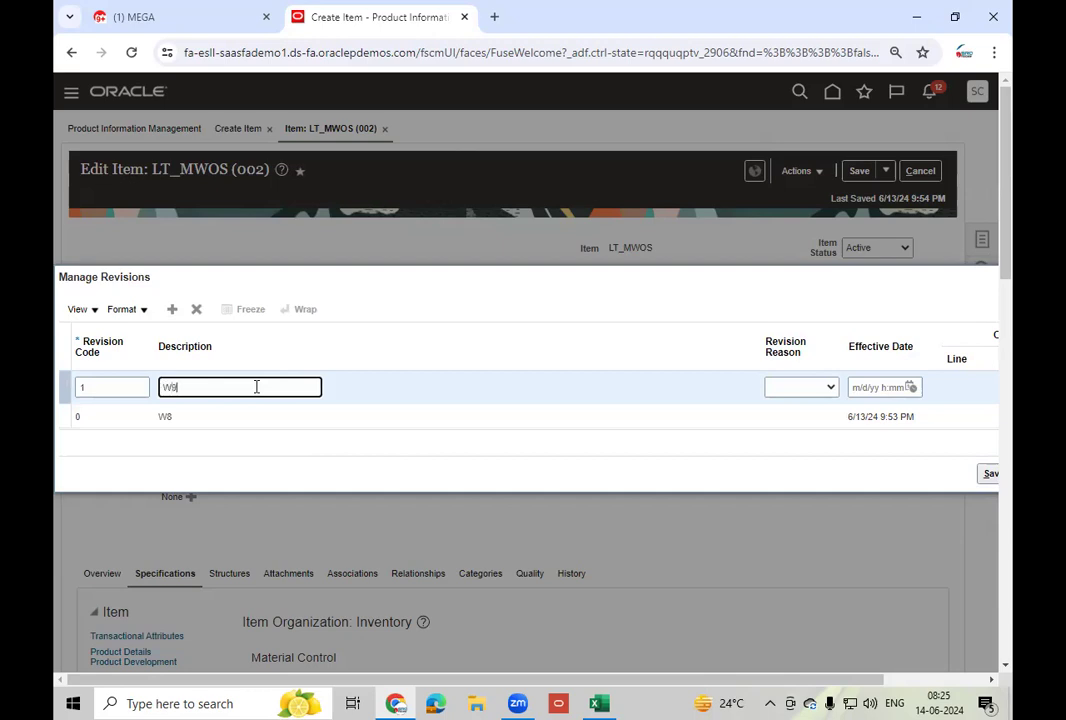
{"action": "left_click", "coordinate": [910, 388]}
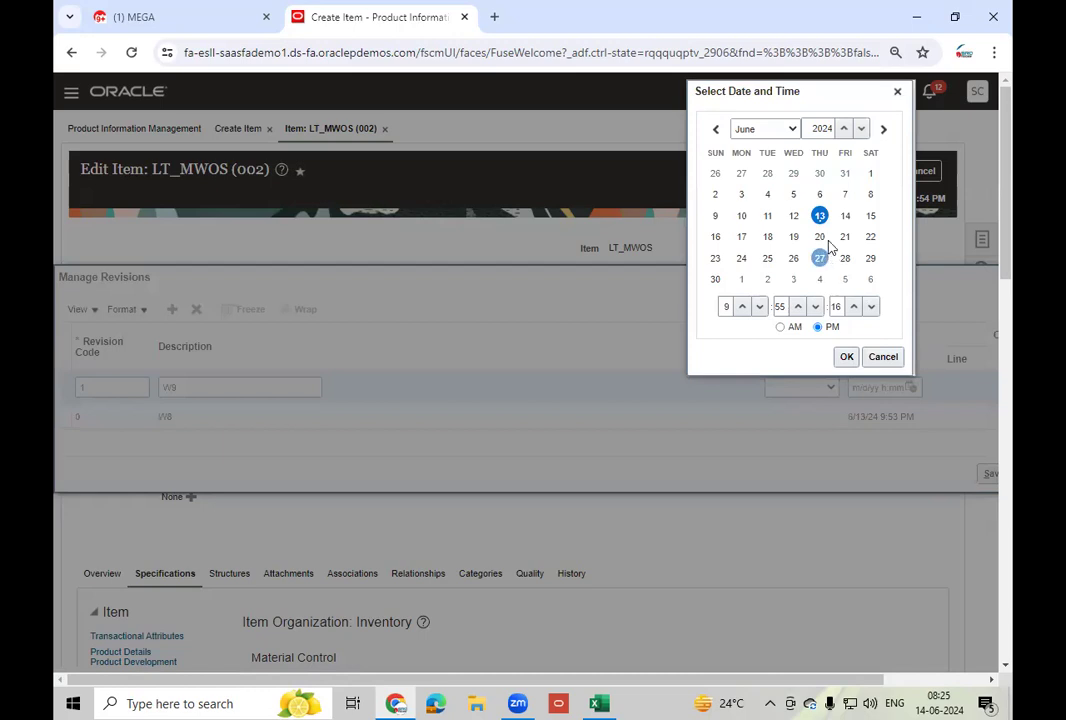
{"action": "left_click", "coordinate": [846, 357]}
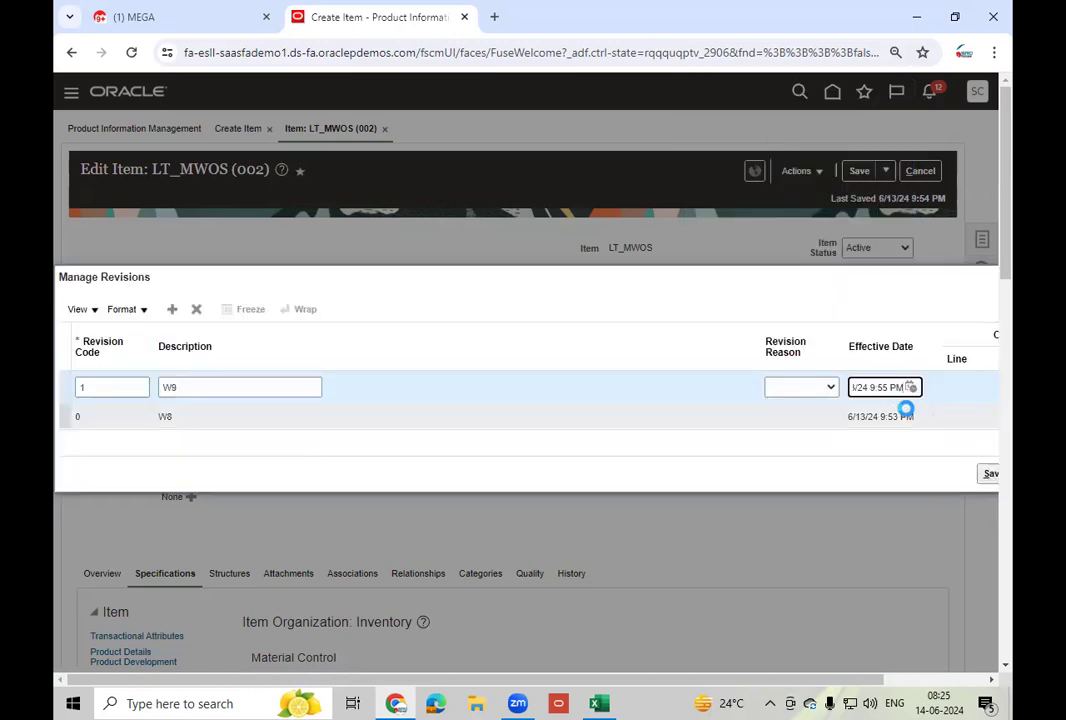
{"action": "left_click", "coordinate": [628, 254]}
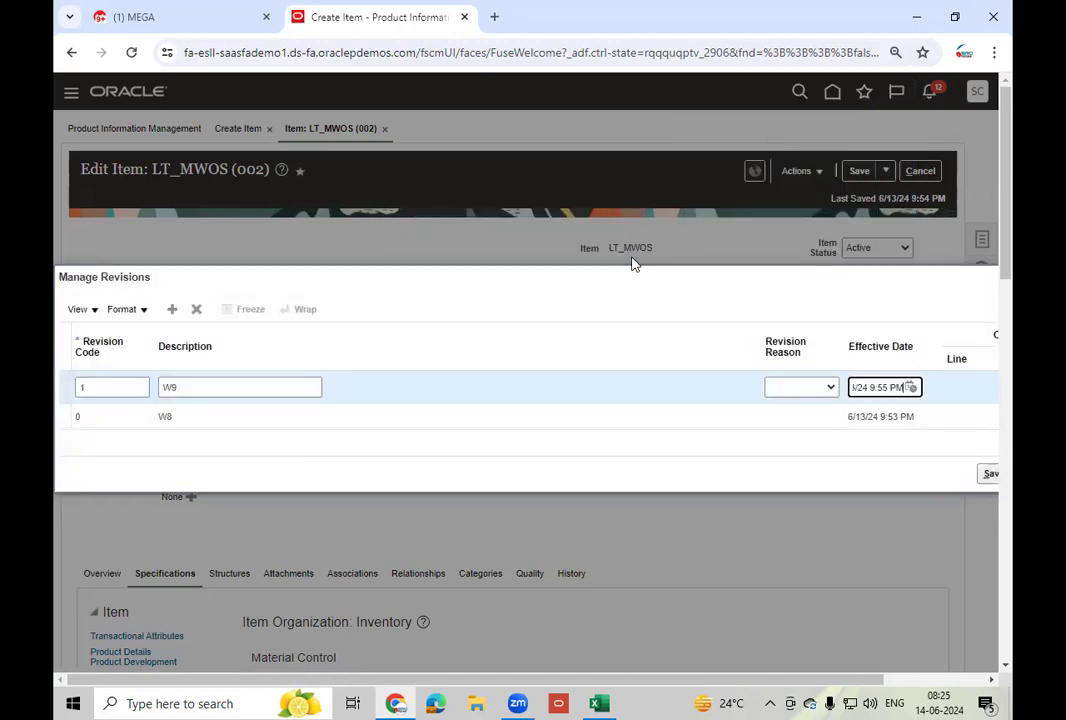
{"action": "left_click", "coordinate": [889, 387]}
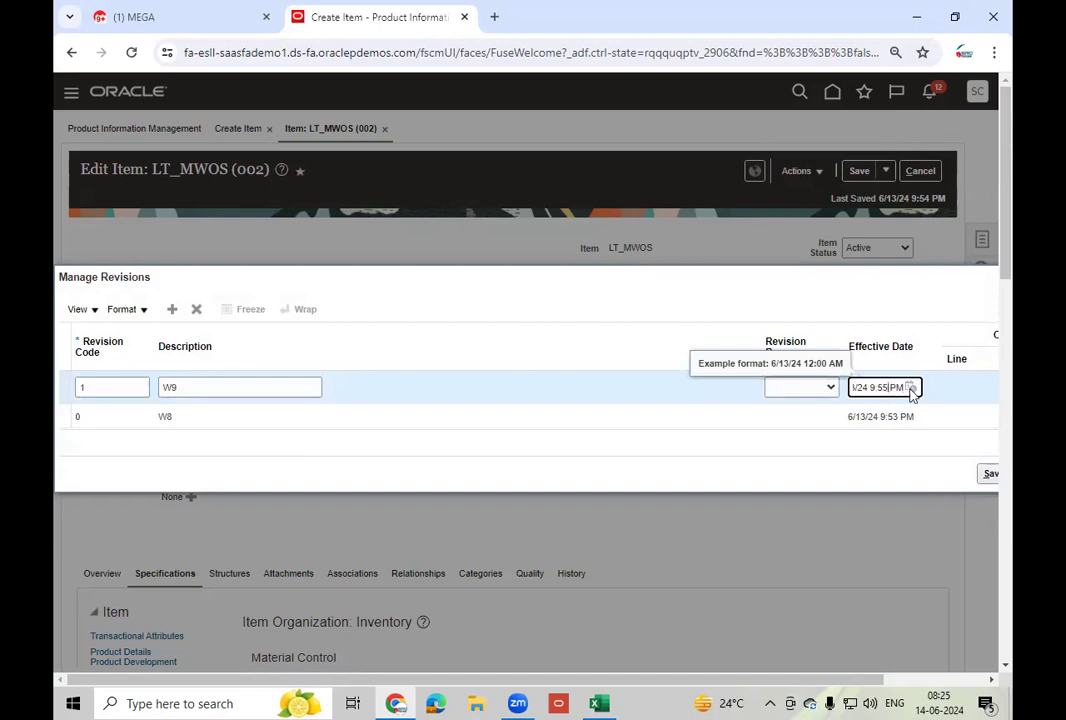
{"action": "key", "text": "BackSpace"}
- Clear the backdating errors raised by revision 1's effective date
{"action": "left_click", "coordinate": [464, 326]}
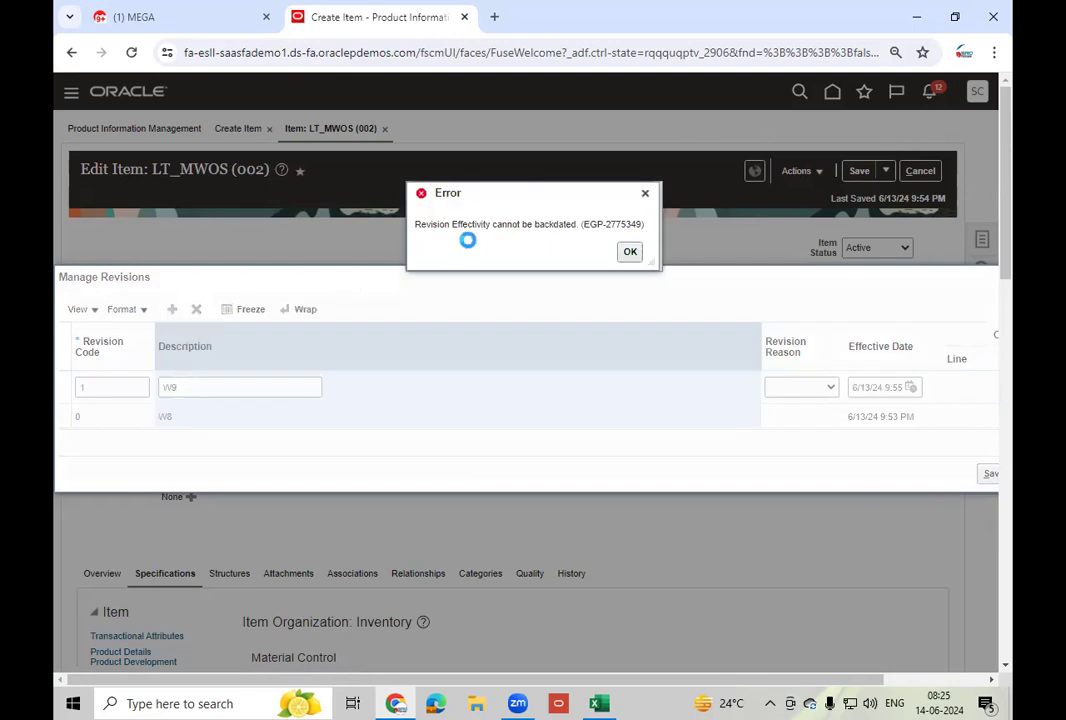
{"action": "left_click", "coordinate": [630, 252]}
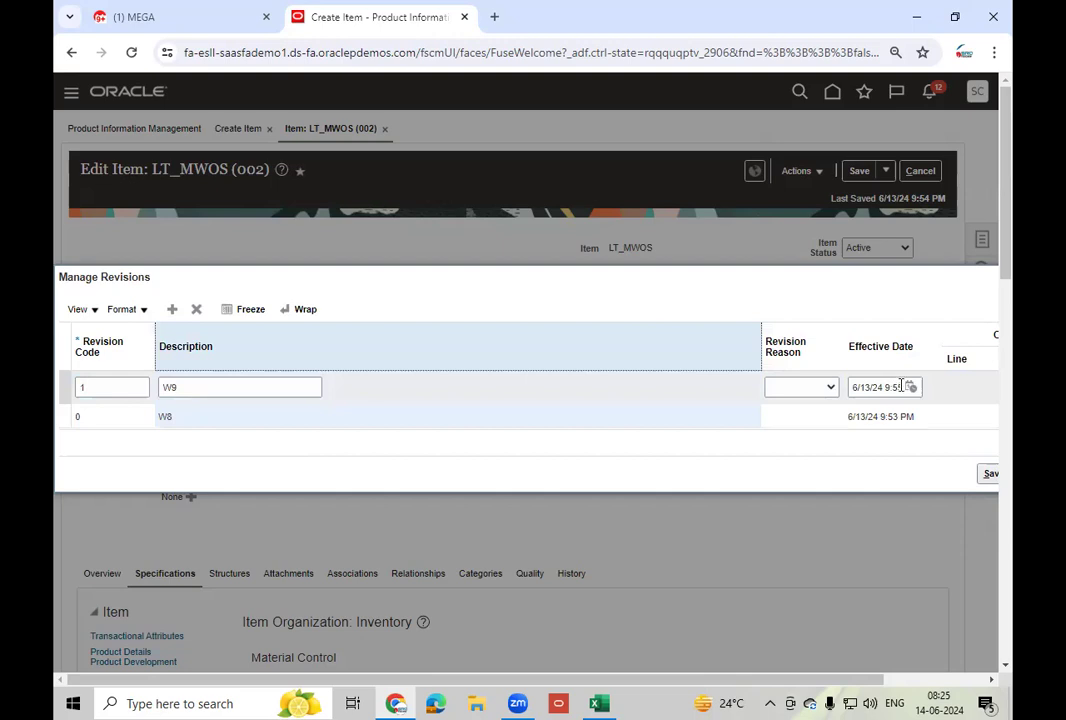
{"action": "left_click", "coordinate": [901, 385]}
{"action": "left_click", "coordinate": [942, 415]}
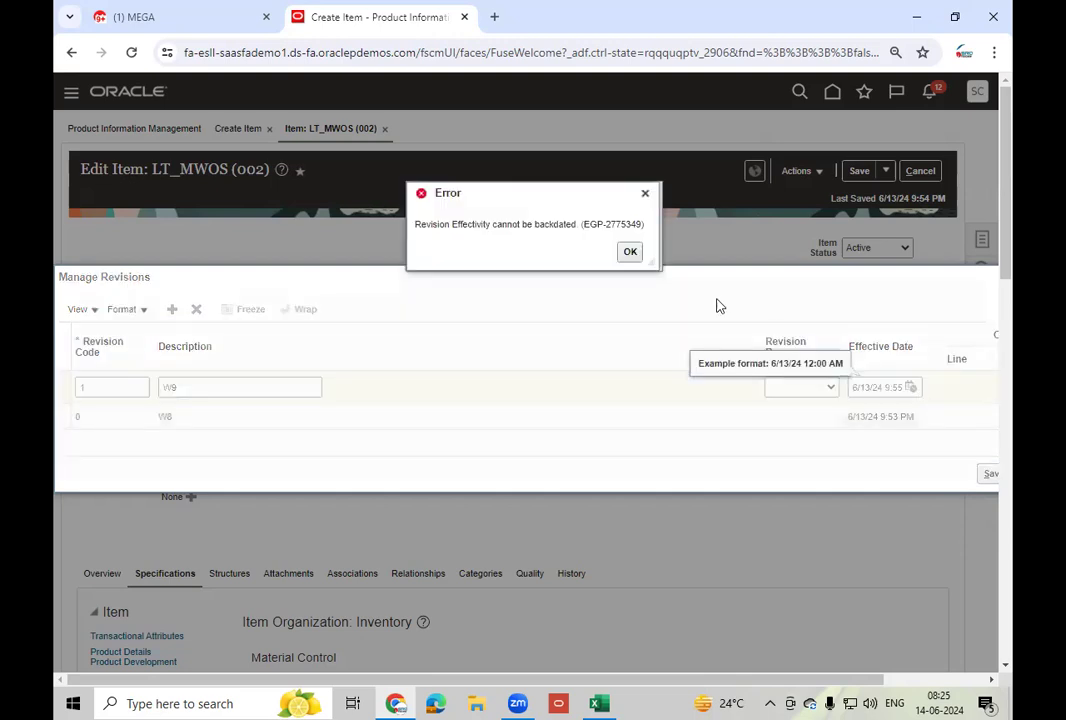
{"action": "left_click", "coordinate": [631, 253]}
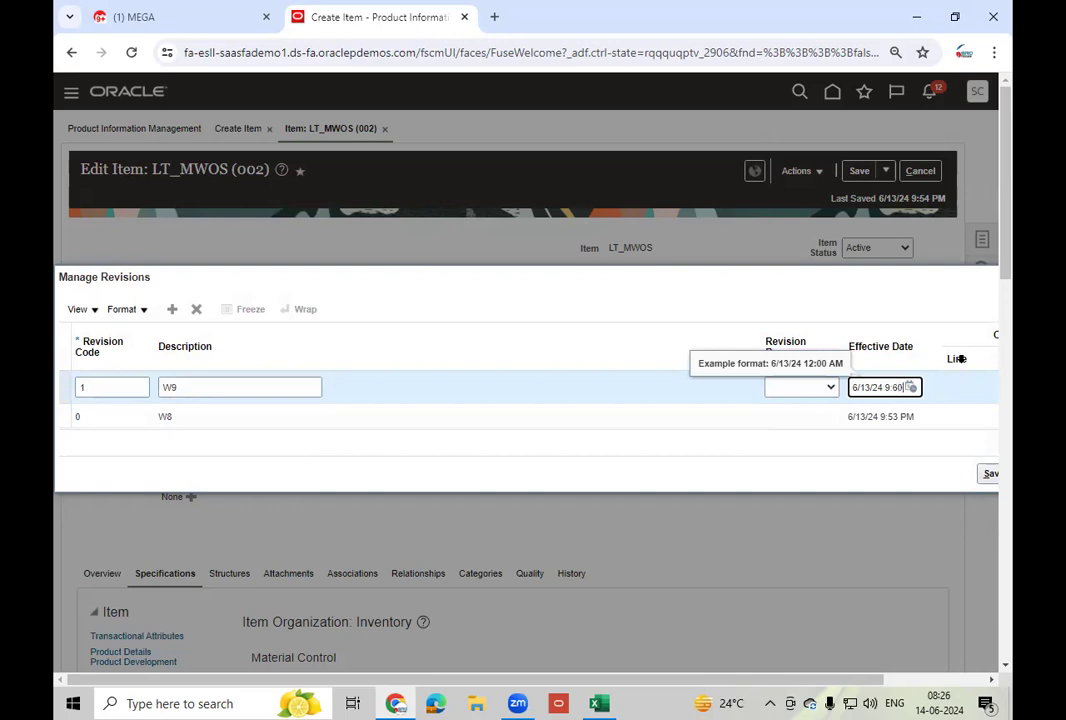
{"action": "left_click", "coordinate": [661, 311]}
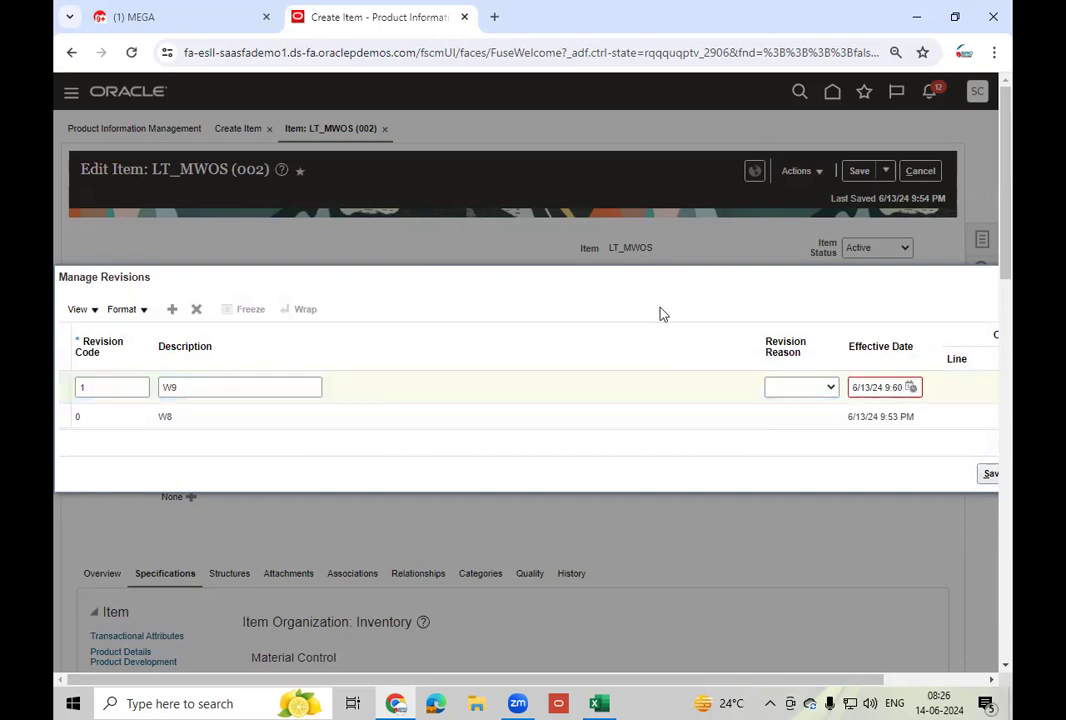
{"action": "left_click", "coordinate": [597, 423]}
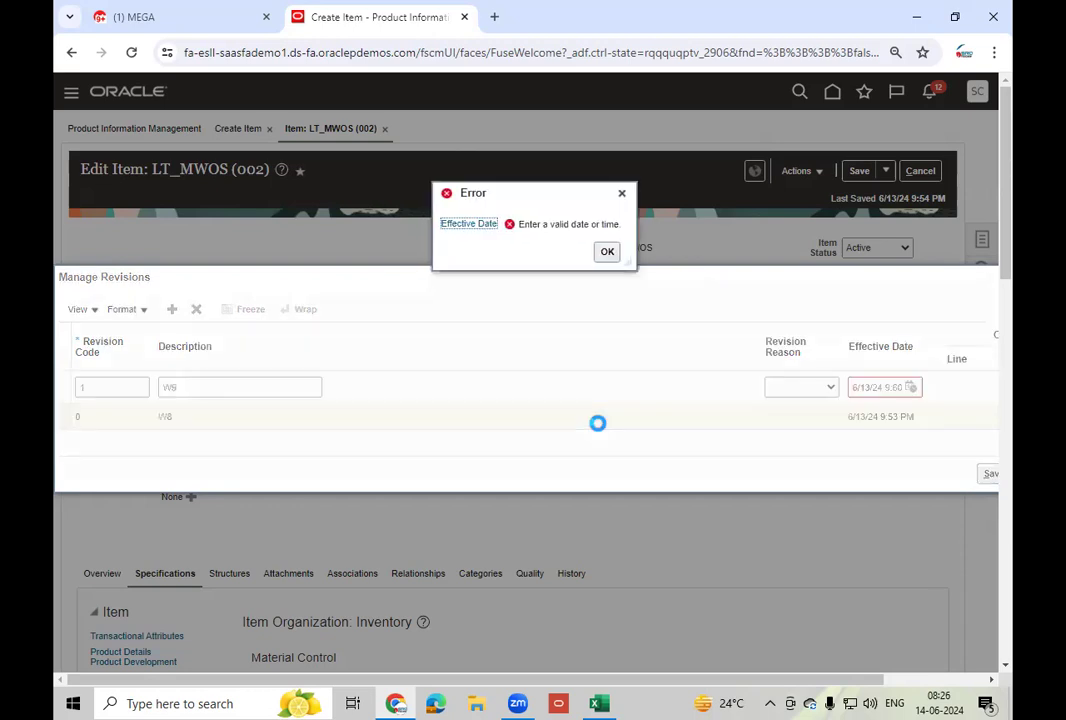
{"action": "key", "text": "Return"}
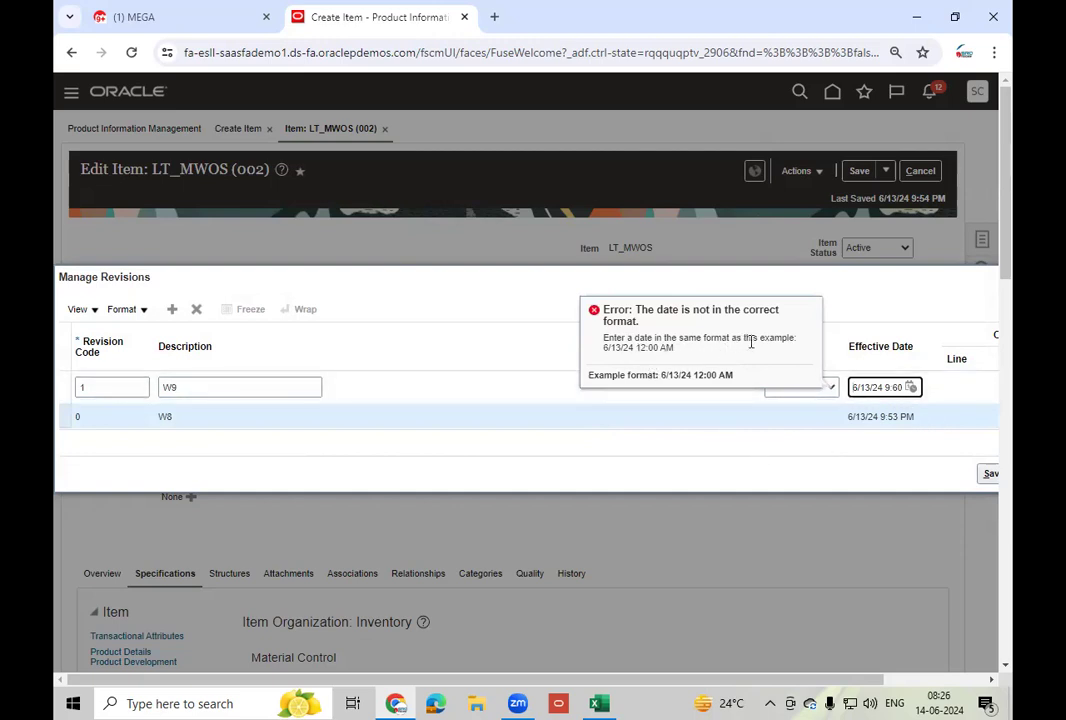
- Correct revision 1's effective date to 6/13/24 9:59 PM and add a blank revision row
{"action": "left_click", "coordinate": [933, 401]}
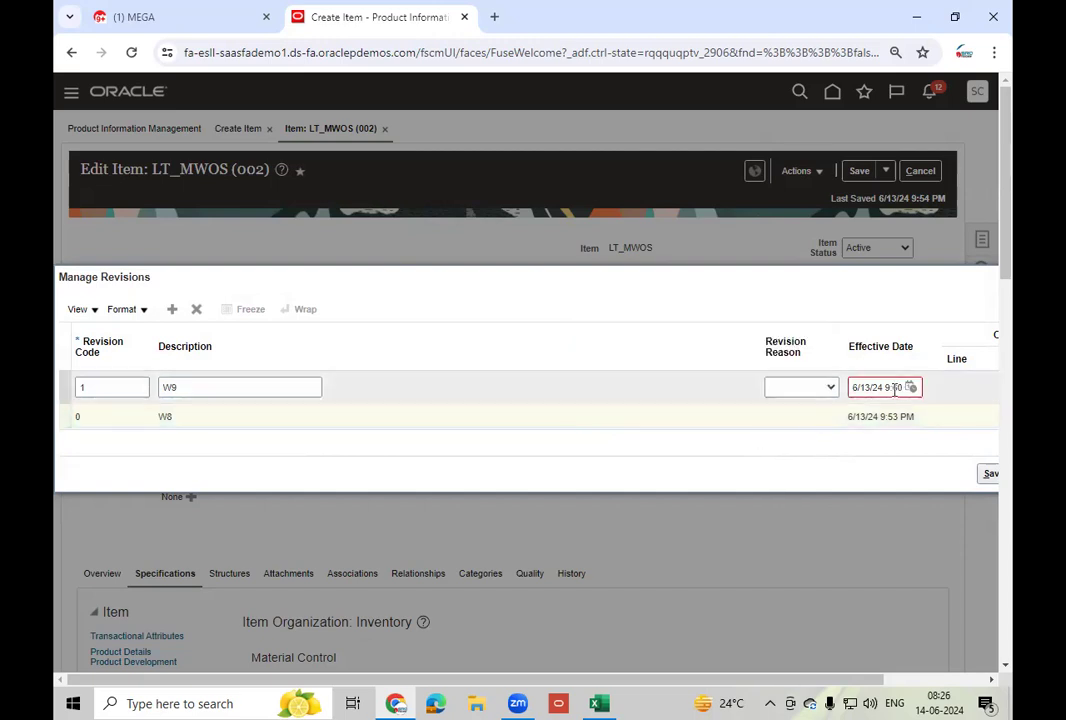
{"action": "type", "text": "PM"}
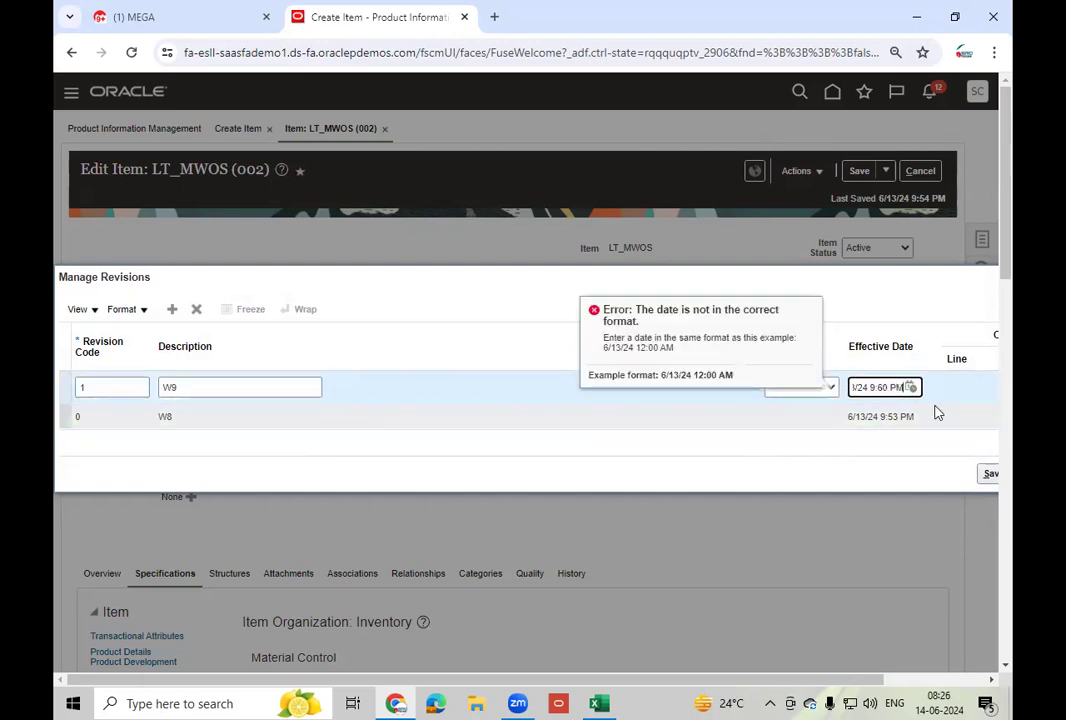
{"action": "scroll", "coordinate": [880, 412], "scroll_direction": "down", "scroll_amount": 3}
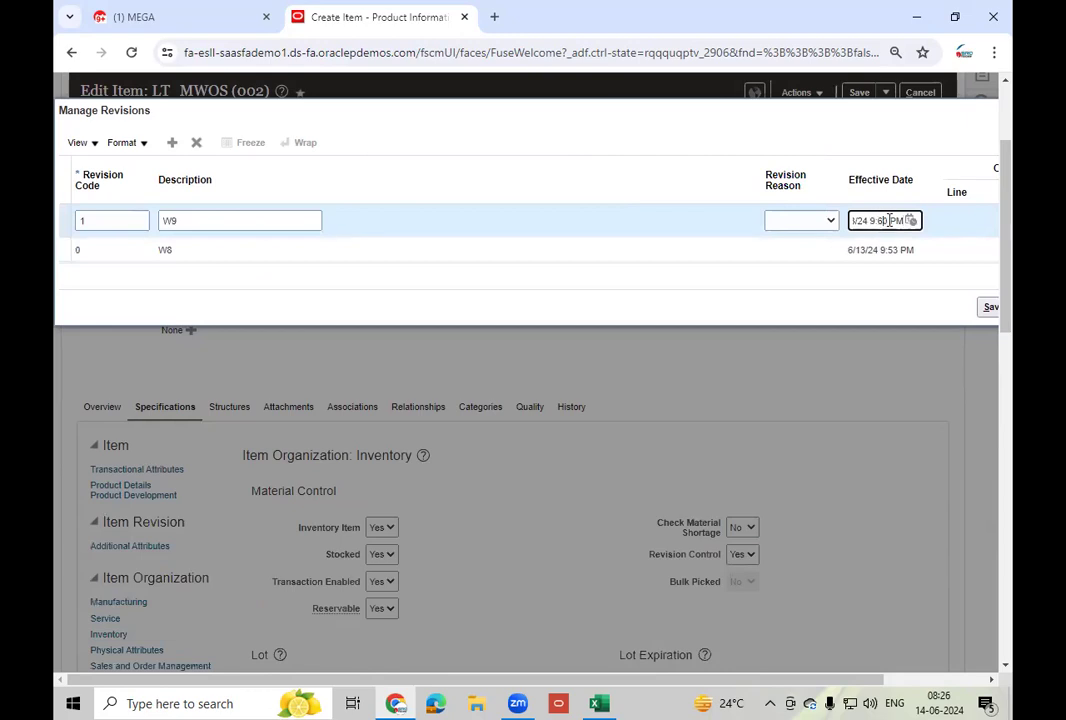
{"action": "left_click", "coordinate": [886, 220]}
{"action": "key", "text": "BackSpace"}
{"action": "type", "text": "5"}
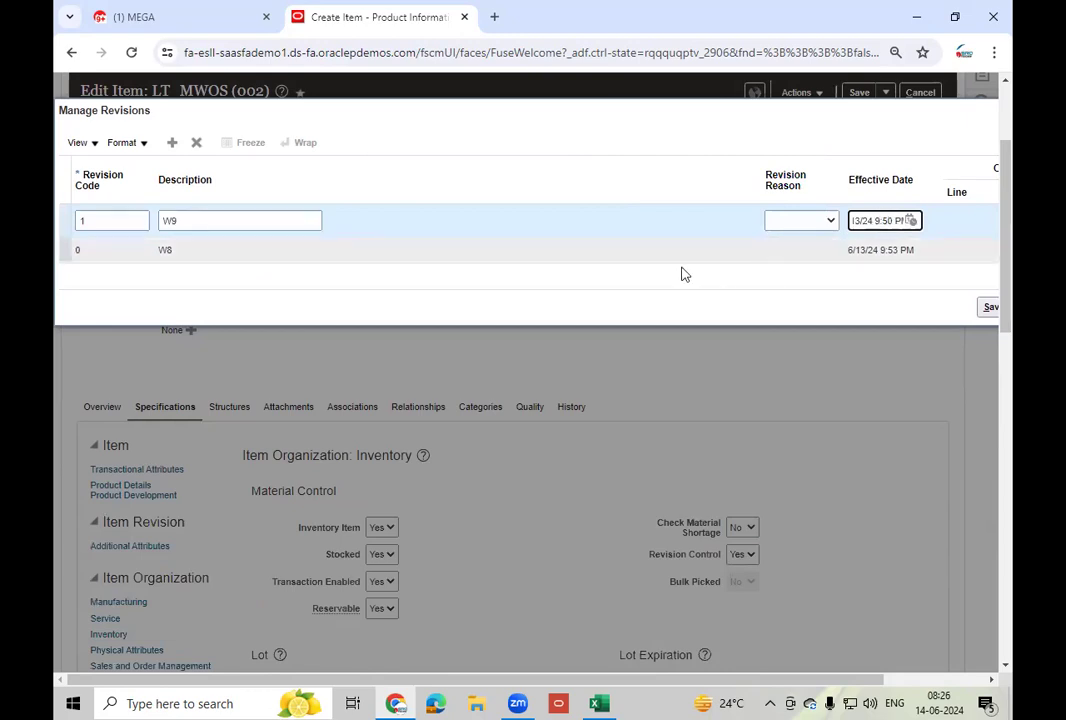
{"action": "key", "text": "Delete"}
{"action": "type", "text": "9"}
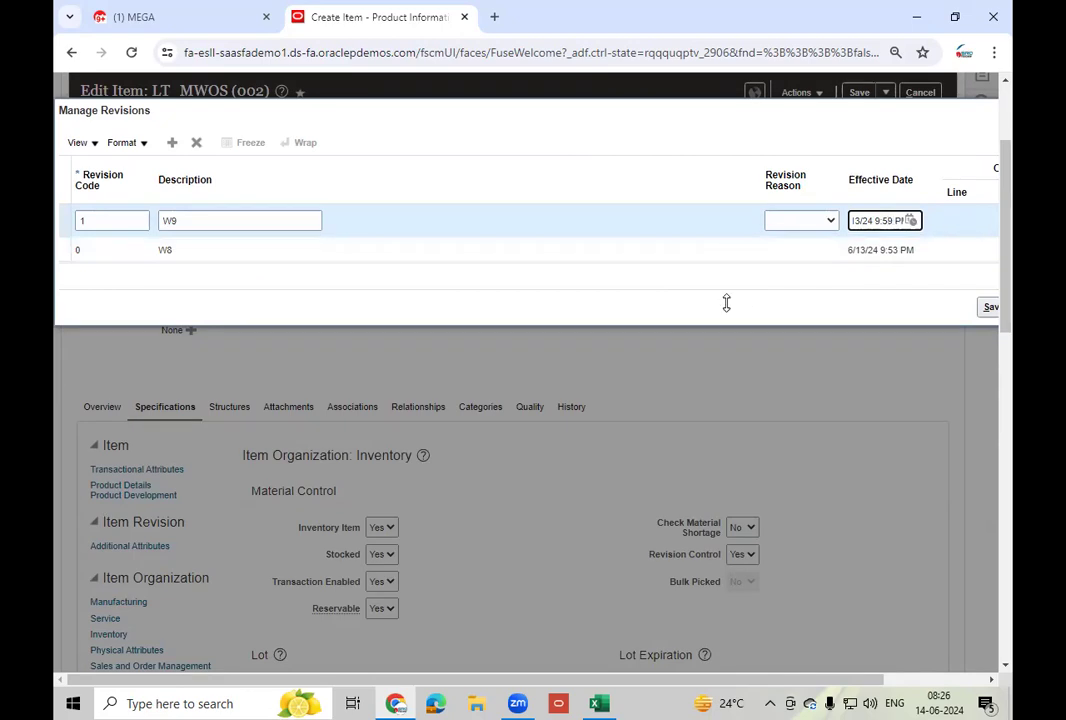
{"action": "left_click", "coordinate": [682, 295]}
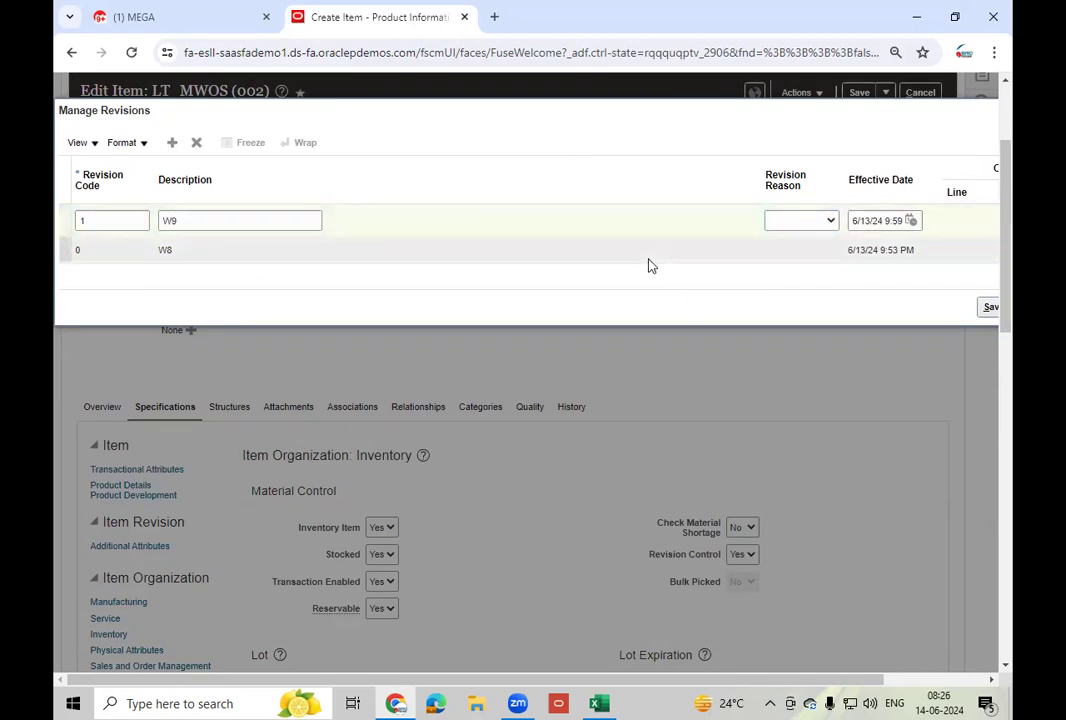
{"action": "left_click", "coordinate": [171, 144]}
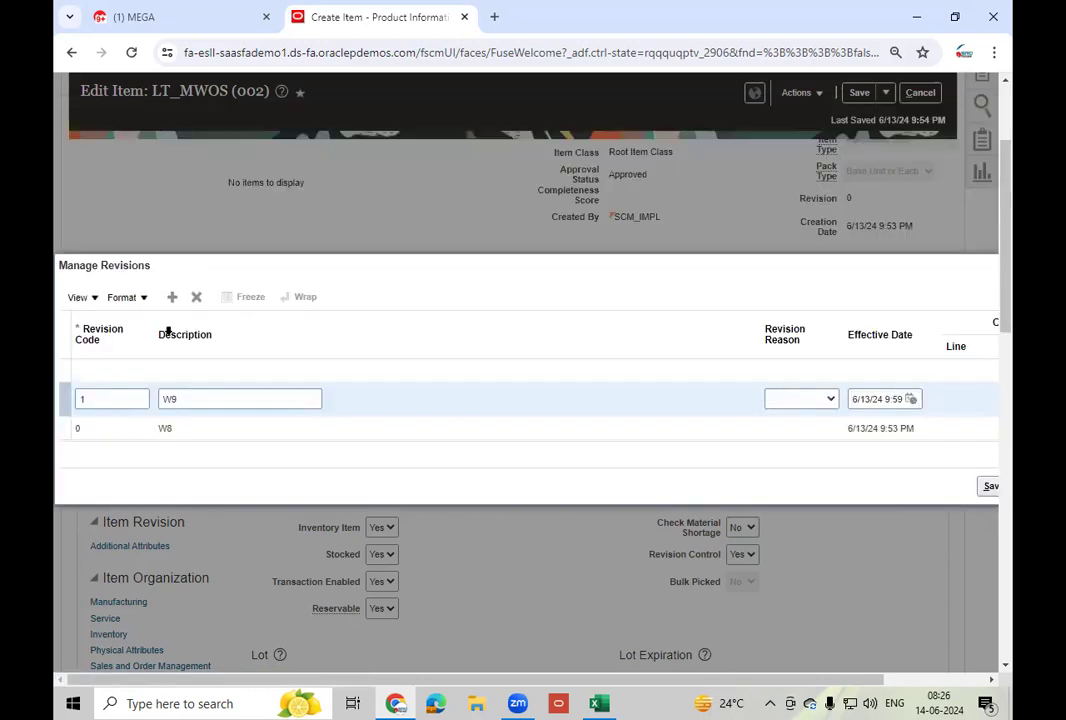
- Enter W10 as the new revision's code and description
{"action": "left_click", "coordinate": [126, 373]}
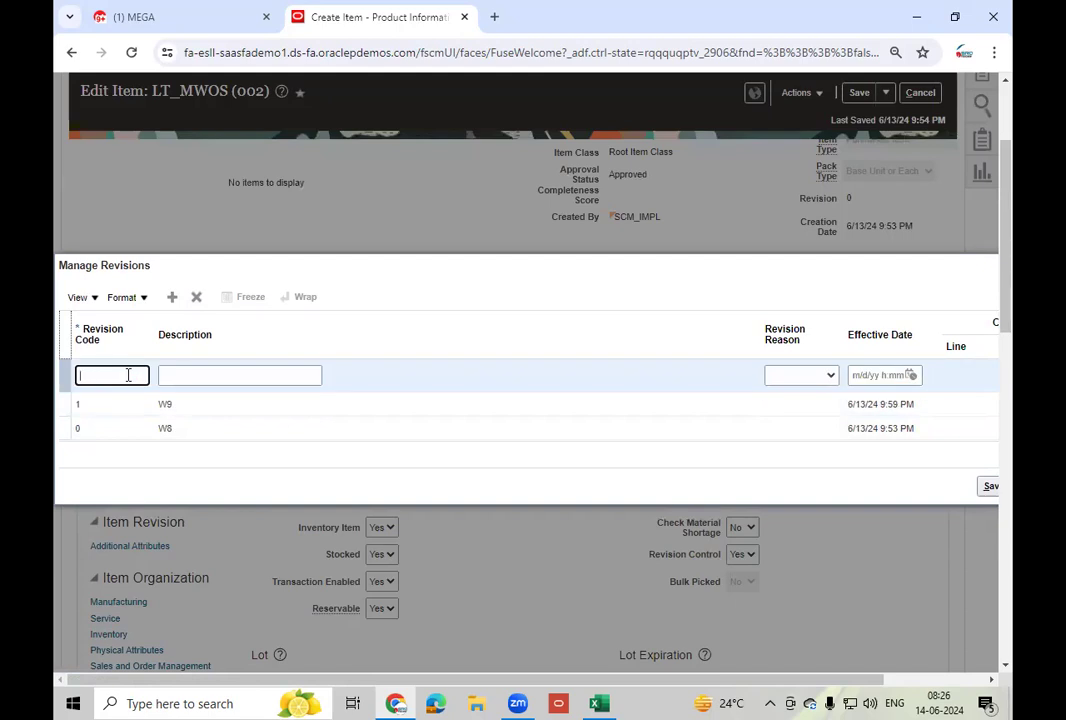
{"action": "type", "text": "W10"}
{"action": "key", "text": "Tab"}
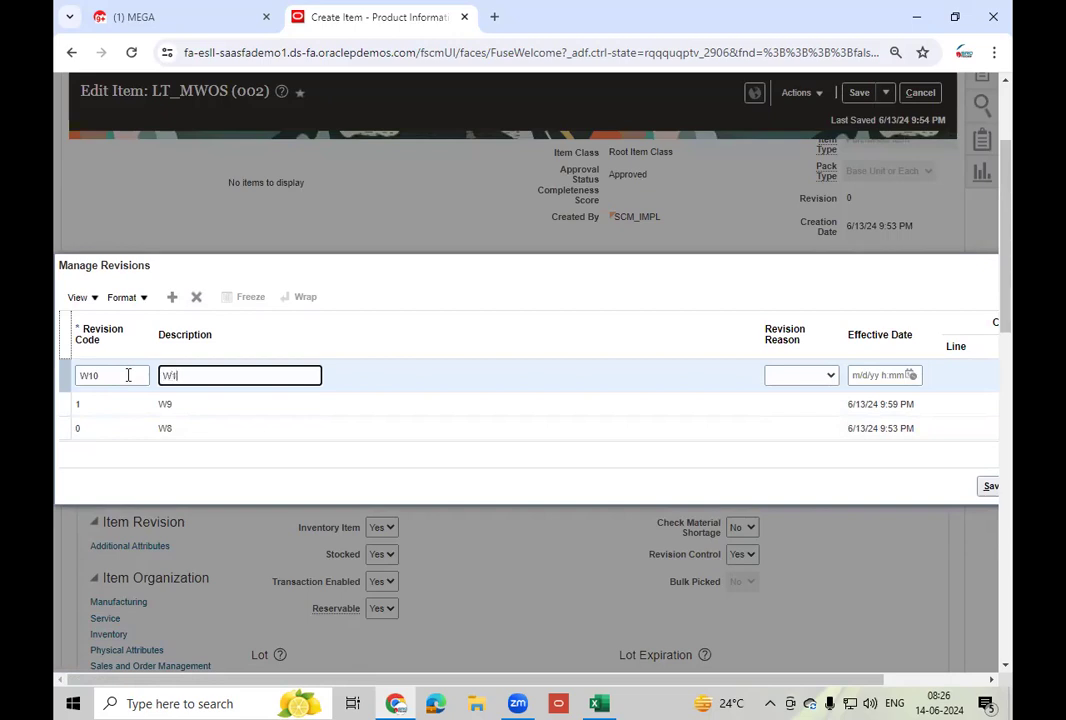
{"action": "key", "text": "Tab"}
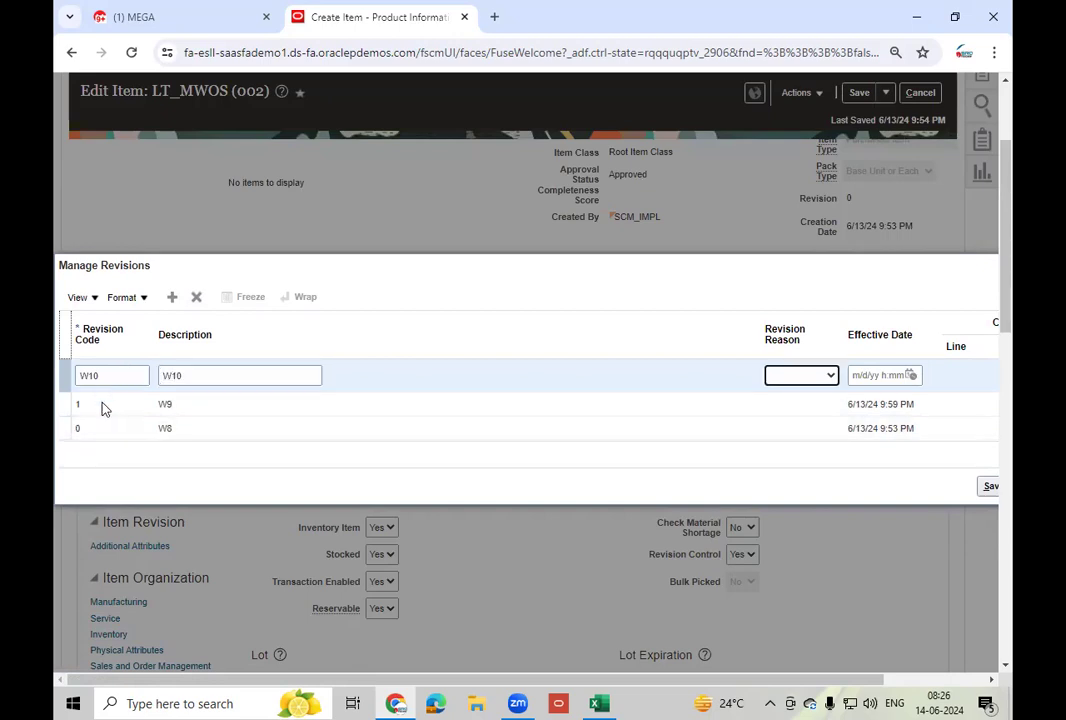
- Set the W10 revision's effective time to 10:02 PM
{"action": "left_click", "coordinate": [909, 375]}
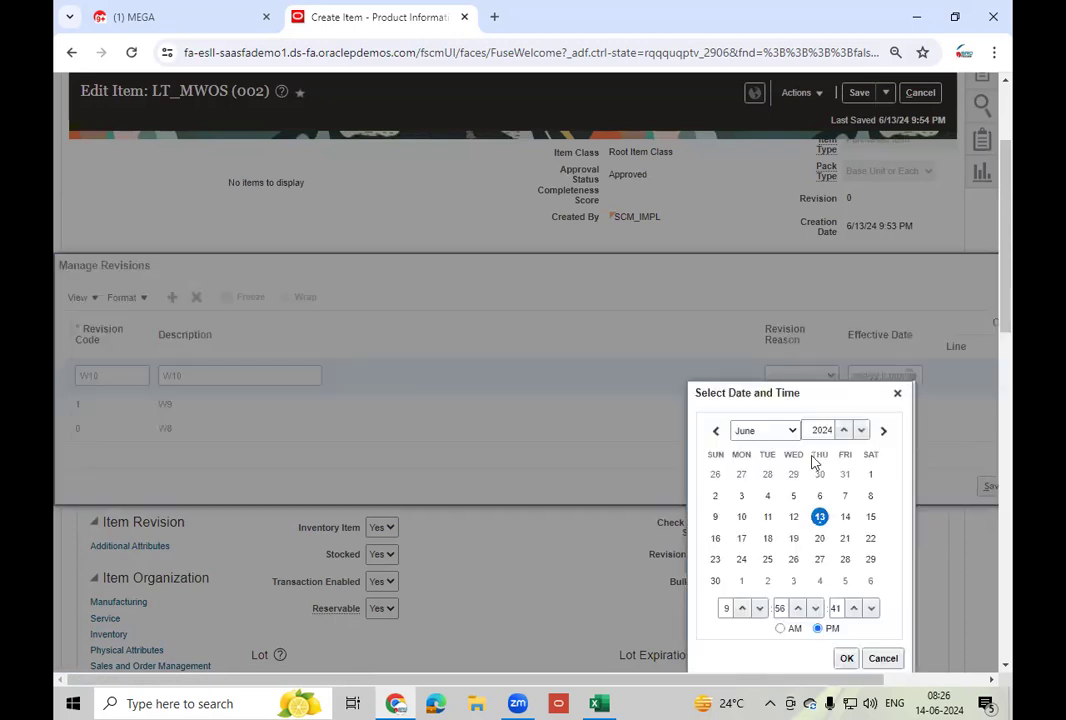
{"action": "left_click", "coordinate": [847, 659]}
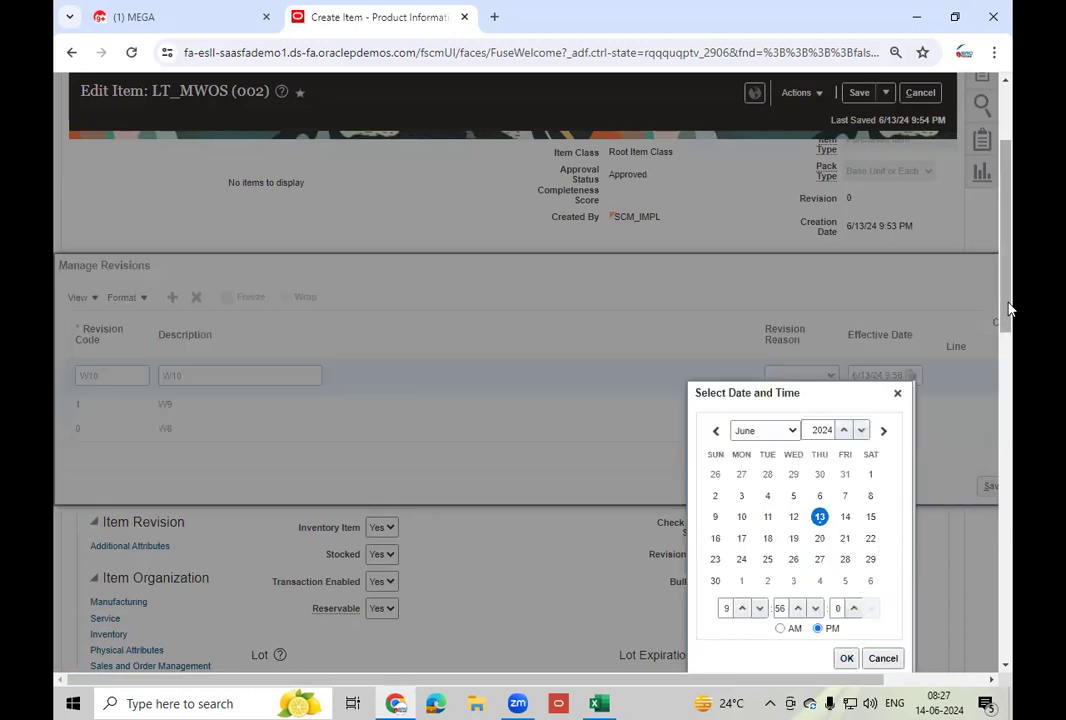
{"action": "left_click_drag", "start_coordinate": [1009, 300], "coordinate": [1010, 404]}
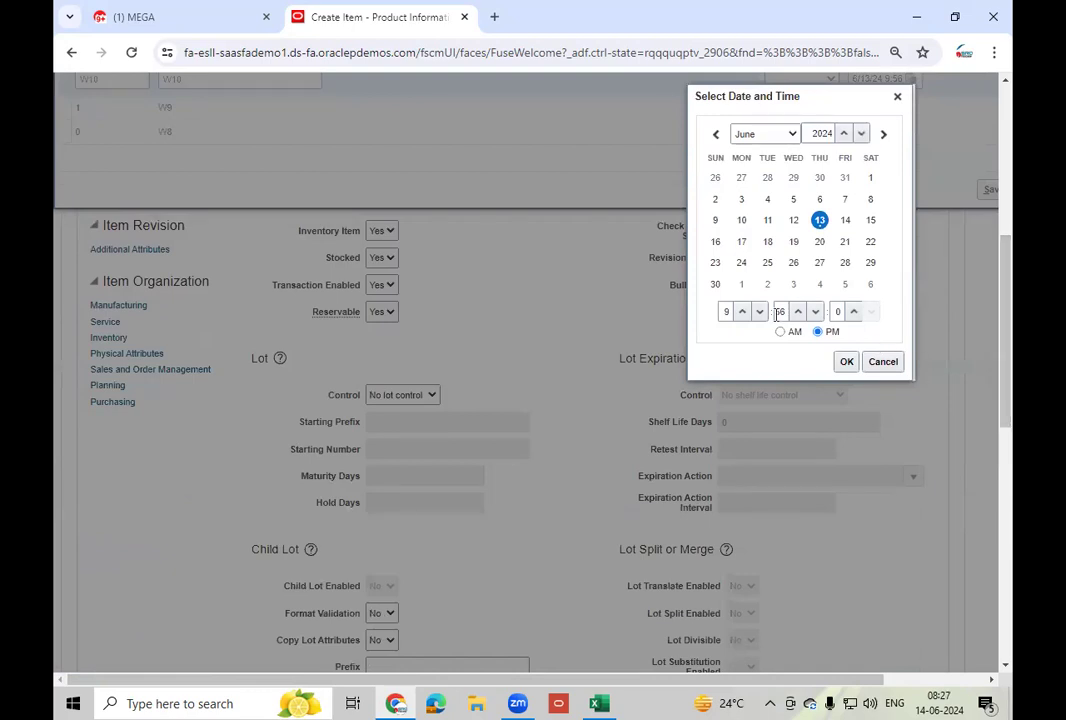
{"action": "left_click", "coordinate": [742, 313]}
{"action": "left_click", "coordinate": [817, 315]}
{"action": "left_click", "coordinate": [798, 313]}
{"action": "left_click", "coordinate": [798, 313]}
{"action": "double_click", "coordinate": [781, 311]}
{"action": "type", "text": "02"}
{"action": "left_click", "coordinate": [846, 361]}
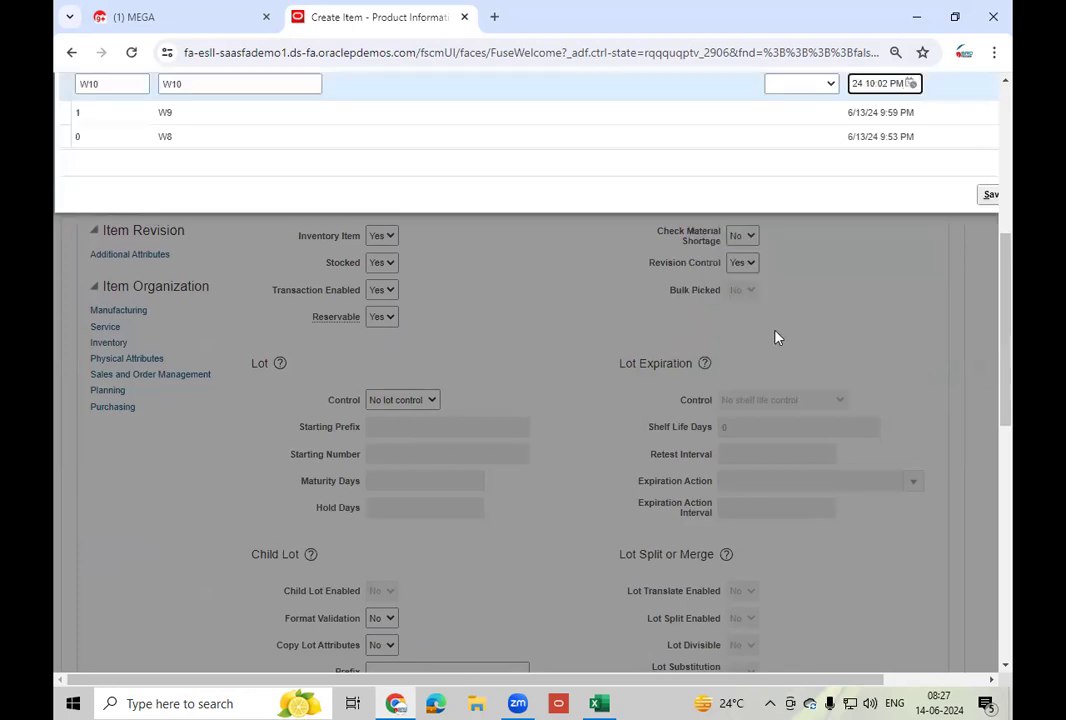
{"action": "left_click_drag", "start_coordinate": [997, 292], "coordinate": [997, 202]}
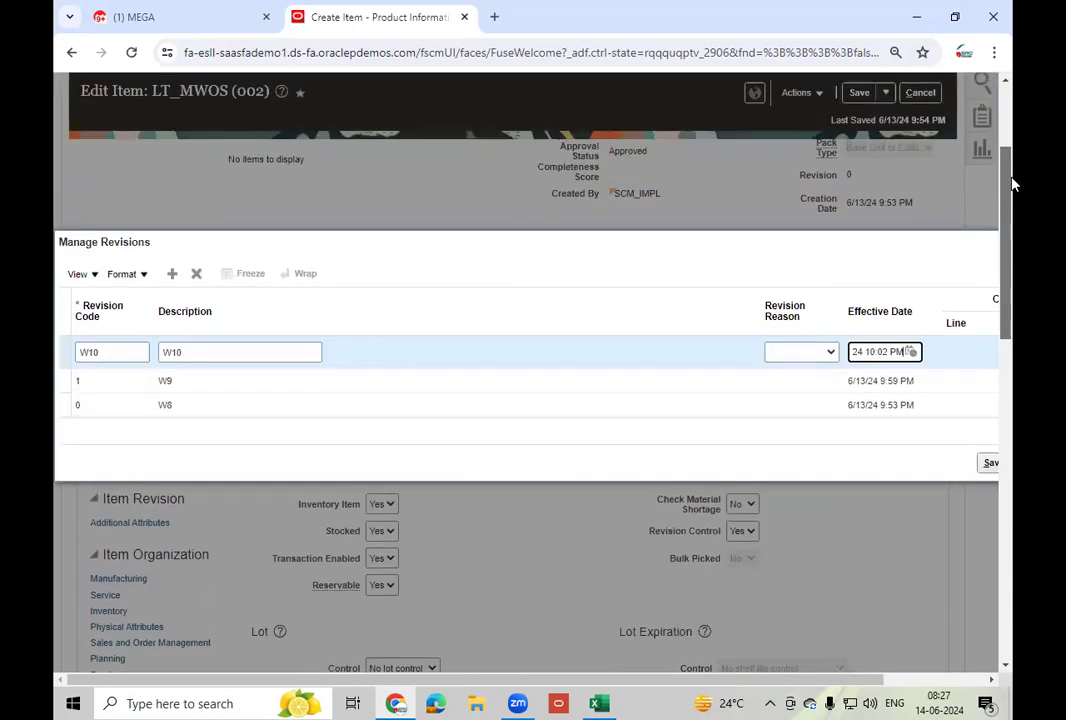
- Save and close the LT_MWOS item with its new revisions
{"action": "left_click", "coordinate": [443, 360]}
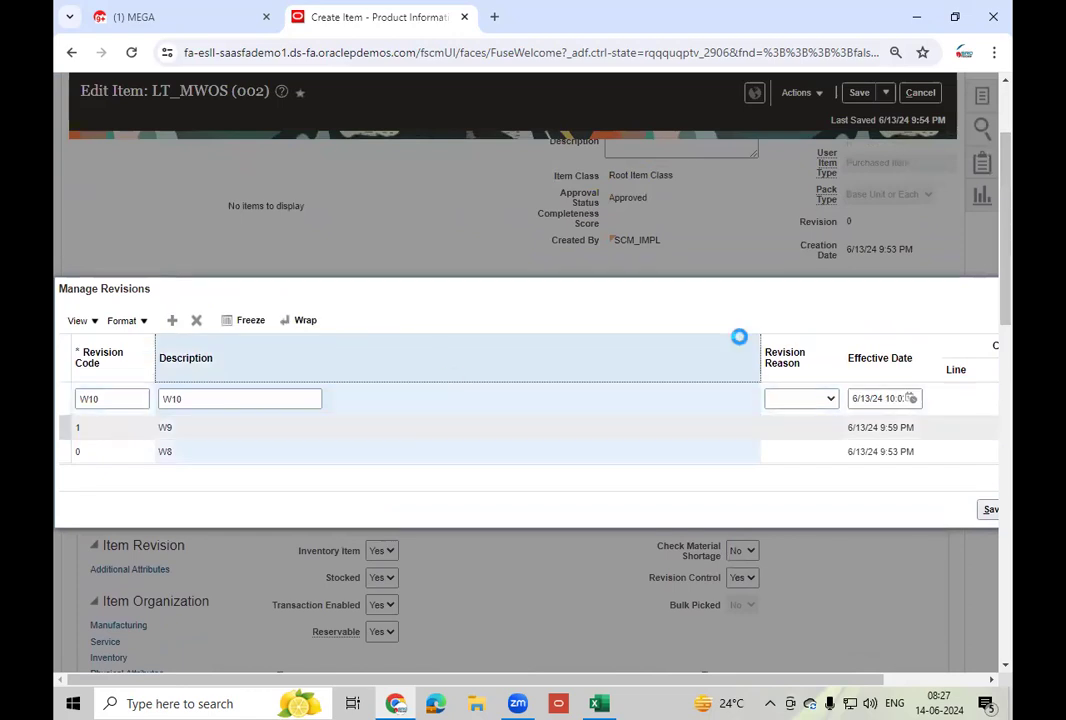
{"action": "left_click", "coordinate": [988, 482]}
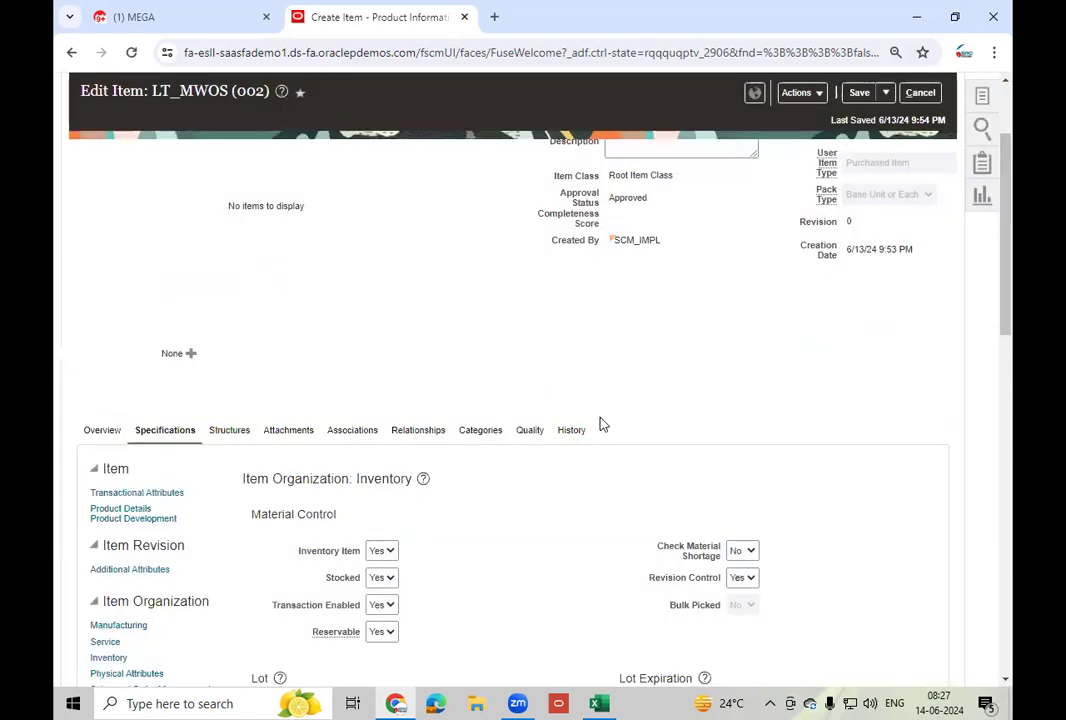
{"action": "left_click", "coordinate": [885, 92]}
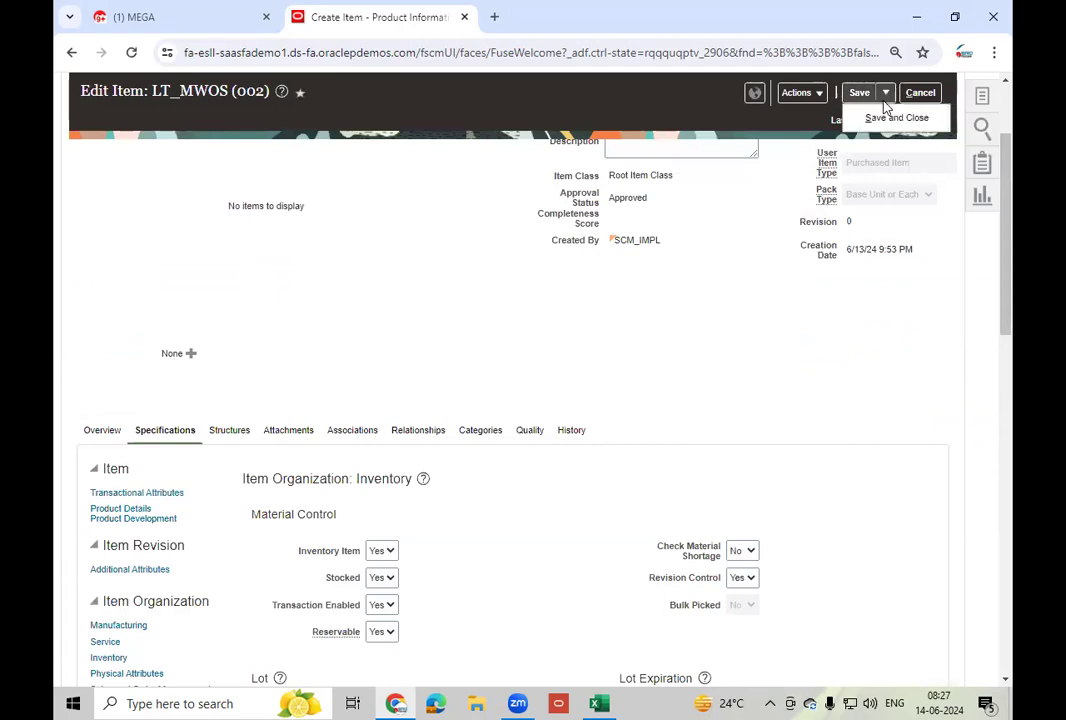
{"action": "left_click", "coordinate": [881, 118]}
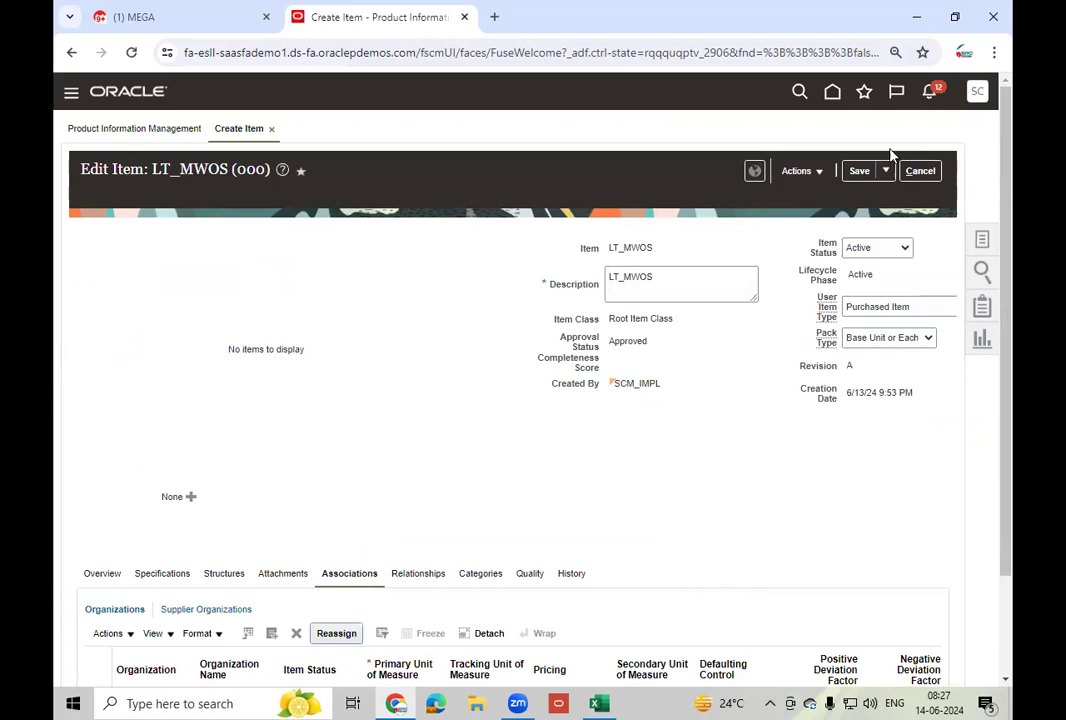
{"action": "left_click", "coordinate": [889, 170]}
{"action": "left_click", "coordinate": [890, 196]}
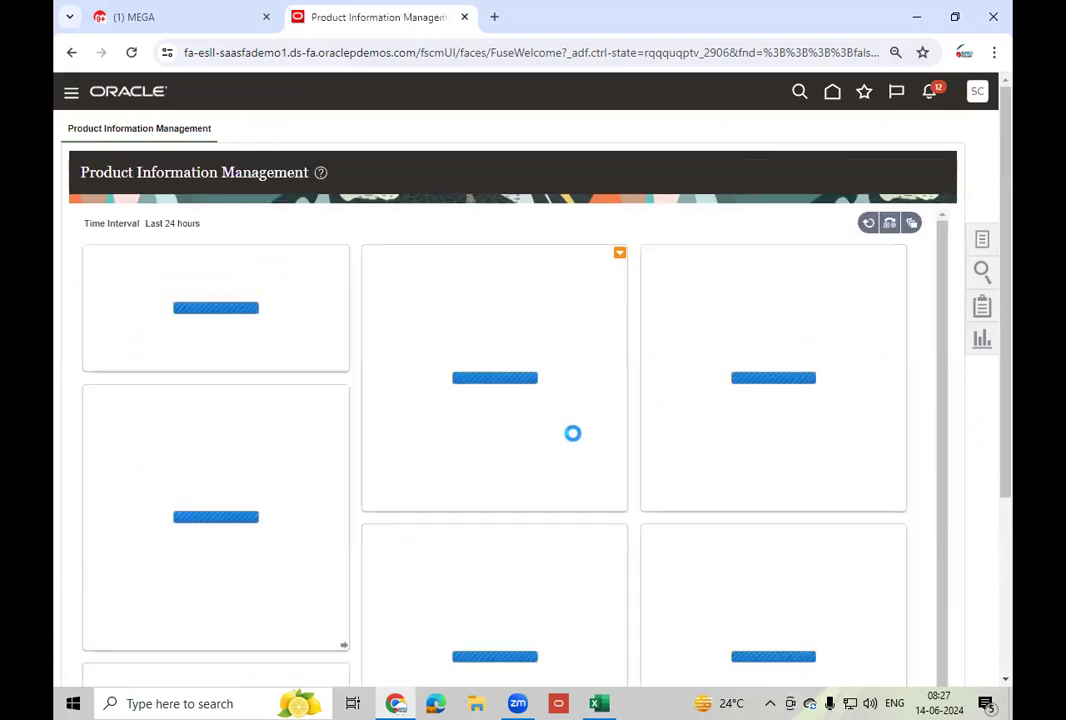
{"action": "left_click", "coordinate": [832, 93]}
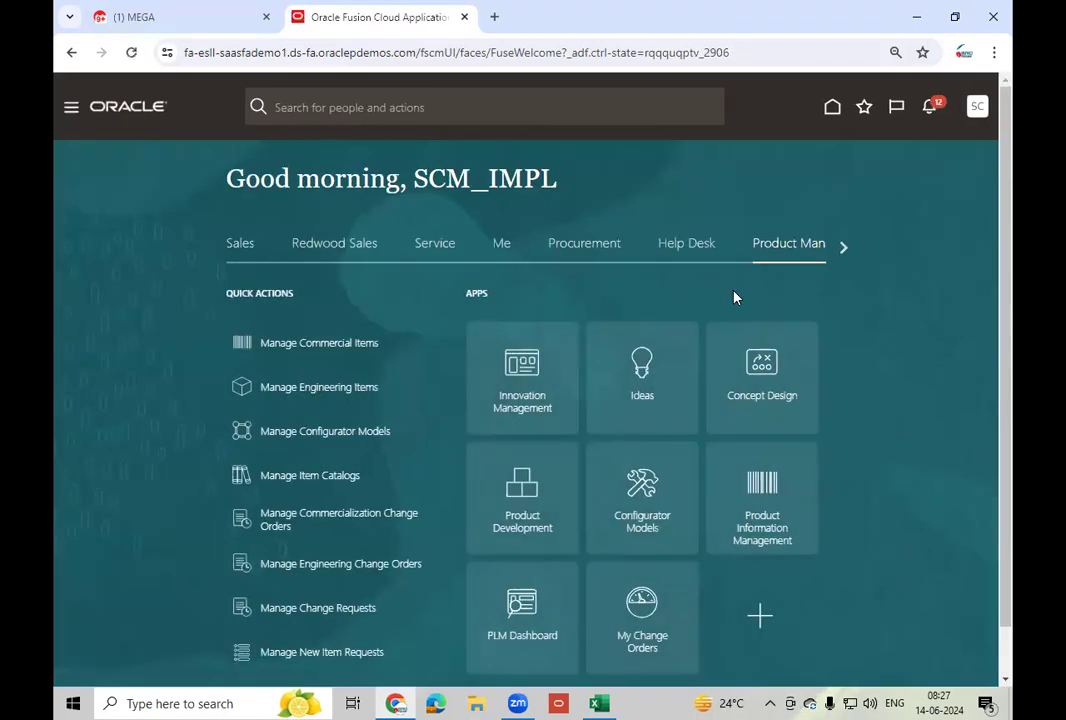
- Start a Create Miscellaneous Transaction from Supply Chain Execution's inventory tasks for organization 002
{"action": "left_click", "coordinate": [843, 247]}
{"action": "left_click", "coordinate": [843, 247]}
{"action": "left_click", "coordinate": [843, 247]}
{"action": "left_click", "coordinate": [843, 247]}
{"action": "left_click", "coordinate": [622, 250]}
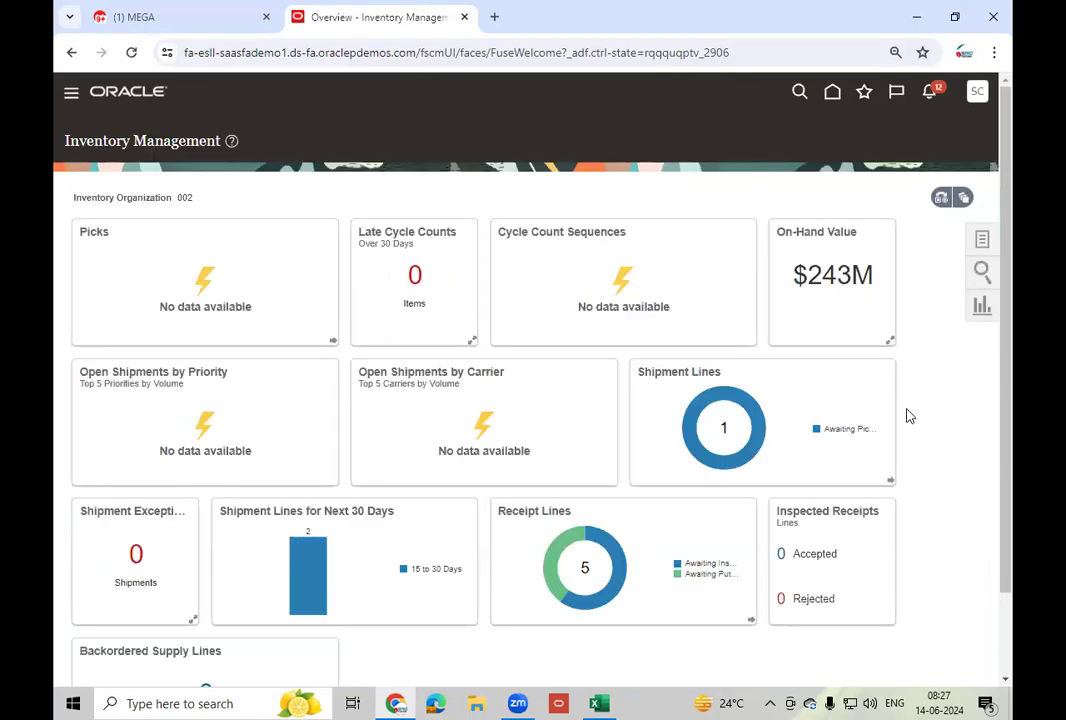
{"action": "left_click", "coordinate": [984, 243]}
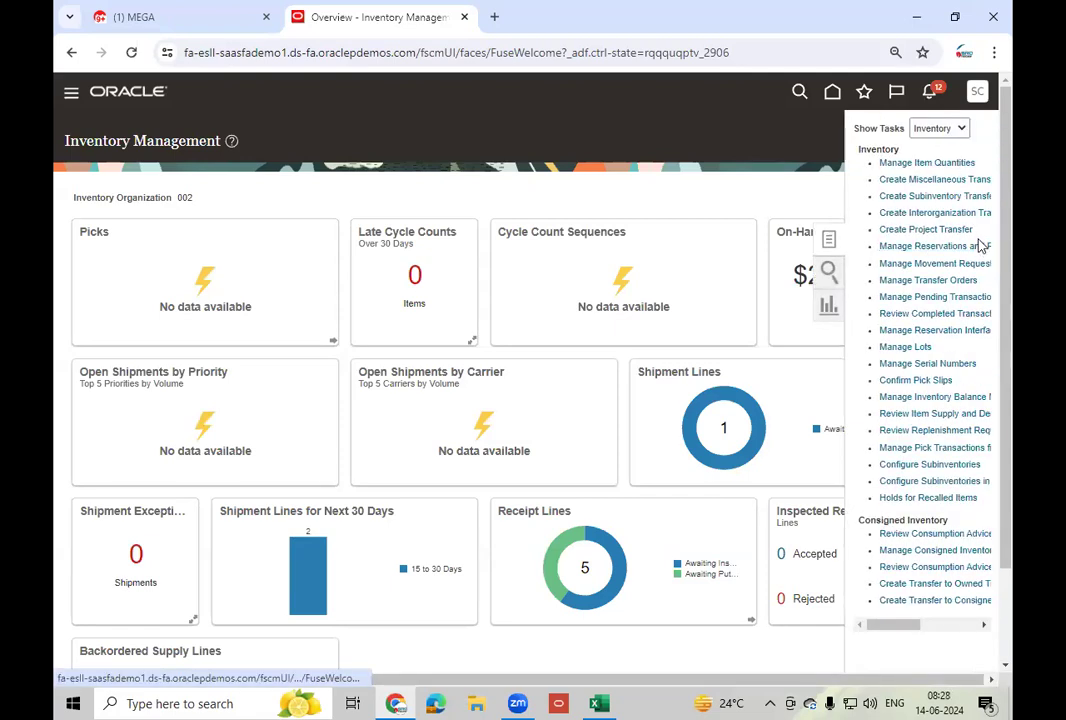
{"action": "left_click", "coordinate": [947, 181]}
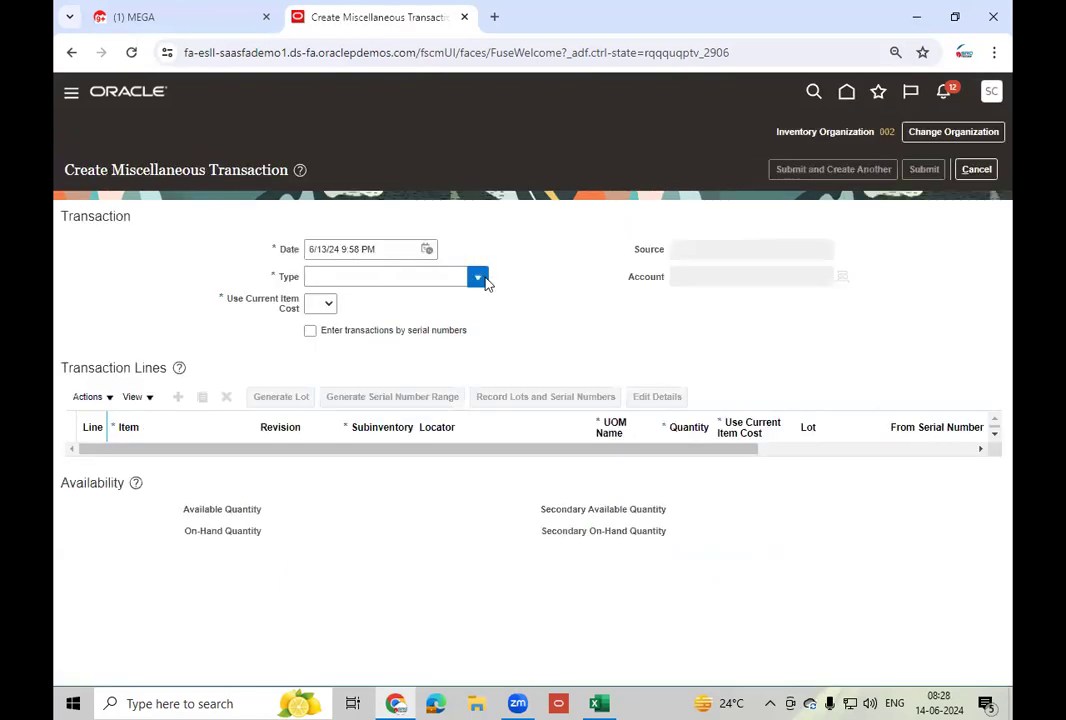
- Make the transaction a Miscellaneous Receipt with Use Current Item Cost set to Yes
{"action": "left_click", "coordinate": [486, 284]}
{"action": "left_click", "coordinate": [419, 304]}
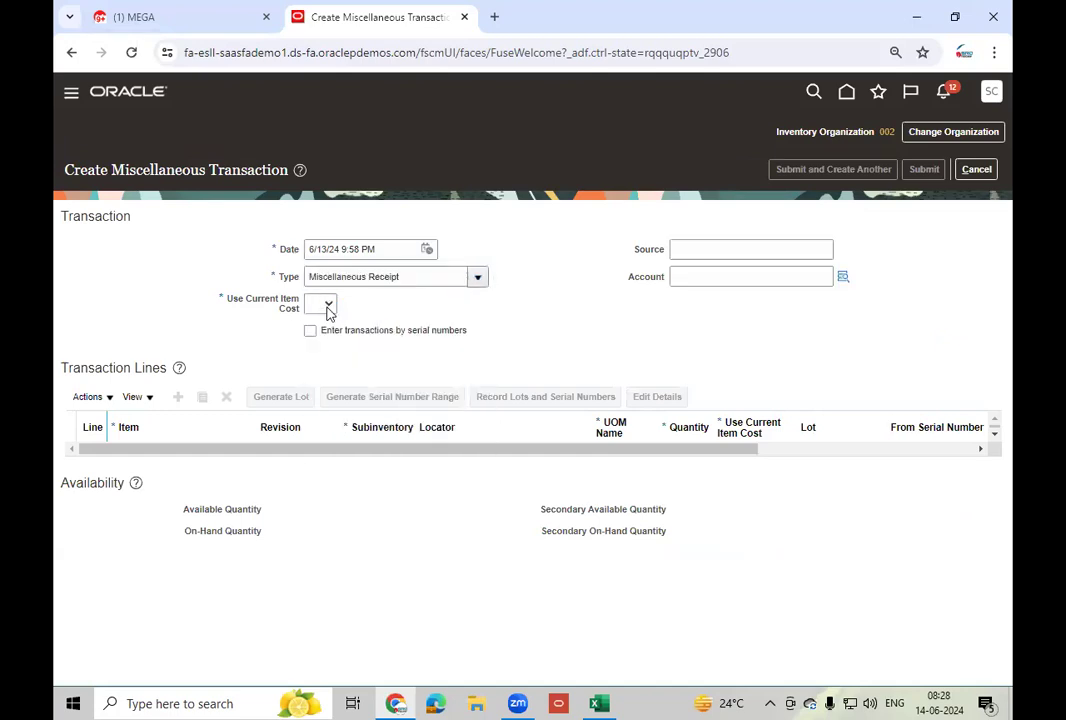
{"action": "left_click", "coordinate": [321, 304]}
{"action": "key", "text": "Return"}
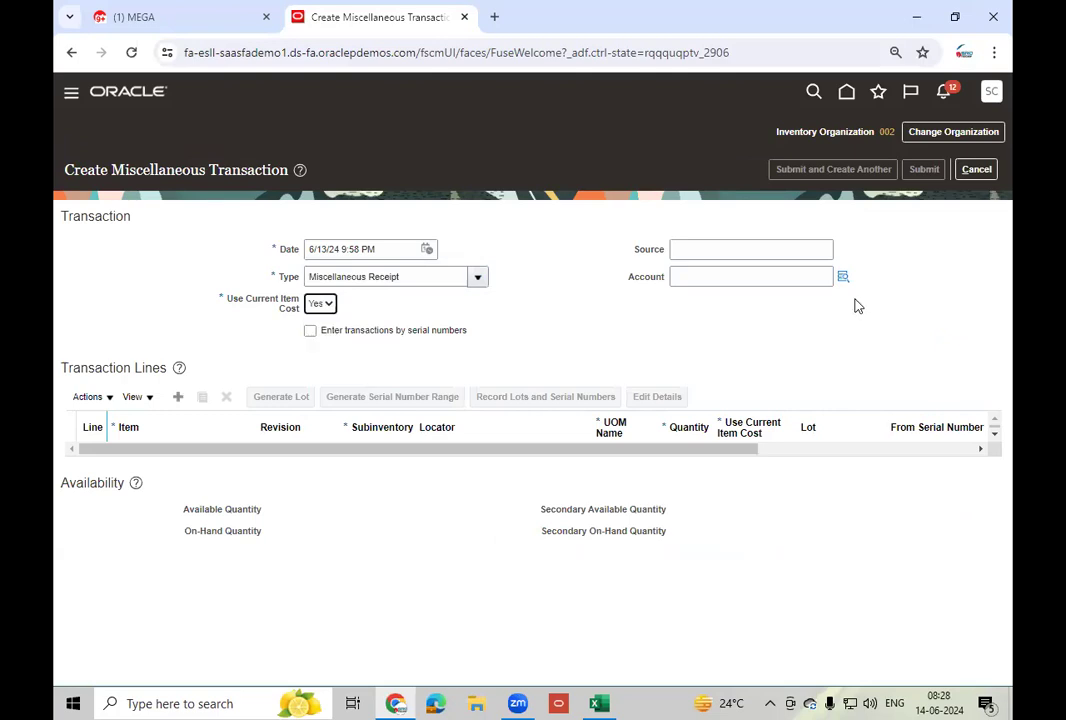
- Charge the receipt to account 101.10.11104.000.000.000 (11104 HDFC Account)
{"action": "left_click", "coordinate": [843, 277]}
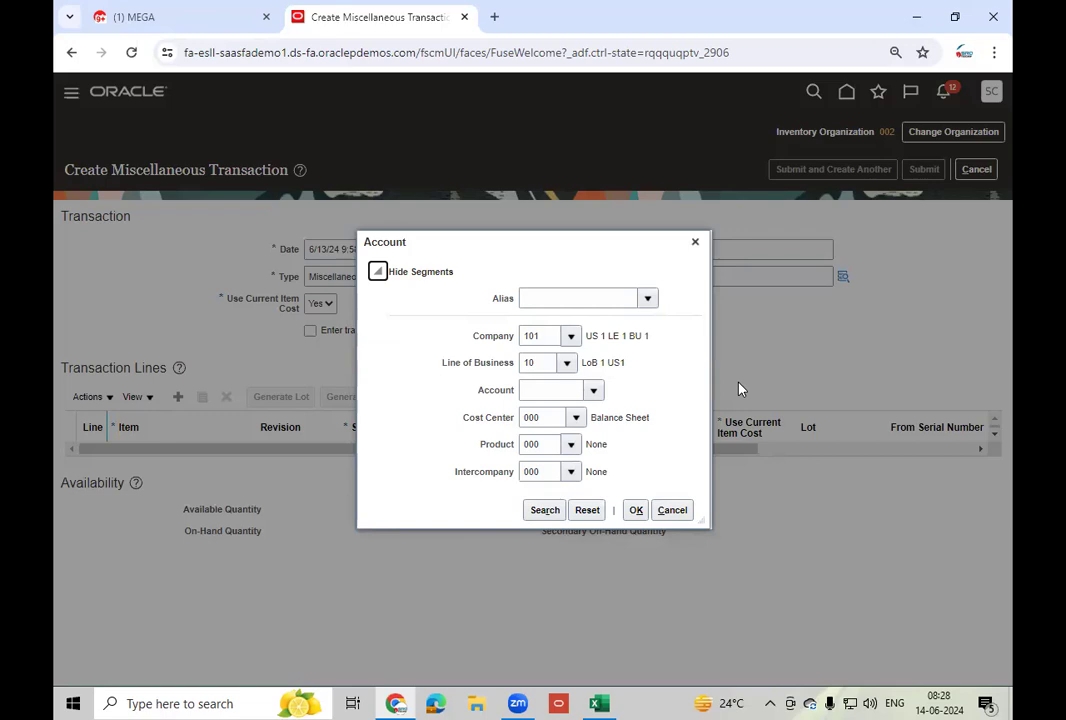
{"action": "left_click", "coordinate": [593, 390]}
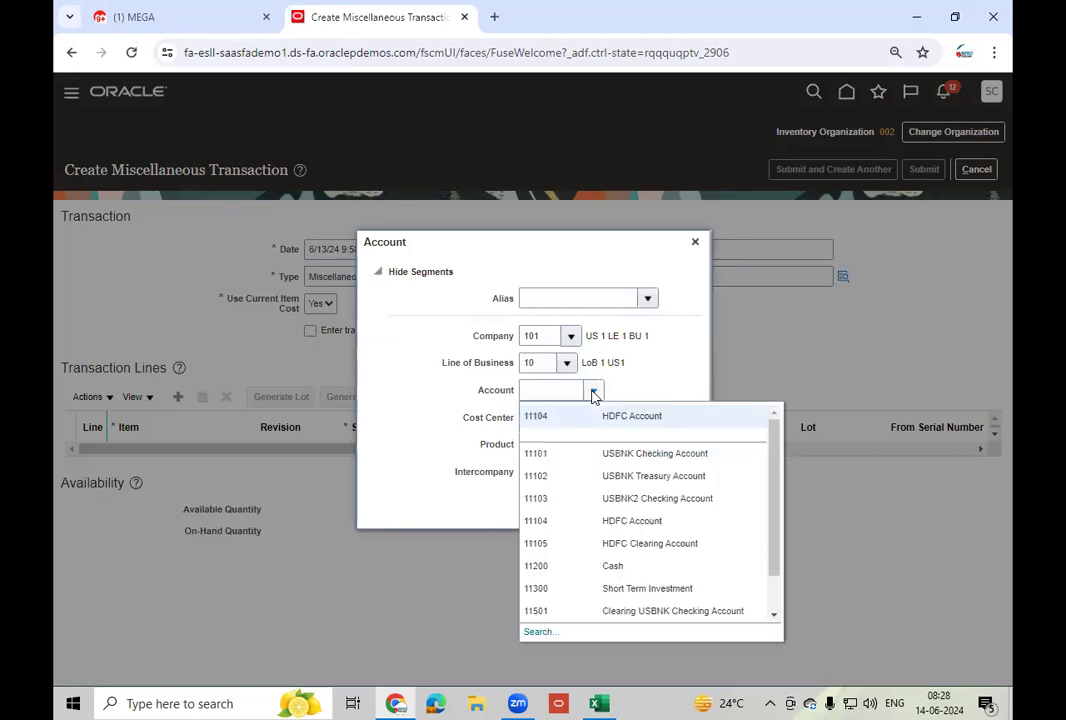
{"action": "left_click", "coordinate": [580, 415]}
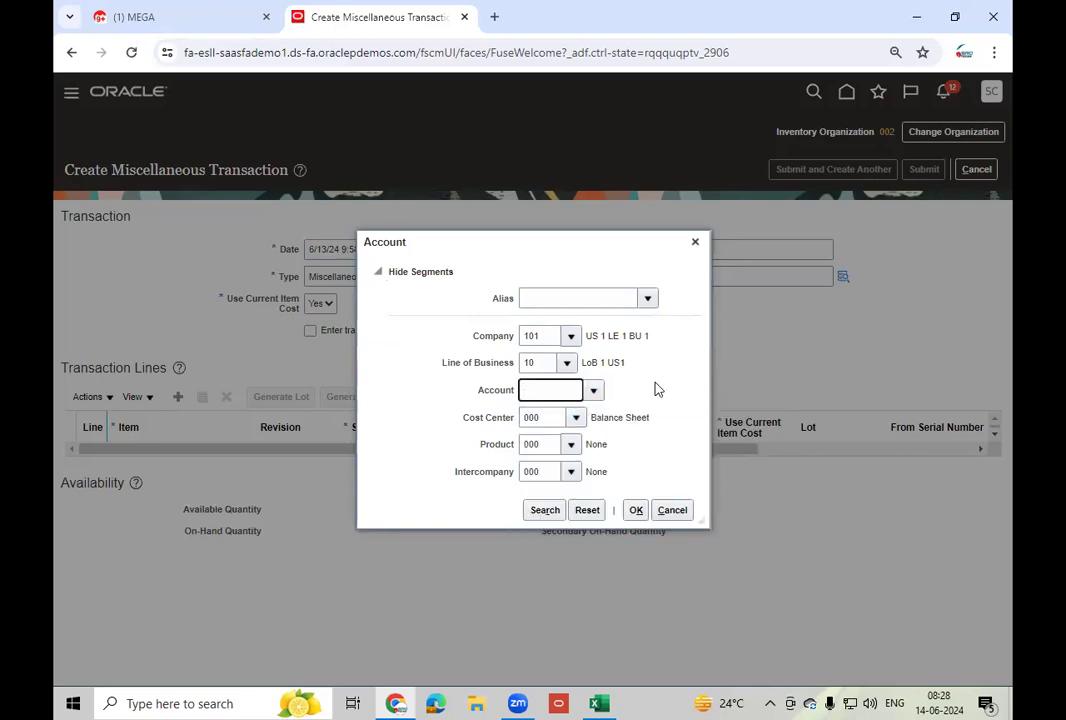
{"action": "left_click", "coordinate": [636, 510]}
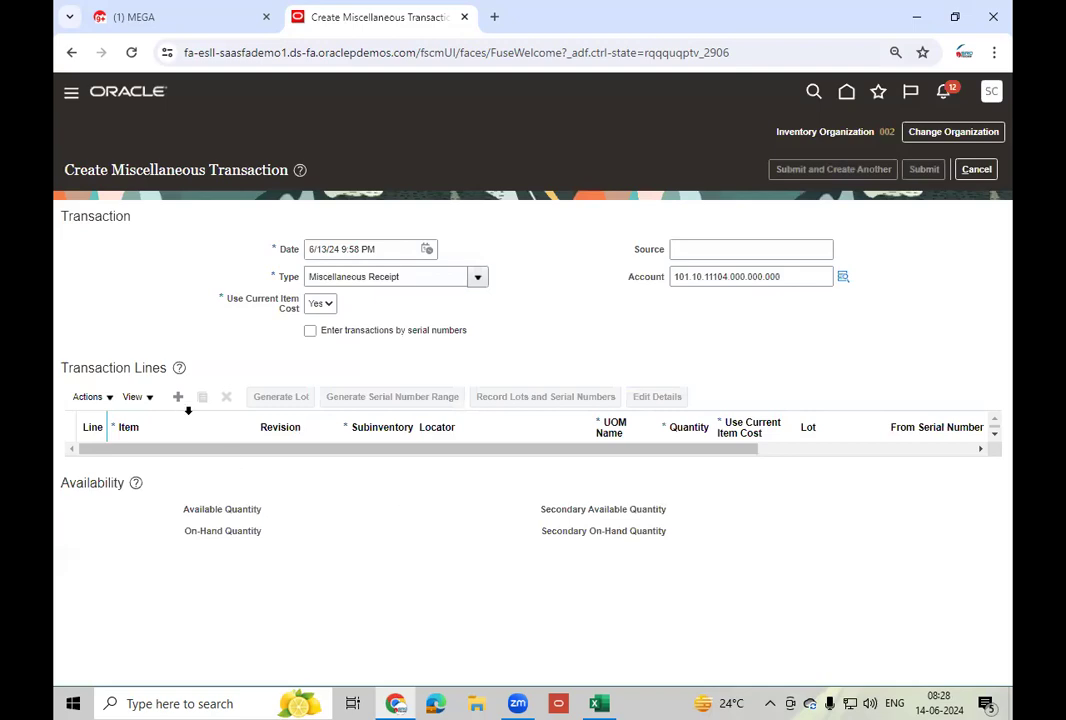
{"action": "left_click", "coordinate": [178, 396]}
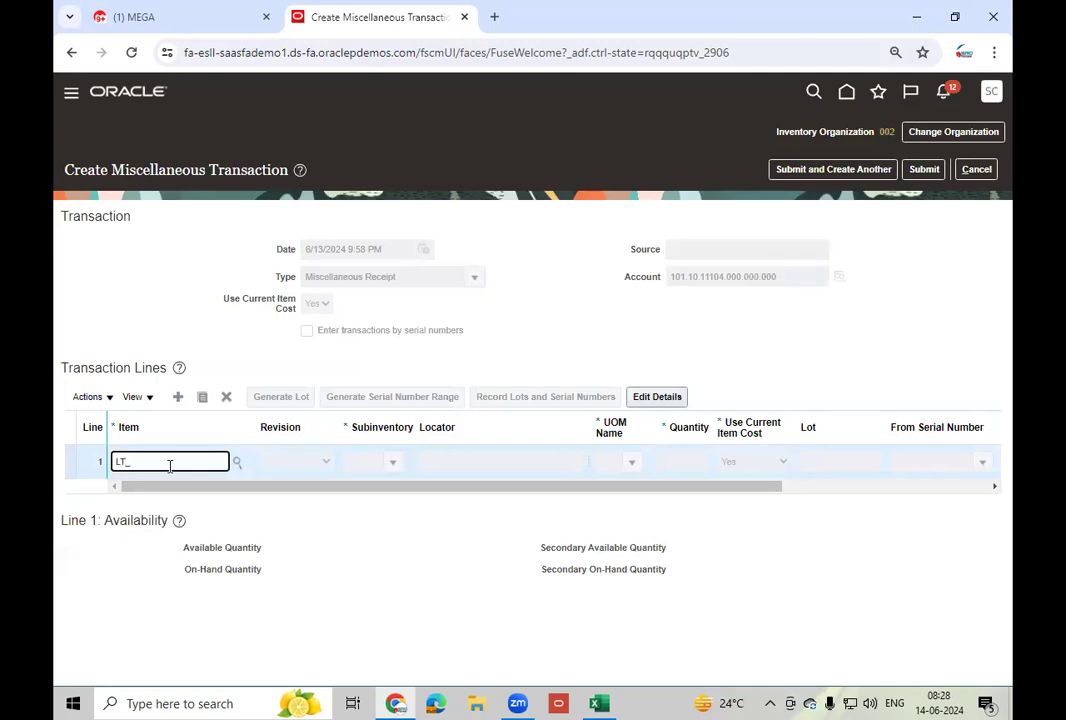
- Fill line 1 with item LT_MWOS, revision 0, subinventory Stores and quantity 10
{"action": "key", "text": "Tab"}
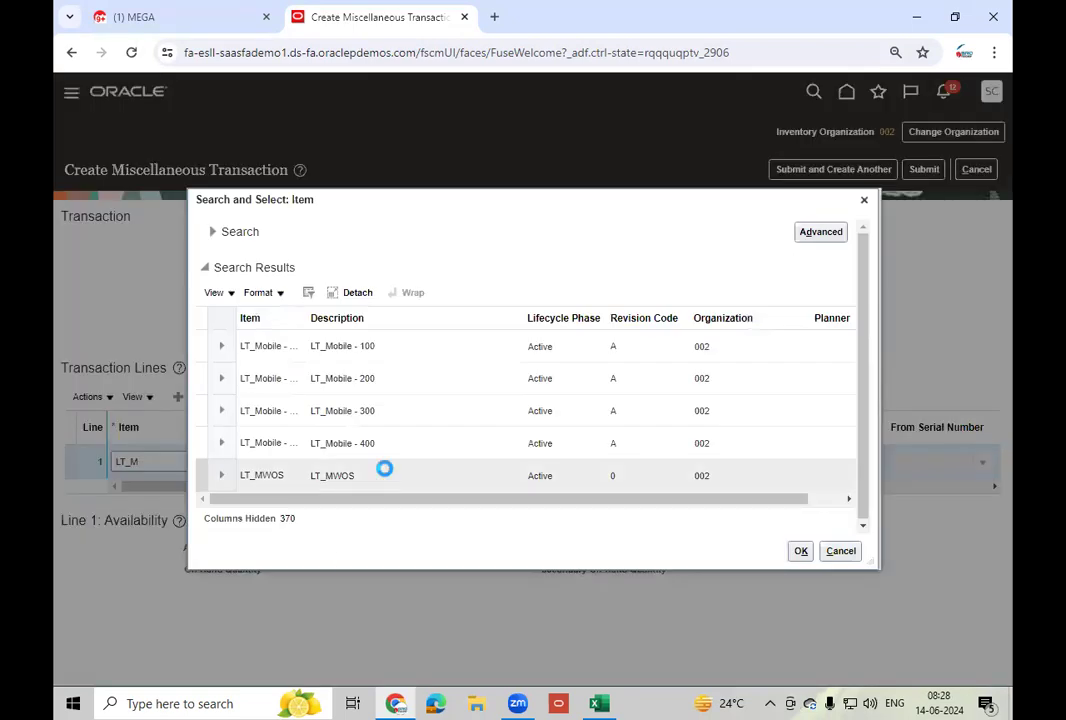
{"action": "left_click", "coordinate": [384, 475]}
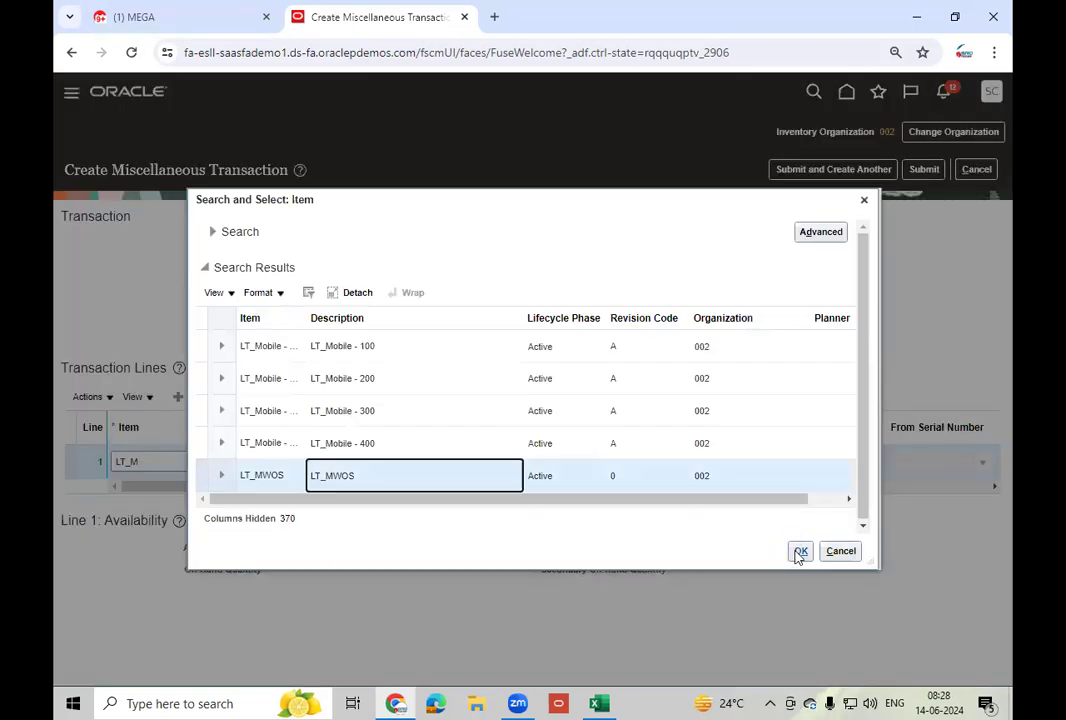
{"action": "left_click", "coordinate": [800, 551]}
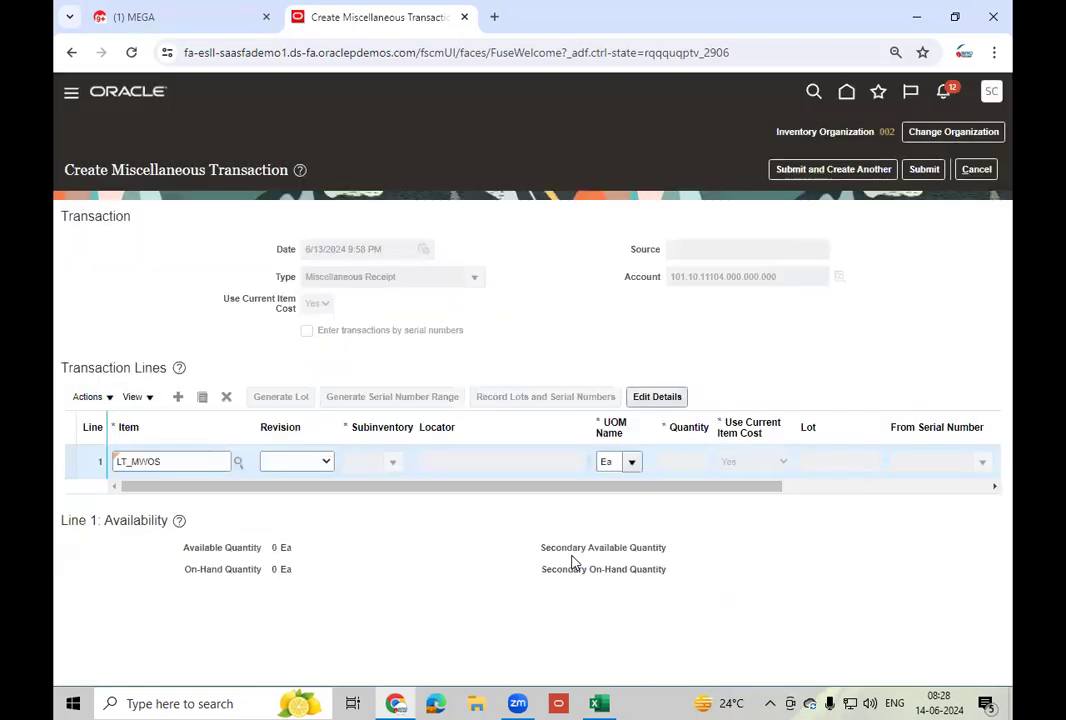
{"action": "left_click", "coordinate": [326, 469]}
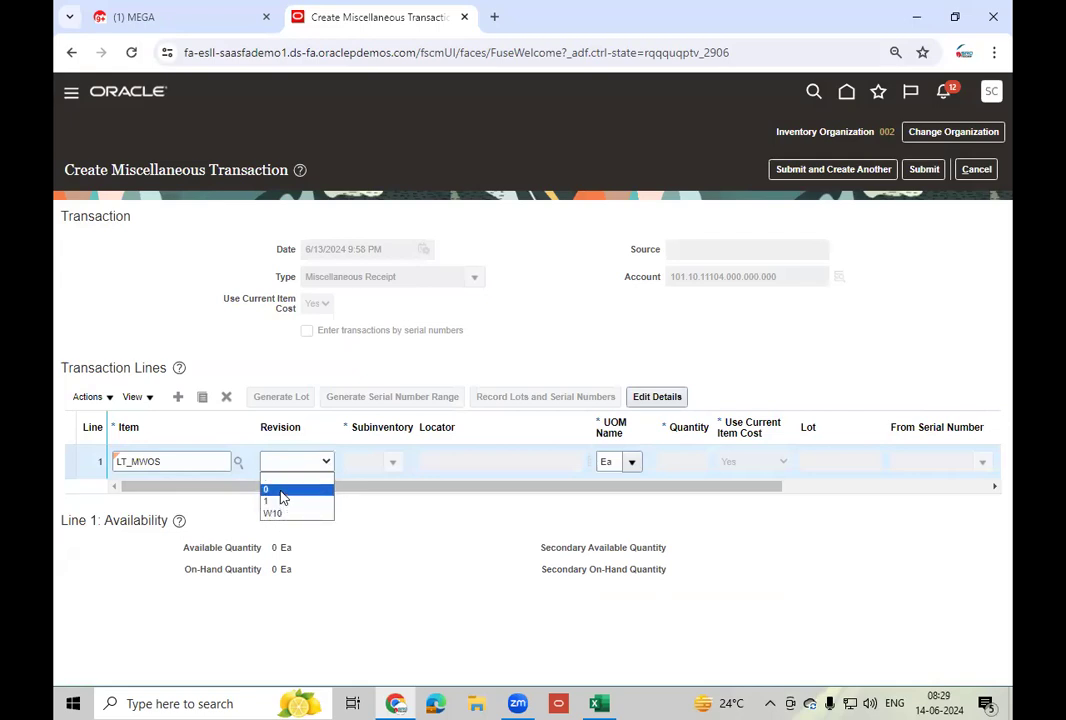
{"action": "left_click", "coordinate": [297, 490]}
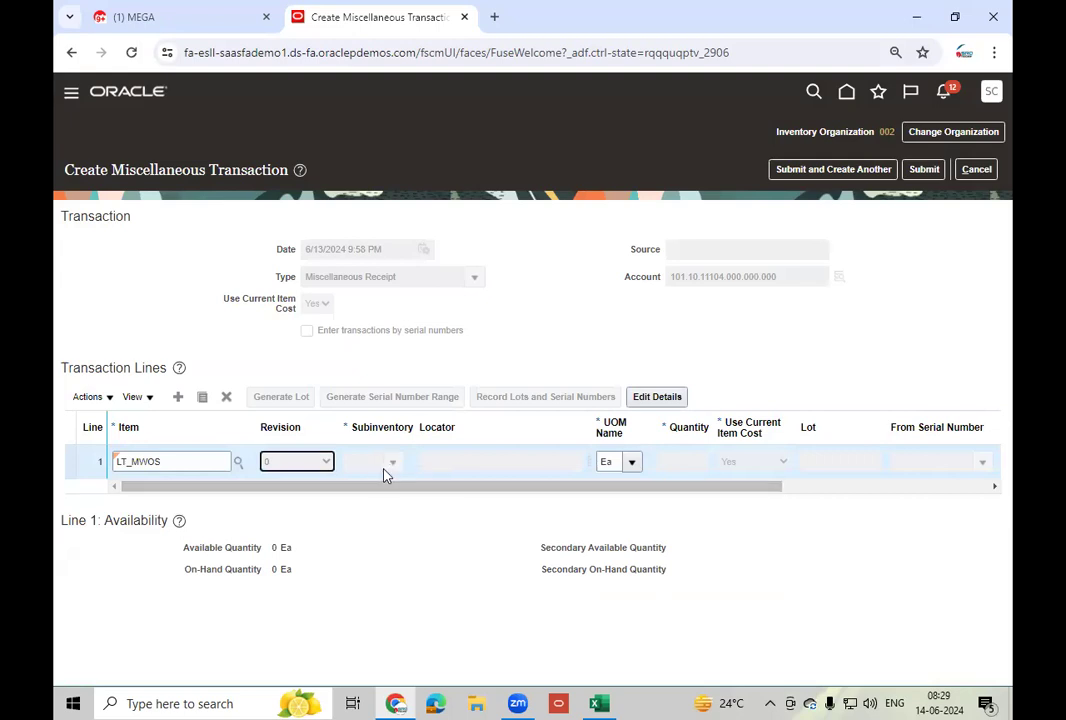
{"action": "left_click", "coordinate": [396, 464]}
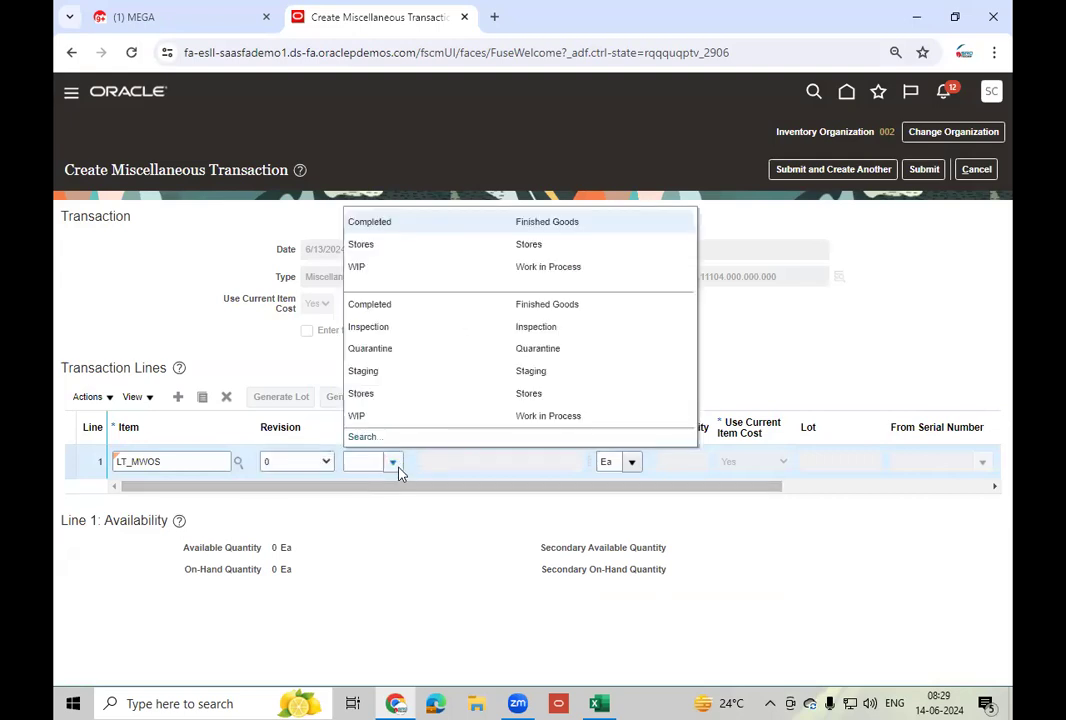
{"action": "left_click", "coordinate": [388, 245]}
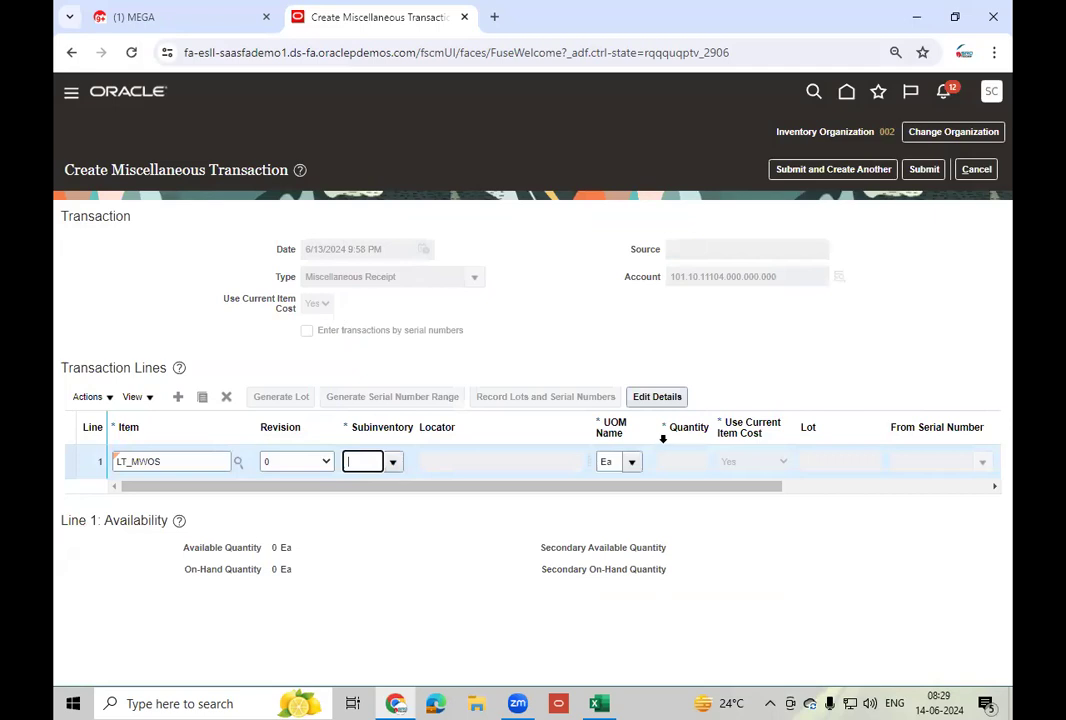
{"action": "left_click", "coordinate": [685, 461]}
{"action": "type", "text": "10"}
{"action": "key", "text": "Tab"}
{"action": "left_click_drag", "start_coordinate": [585, 487], "coordinate": [190, 490]}
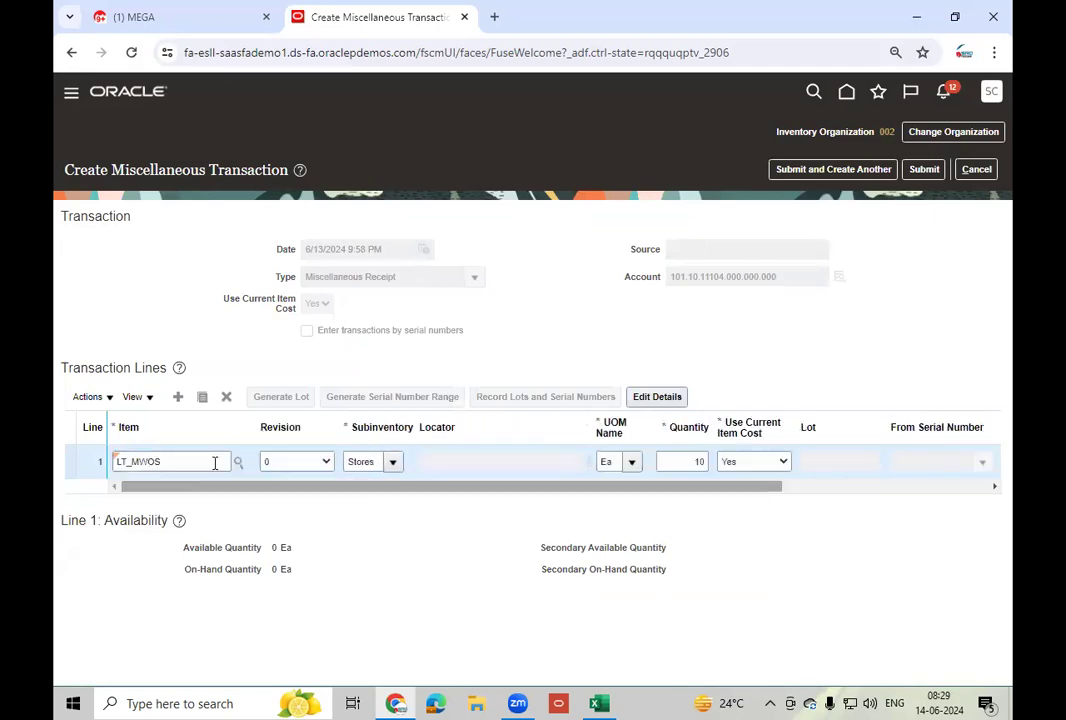
{"action": "left_click", "coordinate": [204, 400]}
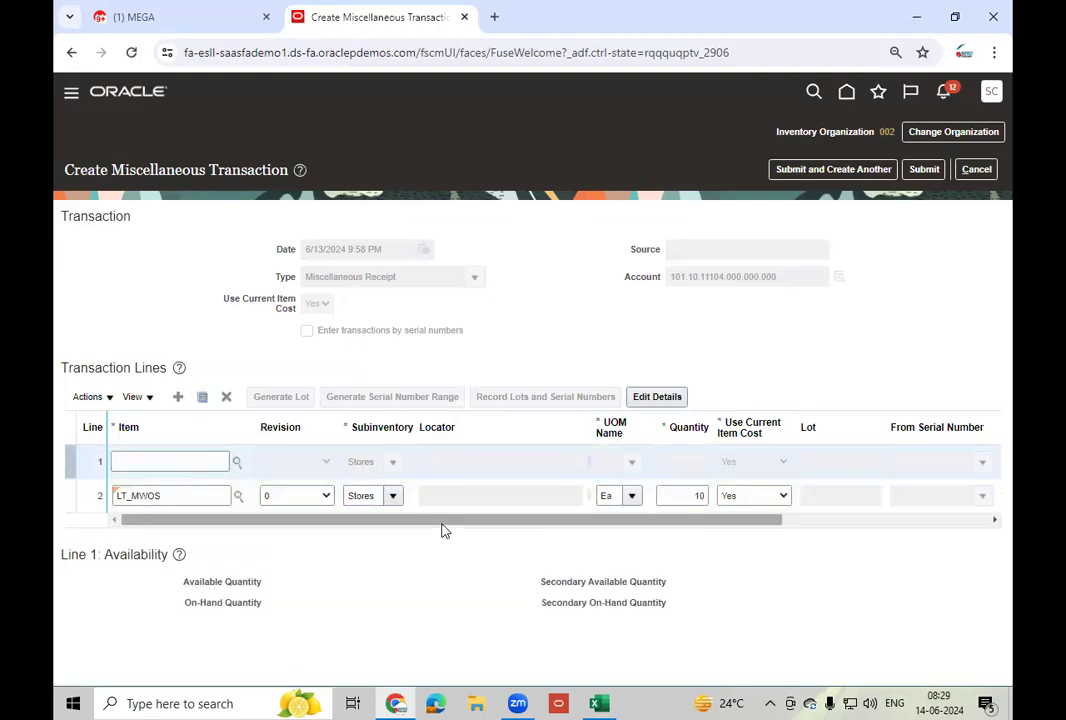
- Set the duplicated line to LT_MWOS revision 1 with quantity 5
{"action": "left_click", "coordinate": [185, 460]}
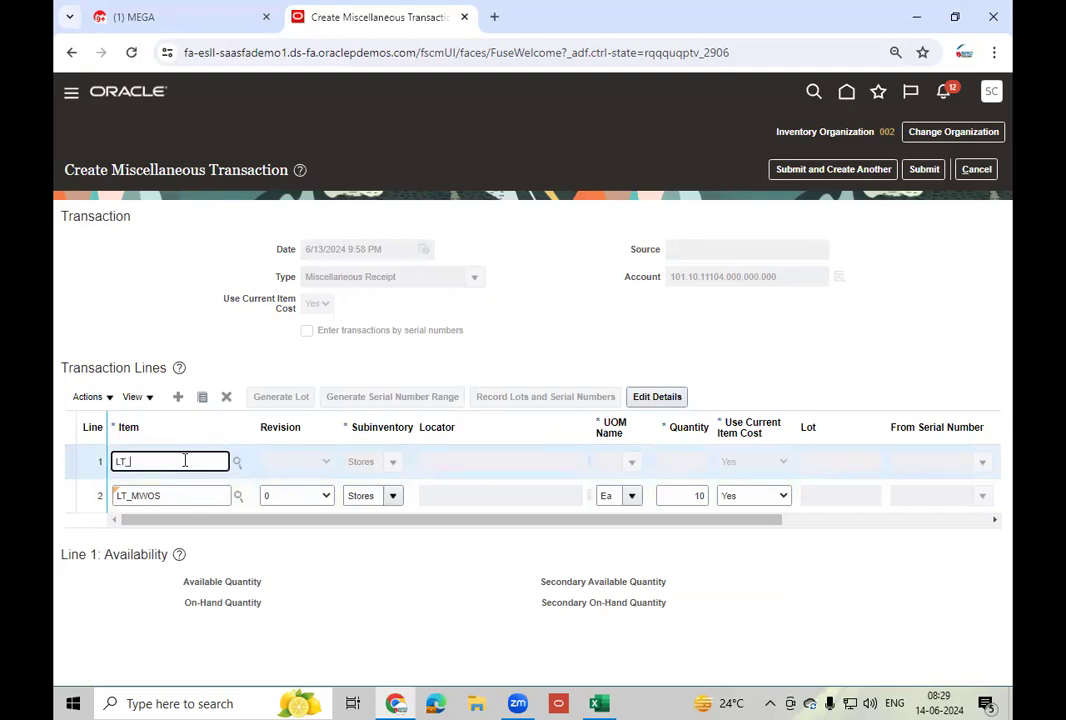
{"action": "key", "text": "Tab"}
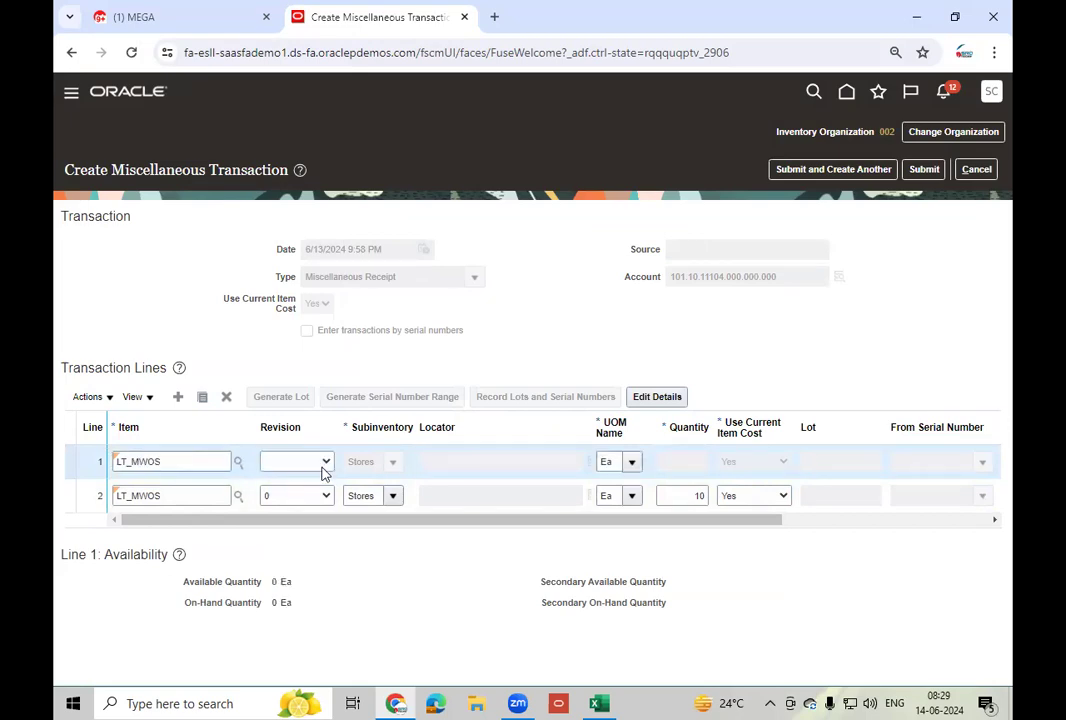
{"action": "left_click", "coordinate": [324, 470]}
{"action": "left_click", "coordinate": [283, 509]}
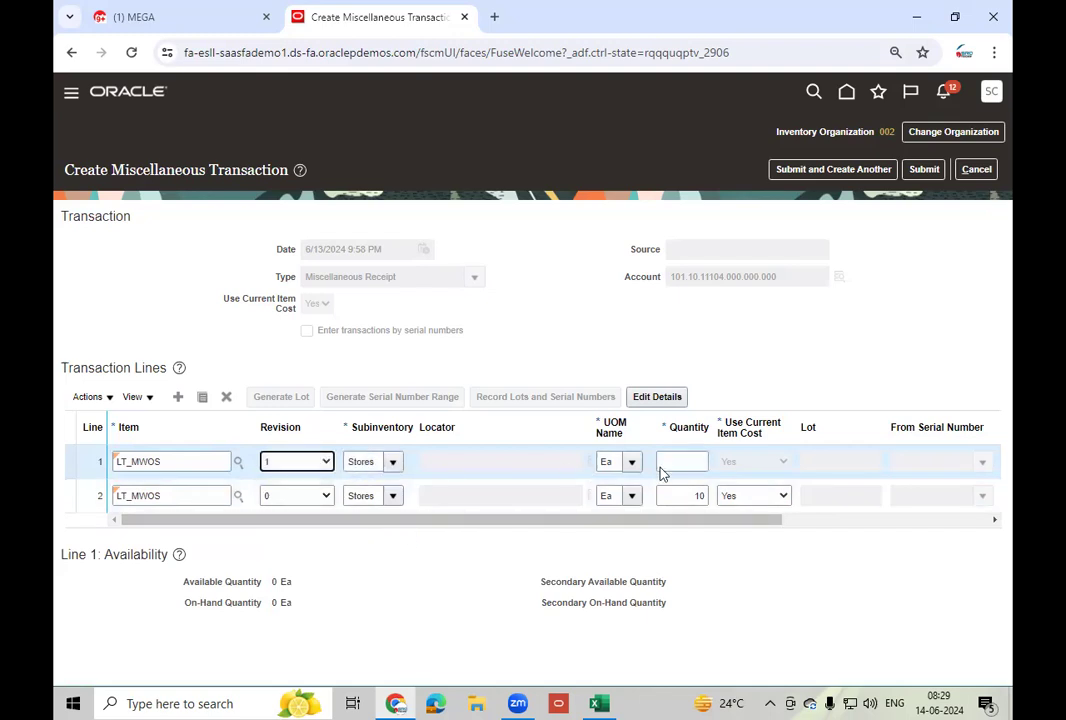
{"action": "left_click", "coordinate": [672, 460]}
{"action": "type", "text": "9"}
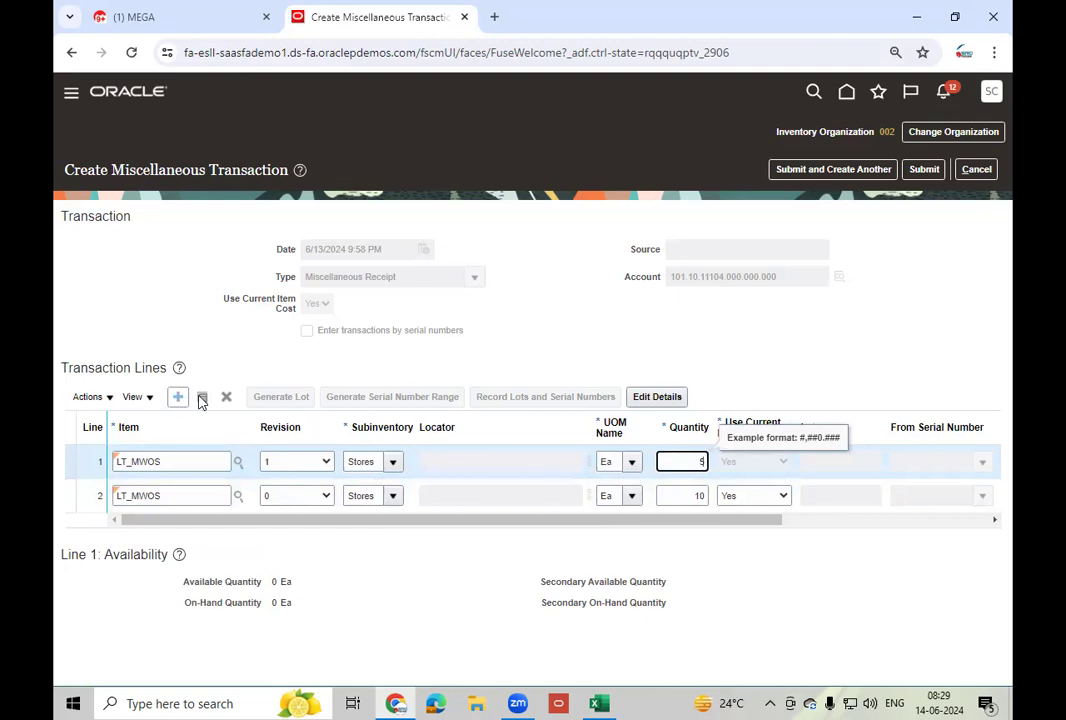
- Add a third line for LT_MWOS revision W10, quantity 15, and submit the receipt
{"action": "left_click", "coordinate": [258, 543]}
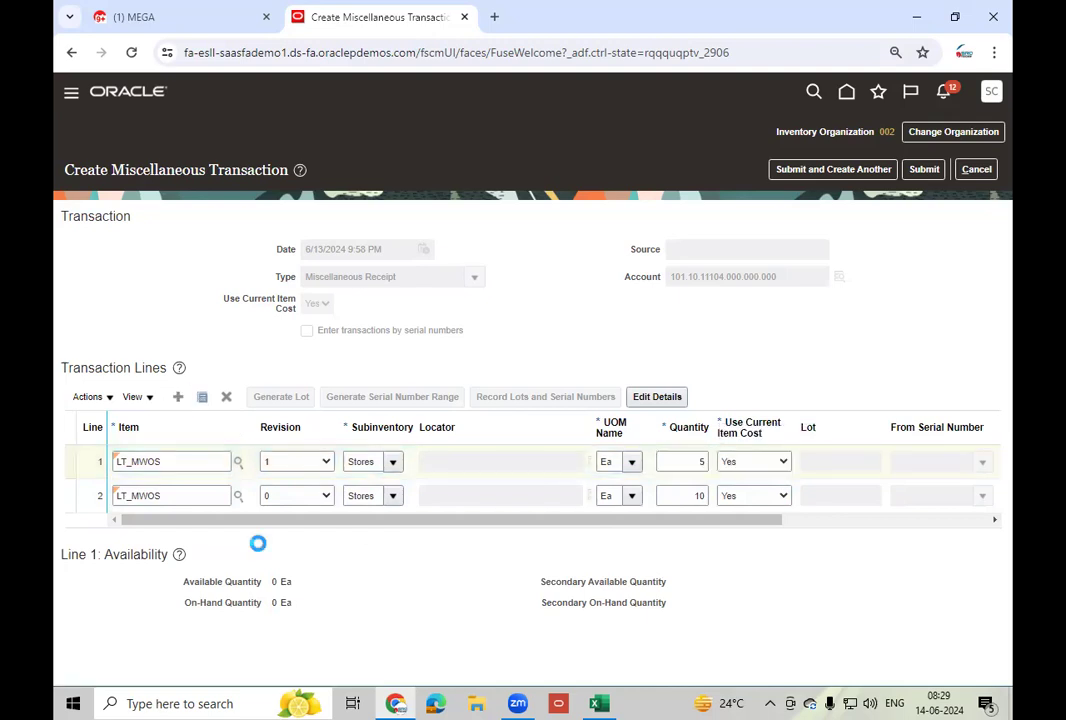
{"action": "left_click", "coordinate": [187, 459]}
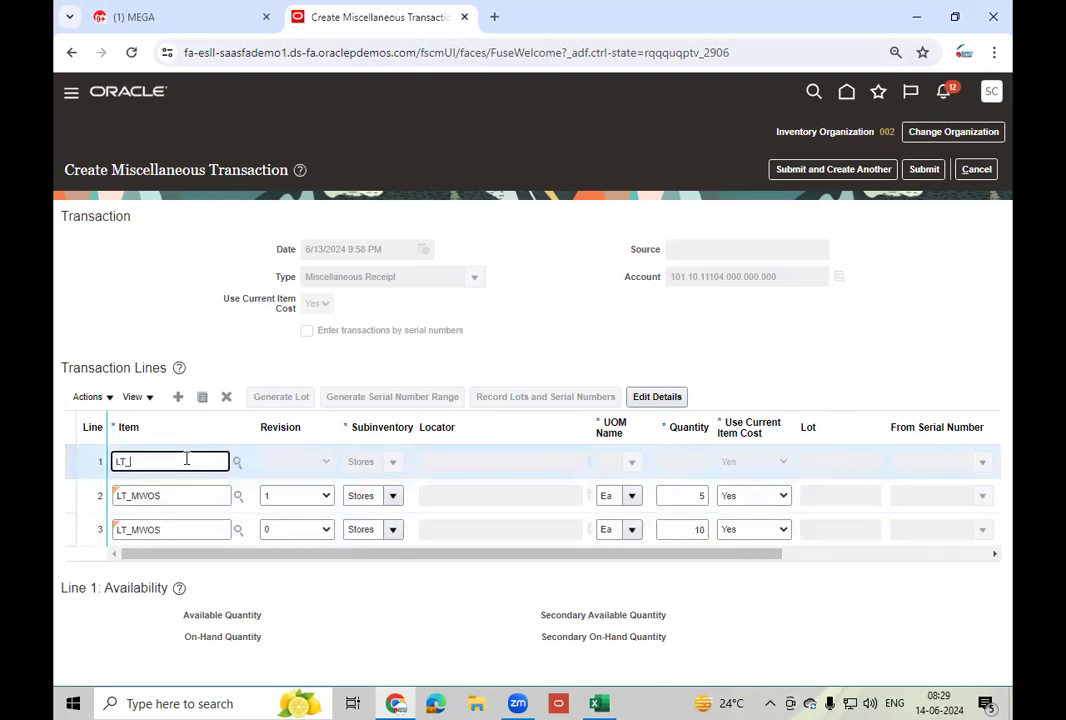
{"action": "type", "text": "LT_MW"}
{"action": "key", "text": "Tab"}
{"action": "left_click", "coordinate": [323, 467]}
{"action": "left_click", "coordinate": [285, 513]}
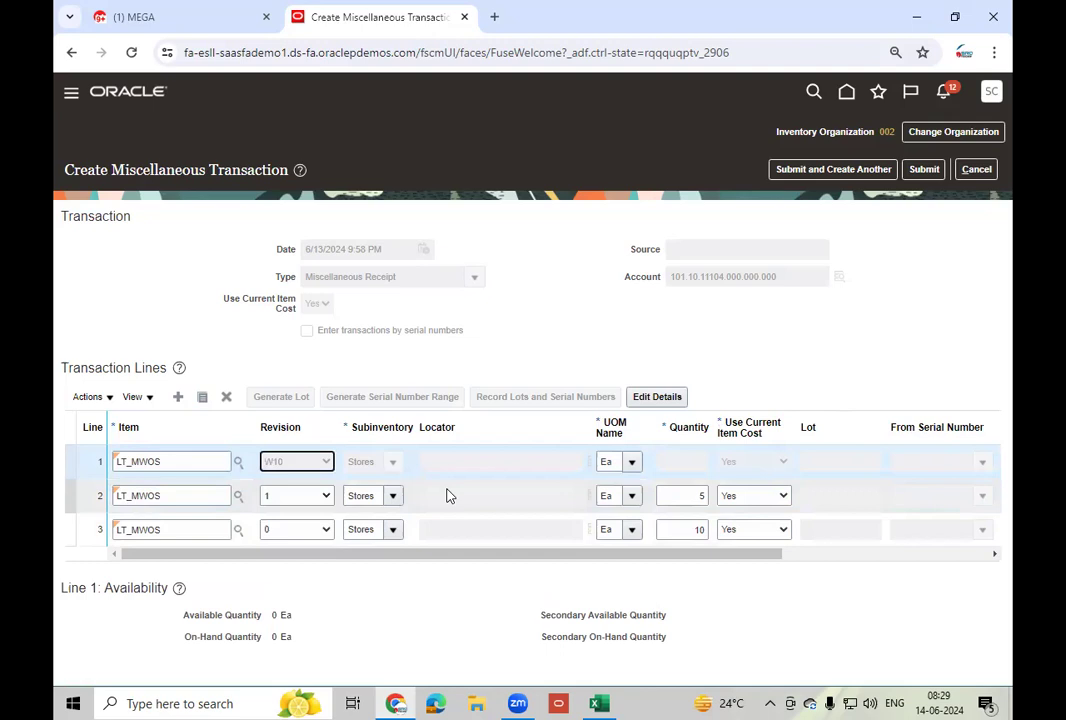
{"action": "left_click", "coordinate": [664, 462]}
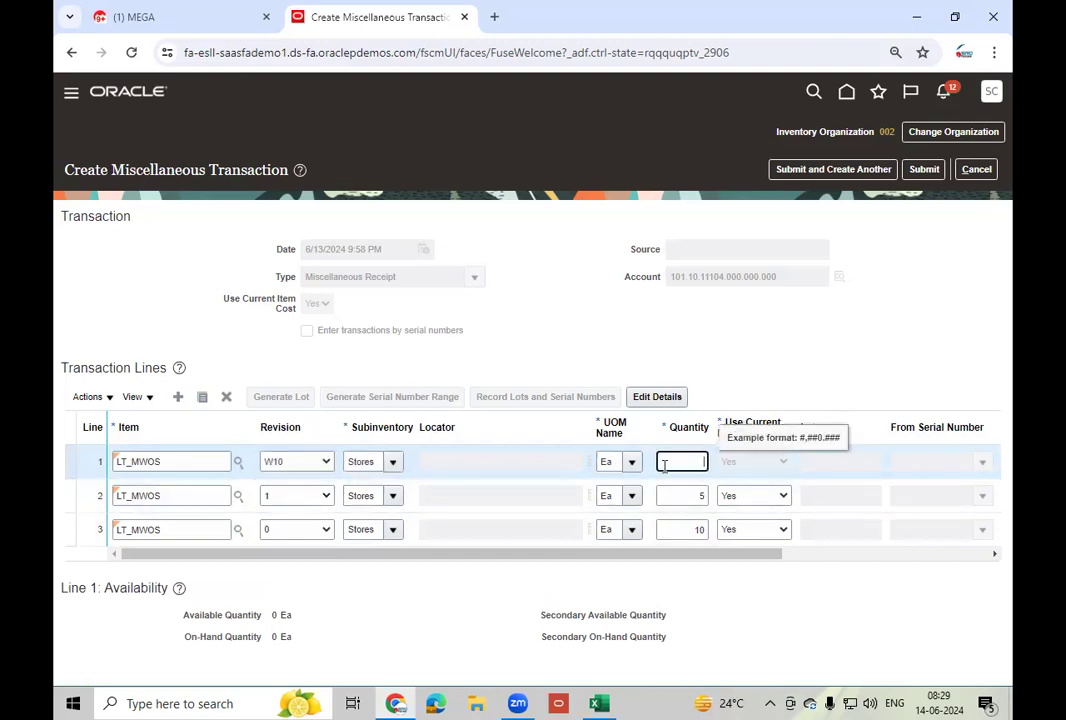
{"action": "key", "text": "Tab"}
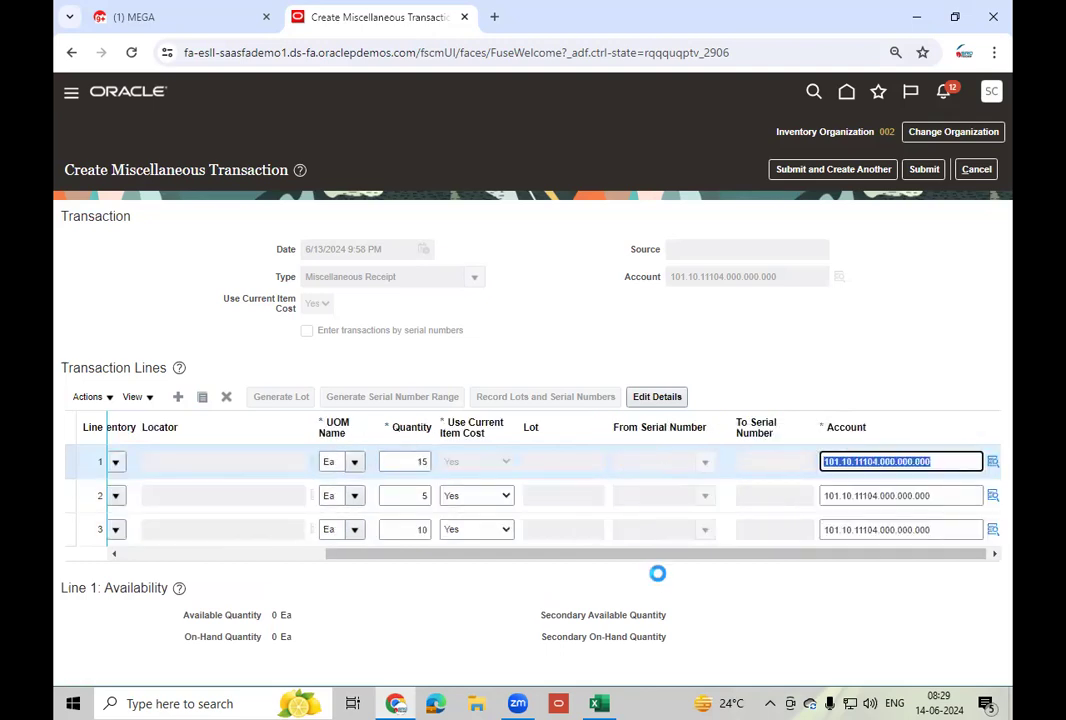
{"action": "left_click_drag", "start_coordinate": [475, 555], "coordinate": [203, 552]}
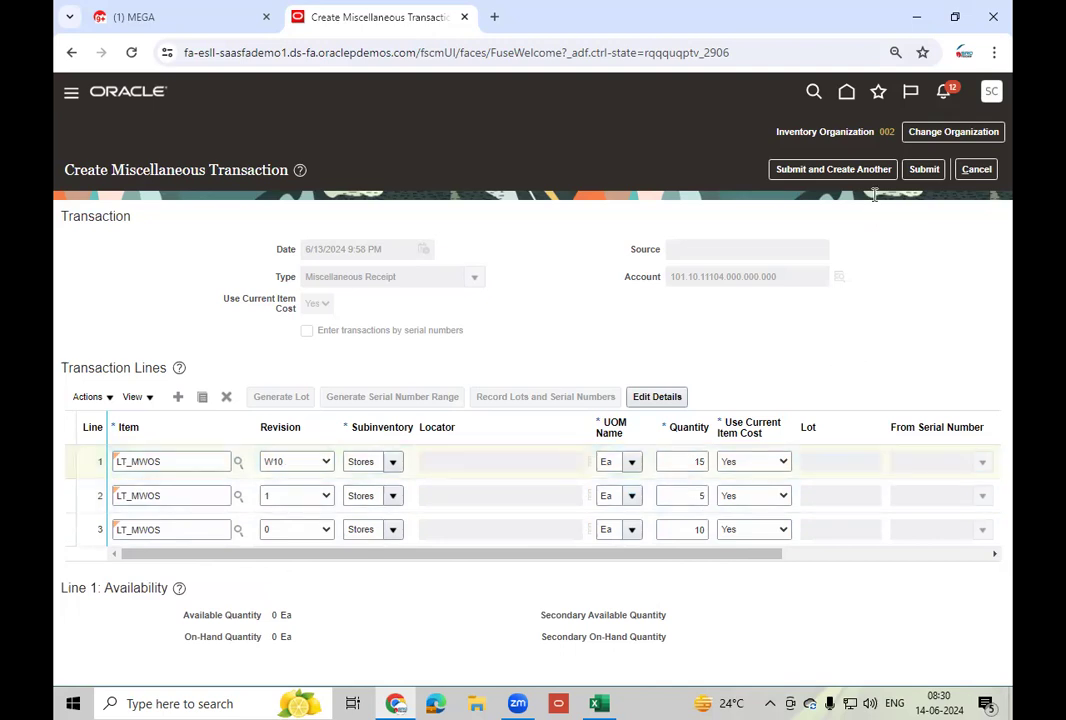
{"action": "left_click", "coordinate": [922, 170]}
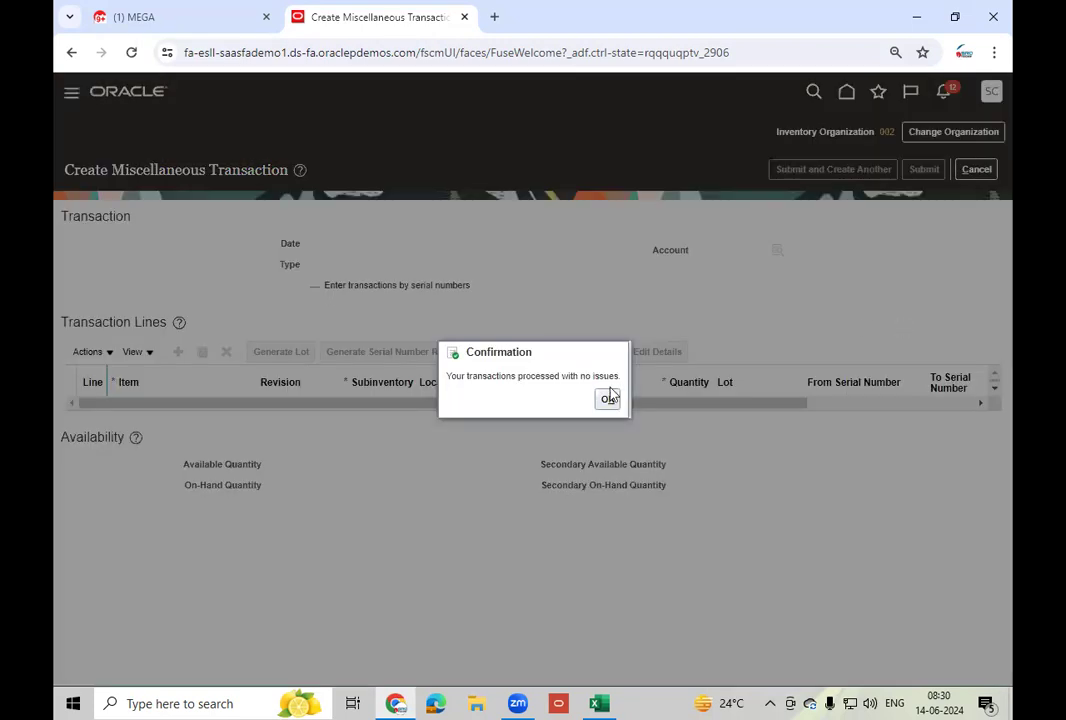
- Acknowledge the successful processing confirmation and go to Manage Item Quantities
{"action": "left_click", "coordinate": [607, 400]}
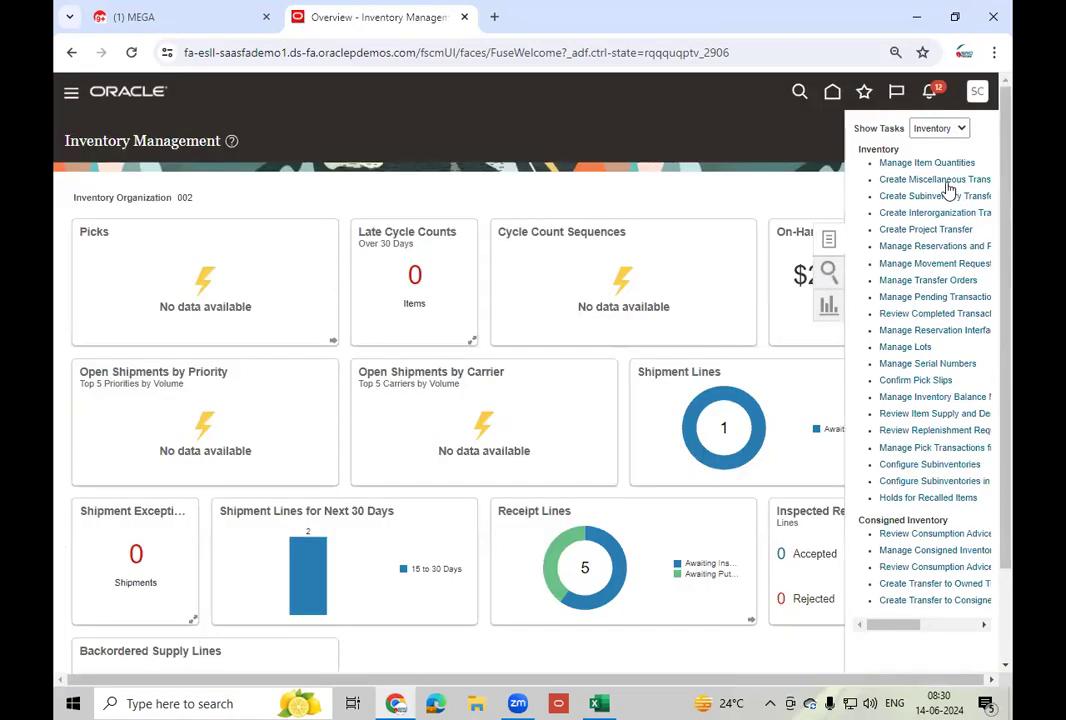
{"action": "left_click", "coordinate": [936, 163]}
- Search LT_MWOS quantities, drill revision 0 down to Stores, then return to the Excel notes
{"action": "left_click", "coordinate": [269, 263]}
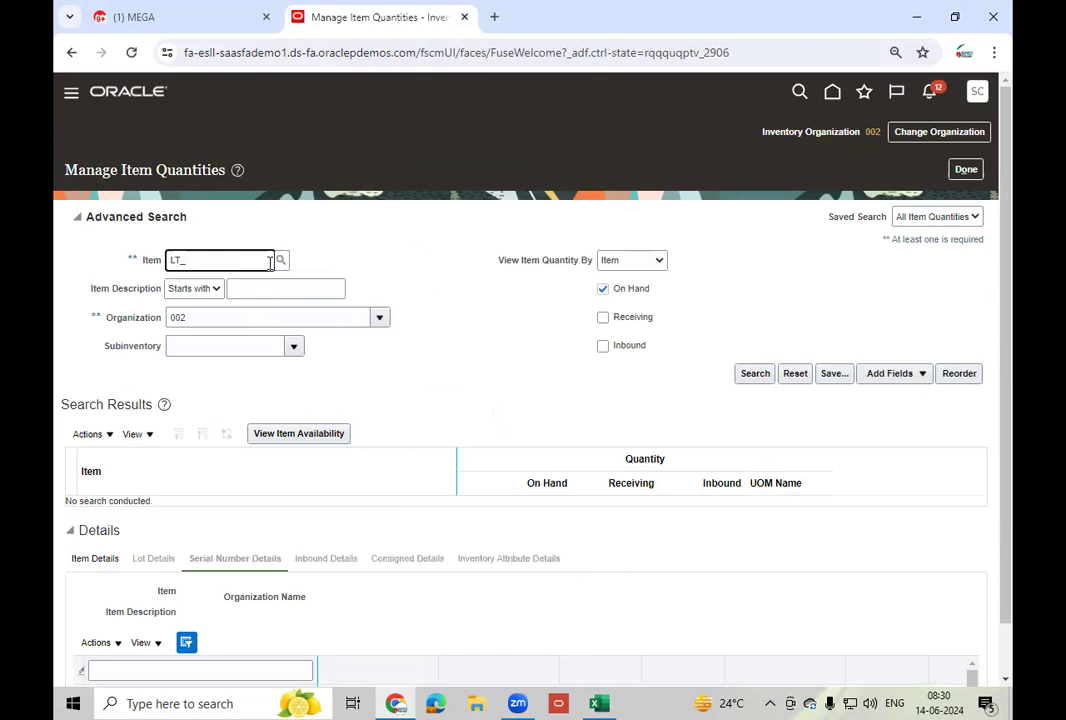
{"action": "key", "text": "Tab"}
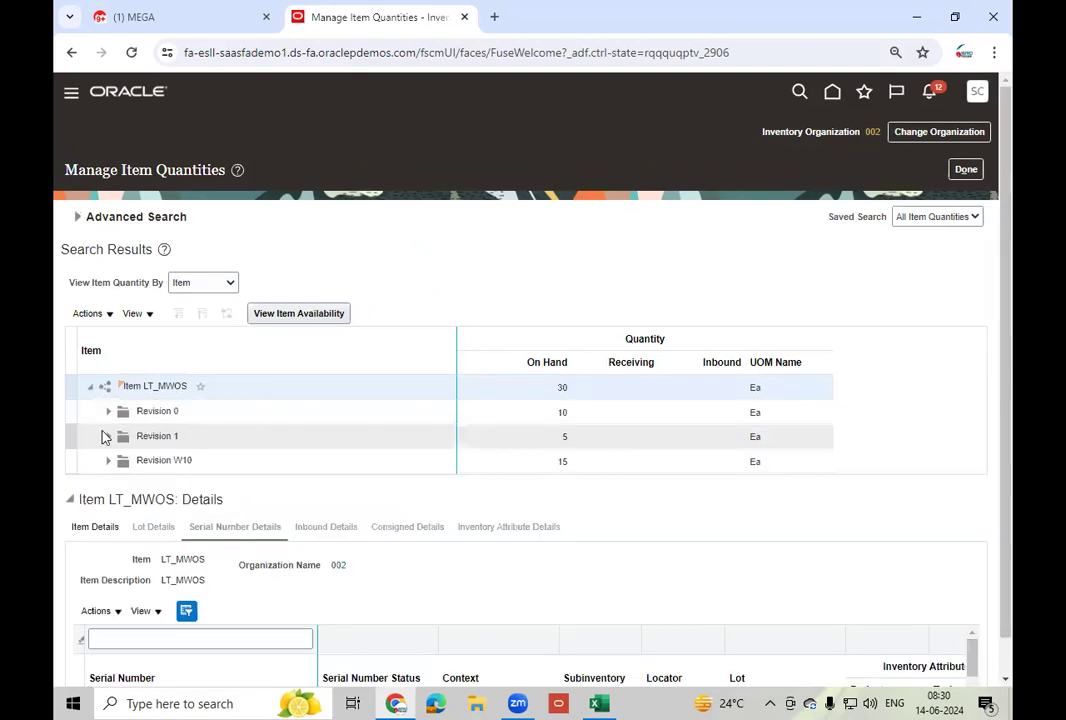
{"action": "left_click", "coordinate": [241, 413]}
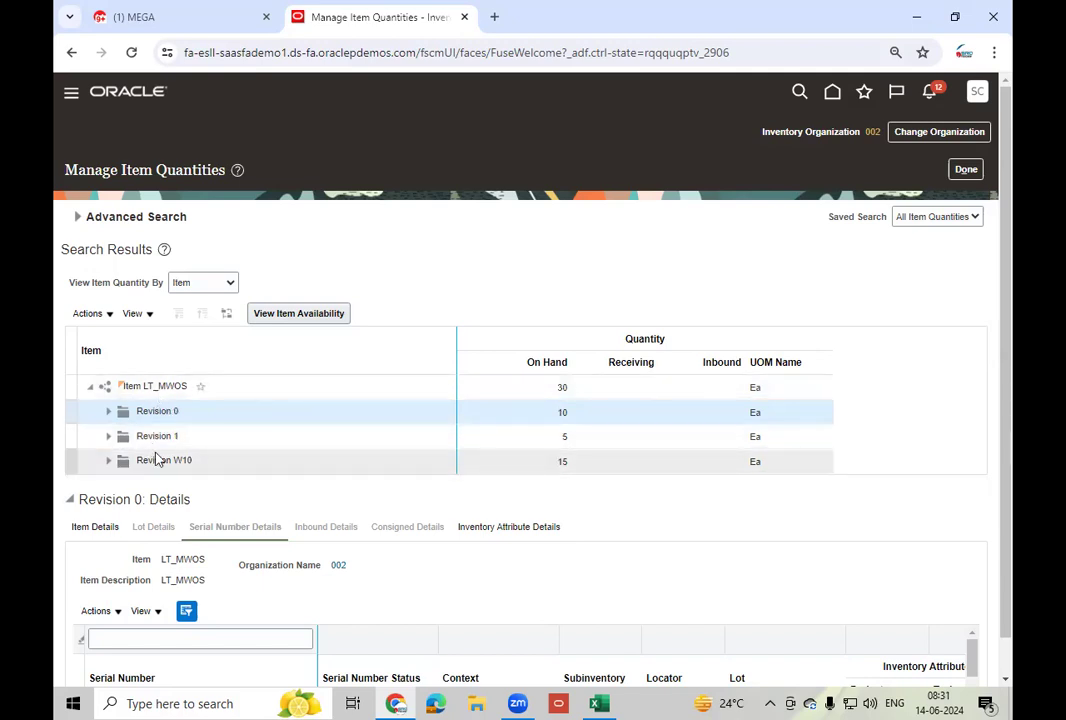
{"action": "left_click", "coordinate": [108, 412]}
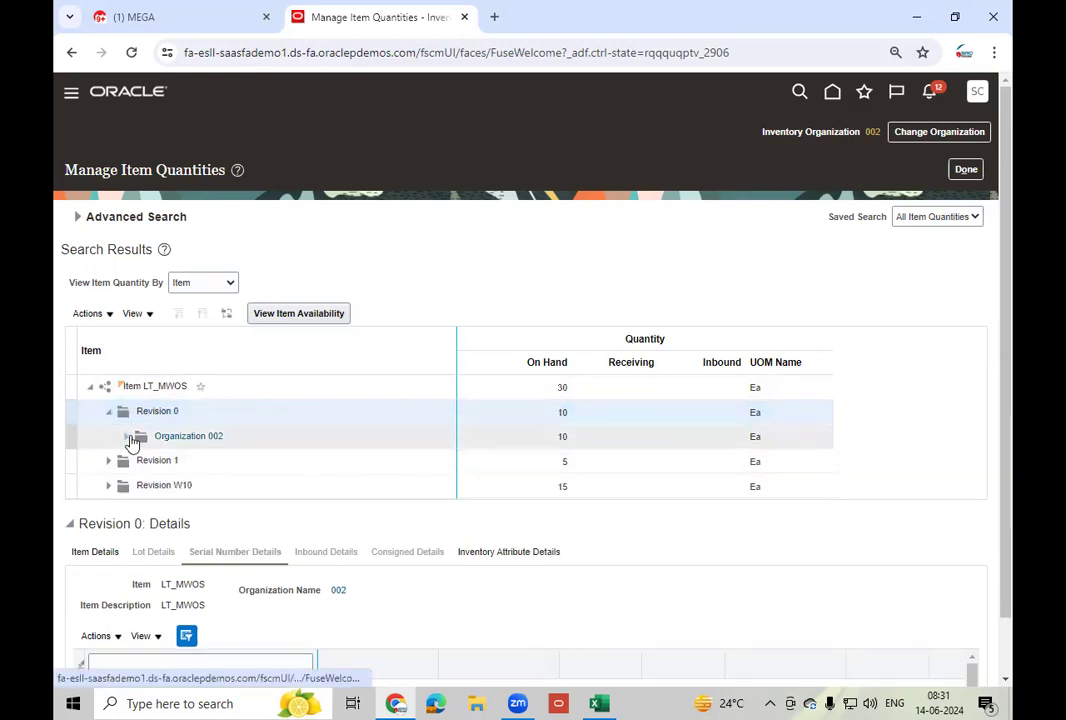
{"action": "left_click", "coordinate": [125, 438]}
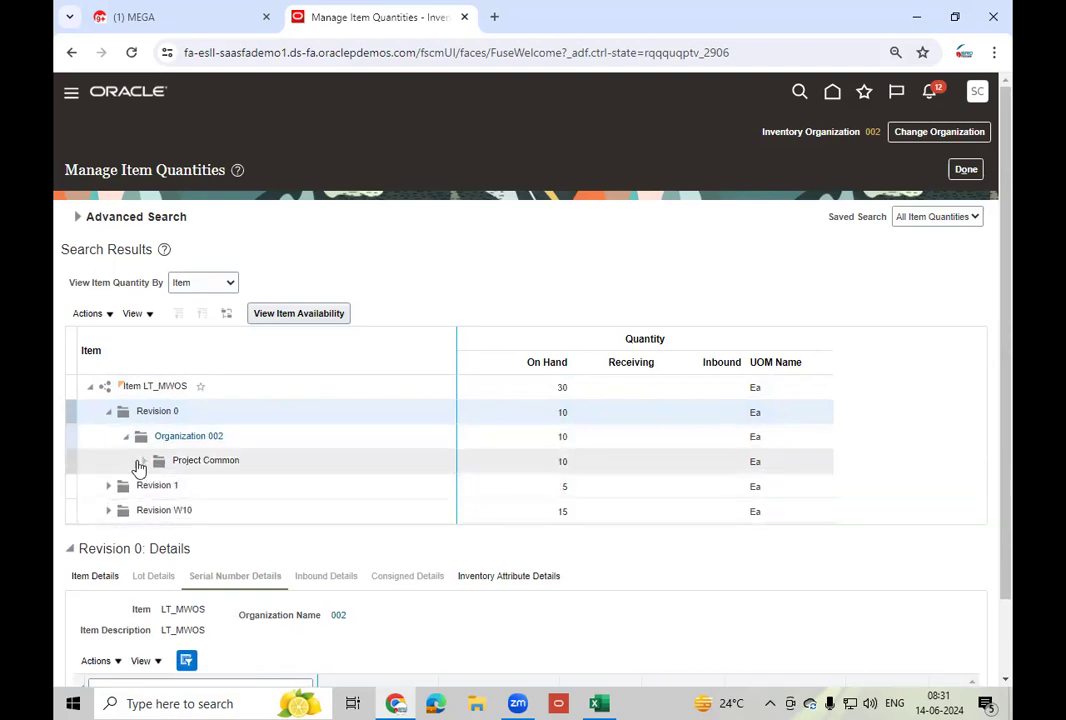
{"action": "left_click", "coordinate": [141, 464]}
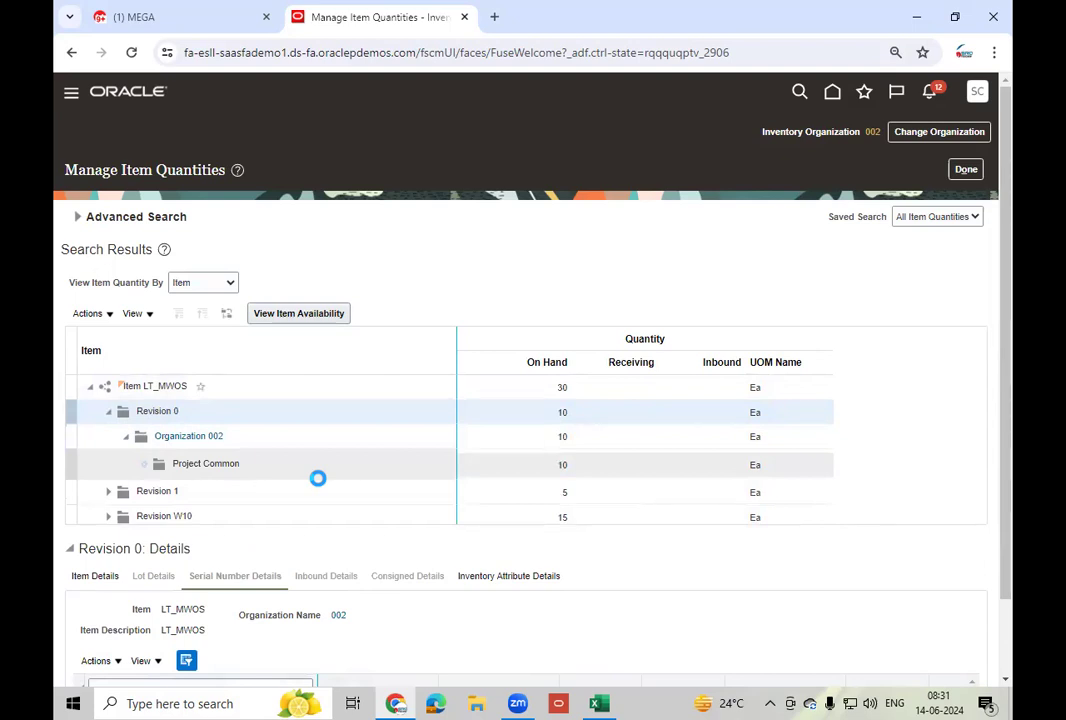
{"action": "left_click", "coordinate": [305, 485]}
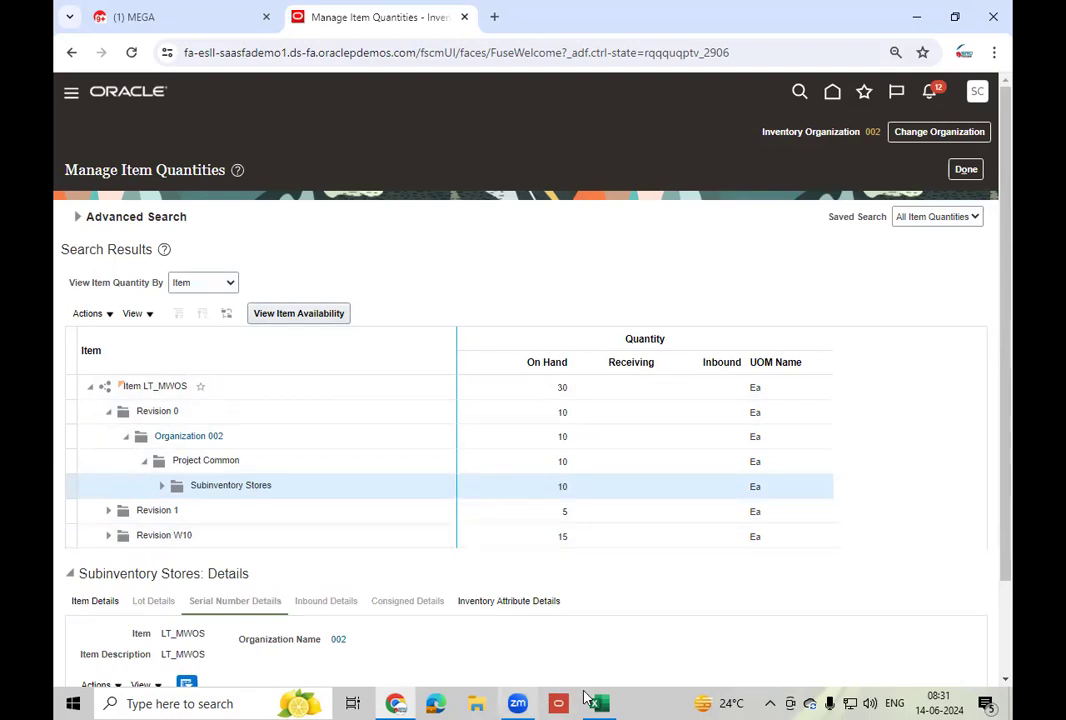
{"action": "key", "text": "alt+Tab"}
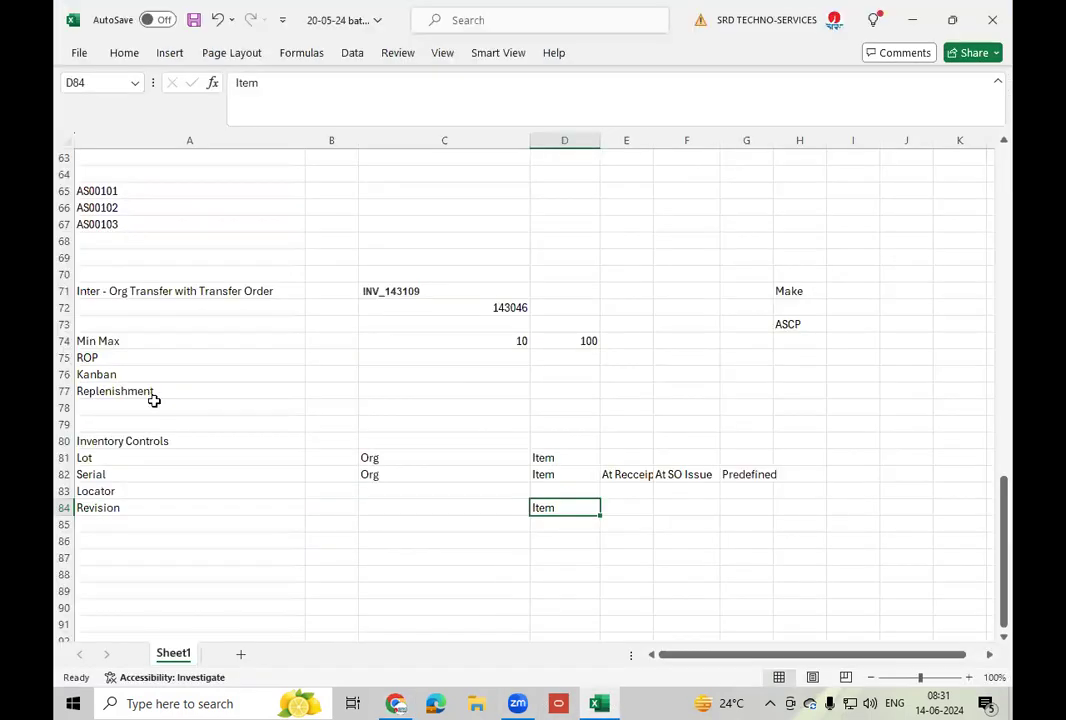
{"action": "left_click", "coordinate": [137, 494]}
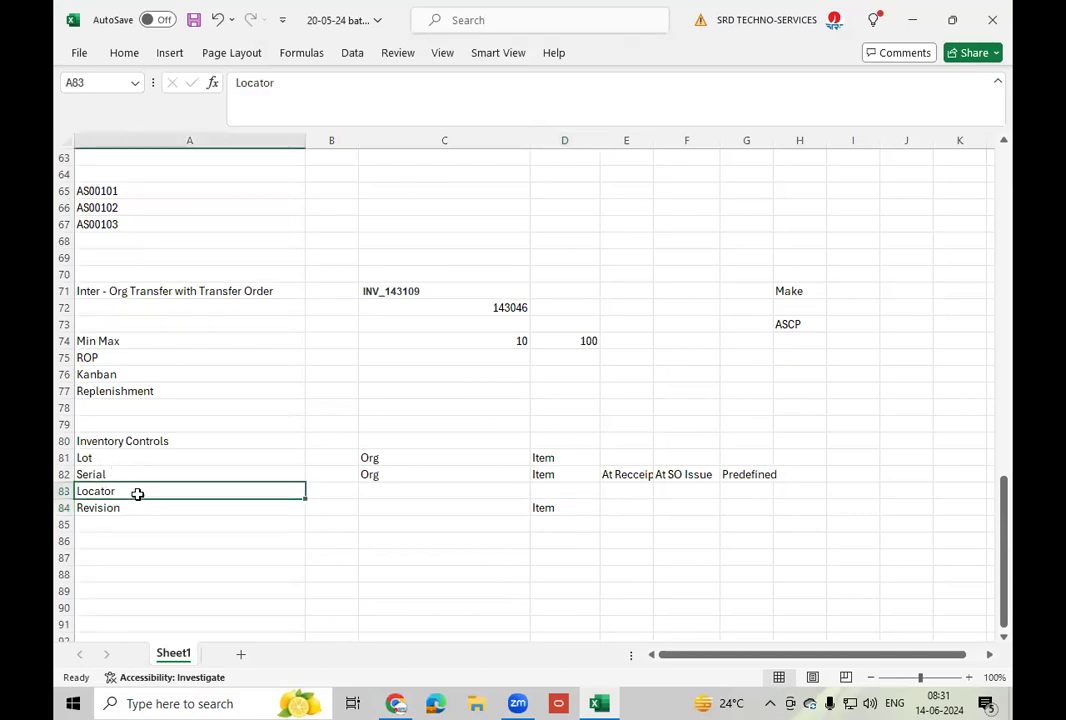